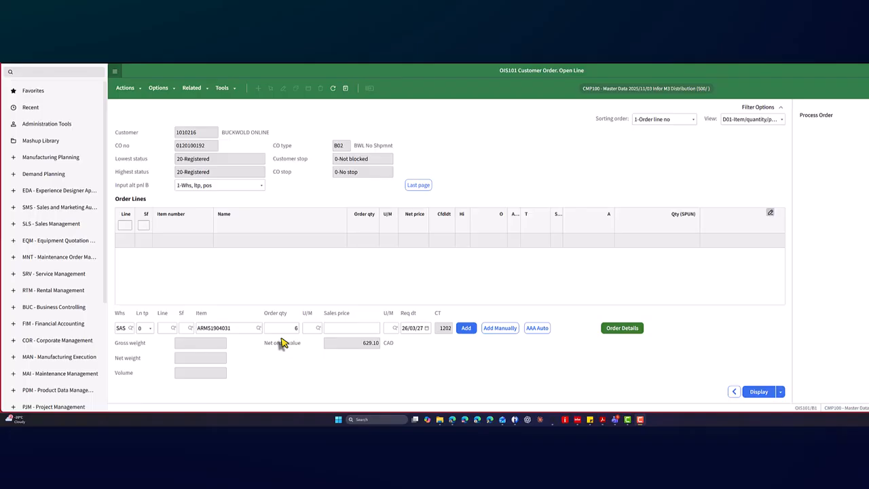
Set the unit for item ARM51904031, quantity 6, to CT, add the order line with automatic allocation, and confirm the allocated stock.
click(310, 328)
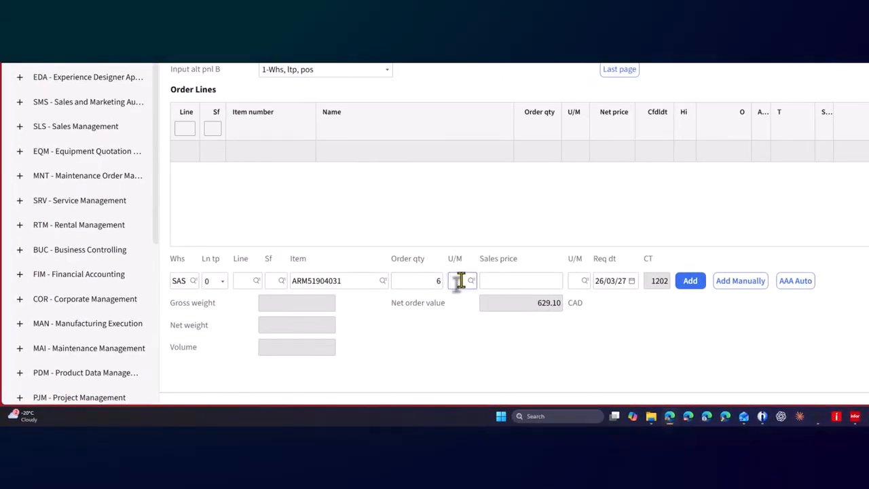
text(CT)
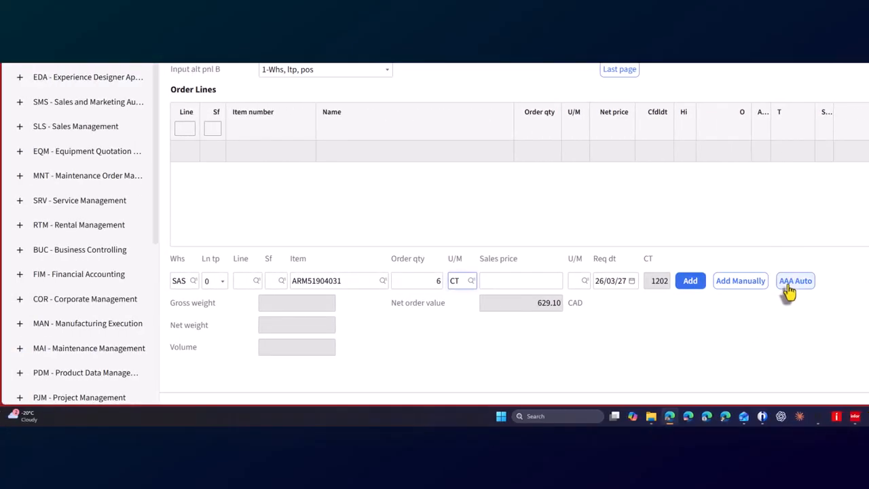
click(789, 291)
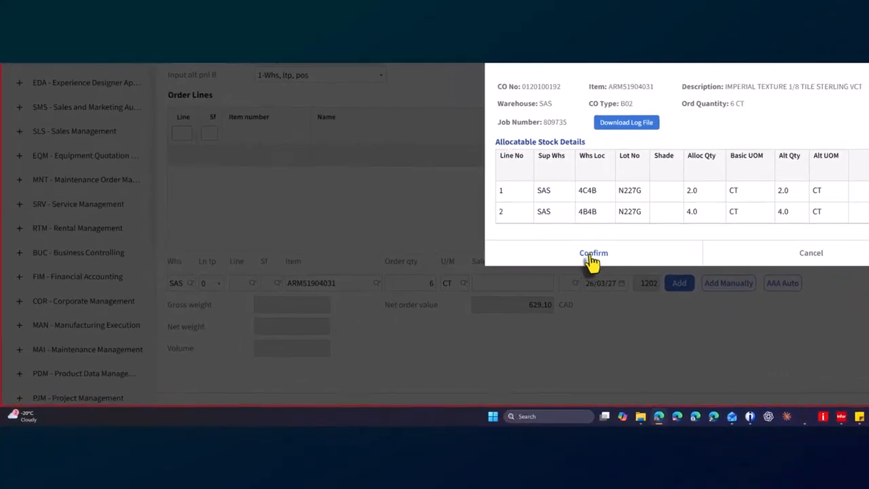
click(594, 261)
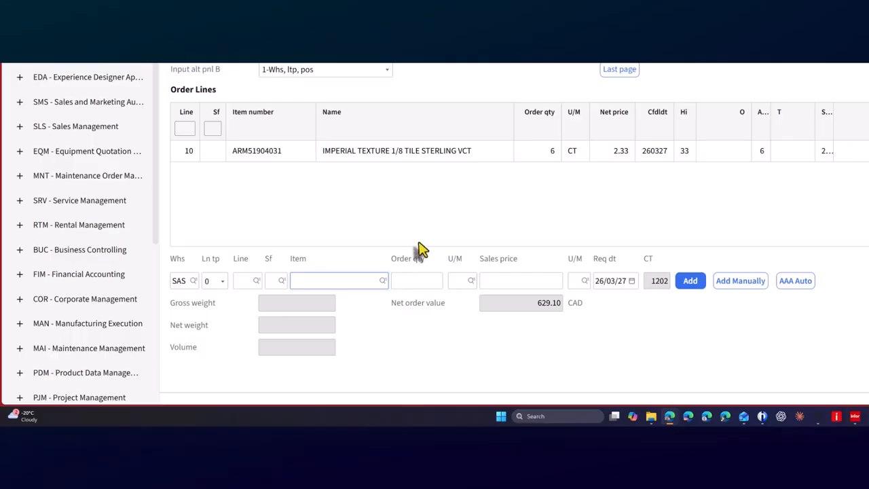
Add the customer order number from the order header to a quicknote.
double_click(281, 253)
right_click(278, 256)
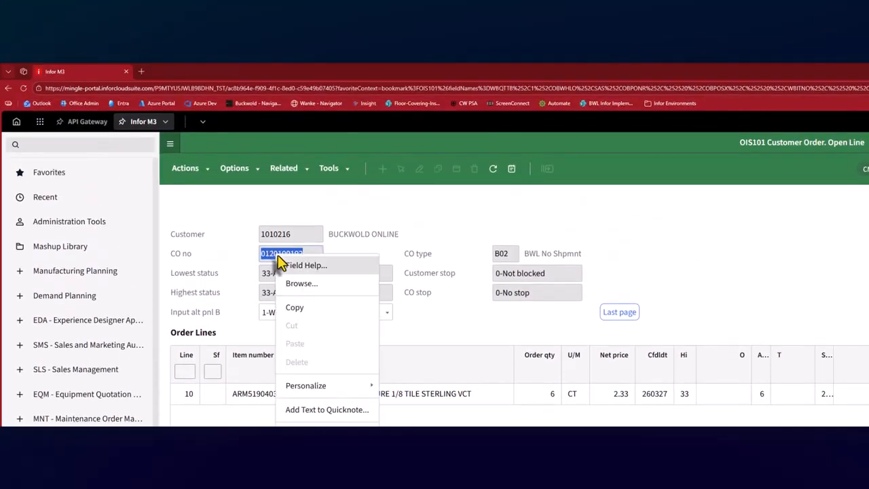
click(343, 410)
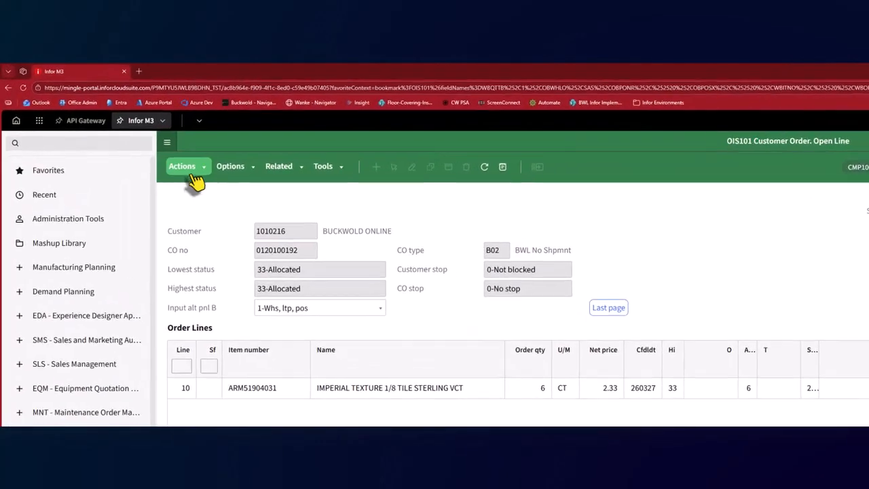
Close the OIS101 order line program and acknowledge the alert about the changed record.
click(111, 126)
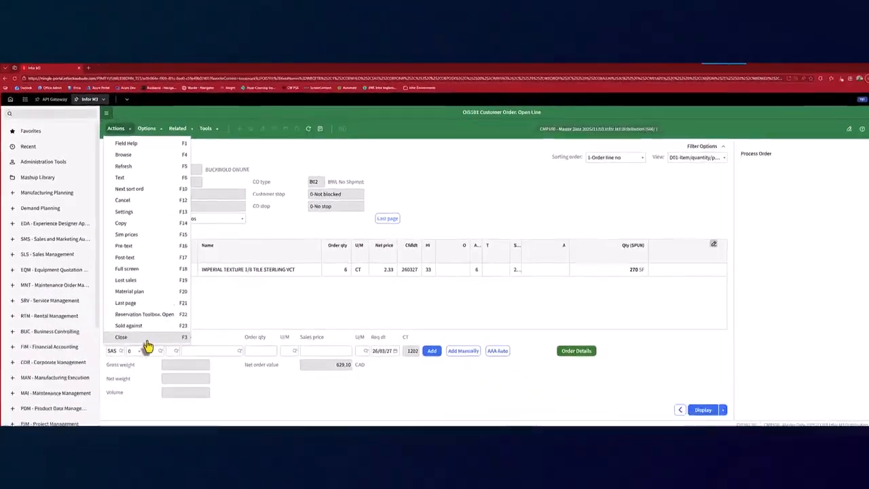
click(146, 338)
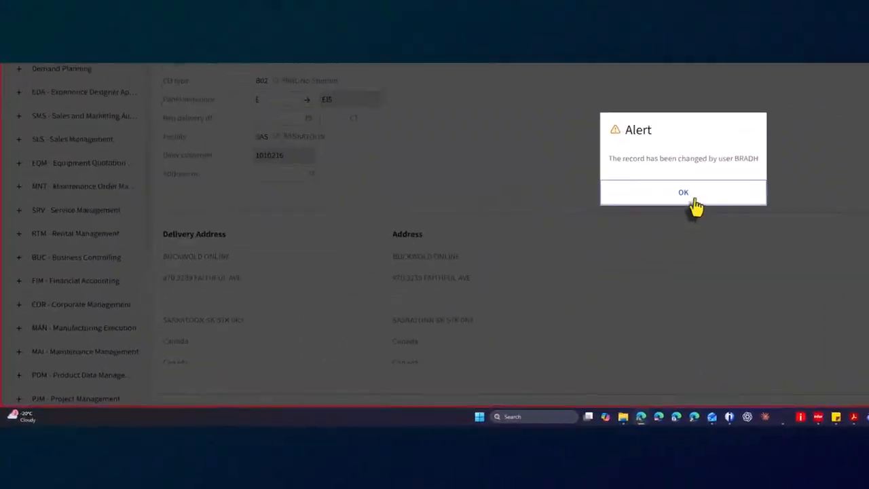
click(694, 201)
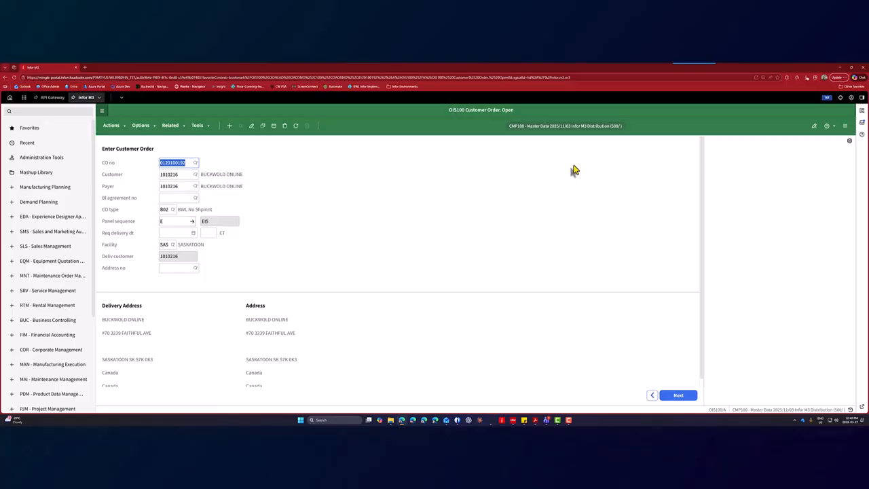
Search for and open the CRS290 Printer program, review the defined printers and their warehouses, and close it.
key(ctrl+r)
text(pr)
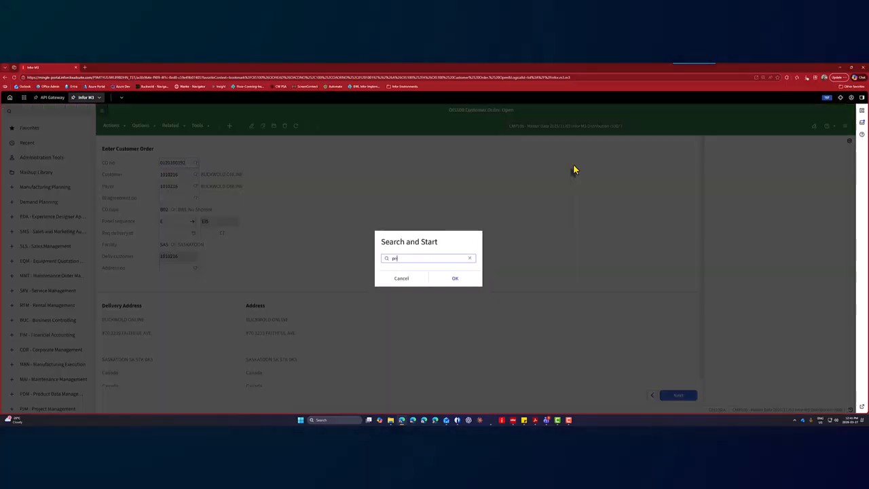
text(inter)
click(418, 270)
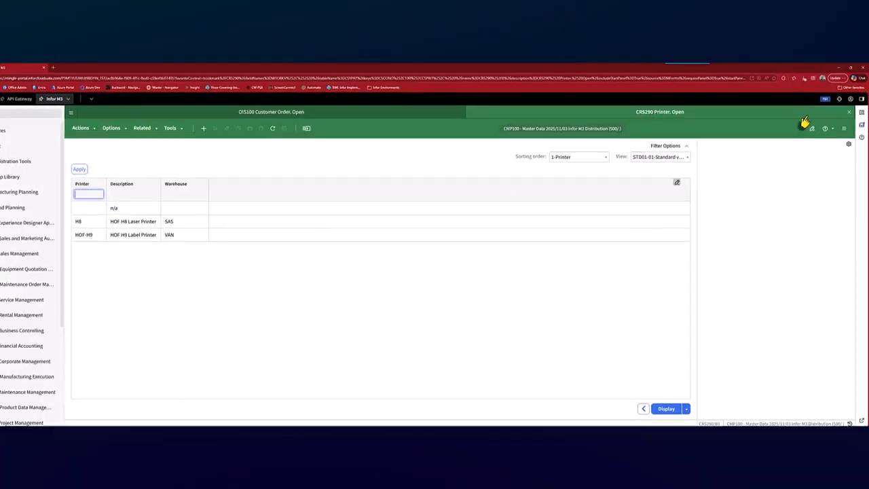
click(849, 111)
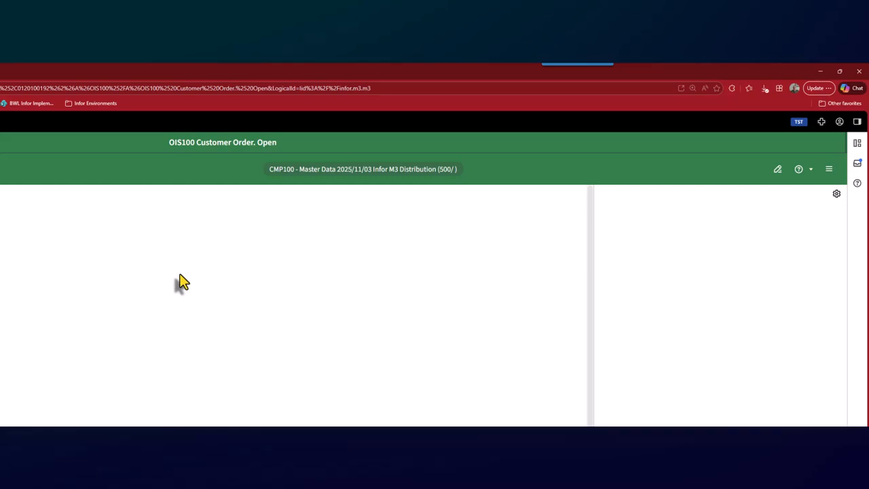
Start MNS205 Output Media Selection and enter MWS as the printer file filter.
key(ctrl+r)
text(mns)
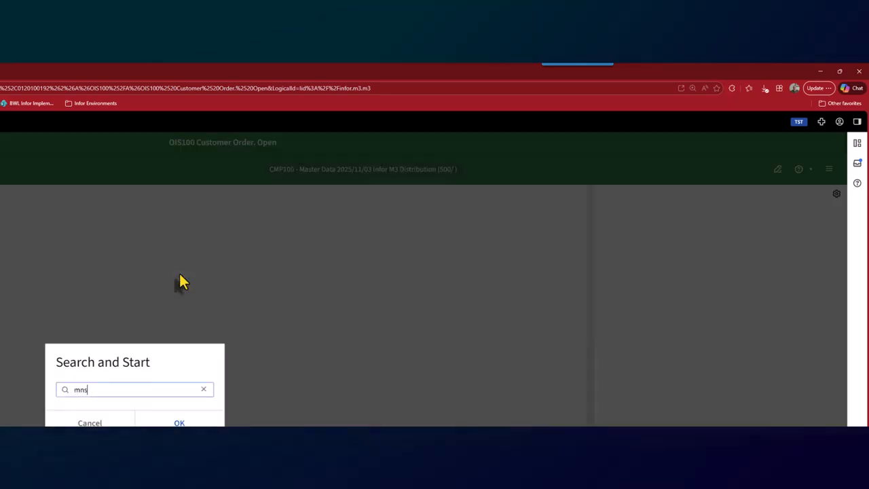
text(205)
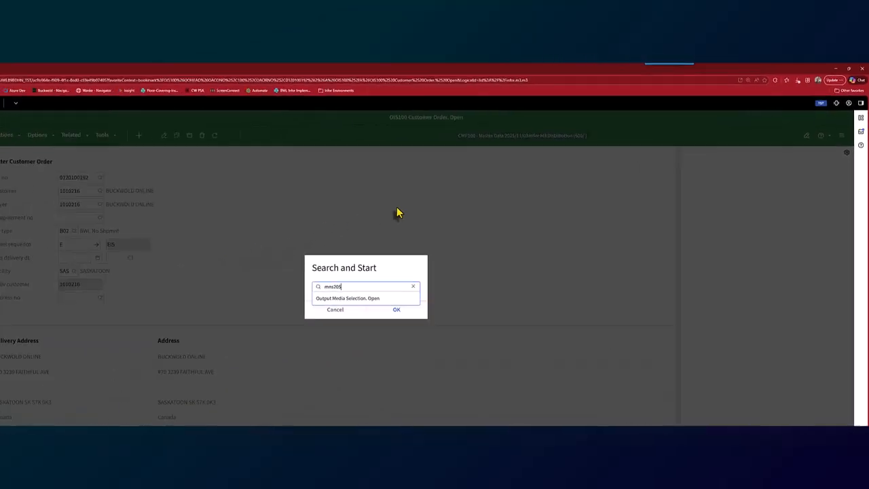
key(Return)
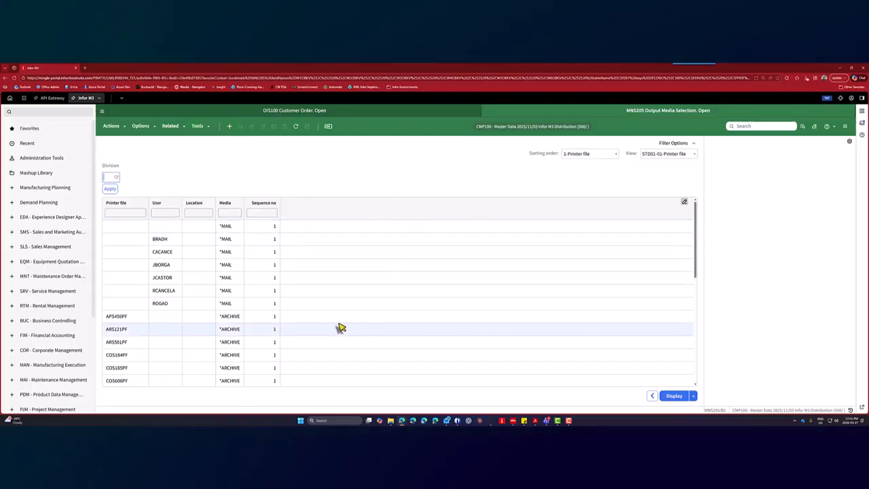
click(116, 214)
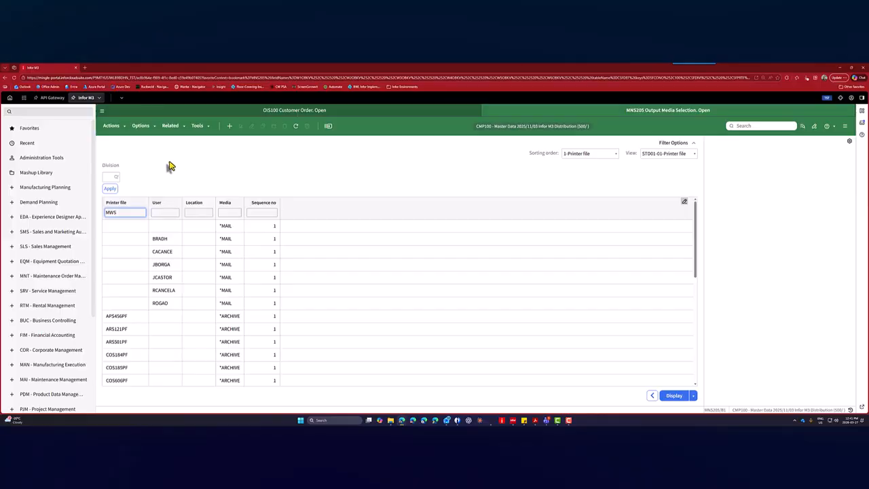
Open Document Management and set the document type in the search query builder to M3 Layout Template.
click(23, 99)
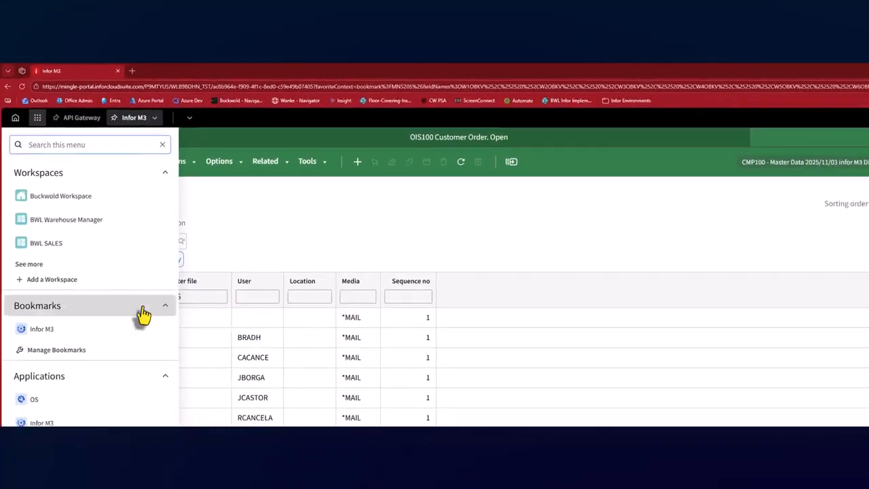
click(62, 324)
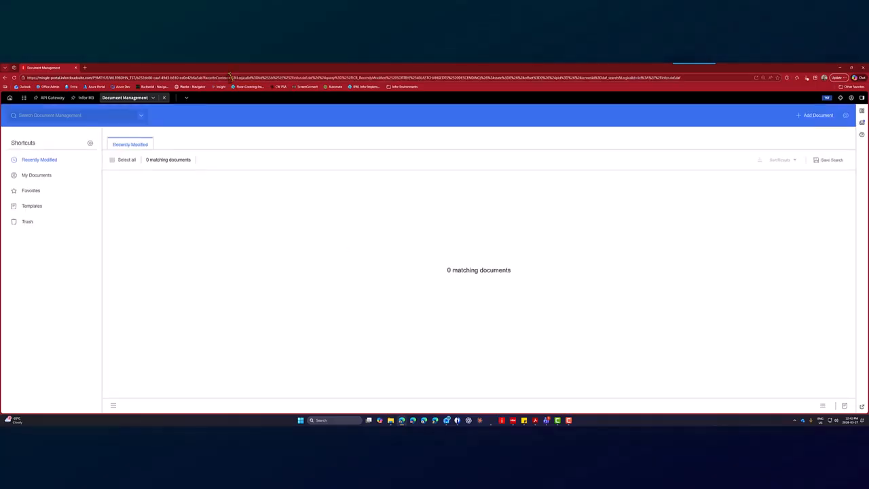
click(141, 116)
click(230, 216)
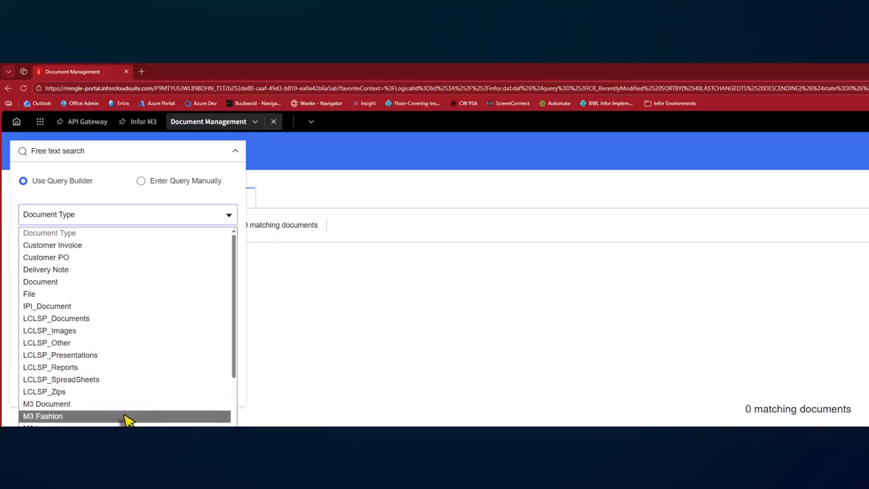
click(70, 423)
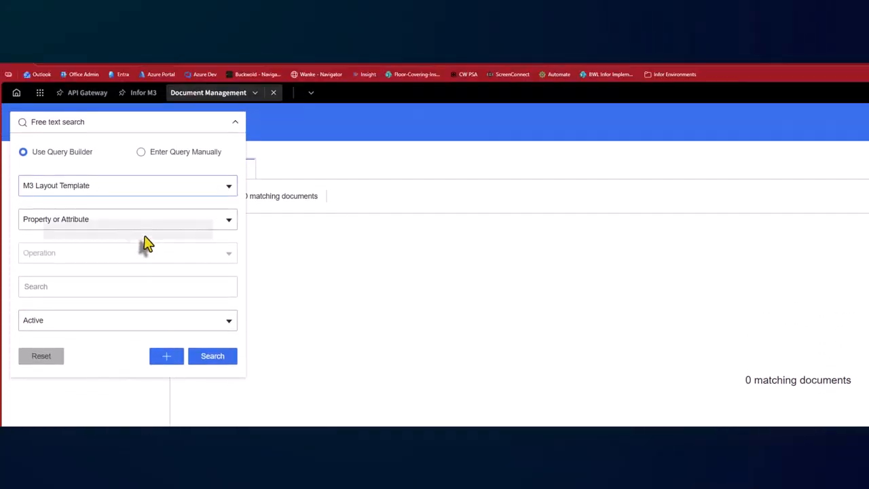
Search the layout templates with the condition Printer file Like MWS%.
click(92, 220)
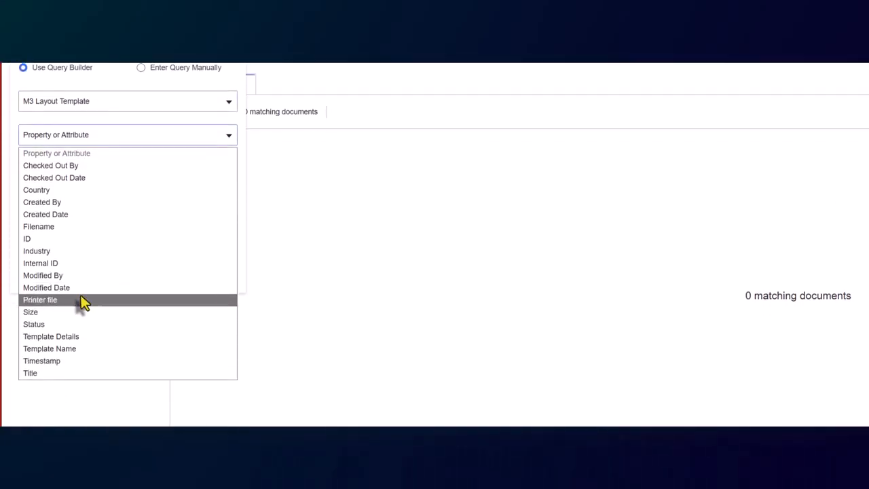
click(78, 413)
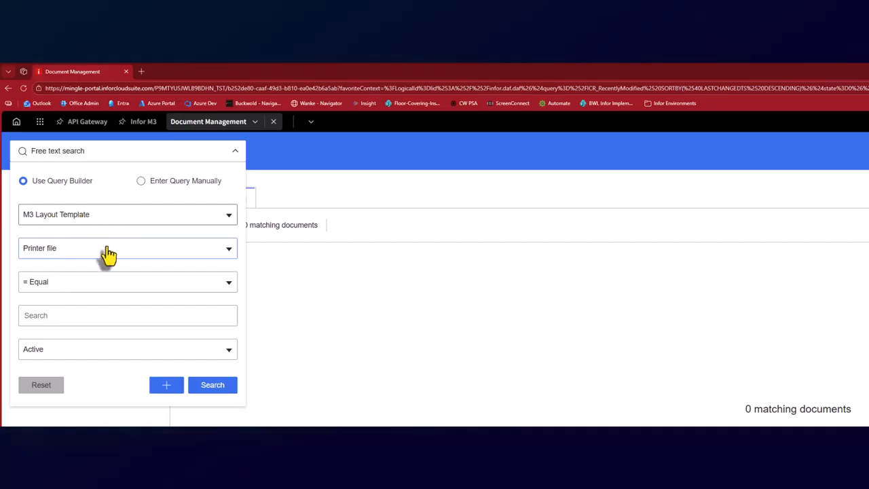
click(41, 285)
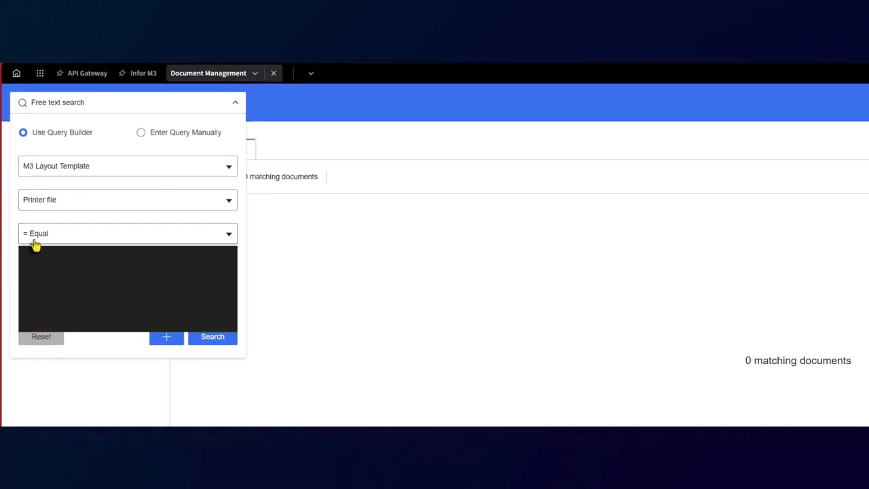
click(54, 288)
click(41, 271)
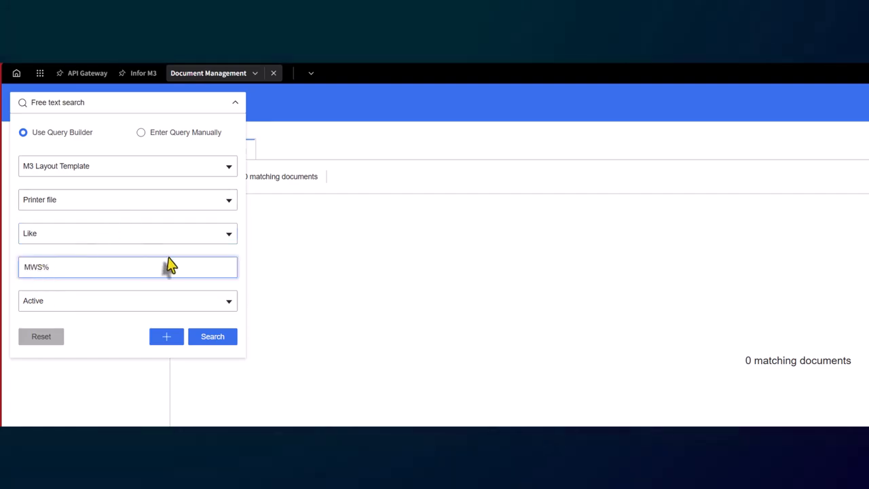
click(214, 337)
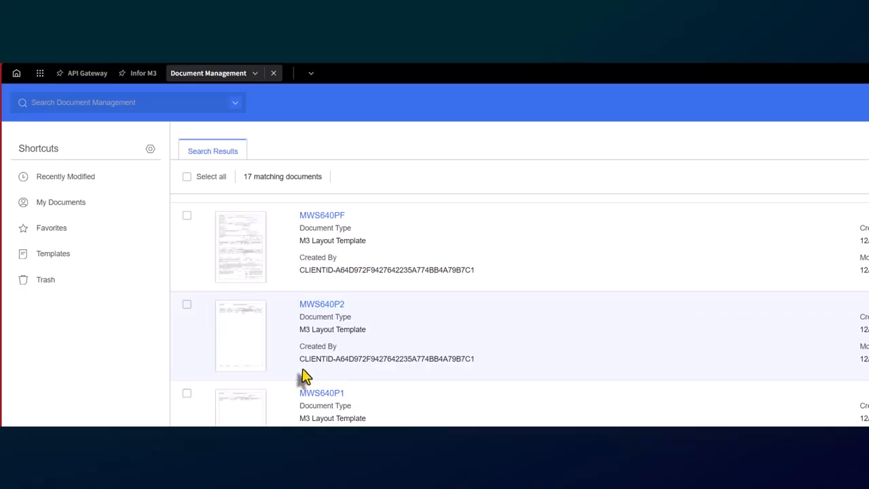
Open the MWS438PF layout template from the search results and download its Label Picking List document.
scroll(399, 314, down, 3)
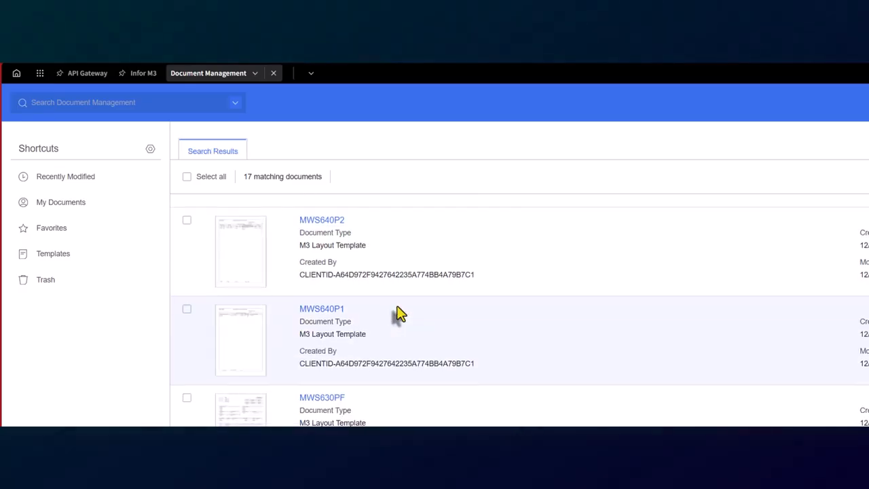
scroll(399, 314, down, 5)
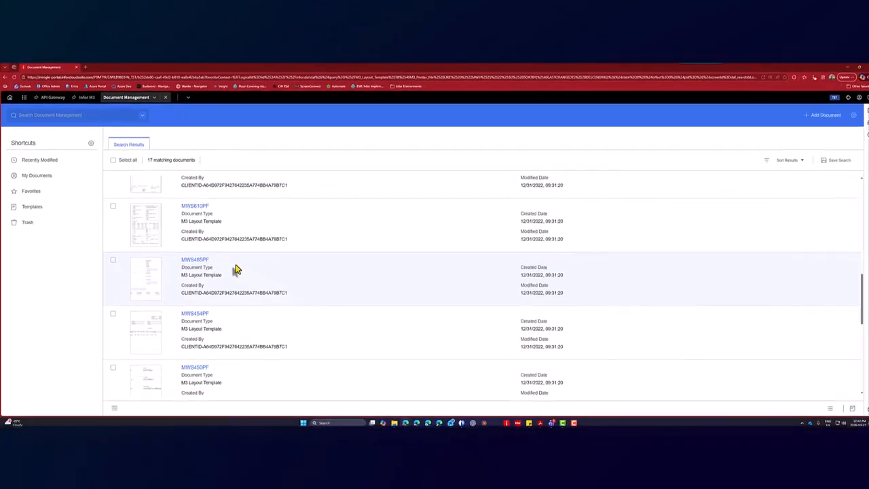
scroll(237, 270, down, 3)
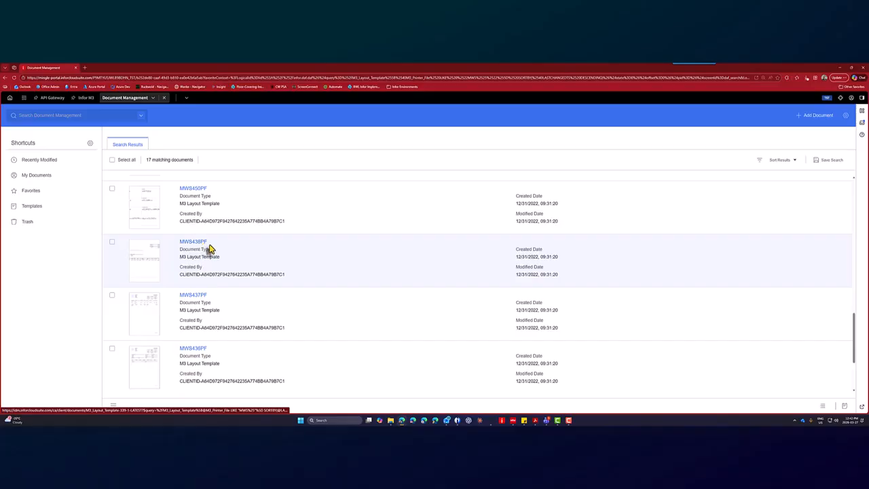
scroll(209, 249, down, 1)
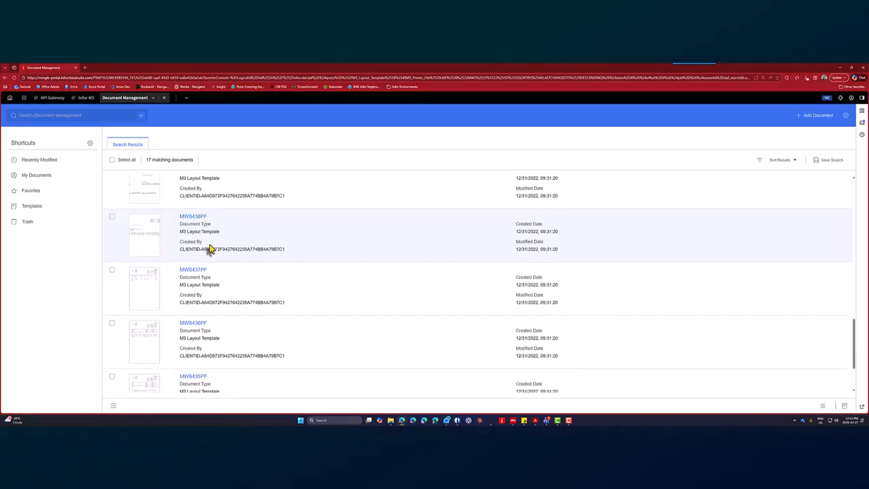
scroll(209, 249, down, 1)
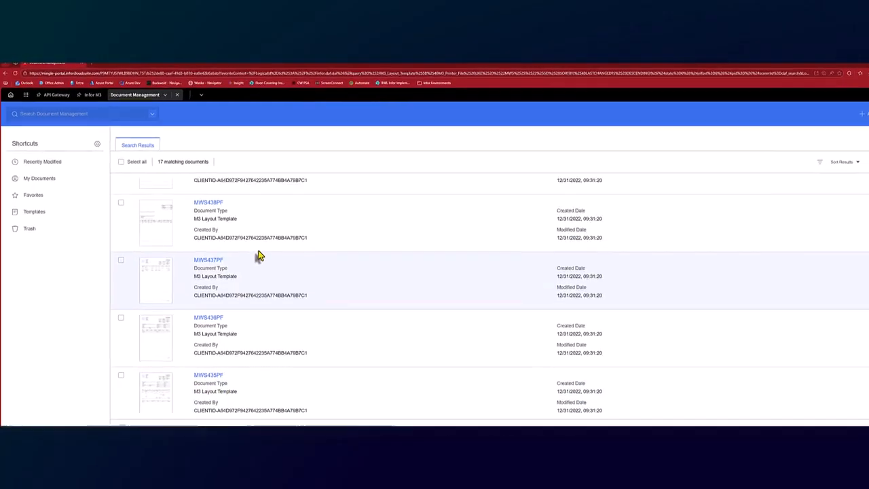
click(193, 192)
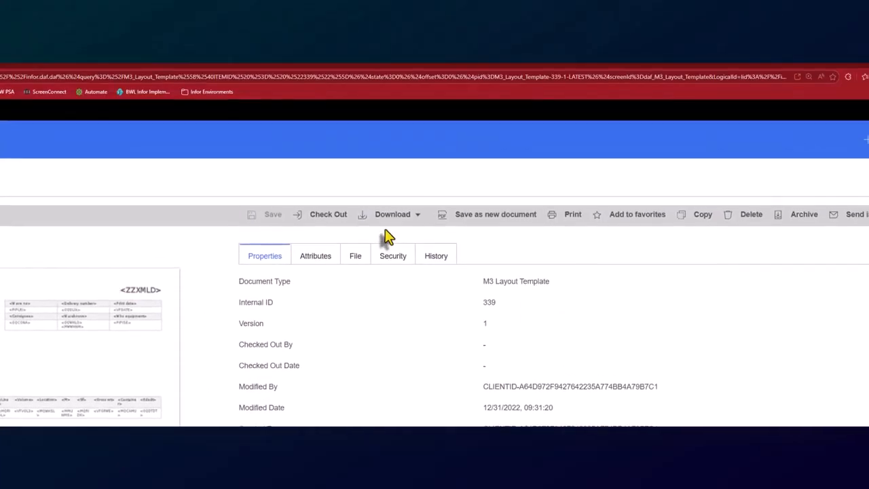
click(405, 107)
click(338, 125)
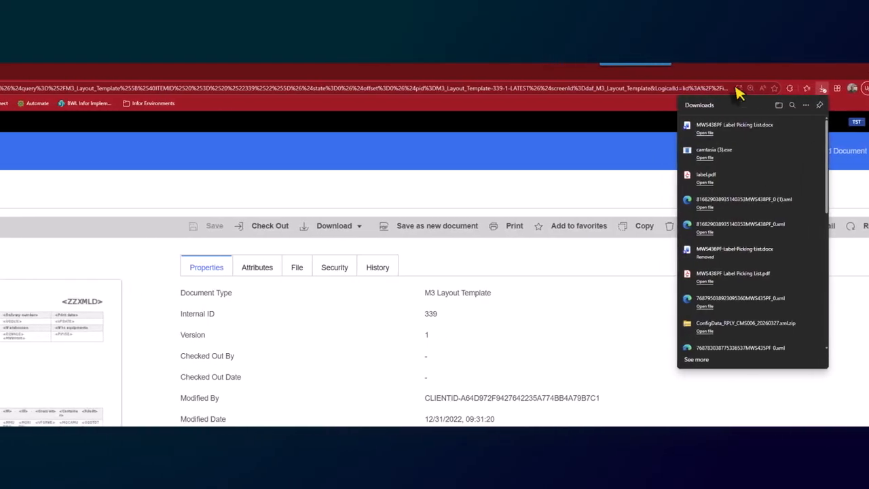
Switch back to Infor M3 and start the MWS010 Dispatch Policy program.
click(440, 88)
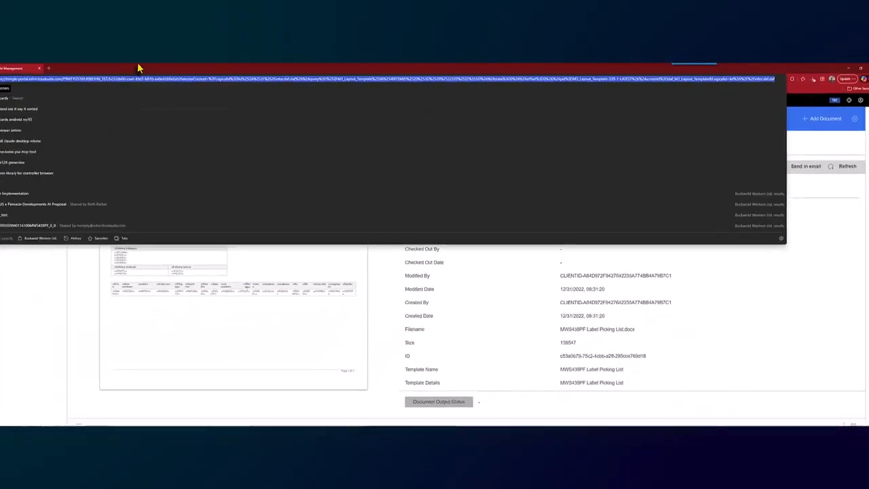
click(139, 66)
click(142, 126)
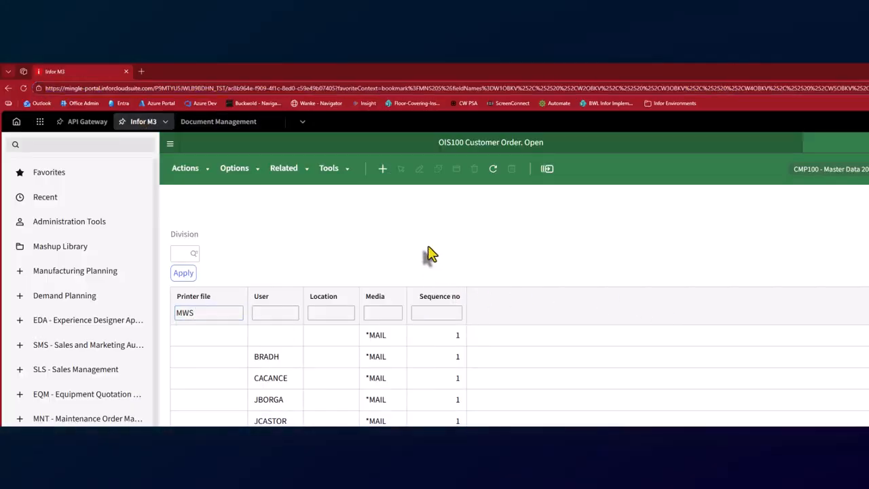
key(ctrl+r)
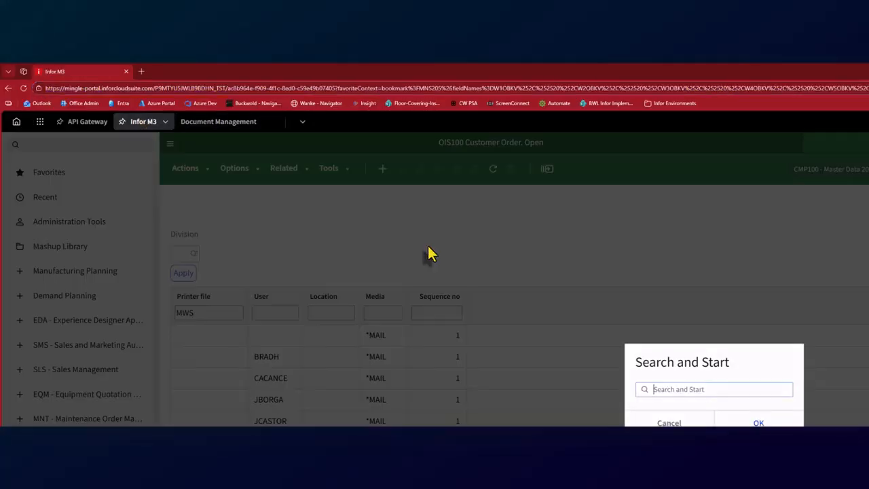
text(mms010)
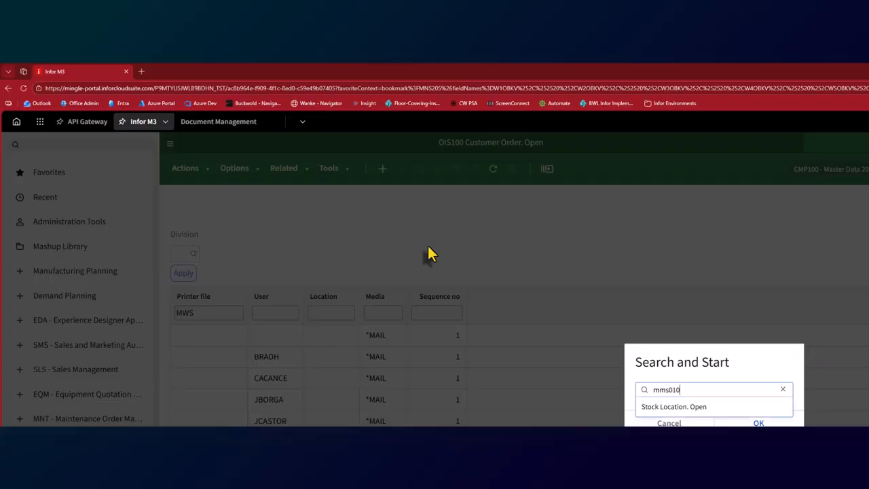
key(BackSpace)
text(ws0)
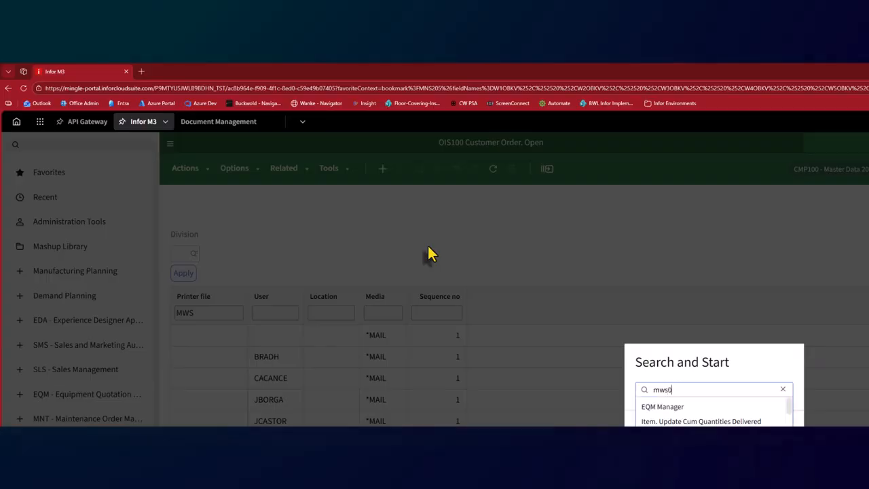
text(10)
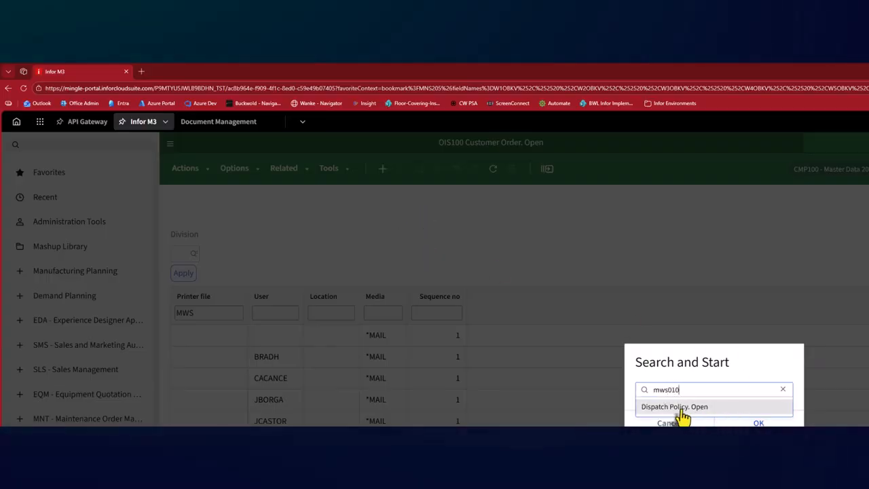
click(681, 410)
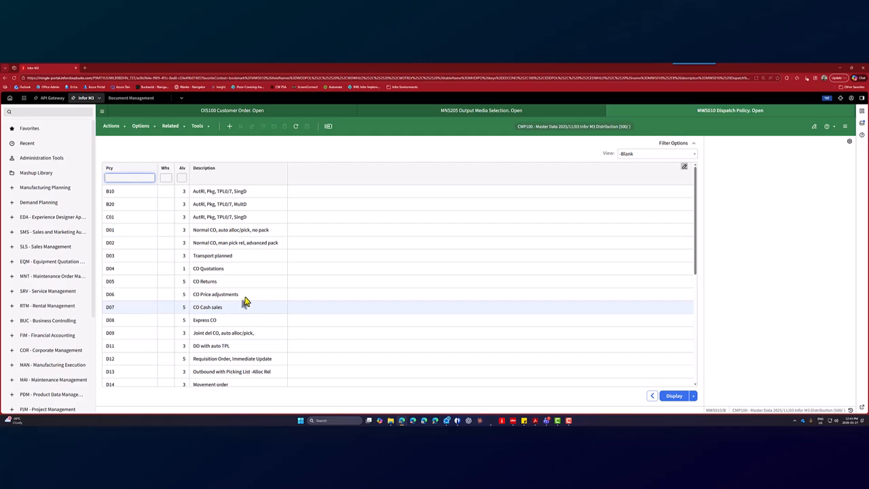
Open dispatch policy W02 for change and go to its picking list printing settings.
scroll(227, 281, down, 10)
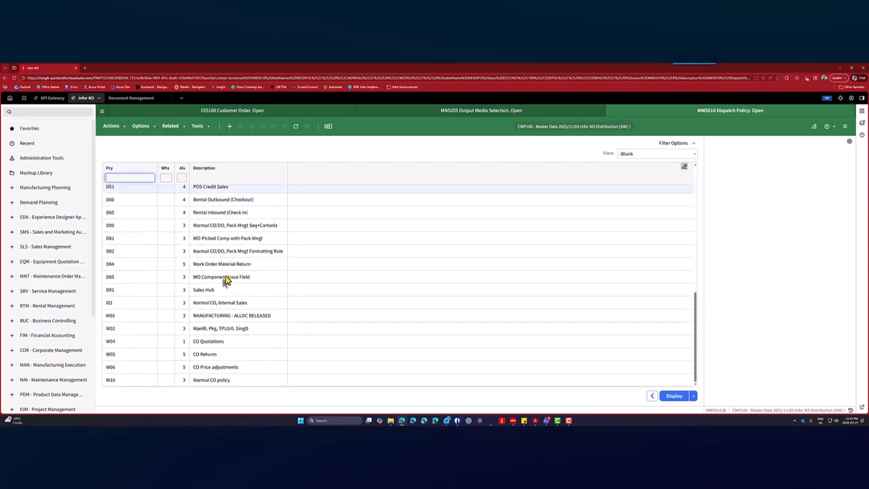
right_click(215, 332)
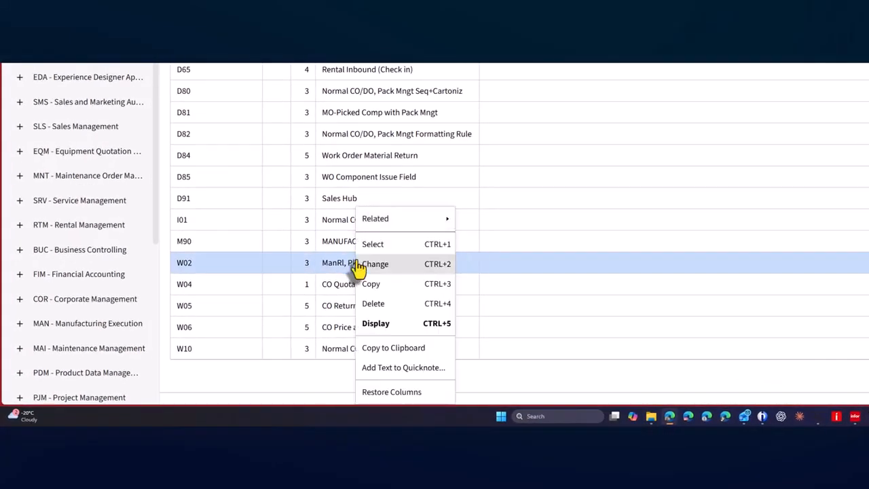
click(387, 265)
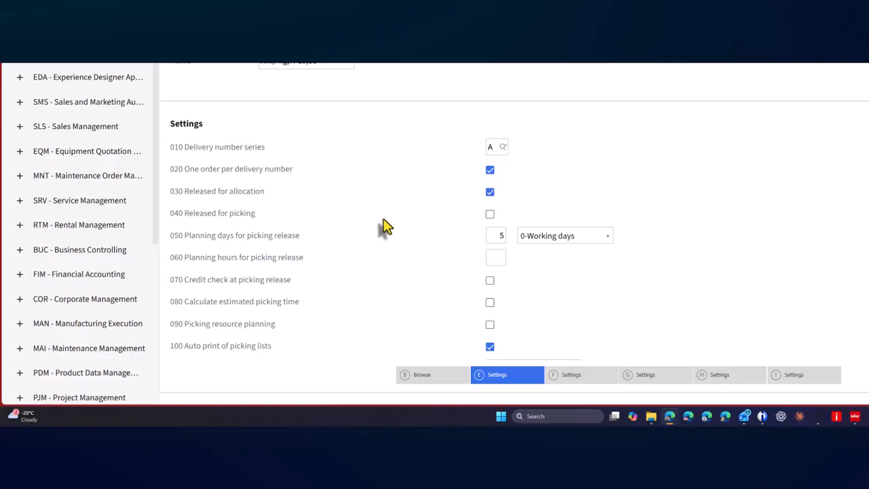
scroll(384, 227, down, 2)
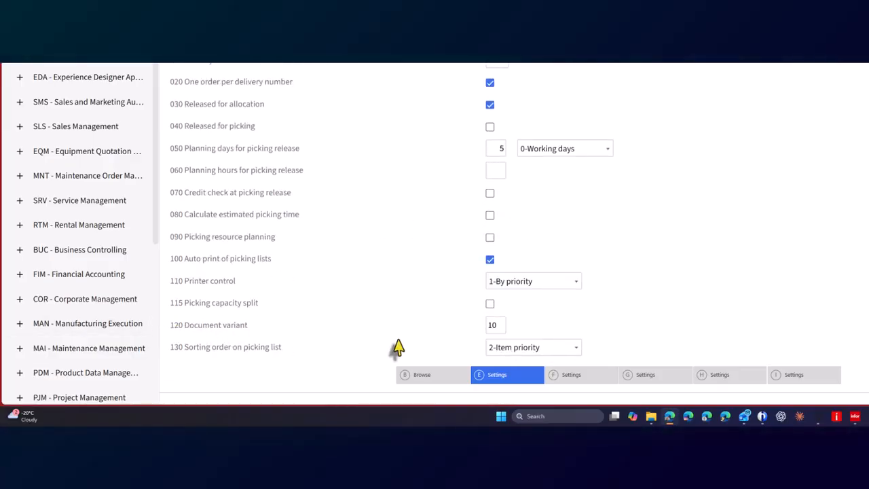
Read the field help for 120 Document variant in policy W02, and close Dispatch Policy.
double_click(496, 326)
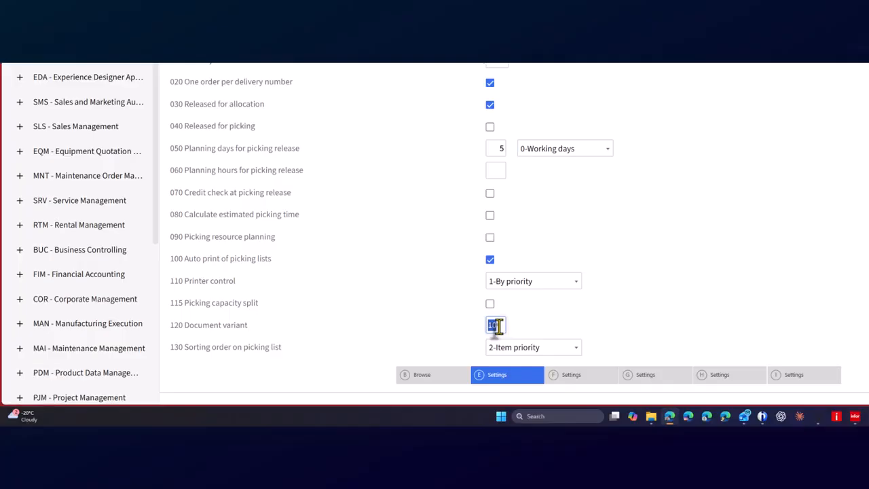
right_click(497, 326)
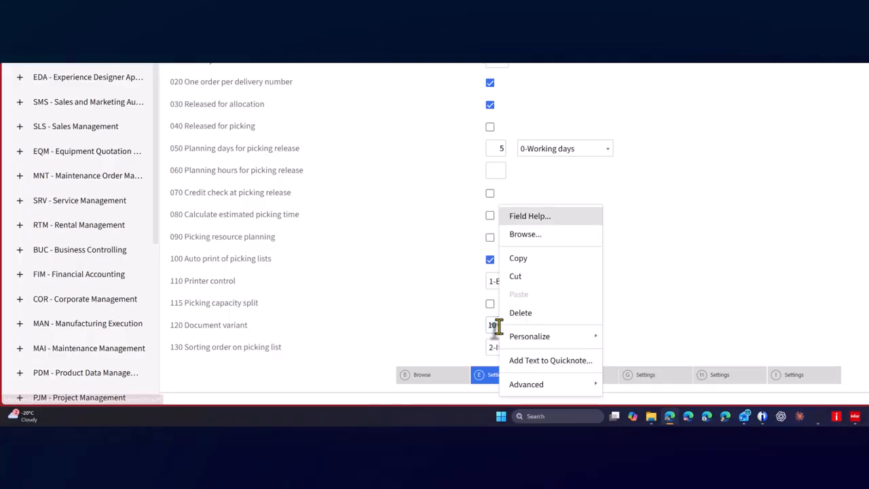
click(540, 219)
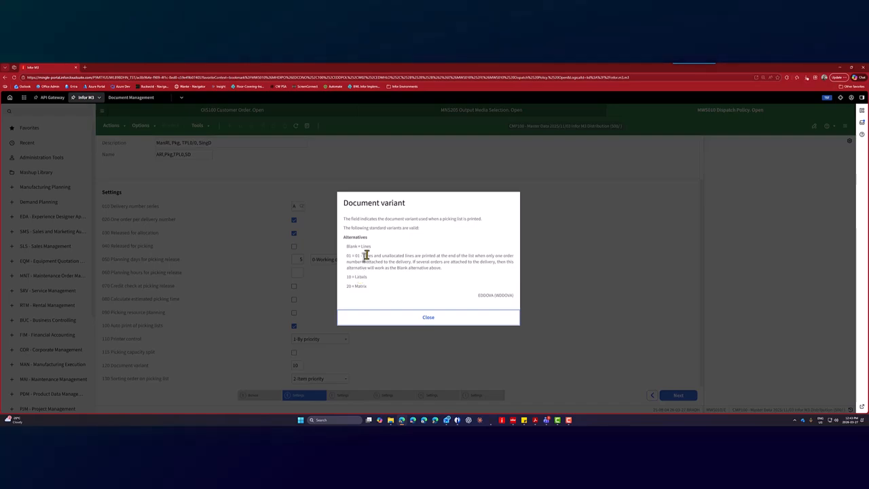
click(428, 317)
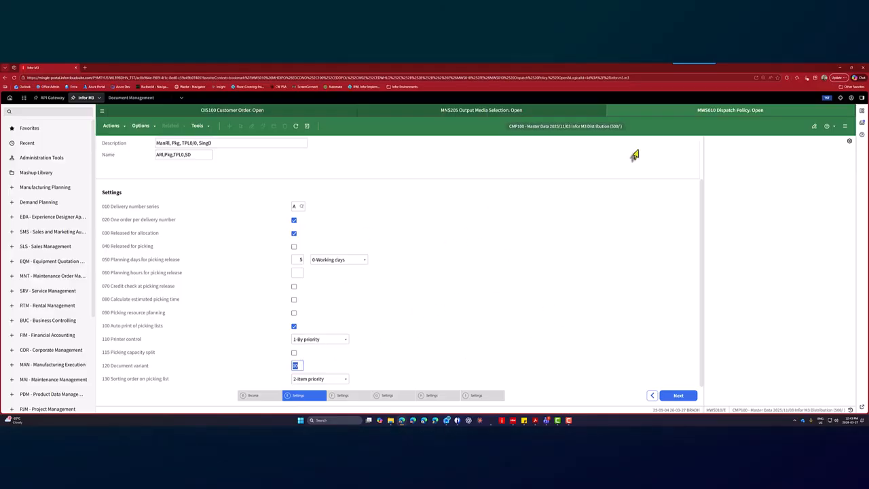
click(849, 111)
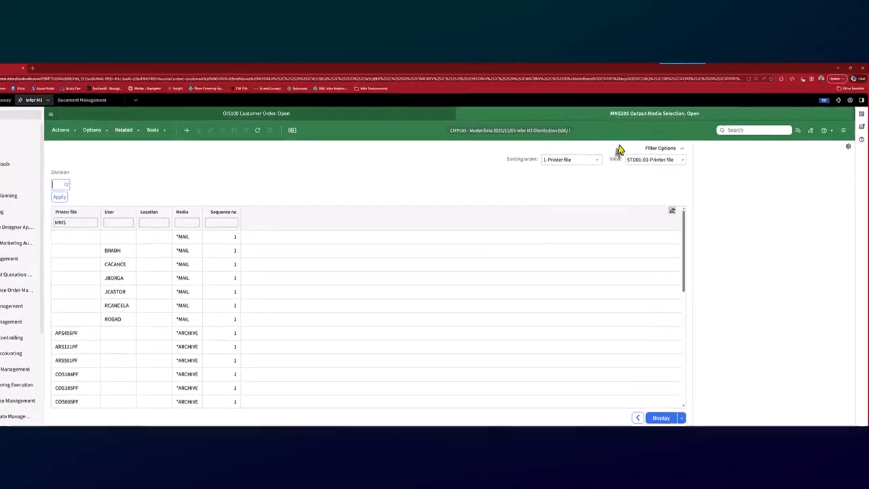
Create an MNS205 output media record for printer file MWS438PF, the own user ID and media *PRT.
double_click(73, 223)
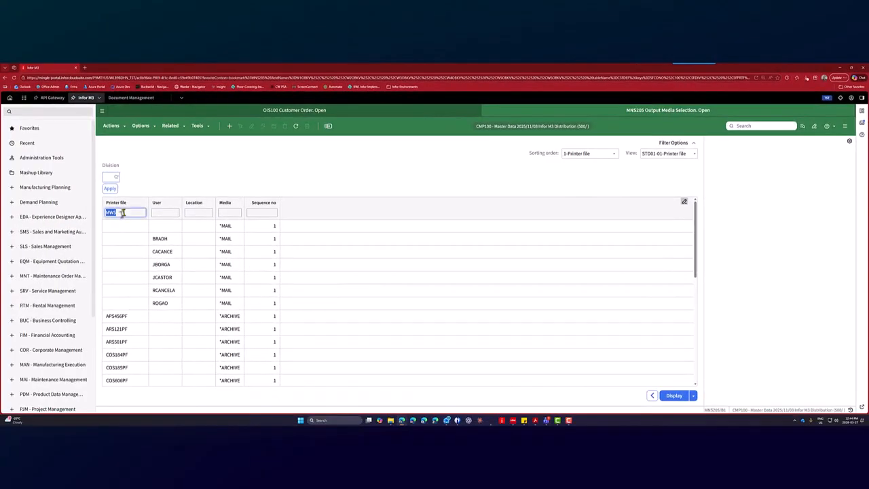
click(806, 77)
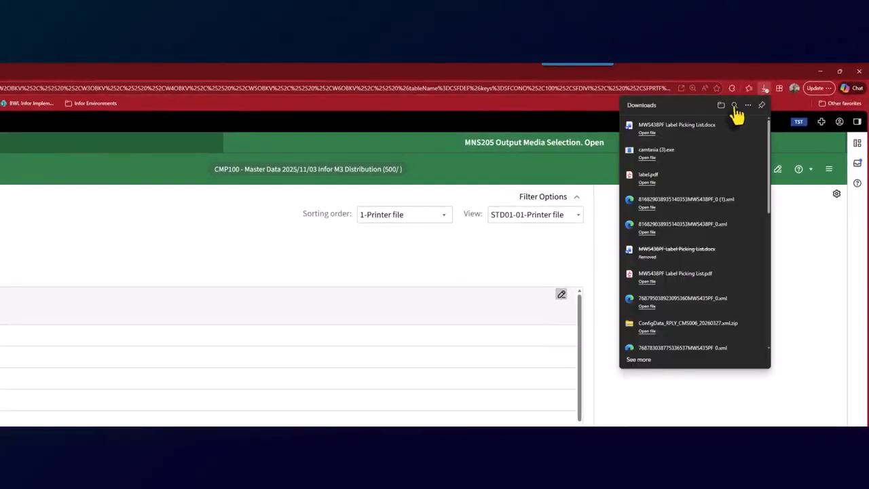
click(131, 214)
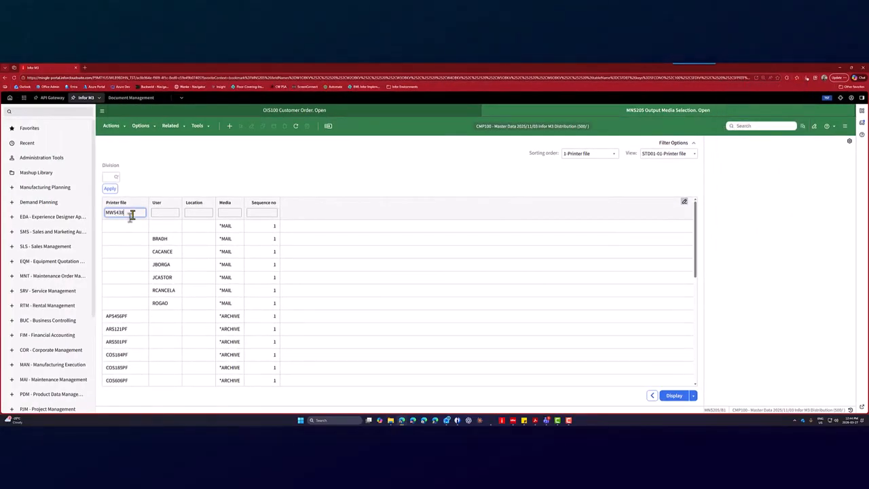
key(Tab)
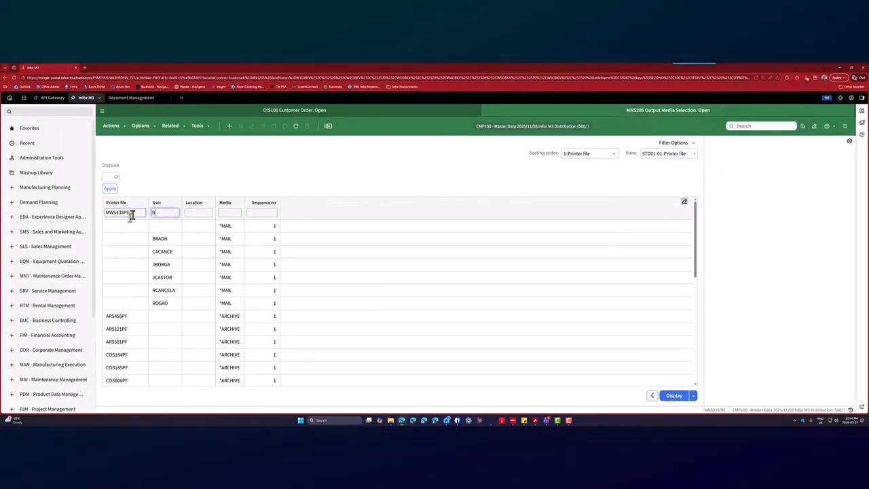
key(Tab)
key(Tab)
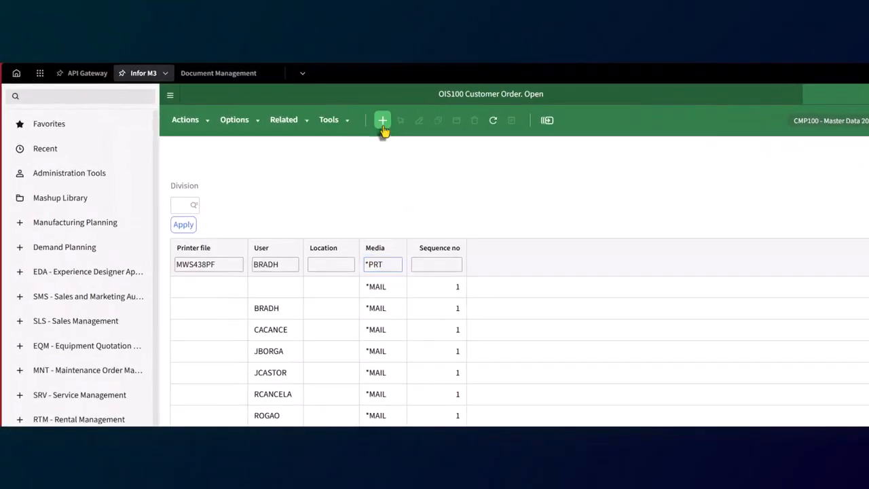
click(383, 121)
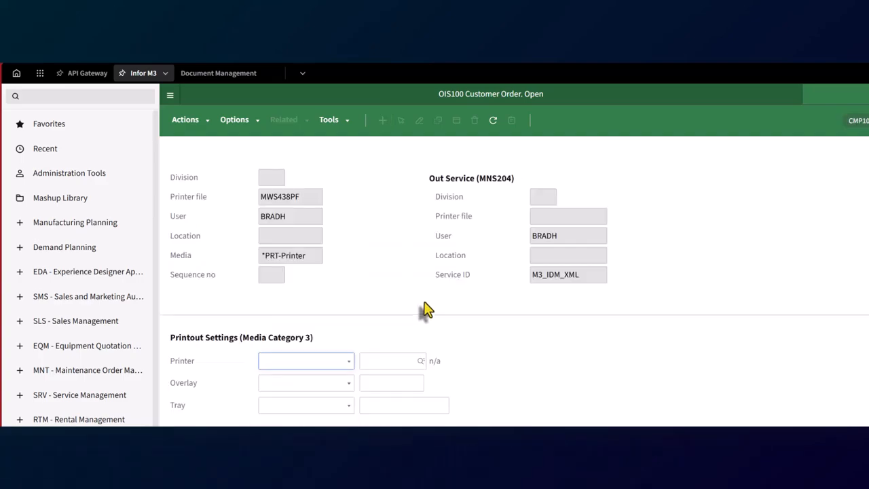
Set the printer to 0-No display with H8, enable Archive, and save the printout settings.
click(343, 361)
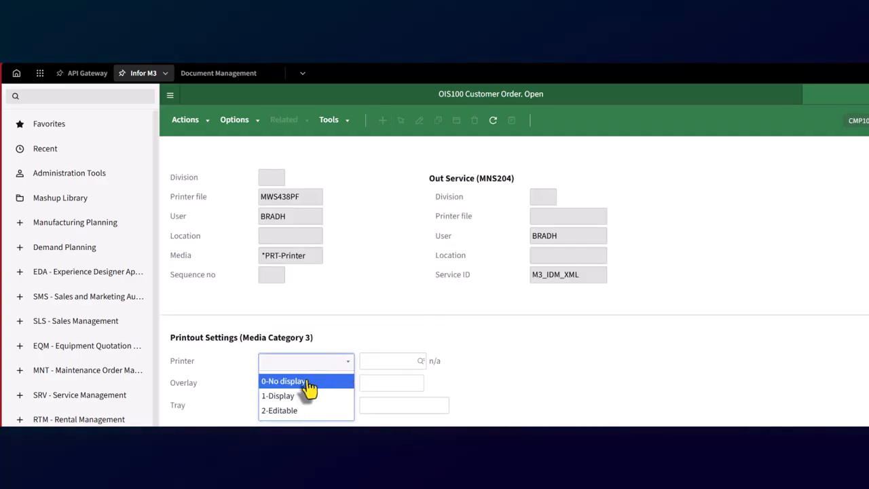
click(310, 381)
click(375, 362)
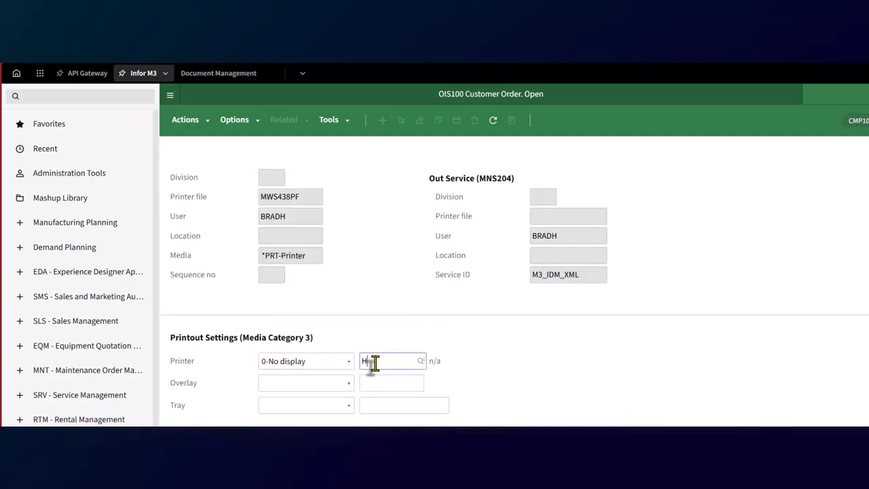
text(H8)
scroll(506, 404, down, 1)
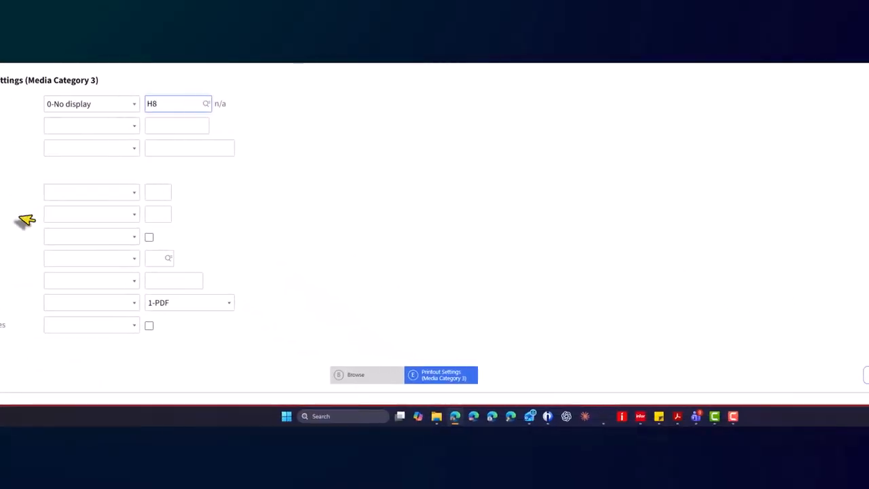
click(319, 236)
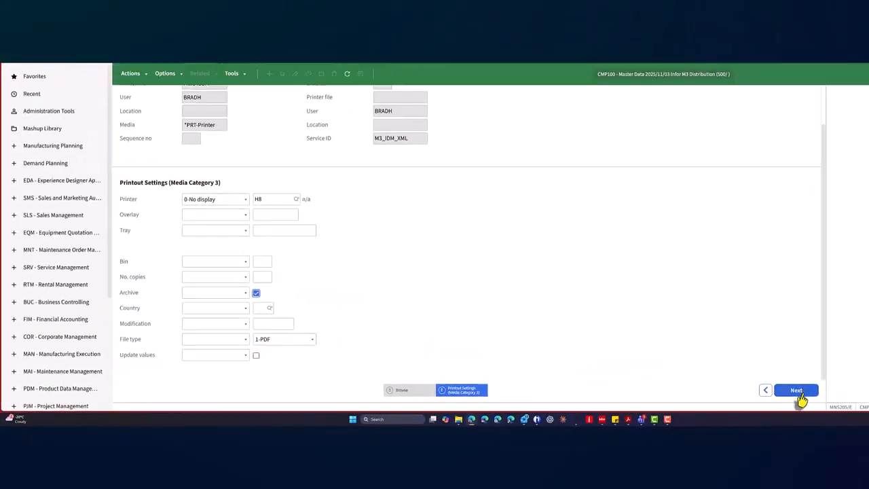
click(797, 393)
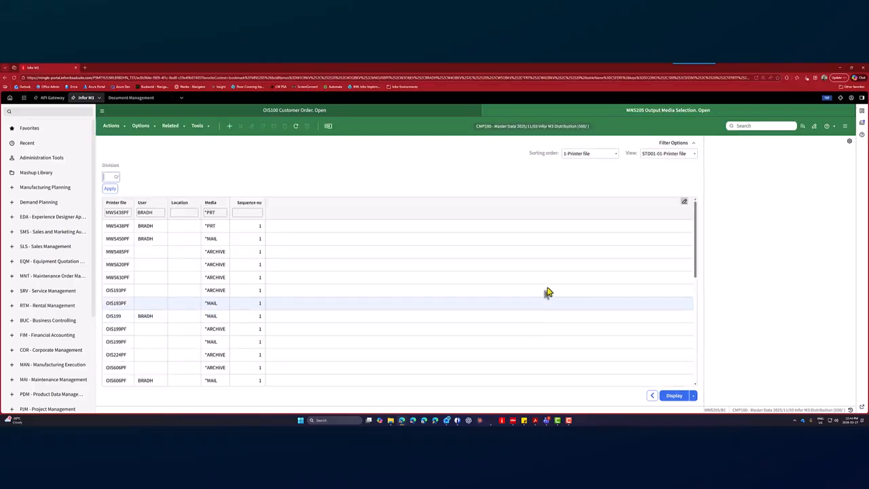
Create and save a second output media record for MWS438PF and the same user with media *ARCHIVE.
click(248, 224)
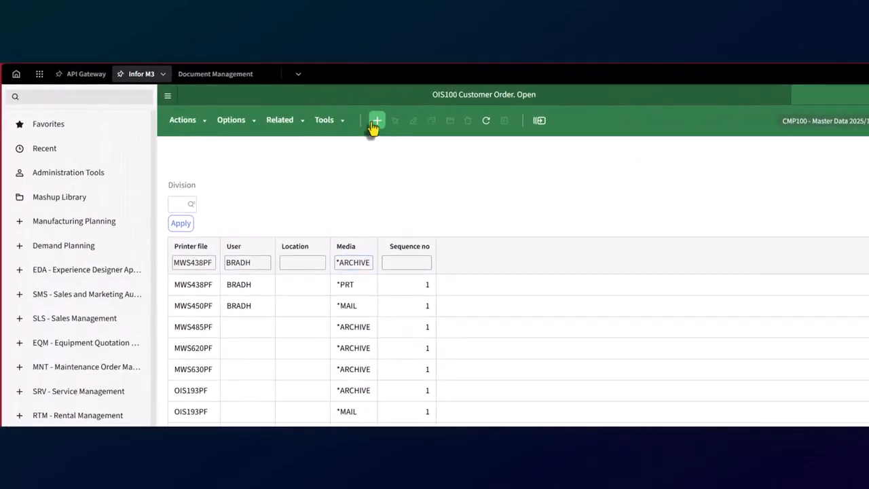
click(375, 122)
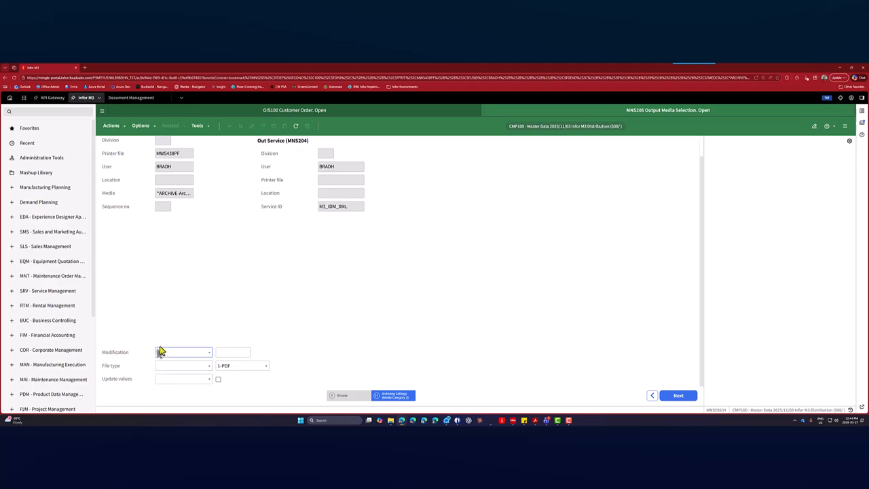
click(207, 354)
click(181, 333)
scroll(306, 353, up, 1)
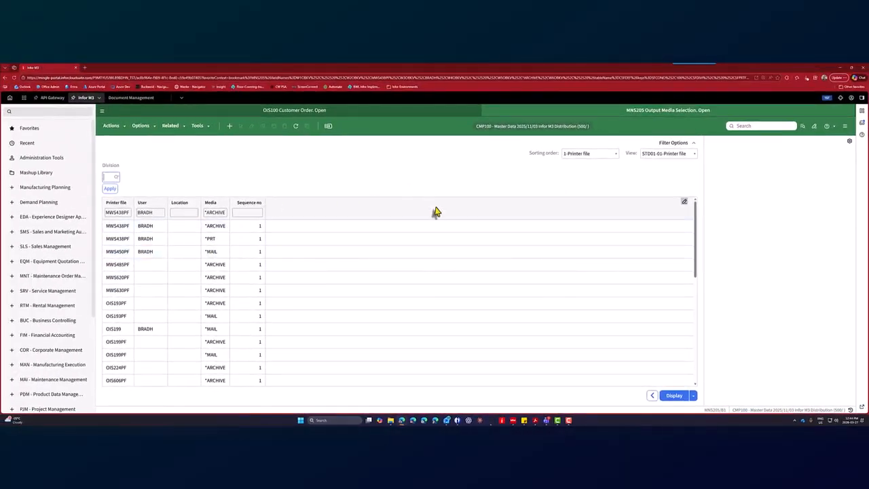
Return to the OIS300 customer order toolbox and open the related delivery toolbox for the allocated SAS order.
click(312, 112)
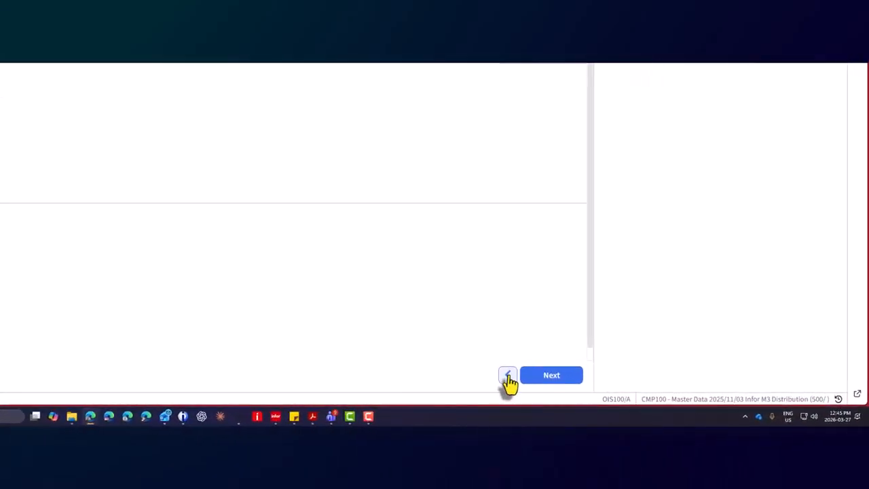
click(508, 375)
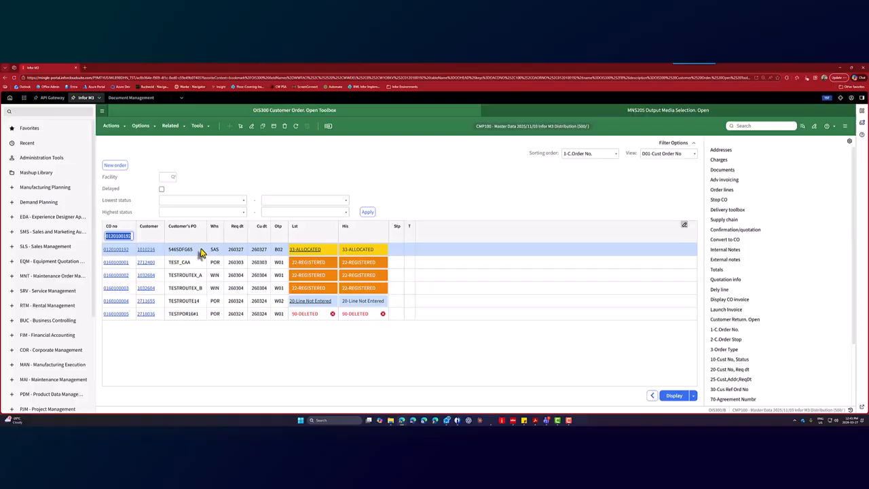
click(192, 251)
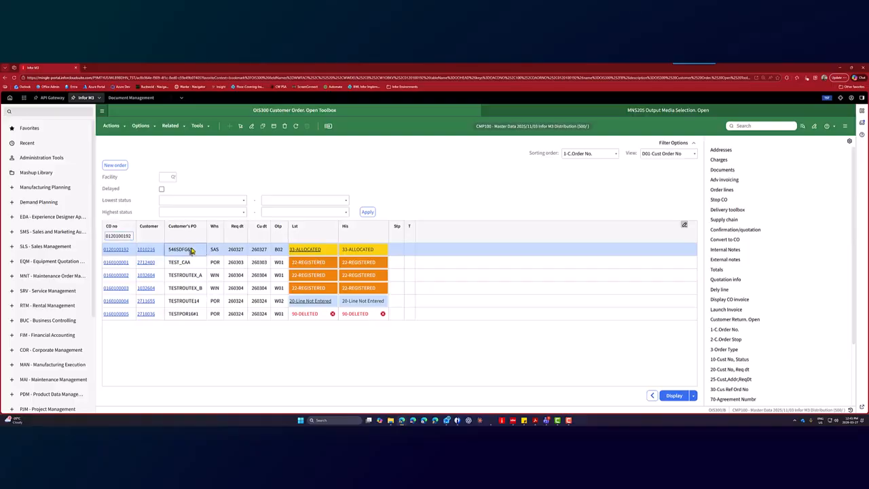
right_click(214, 251)
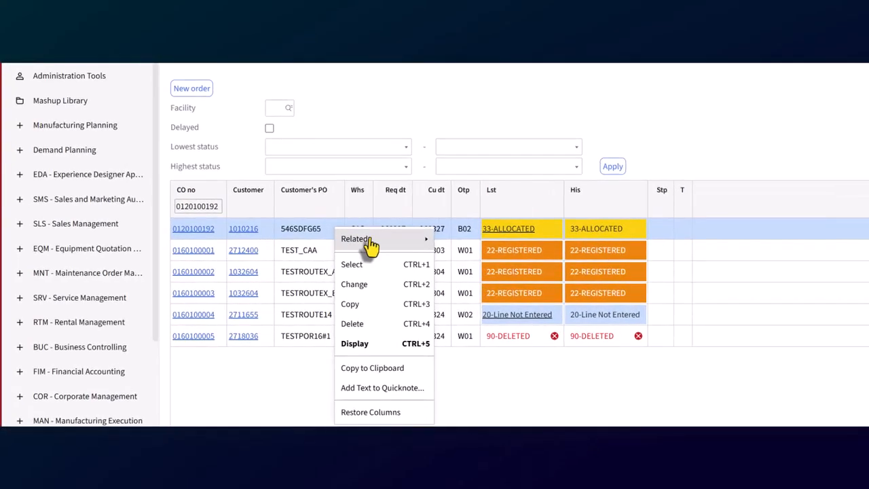
mouse_move(220, 259)
click(416, 391)
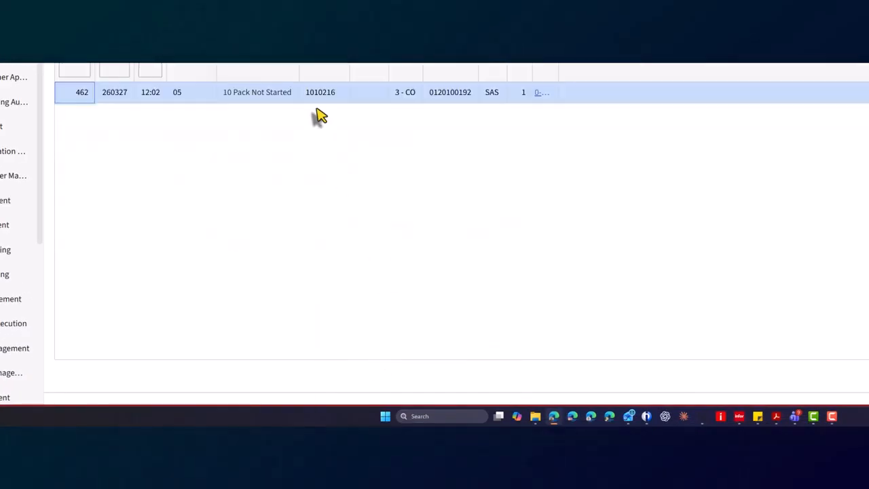
Widen the RlP column, release the delivery for picking from it, and refresh the delivery list.
drag(559, 66, 598, 65)
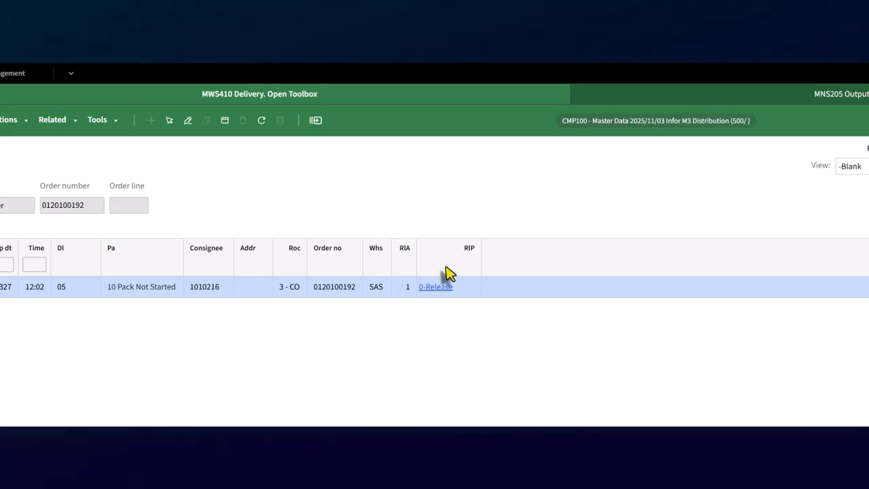
click(262, 127)
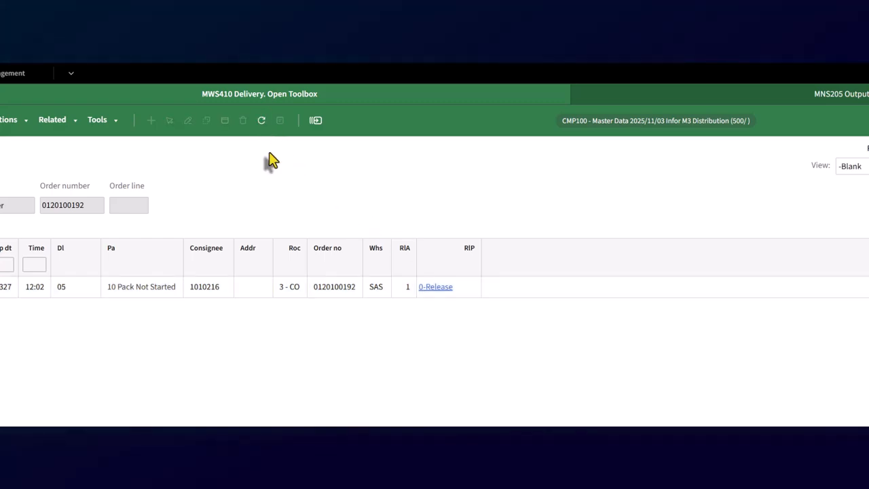
click(262, 127)
click(262, 127)
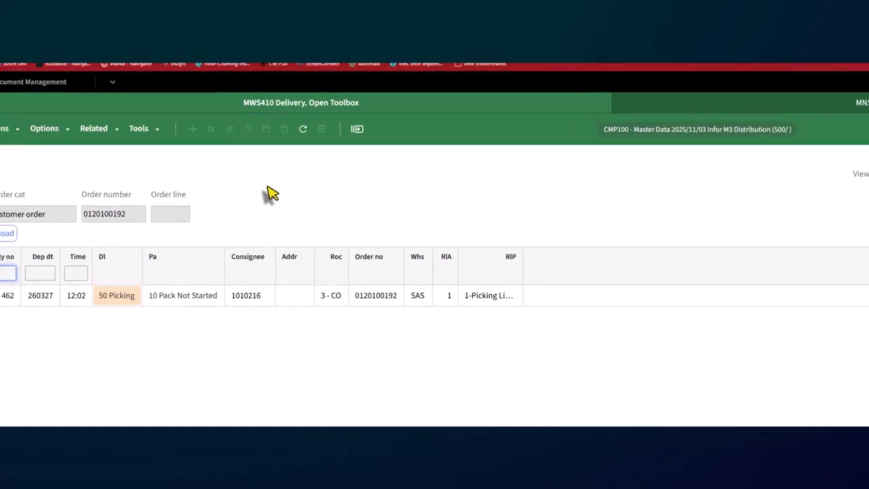
Switch to Document Management and open MWS438PF_0.pdf from the recently modified documents in the enlarged preview.
click(217, 121)
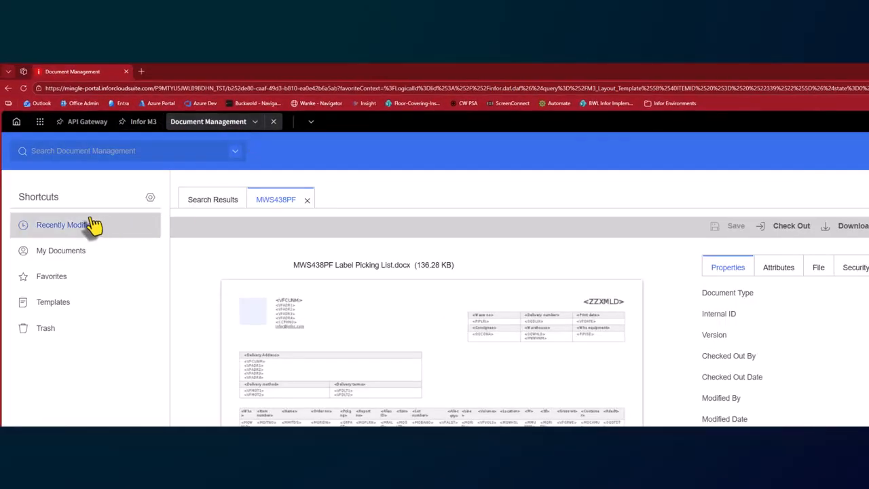
click(42, 229)
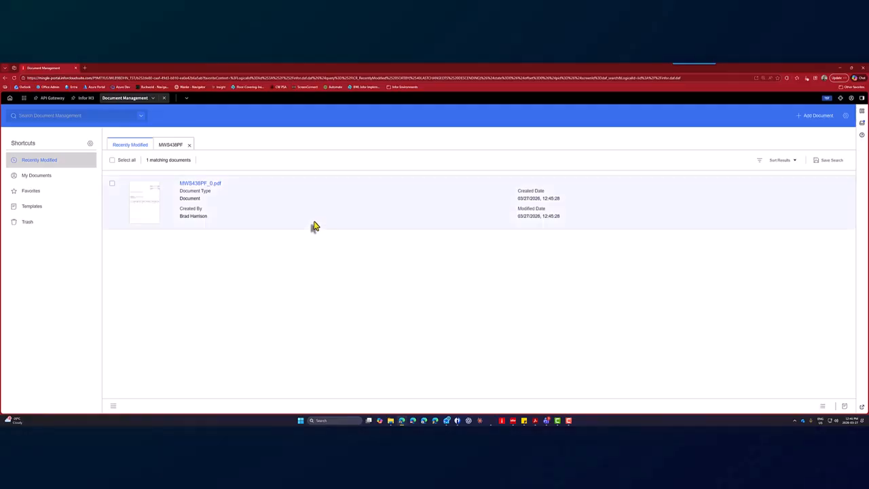
click(212, 183)
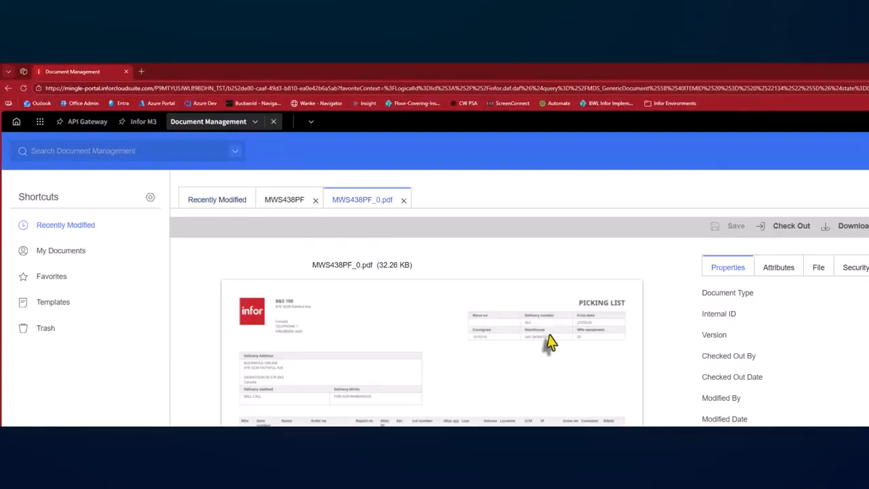
click(446, 359)
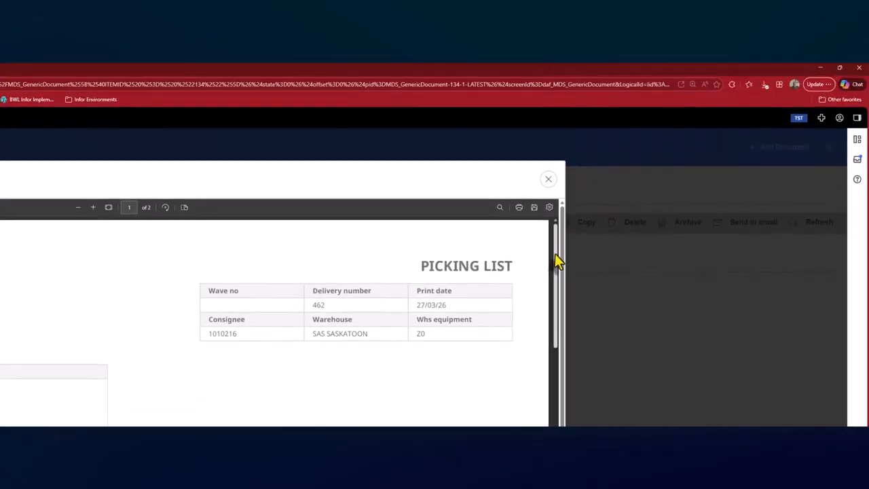
Zoom the picking list PDF out, examine its delivery header and allocated lines on both pages, and close the preview.
drag(555, 256, 557, 237)
click(108, 211)
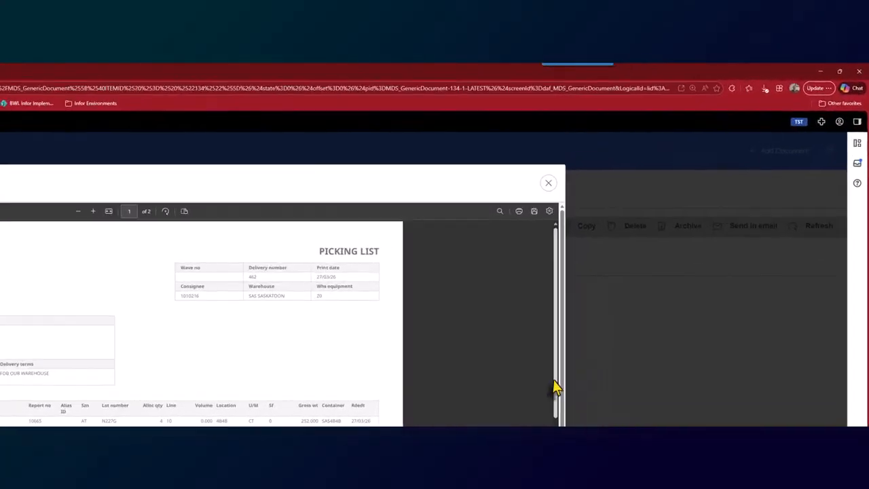
drag(681, 257, 681, 350)
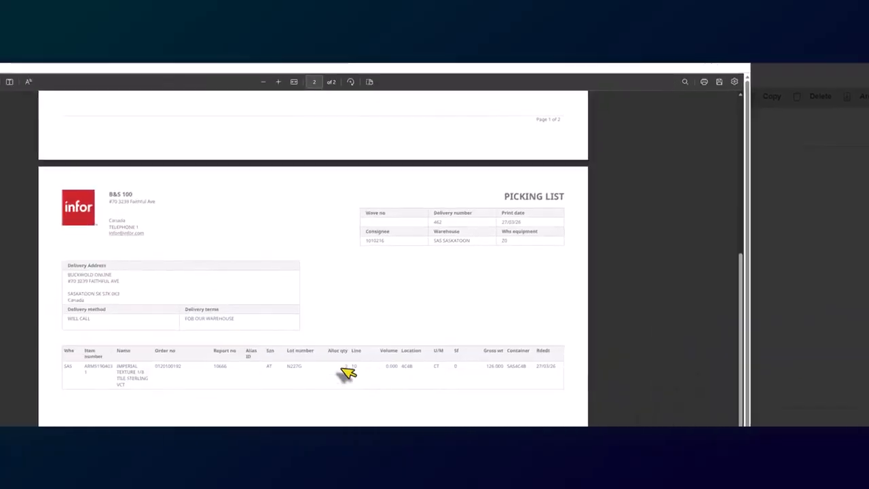
scroll(468, 407, up, 5)
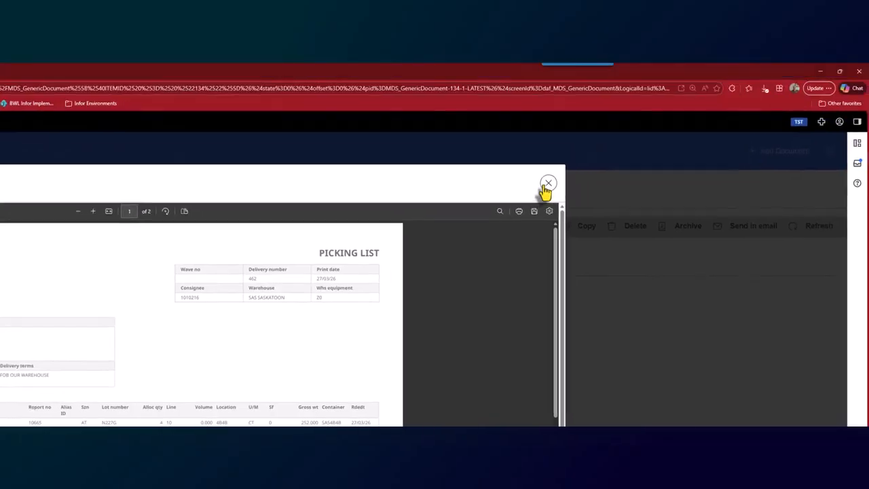
click(595, 104)
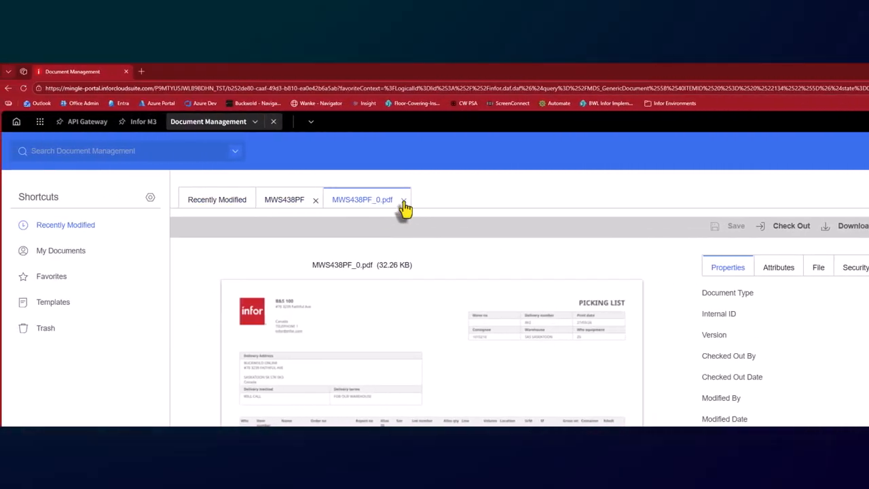
Close the MWS438PF_0.pdf and MWS438PF documents and return to Infor M3.
click(404, 203)
click(314, 201)
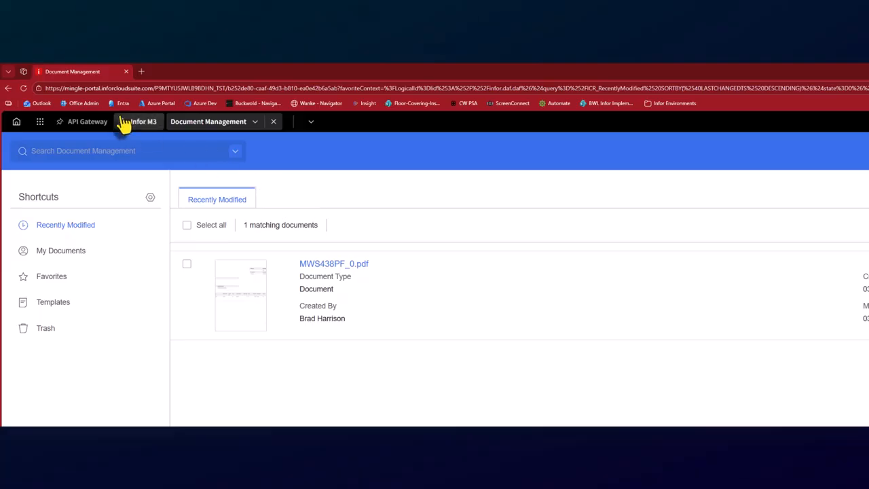
click(136, 121)
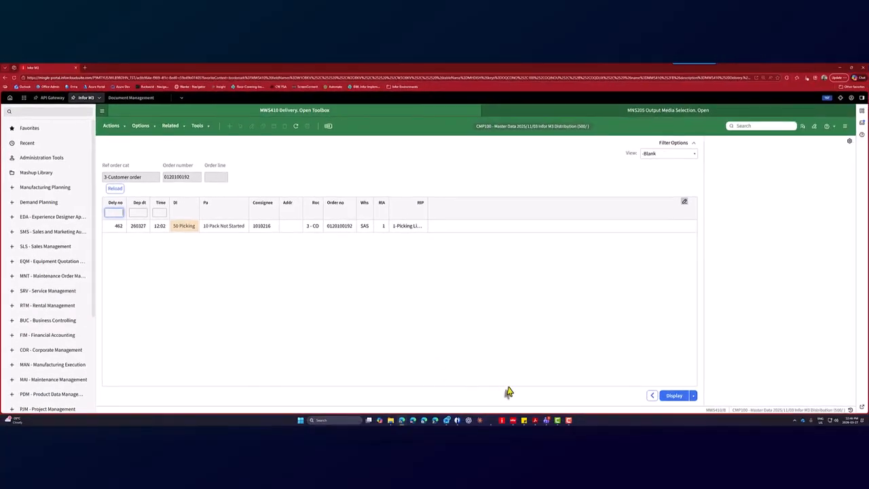
Open the template MWS438PF Label Picking List.docx from the refreshed Downloads folder in Word and enable editing.
click(392, 421)
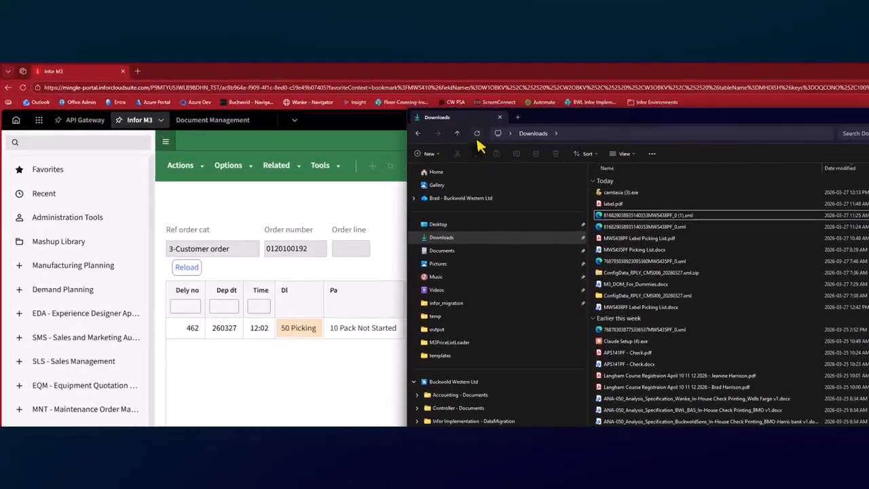
click(476, 134)
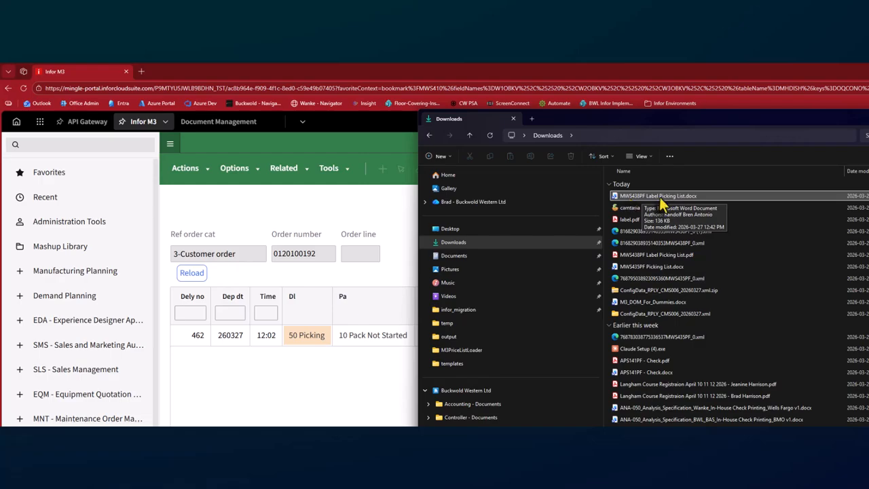
double_click(650, 202)
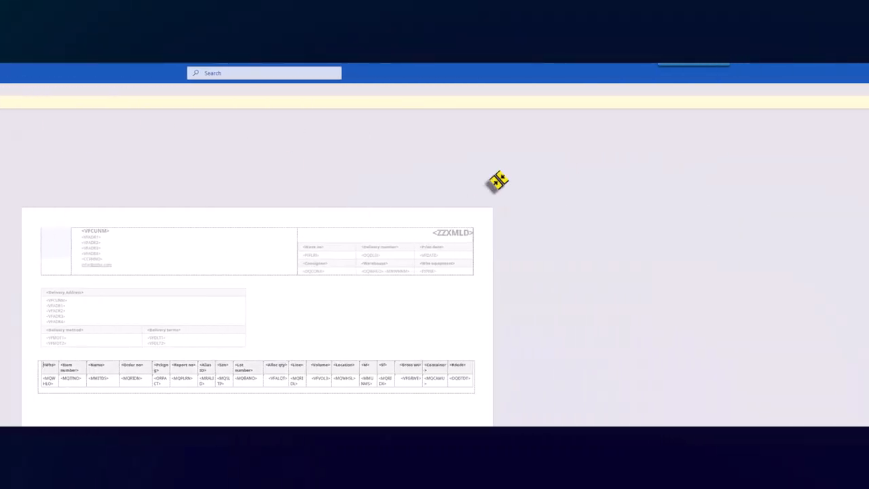
click(232, 103)
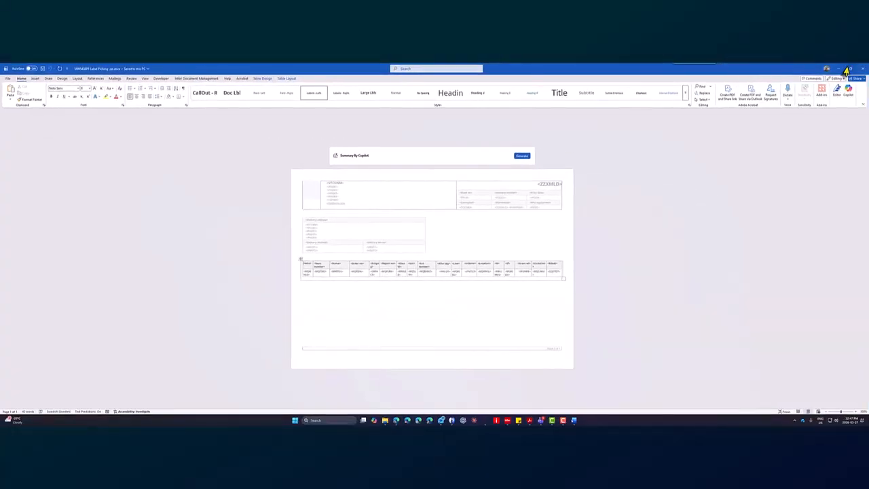
Minimize the Word template, return to Infor M3 and start the program MNS270 for managing output per job.
click(840, 69)
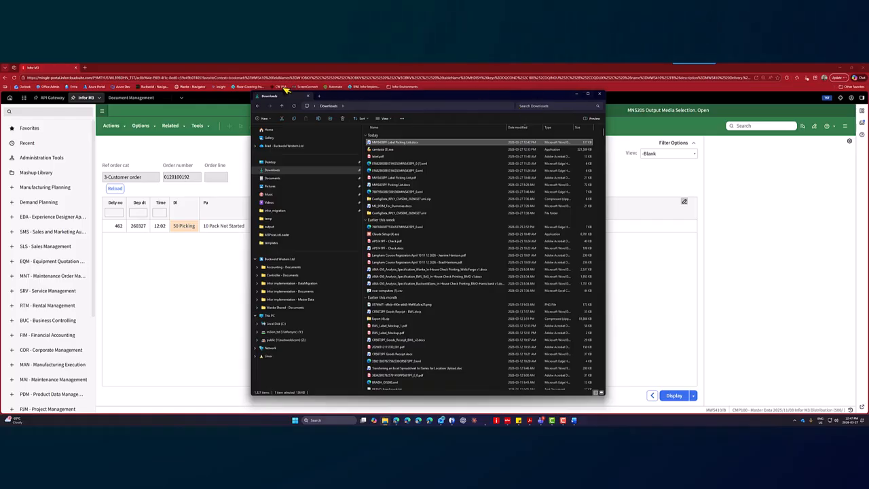
click(231, 71)
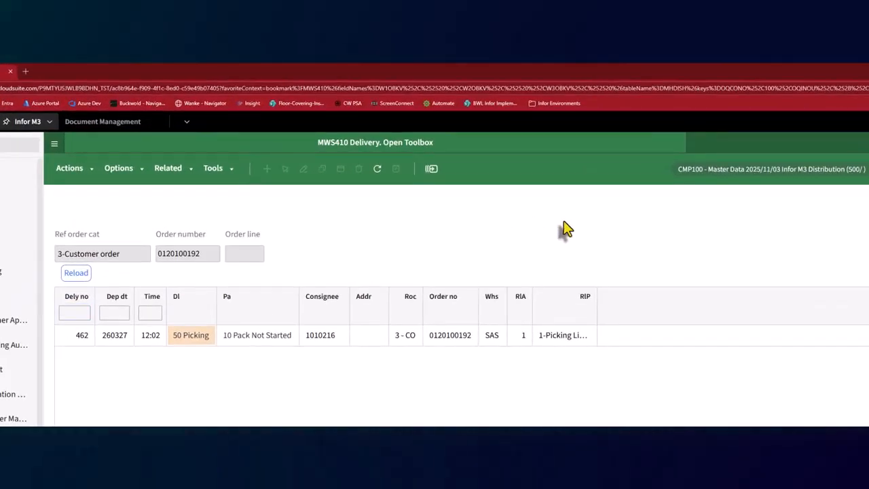
key(ctrl+r)
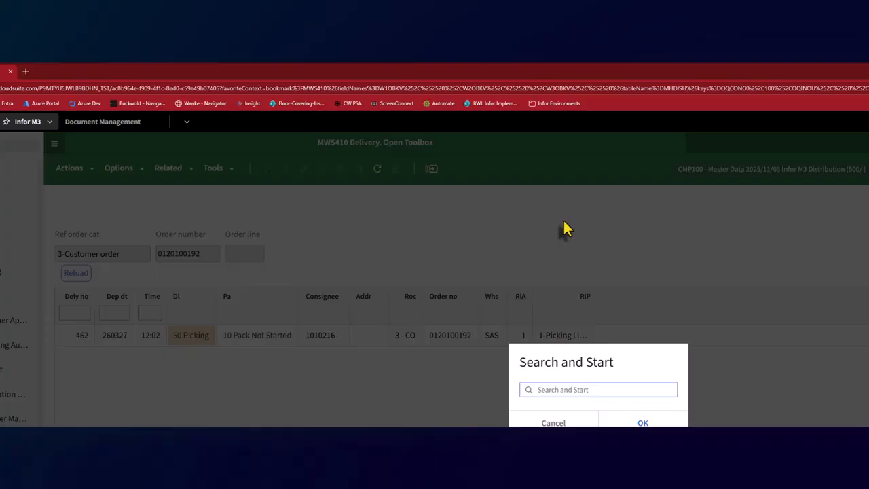
text(mns2)
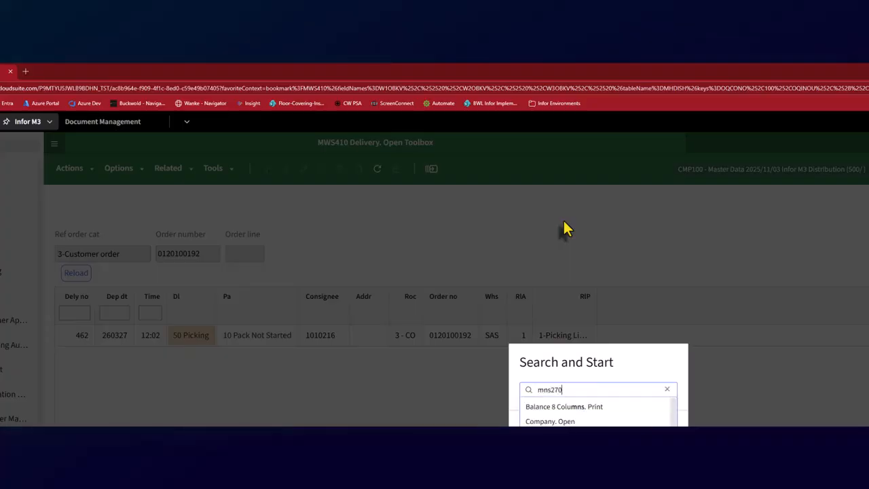
text(70)
click(585, 410)
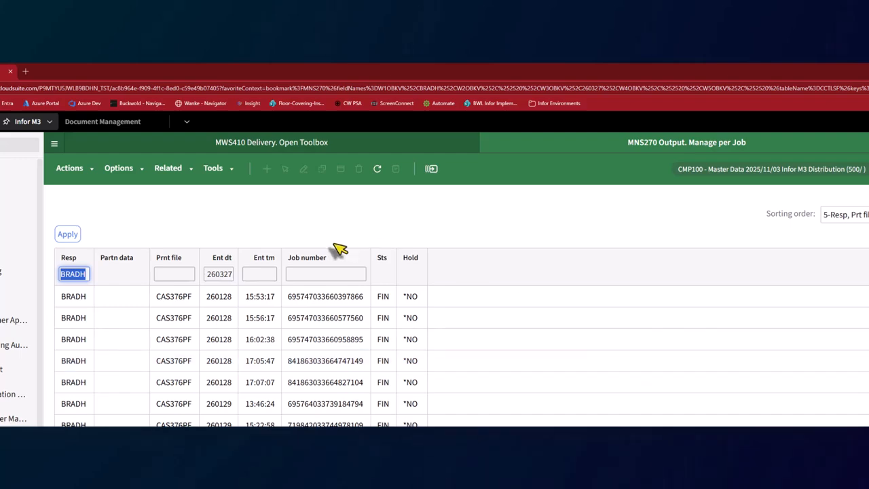
Filter the output jobs by printer file MWS438PF, correcting the mistyped file name.
click(178, 274)
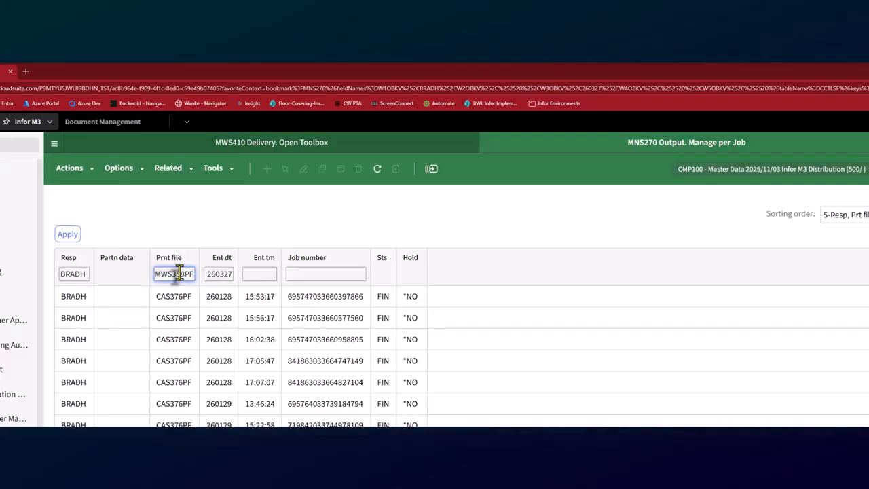
key(Return)
double_click(178, 274)
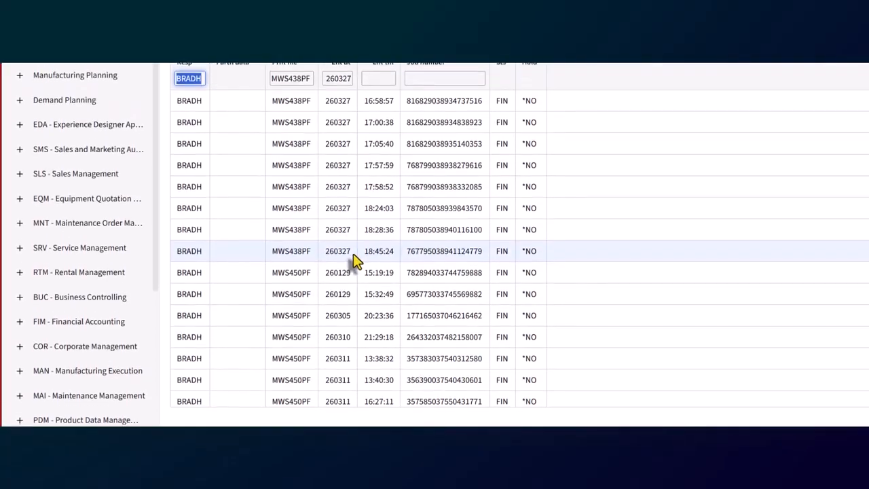
View the output file of the MWS438PF job entered on 260327 at 18:45:24, choosing its sequence 0 record.
click(366, 211)
right_click(343, 262)
mouse_move(382, 270)
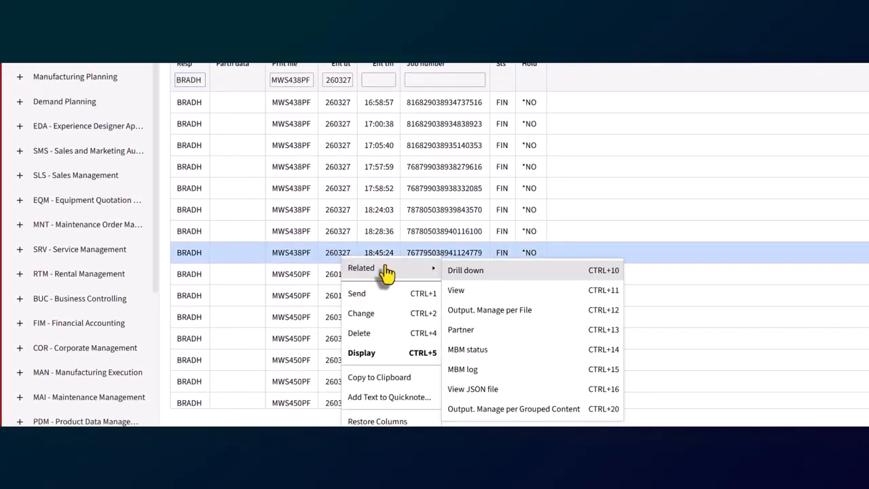
click(485, 289)
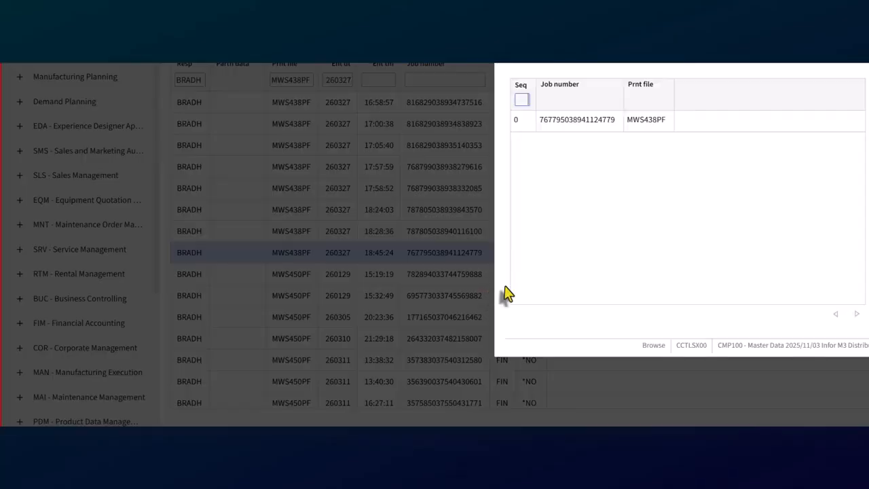
click(579, 128)
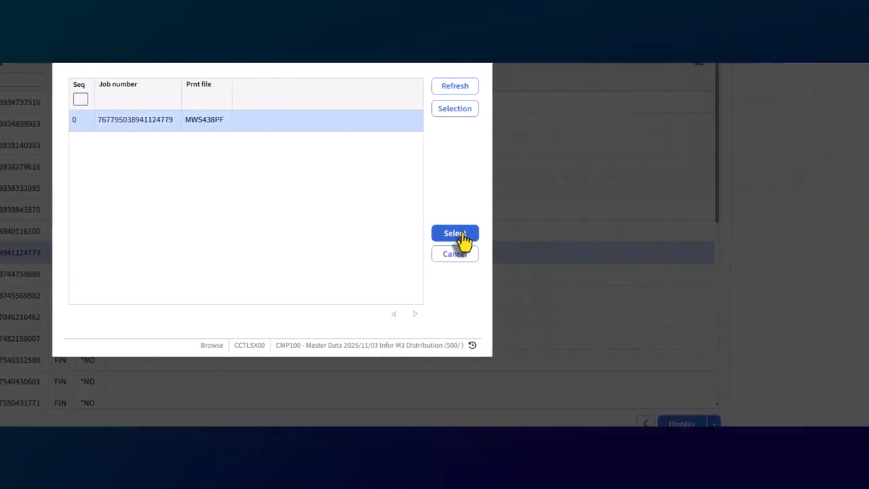
click(452, 241)
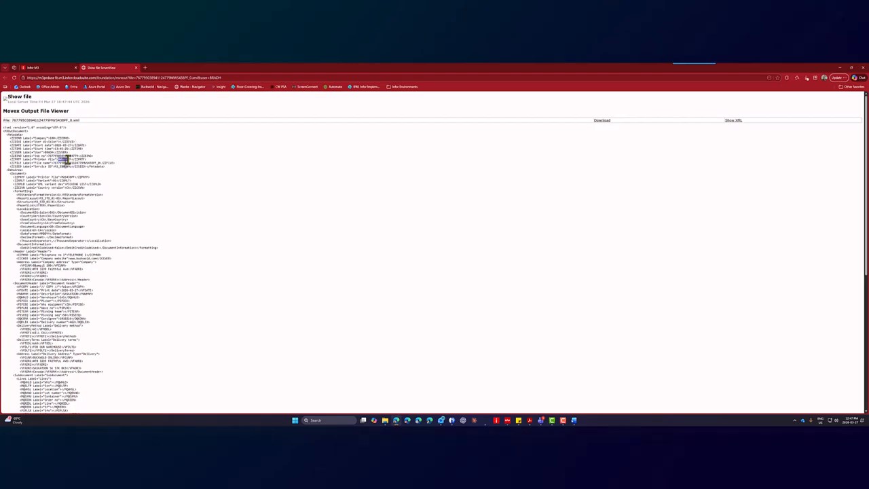
Look through the picking list job's XML output and download the file.
scroll(97, 229, down, 5)
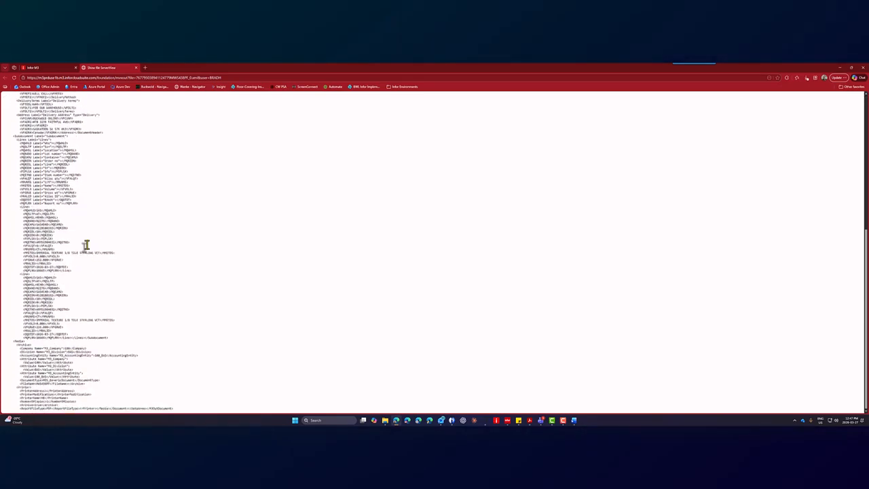
scroll(66, 209, up, 5)
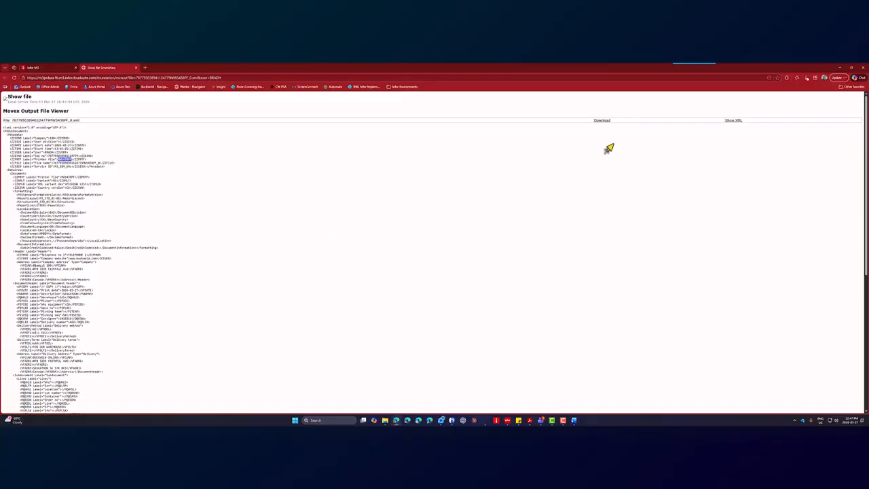
click(601, 120)
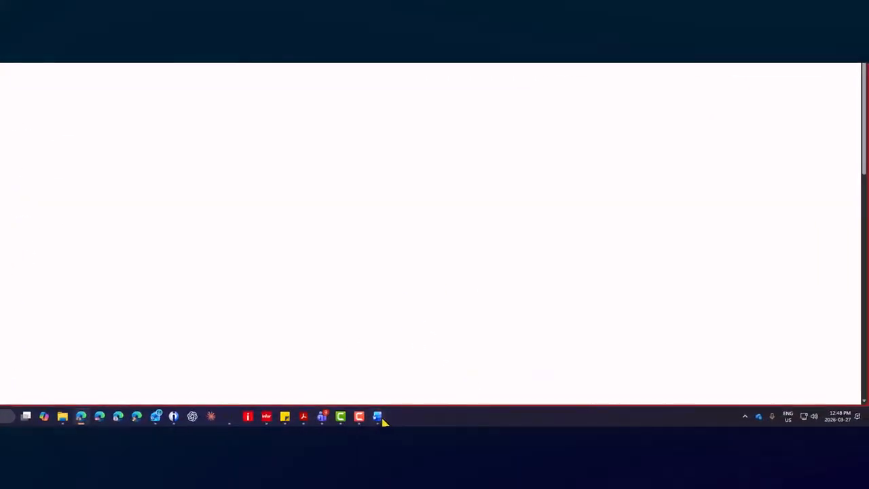
Return to the Word template, dismiss the IDM validation results and sign in to IDM with the company work account.
click(378, 417)
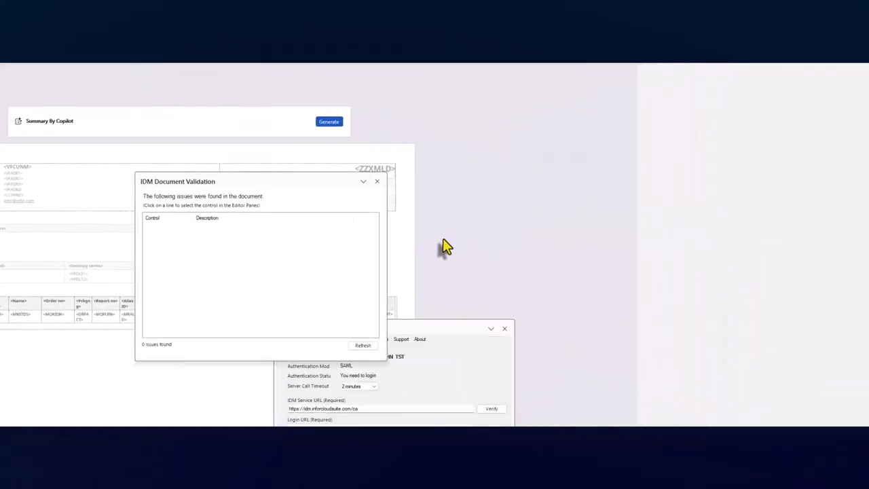
click(377, 181)
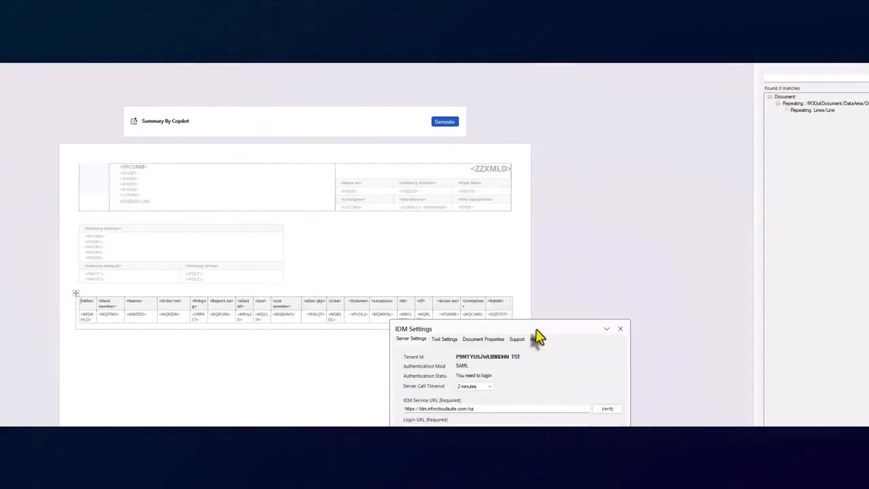
drag(536, 332, 361, 175)
scroll(446, 349, down, 5)
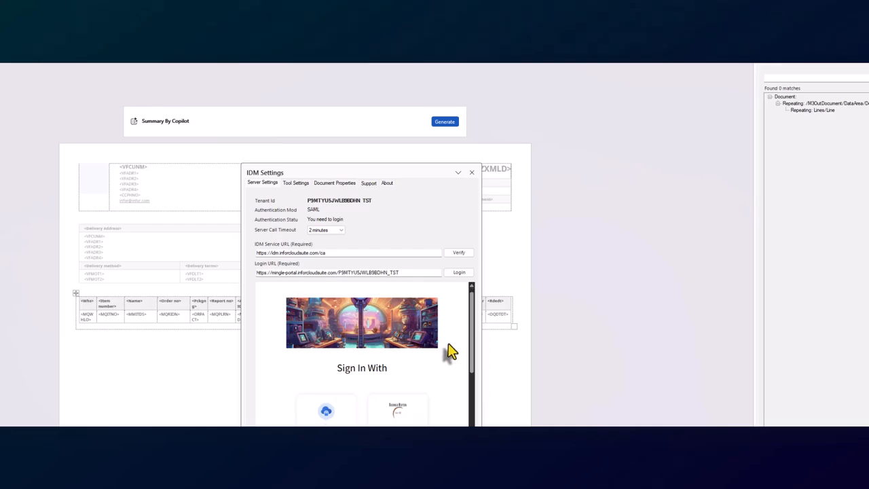
scroll(470, 357, up, 3)
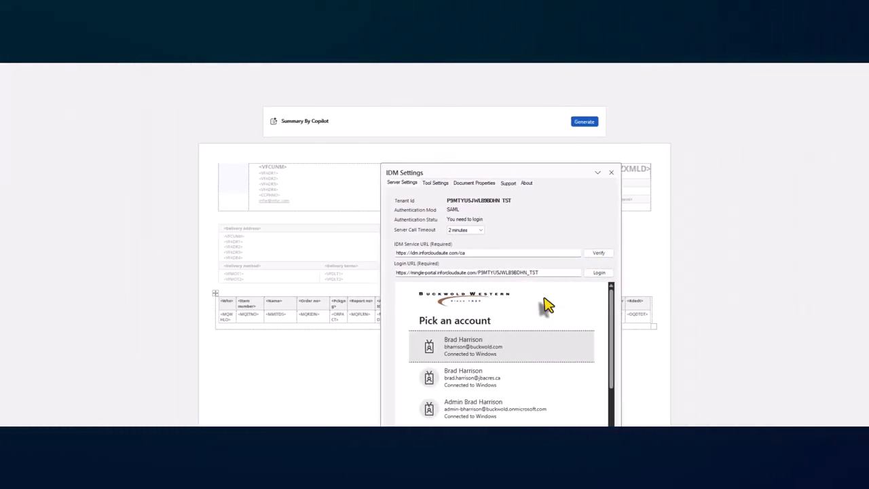
click(470, 350)
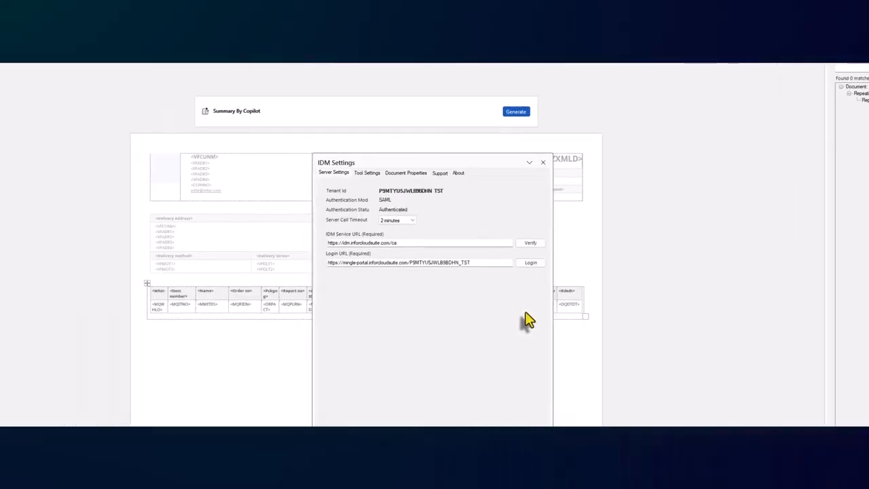
click(167, 390)
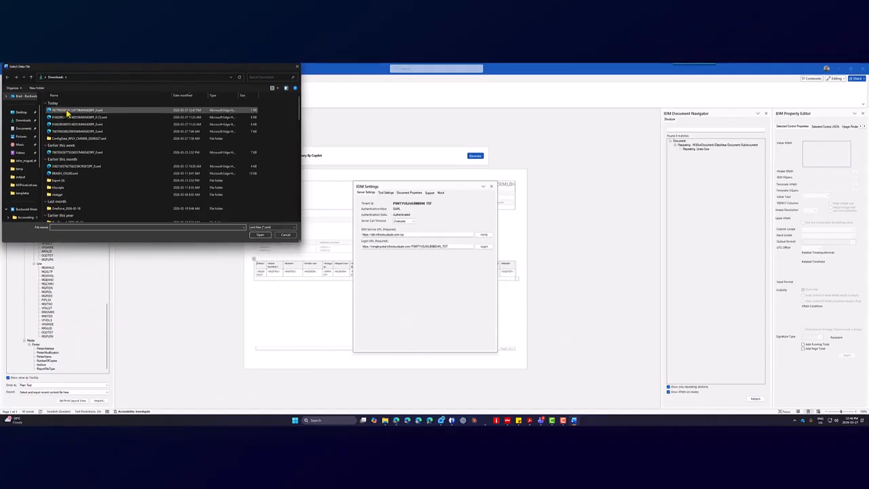
click(68, 114)
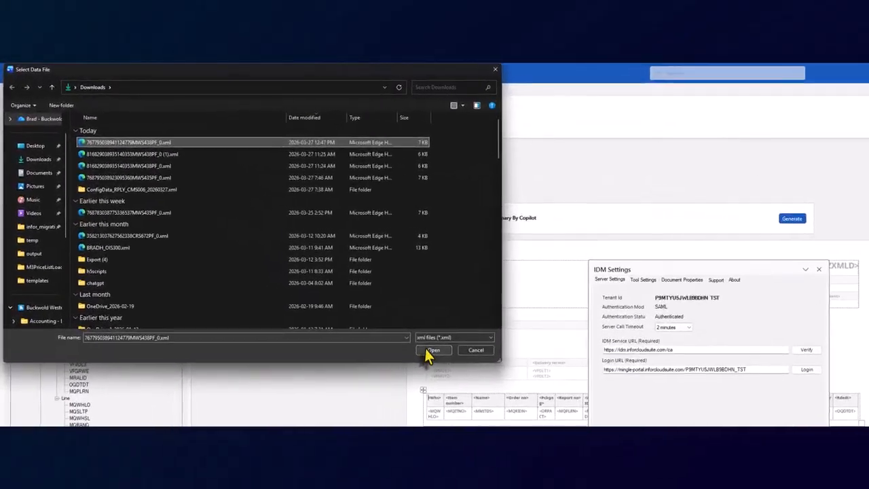
click(261, 235)
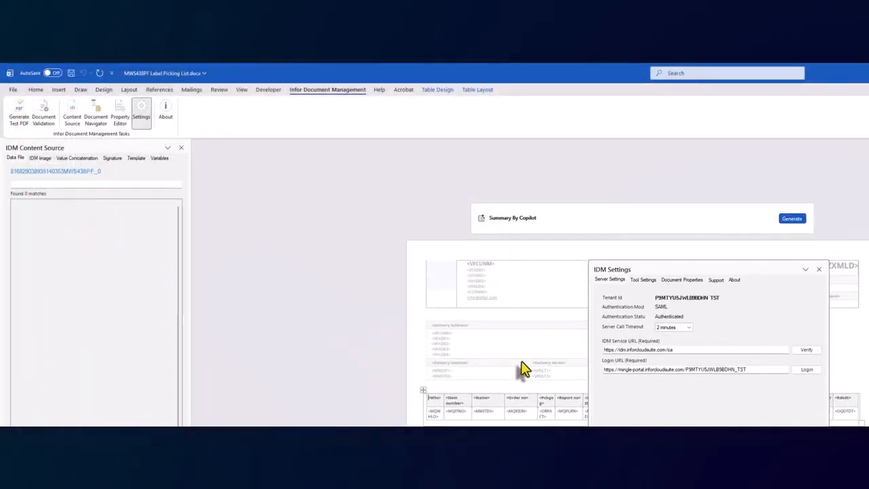
click(821, 270)
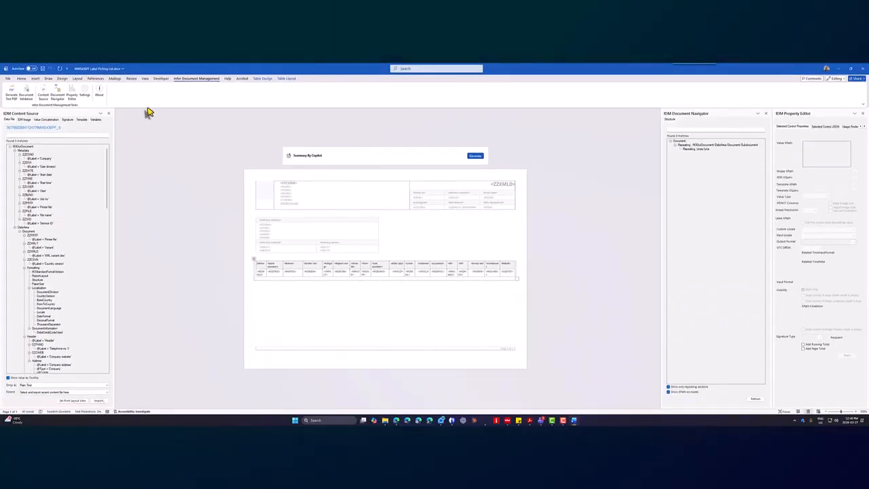
click(11, 95)
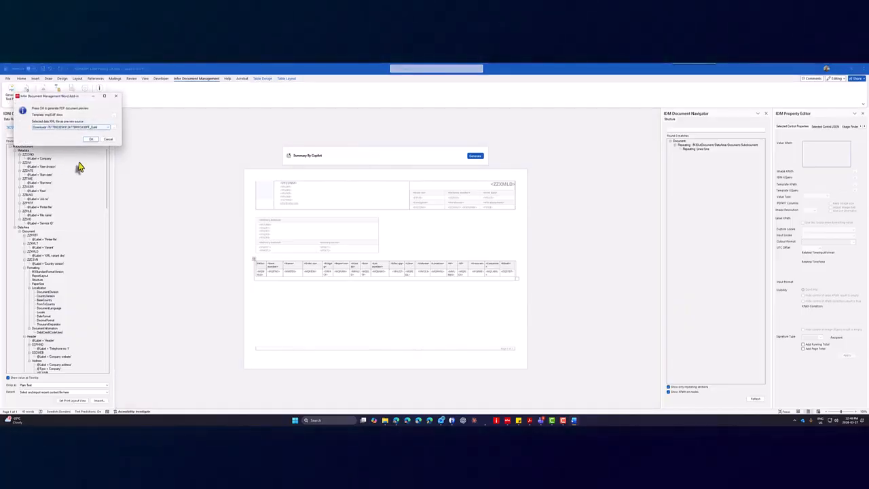
click(91, 139)
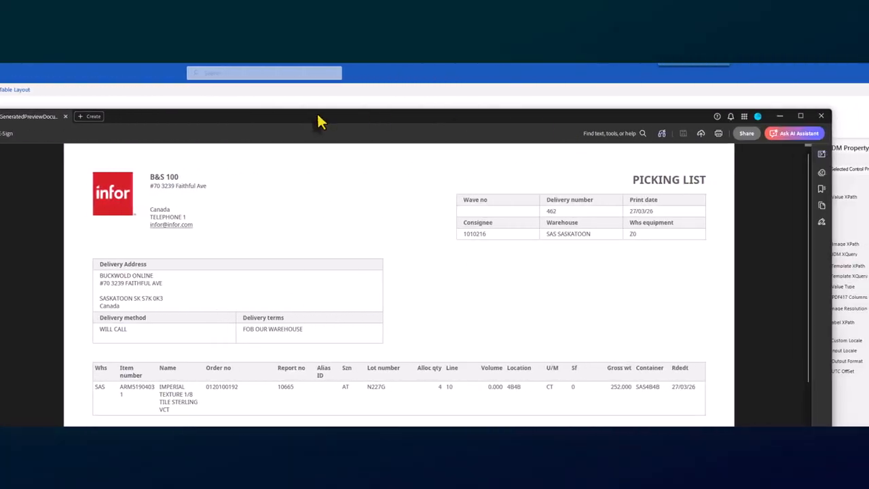
Arrange the Word template and the PDF viewer side by side, closing the viewer's tools pane for the generated preview and label.pdf.
drag(461, 72, 496, 66)
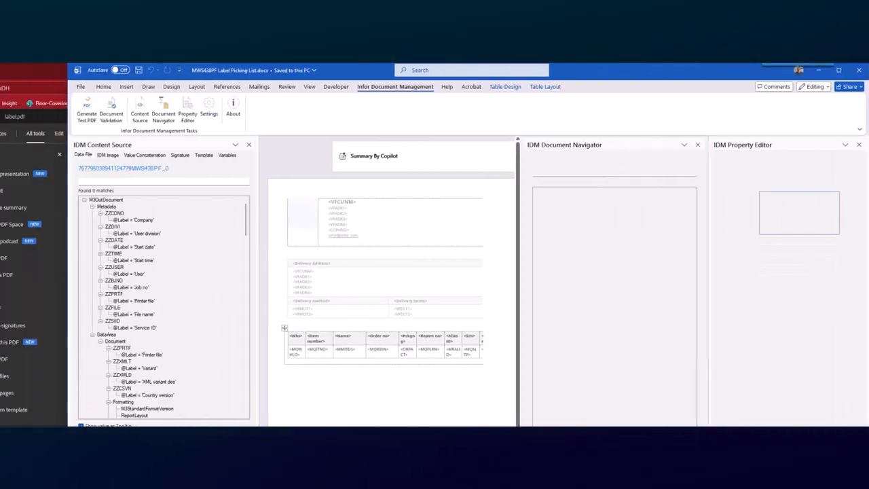
drag(590, 72, 247, 238)
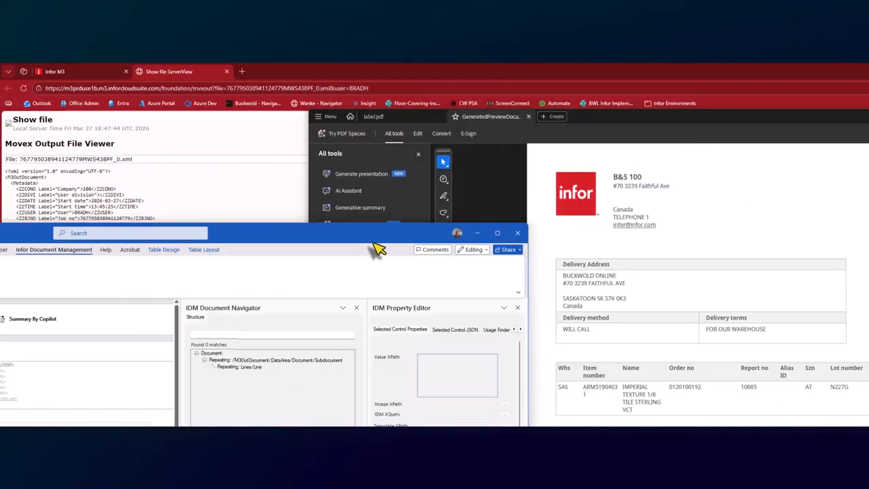
drag(336, 235, 4, 219)
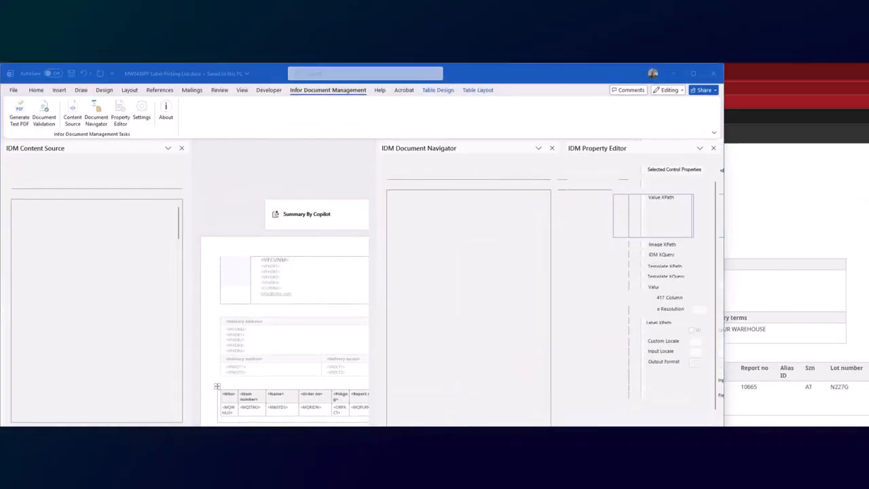
click(679, 153)
drag(574, 115, 868, 66)
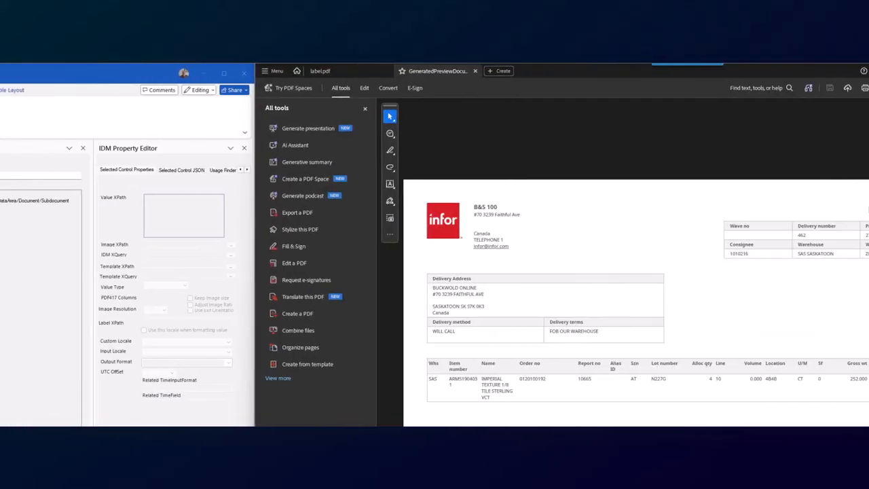
drag(265, 229, 414, 224)
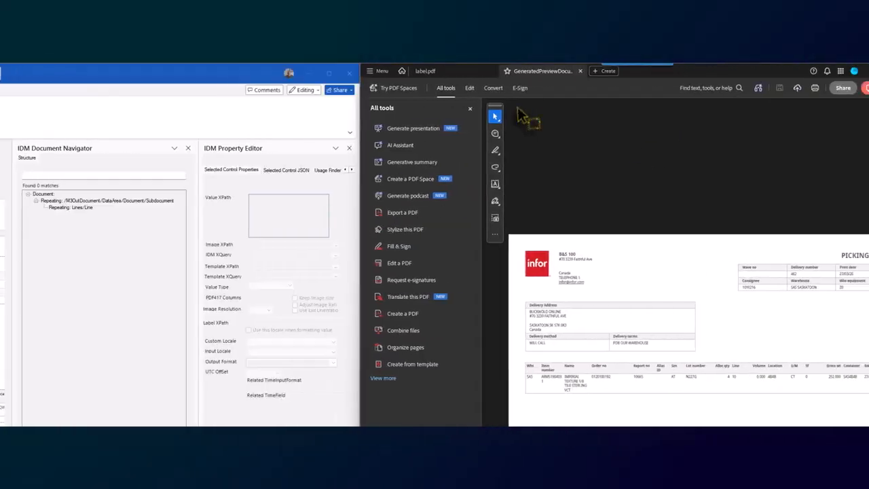
click(409, 109)
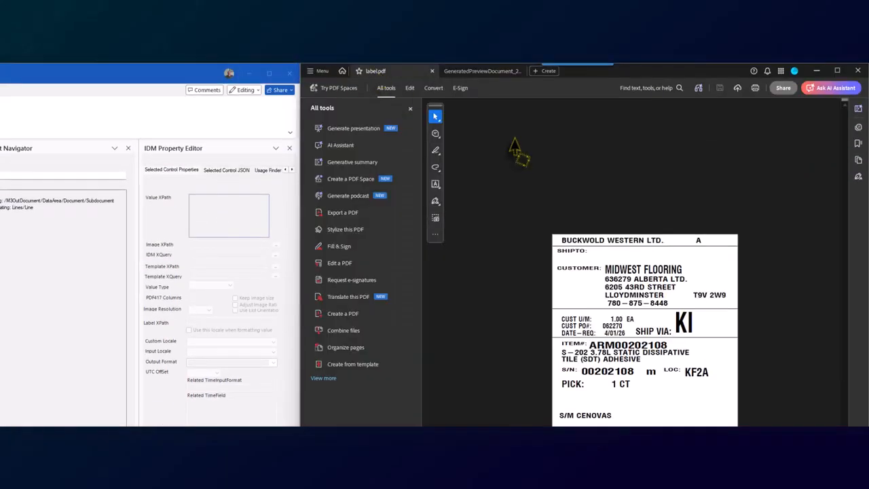
click(410, 109)
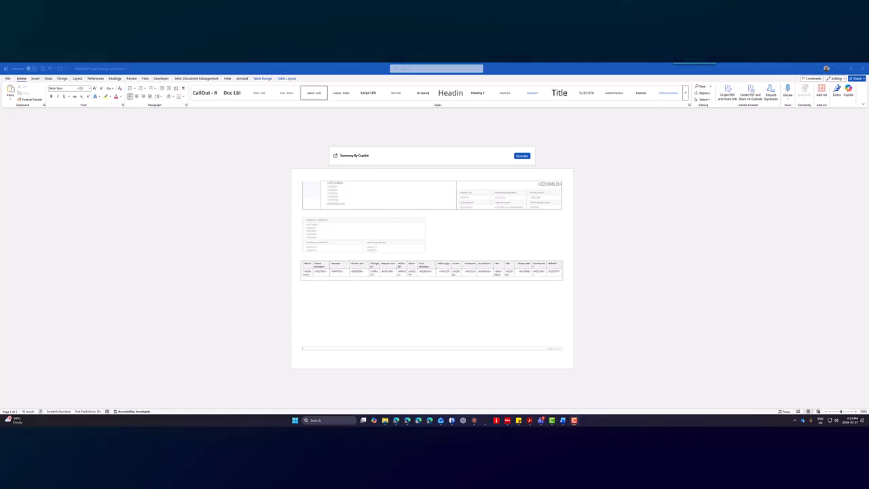
Place MWS438PF Label Picking List (2).docx beside the sample label.pdf, giving the Word template the wider share of the screen.
click(346, 195)
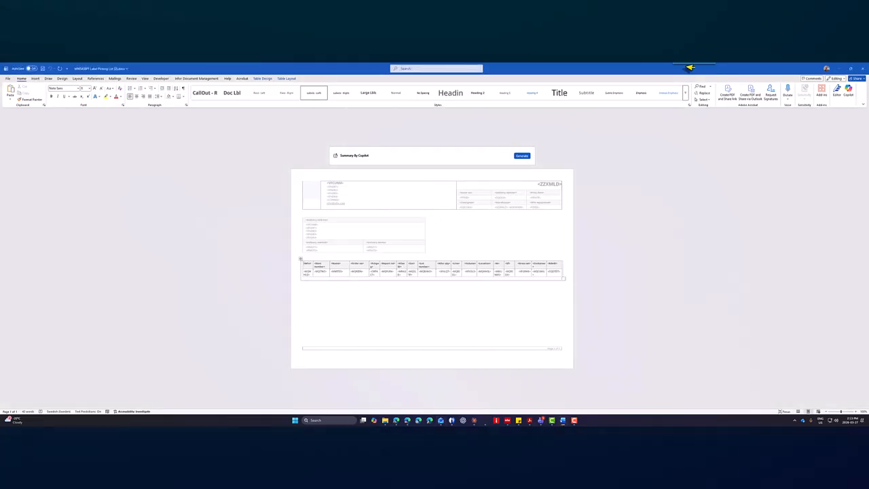
double_click(763, 72)
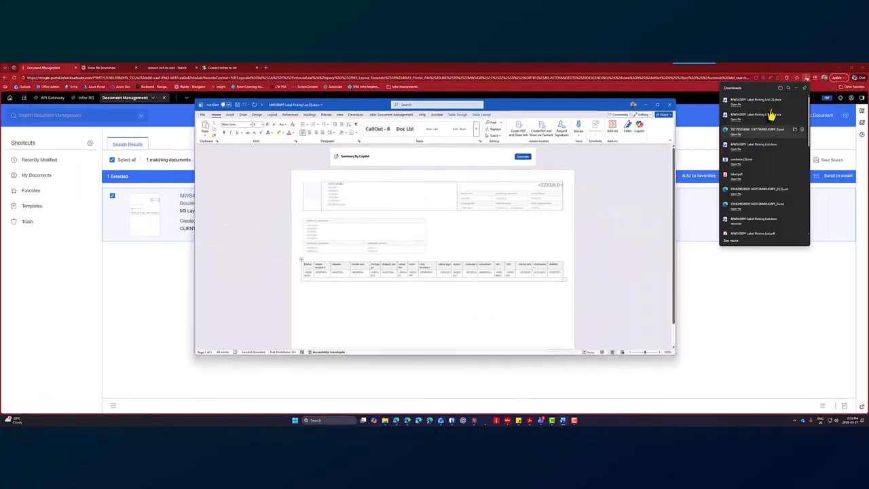
drag(567, 102, 2, 136)
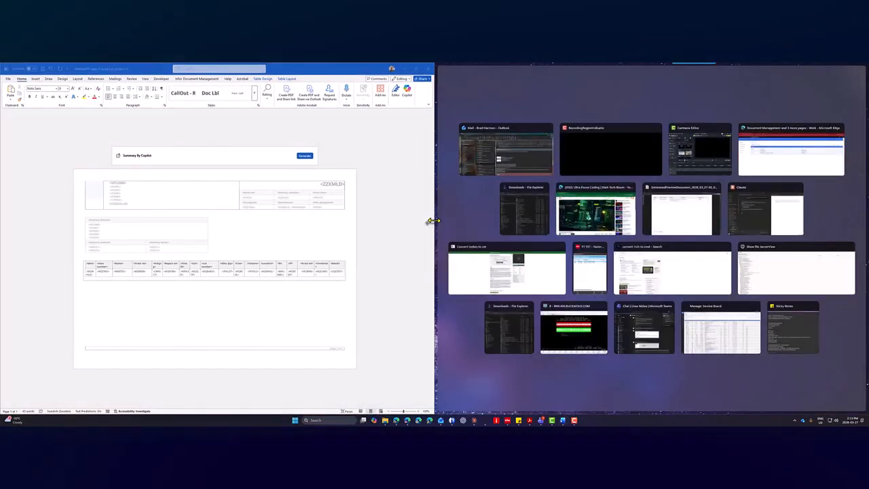
drag(434, 222, 677, 218)
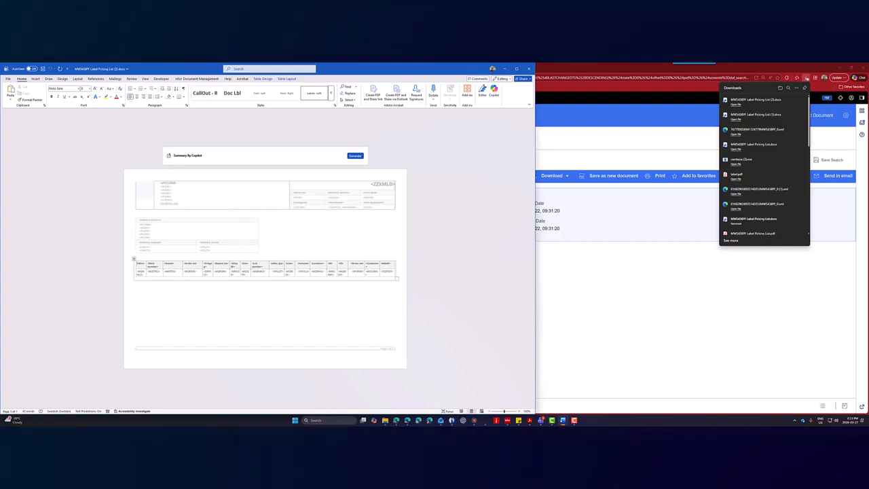
click(530, 420)
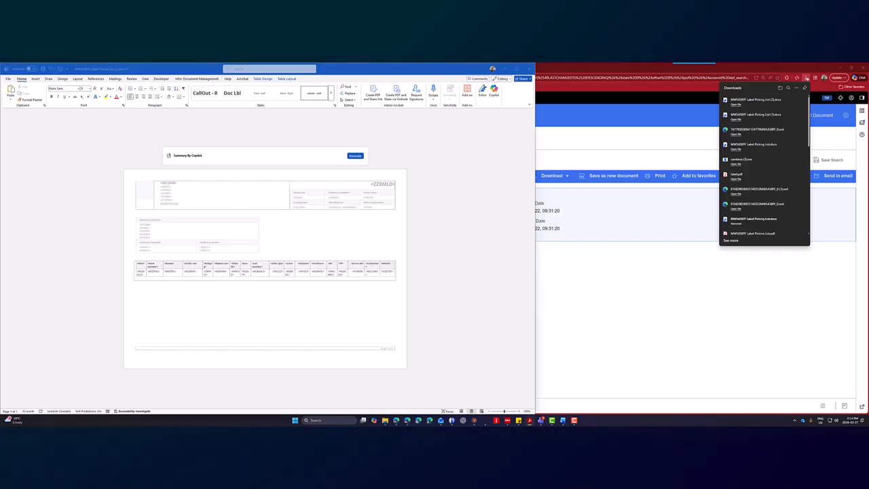
drag(868, 129, 853, 156)
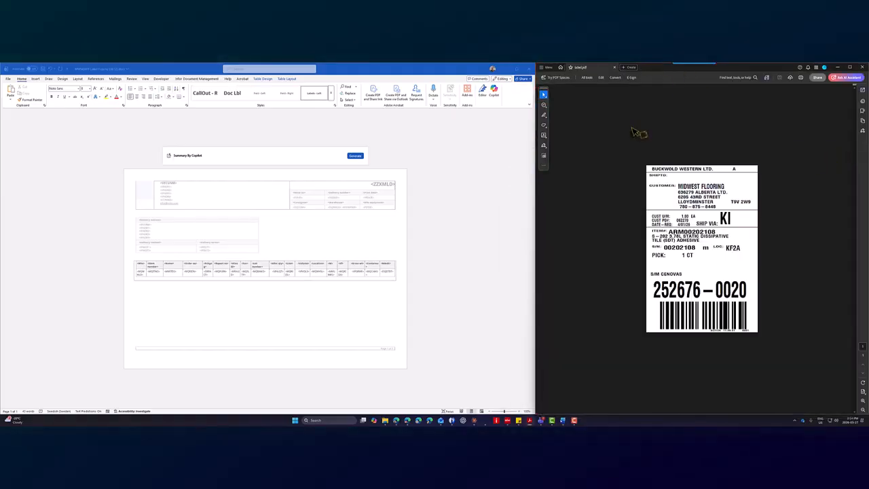
Sign in to IDM for the reopened template, then close the validation results, IDM settings and Document Navigator.
click(195, 82)
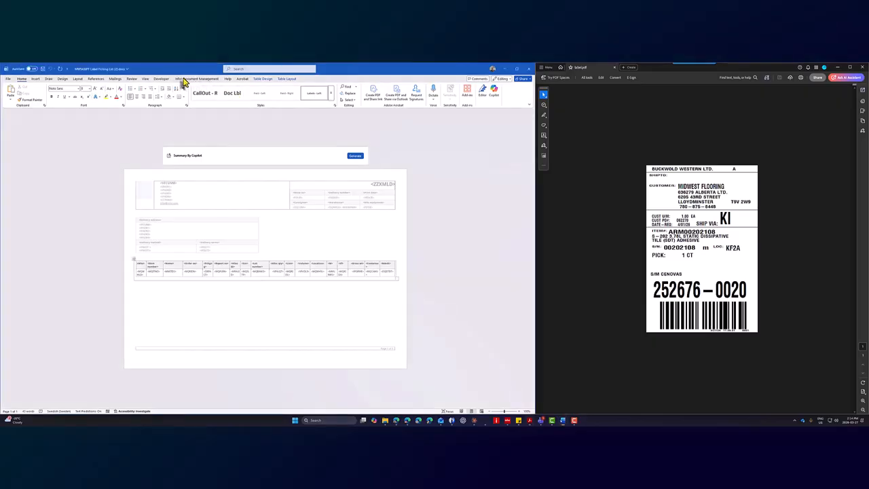
click(185, 80)
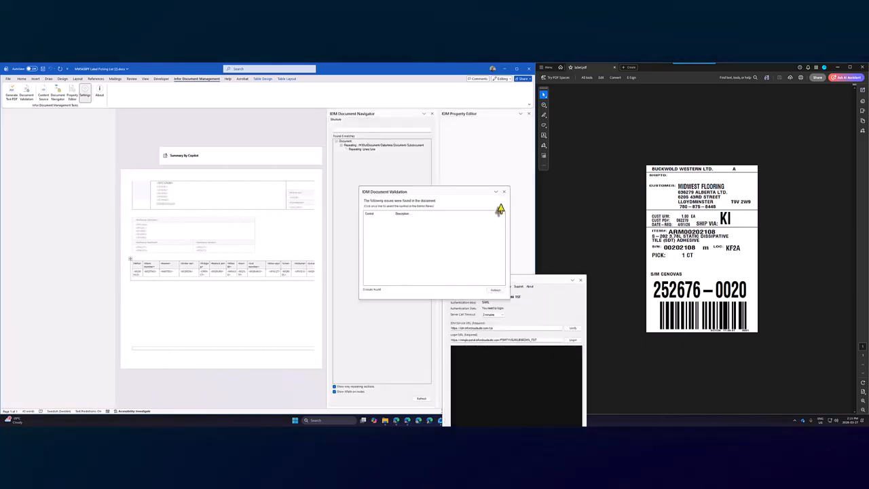
click(503, 194)
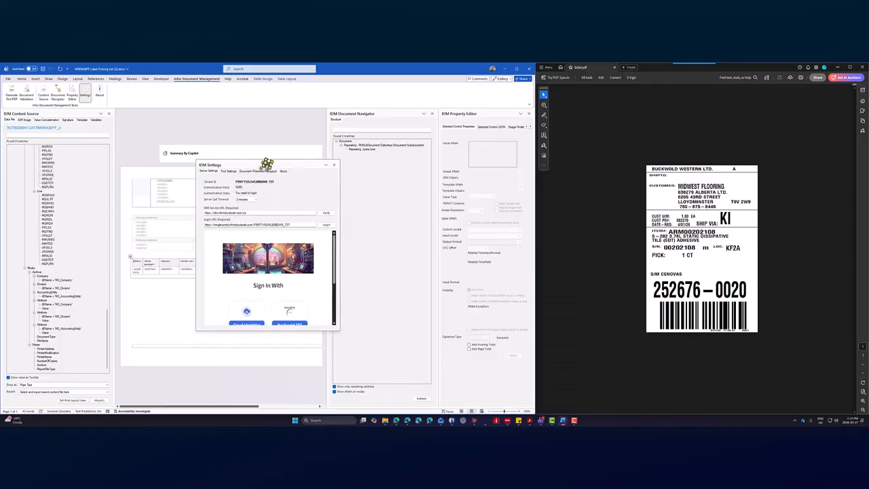
scroll(305, 281, down, 1)
click(290, 300)
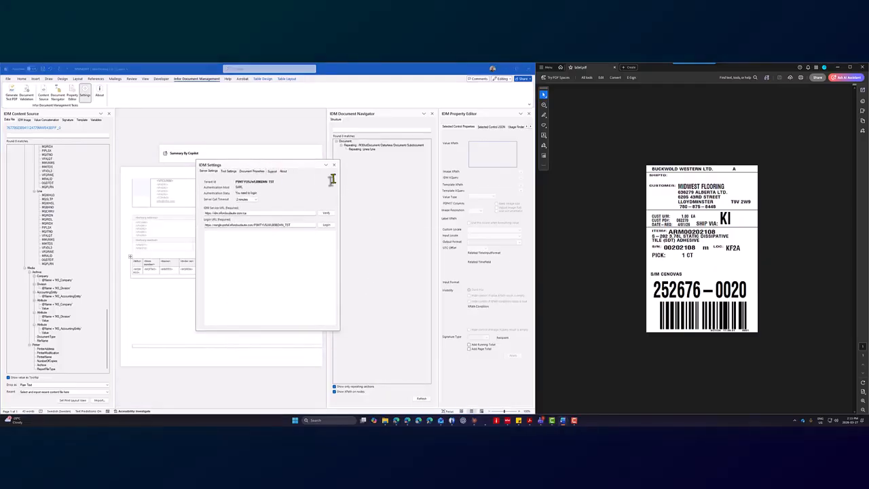
click(259, 278)
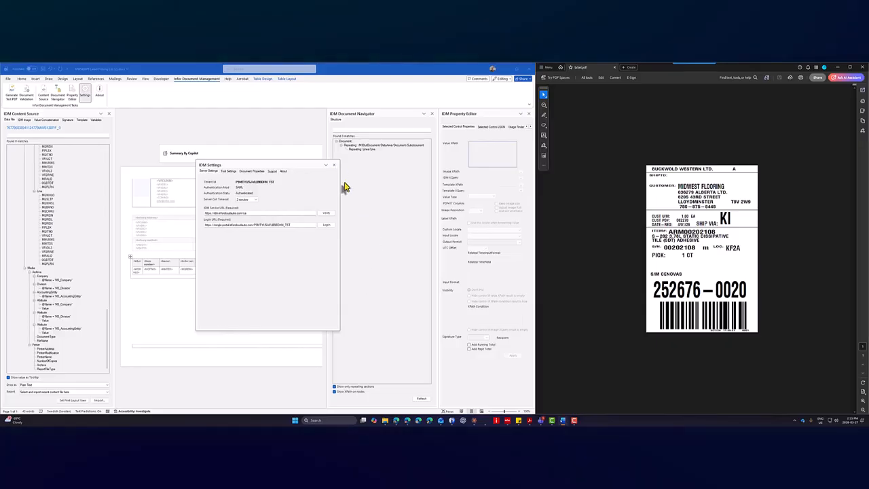
click(334, 166)
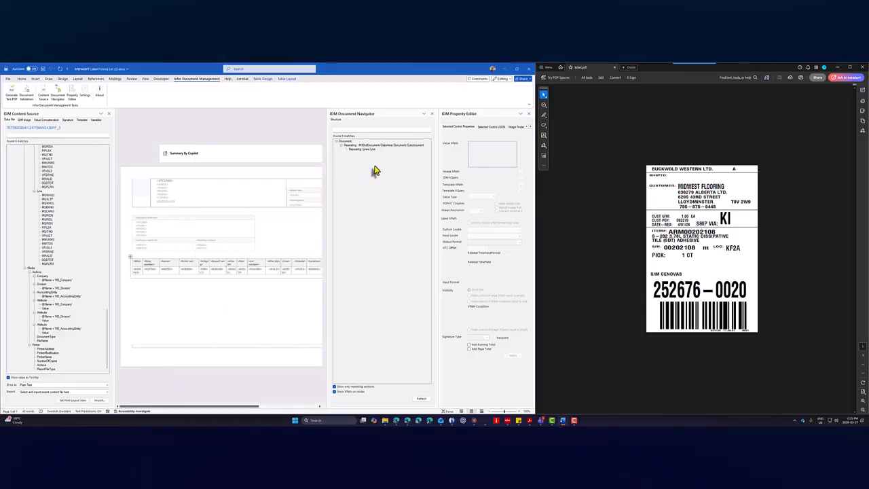
click(432, 113)
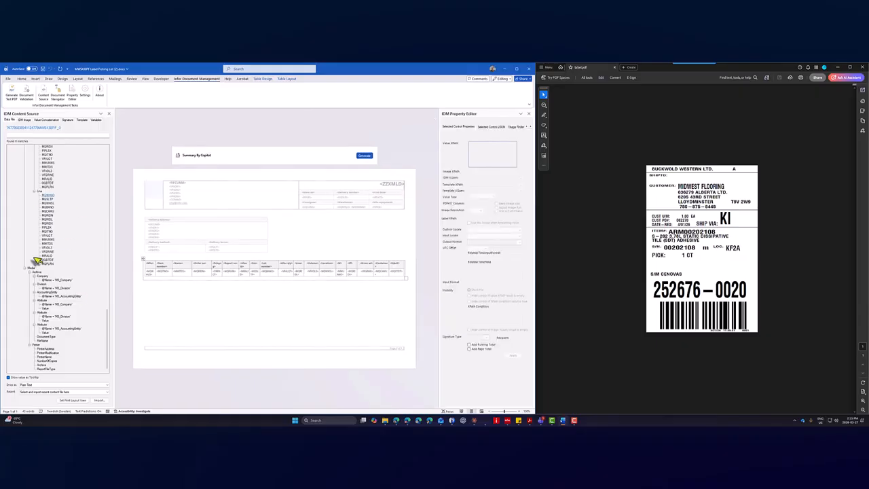
scroll(66, 329, up, 3)
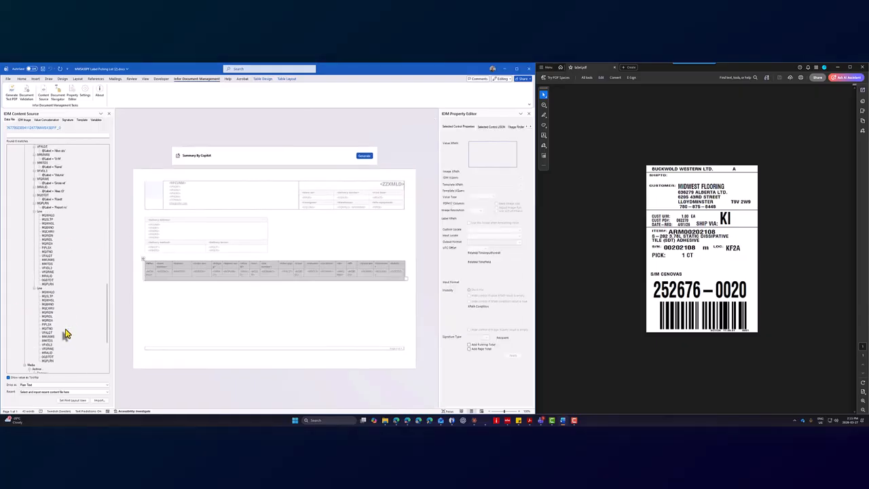
click(13, 102)
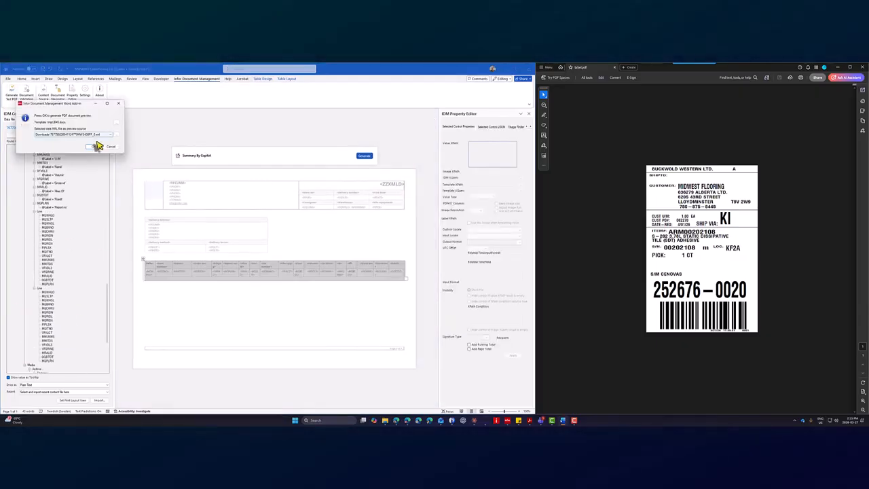
click(95, 147)
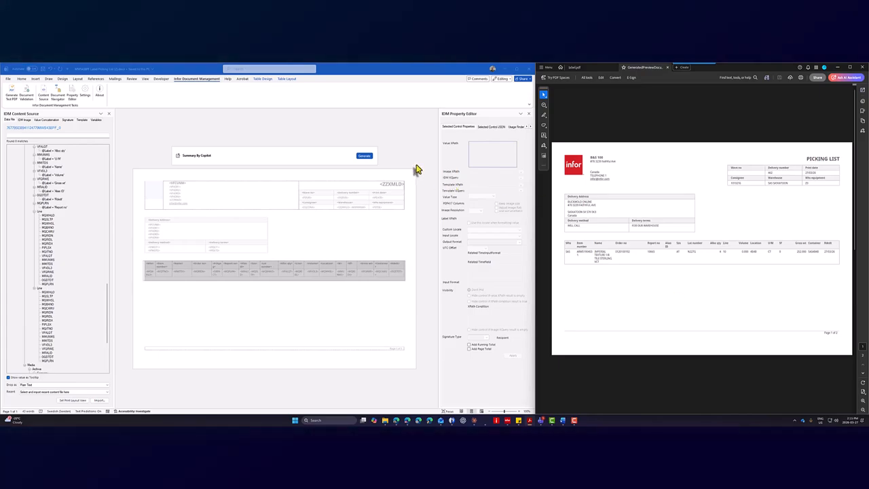
click(239, 328)
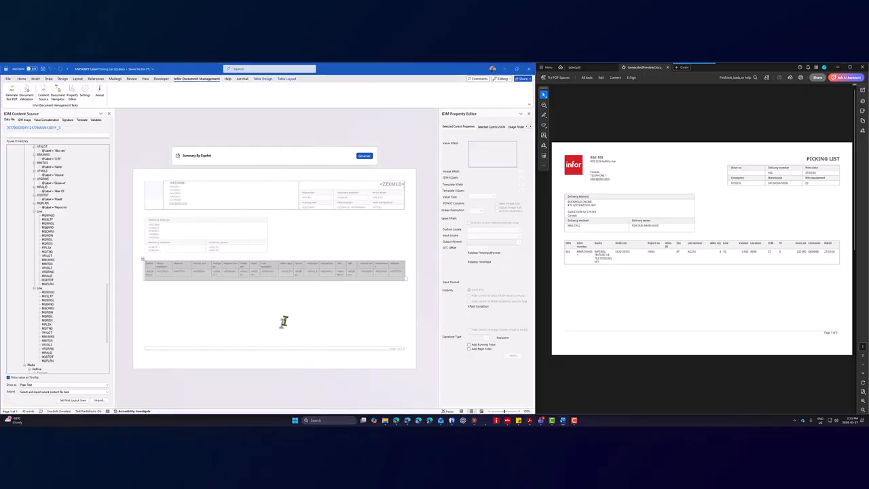
Show the paragraph and formatting marks in the Word template and bring up the sample label.pdf beside it.
click(299, 288)
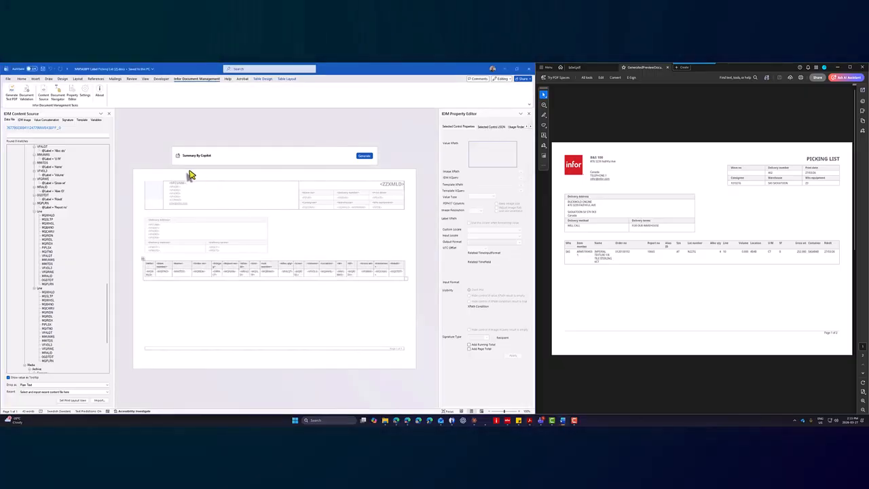
click(21, 79)
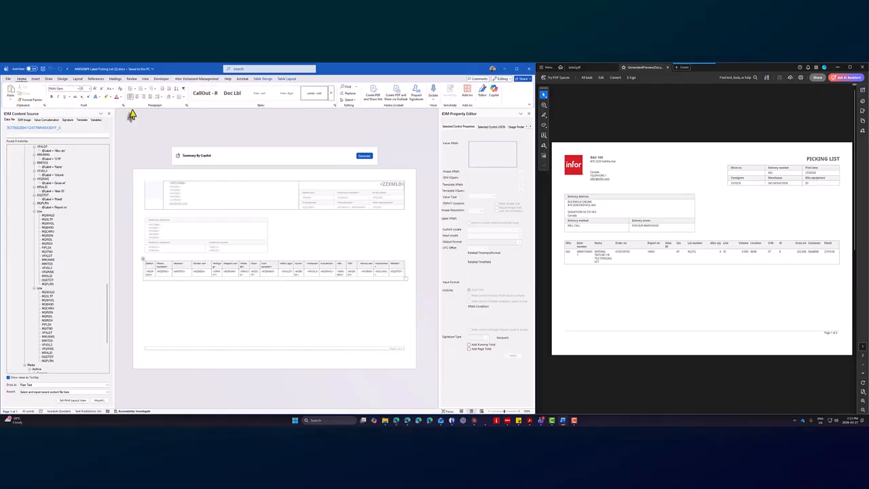
click(184, 93)
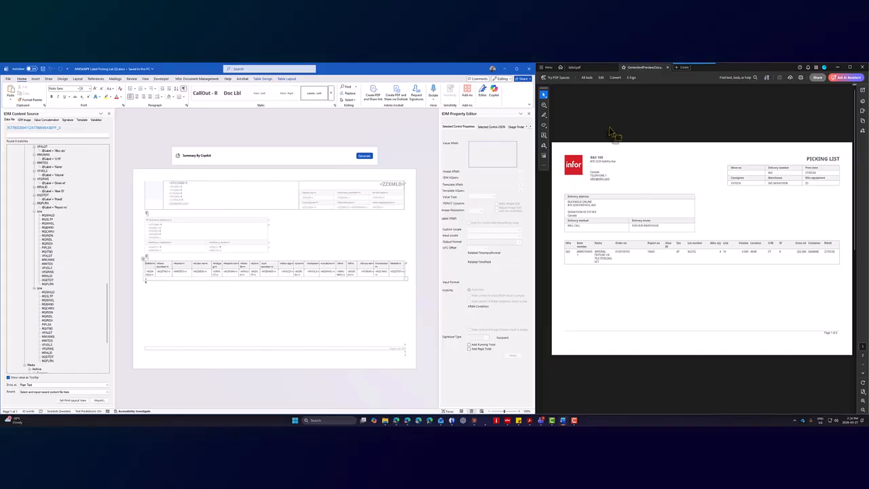
click(577, 70)
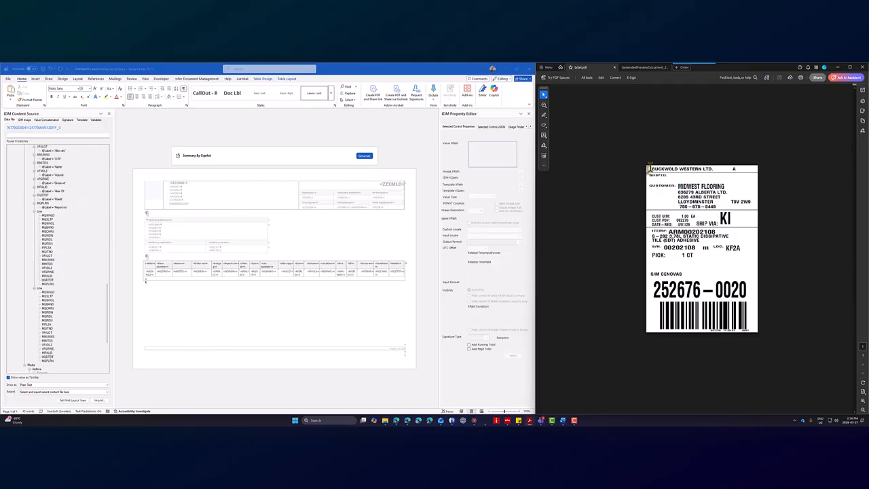
Edit the page header and delete its tables with the logo, company address, picking list title and delivery details.
click(220, 188)
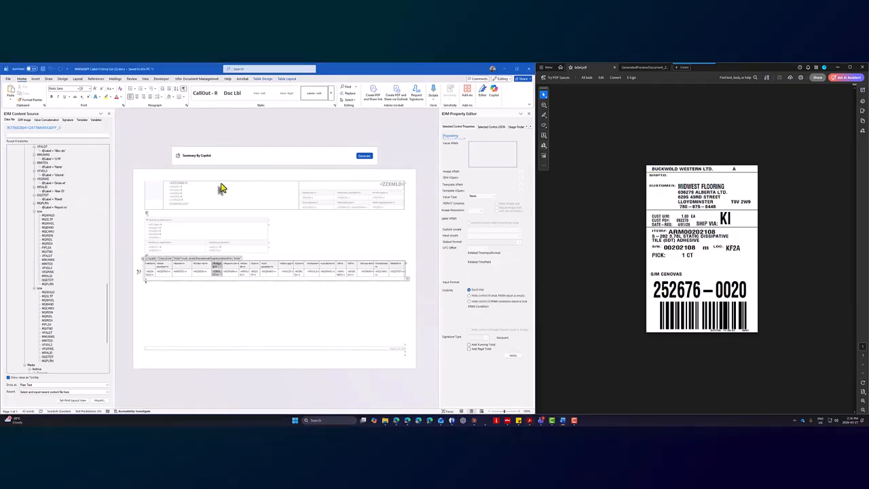
double_click(234, 191)
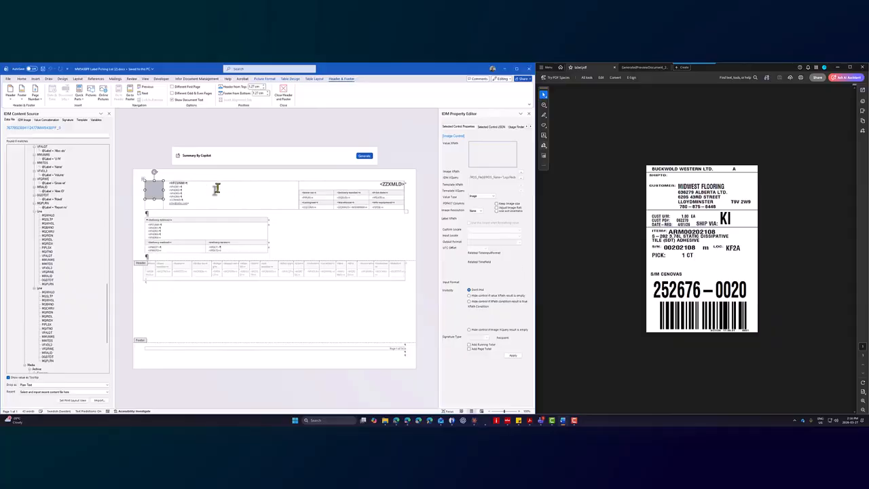
click(405, 215)
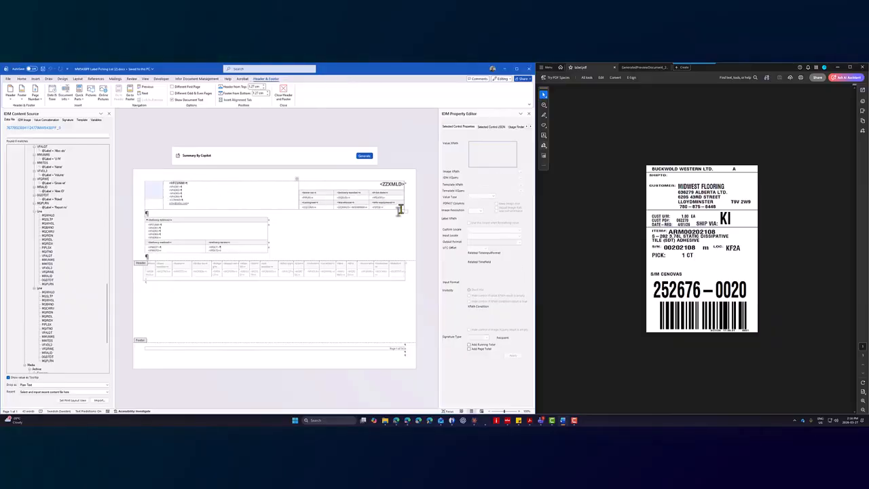
right_click(405, 212)
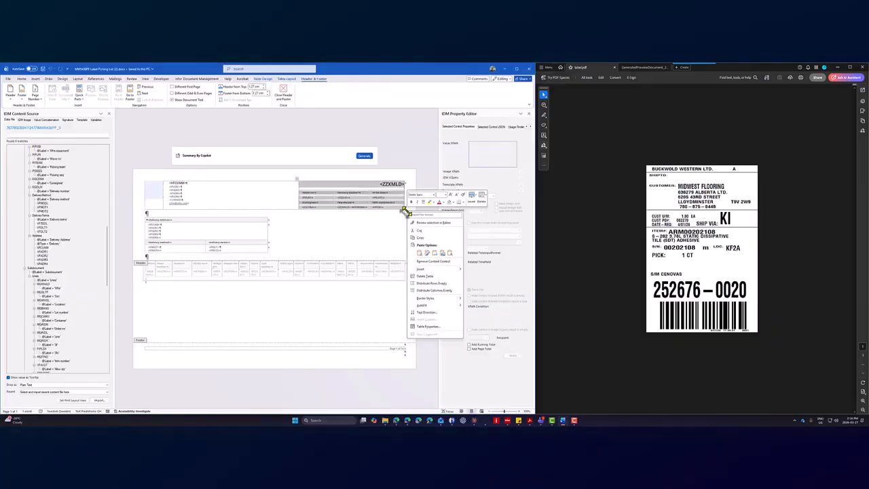
click(385, 227)
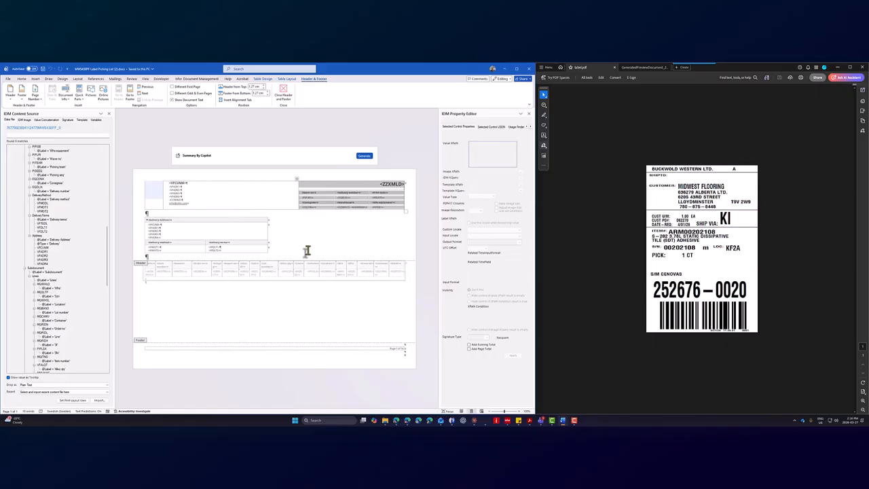
click(171, 210)
drag(171, 210, 144, 191)
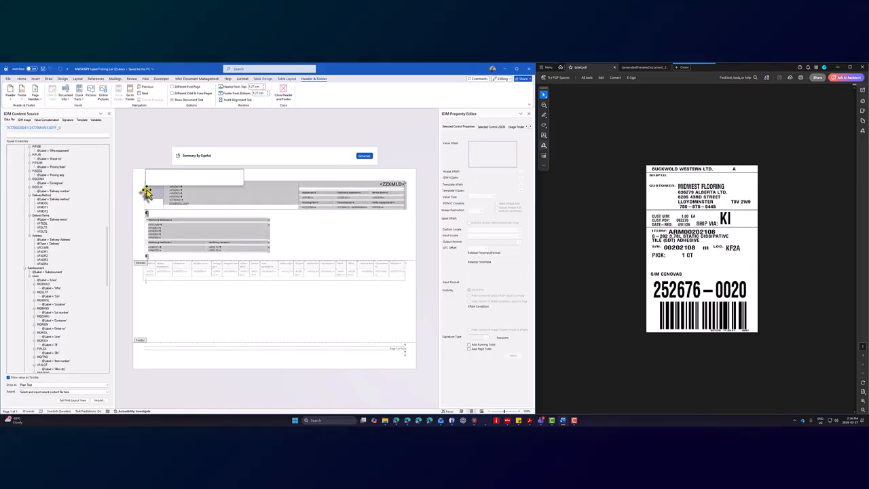
right_click(213, 194)
click(228, 211)
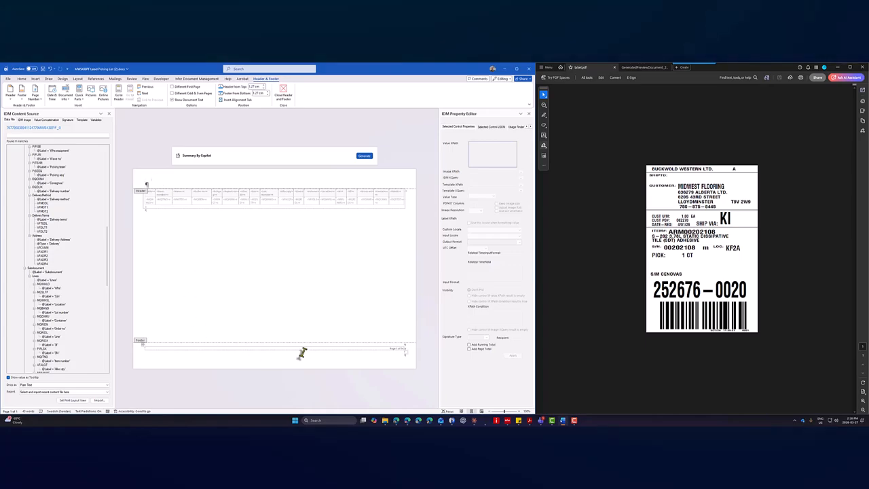
Delete the page number table in the footer and the surplus empty paragraphs around it.
click(401, 353)
click(404, 351)
right_click(404, 351)
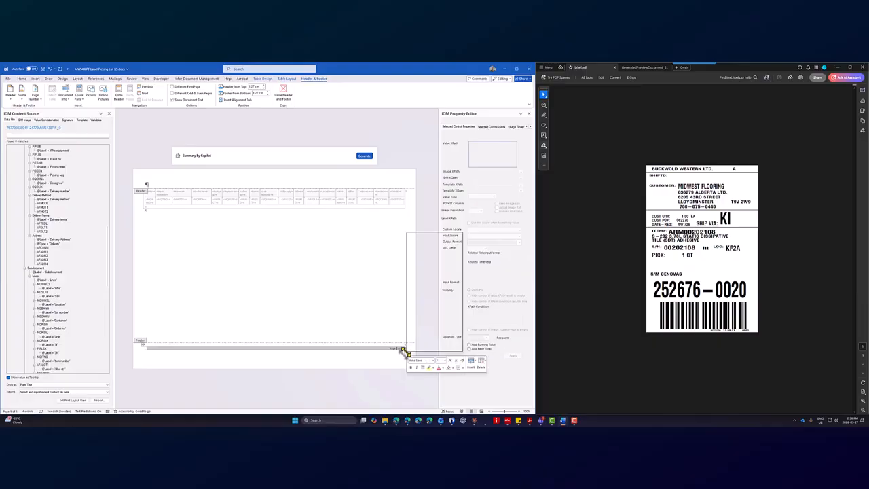
click(419, 252)
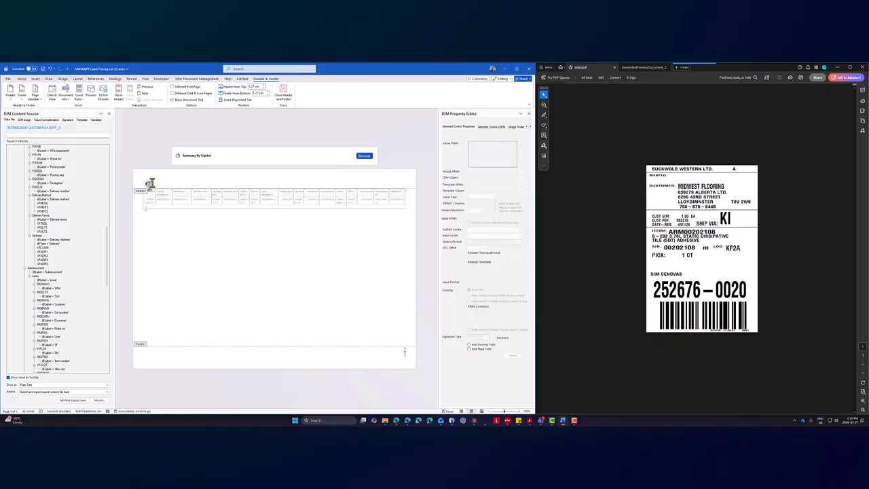
click(407, 353)
key(BackSpace)
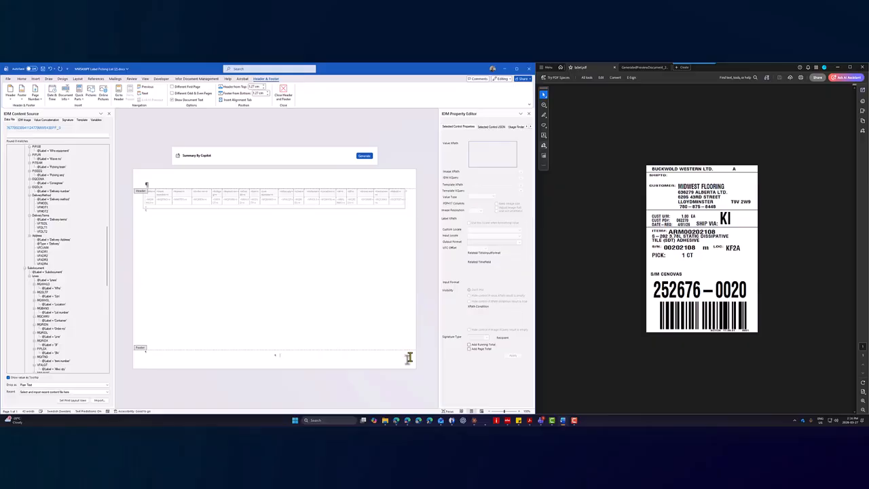
key(BackSpace)
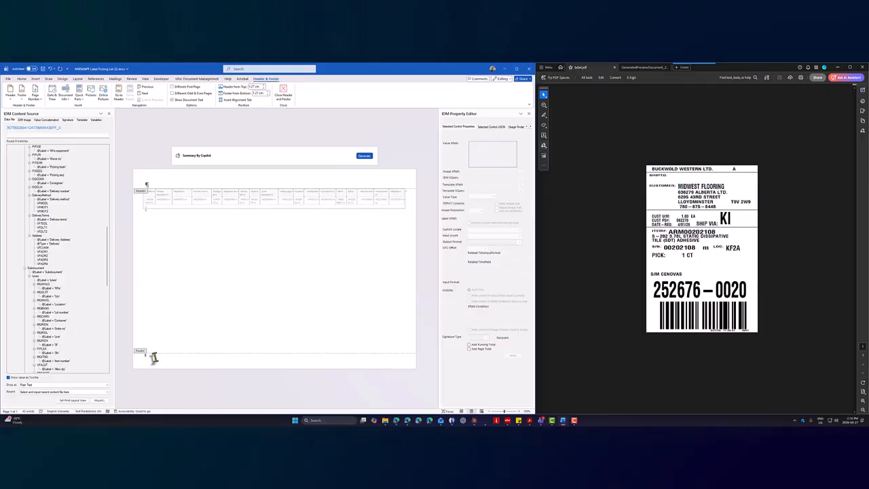
Set the font size of the remaining empty header paragraph to 1.
double_click(157, 185)
click(157, 184)
double_click(146, 184)
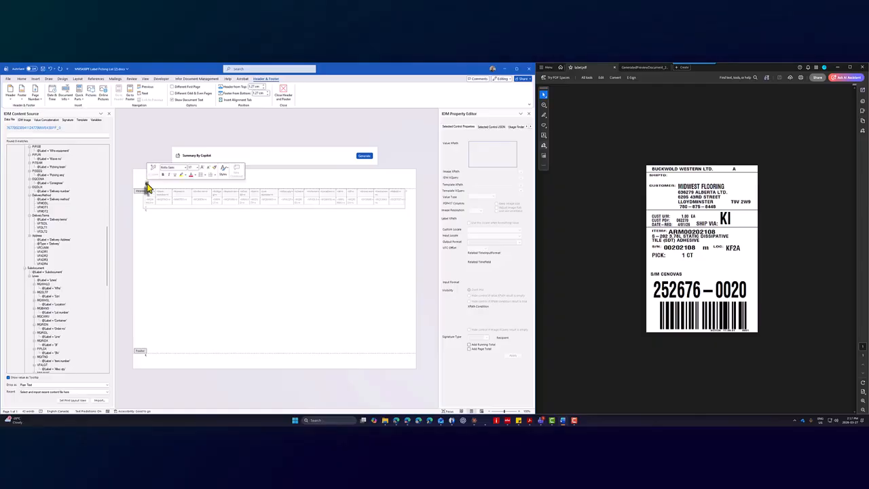
click(197, 172)
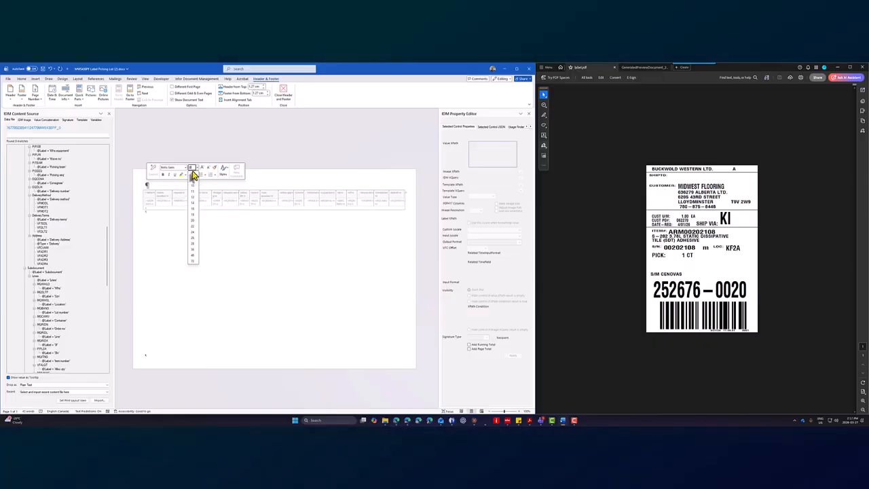
text(1)
key(Return)
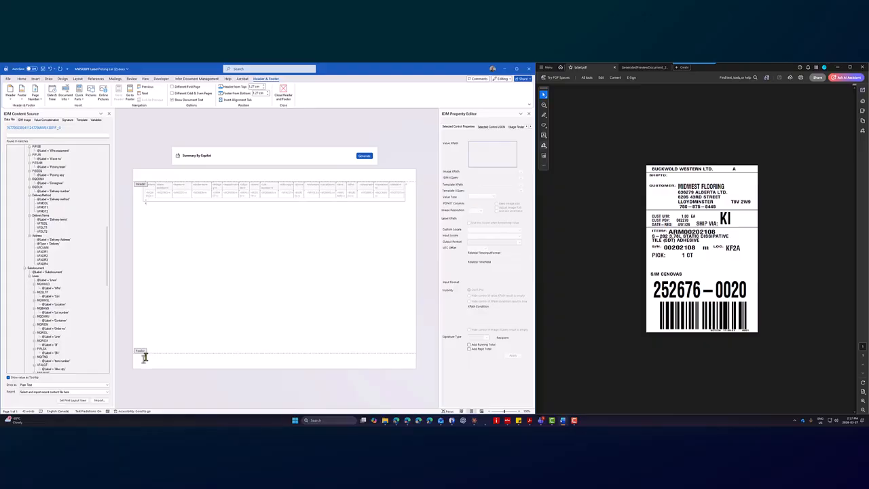
Reduce the font size of the remaining empty footer paragraph.
double_click(145, 358)
click(197, 341)
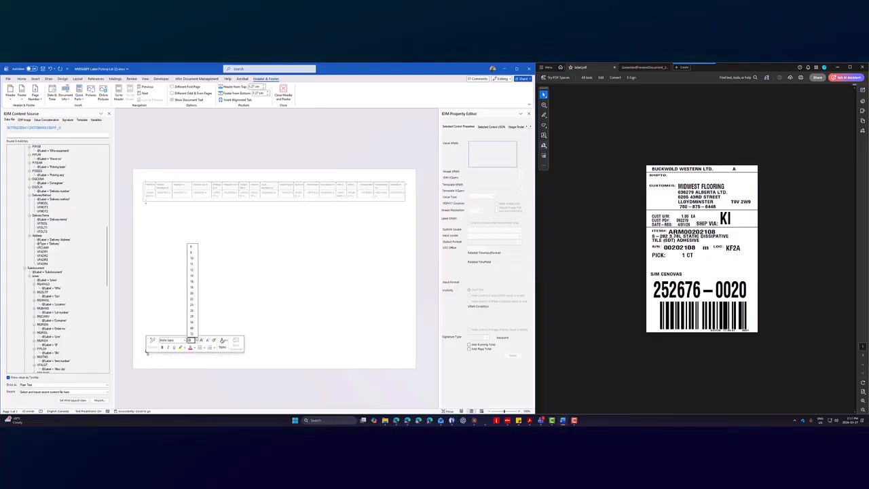
key(Return)
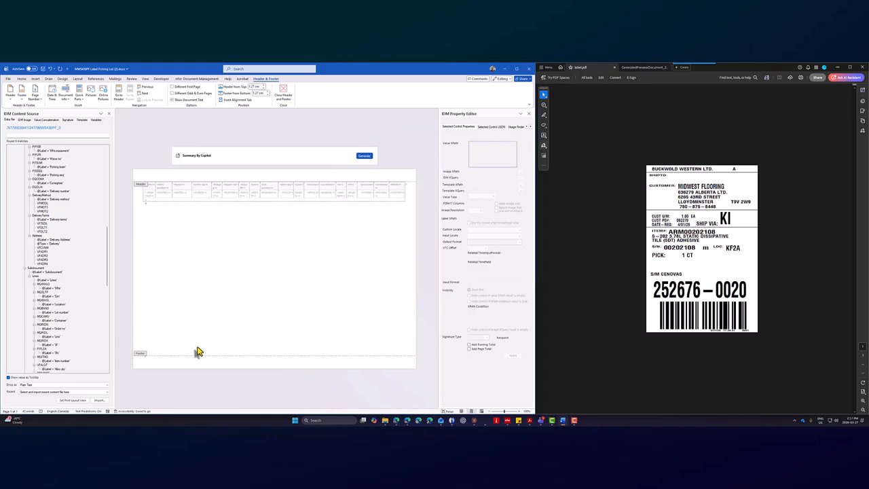
Set the header's distance from the top and the footer's distance from the bottom to 0 cm, and close header editing.
click(262, 89)
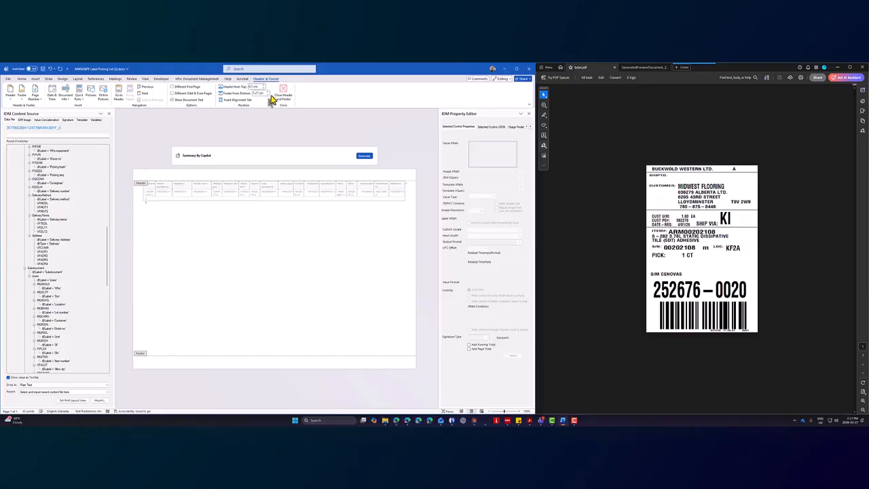
click(264, 96)
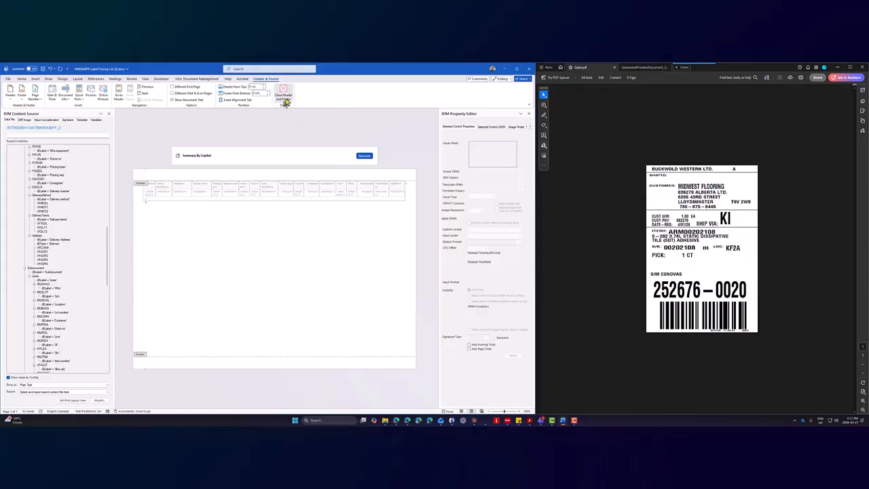
click(285, 99)
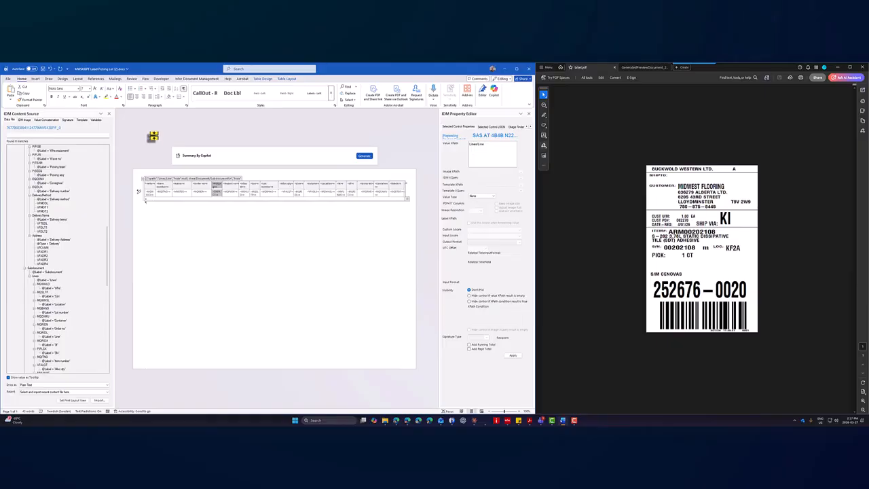
Enter custom page margins of 0 on all four sides and have Word fix those outside the printable area.
click(77, 79)
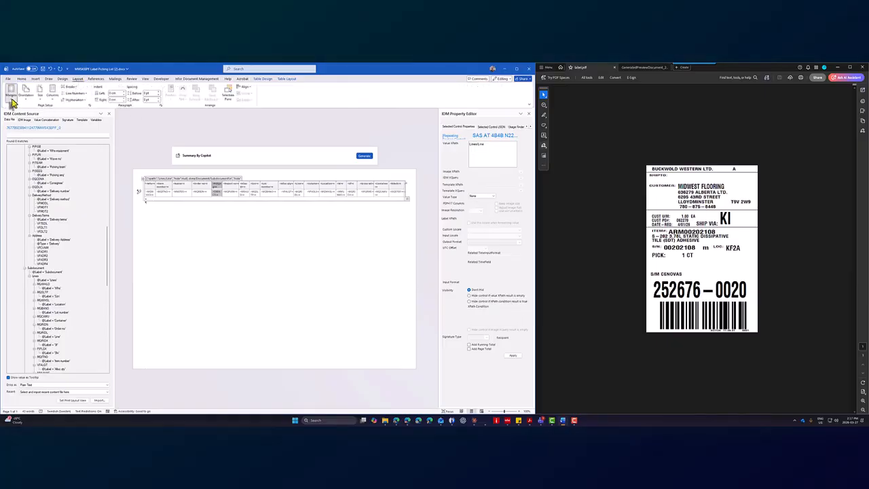
click(12, 94)
click(34, 231)
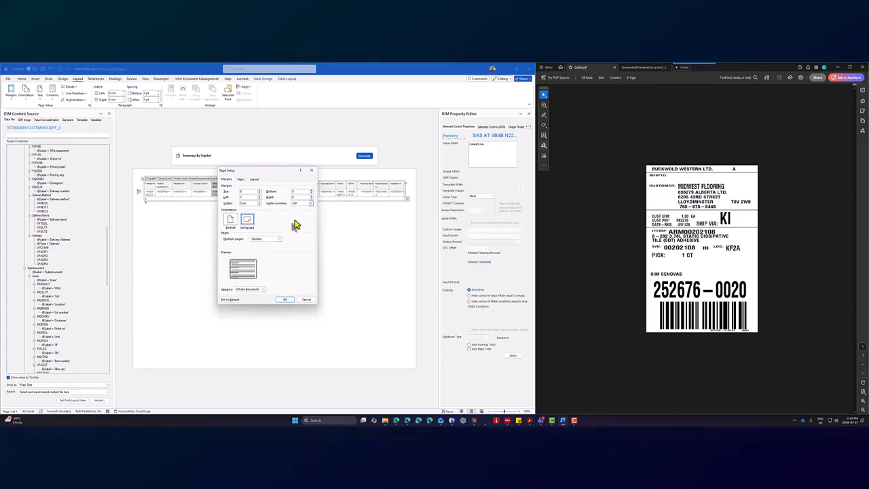
click(286, 299)
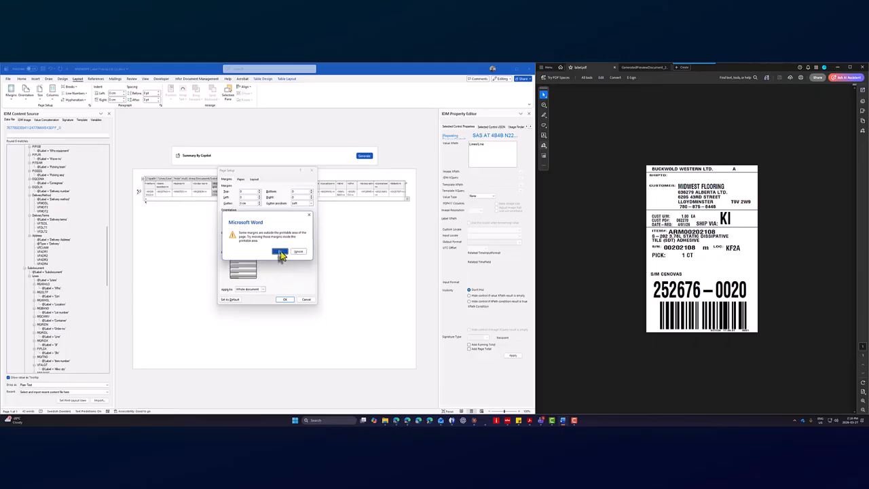
click(280, 252)
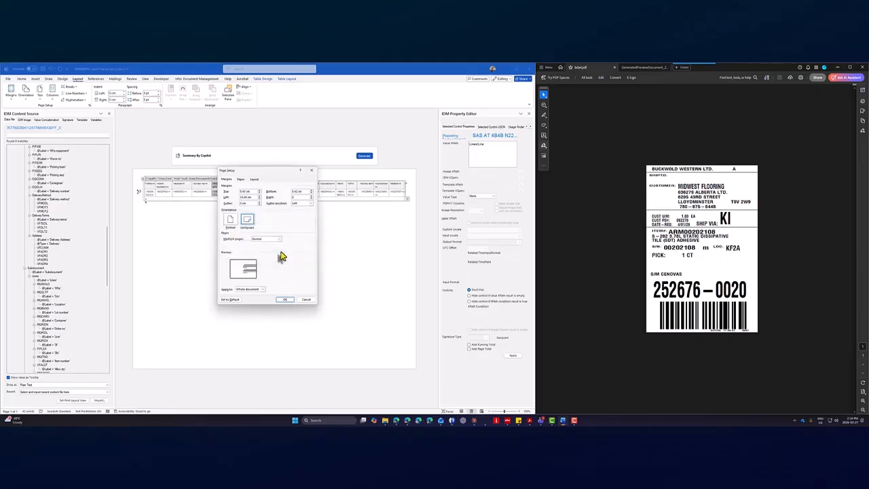
Set the top, bottom and left page margins to .2, accept Word's printable-area fix and apply the page setup.
double_click(247, 198)
click(251, 193)
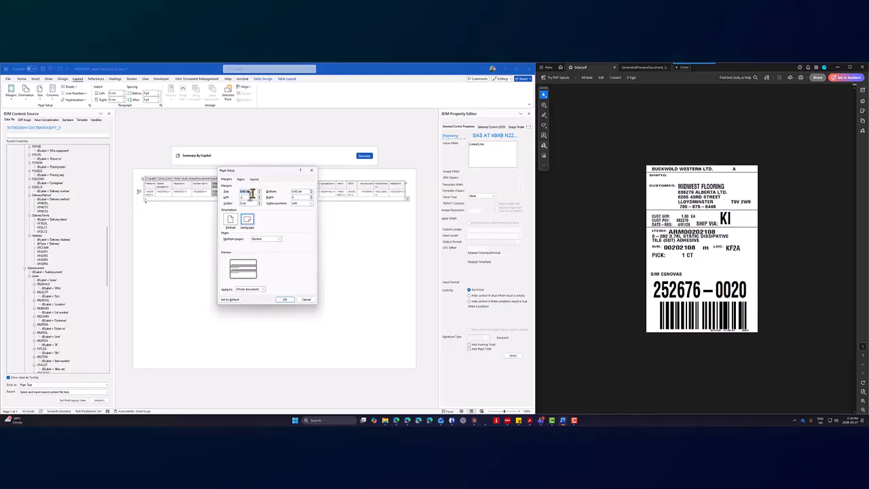
double_click(297, 191)
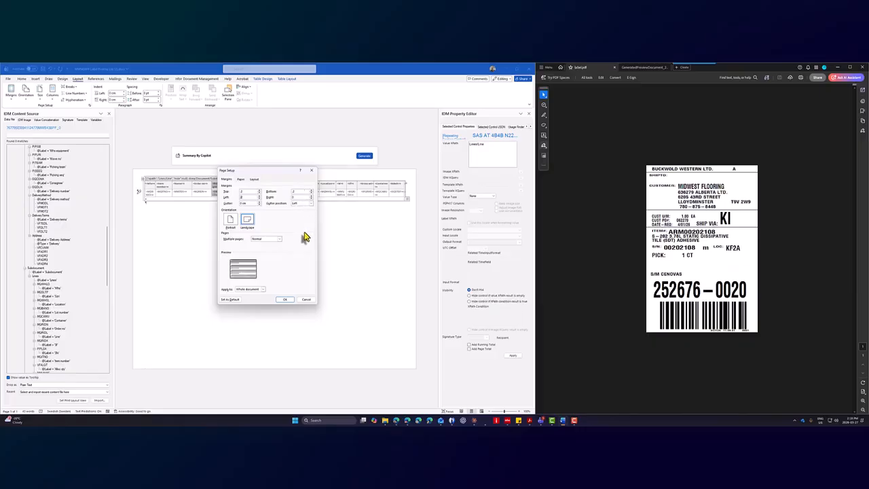
click(285, 300)
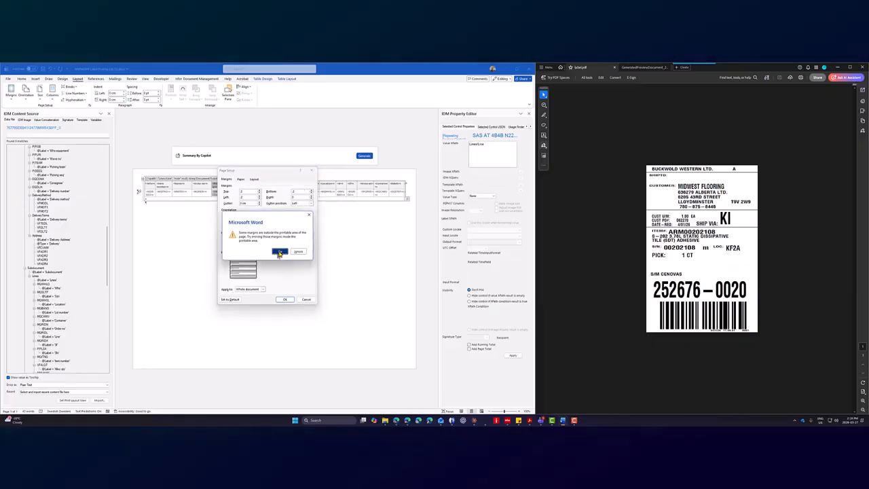
click(279, 253)
click(285, 299)
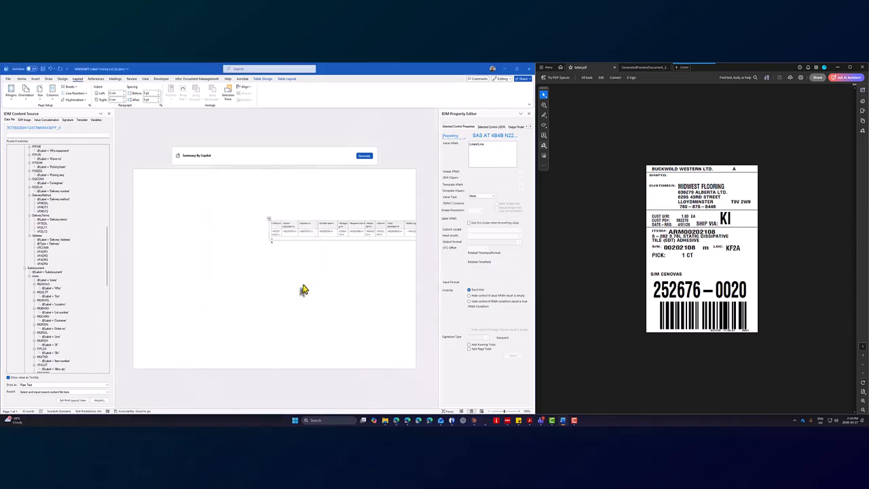
Move the picking lines table back to the left edge of the page.
click(269, 219)
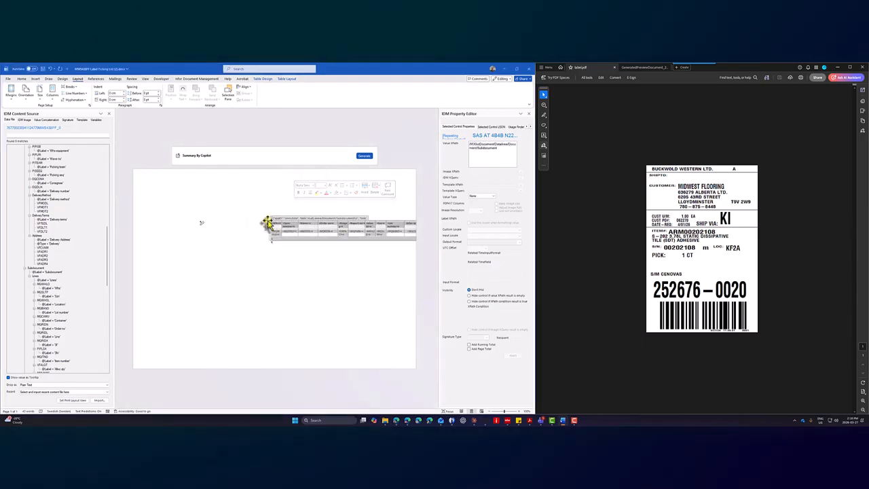
drag(269, 224, 136, 225)
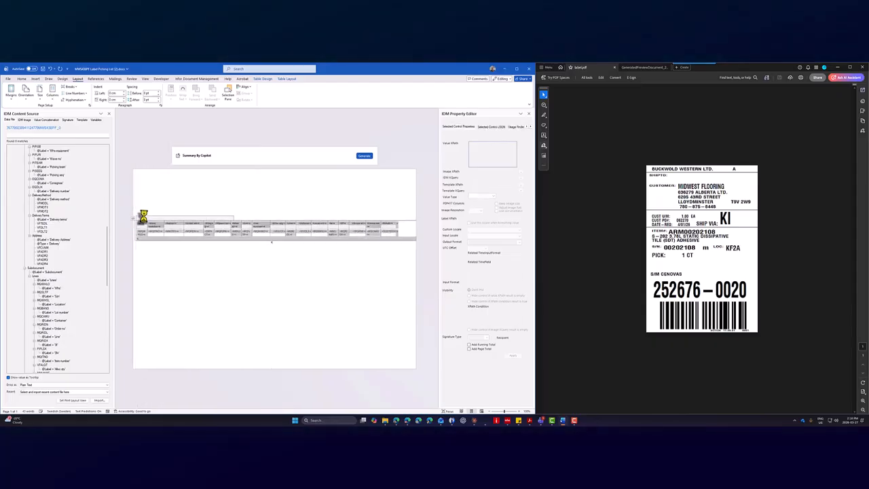
click(343, 292)
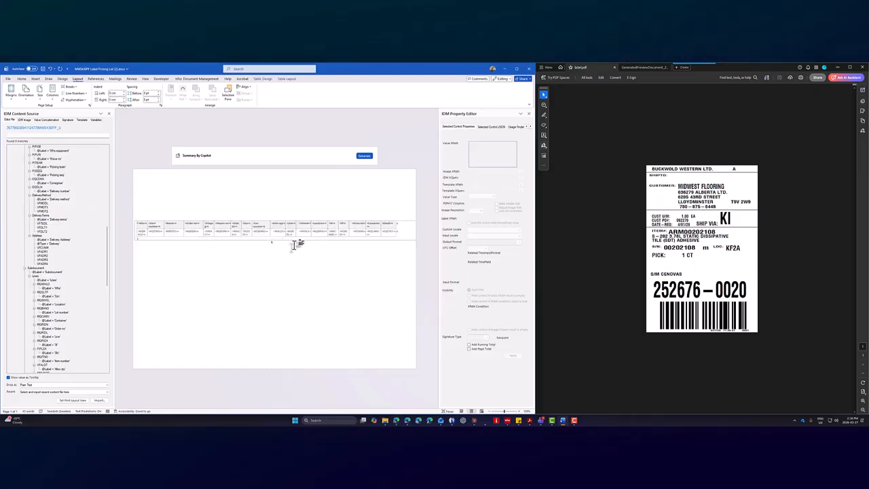
click(294, 245)
right_click(271, 245)
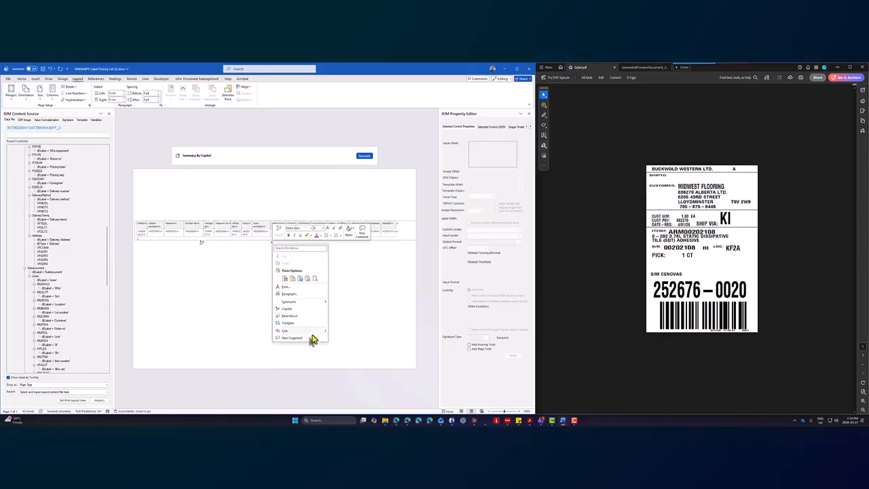
click(344, 313)
right_click(272, 249)
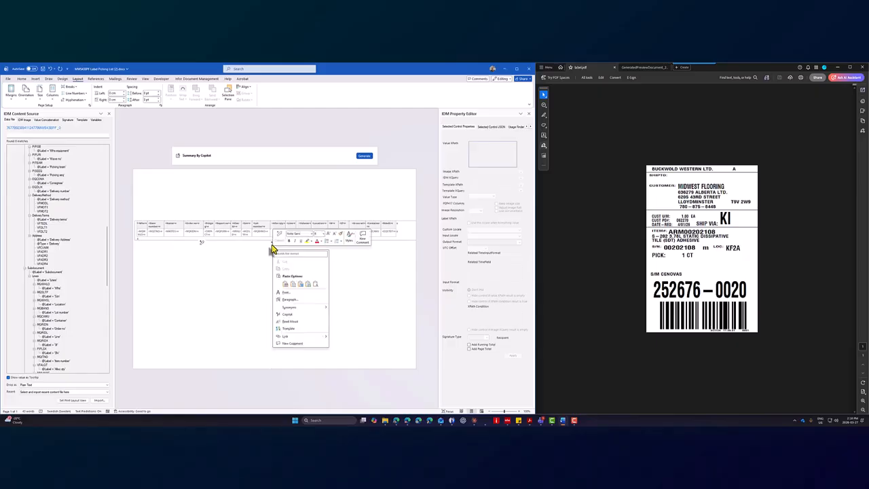
click(271, 243)
right_click(271, 246)
click(271, 245)
right_click(271, 245)
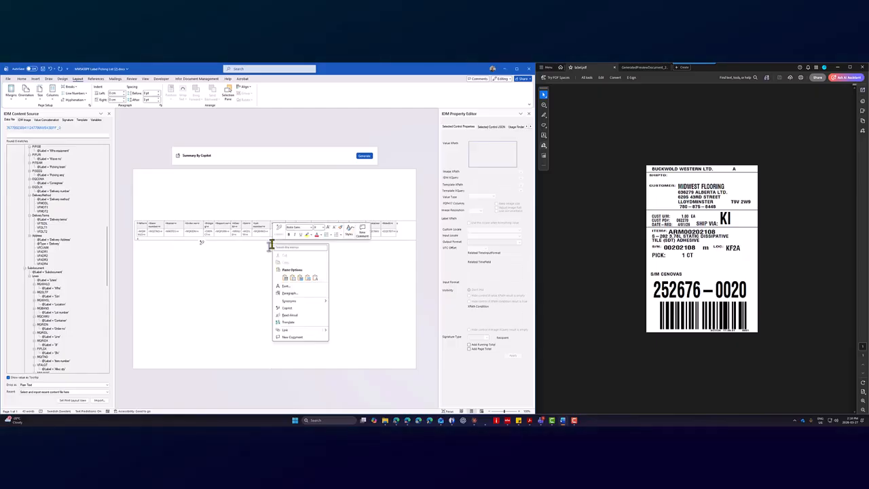
click(232, 277)
right_click(231, 279)
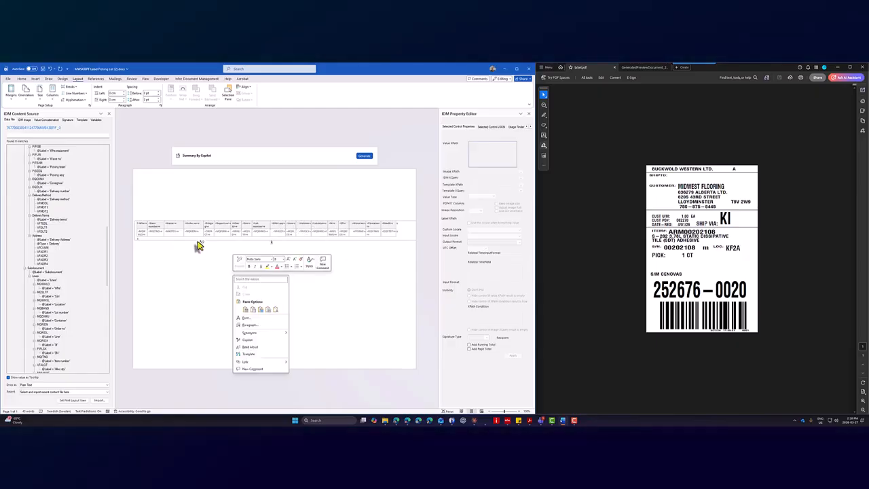
click(254, 206)
click(315, 201)
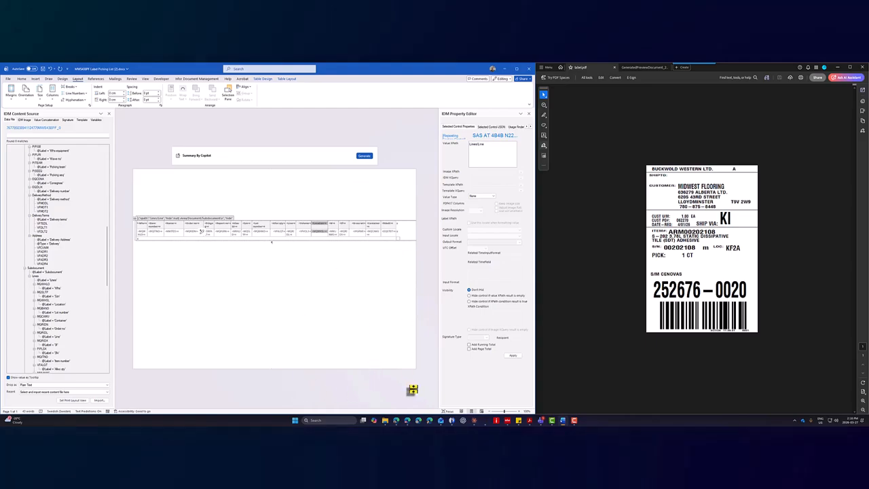
Resize the picking lines table from its lower corner so its outer frame nearly reaches the far edge of the landscape page.
click(490, 412)
click(489, 412)
click(490, 412)
click(489, 411)
click(489, 411)
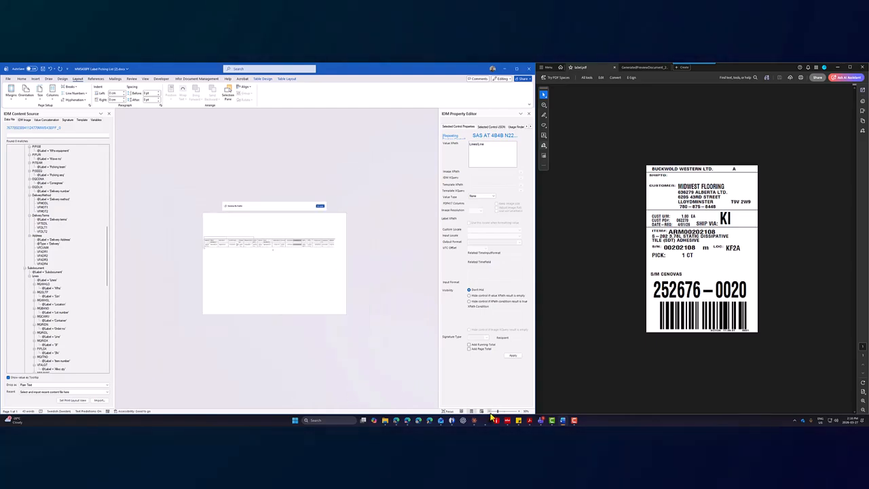
click(314, 261)
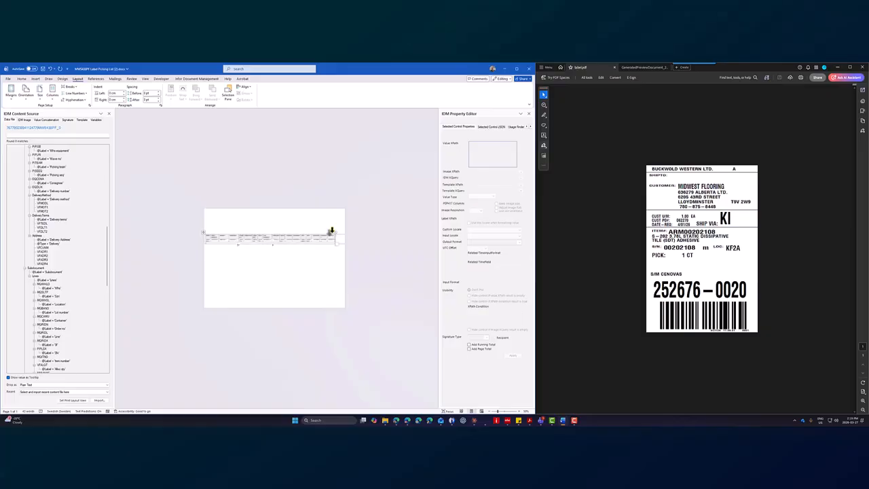
click(332, 237)
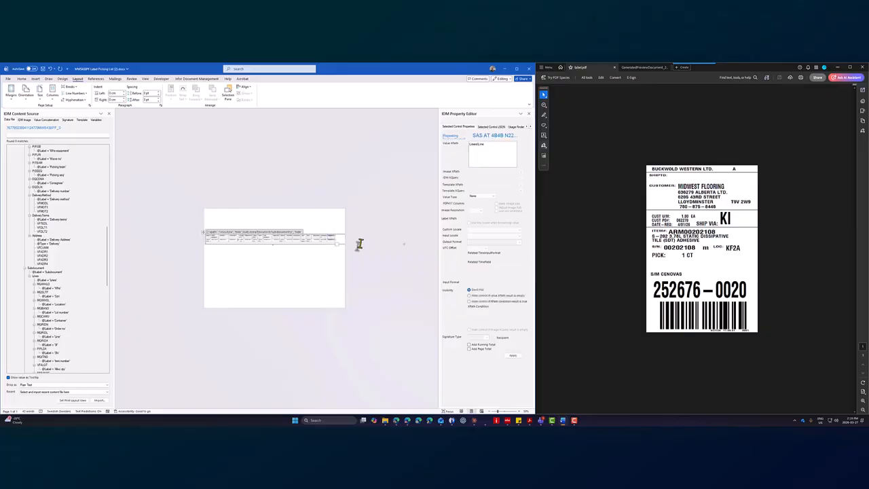
click(404, 245)
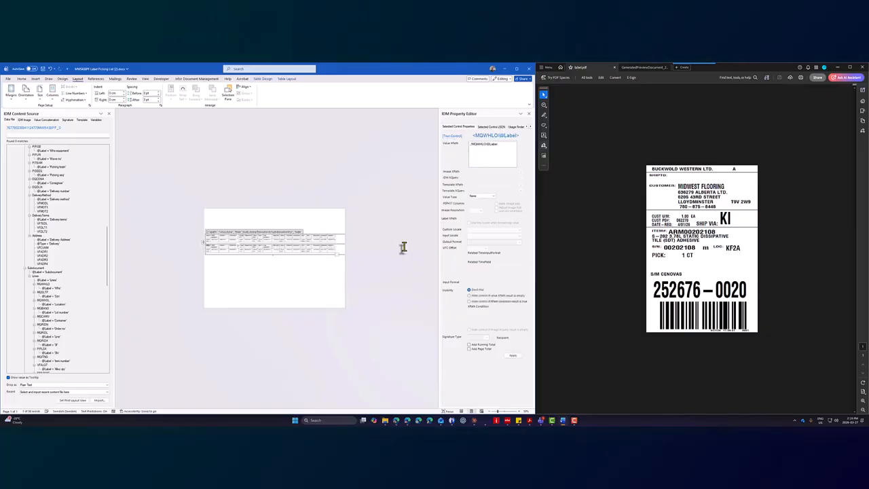
key(ctrl+z)
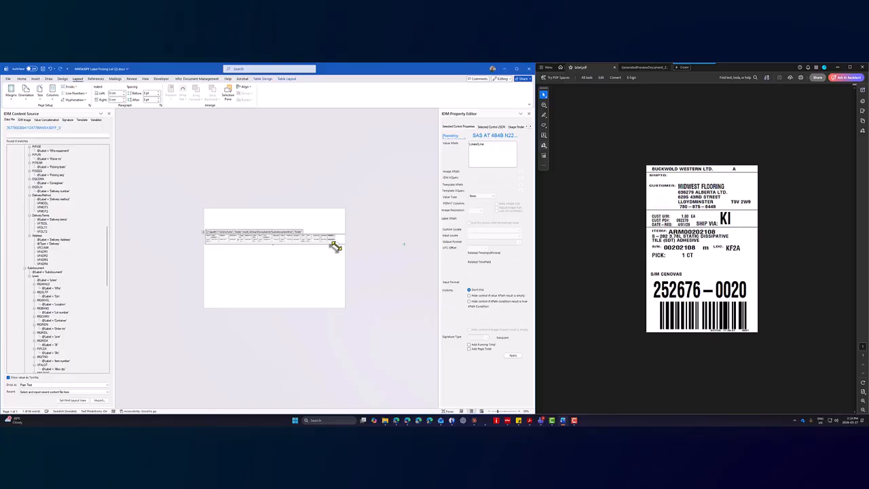
mouse_move(341, 247)
mouse_down()
mouse_move(341, 232)
mouse_move(344, 248)
mouse_up()
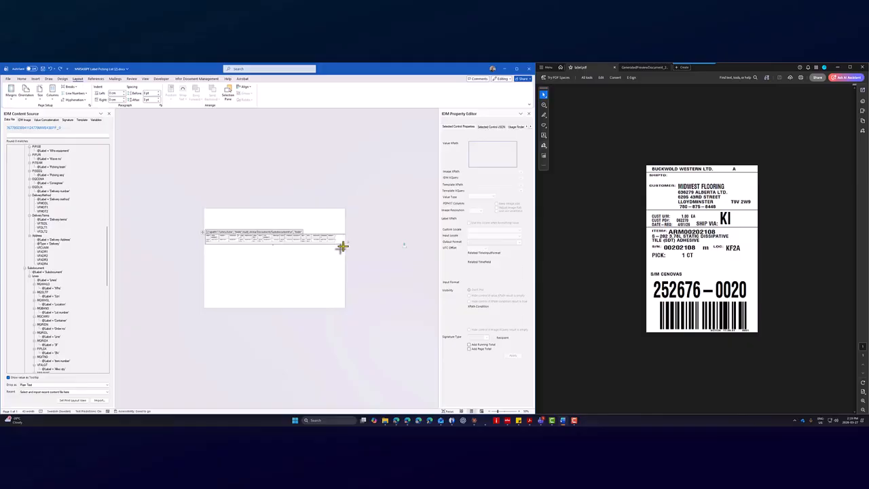
click(364, 262)
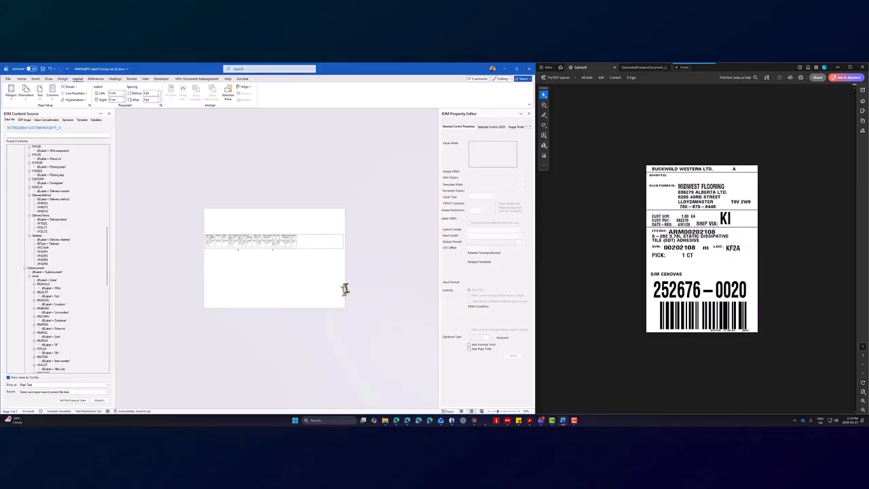
Delete every column of the picking lines table except the first.
click(519, 412)
click(518, 412)
click(519, 412)
click(519, 412)
click(519, 412)
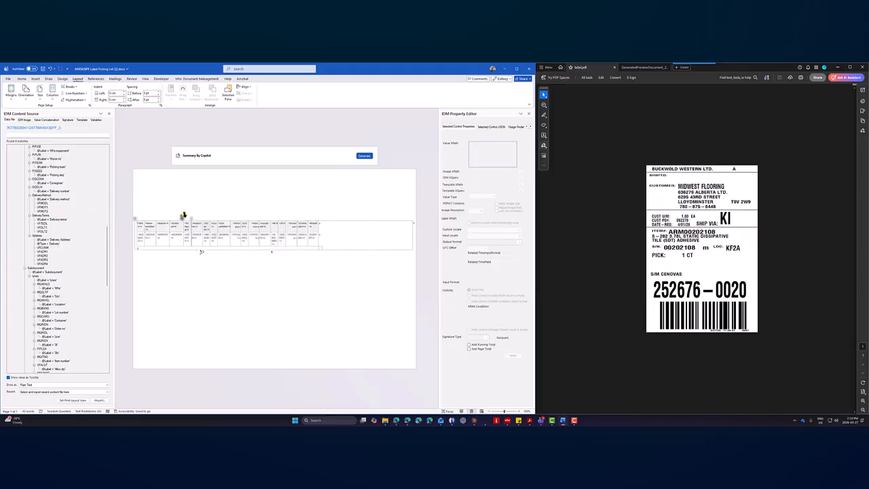
drag(211, 215, 319, 228)
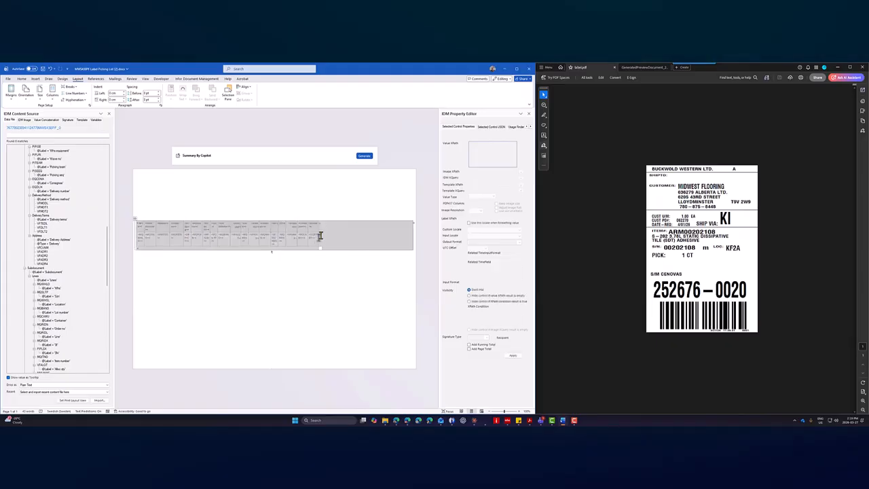
click(318, 236)
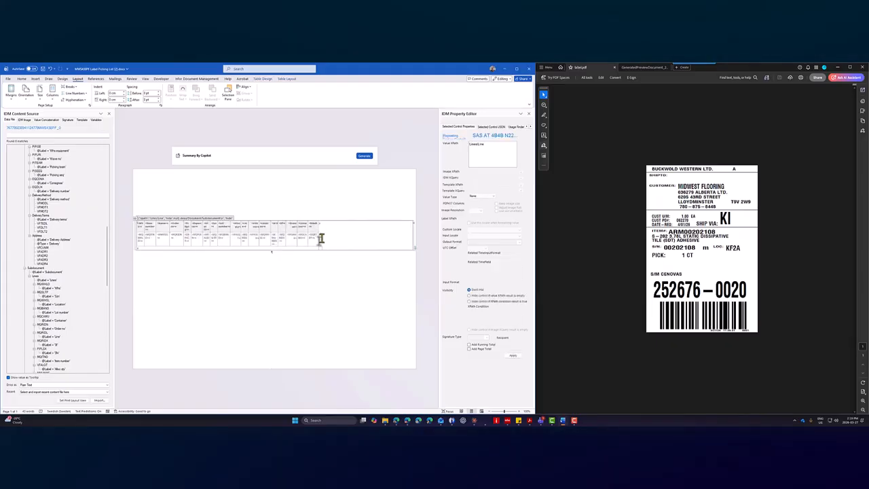
drag(316, 245, 148, 229)
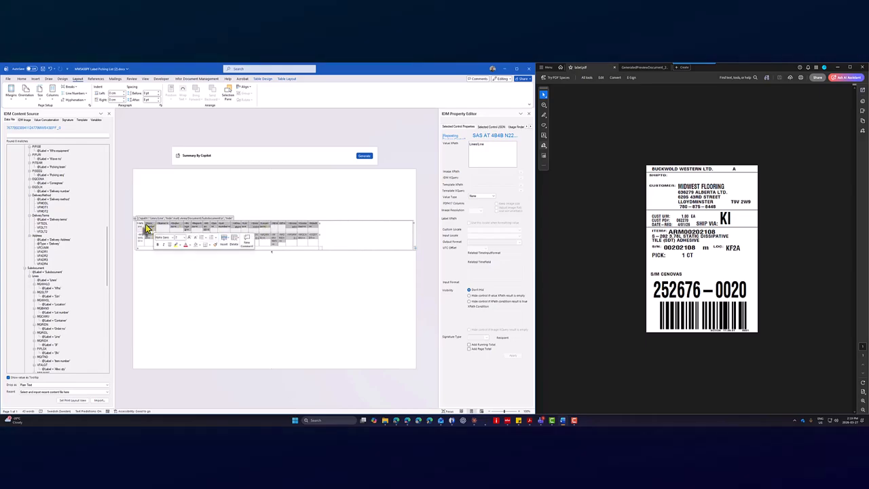
right_click(147, 228)
click(160, 246)
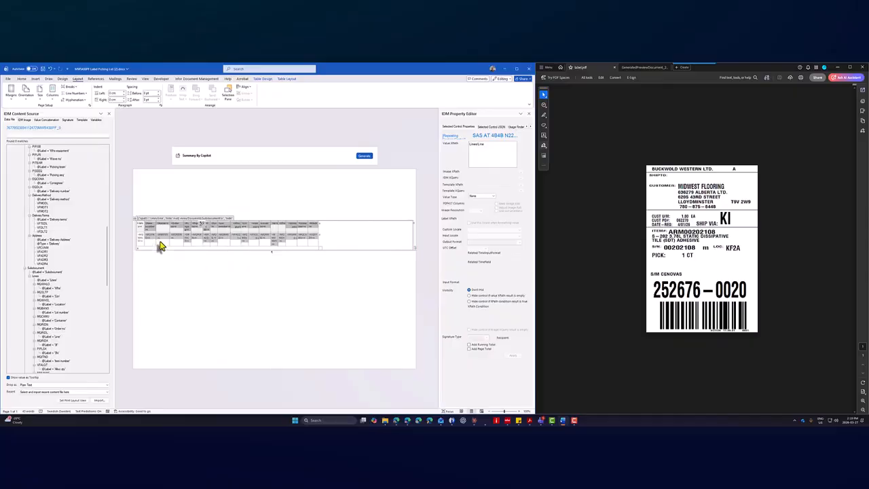
click(204, 262)
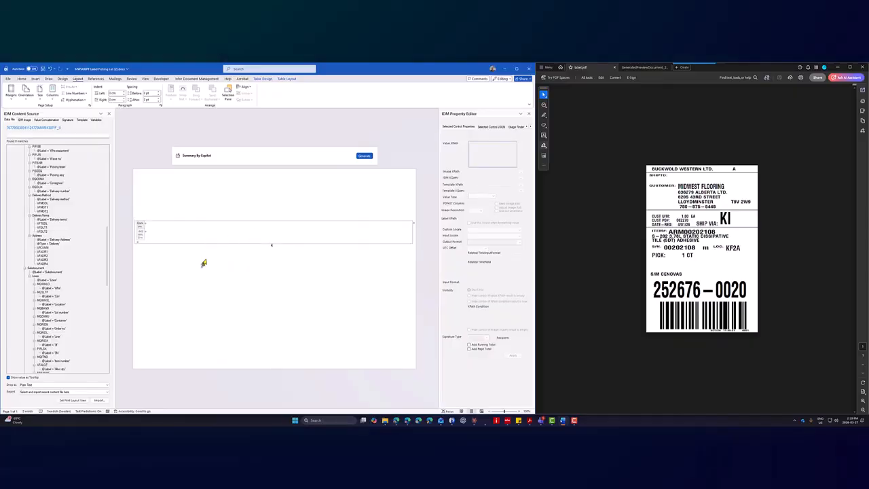
Try reducing the top, left and bottom page margins, having Word fix those outside the printable area.
click(241, 209)
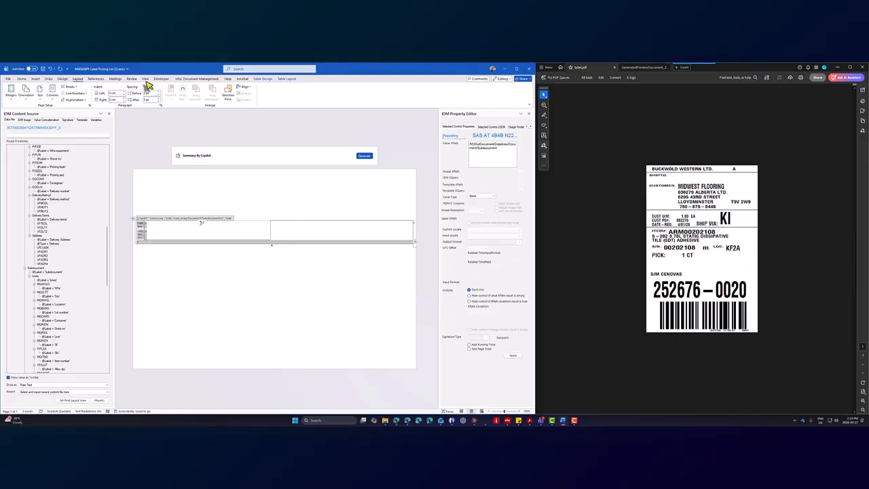
click(63, 79)
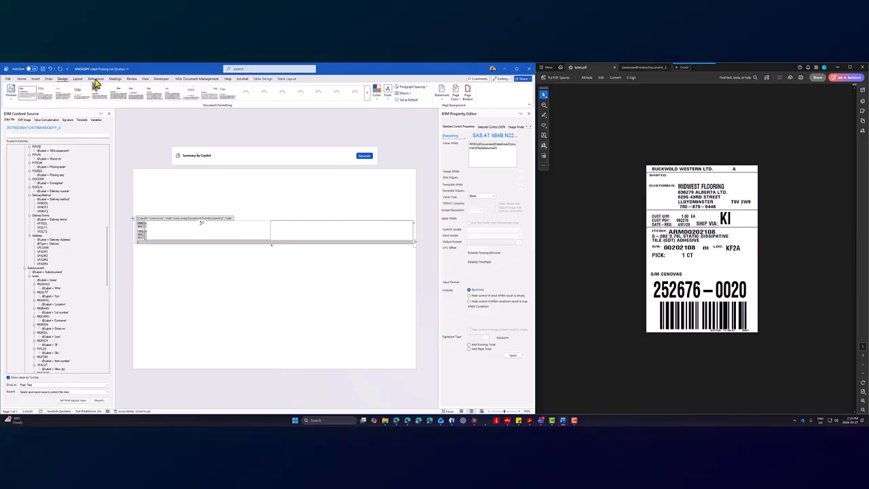
click(78, 79)
click(10, 94)
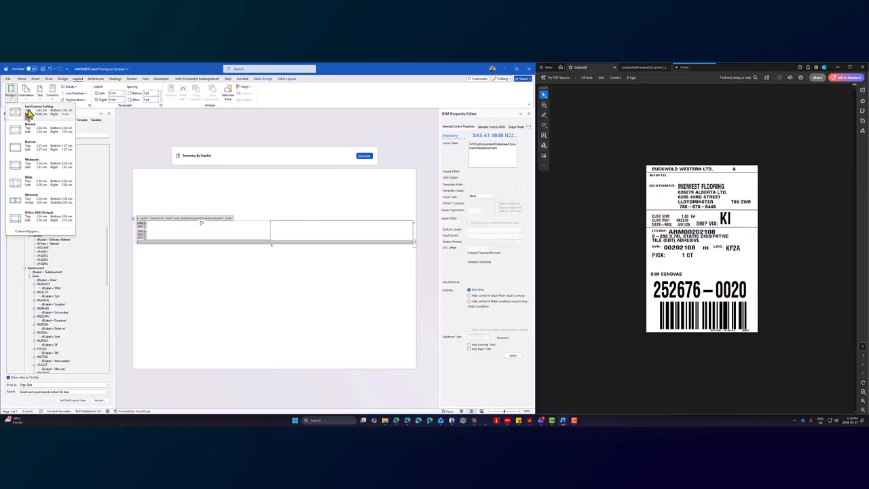
click(40, 231)
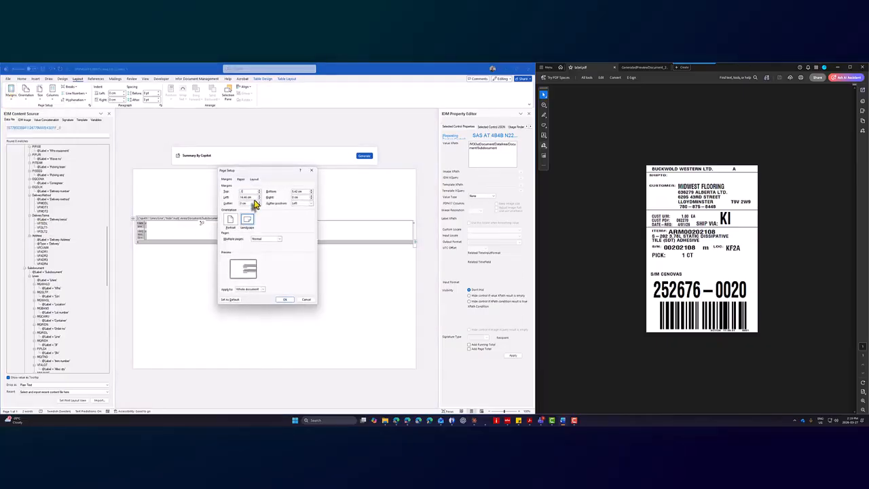
key(Tab)
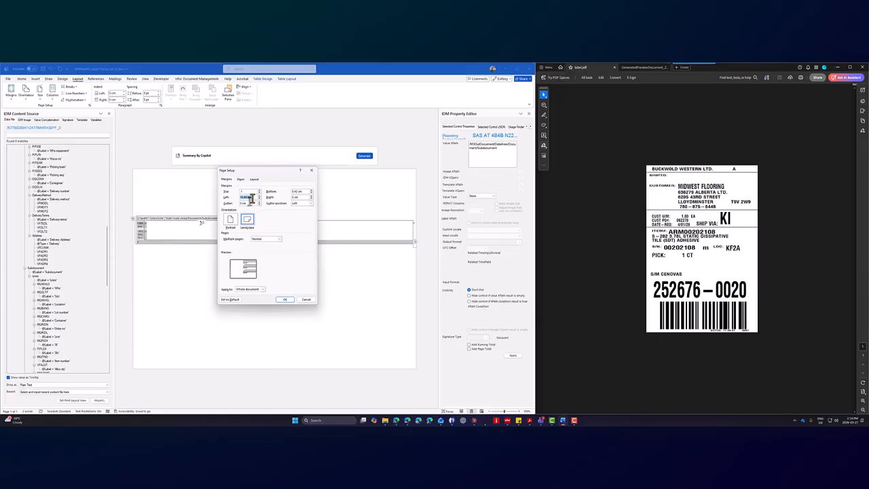
text(.1)
click(303, 192)
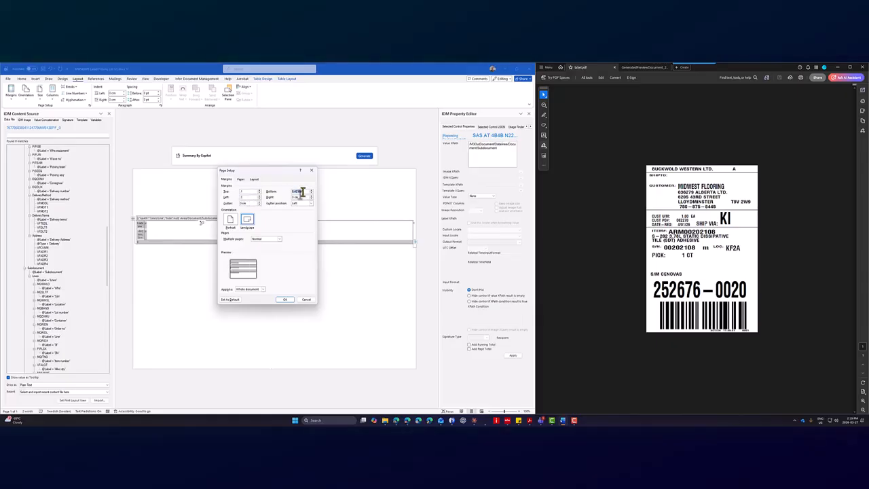
click(284, 299)
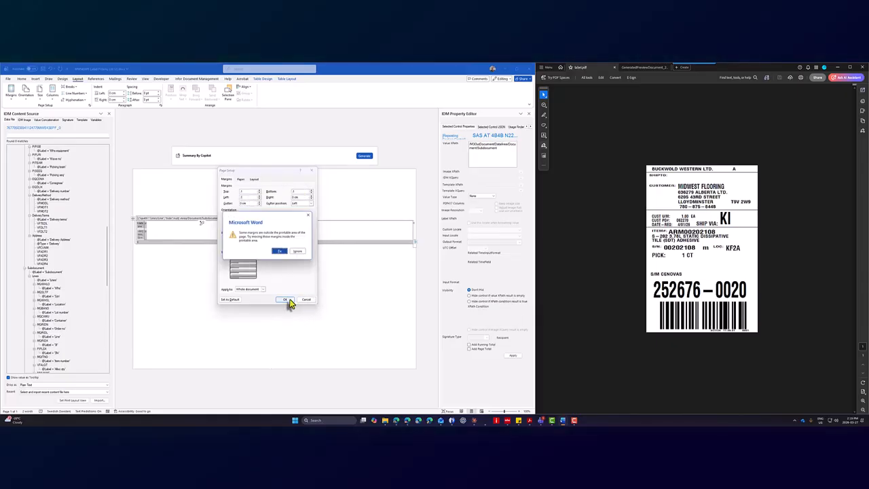
click(280, 252)
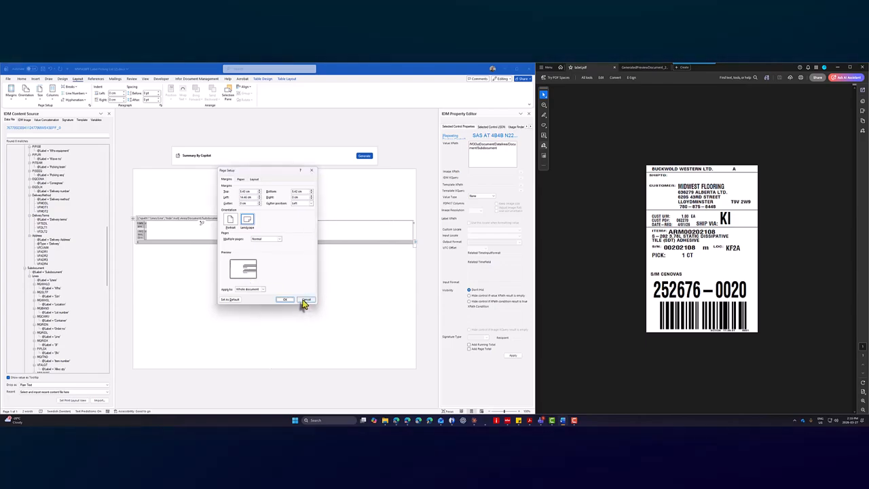
Change the page orientation to portrait and apply the page setup to the whole document.
click(231, 218)
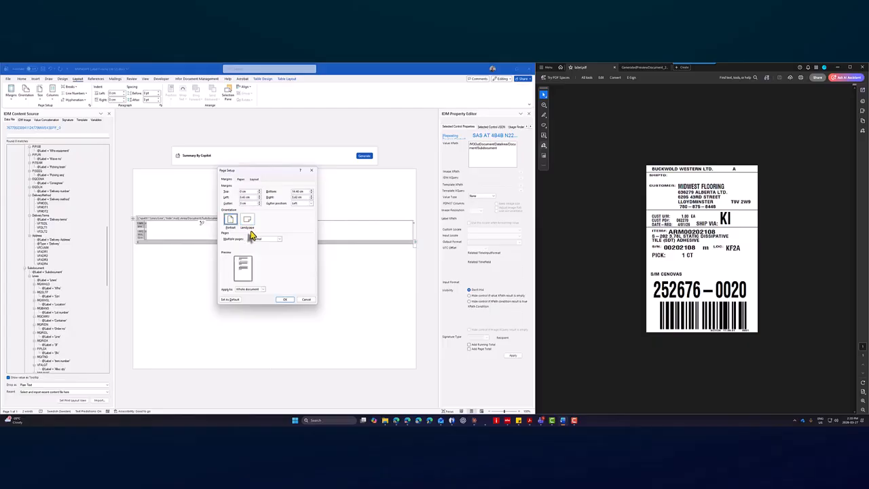
click(286, 299)
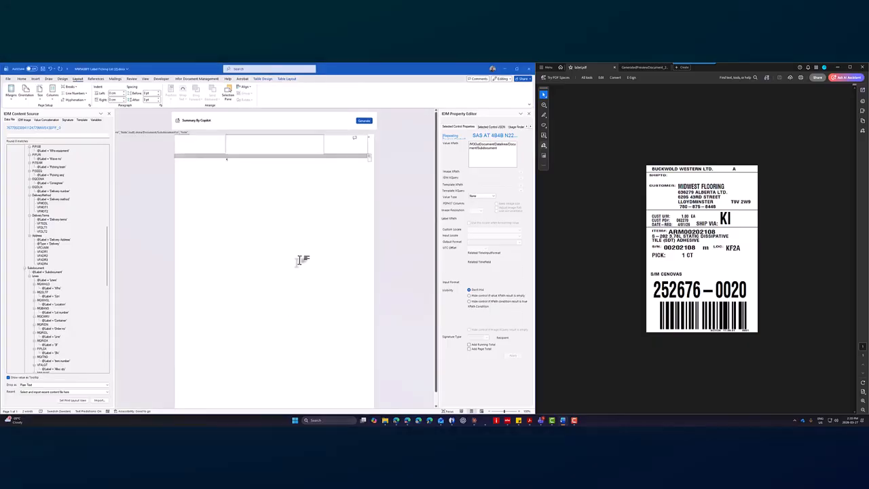
scroll(300, 260, down, 2)
scroll(300, 259, up, 2)
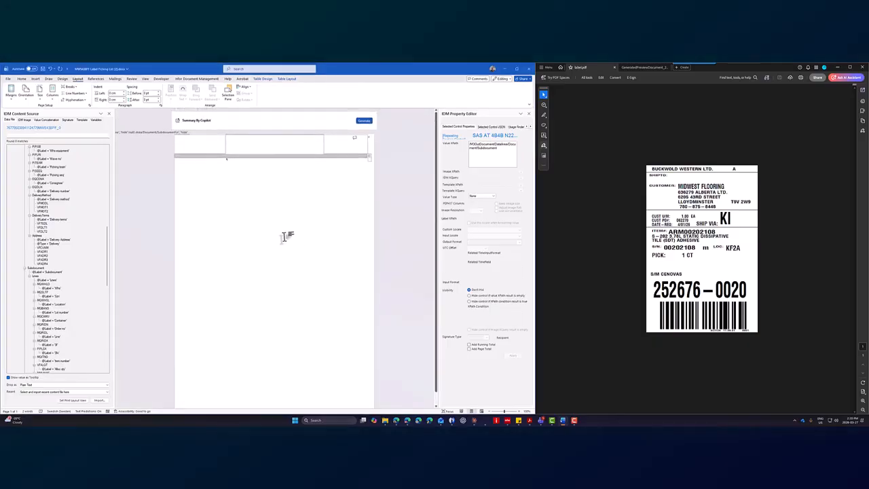
Shrink the outer table to a box less than half the page's width and make it taller.
click(251, 198)
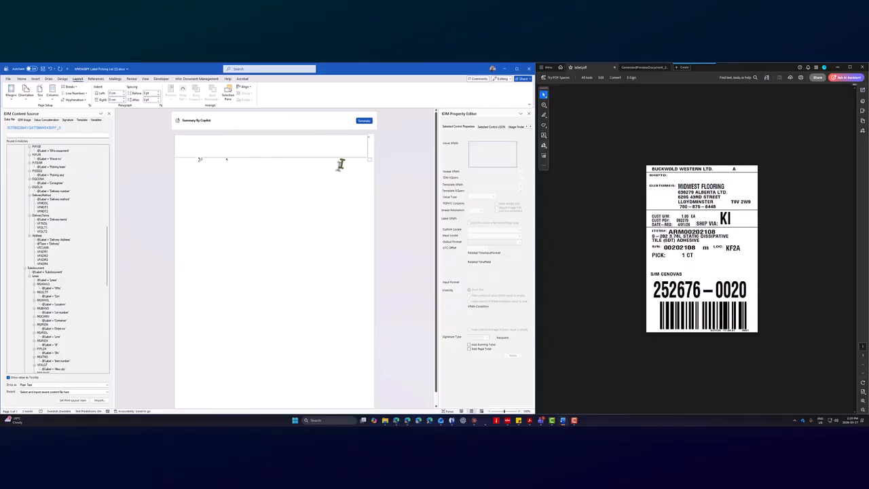
drag(367, 160, 260, 181)
scroll(437, 380, down, 1)
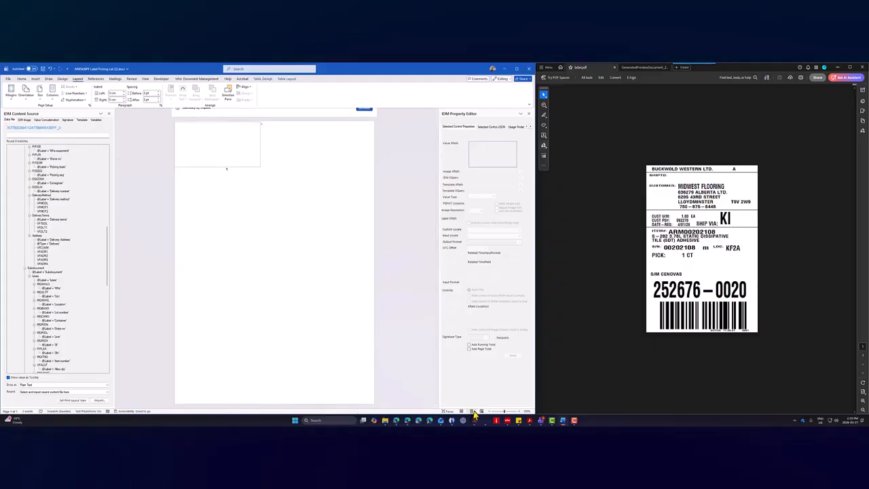
Widen the nested one-column table from its corner so it extends onto the page inside the outer table.
click(490, 412)
click(490, 412)
click(490, 412)
click(489, 412)
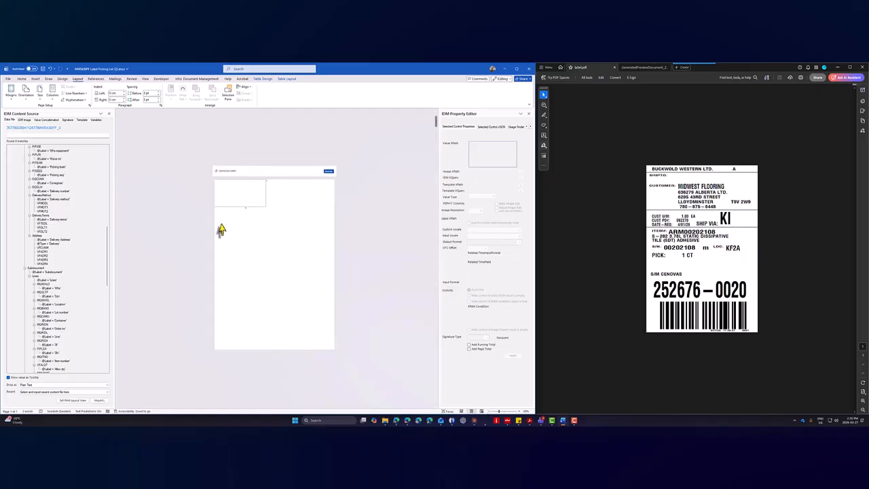
click(185, 188)
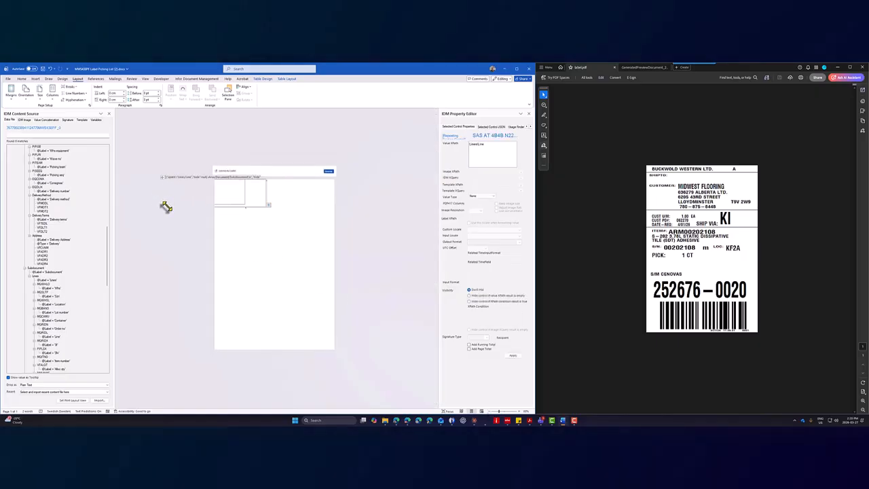
click(182, 205)
drag(219, 207, 218, 208)
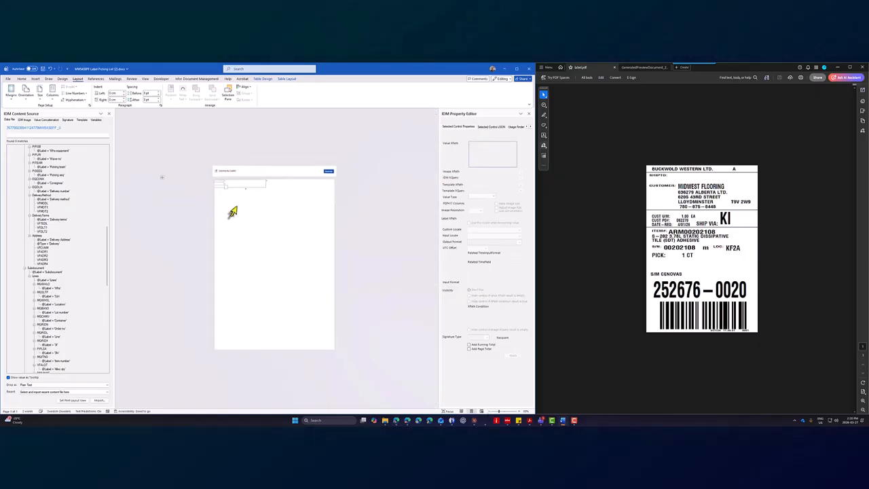
Apply the Narrow page margins preset of 1.27 cm on all sides.
click(11, 91)
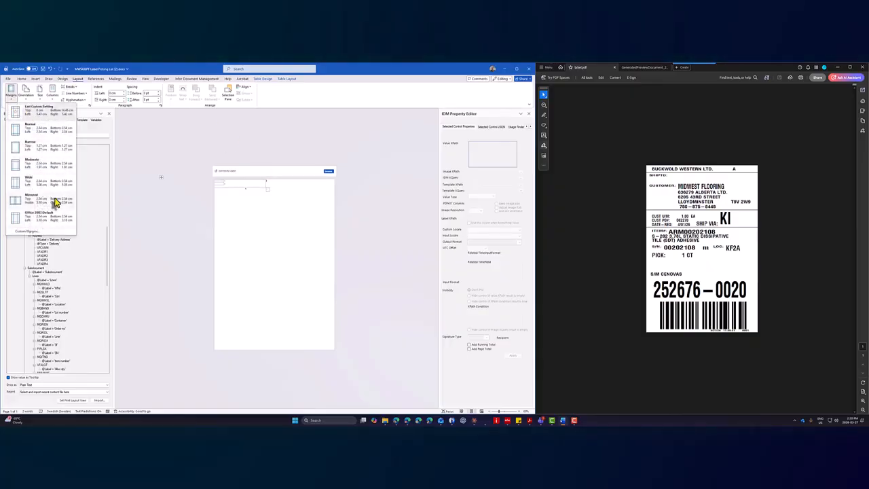
click(37, 150)
click(231, 190)
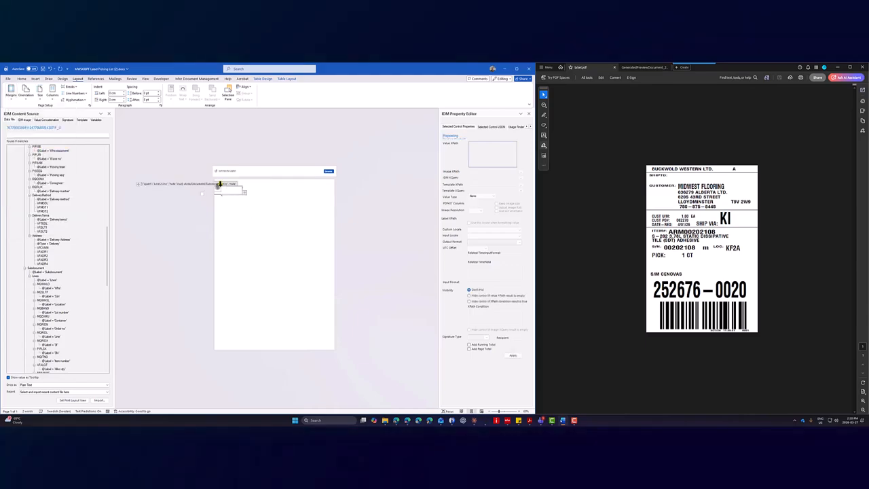
click(245, 193)
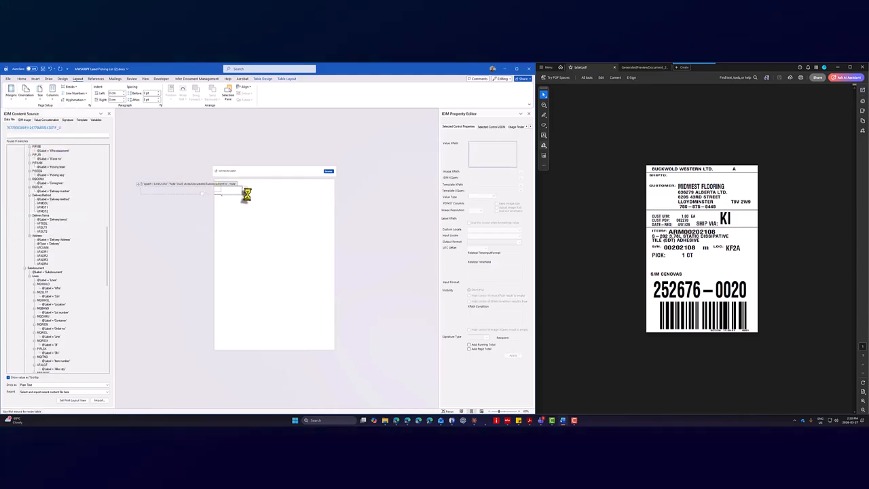
click(222, 192)
click(220, 184)
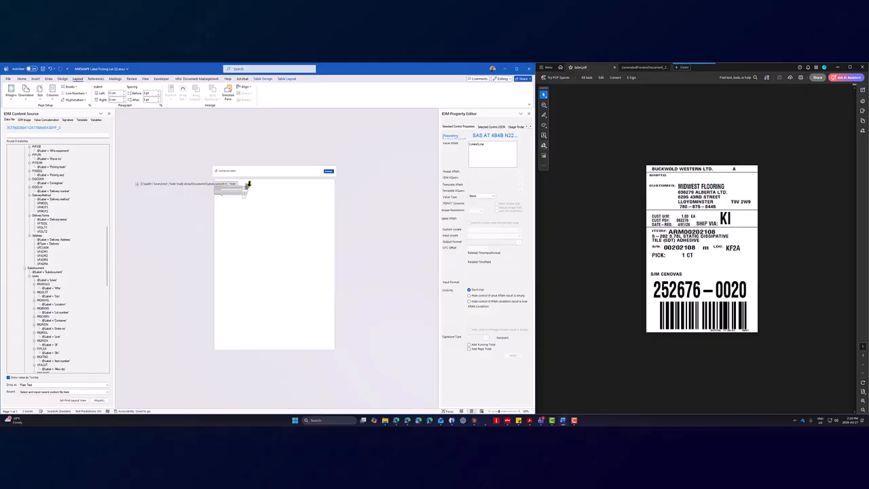
click(266, 205)
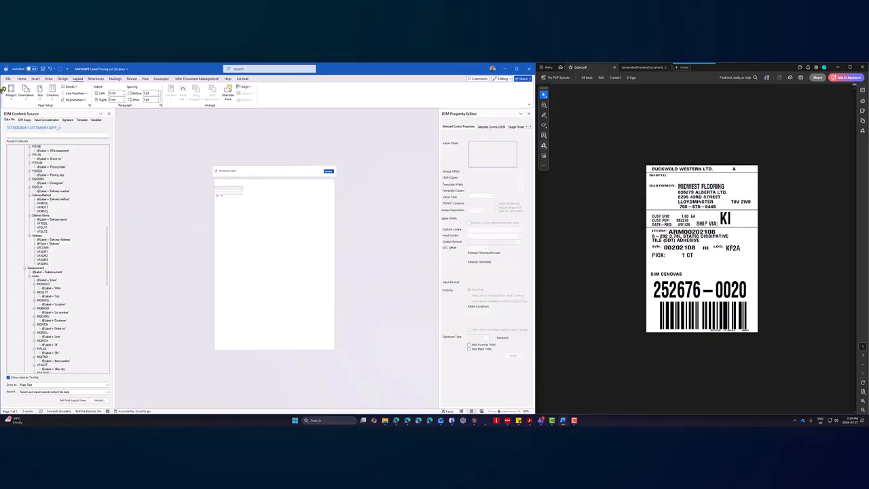
Change the page orientation to landscape.
click(24, 95)
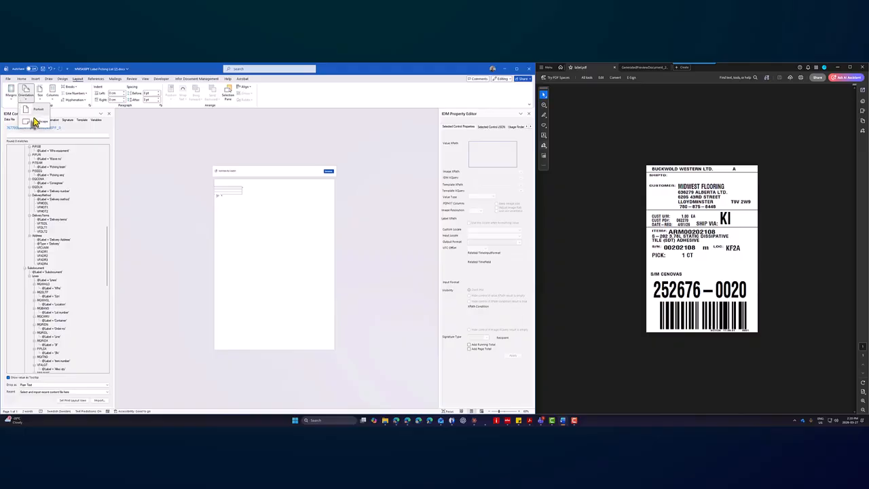
click(35, 124)
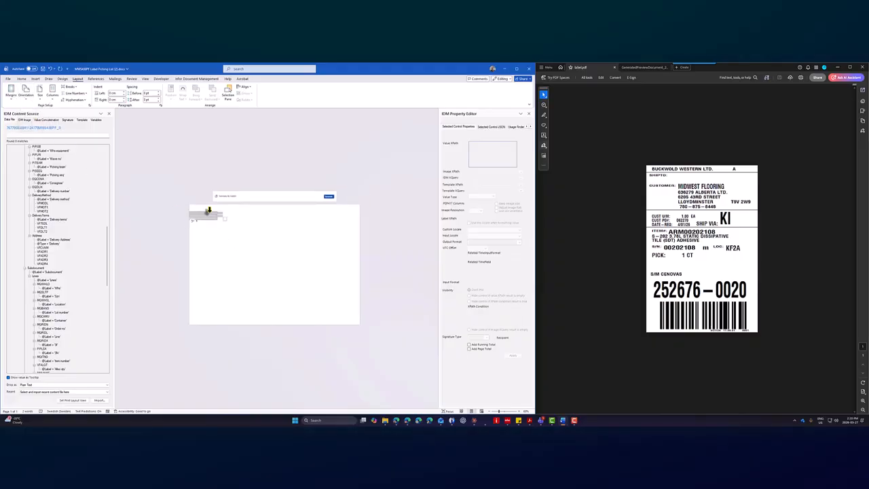
click(207, 210)
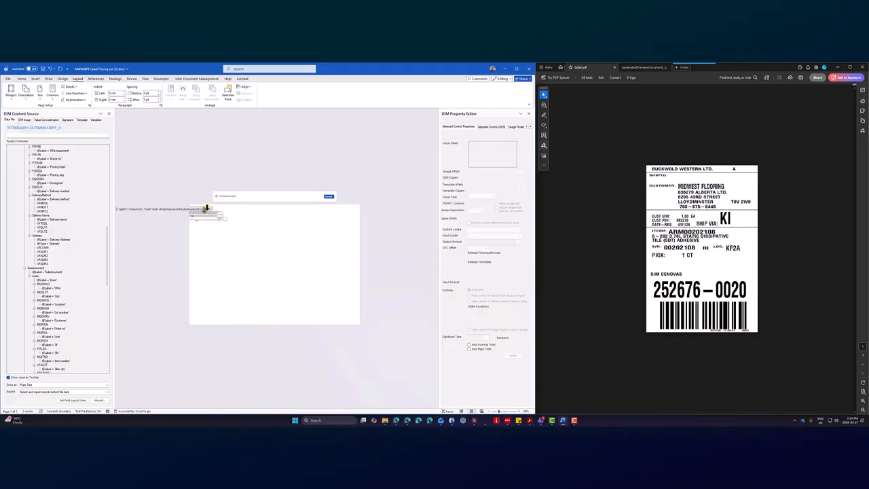
click(138, 217)
drag(201, 222, 207, 218)
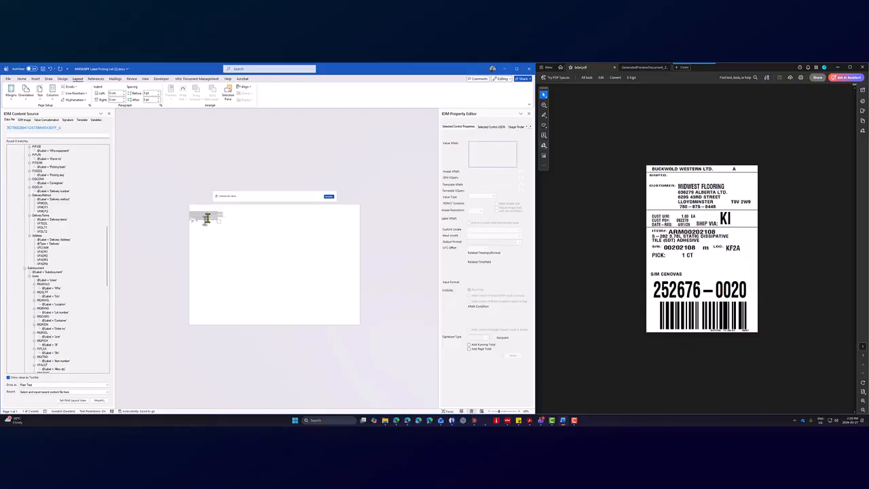
Select the table holding the repeating controls and set its cell width to 14 cm.
click(207, 217)
click(209, 210)
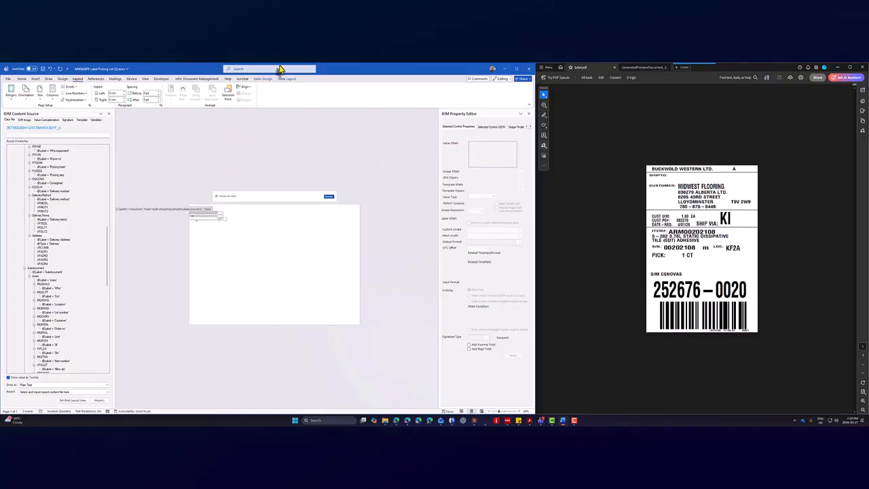
click(284, 80)
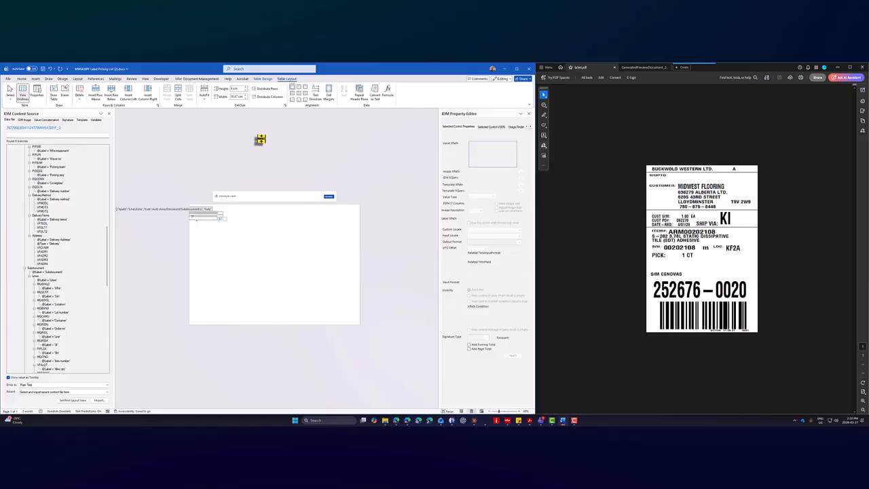
click(245, 98)
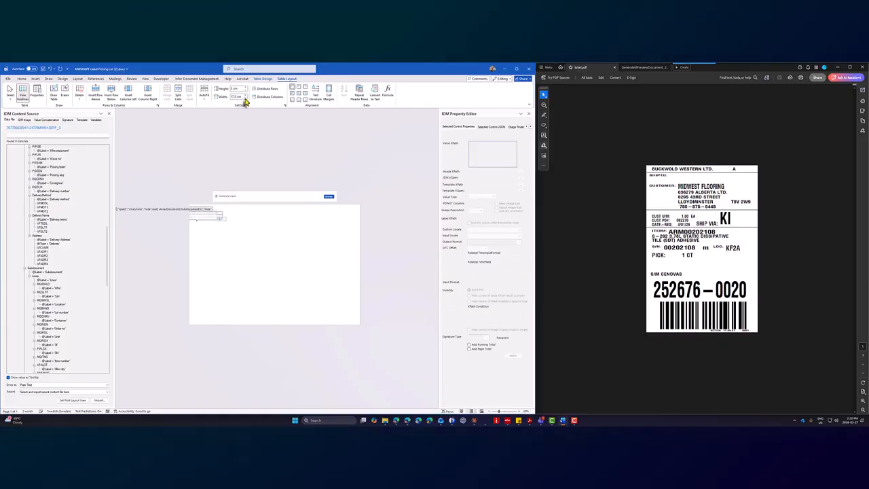
click(234, 97)
text(14)
key(Return)
click(214, 210)
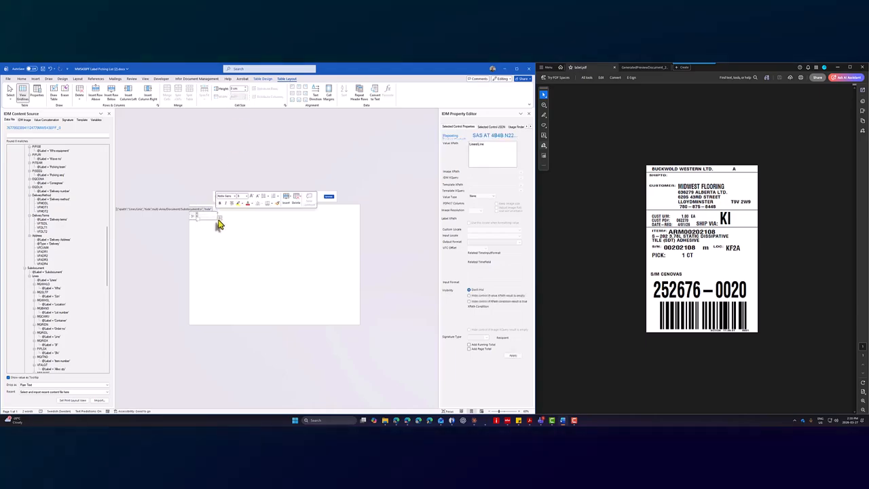
click(219, 225)
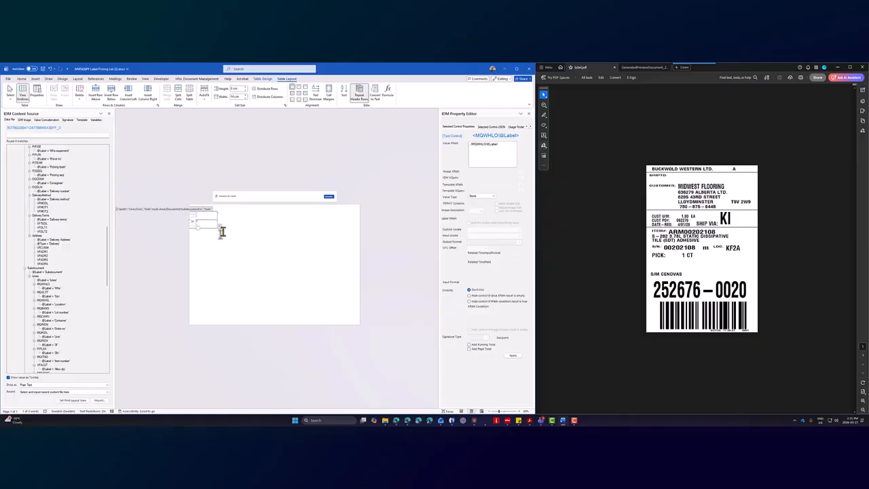
click(216, 223)
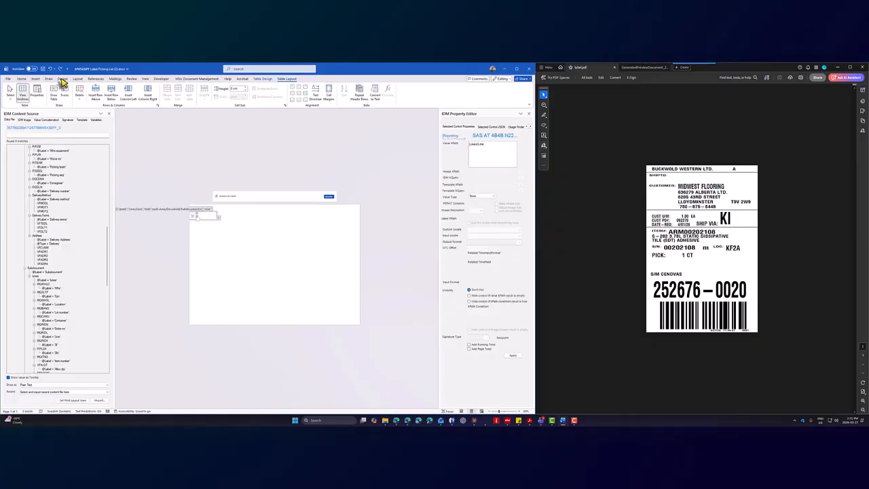
click(158, 80)
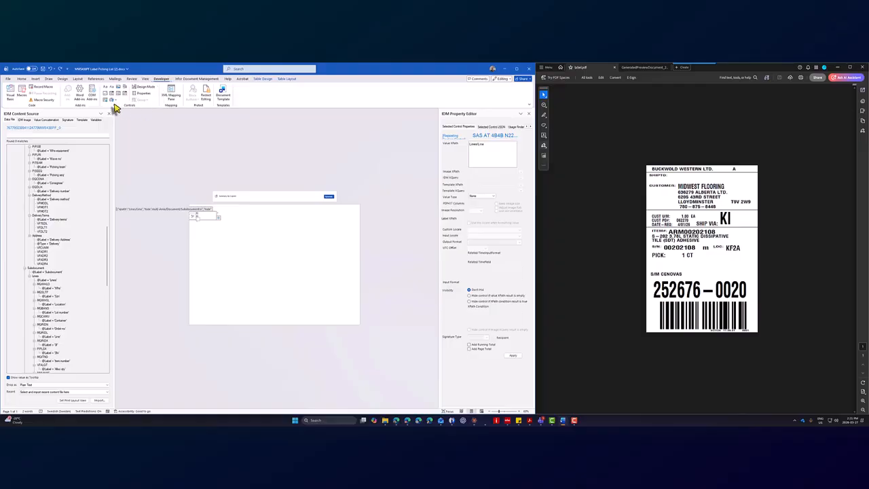
right_click(213, 211)
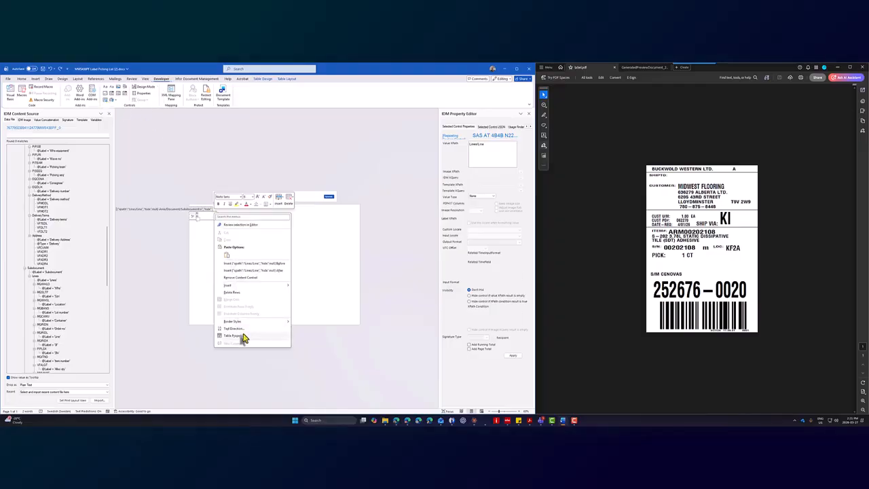
click(315, 258)
Enlarge the outer table from its lower corner so it extends past the nested table's edge.
click(205, 210)
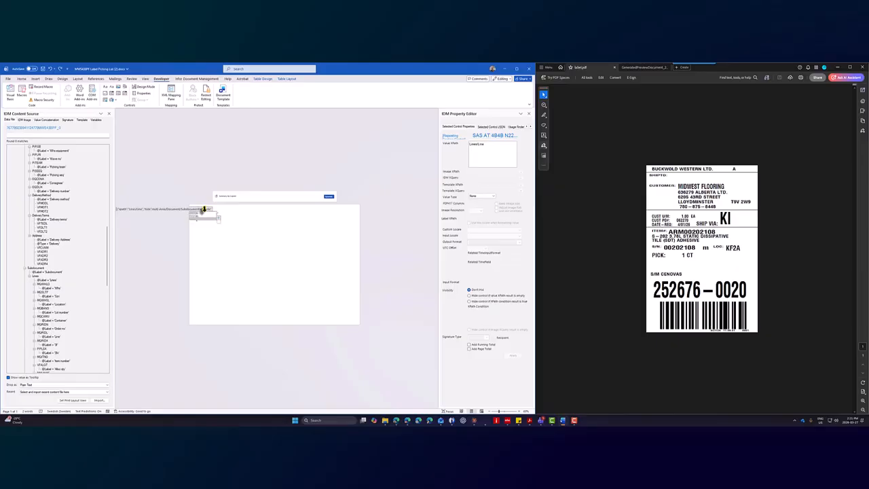
click(142, 210)
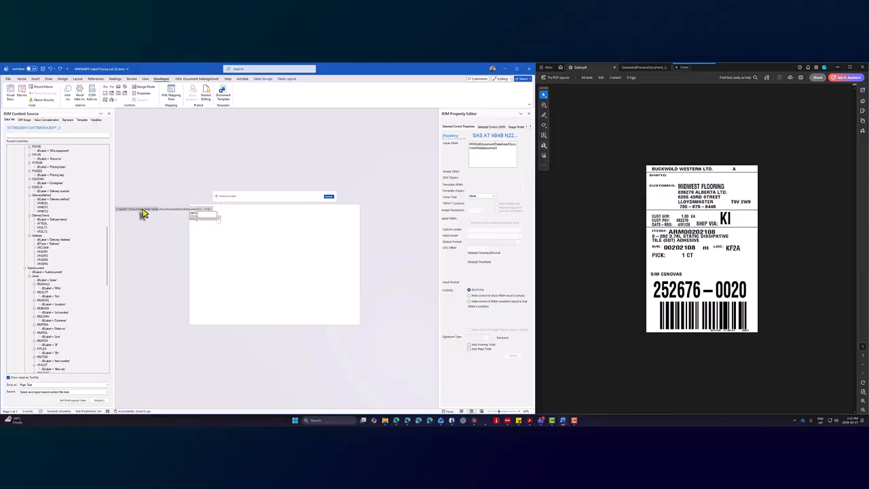
click(210, 223)
click(269, 233)
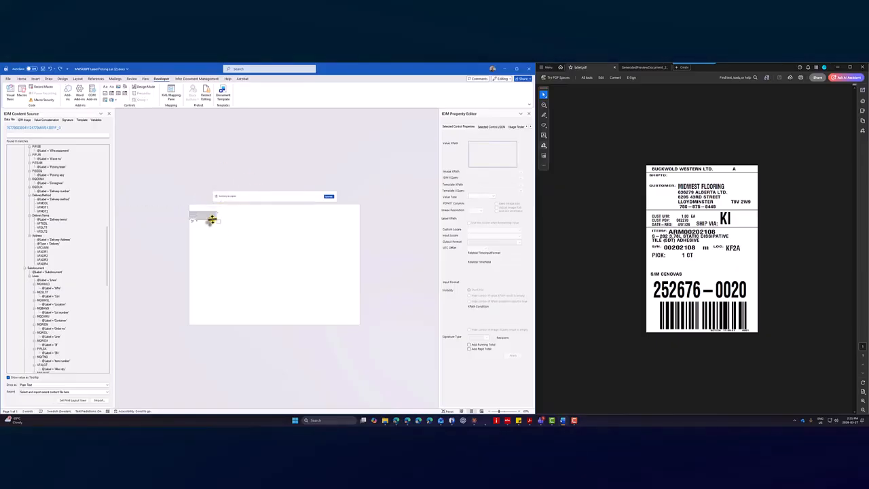
mouse_move(219, 222)
mouse_down()
mouse_move(251, 225)
mouse_move(235, 224)
mouse_up()
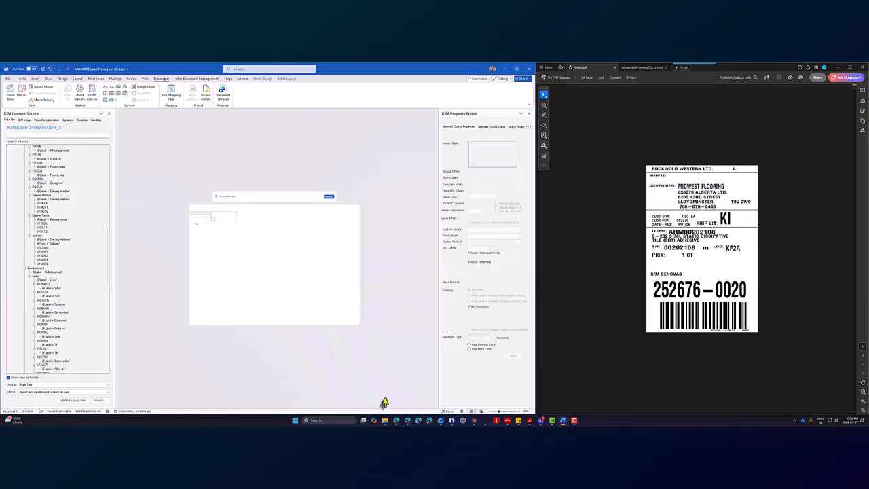
Widen the outer table slightly further and shift the nested content that overhangs the page's left edge inward onto the page.
click(488, 410)
click(488, 411)
click(489, 411)
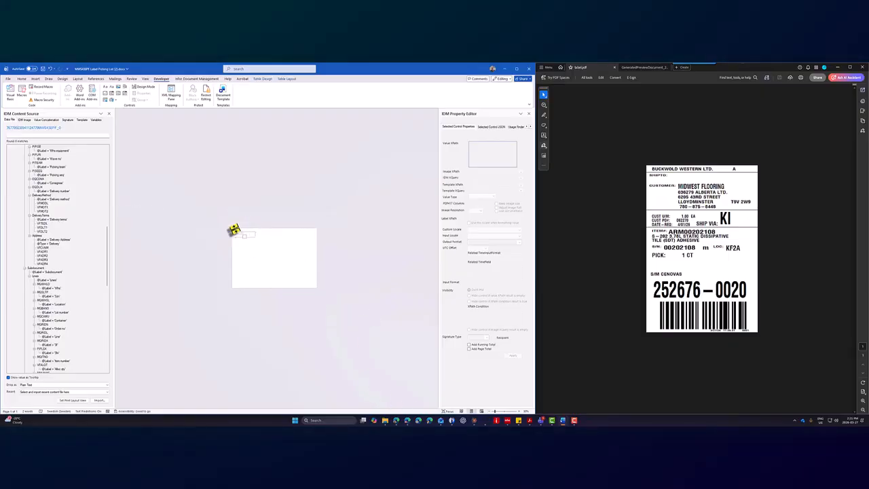
click(248, 231)
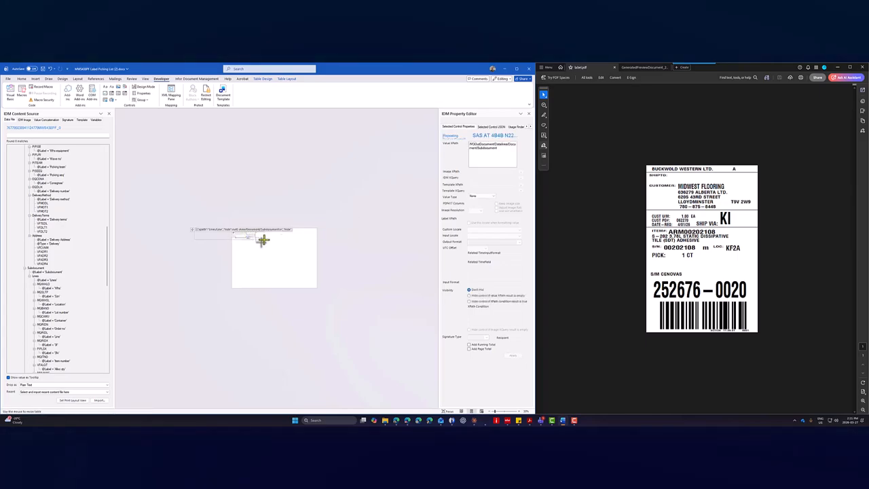
drag(264, 240, 265, 240)
drag(193, 232, 235, 232)
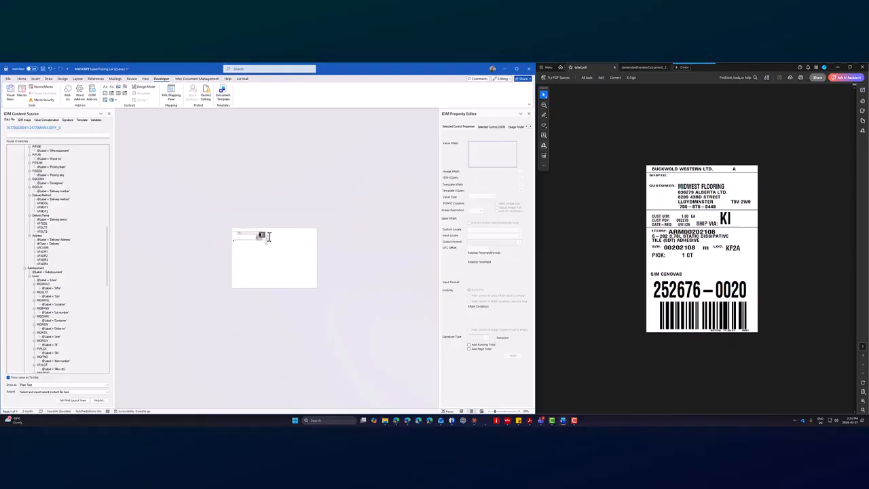
click(262, 236)
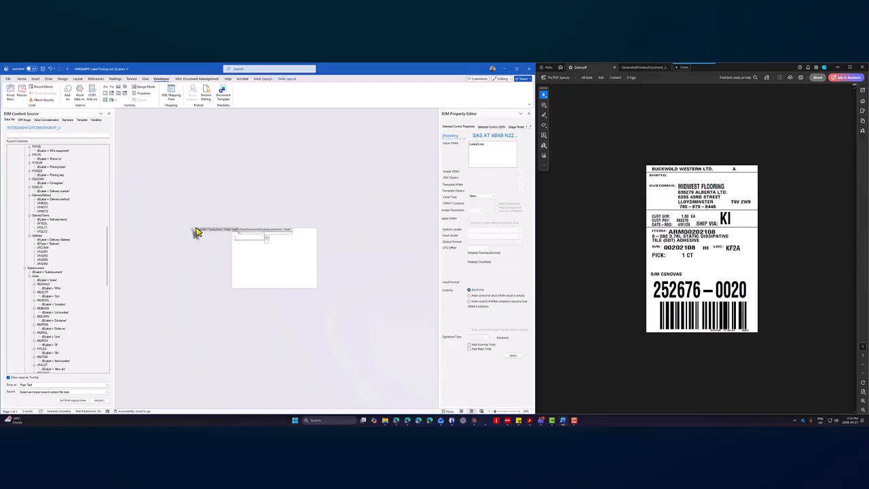
drag(200, 229, 233, 235)
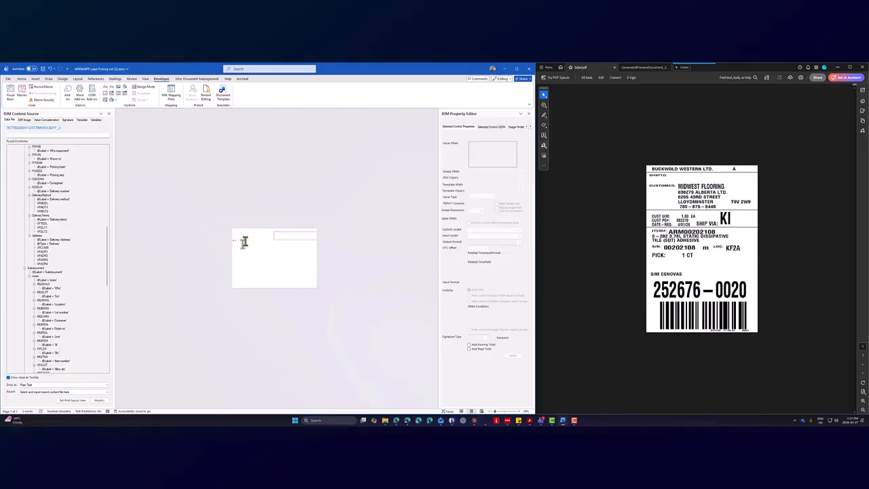
Move the nested table that runs off the page's right edge back toward the left inside the outer table.
click(519, 411)
click(519, 412)
click(519, 411)
click(519, 412)
click(519, 412)
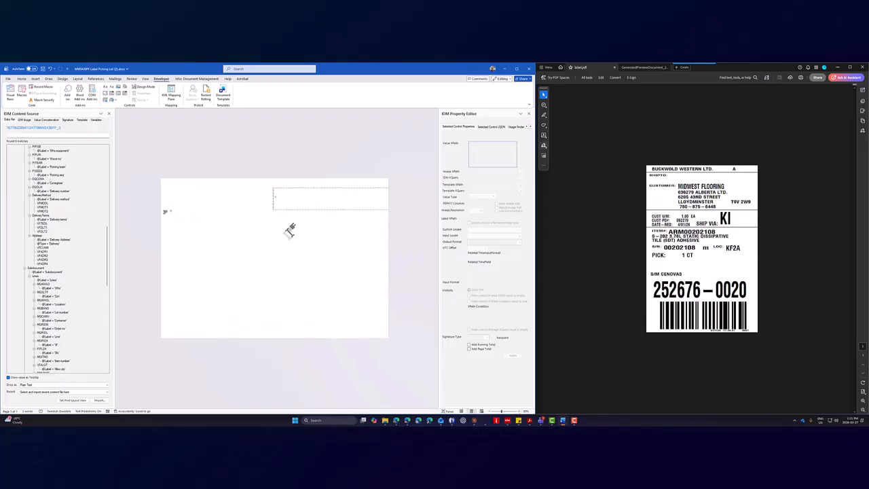
click(204, 216)
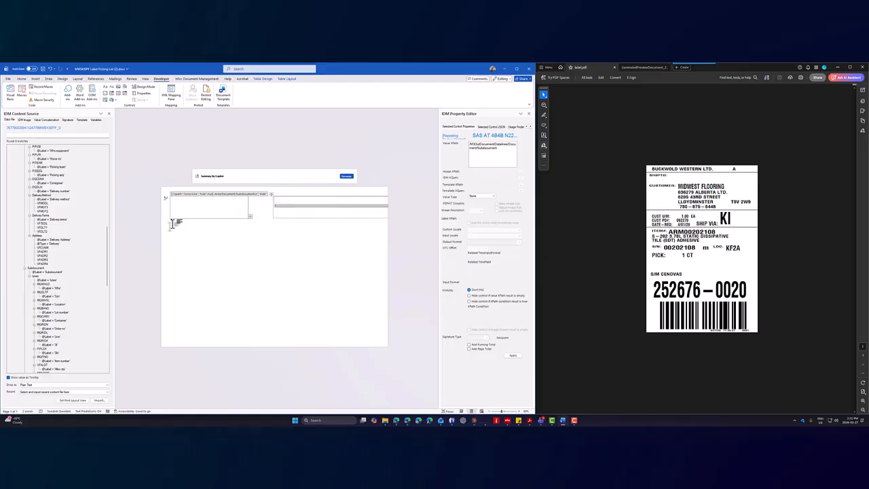
click(194, 228)
click(194, 209)
click(188, 227)
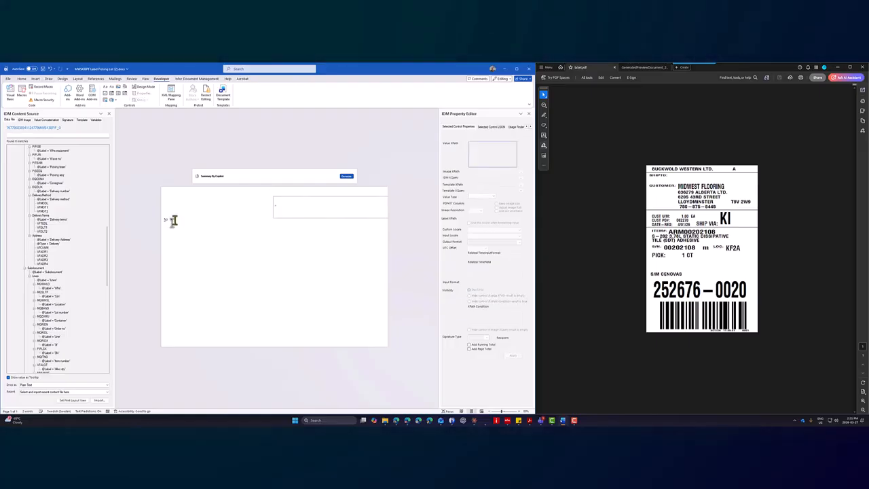
click(352, 202)
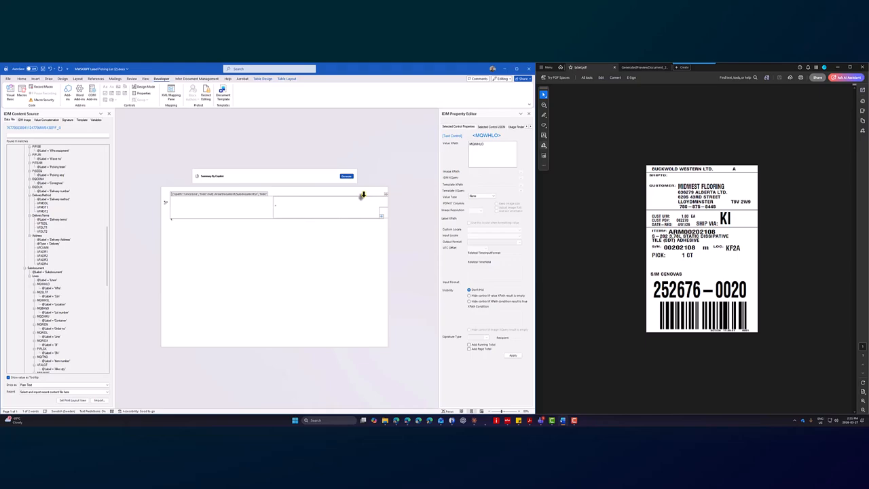
click(345, 201)
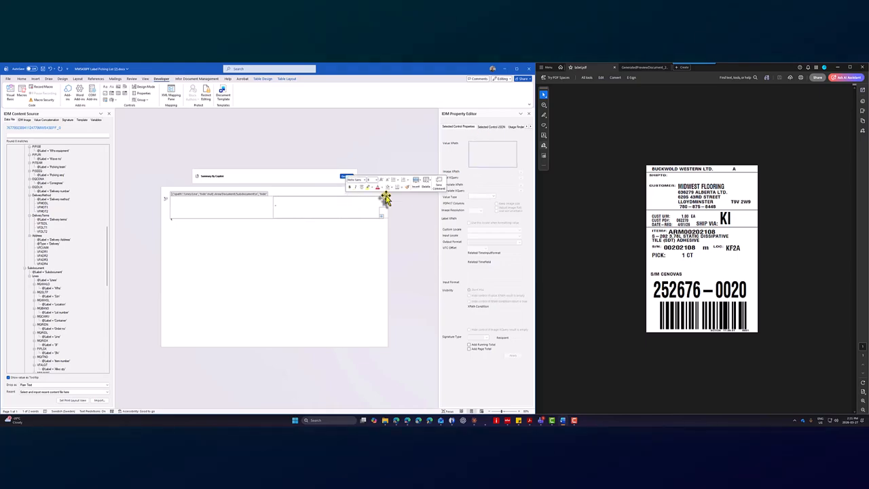
drag(385, 195, 335, 197)
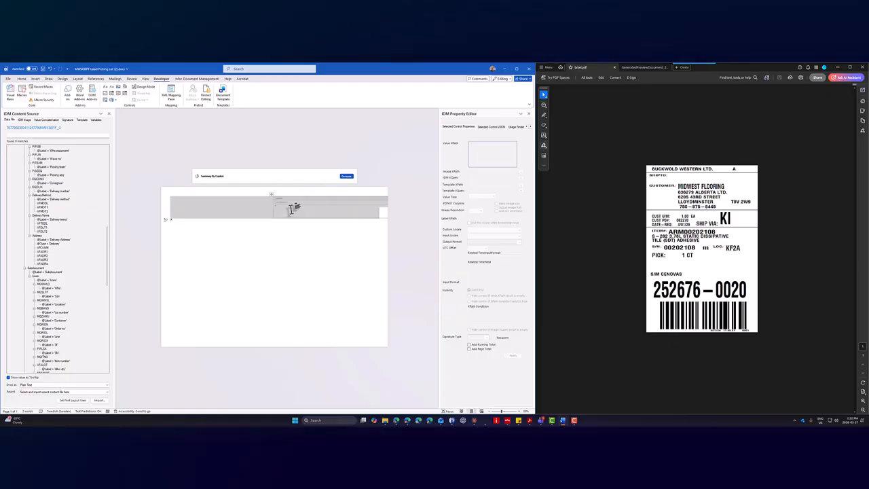
Pull the nested table's left border out to the left edge of the outer table.
click(265, 218)
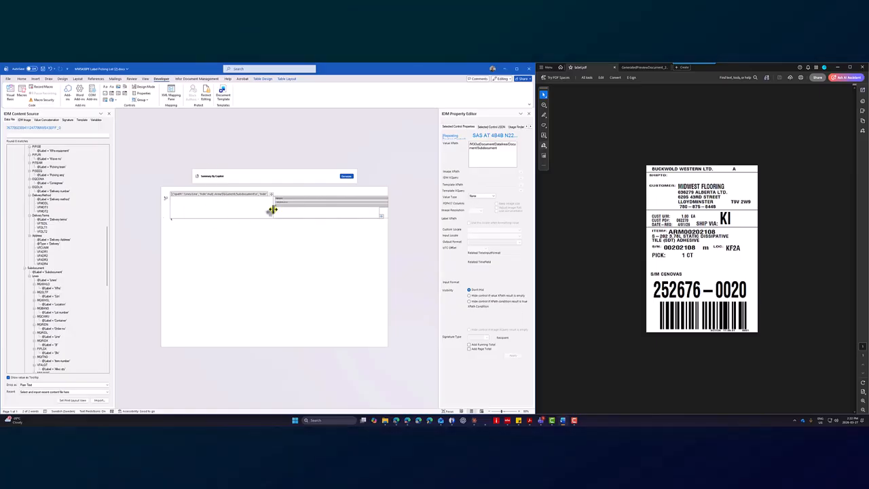
drag(270, 213, 170, 210)
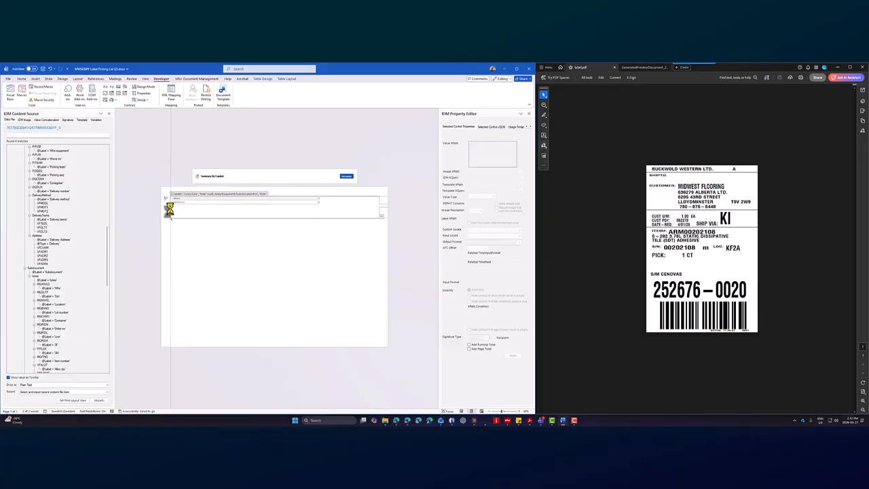
click(170, 209)
click(239, 249)
click(354, 214)
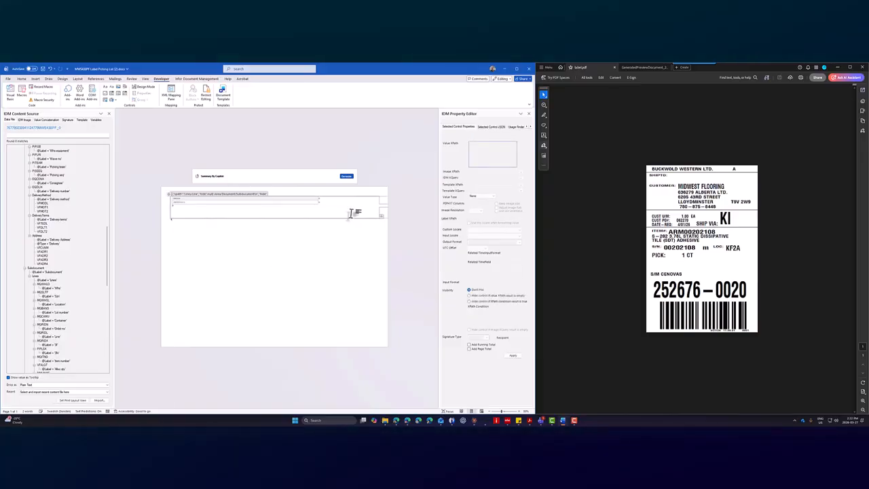
Bring the outer table's right edge back inside the page so the whole table fits on it.
click(262, 287)
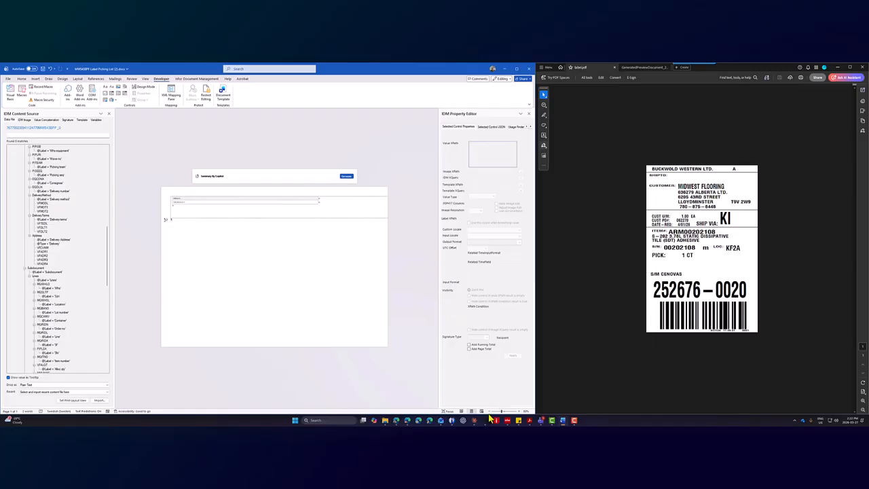
drag(502, 412, 496, 412)
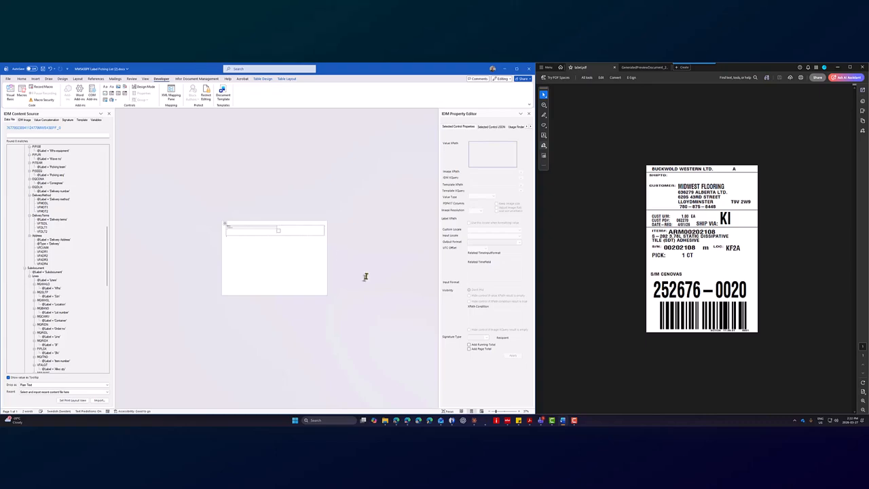
click(272, 229)
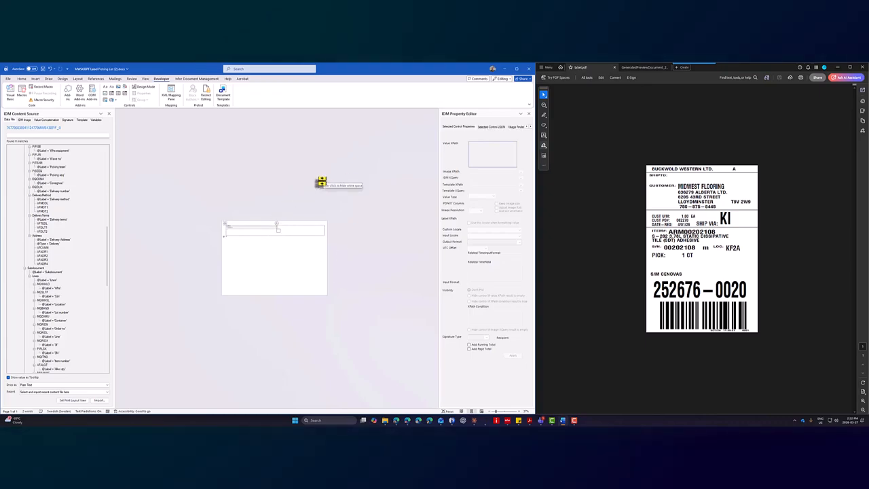
click(519, 411)
click(519, 411)
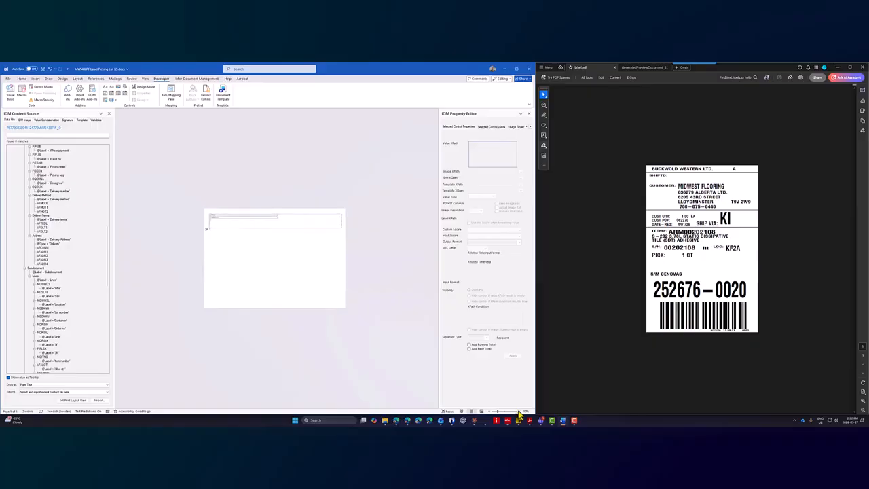
click(519, 412)
click(519, 412)
click(519, 411)
click(520, 411)
click(519, 412)
click(219, 184)
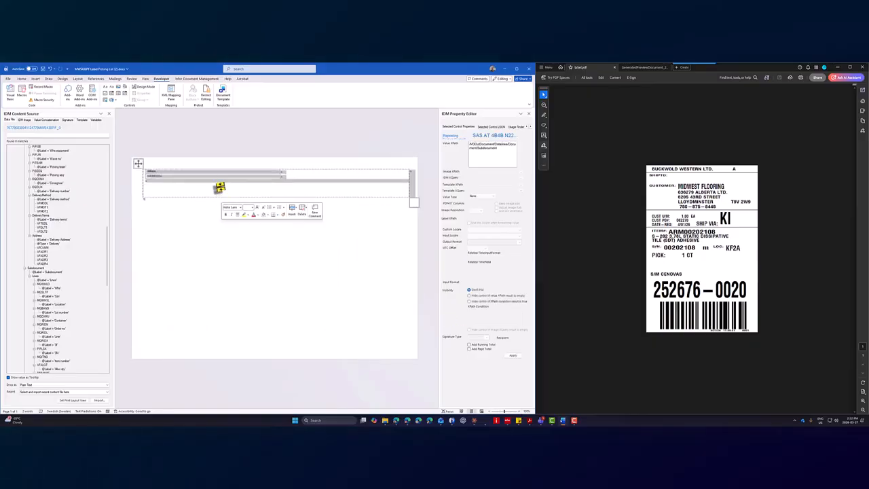
Apply the preset page margins of 1.27 cm on all sides.
click(160, 216)
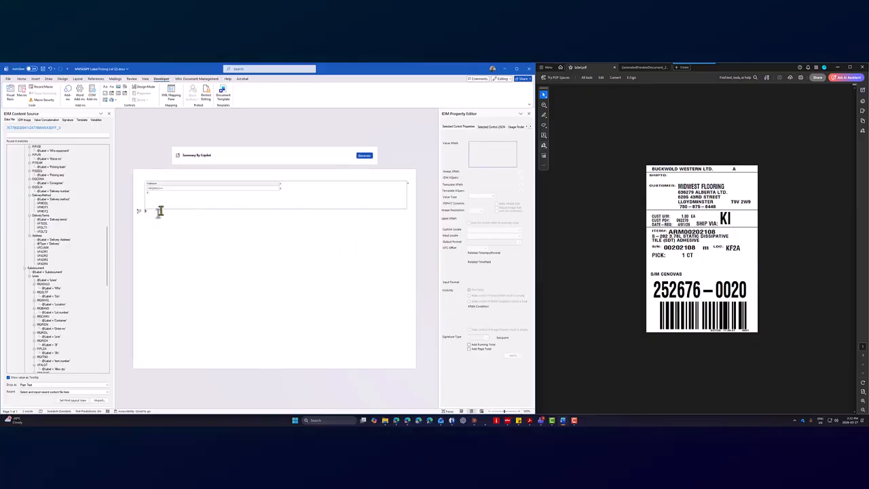
drag(159, 211, 141, 180)
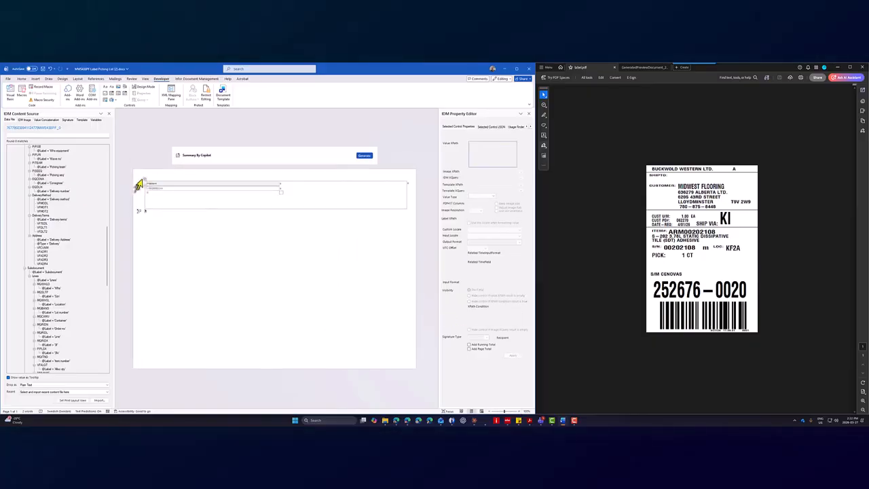
click(58, 80)
click(79, 80)
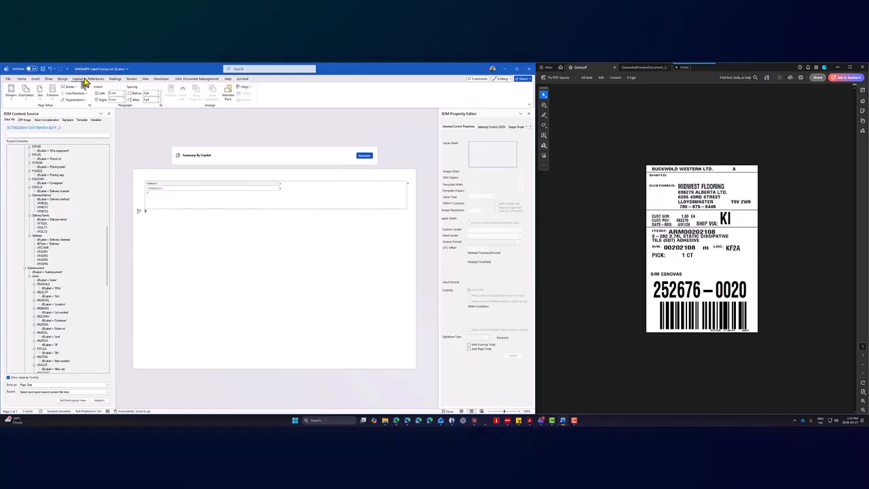
click(12, 95)
click(30, 148)
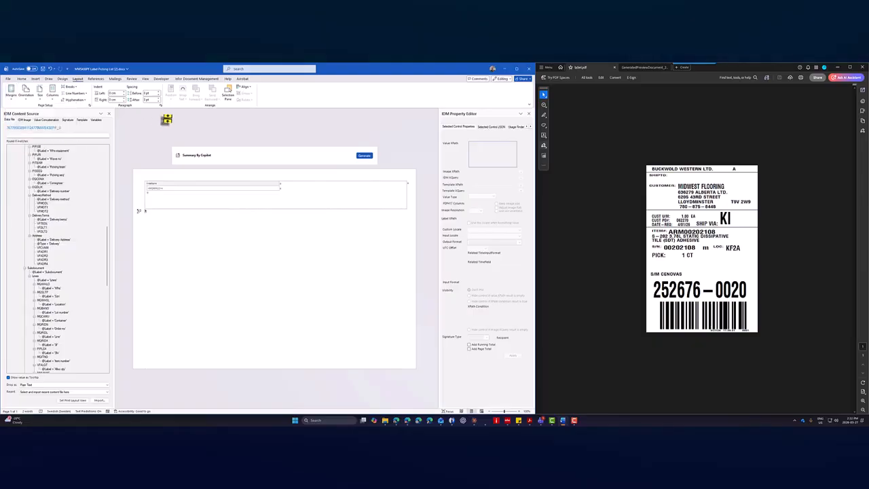
Generate a test PDF preview of the template with the preselected MWS438PF XML data file.
click(181, 79)
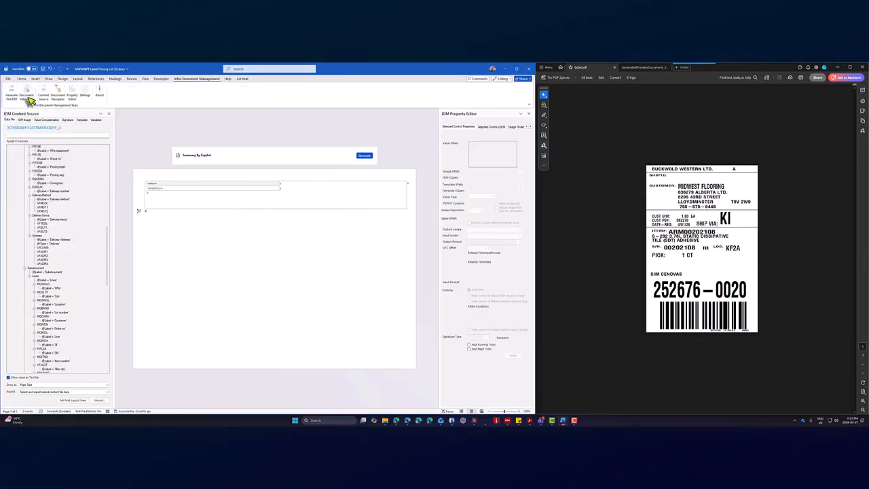
click(15, 97)
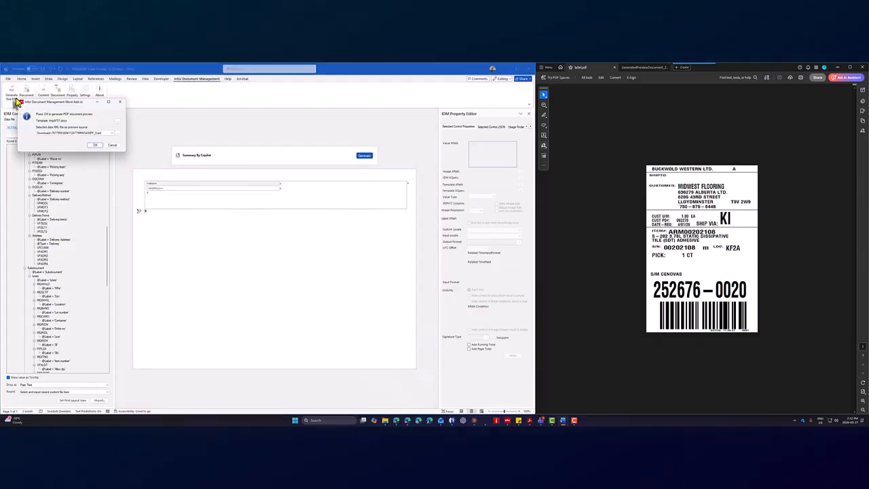
click(95, 145)
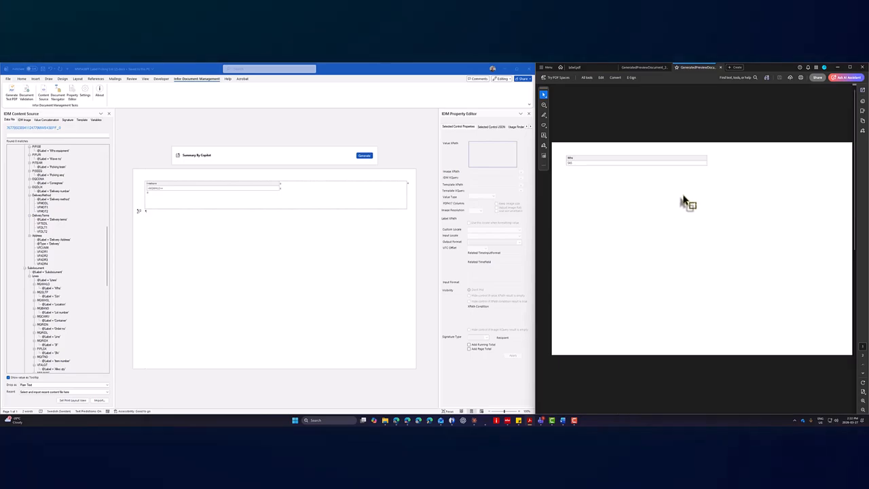
Narrow the outer table in the template by moving its right border to just beyond the nested table.
click(324, 198)
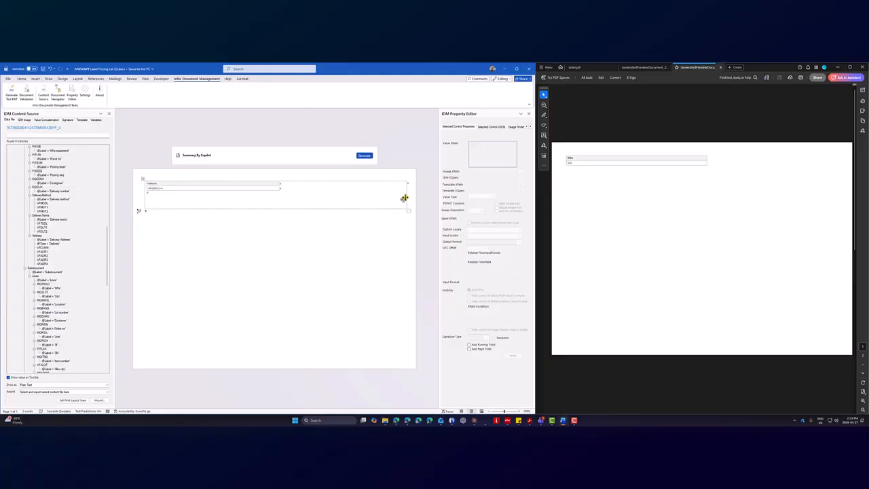
drag(404, 198, 297, 196)
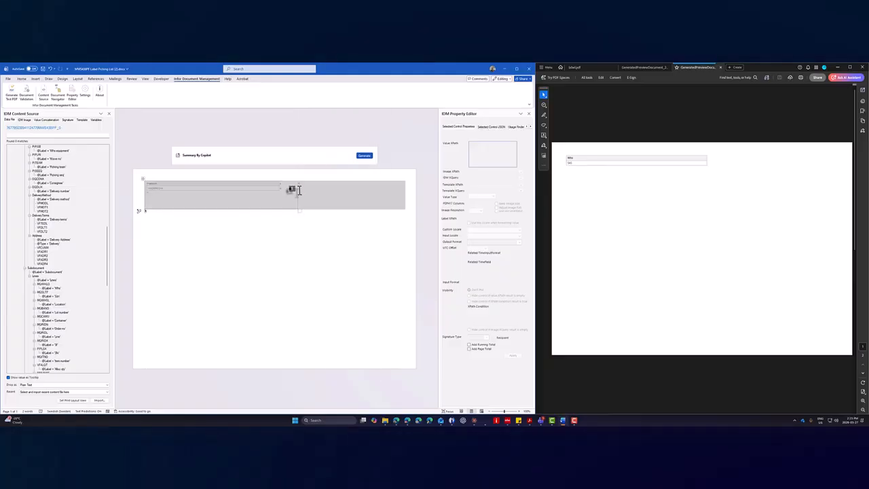
click(77, 81)
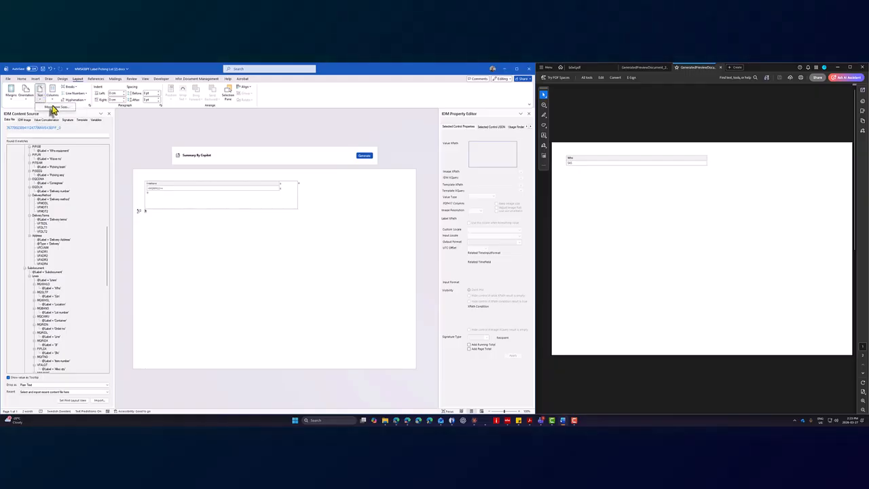
click(53, 109)
click(255, 194)
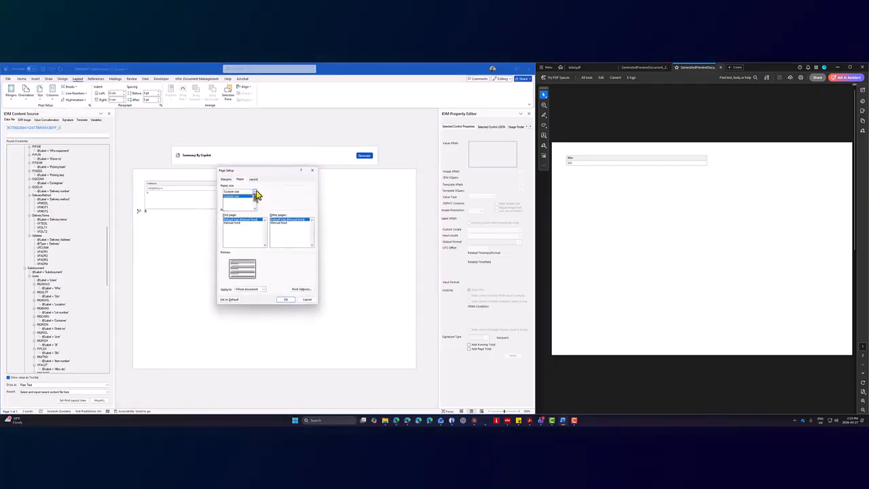
click(239, 196)
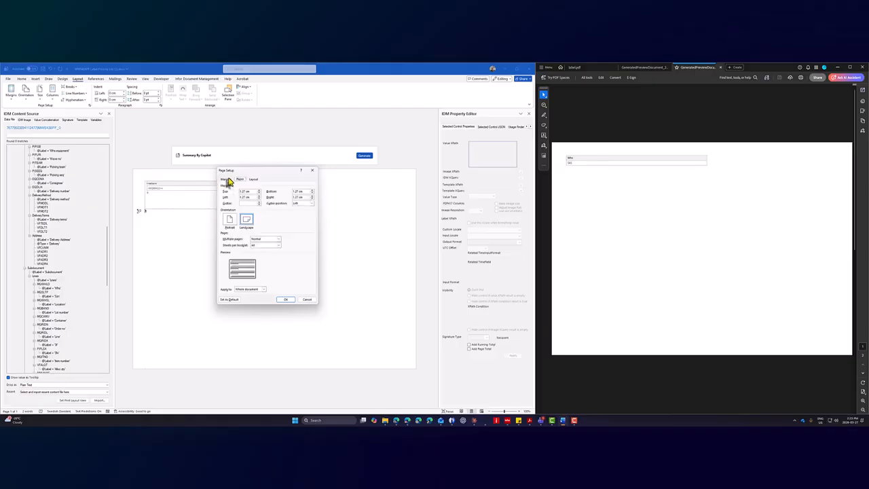
click(255, 193)
click(270, 196)
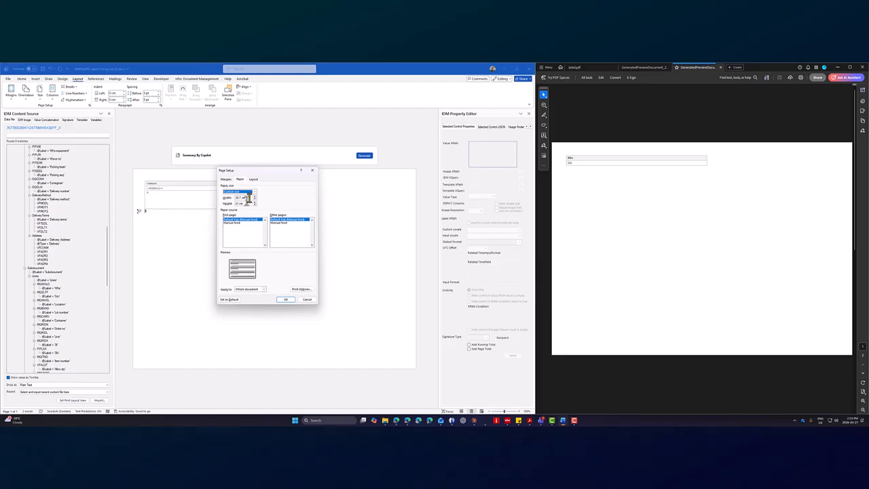
click(306, 300)
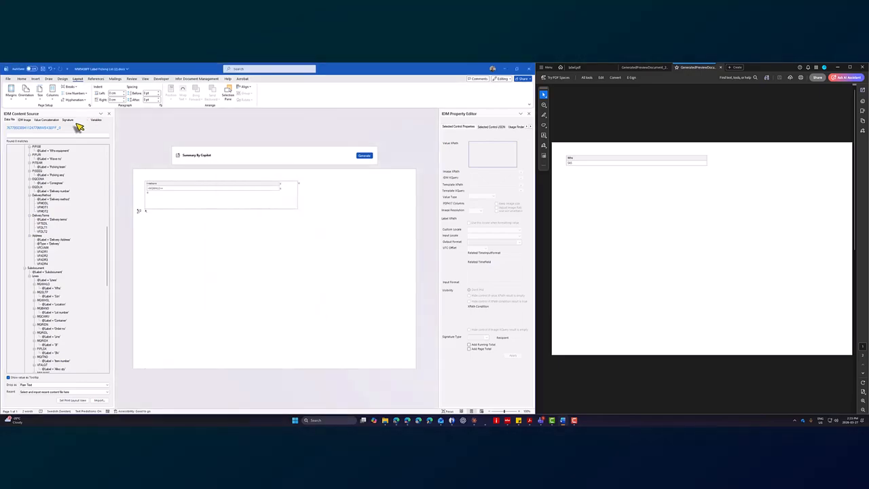
Change the page orientation to portrait.
click(30, 102)
click(36, 115)
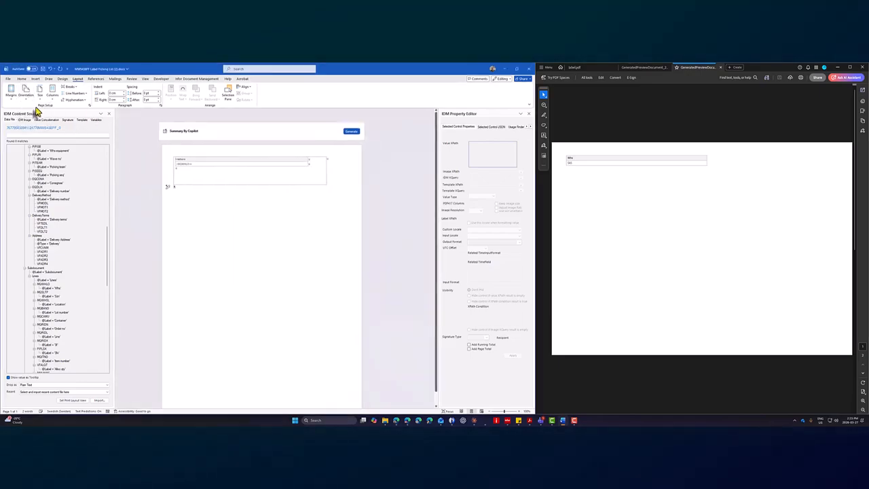
scroll(268, 239, down, 1)
scroll(267, 239, up, 1)
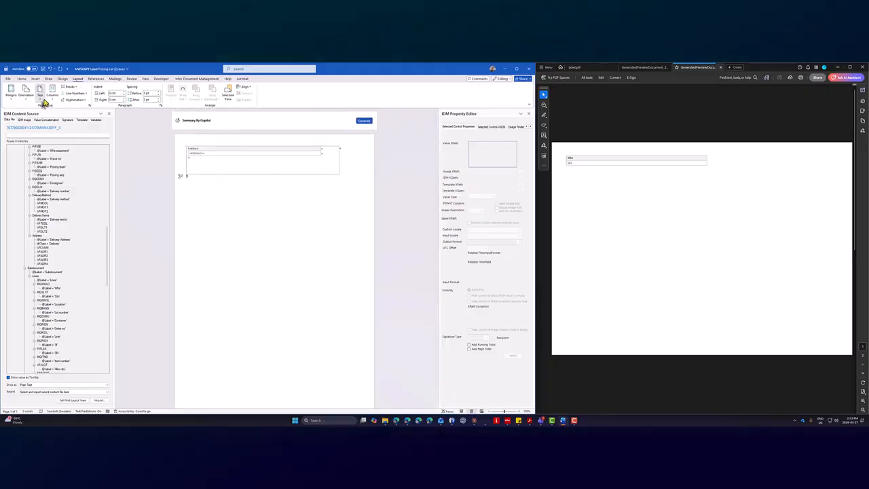
Choose a custom paper size in the page setup and enter 10 as its width.
click(51, 109)
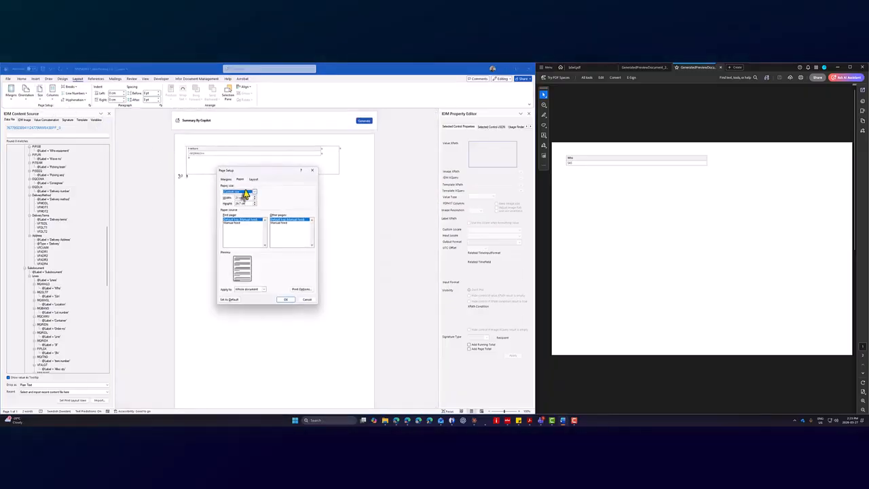
click(256, 193)
click(242, 197)
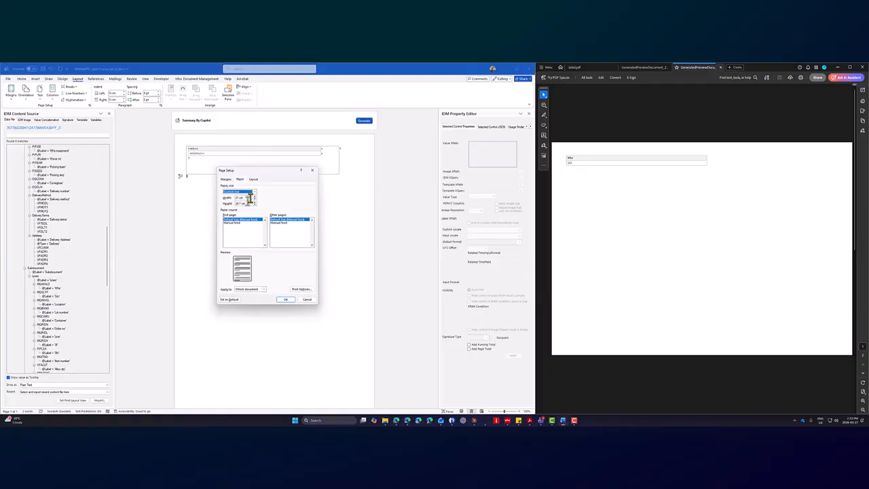
drag(249, 197, 228, 196)
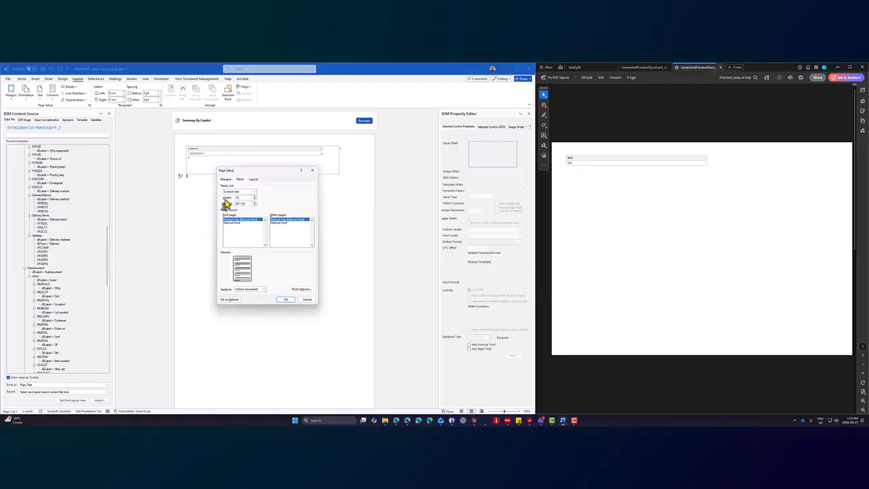
Switch to the browser and convert 4 inches to centimetres with the UnitConverters.net inches to cm converter.
click(398, 422)
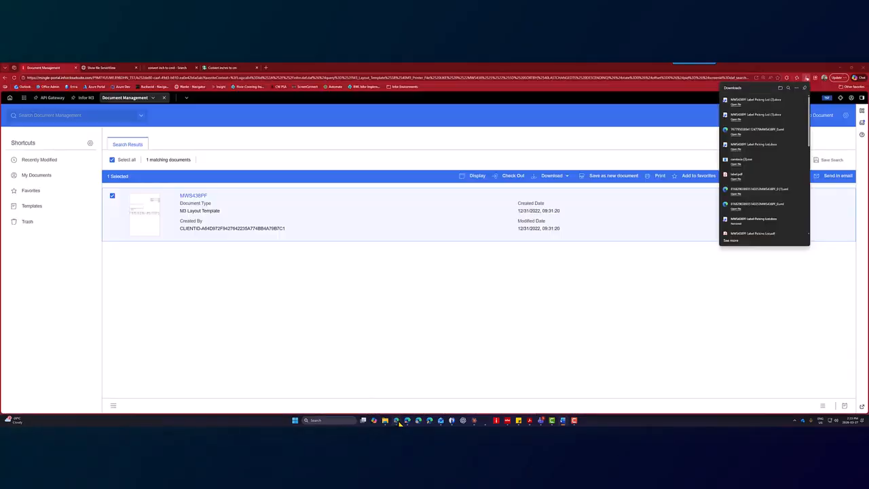
click(163, 68)
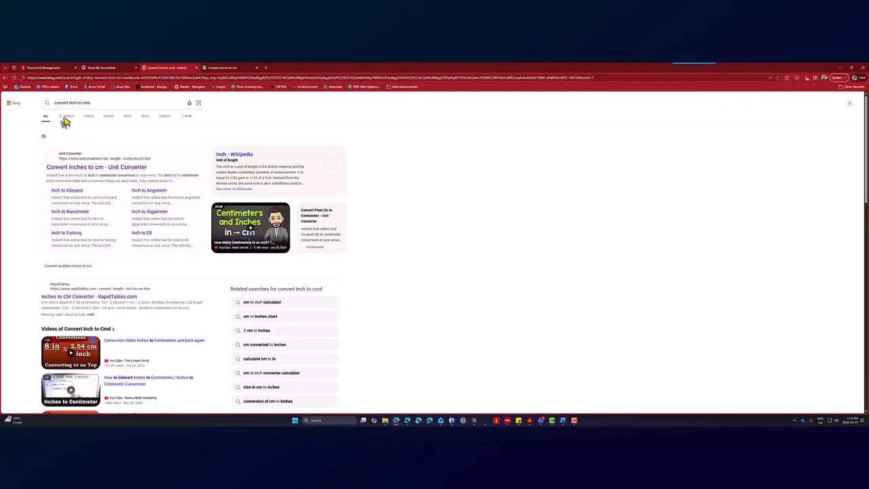
click(62, 173)
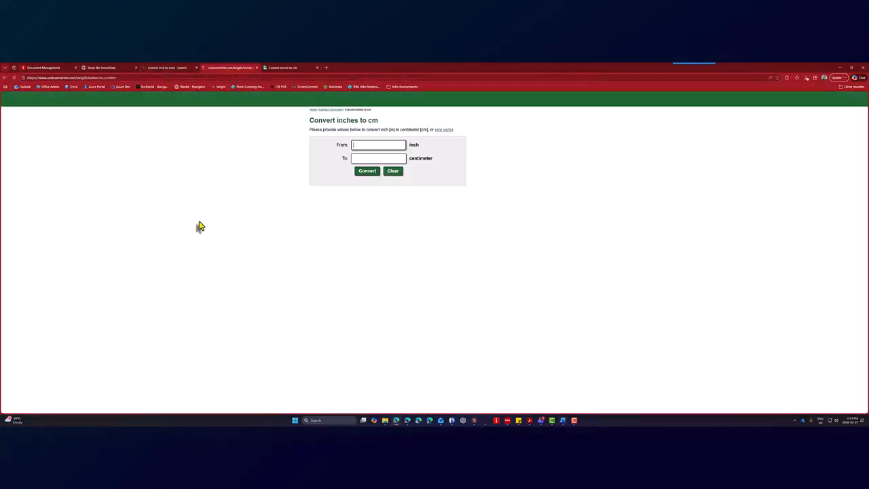
text(4)
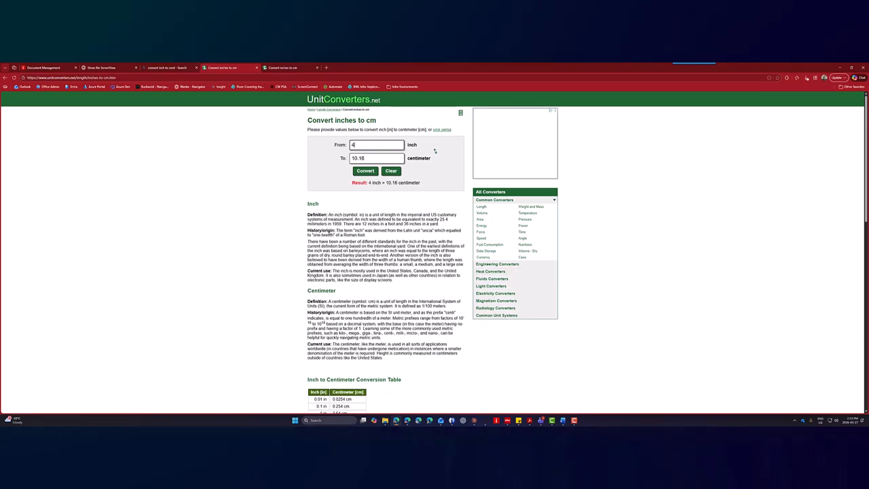
Switch back to Word and set the custom paper width to 10.16 cm.
click(562, 421)
text(10)
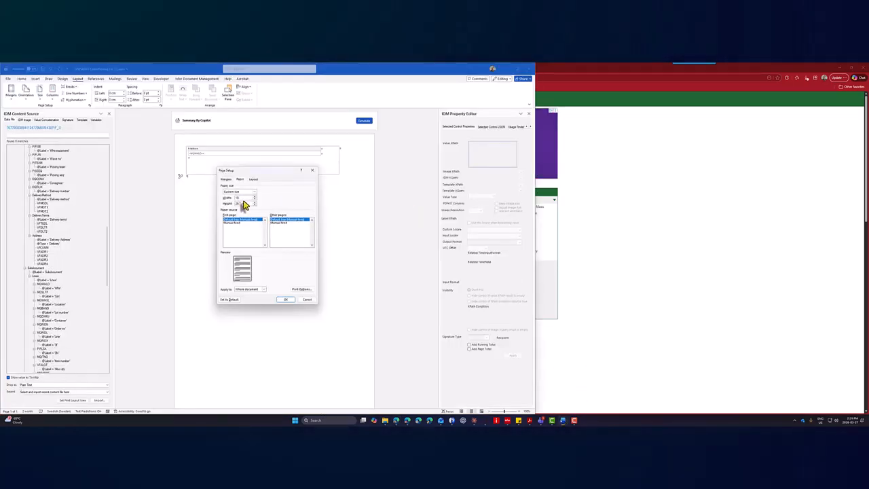
text(.16)
click(249, 204)
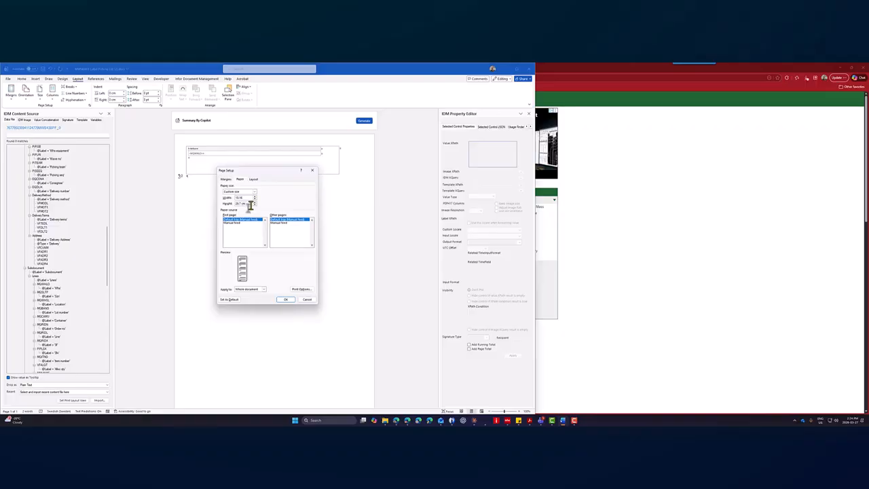
Convert 6 inches to centimetres in the browser's converter, and apply 15.24 cm as the custom paper height in Word.
drag(249, 204, 234, 204)
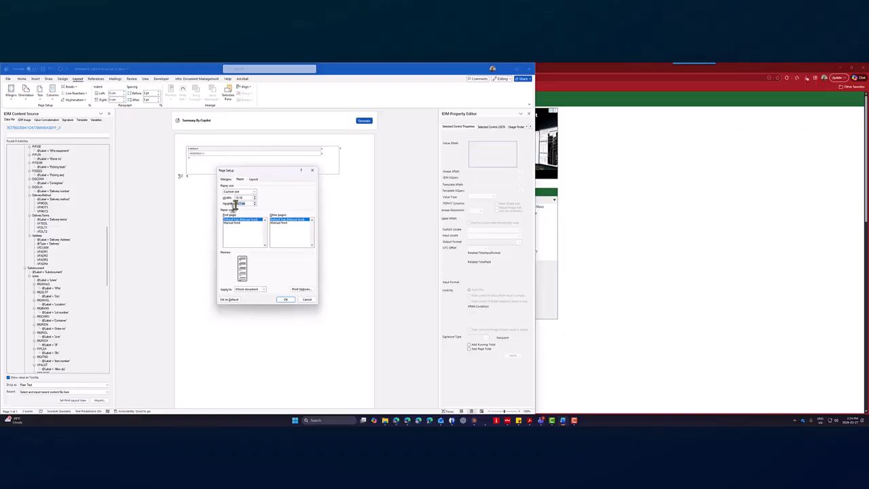
click(582, 72)
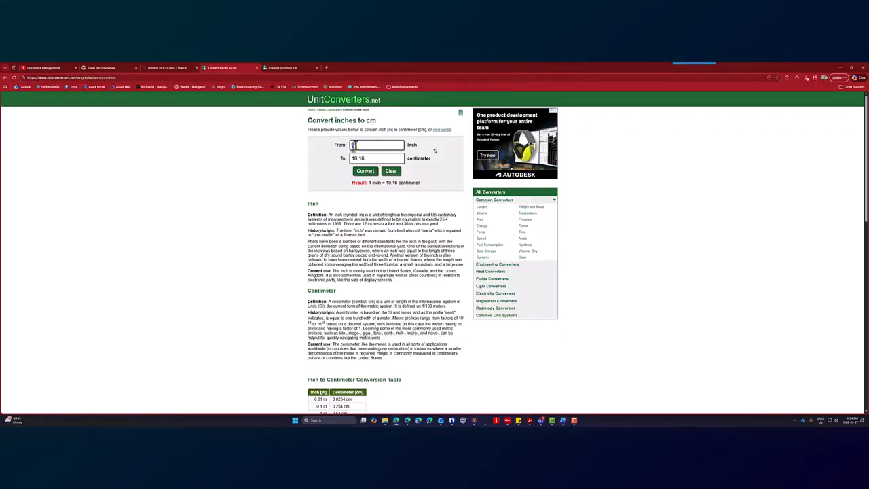
text(6)
mouse_move(567, 422)
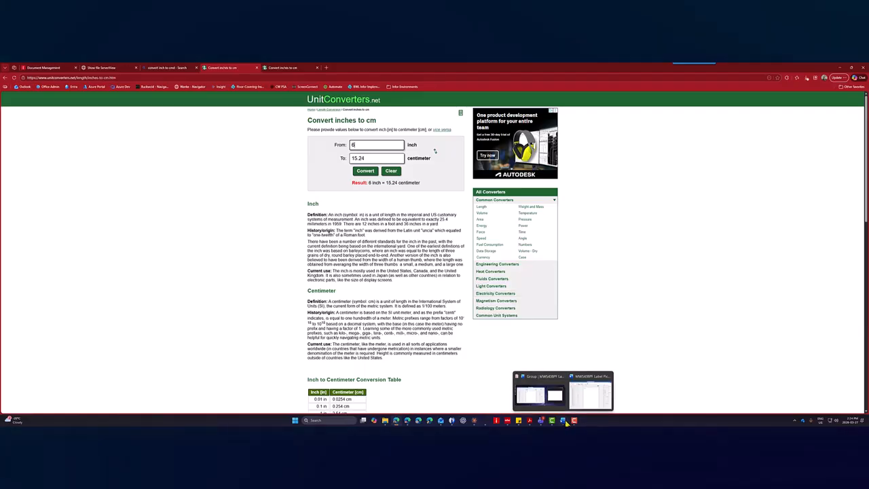
click(540, 394)
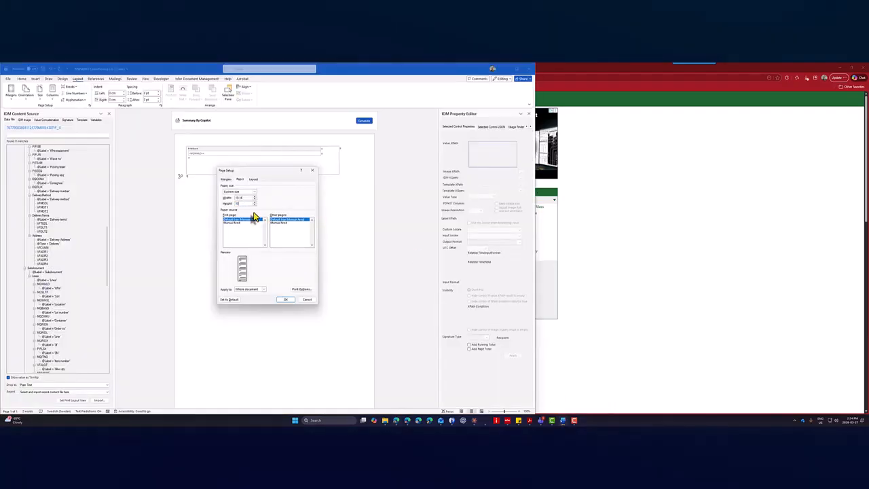
key(Return)
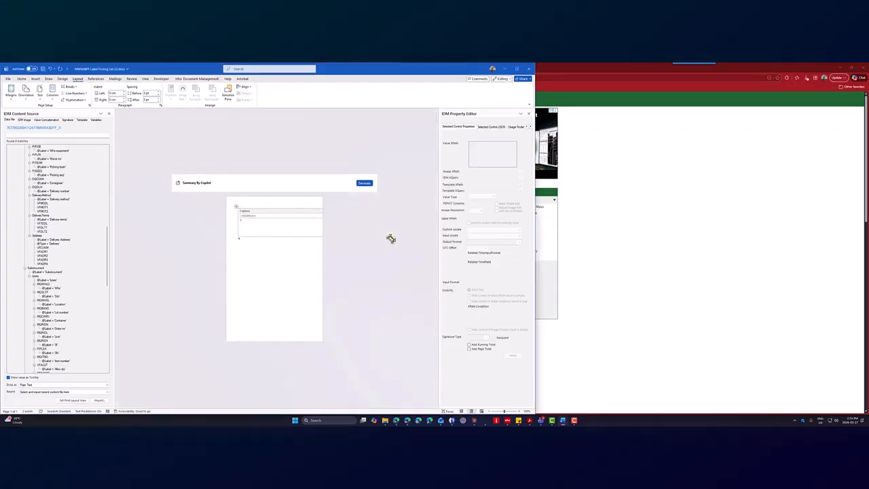
Narrow the outer table toward the page's right edge, and set all four page margins to 0.1 cm.
drag(391, 238, 321, 236)
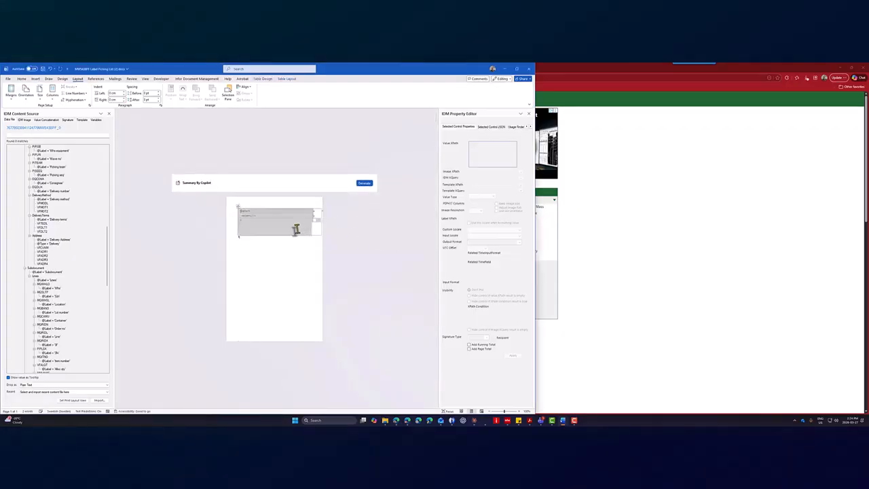
click(11, 99)
click(32, 233)
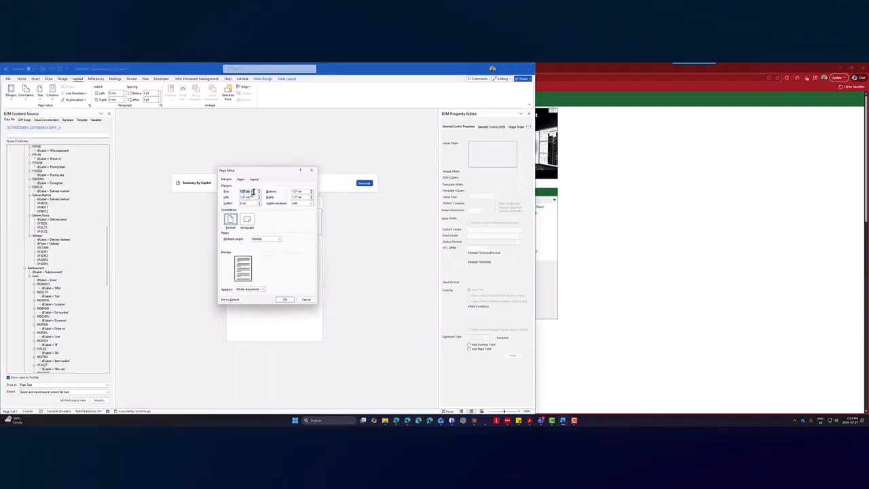
click(251, 198)
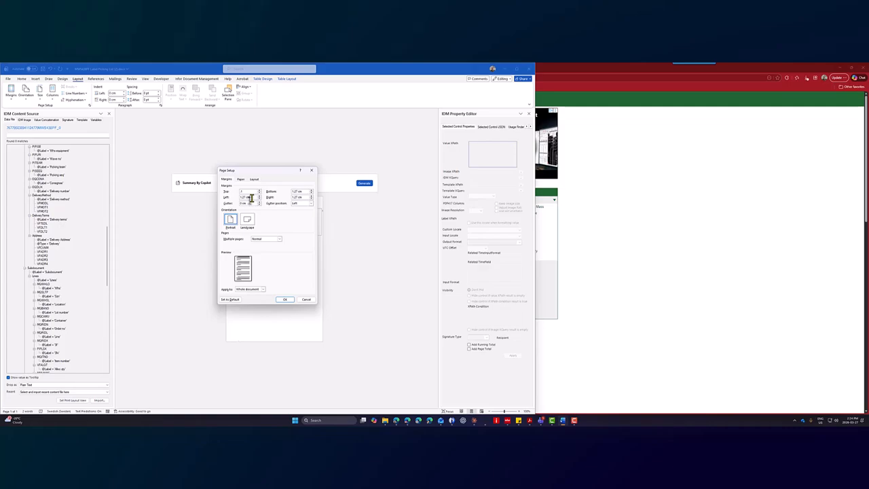
click(303, 192)
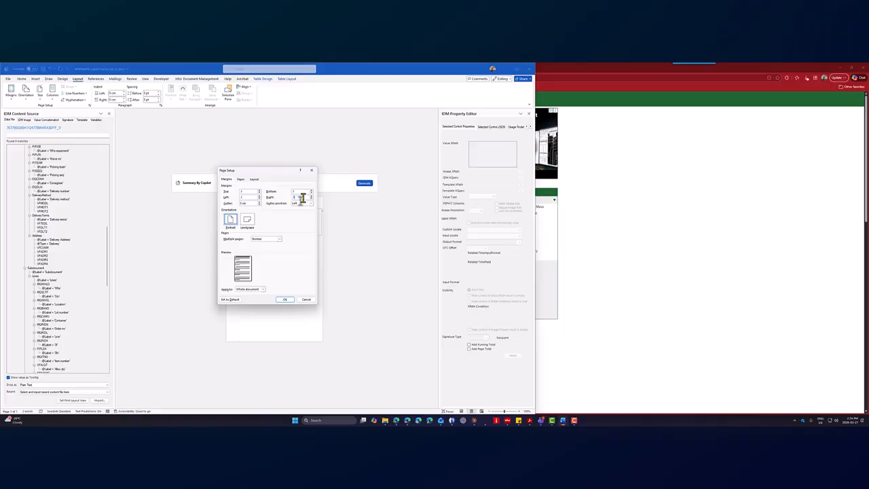
click(284, 300)
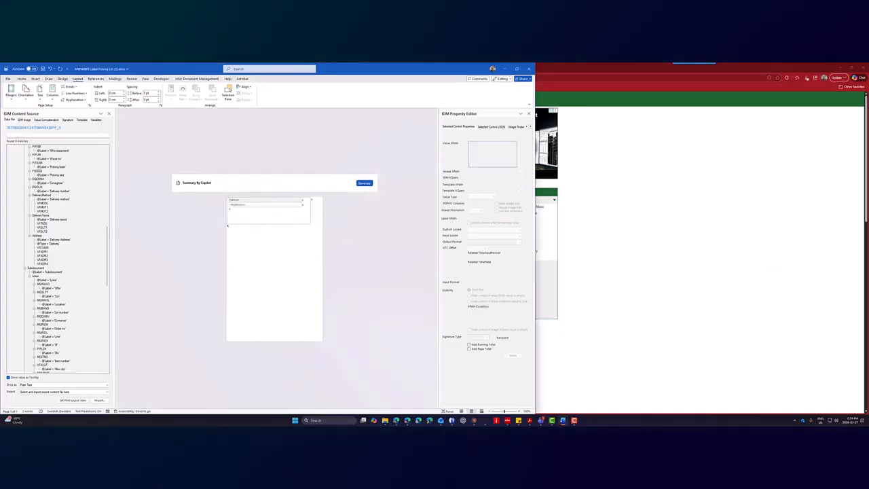
Bring up the earlier preview in Acrobat beside Word, and generate a new test PDF of the template from the selected data XML file.
click(530, 421)
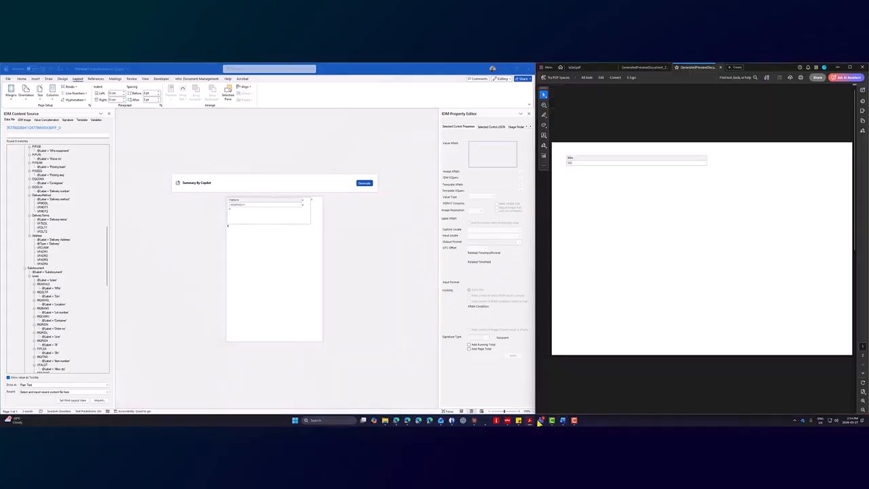
click(202, 87)
click(201, 79)
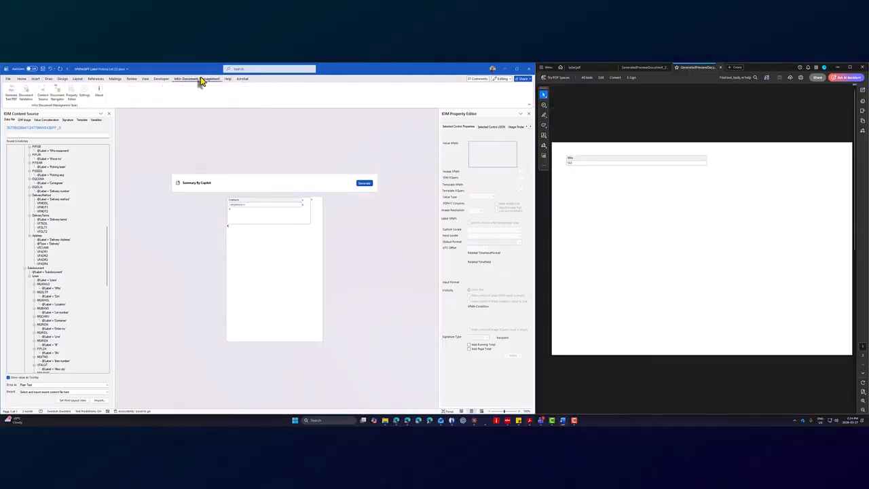
click(11, 94)
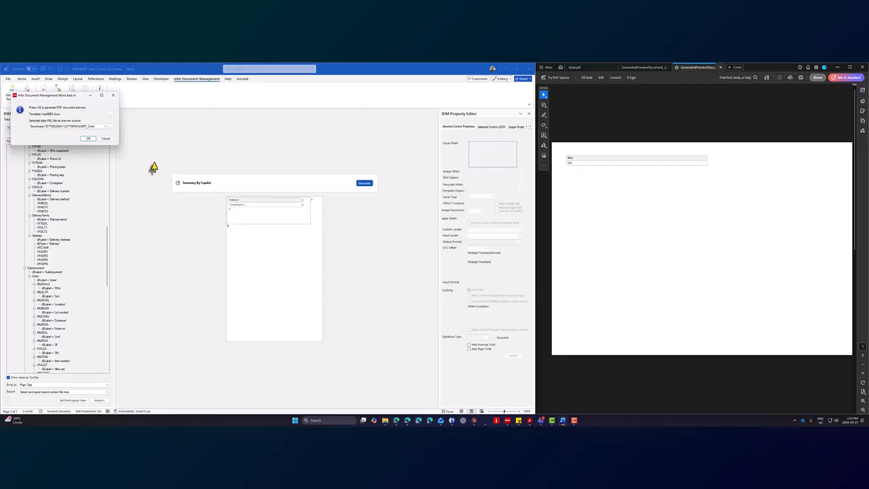
click(86, 138)
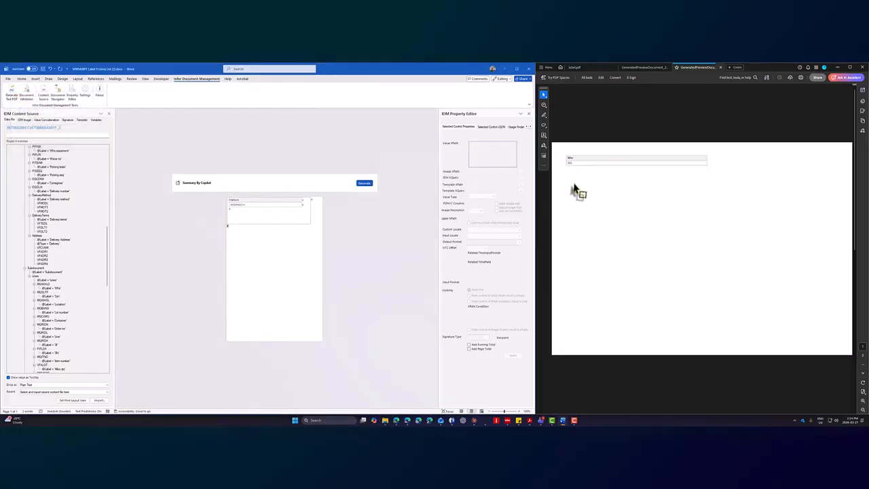
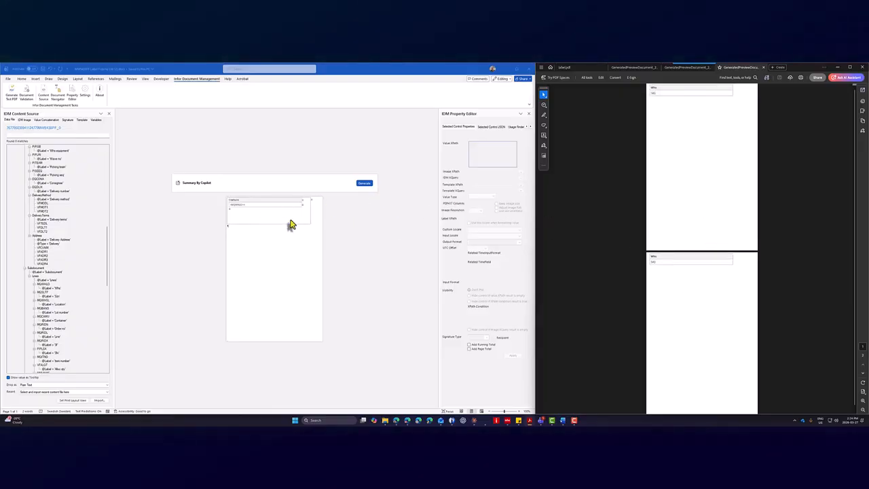
Insert a column to the right of the Whs column in the nested table, and narrow the Whs column to fit both inside the outer table.
click(518, 410)
click(519, 411)
click(519, 411)
click(519, 410)
click(518, 411)
click(519, 411)
click(519, 410)
click(519, 411)
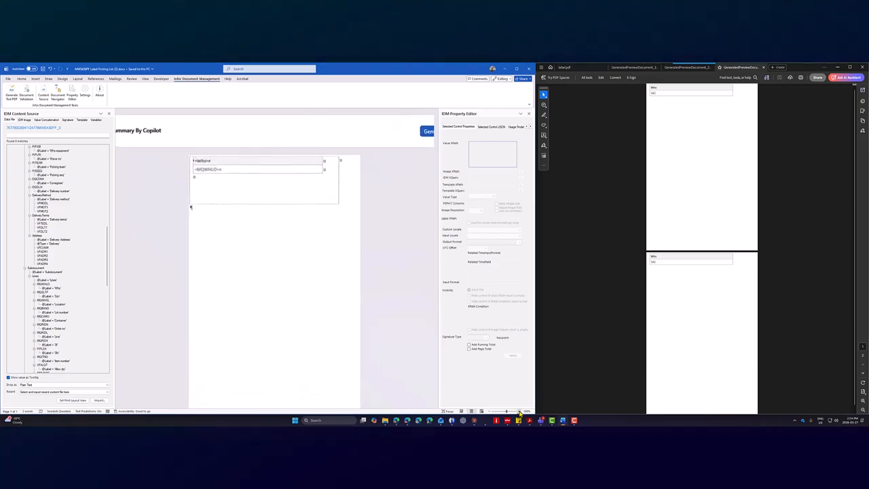
click(519, 411)
click(520, 412)
click(520, 412)
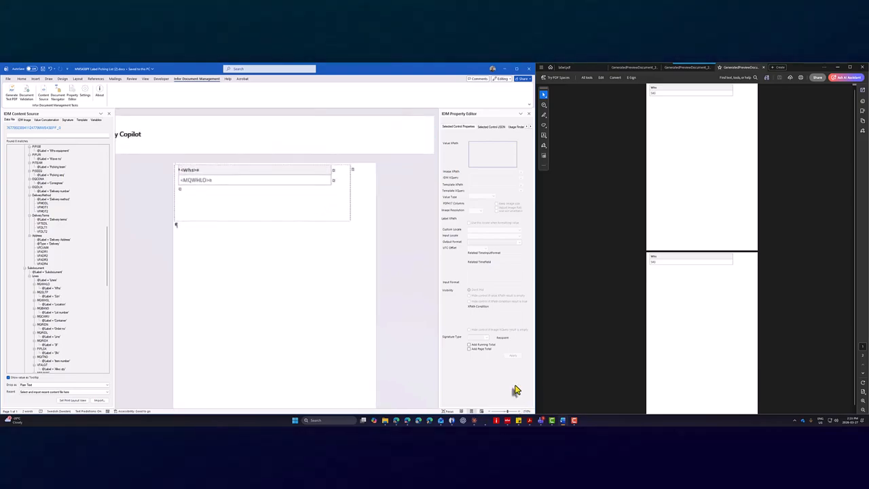
click(179, 171)
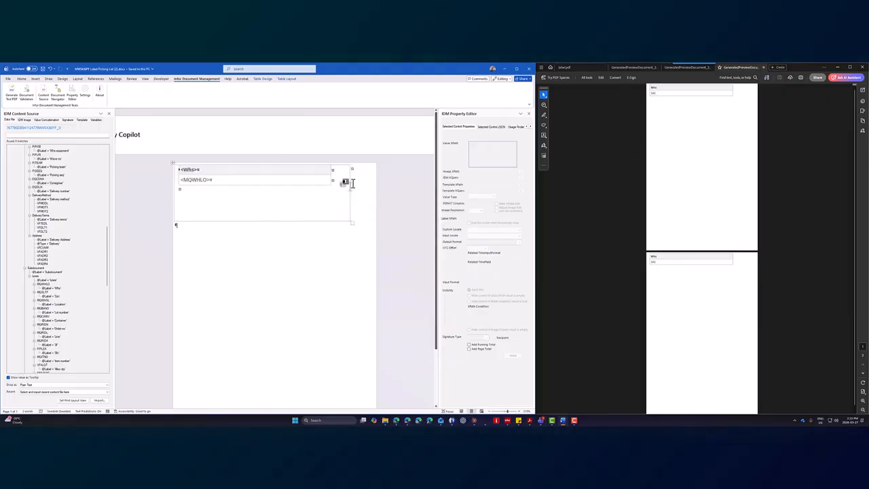
click(239, 182)
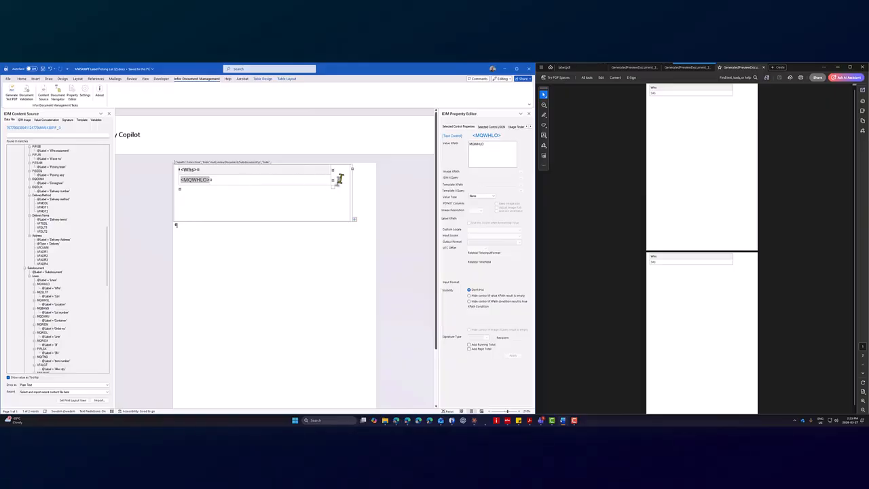
right_click(295, 171)
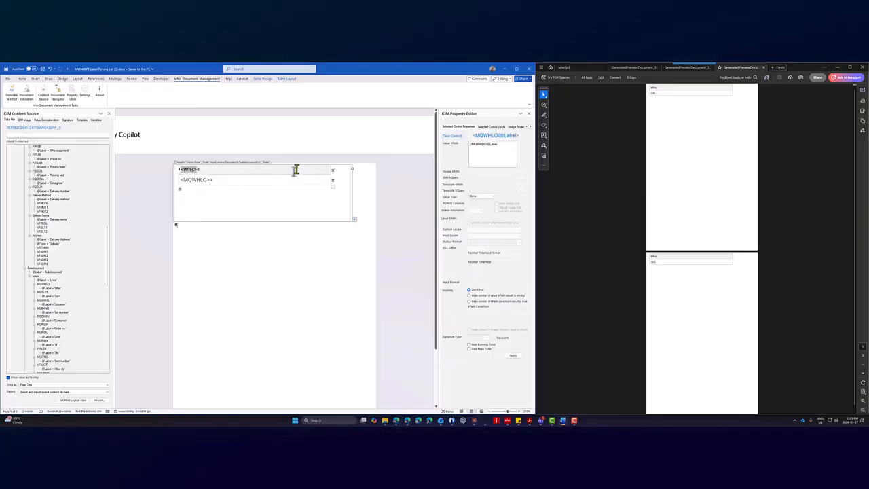
mouse_move(351, 272)
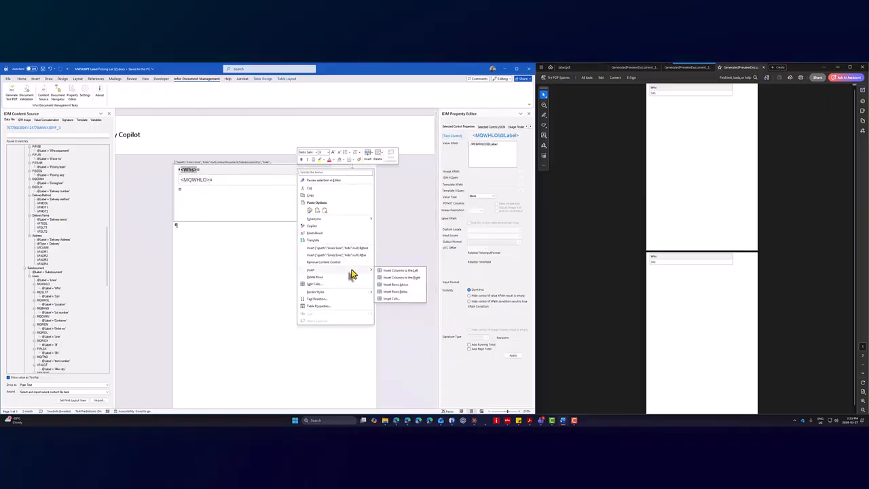
click(388, 278)
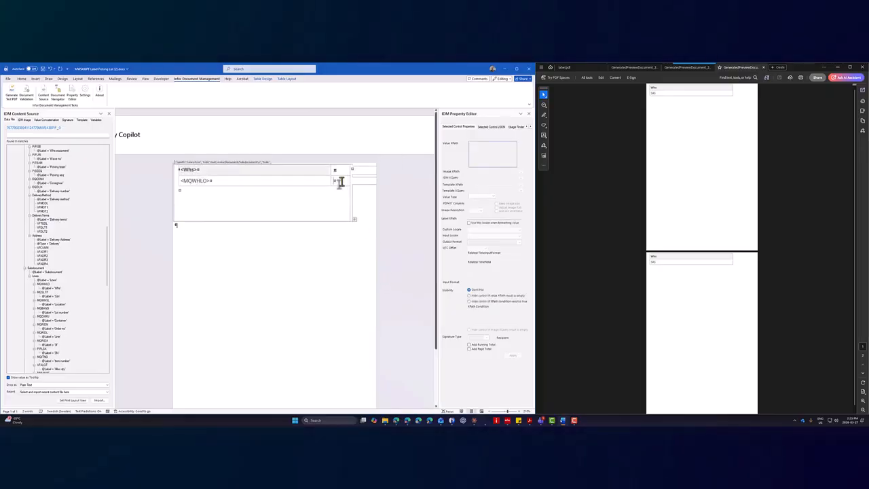
drag(330, 172, 220, 174)
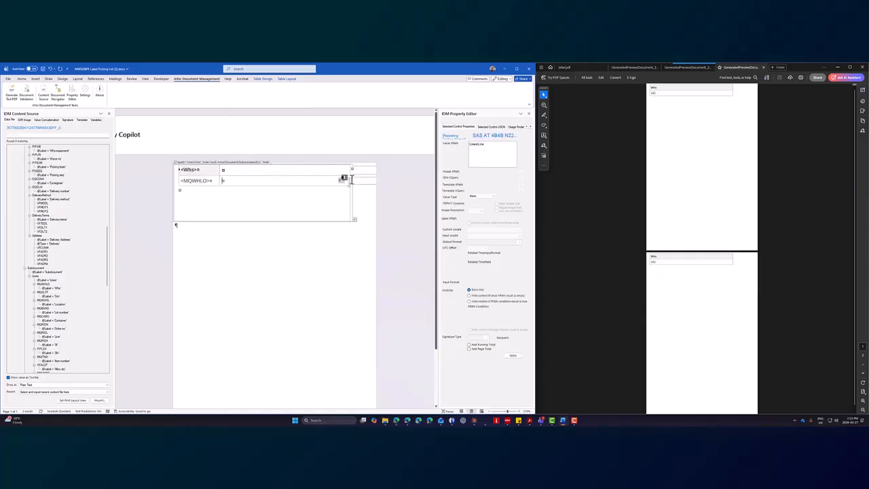
click(375, 174)
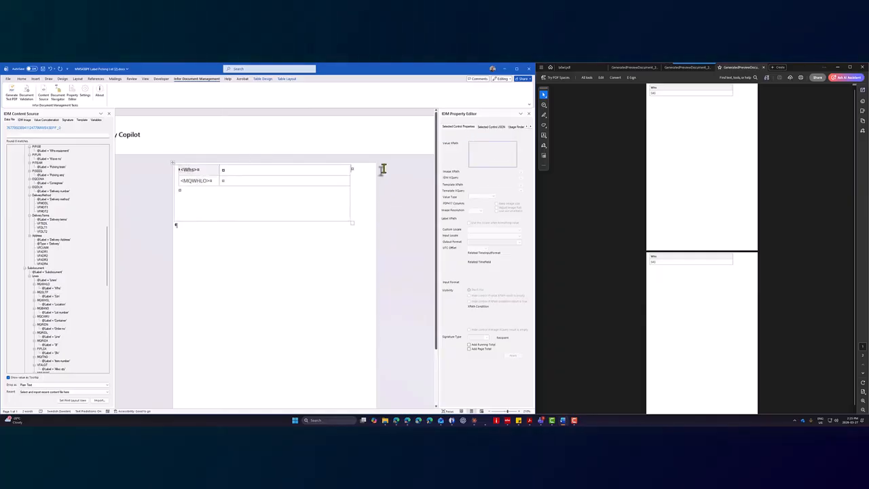
Insert the MQWHSL field from the first Line node into the empty table cell beside MQWHLO.
click(233, 181)
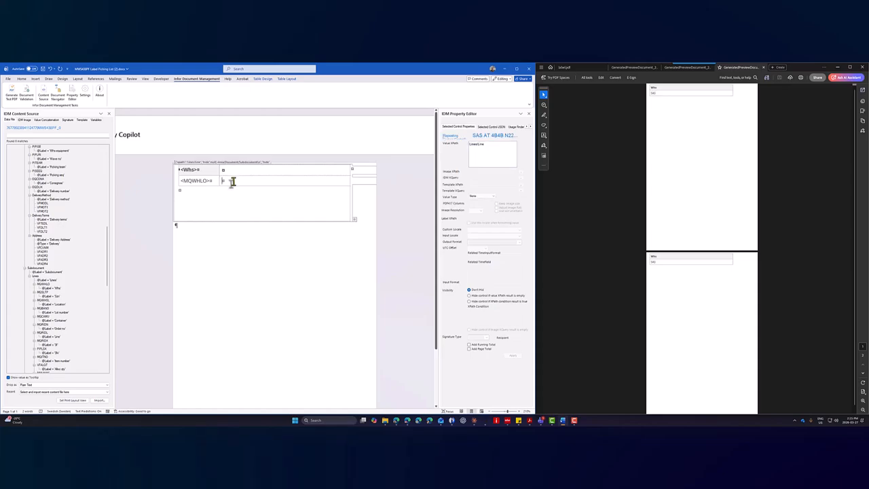
scroll(53, 287, down, 5)
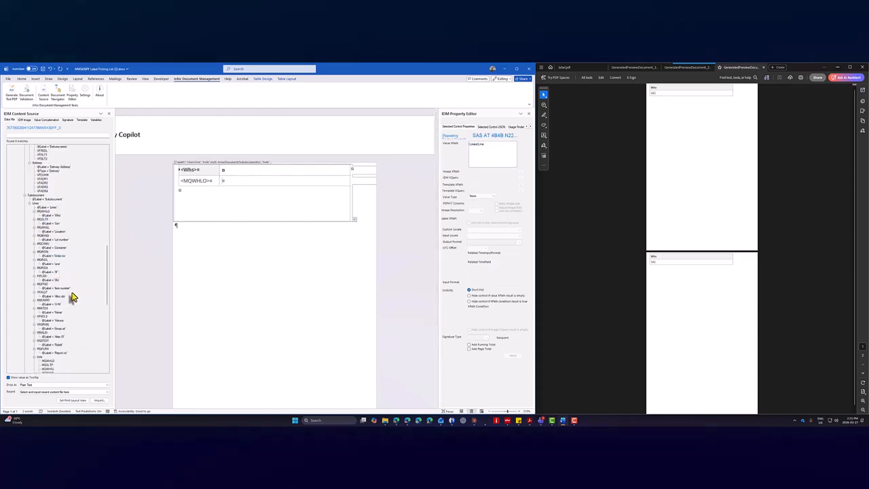
scroll(76, 261, down, 7)
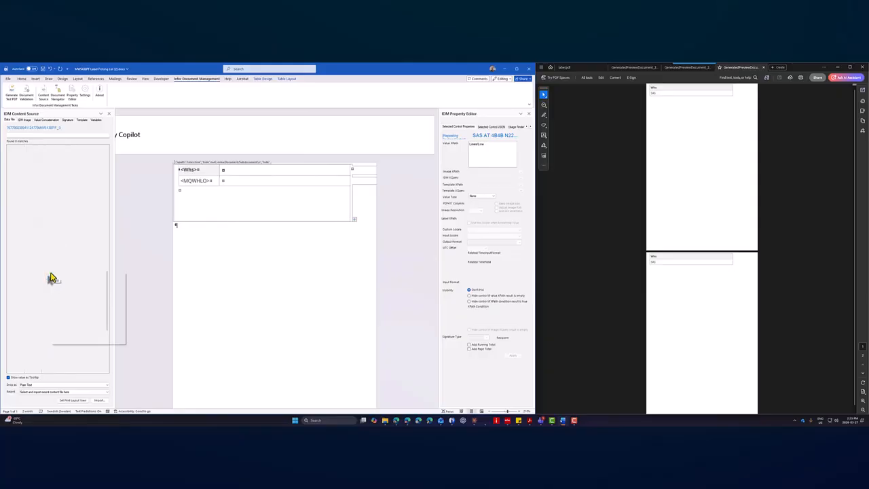
right_click(53, 277)
click(75, 279)
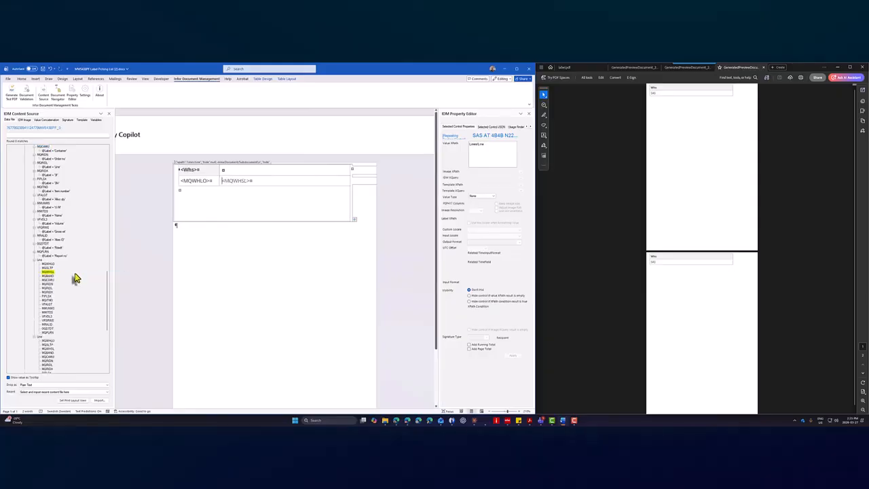
Shorten the MQWHSL control's value XPath to the relative path MQWHSL, apply it, and compare it with the MQWHLO control.
click(239, 182)
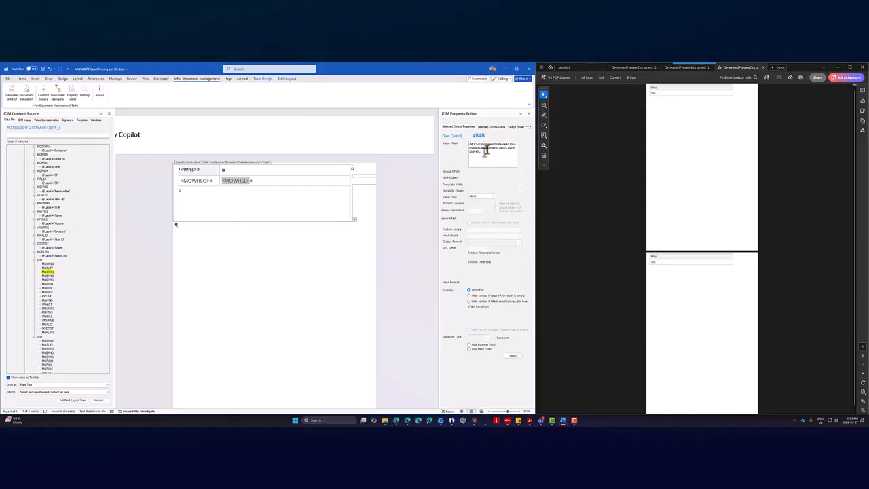
drag(470, 144, 468, 146)
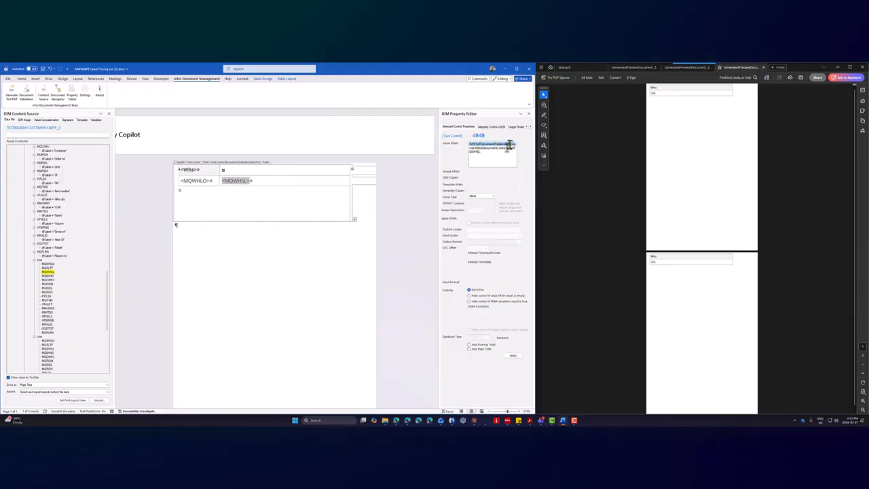
drag(512, 149, 469, 146)
key(BackSpace)
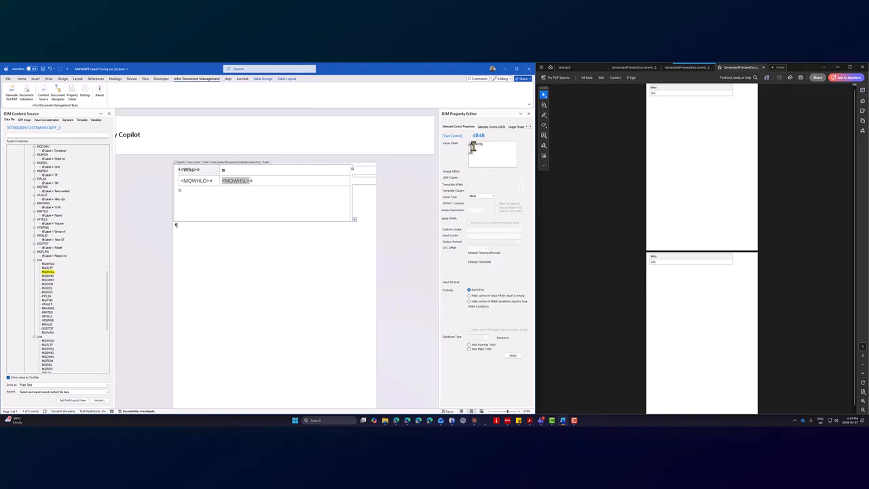
click(512, 356)
click(195, 181)
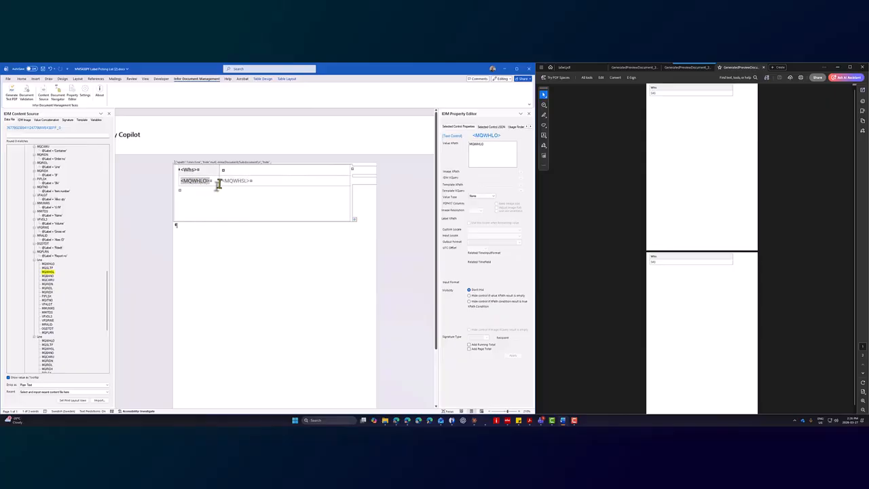
click(237, 180)
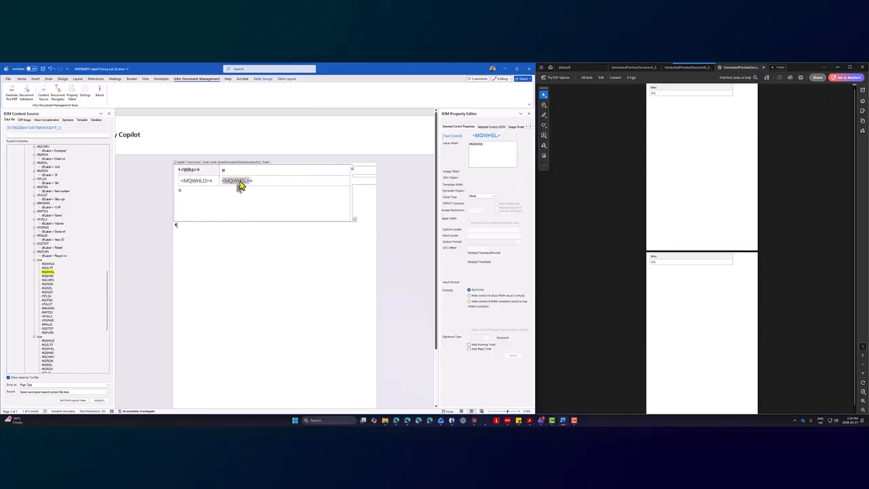
Generate a test PDF of the label template with the selected XML data file.
click(13, 93)
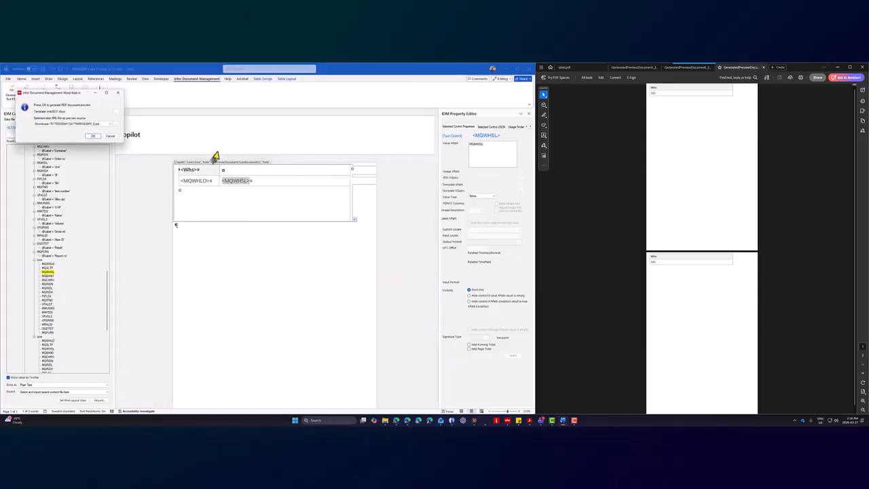
click(91, 138)
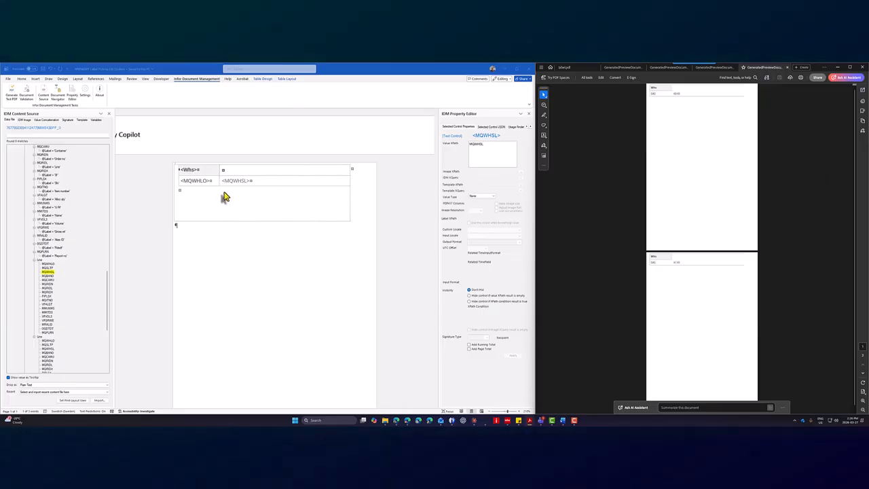
click(370, 195)
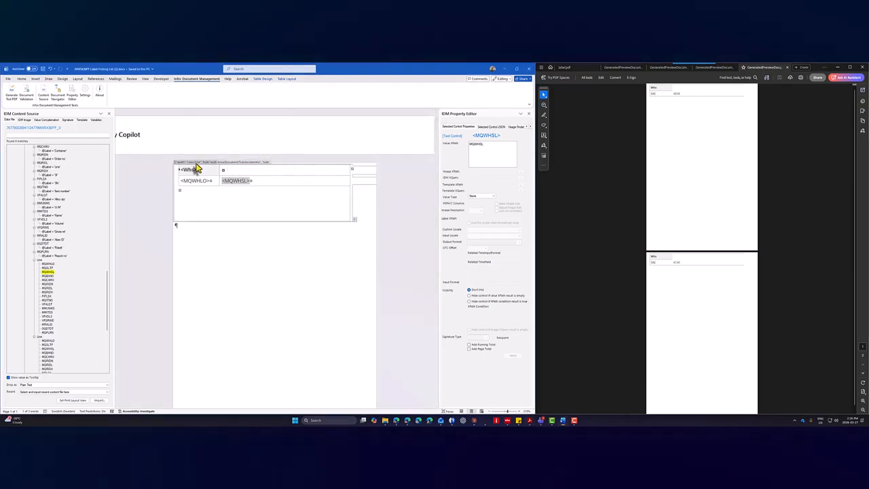
Examine the value XPaths of the two nested repeating controls around the table and the Subdocument structure they refer to.
click(238, 163)
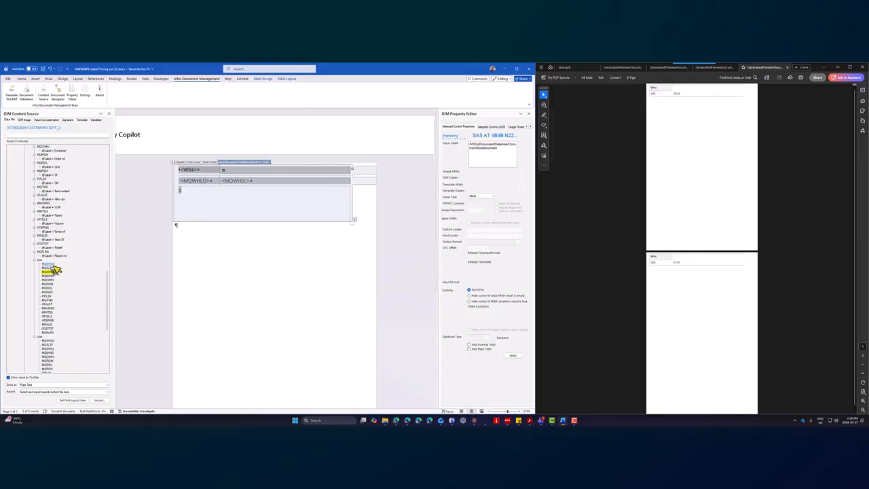
scroll(53, 266, up, 5)
mouse_move(33, 221)
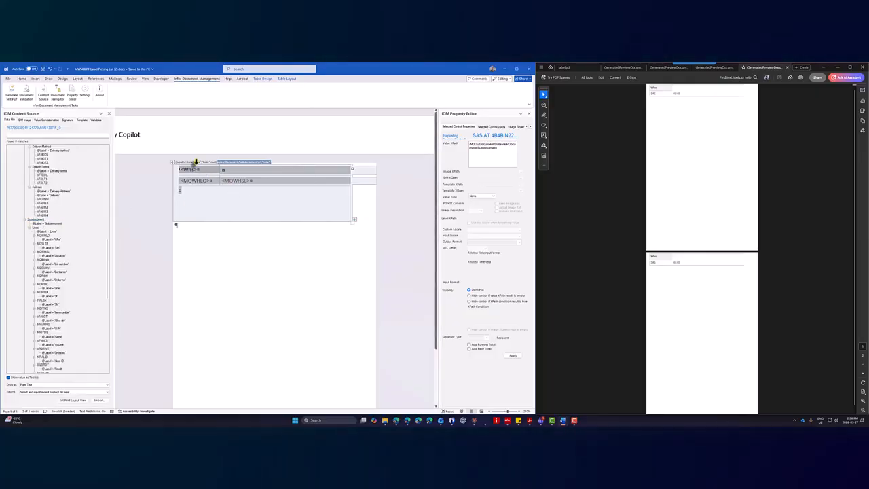
click(195, 168)
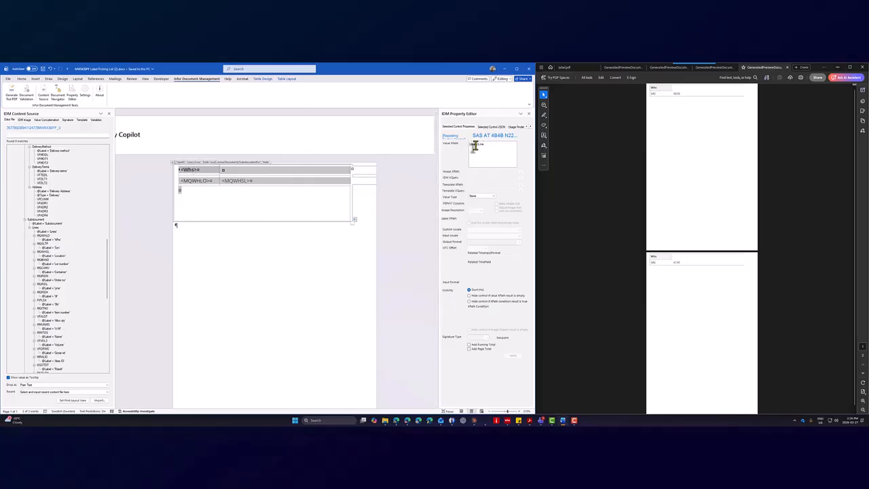
click(231, 162)
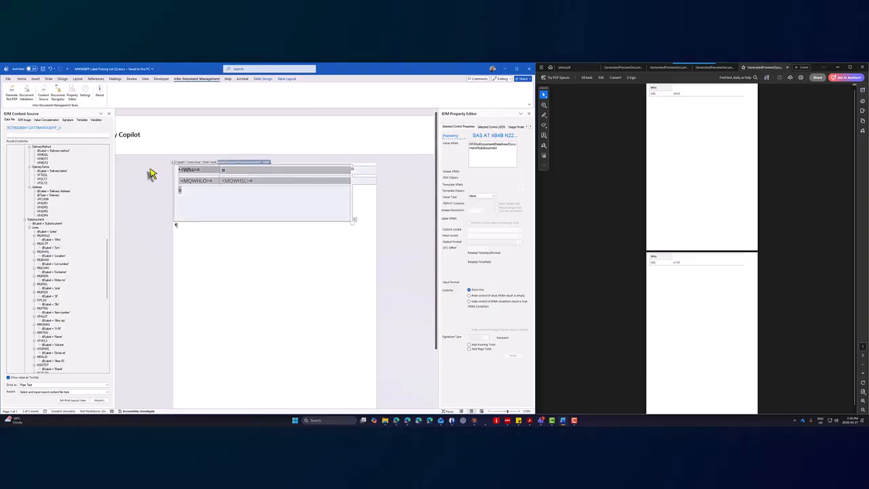
click(203, 163)
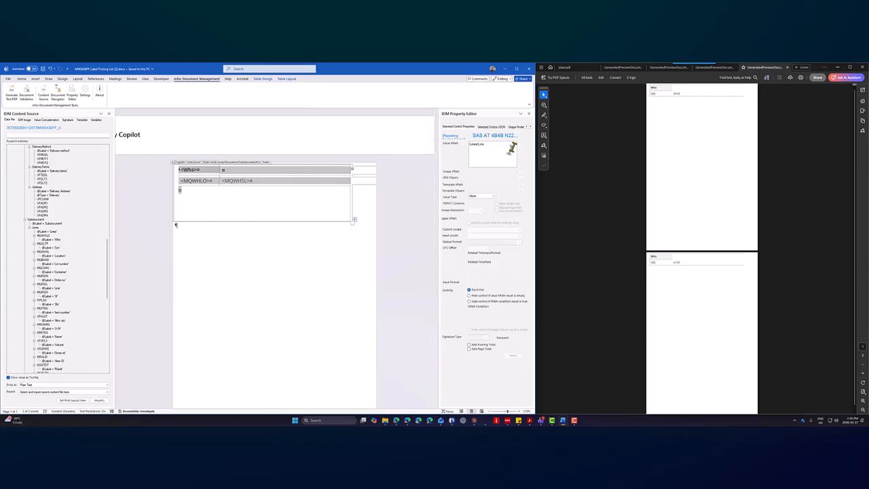
Examine the Lines and Line nodes in the data source and compare the relative XPaths of the MQWHLO and MQWHSL controls.
click(30, 231)
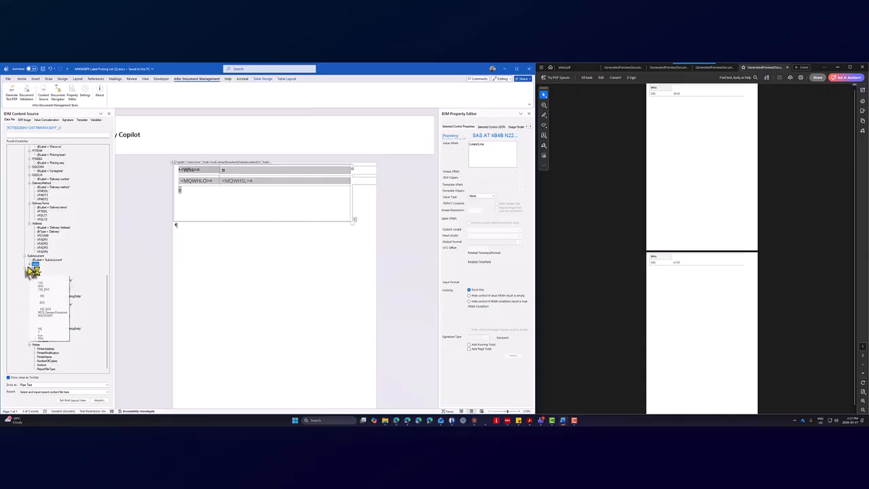
click(29, 267)
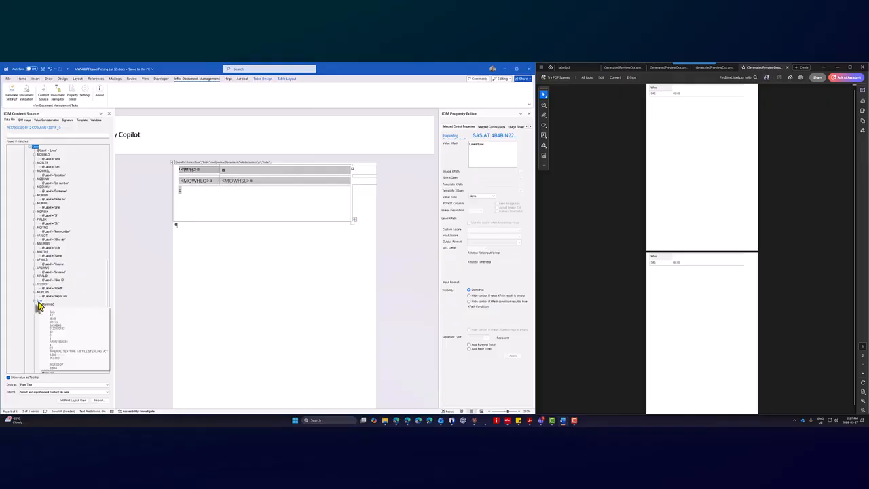
click(39, 304)
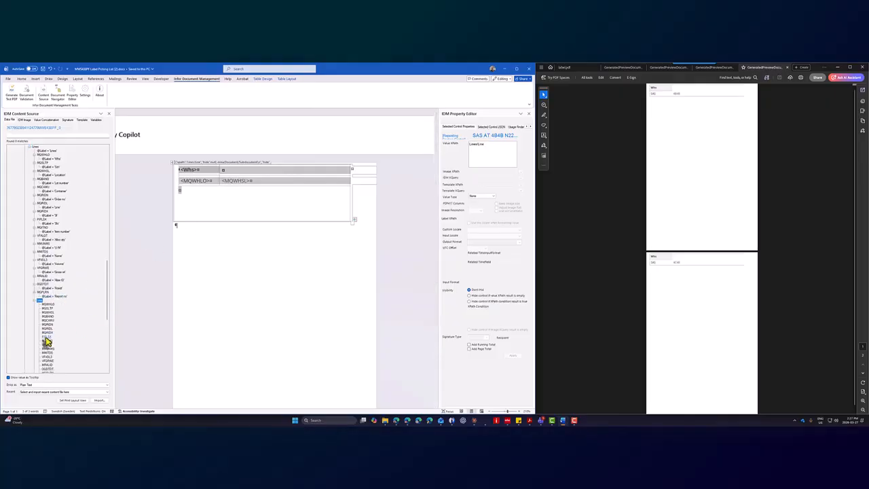
click(226, 194)
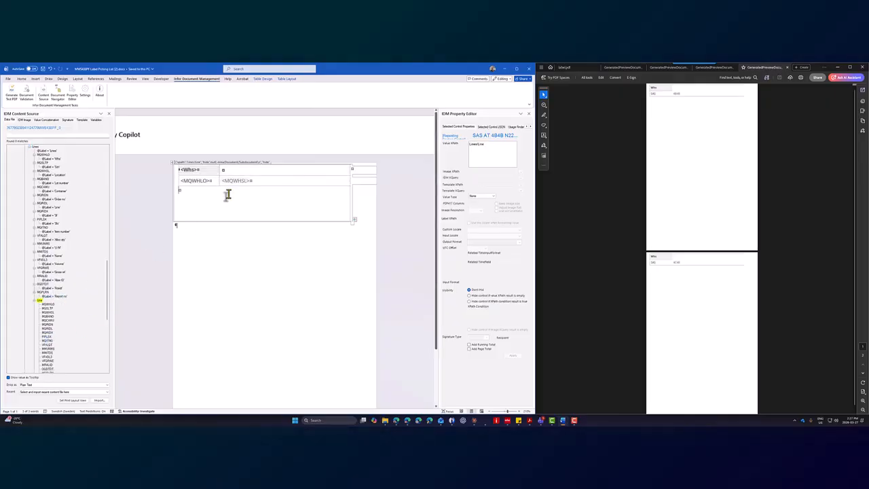
click(188, 182)
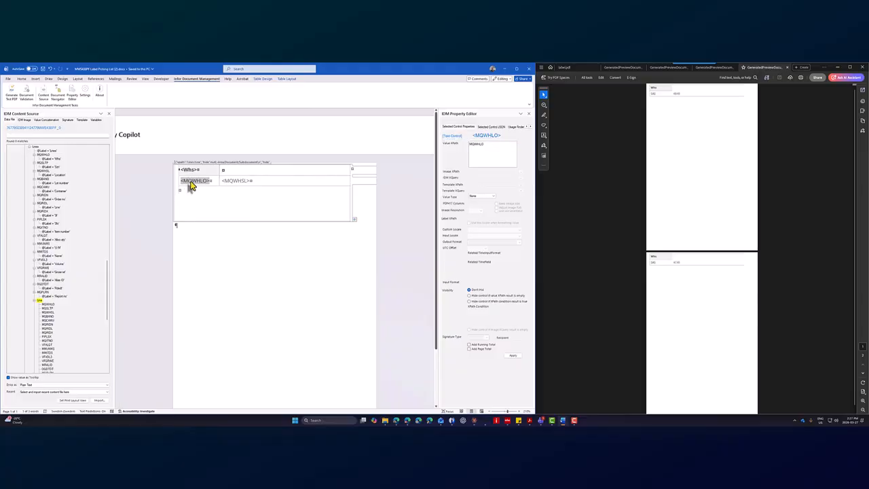
click(235, 181)
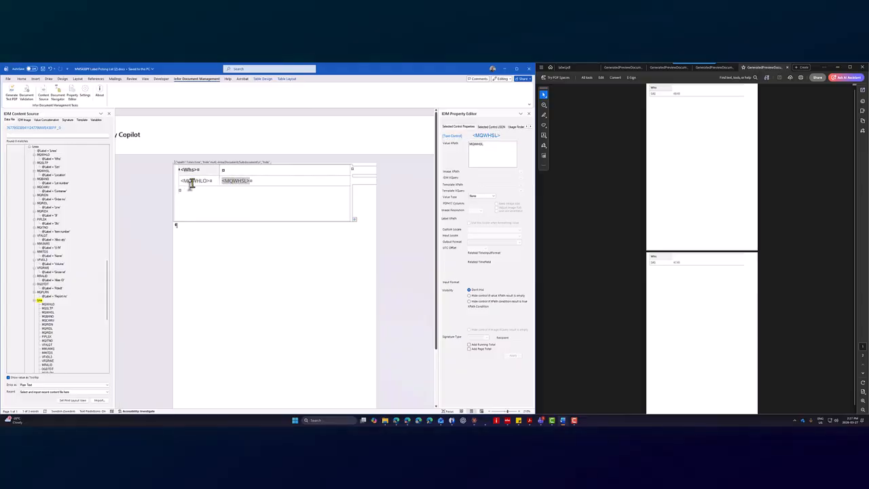
click(191, 184)
click(237, 181)
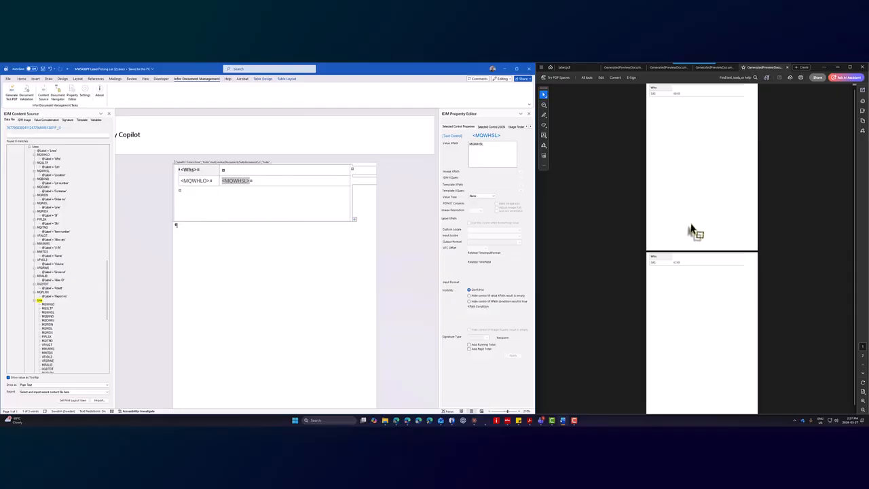
Turn off Page break before in the paragraph settings of the Whs label in the table's header row.
click(188, 169)
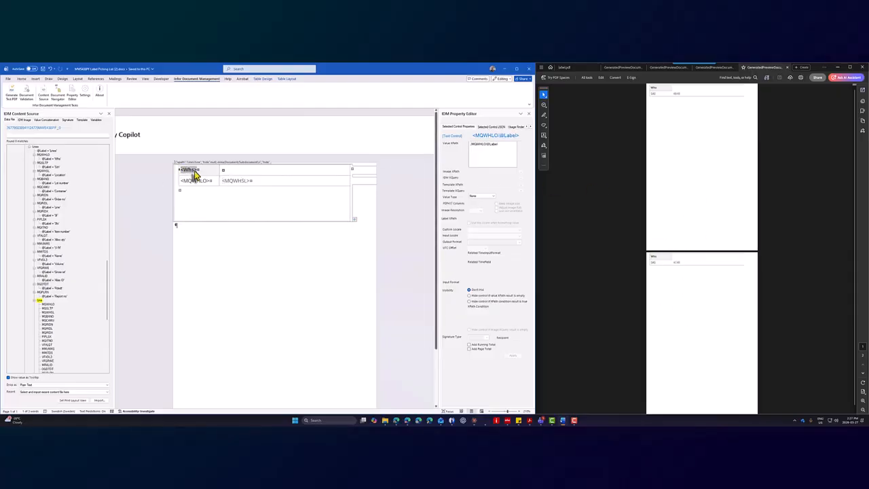
click(22, 78)
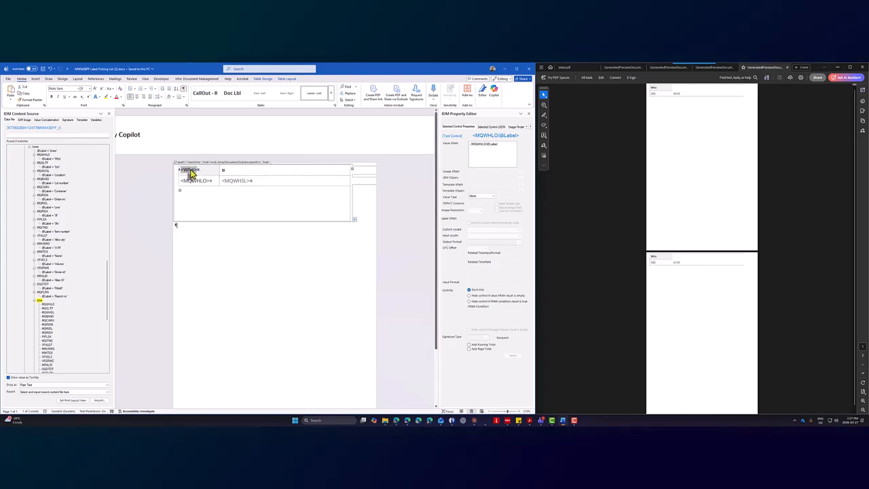
click(187, 107)
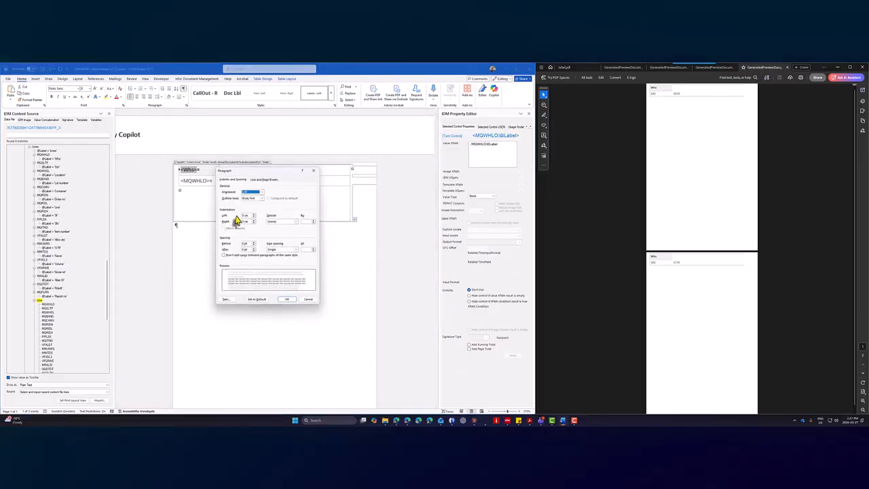
click(265, 180)
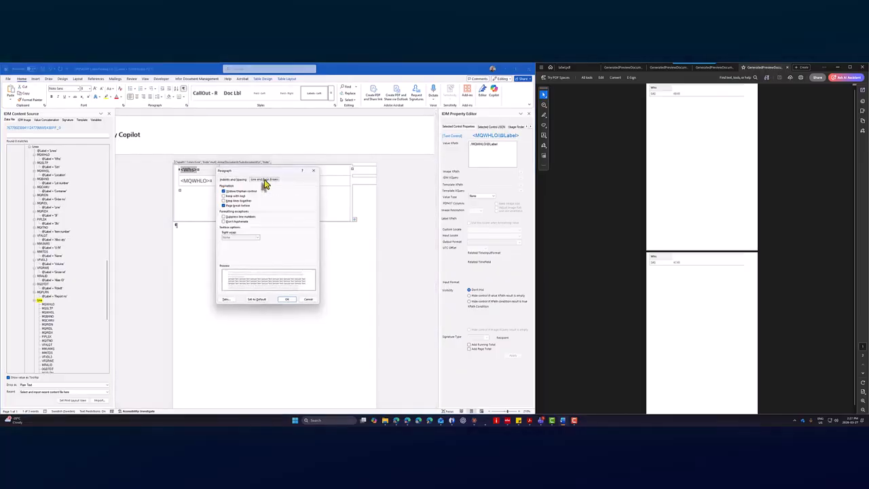
click(224, 207)
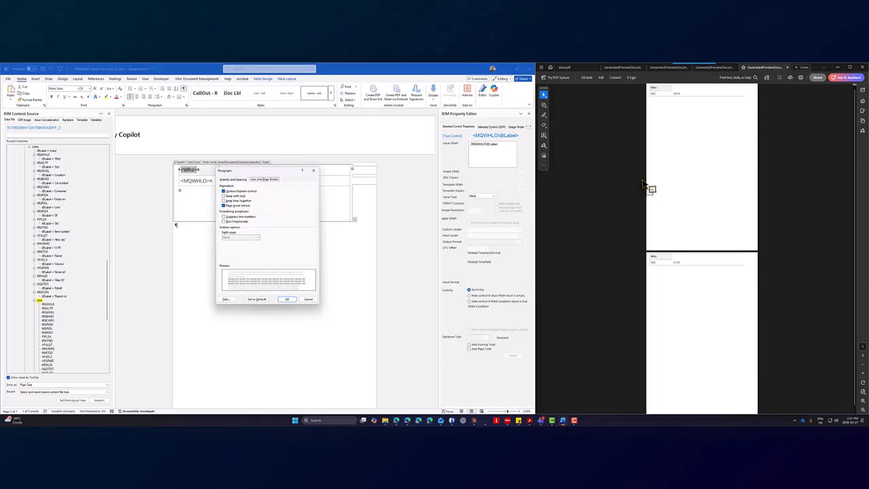
click(223, 205)
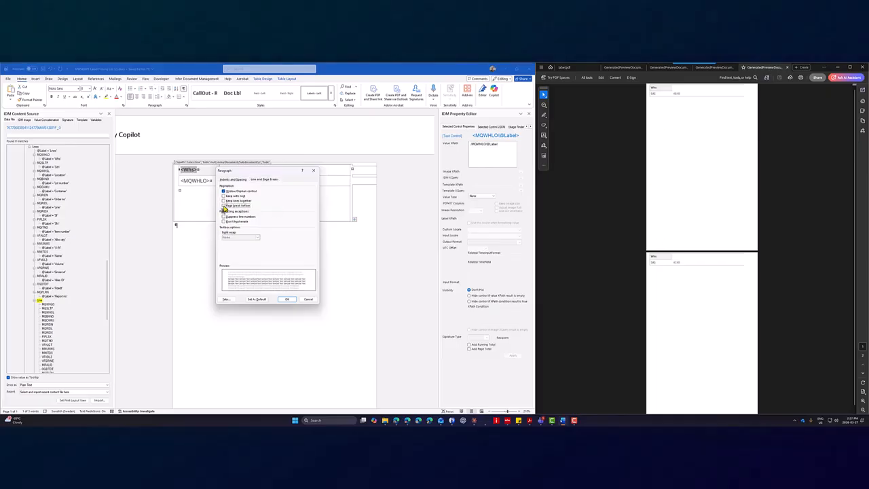
click(287, 299)
Generate a new test PDF to check how the label lines paginate without the page break.
click(196, 78)
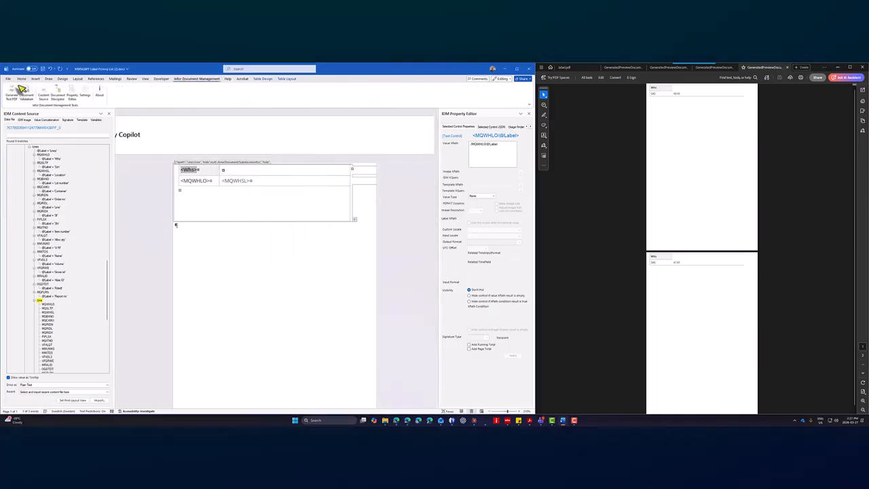
click(20, 89)
click(93, 133)
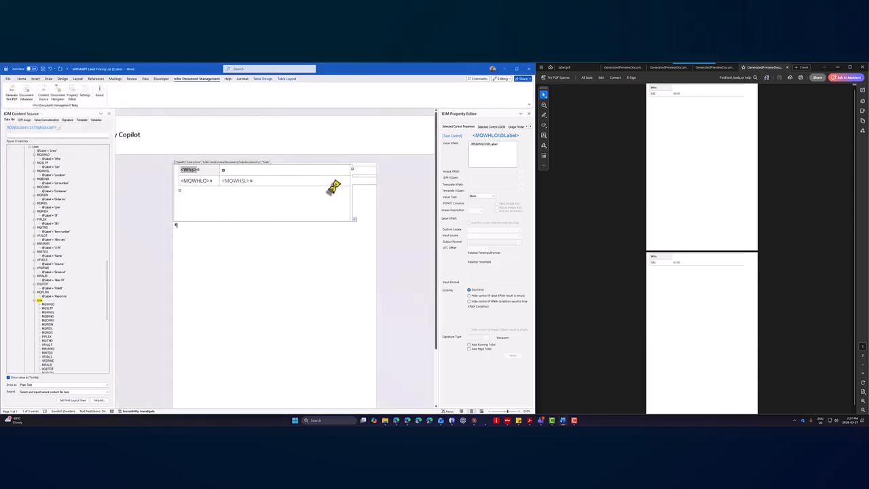
click(699, 173)
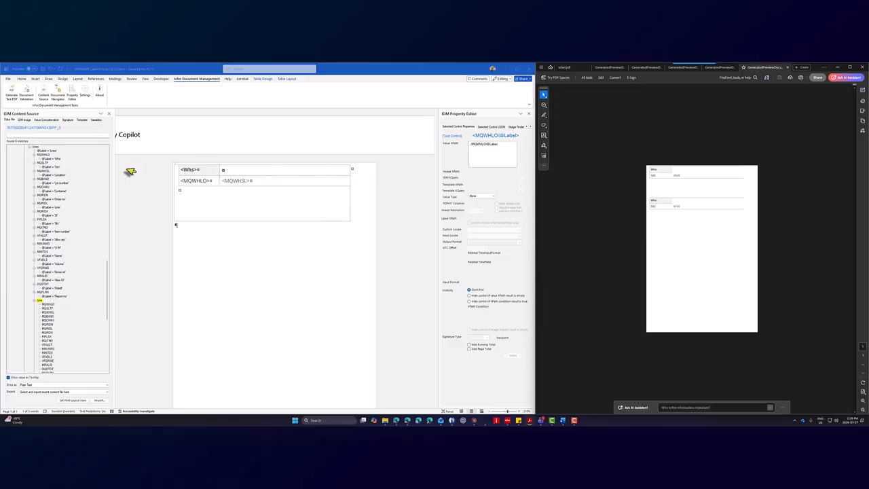
Turn on Page break before for the Whs label in the table's header row and generate a new test PDF.
click(188, 173)
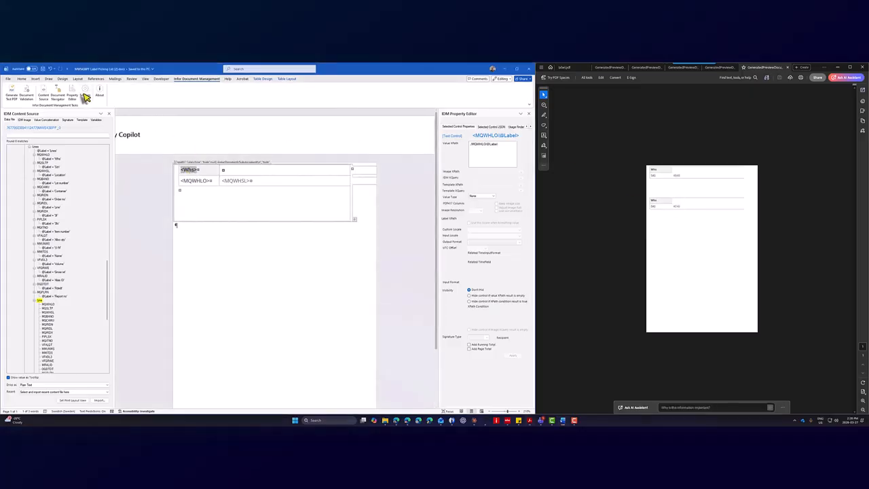
click(22, 78)
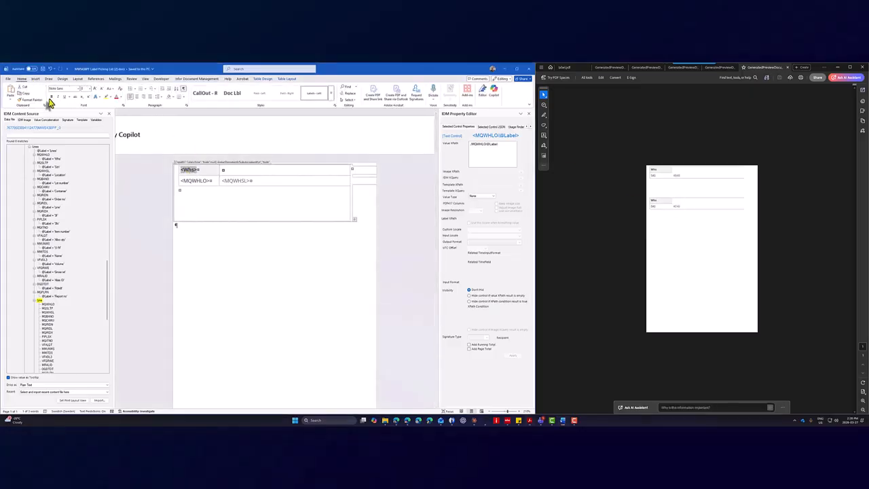
click(186, 106)
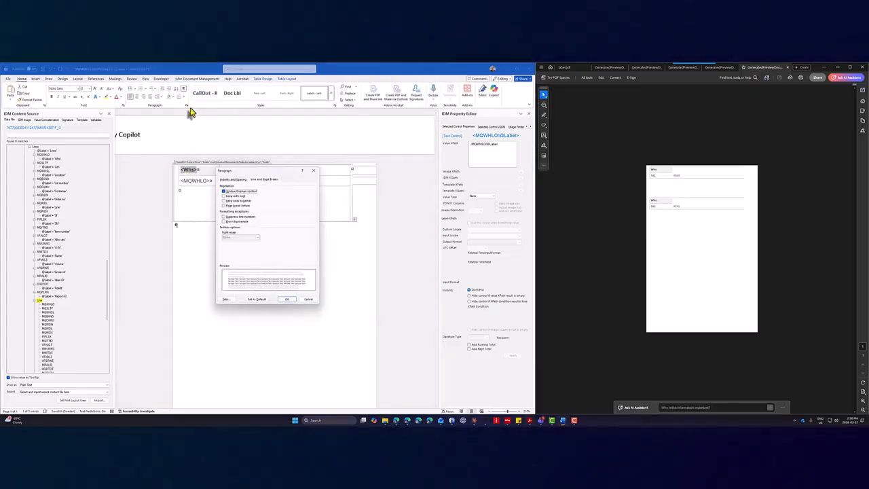
click(223, 206)
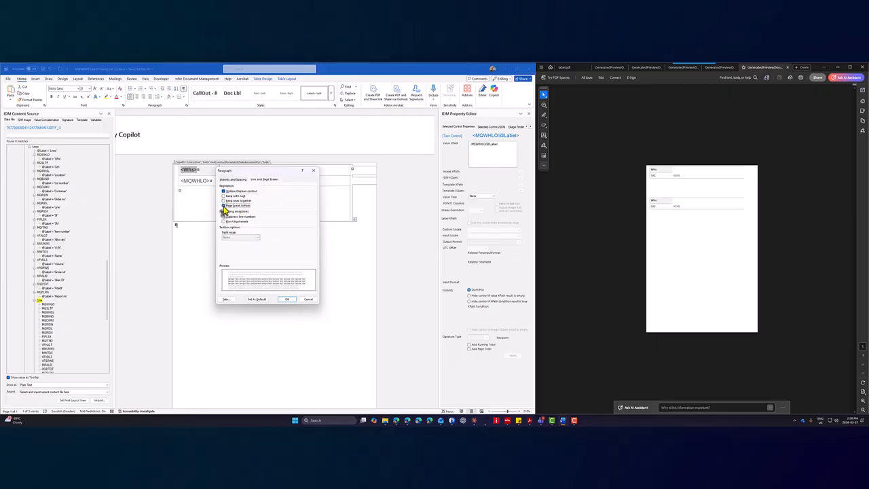
click(288, 300)
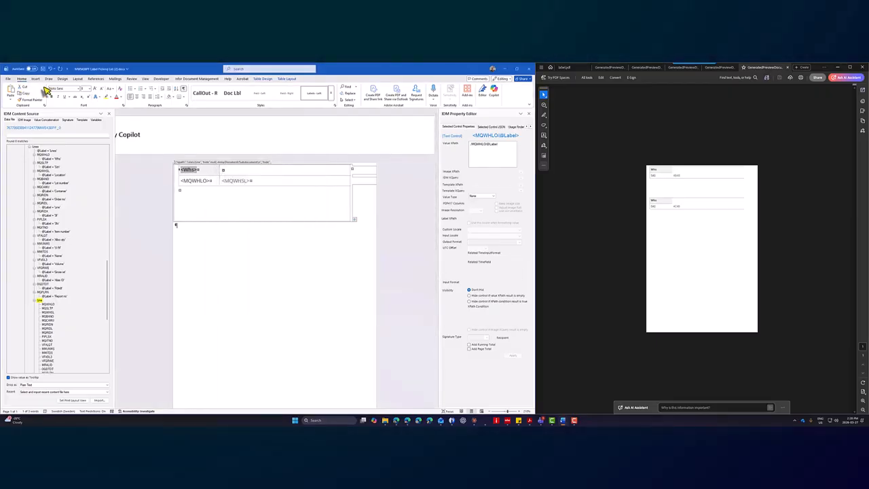
click(196, 79)
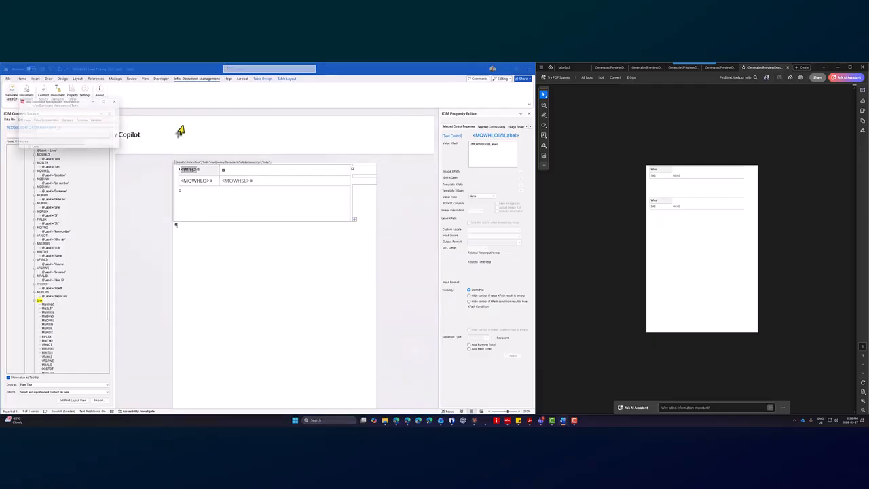
click(94, 144)
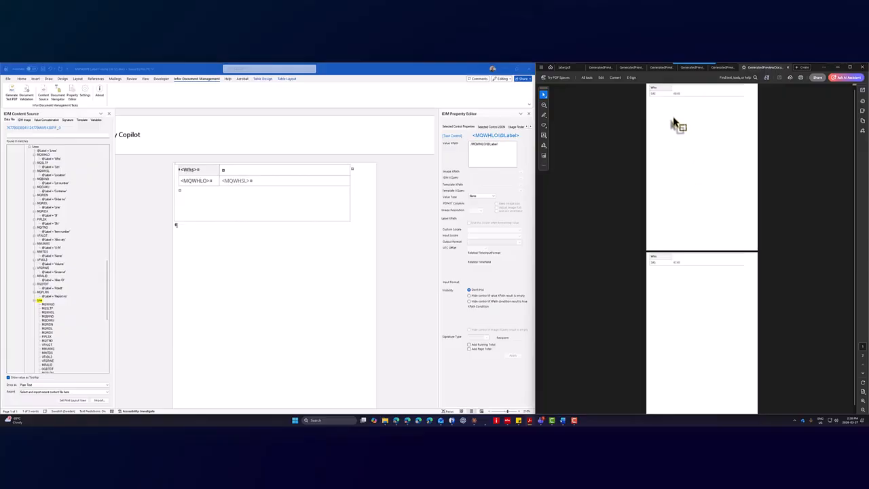
Widen the label table to nearly the full width of the page.
click(204, 170)
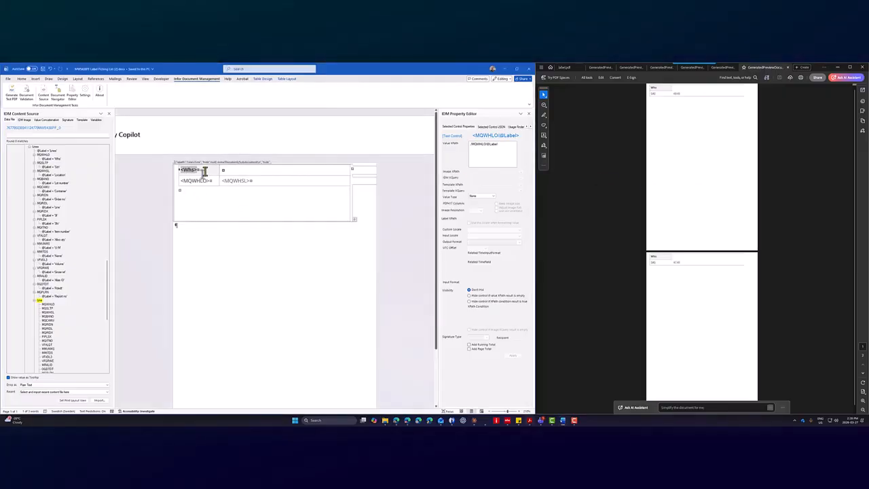
click(212, 188)
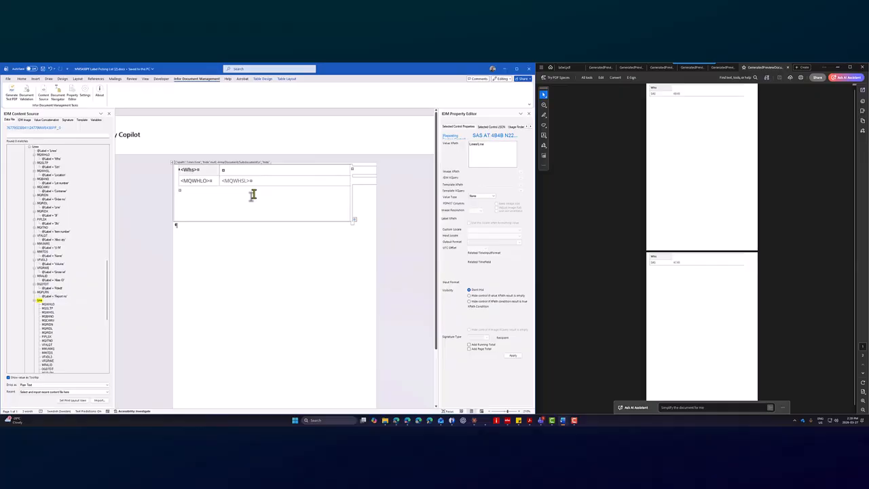
click(366, 210)
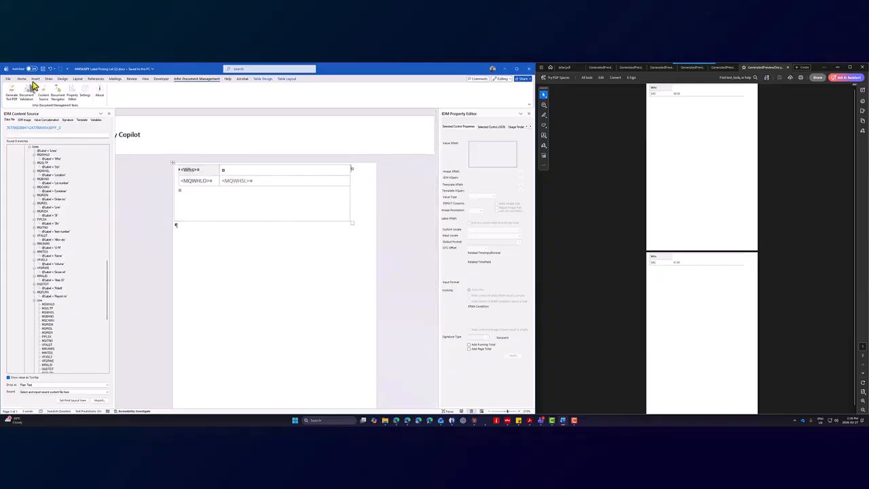
click(160, 80)
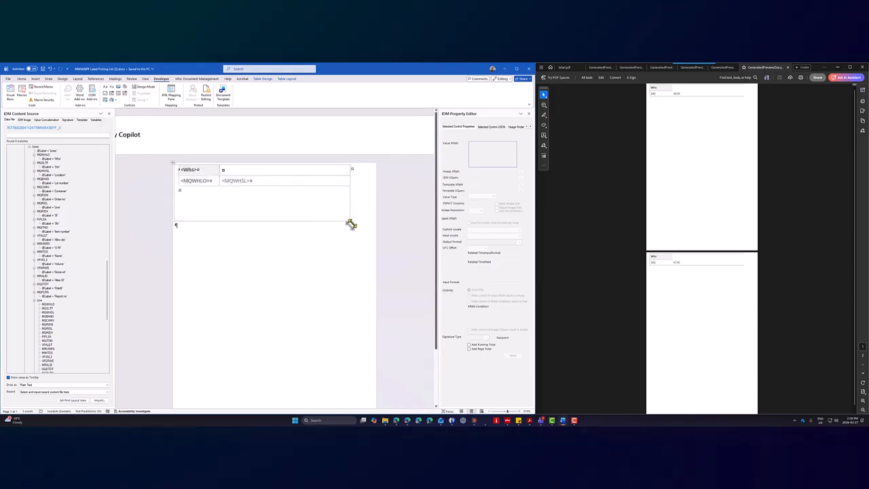
drag(351, 224, 368, 224)
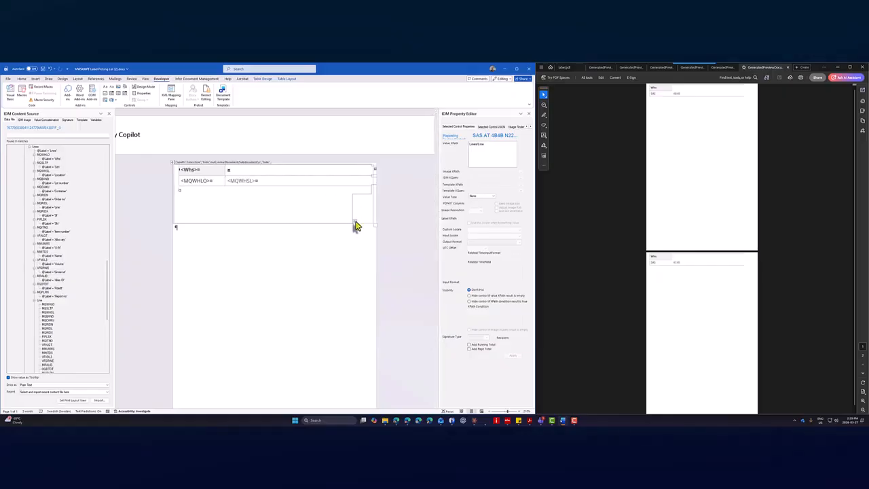
click(355, 223)
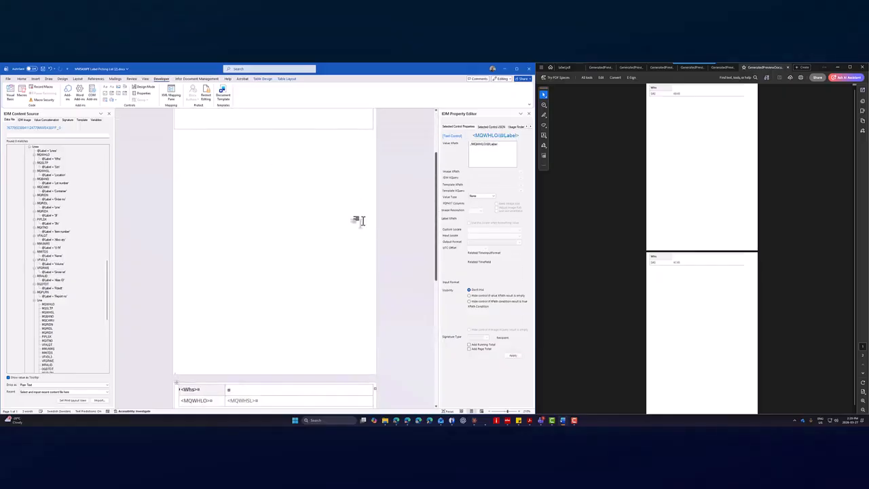
click(351, 254)
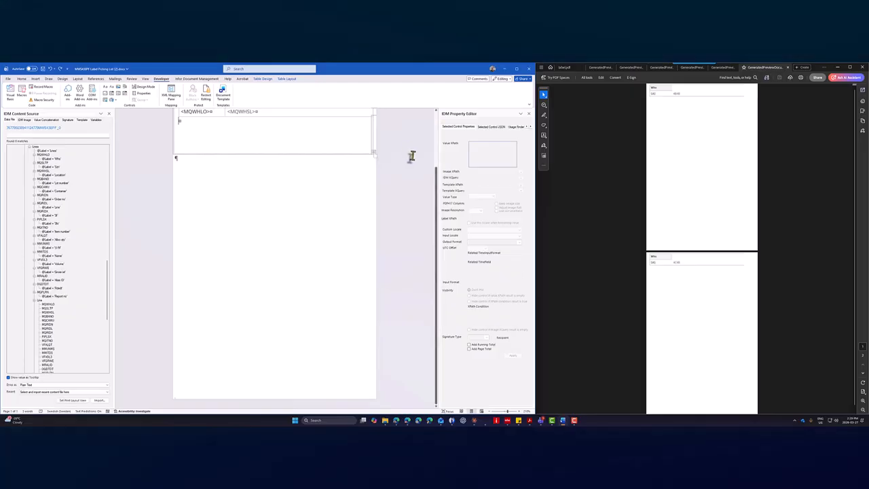
scroll(411, 163, up, 2)
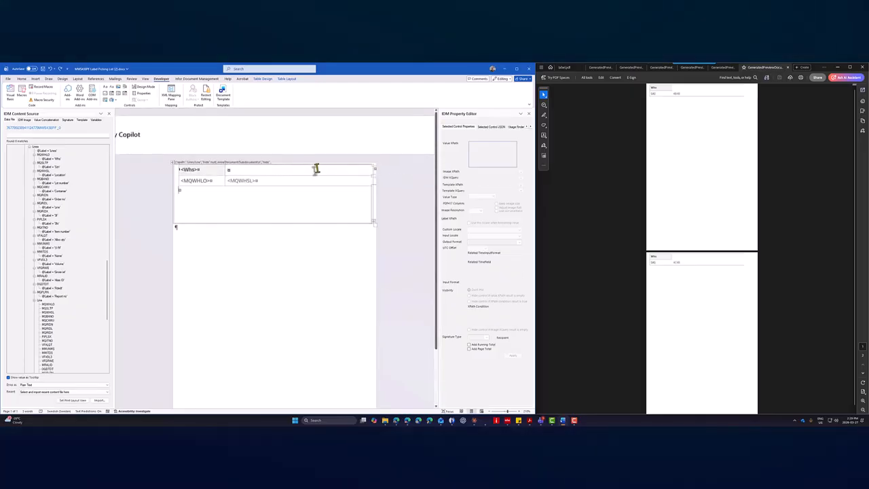
Toggle the table gridlines off and on again to check the cell boundaries of the label table.
click(372, 171)
click(358, 174)
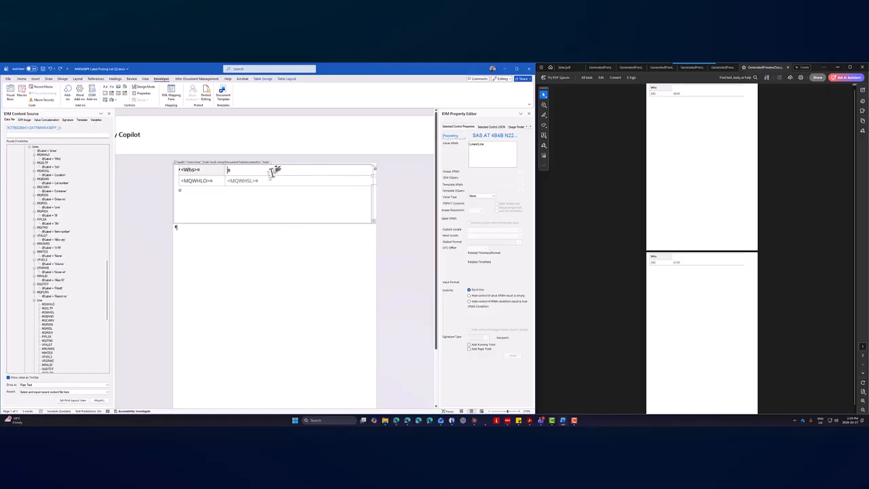
click(197, 171)
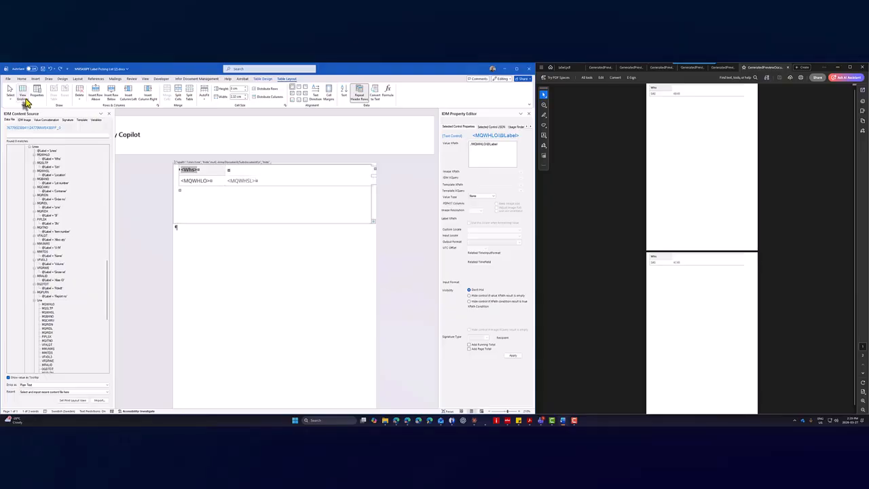
click(25, 98)
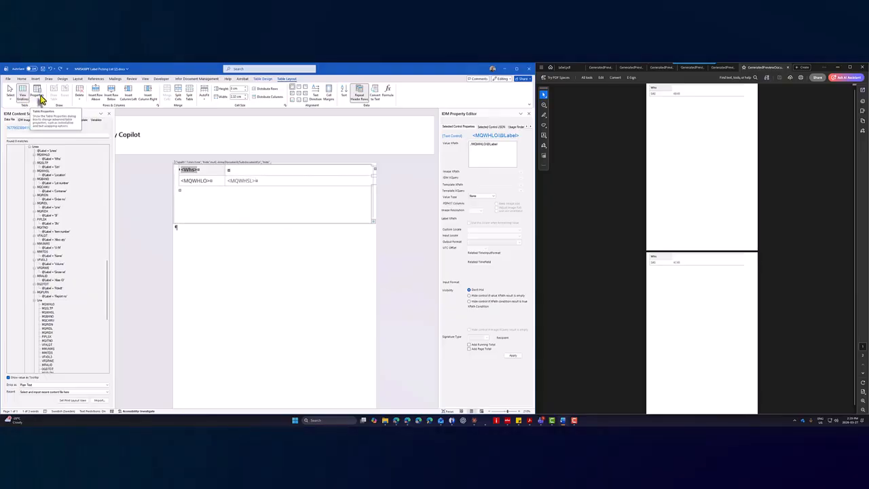
Compare the sample label in label.pdf with the latest generated preview of the template.
click(565, 67)
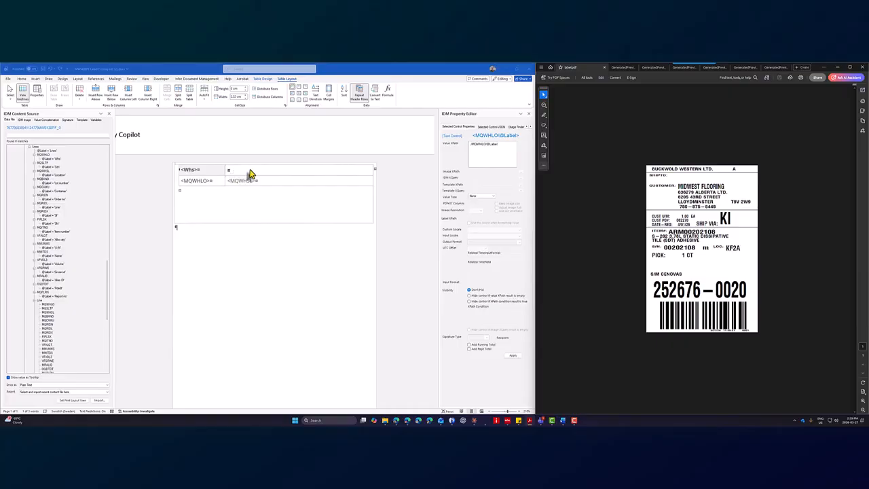
click(193, 172)
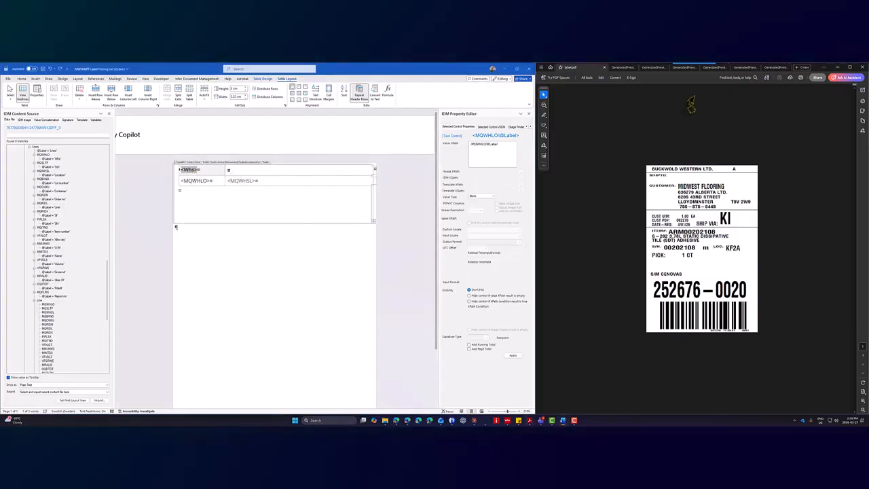
click(778, 68)
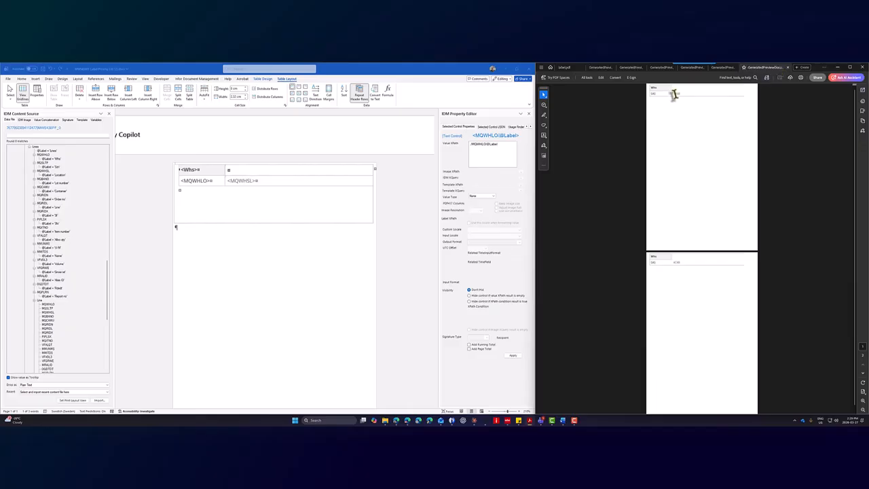
click(566, 68)
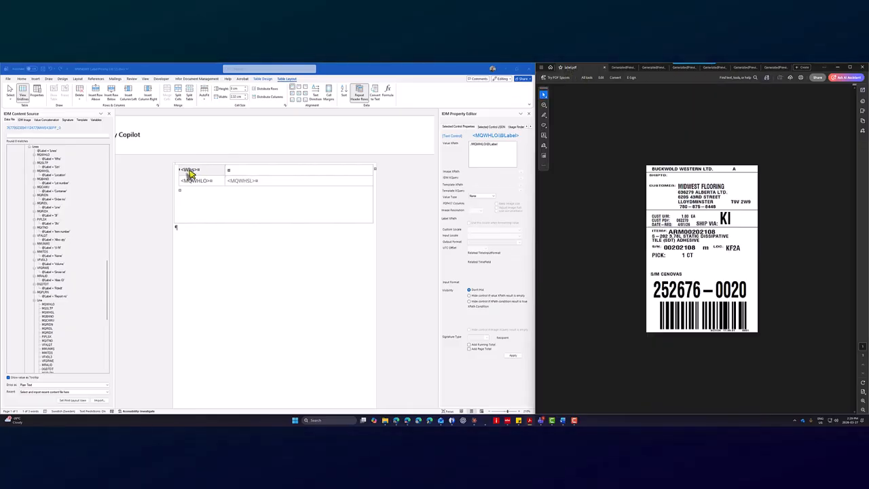
Delete the Whs label control from the first cell of the table's header row.
click(190, 170)
right_click(190, 170)
click(205, 189)
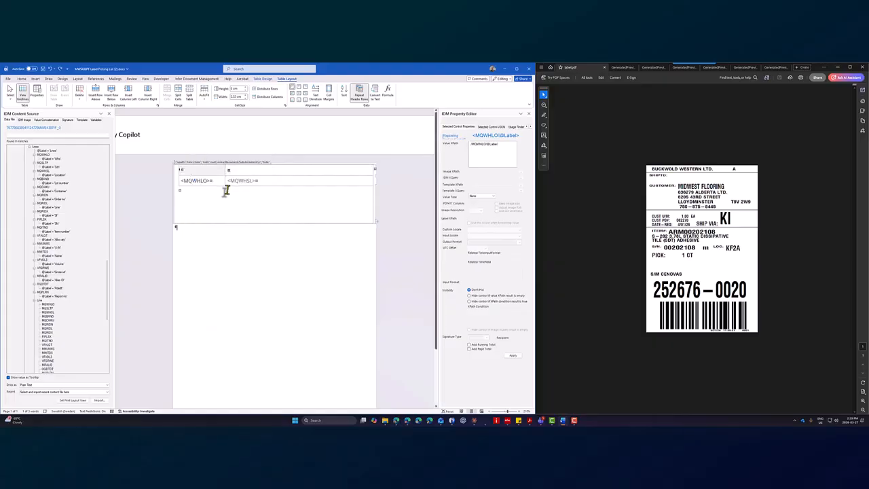
click(227, 191)
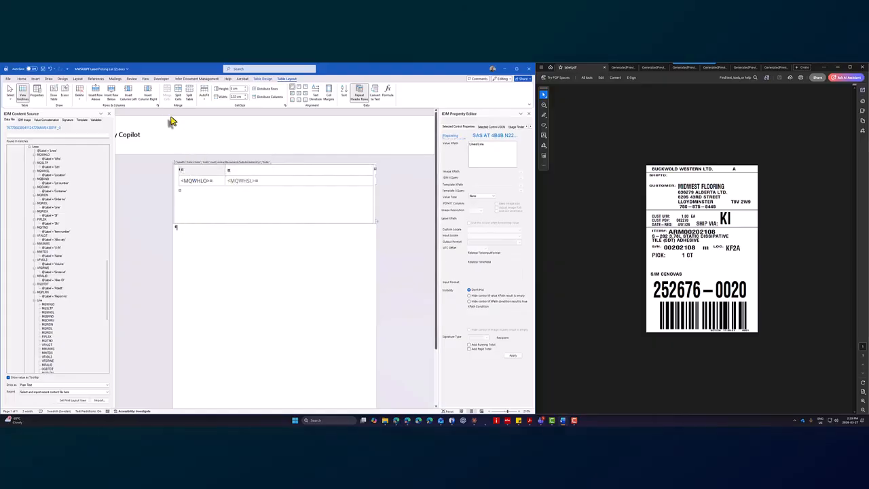
Check the Page break before setting in the paragraph settings of the emptied first header cell.
click(26, 79)
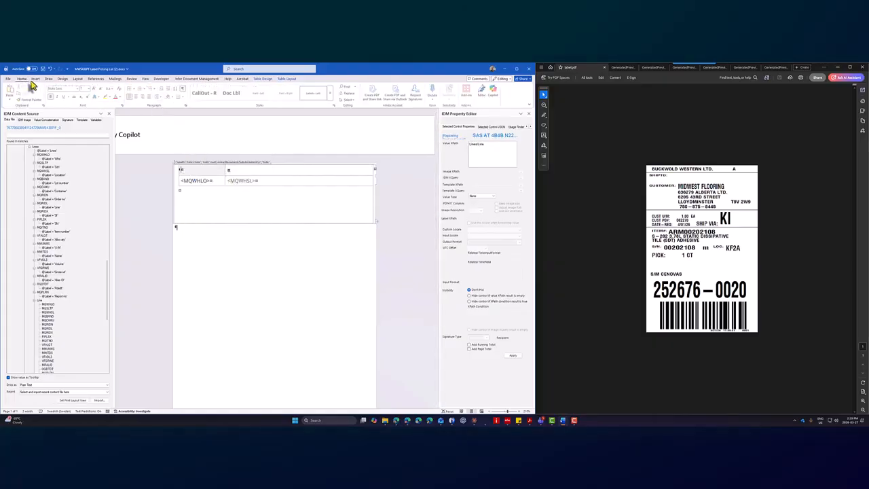
click(185, 106)
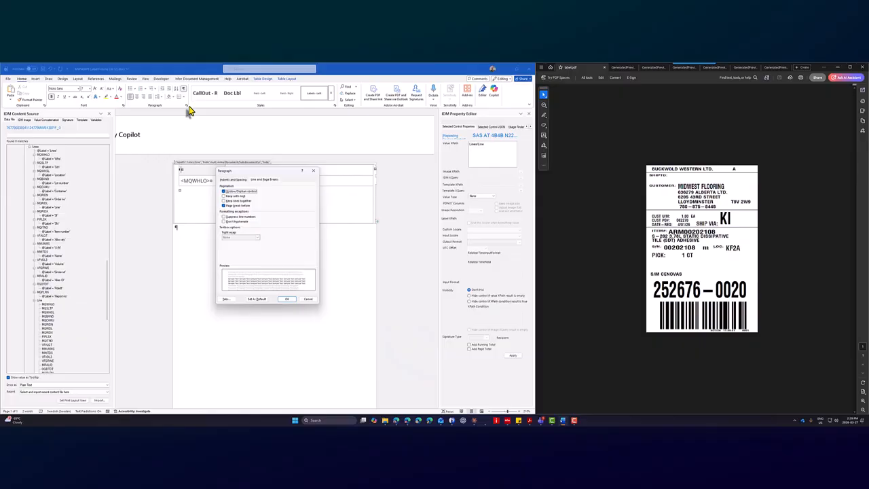
click(314, 171)
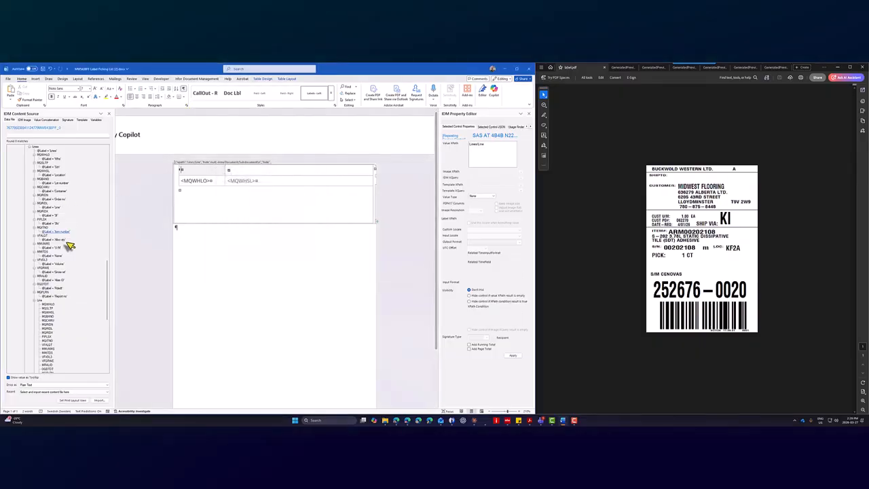
Insert the ZZCONO company field from the data source's Metadata node into the first cell of the table's header row.
scroll(68, 254, up, 3)
scroll(67, 263, up, 8)
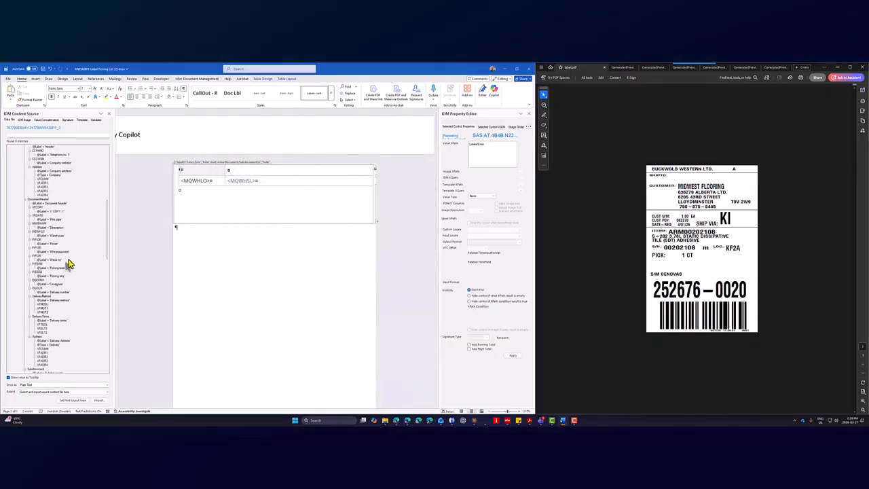
scroll(68, 263, up, 10)
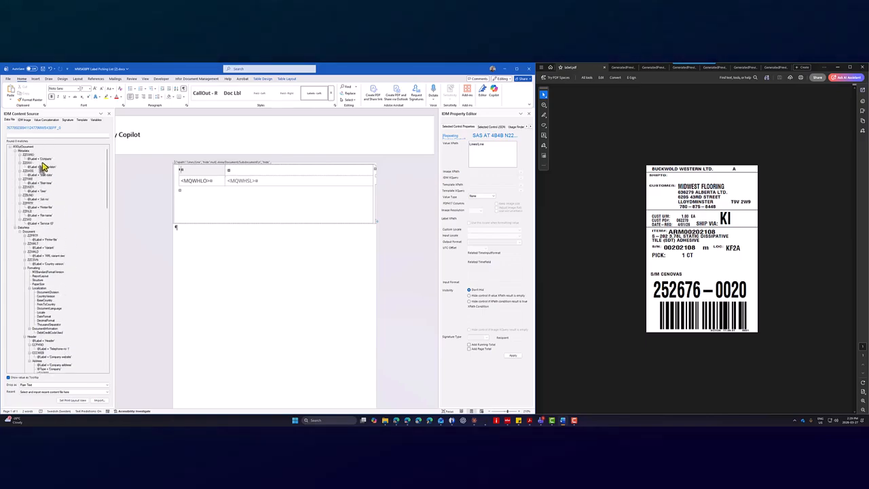
right_click(30, 156)
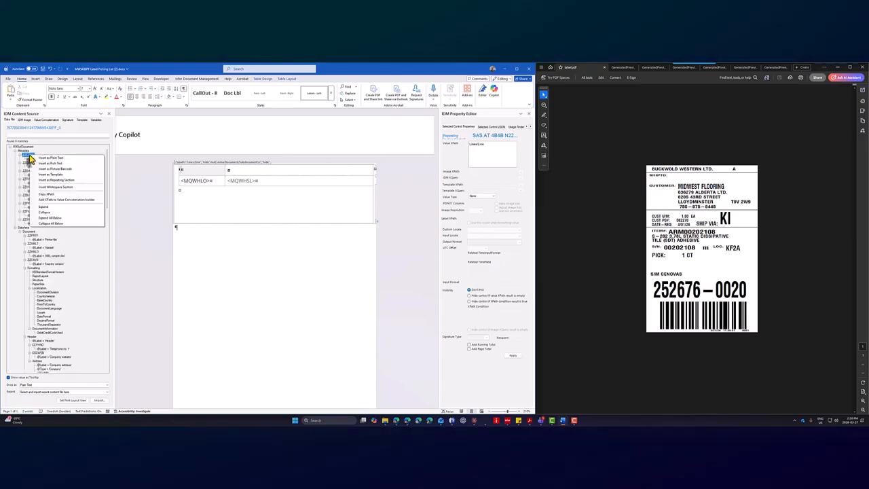
click(47, 160)
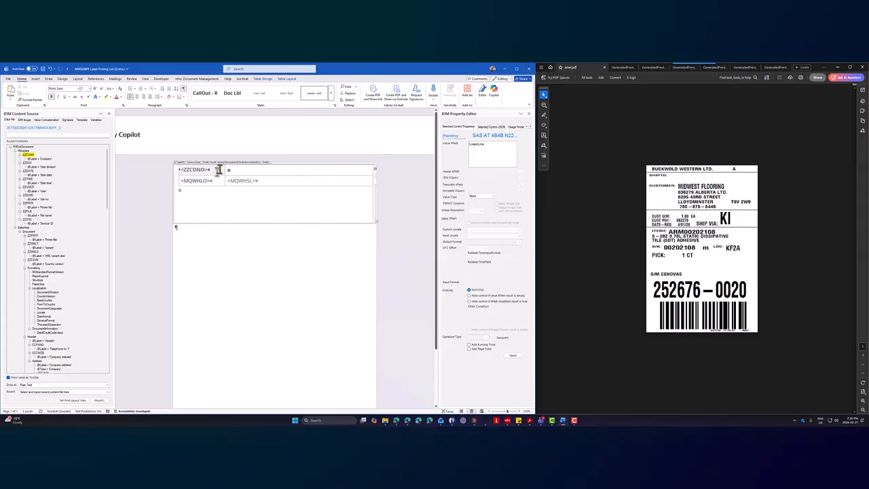
drag(217, 169, 237, 165)
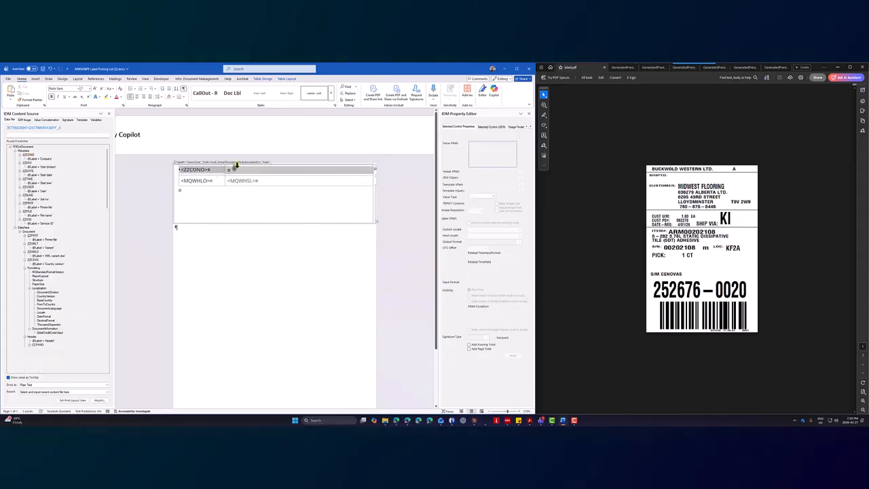
right_click(233, 174)
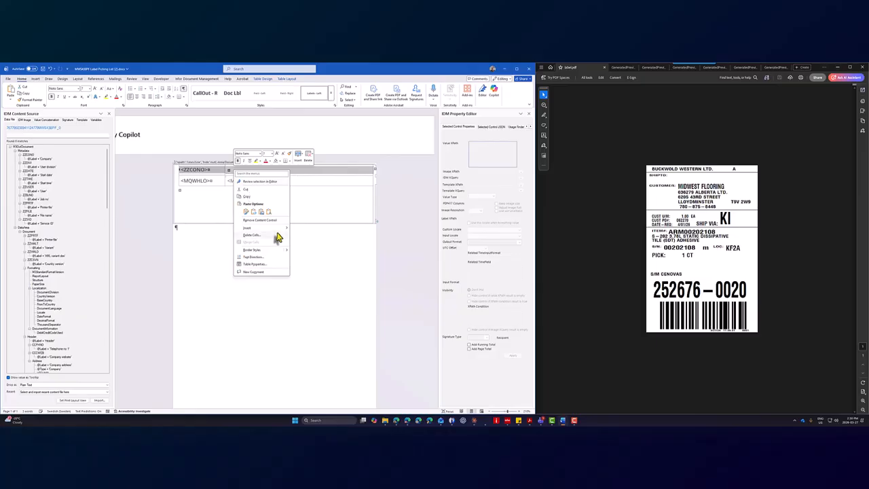
mouse_move(278, 229)
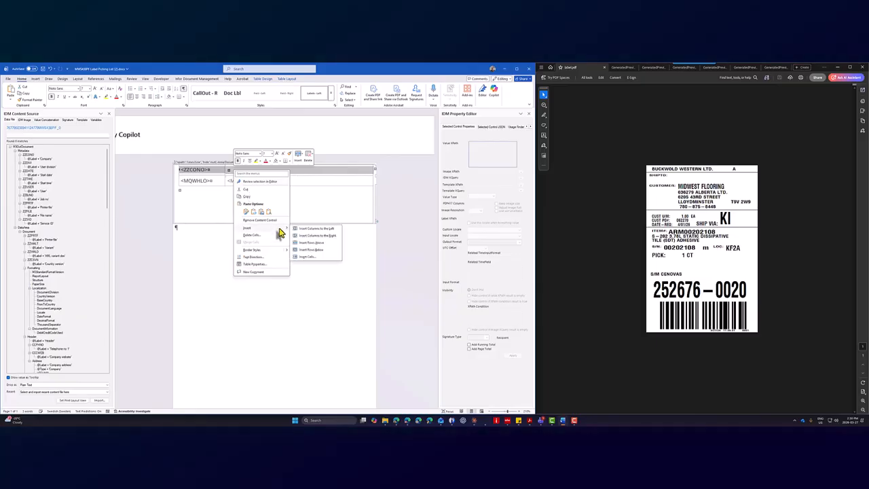
click(288, 80)
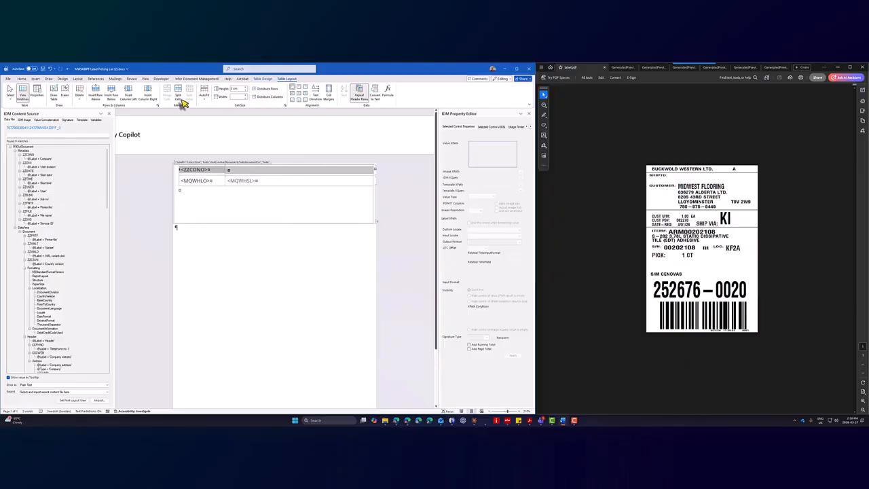
Delete the empty second cell of the table's header row, shifting the remaining cells left.
click(250, 169)
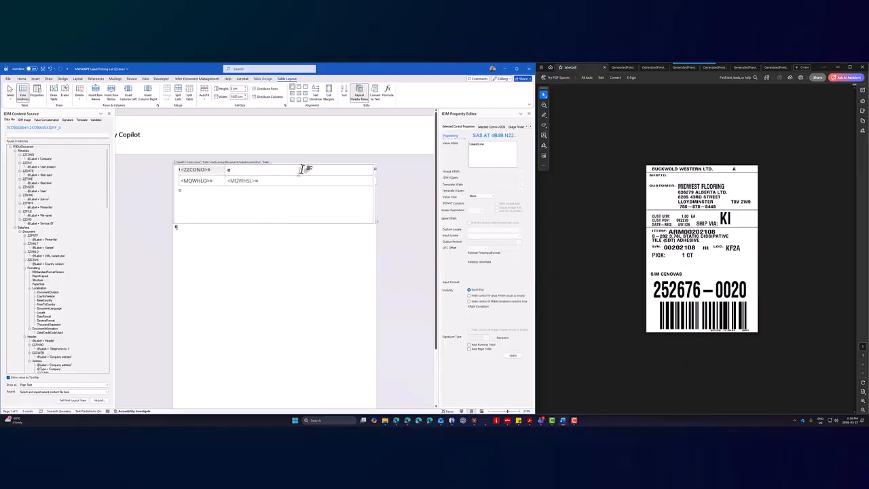
right_click(247, 171)
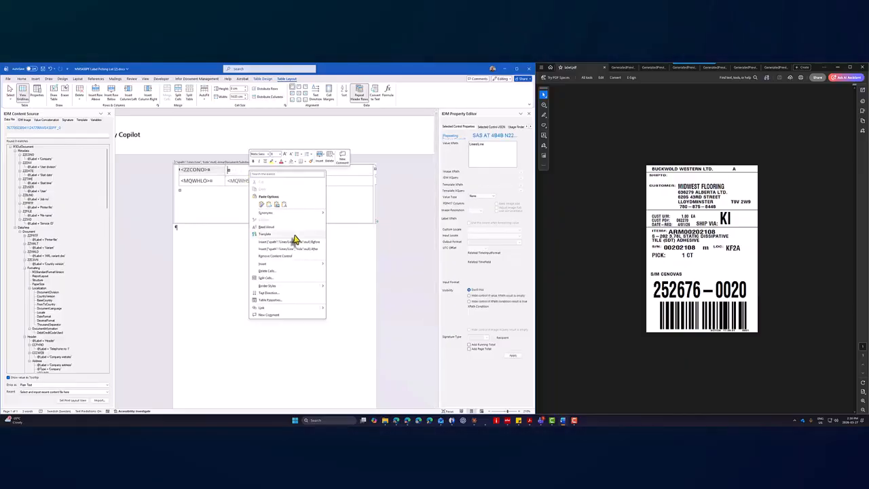
click(286, 275)
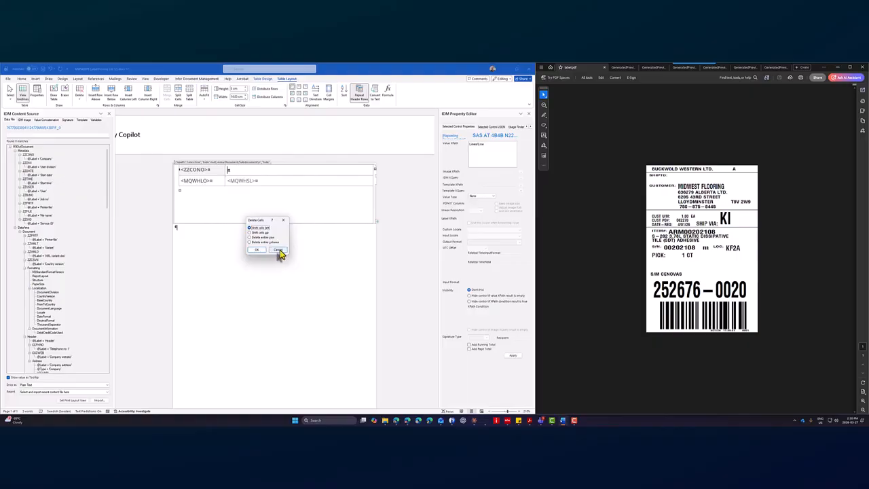
click(261, 252)
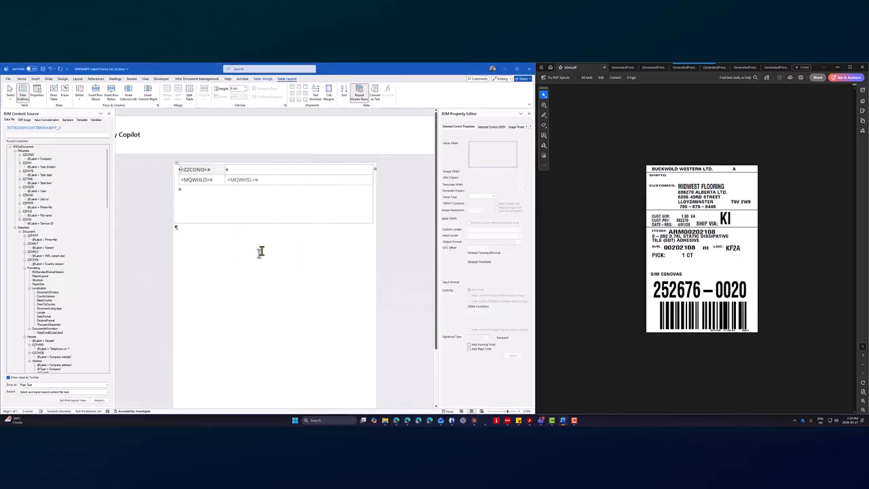
click(296, 169)
right_click(246, 170)
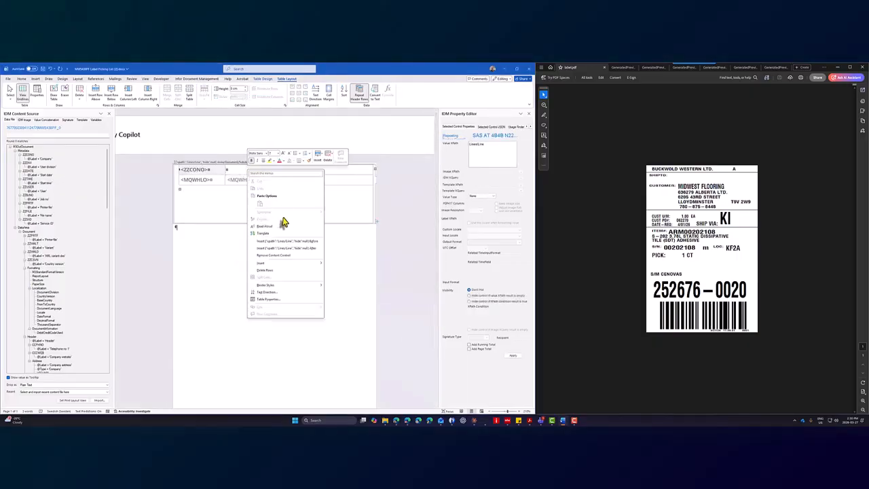
click(230, 174)
Generate a test PDF preview of the template from the selected XML data file and view the result.
click(196, 78)
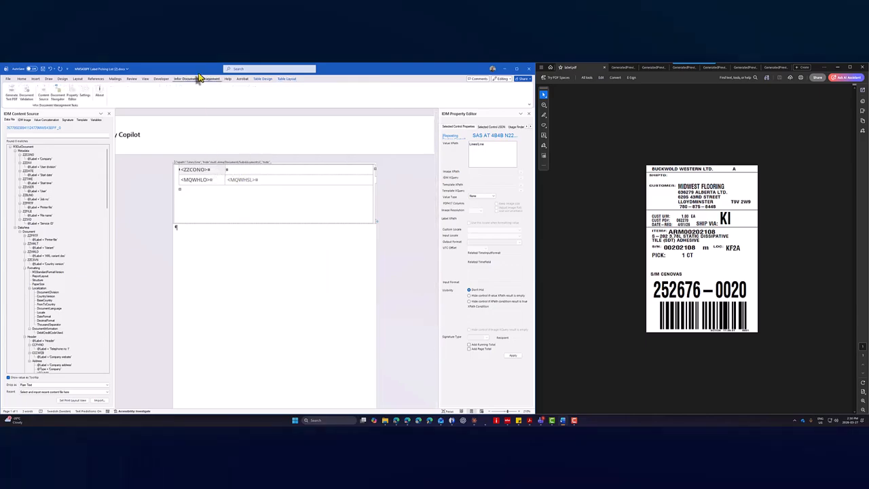
click(12, 96)
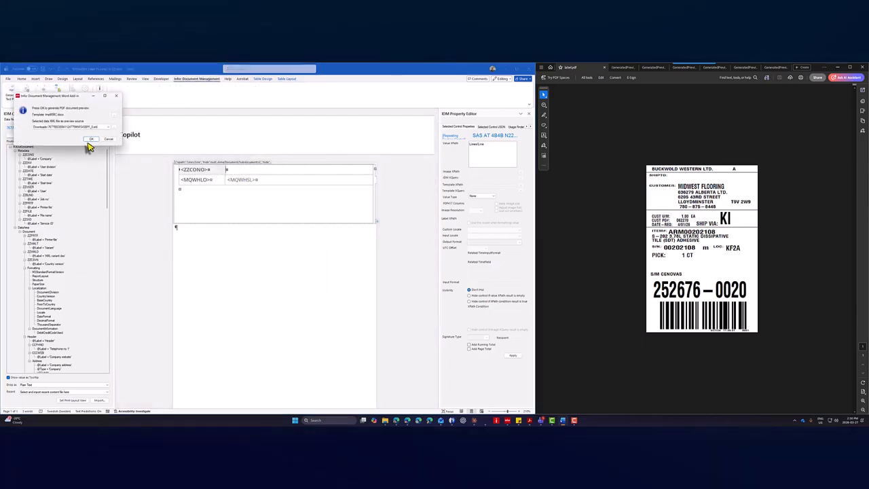
click(87, 142)
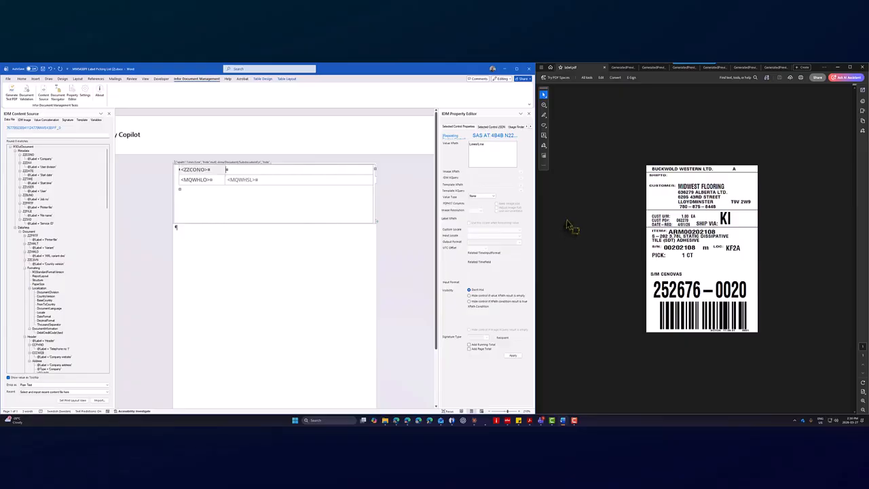
click(676, 176)
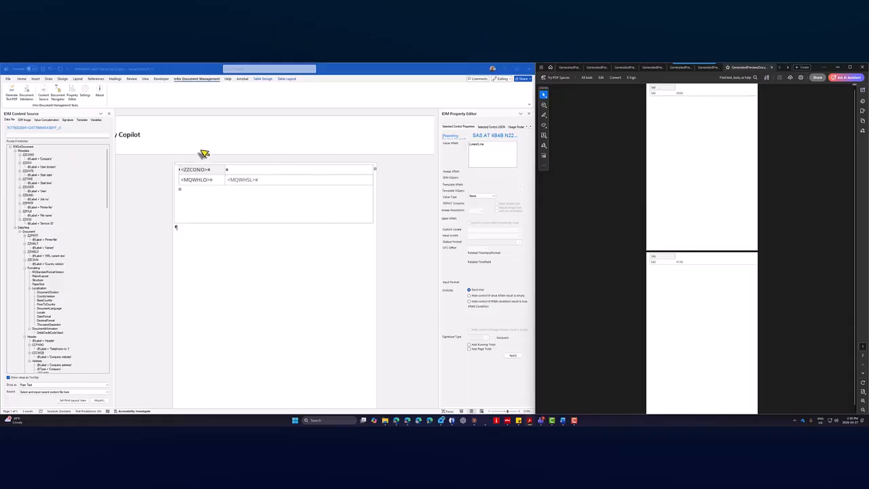
Replace the ZZCONO field in the header row with the text BUCKWOLD WESTERN and widen its column to fit one line.
click(194, 170)
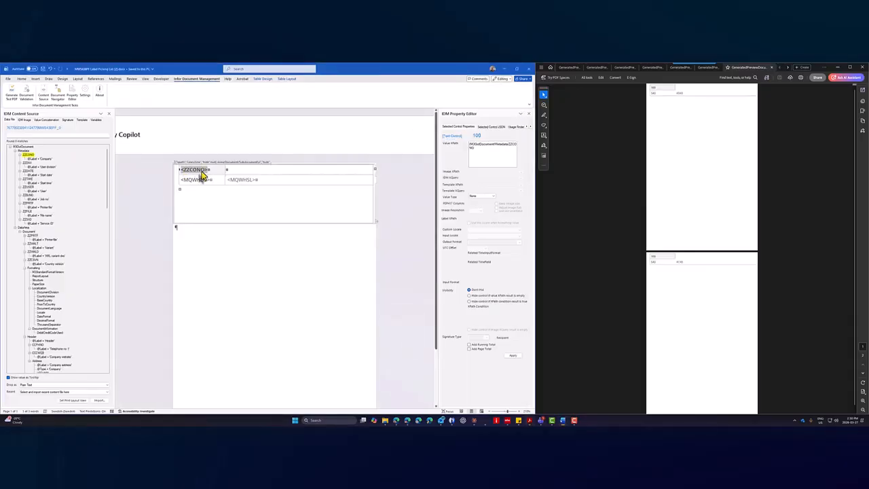
right_click(202, 170)
click(219, 191)
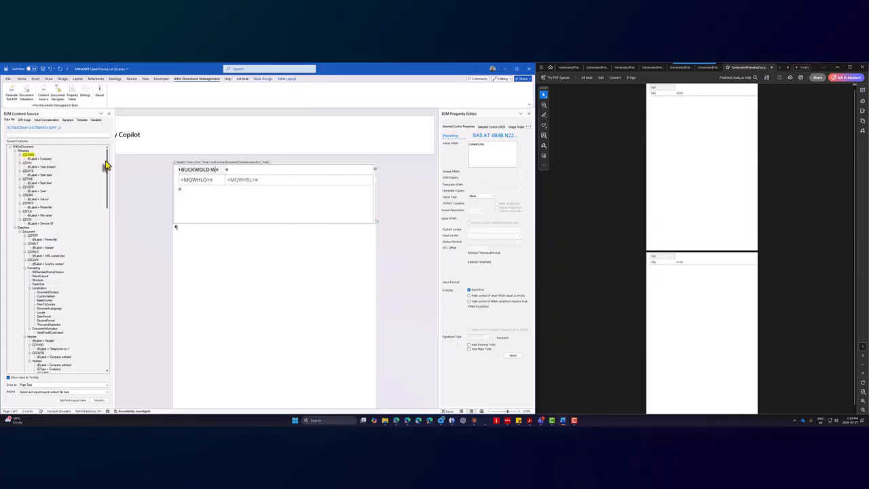
text(TERN)
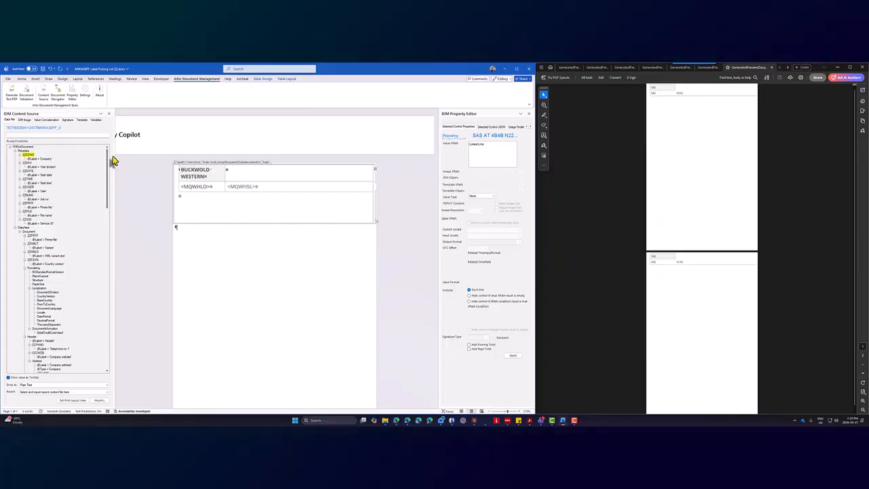
drag(223, 175, 244, 175)
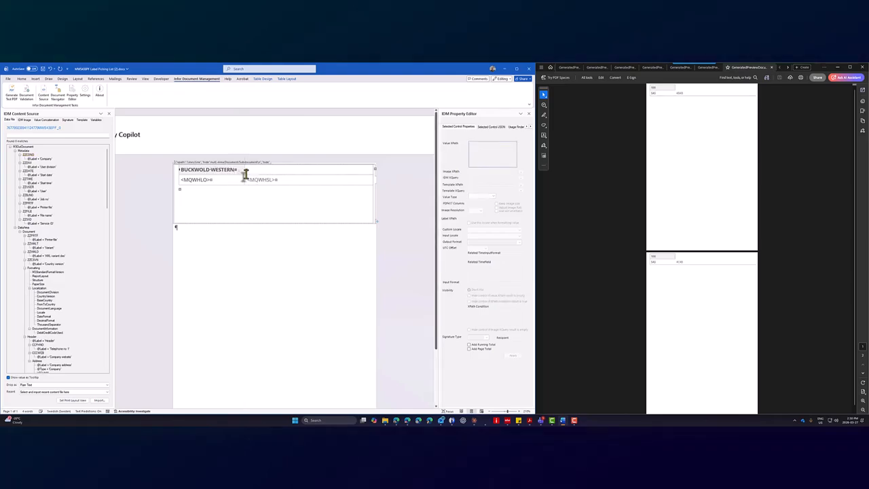
click(288, 171)
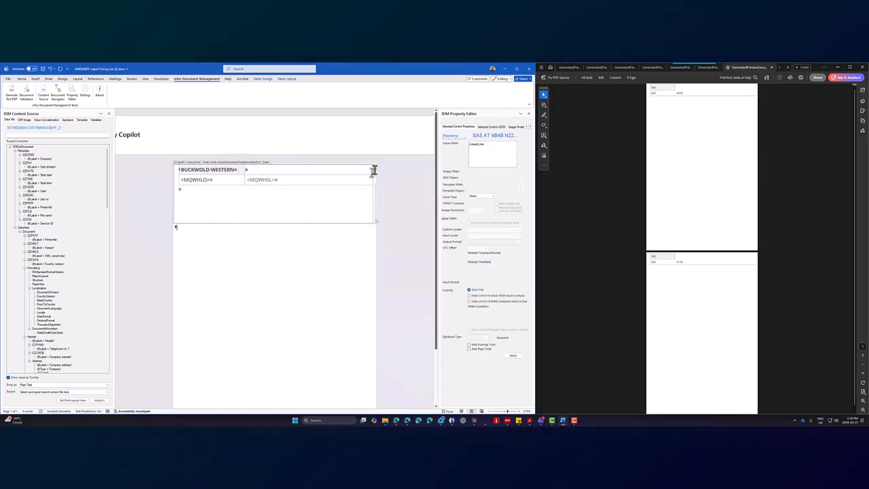
click(374, 170)
drag(403, 236, 372, 177)
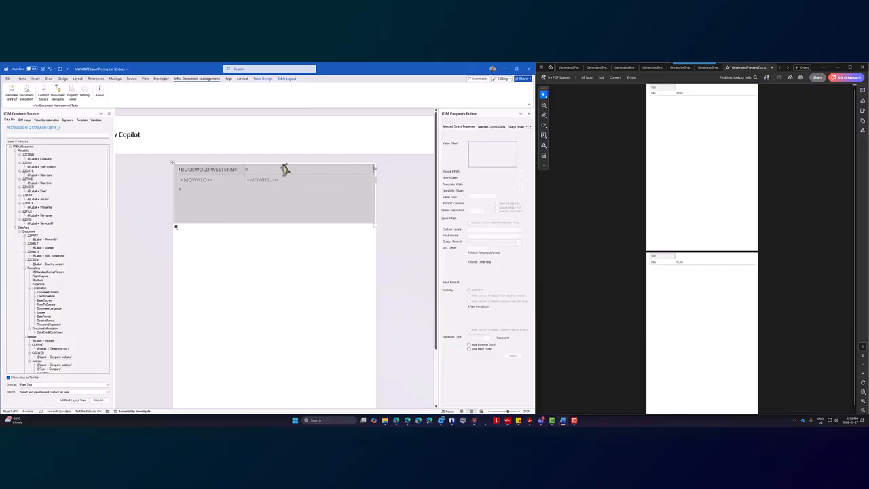
drag(232, 169, 315, 172)
click(315, 173)
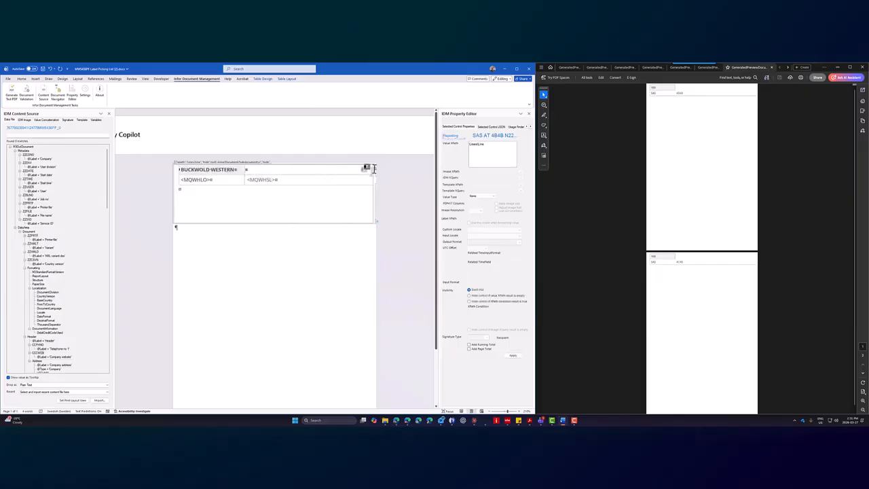
click(373, 170)
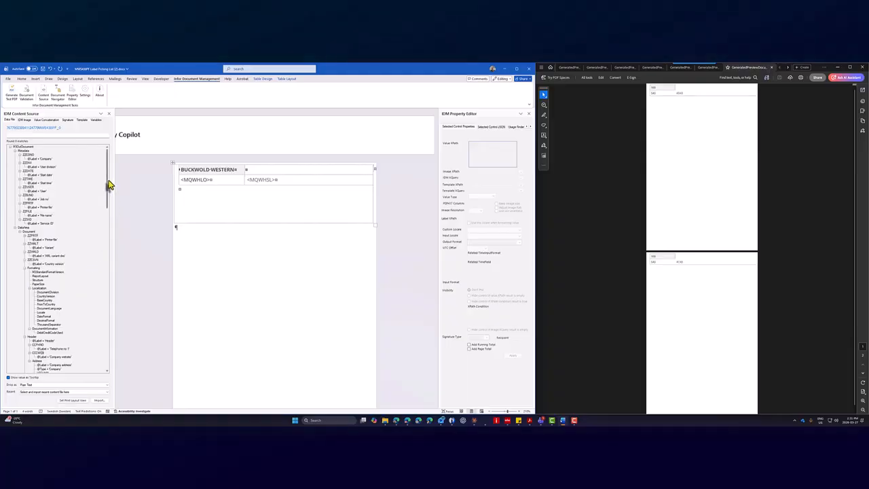
Remove the MQWHLO and MQWHSL fields and their repeating content control from the table's second row.
click(326, 179)
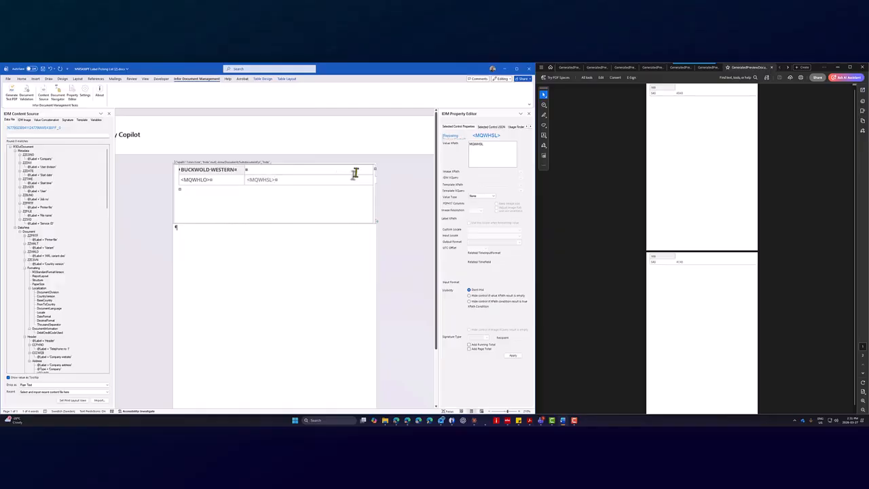
drag(323, 178, 207, 182)
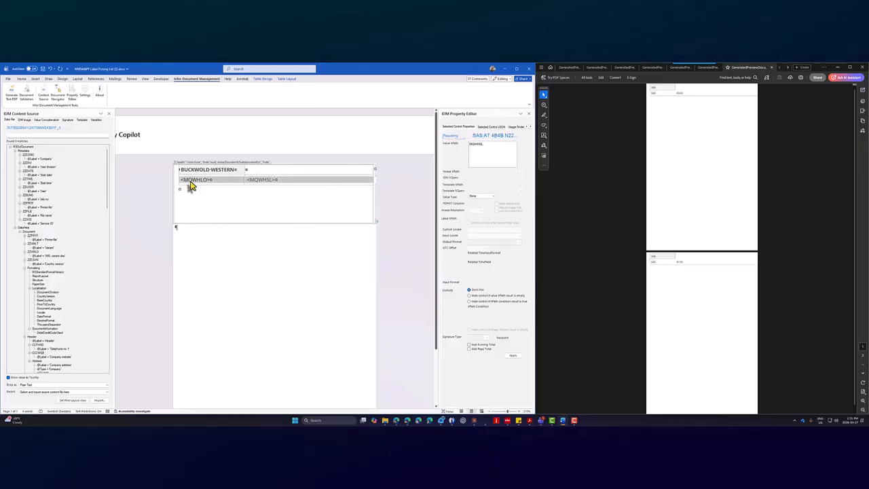
right_click(191, 184)
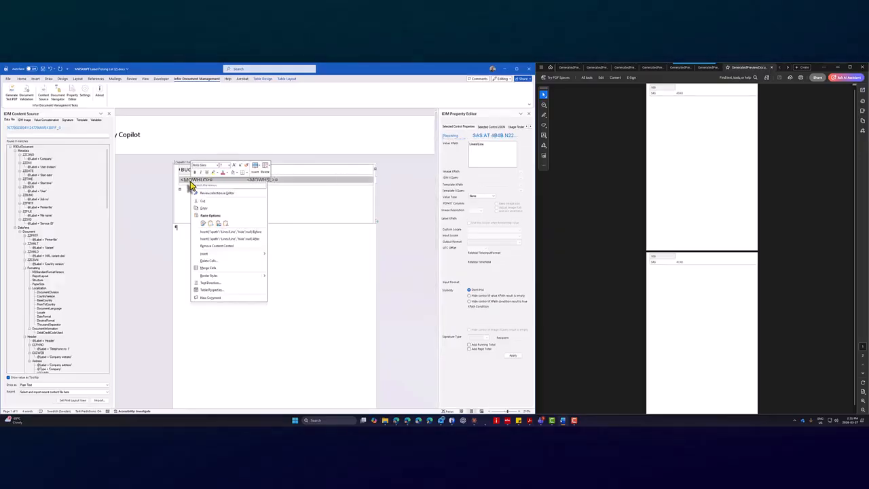
click(240, 249)
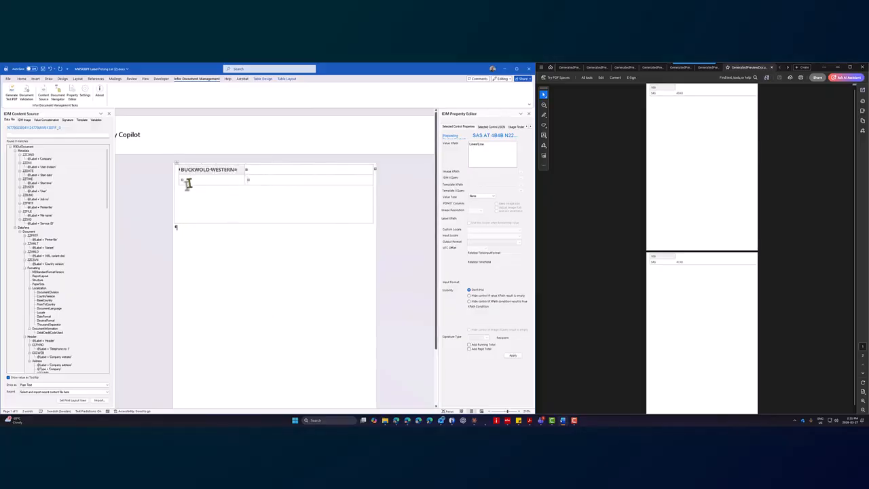
Try to delete the two emptied cells of the table's second row with the Shift cells up option.
drag(193, 180, 254, 177)
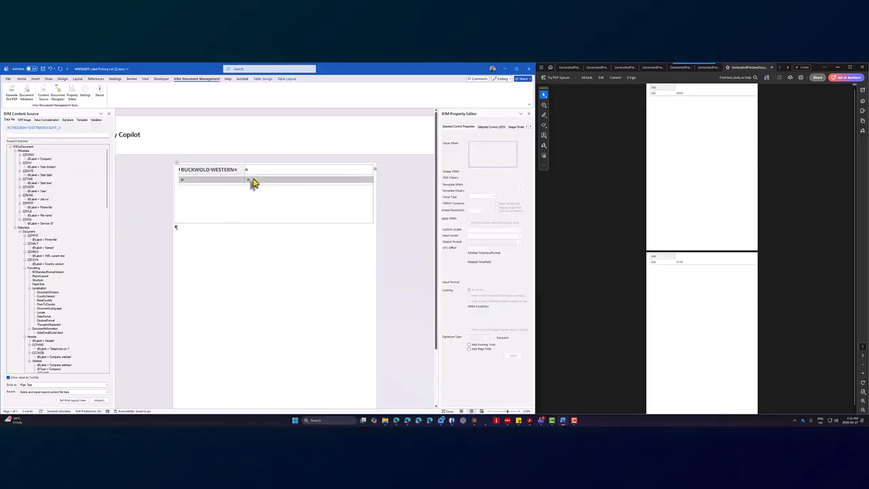
right_click(254, 180)
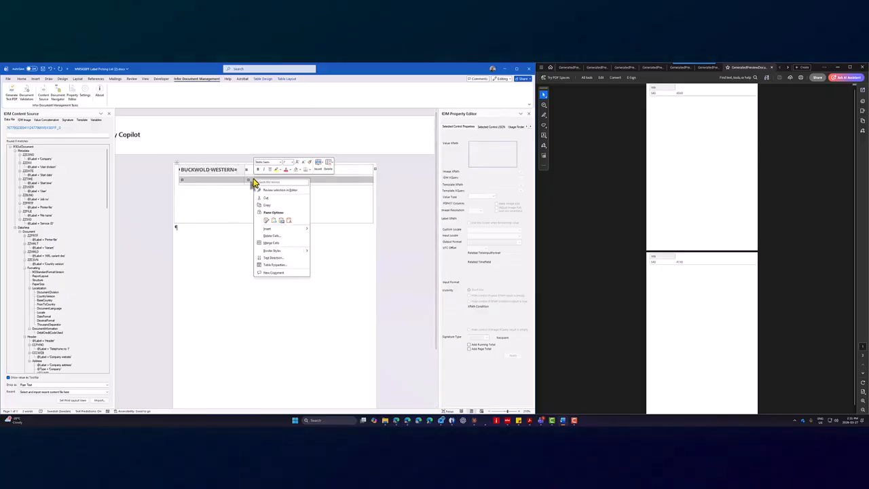
click(285, 235)
click(257, 232)
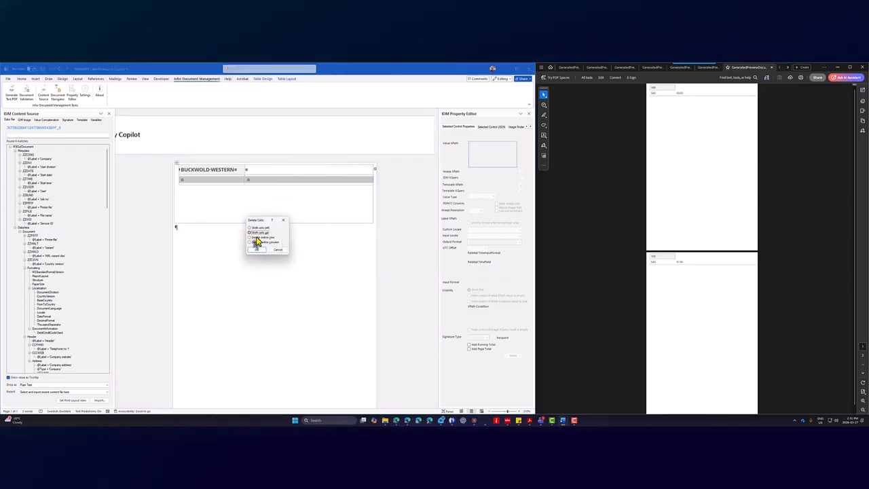
click(259, 250)
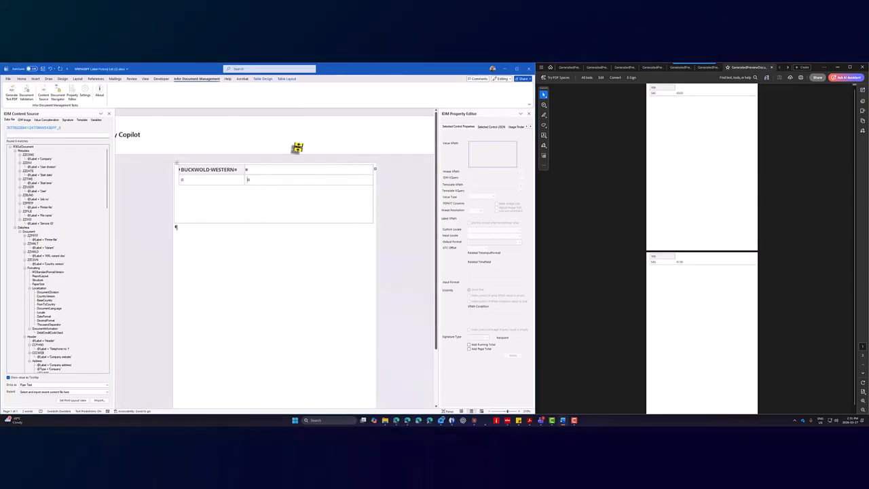
Delete the entire emptied second row of the inner table below the BUCKWOLD WESTERN header.
click(287, 79)
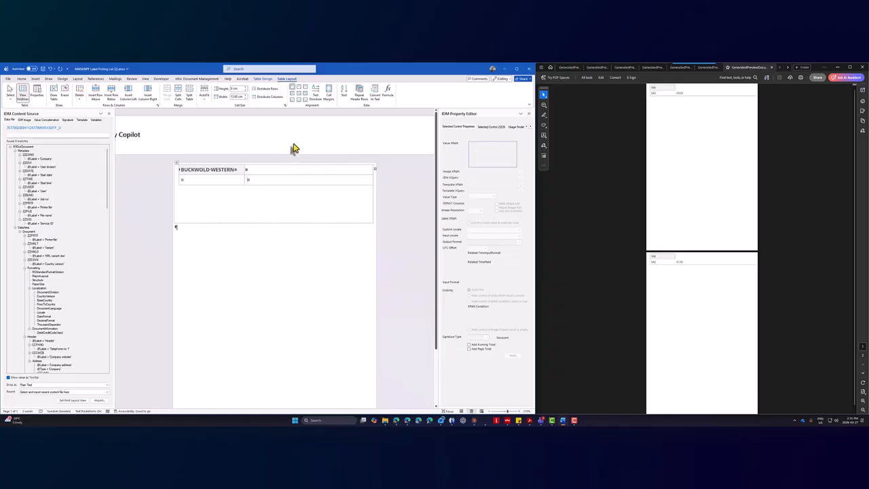
drag(260, 184, 228, 179)
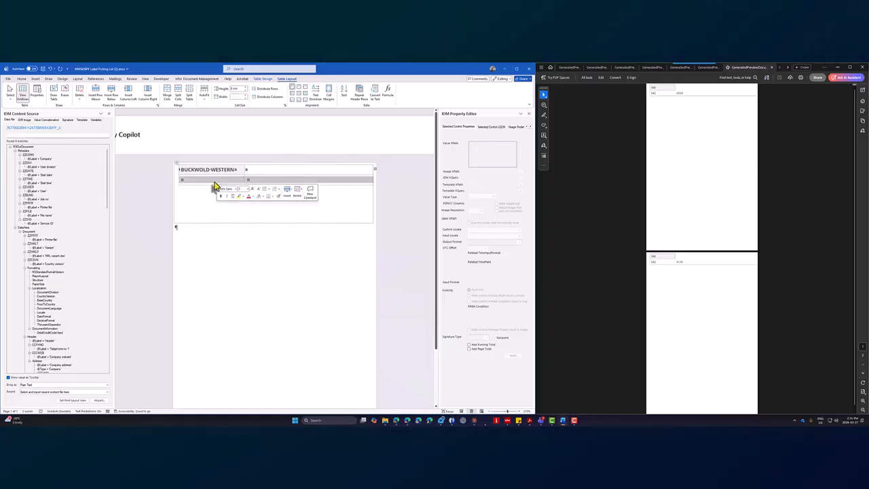
click(296, 192)
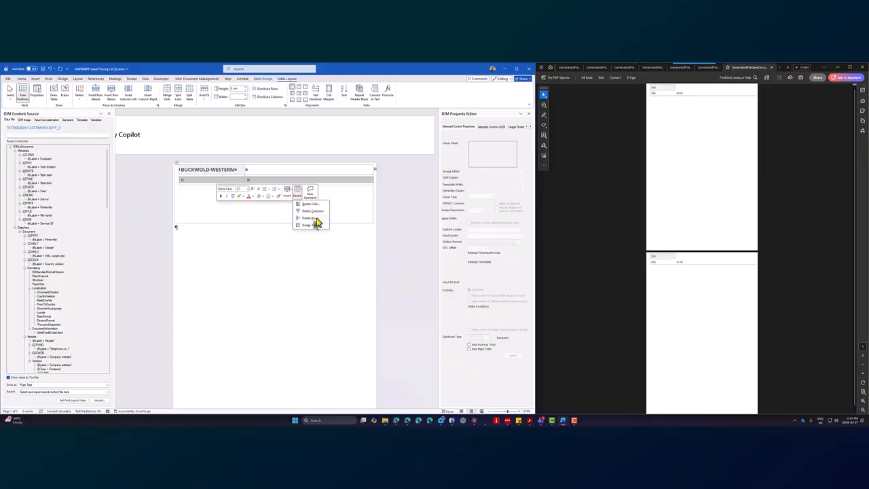
click(313, 217)
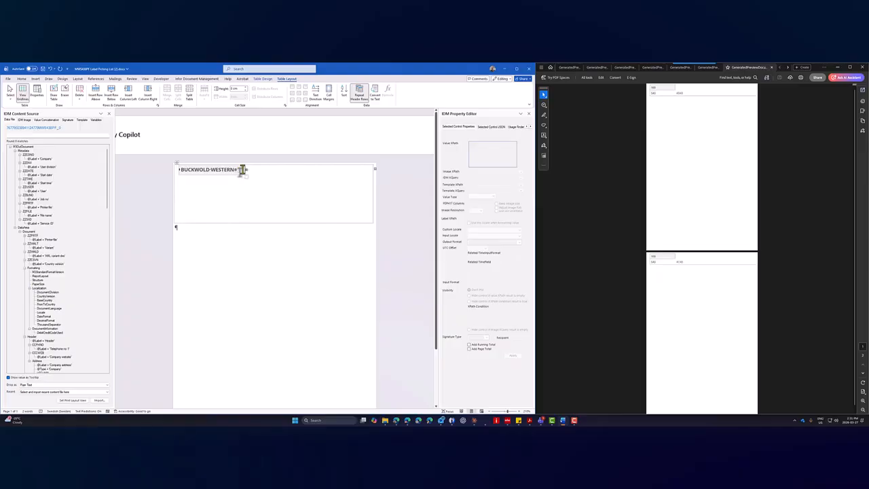
Close all the generated preview PDFs so that only label.pdf stays open as the reference.
click(281, 181)
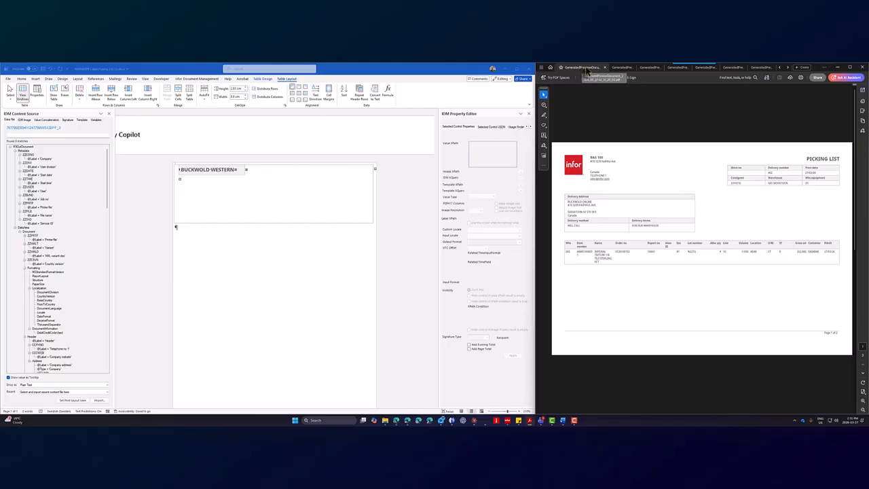
click(622, 67)
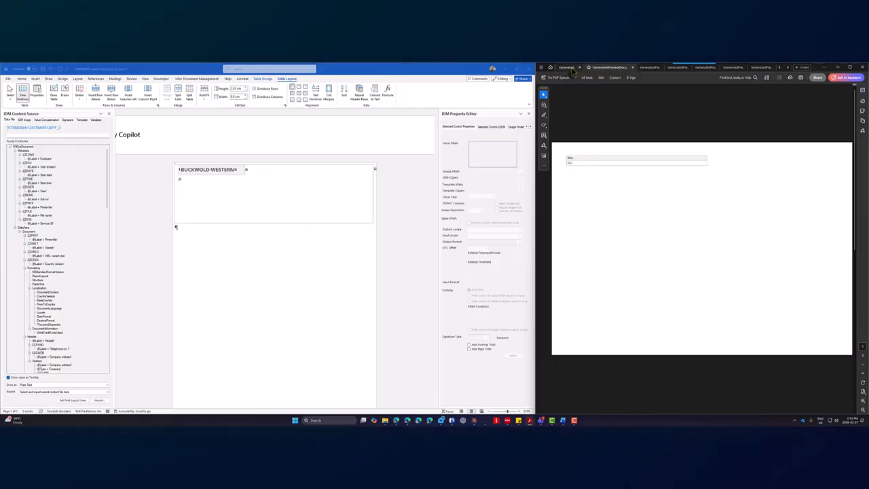
click(632, 67)
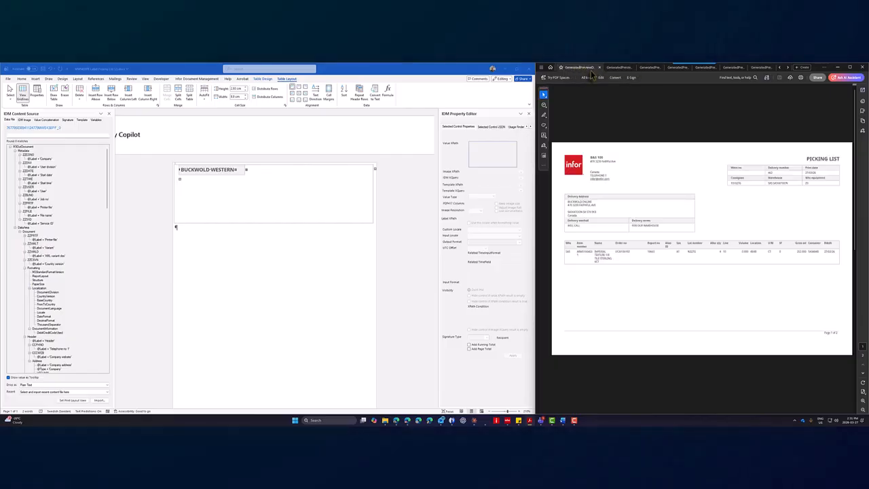
click(743, 67)
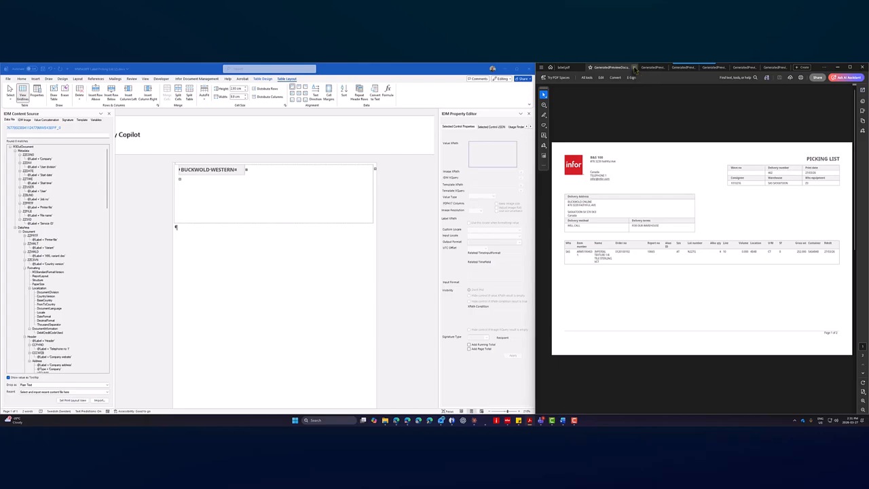
click(635, 68)
click(641, 68)
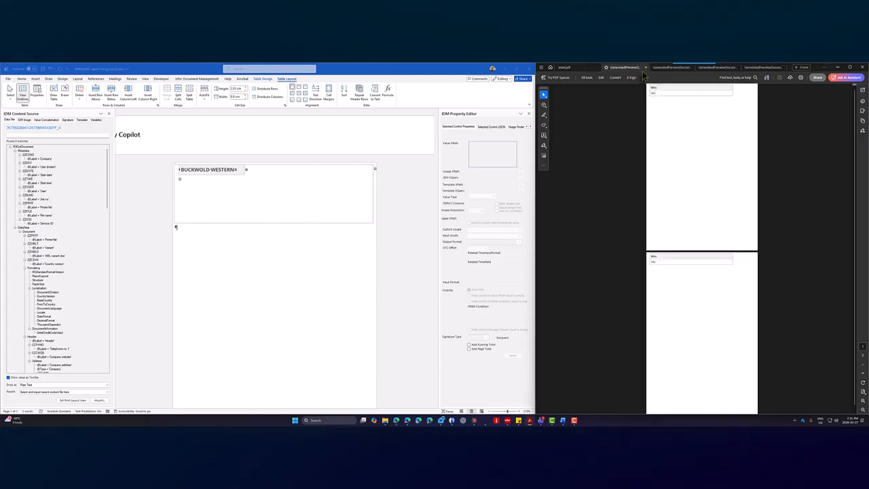
click(649, 68)
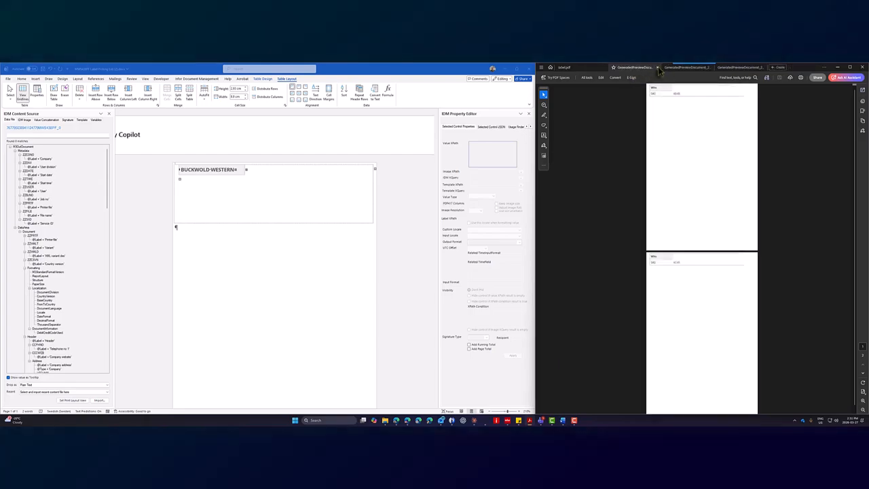
click(657, 67)
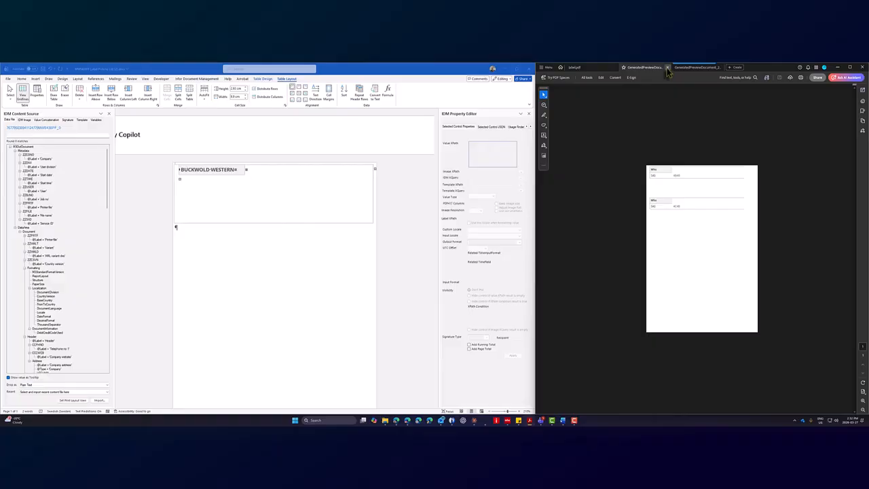
click(668, 68)
click(667, 68)
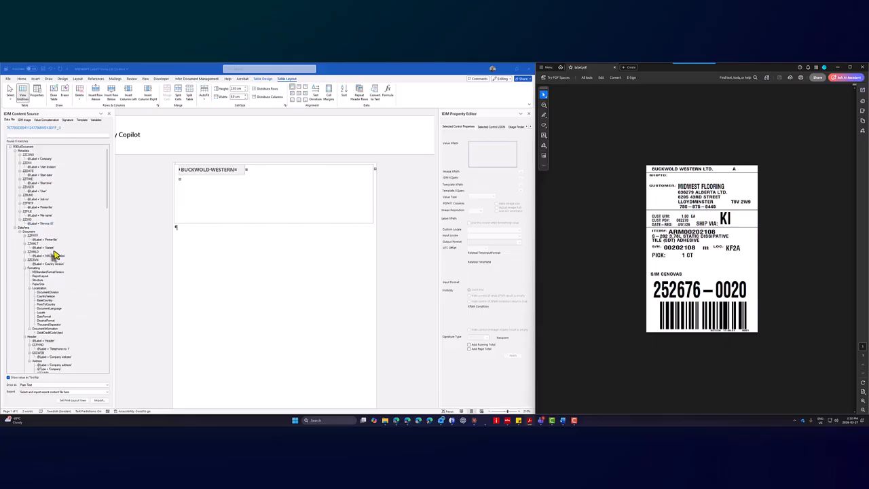
Try inserting a new row directly below the BUCKWOLD WESTERN header row.
scroll(55, 255, down, 3)
scroll(54, 255, down, 3)
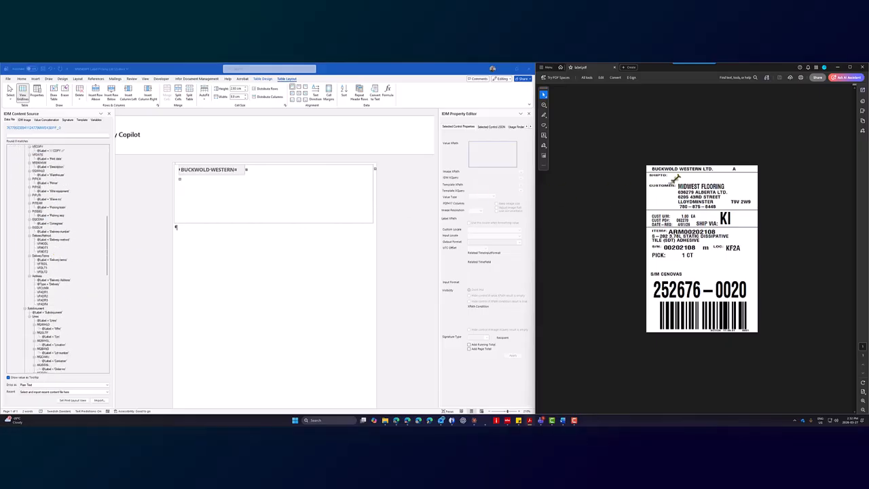
click(220, 178)
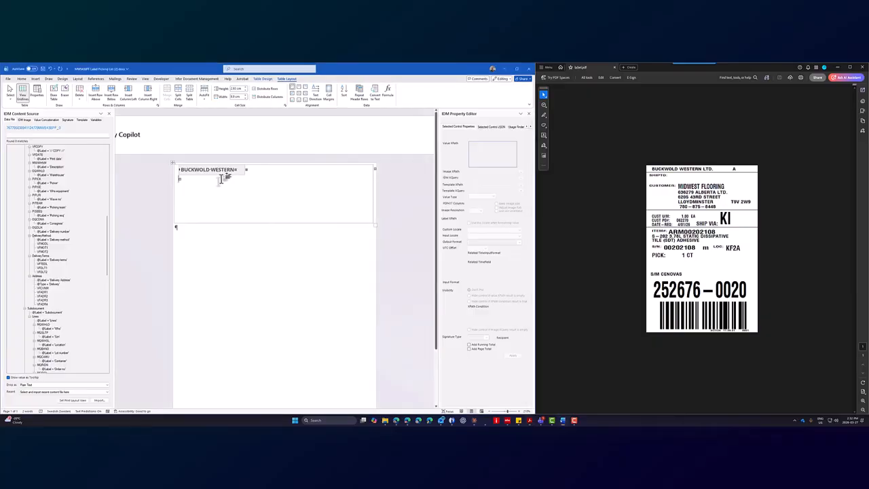
right_click(222, 173)
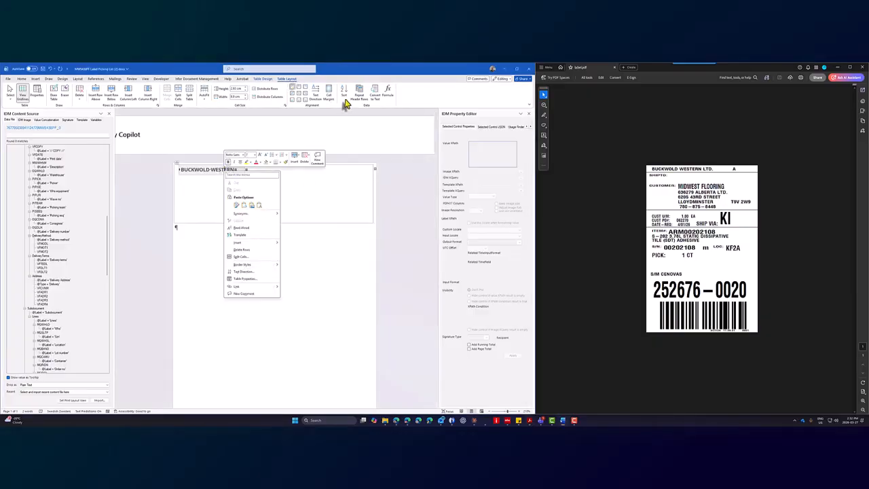
mouse_move(270, 245)
click(272, 85)
click(265, 80)
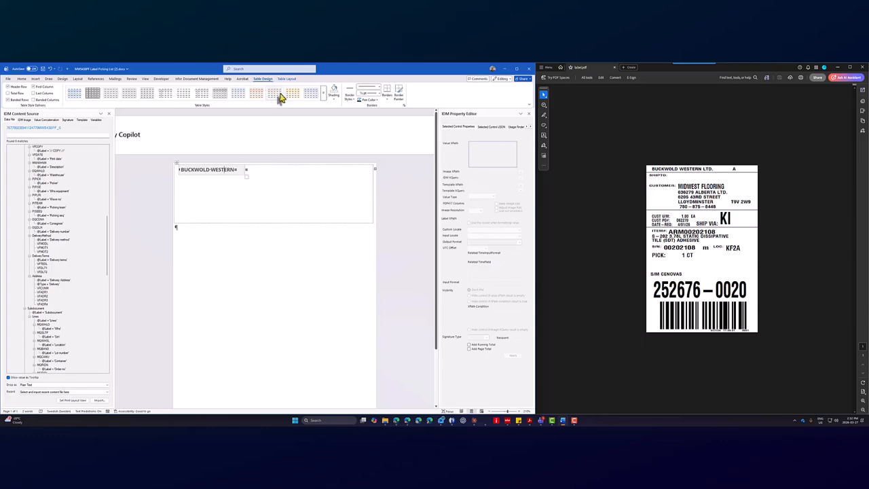
click(288, 79)
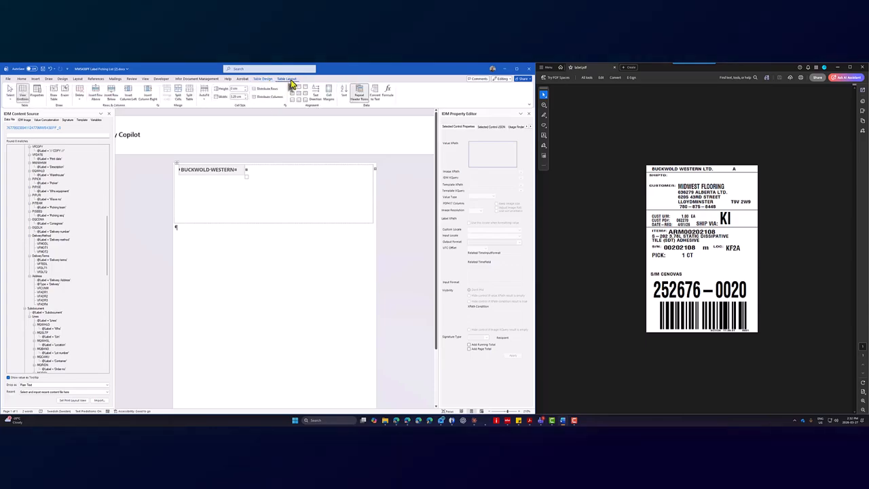
click(110, 97)
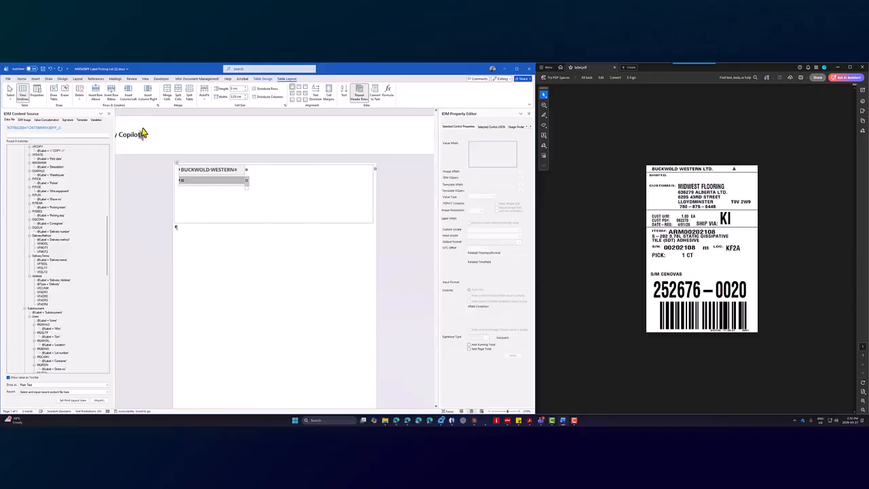
click(209, 197)
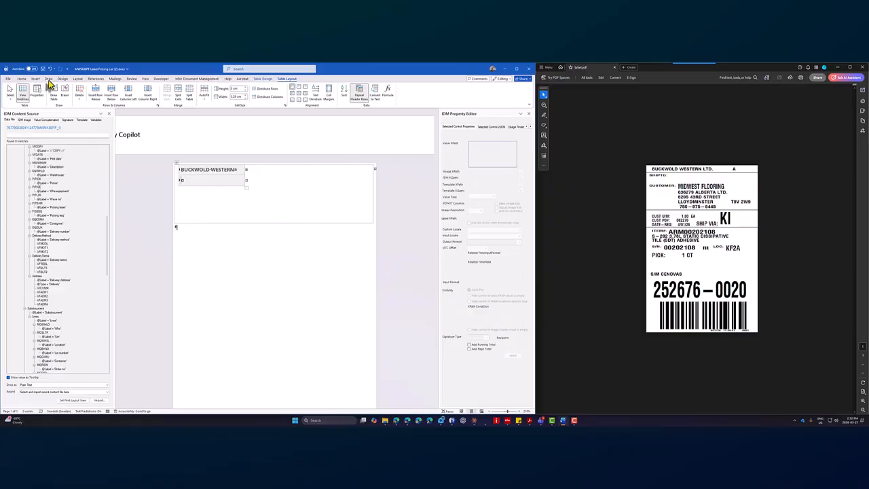
Try setting the text highlight of the new row below BUCKWOLD WESTERN to No Color.
click(22, 78)
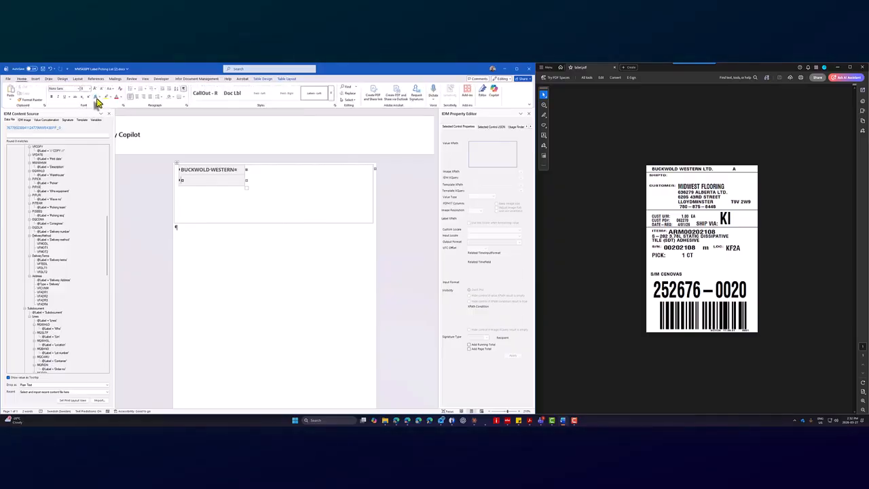
click(111, 98)
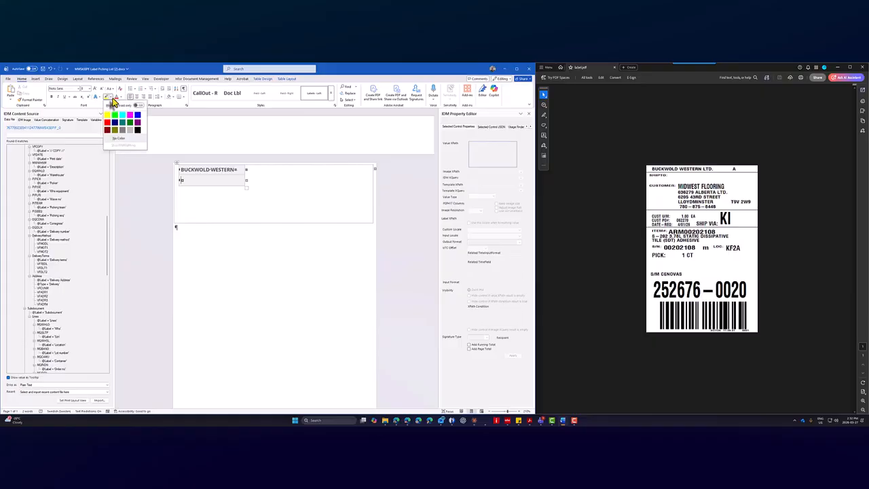
click(120, 139)
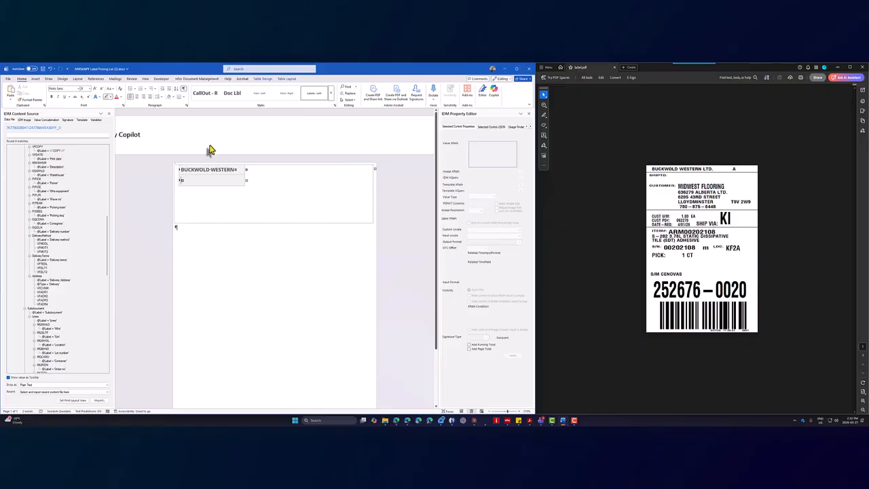
click(50, 79)
click(64, 79)
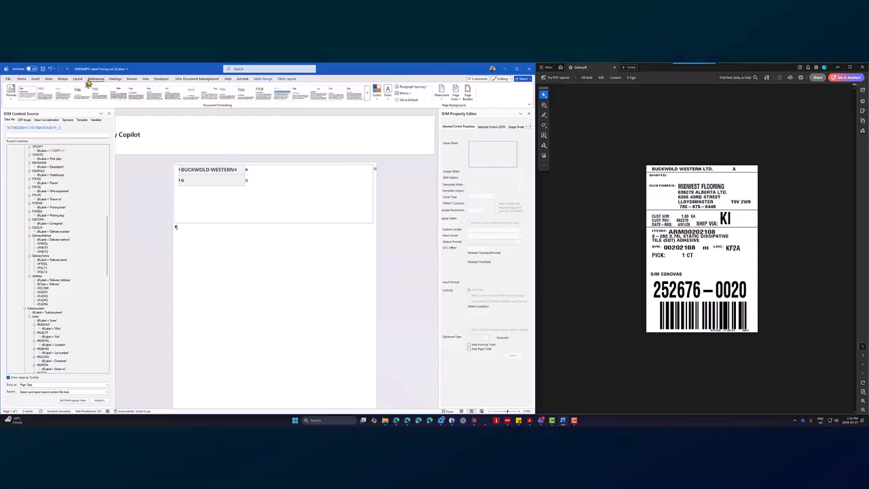
click(95, 79)
click(114, 79)
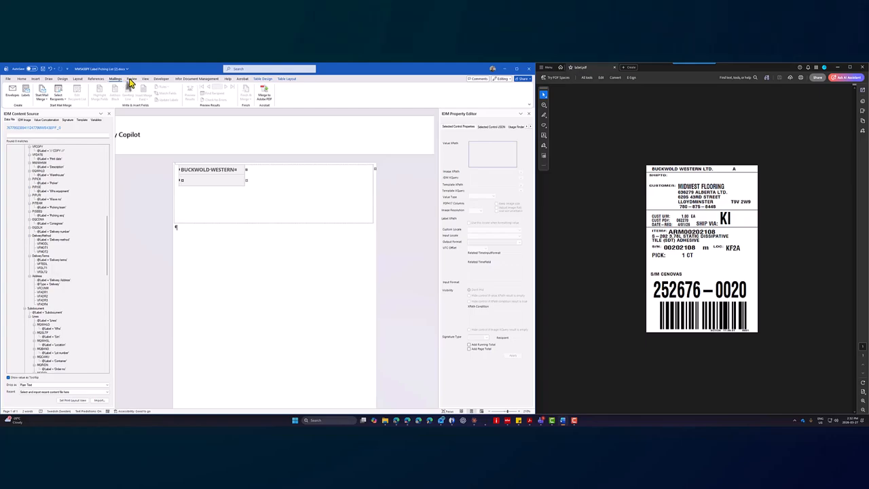
click(193, 80)
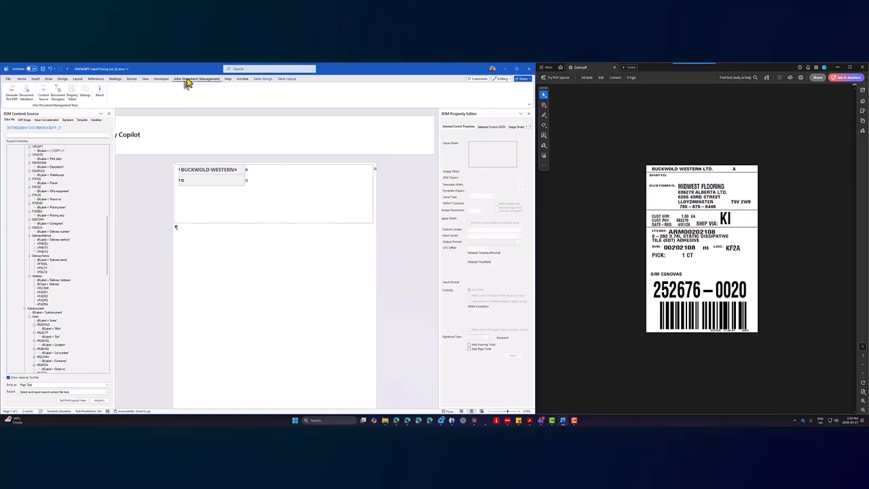
click(228, 80)
click(242, 80)
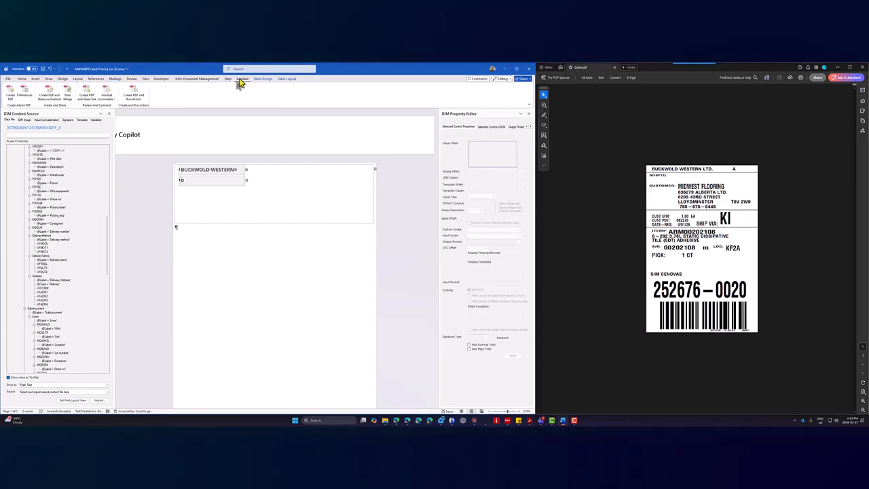
Undo the shaded row's insertion and bring back the emptied, unshaded second row below the BUCKWOLD WESTERN header.
key(ctrl+z)
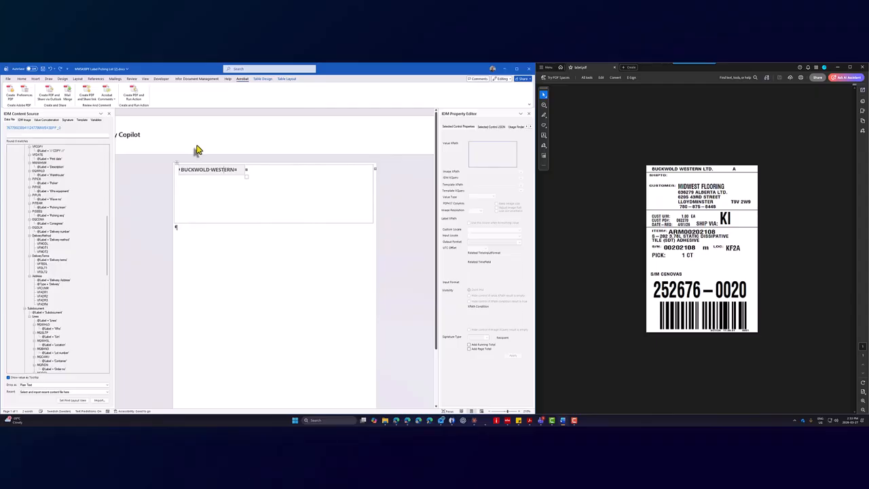
key(ctrl+y)
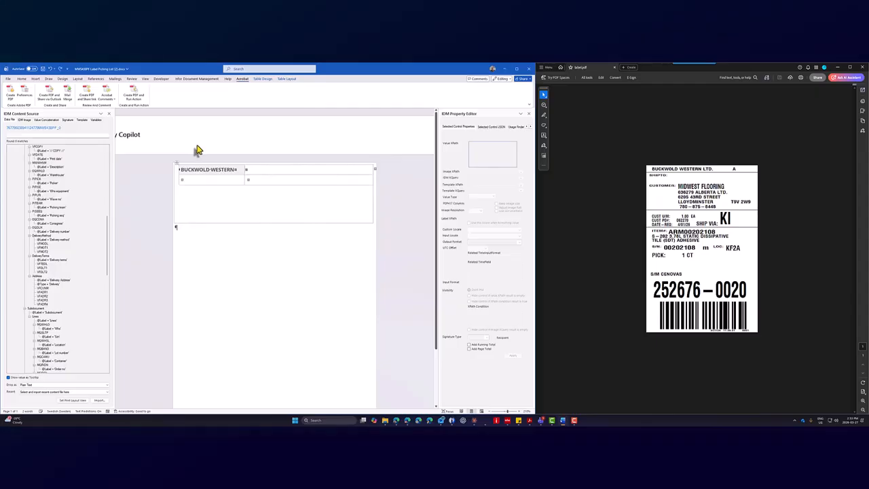
Insert three more empty rows below the unshaded second row of the inner table.
click(185, 184)
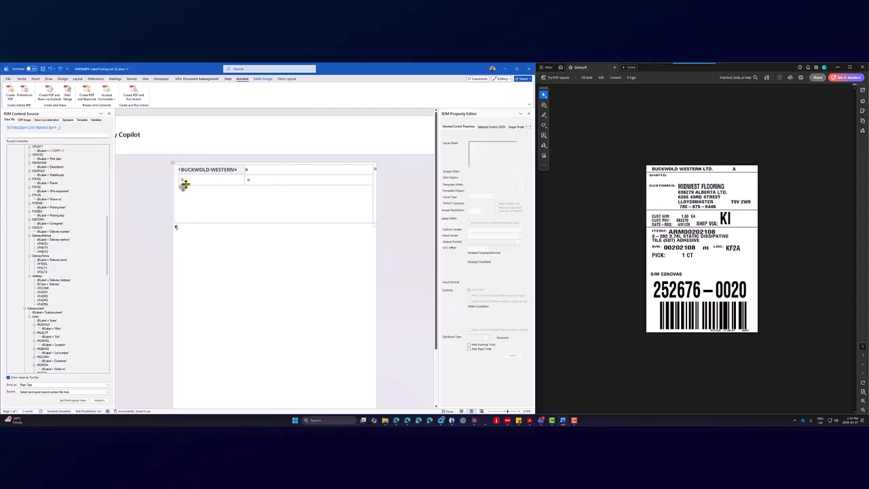
click(263, 79)
click(286, 79)
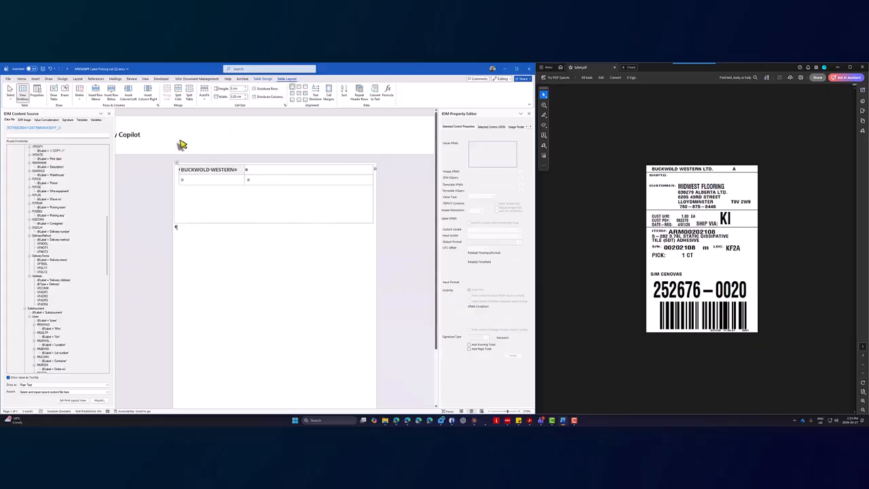
click(110, 99)
click(204, 198)
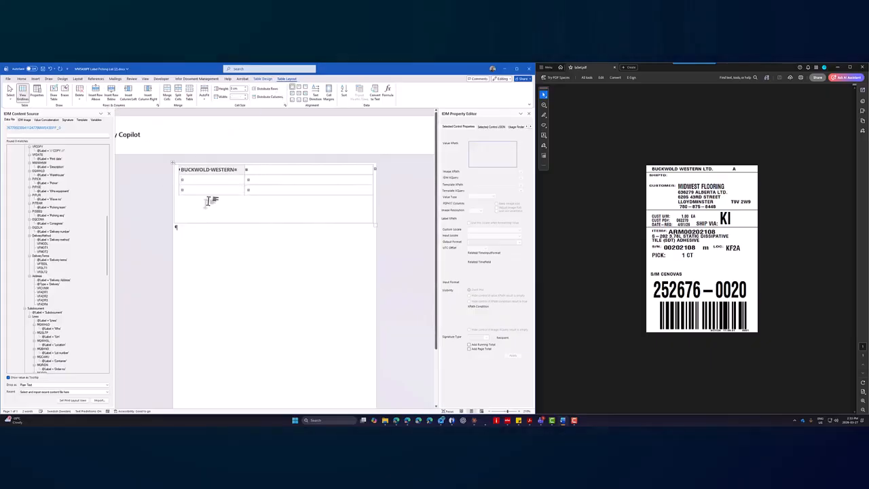
click(110, 96)
click(198, 217)
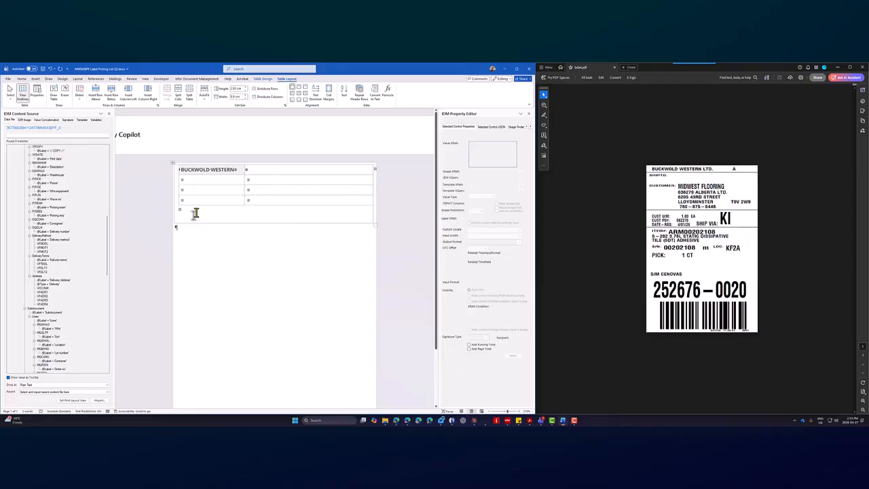
click(113, 101)
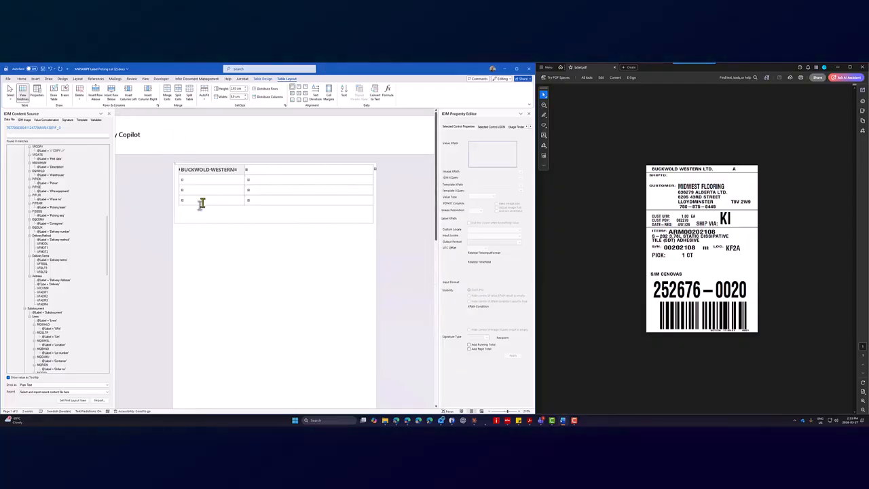
click(109, 100)
click(204, 183)
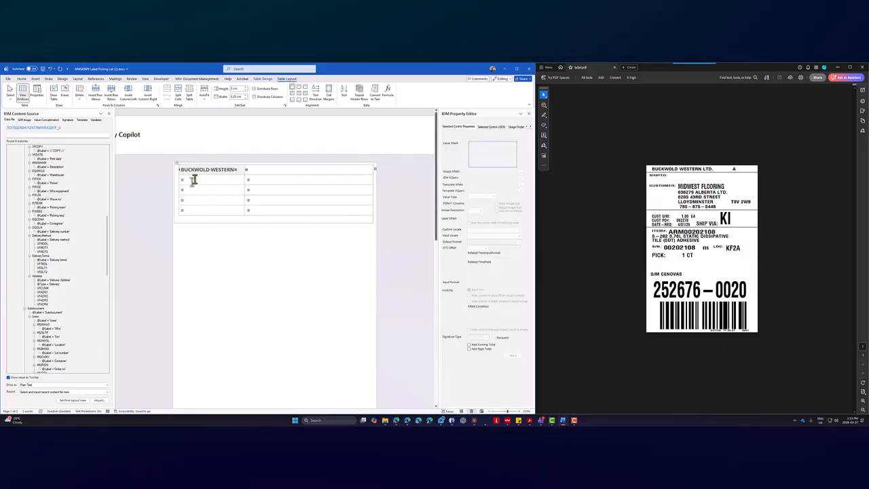
drag(262, 172, 231, 169)
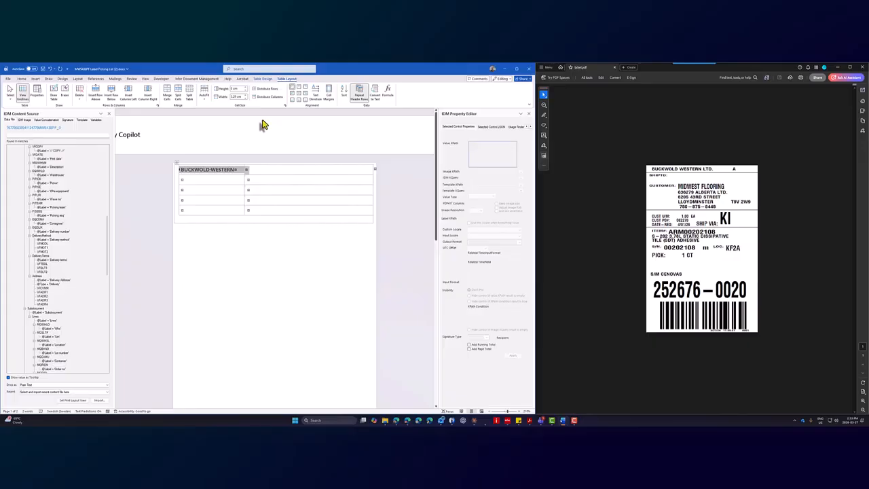
right_click(262, 176)
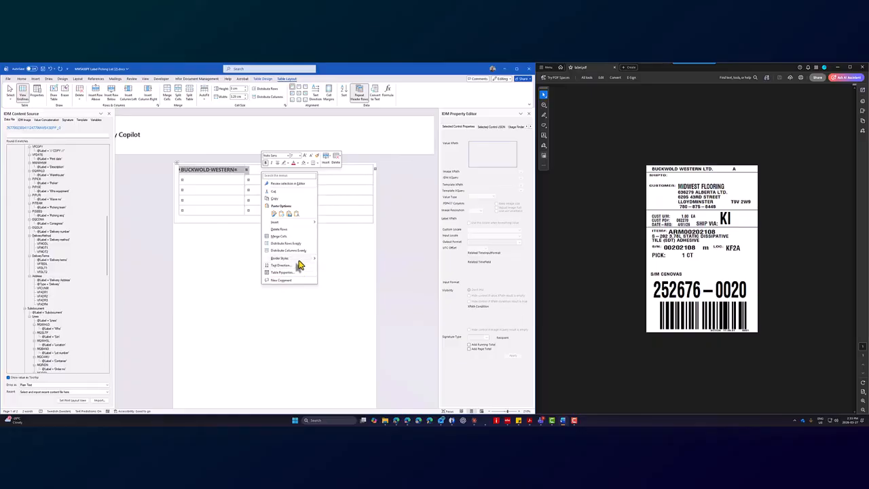
mouse_move(312, 260)
click(232, 177)
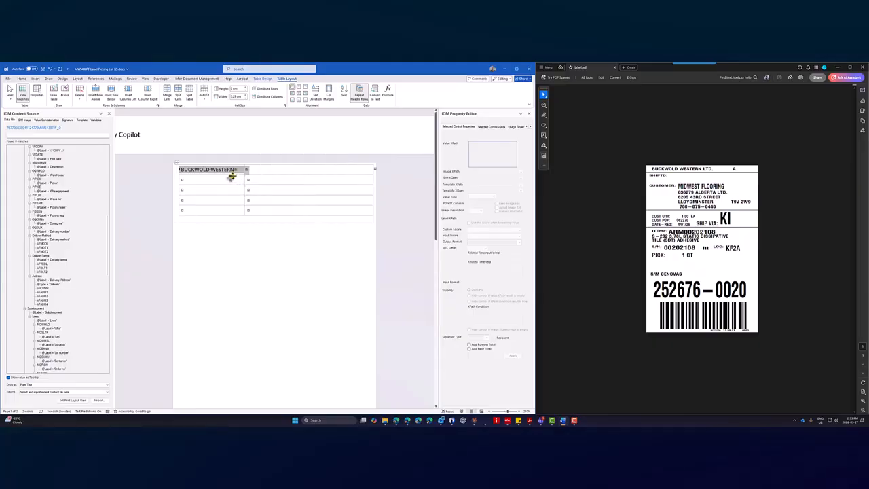
click(294, 176)
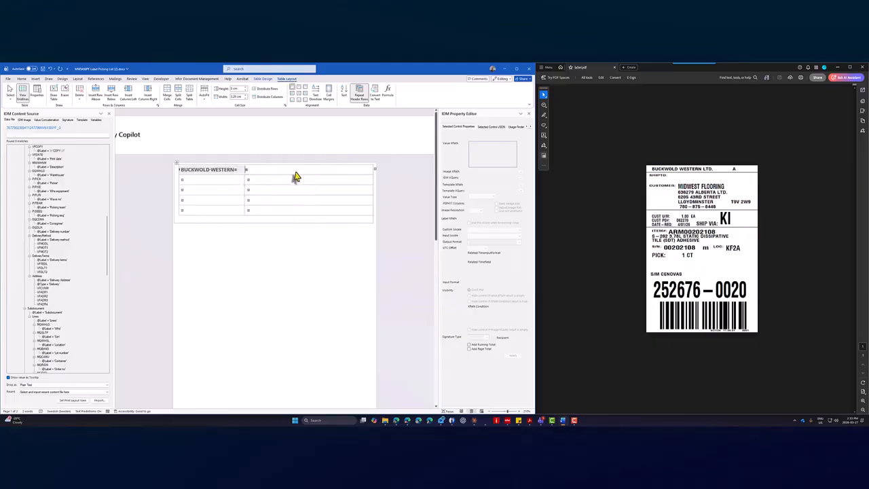
Add a bottom border beneath the BUCKWOLD WESTERN header cell of the inner table.
click(227, 170)
triple_click(241, 170)
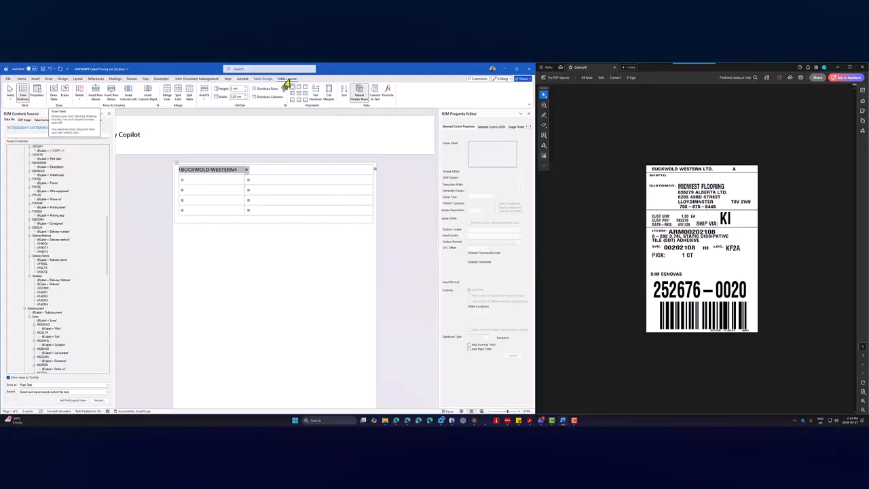
click(263, 79)
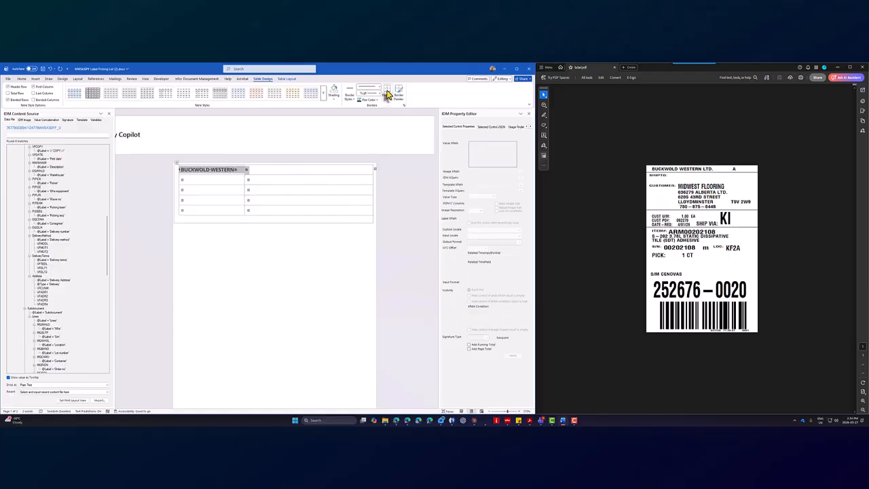
click(237, 243)
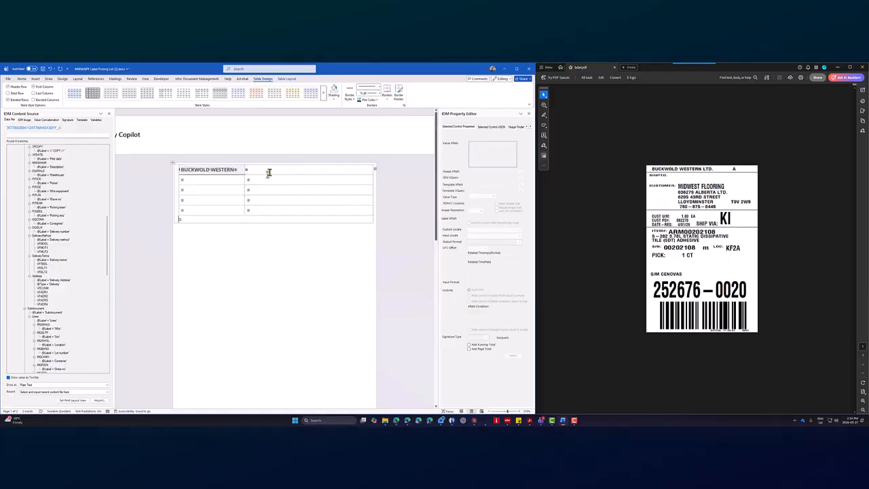
click(269, 173)
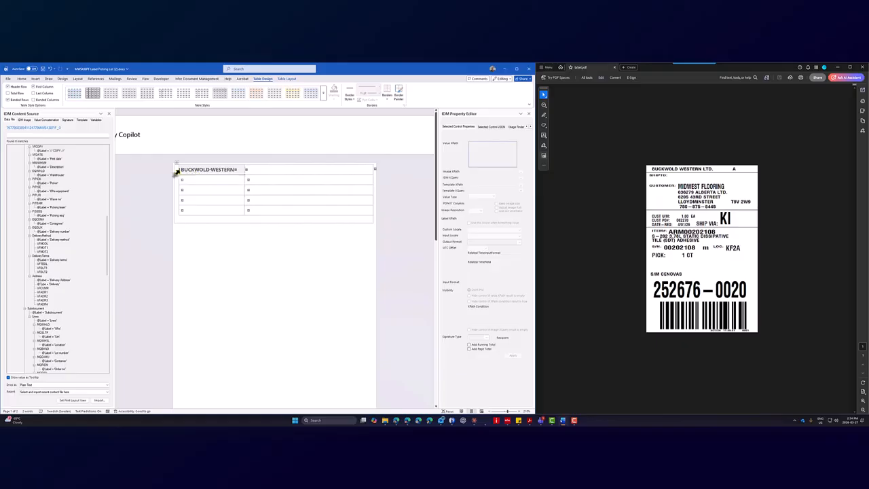
Set the inner table's default left and right cell margins to 0 cm.
click(284, 79)
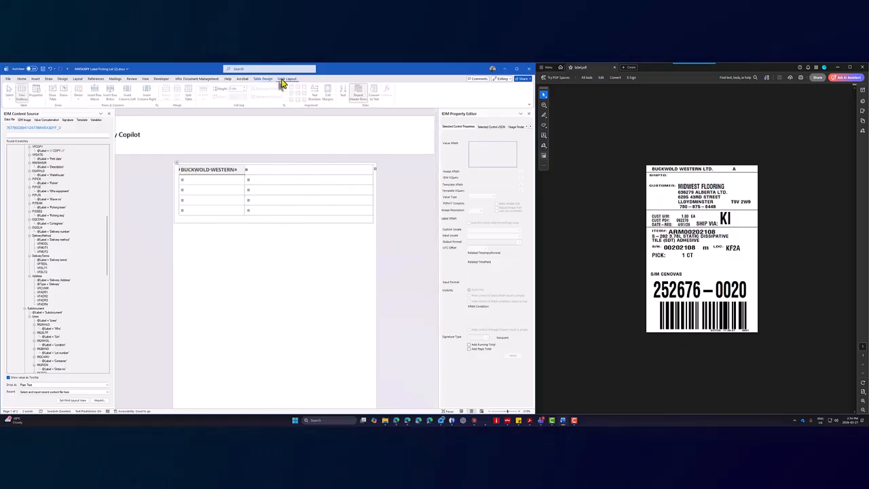
click(330, 98)
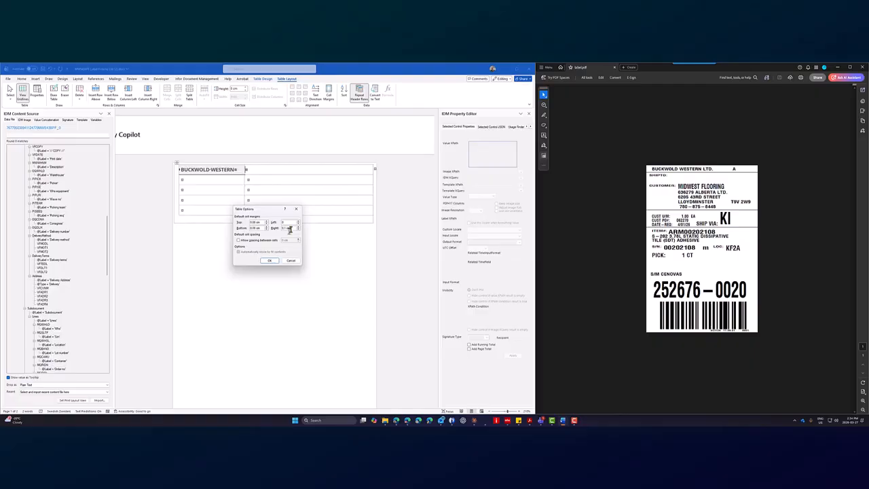
key(Return)
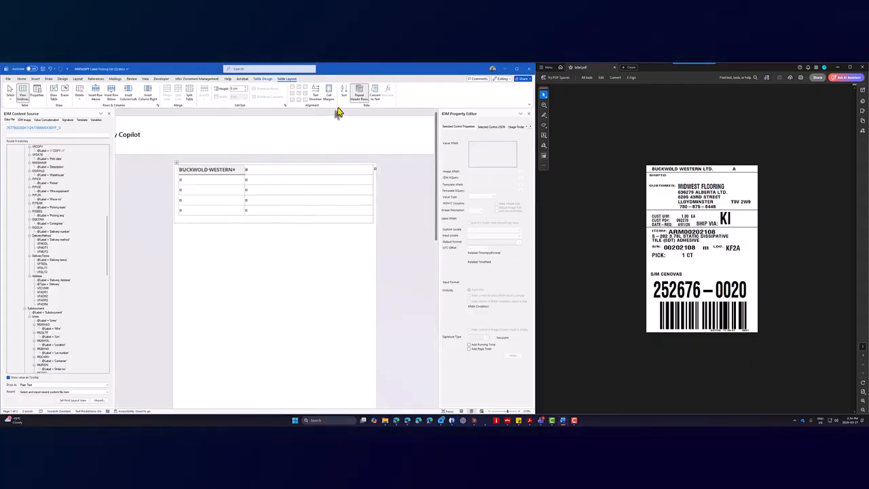
click(173, 185)
click(174, 198)
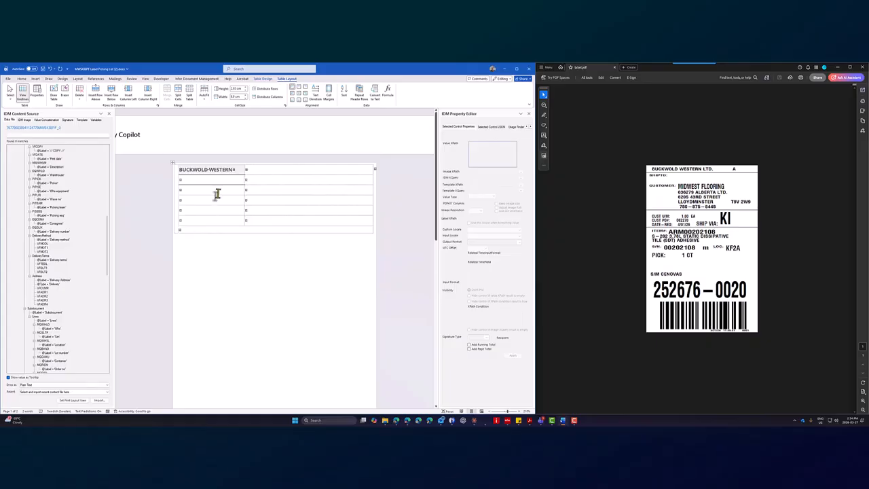
key(ctrl+z)
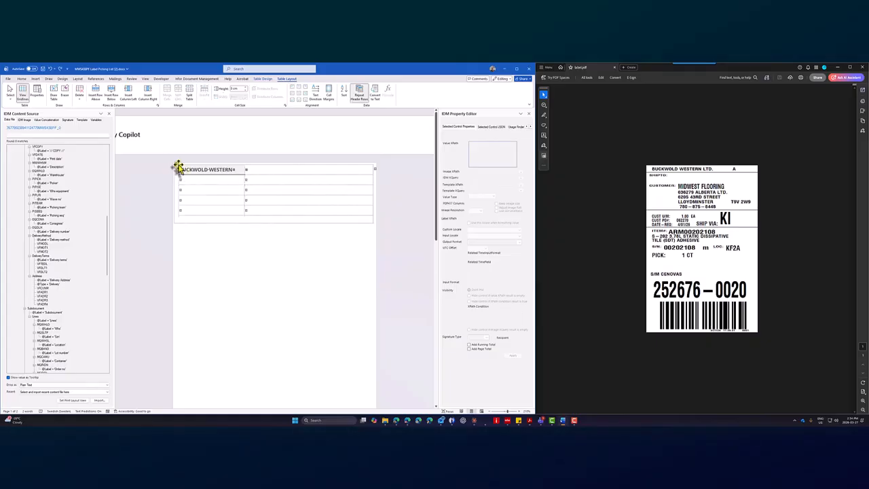
click(178, 168)
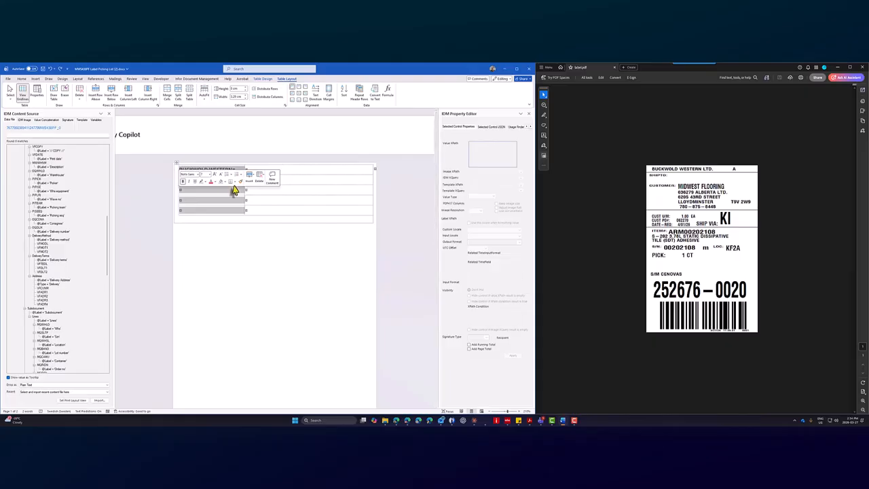
click(217, 235)
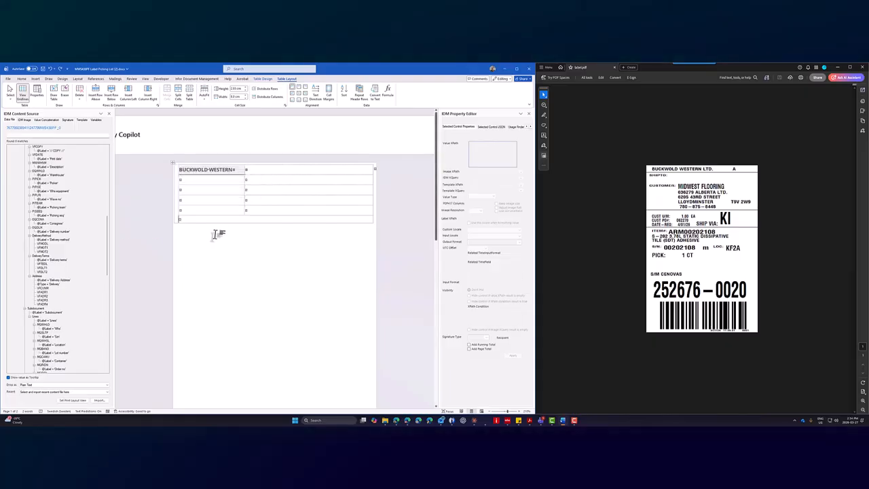
Enter "SHIPTO:" in the second row of the inner table and merge that row's two cells.
click(206, 182)
text(S)
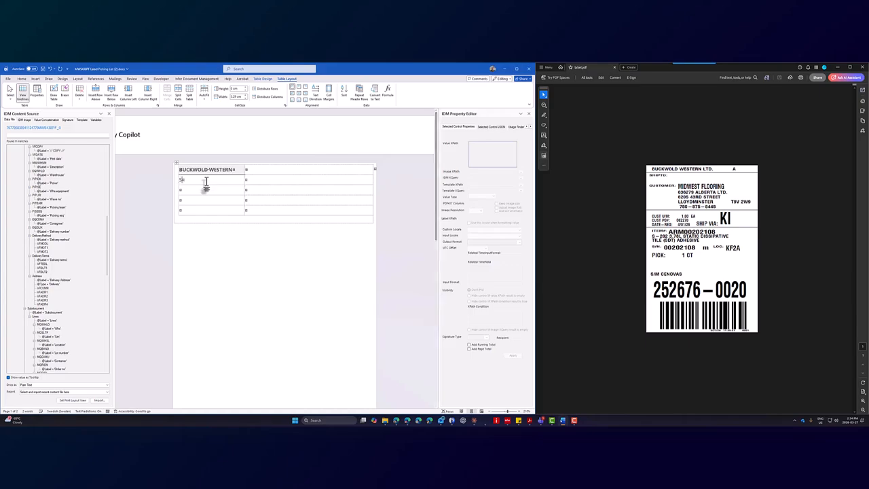
text(HIPTO:)
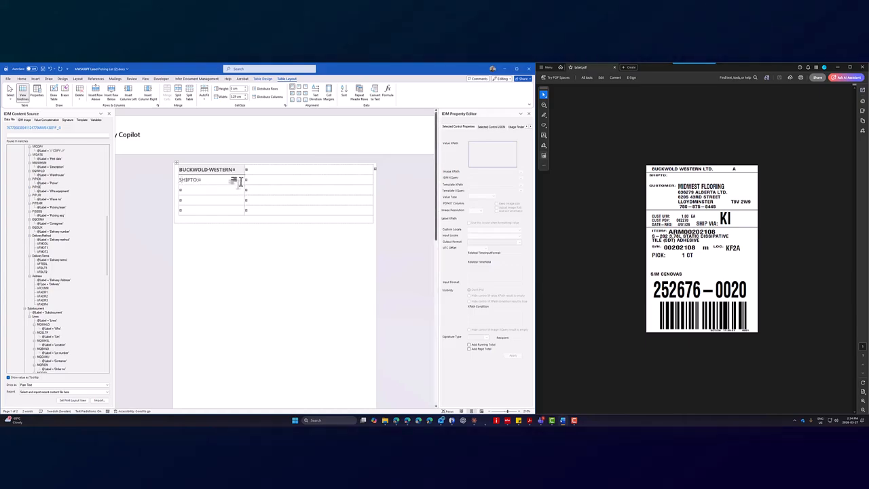
drag(237, 181, 252, 181)
right_click(255, 185)
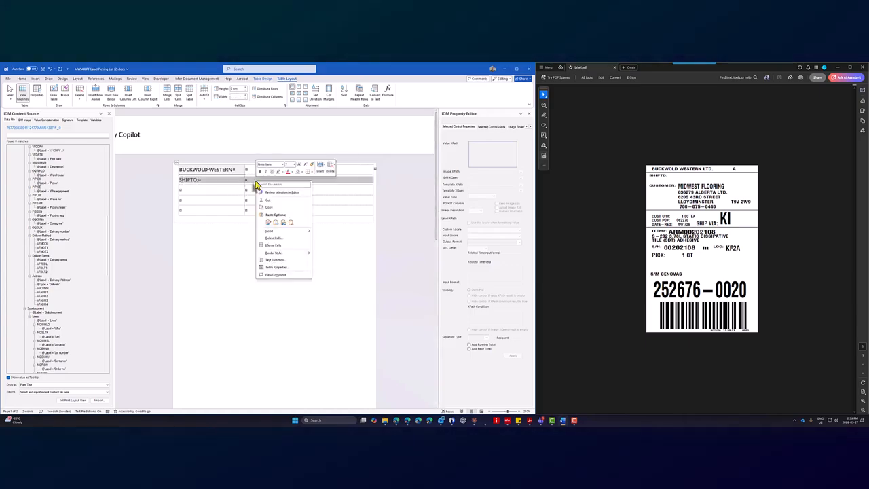
click(284, 245)
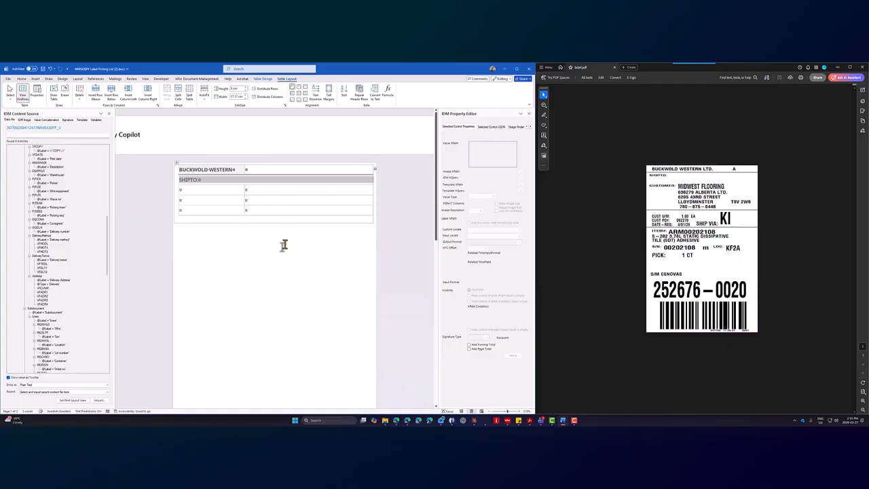
Label the third row "CUSTOMER:" and insert the delivery address field VFCUNM as plain text in the cell beside it.
click(190, 190)
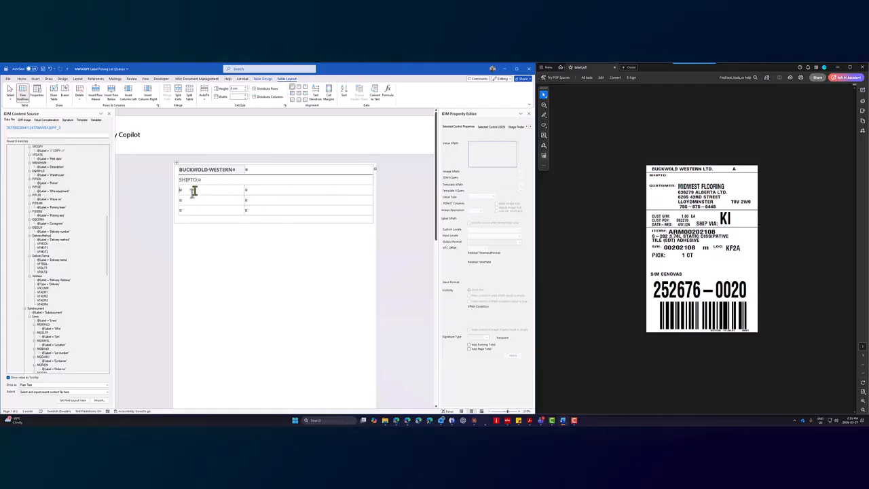
text(CUSTOMER:)
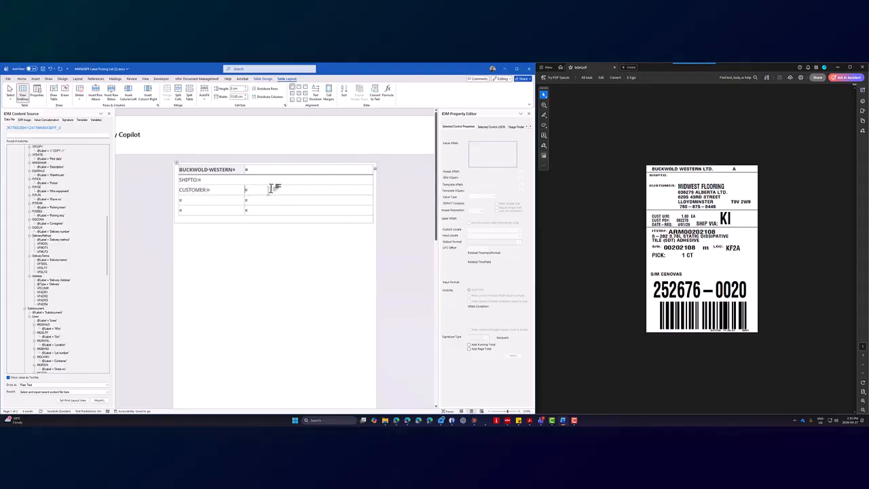
mouse_move(108, 254)
mouse_down()
mouse_move(112, 234)
mouse_move(116, 268)
mouse_move(117, 260)
mouse_up()
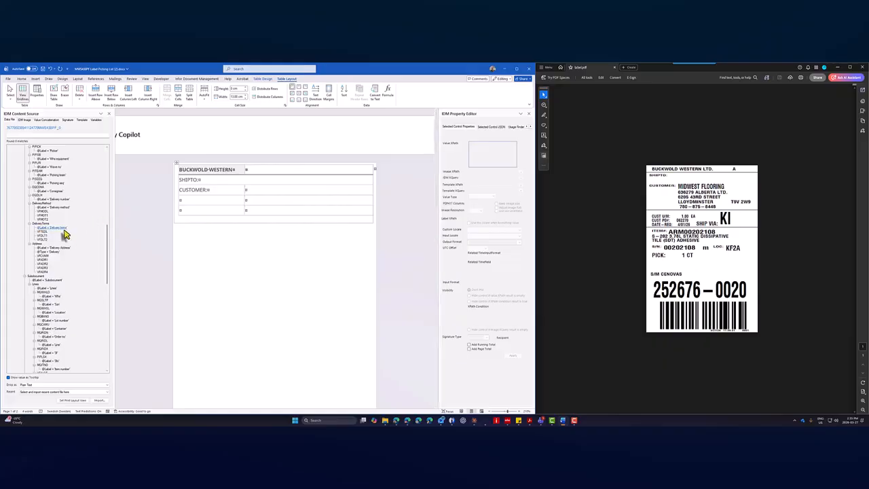
right_click(44, 260)
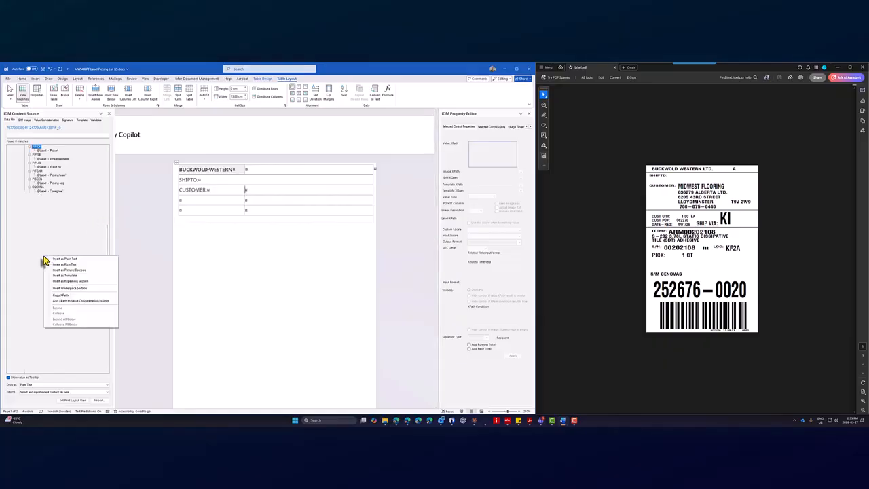
click(65, 261)
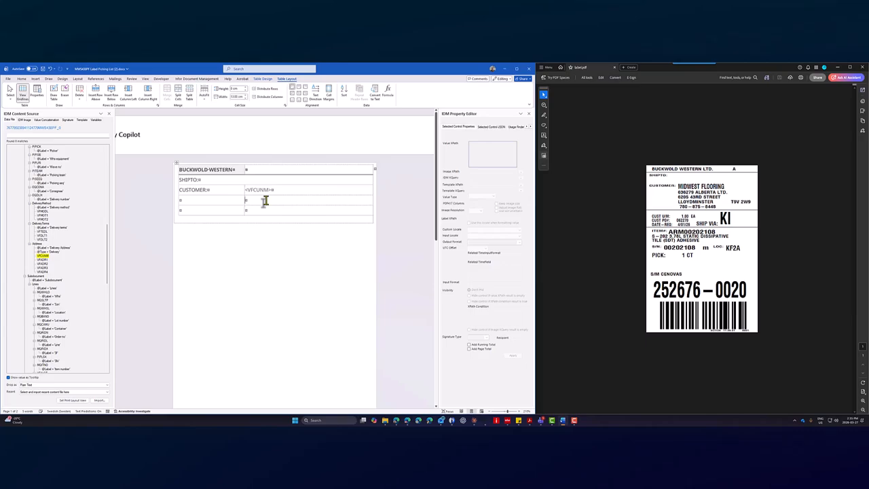
Insert the address fields VFADR1 and VFADR3 as plain text in the two cells below the VFCUNM field.
right_click(43, 261)
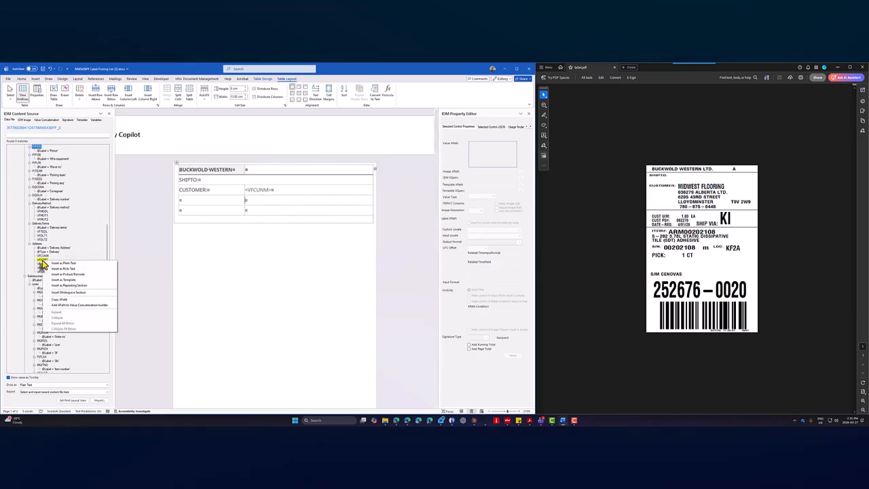
click(65, 265)
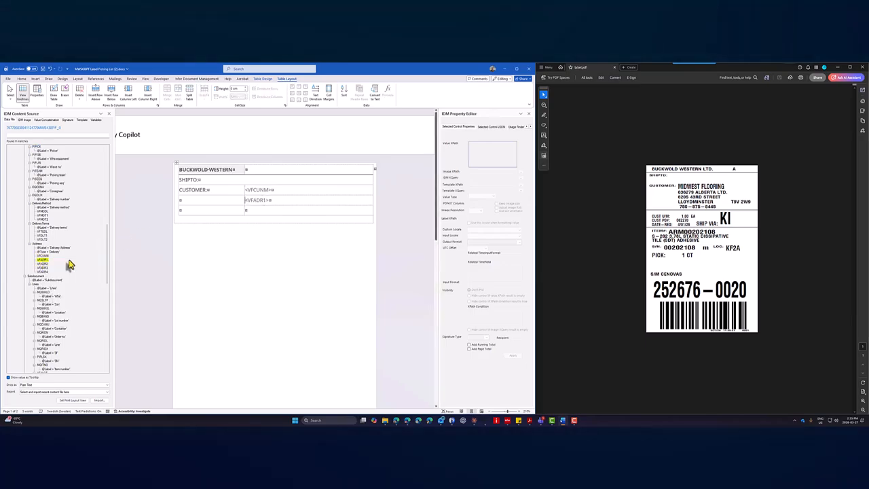
click(263, 210)
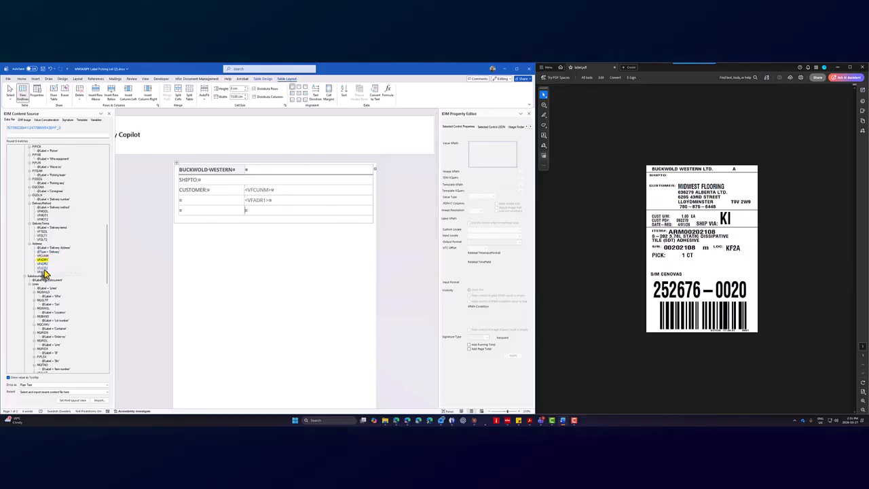
right_click(43, 269)
click(68, 275)
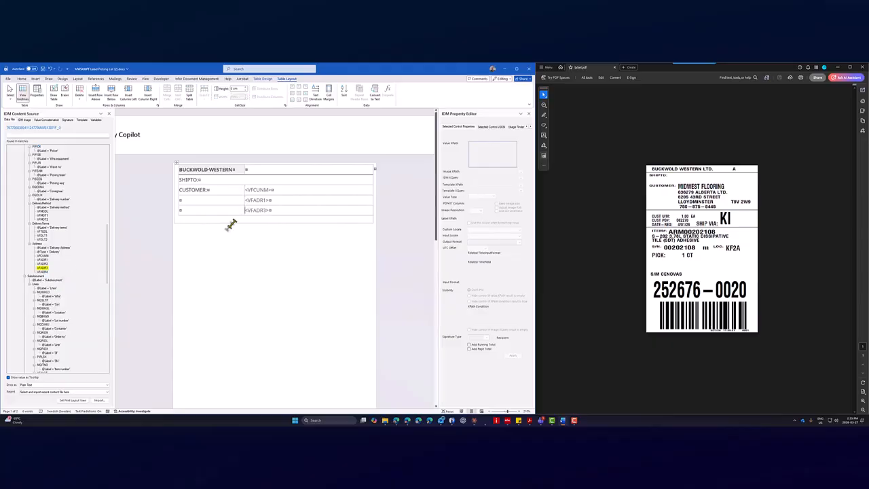
Add a row below the VFADR3 field and insert the VFADR4 address field as plain text in its second cell.
click(285, 212)
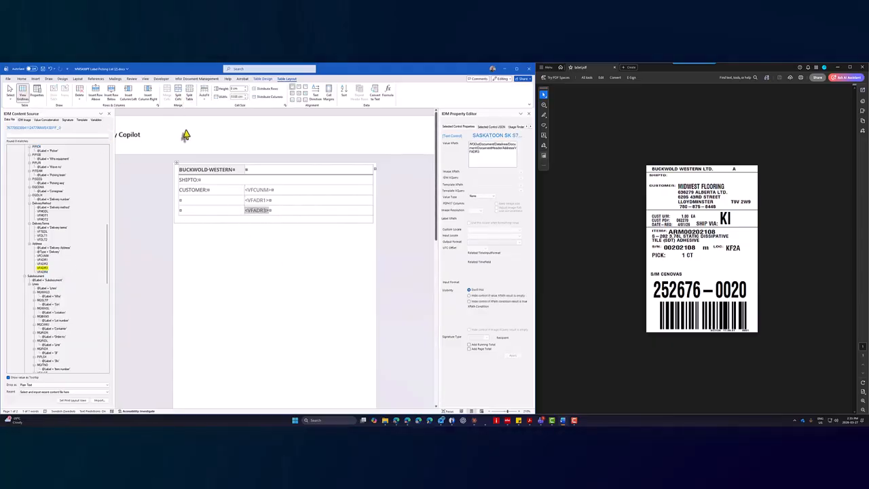
click(113, 91)
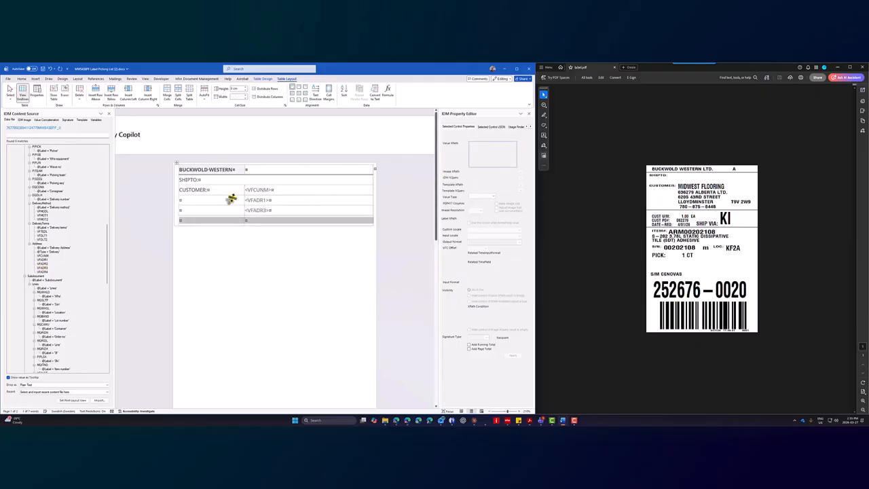
click(250, 220)
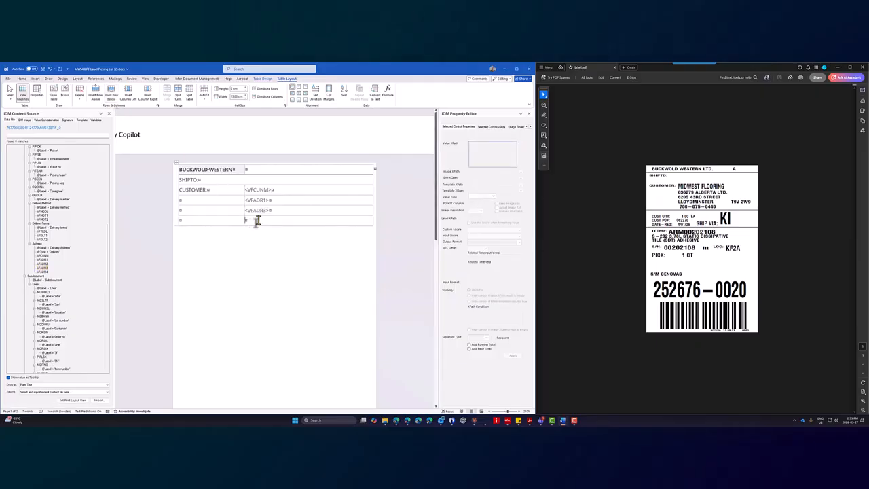
right_click(43, 273)
click(75, 281)
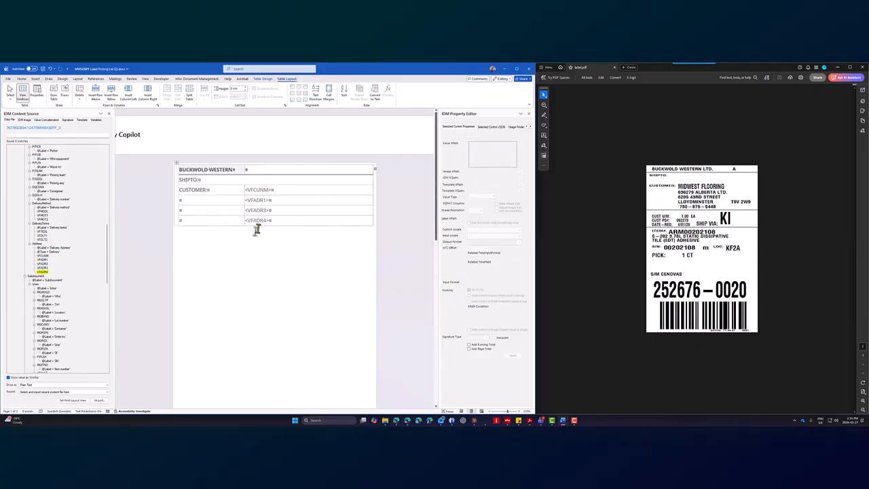
Select the rows from CUSTOMER: to VFADR4 and check the table's default cell margins without changing them.
click(296, 190)
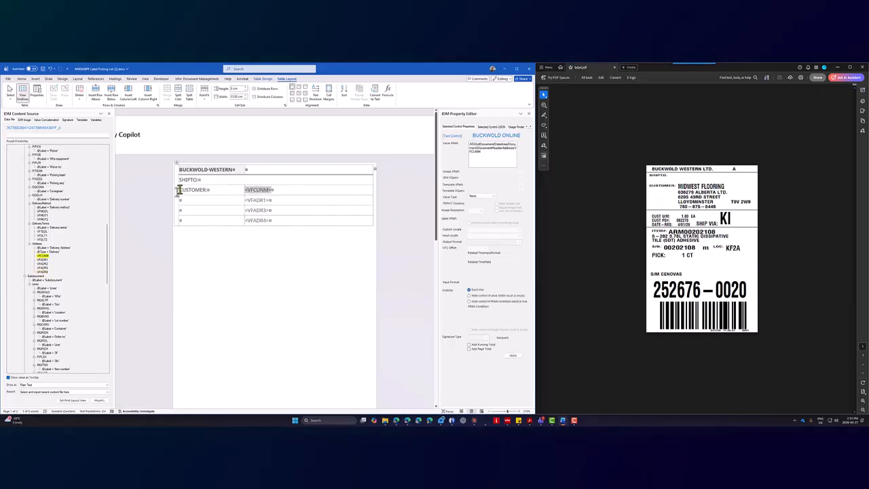
drag(180, 190, 266, 223)
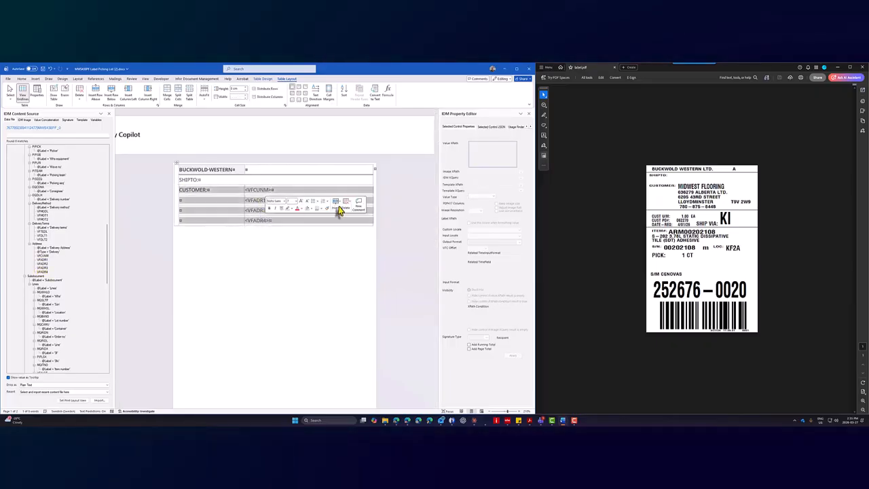
click(328, 97)
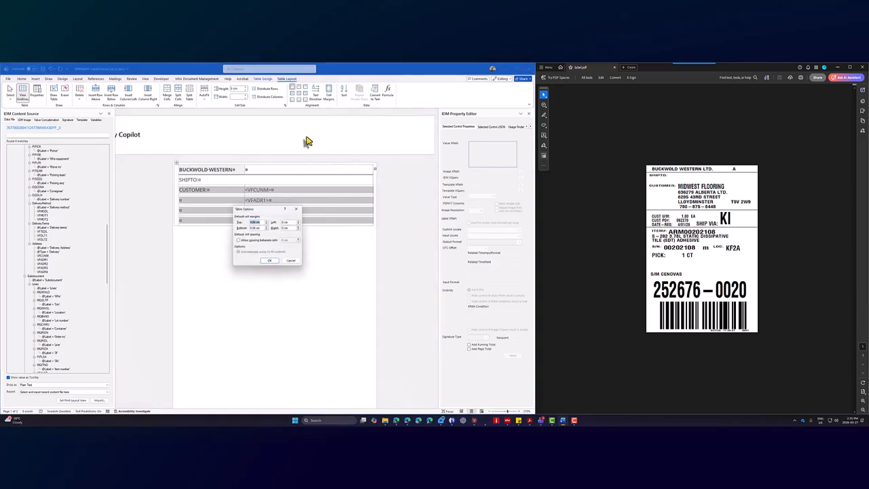
click(296, 209)
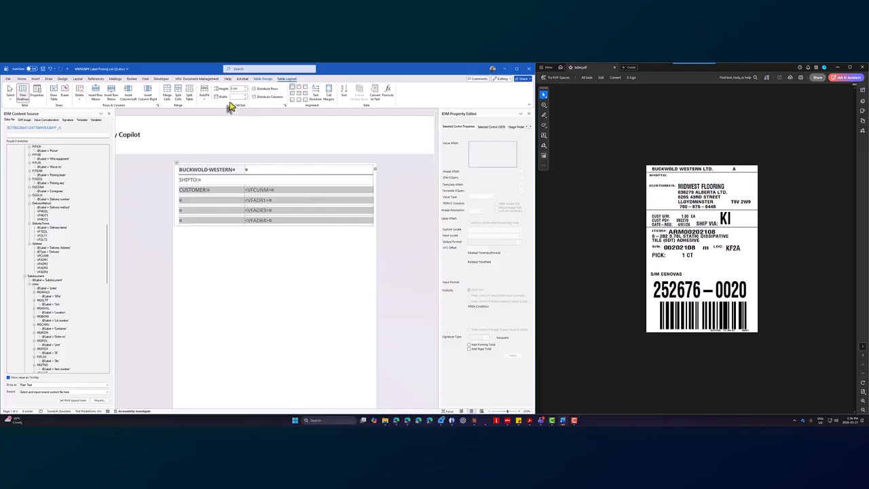
Review the table properties of the selected CUSTOMER: to VFADR4 rows and set their row height rule to at least.
right_click(211, 192)
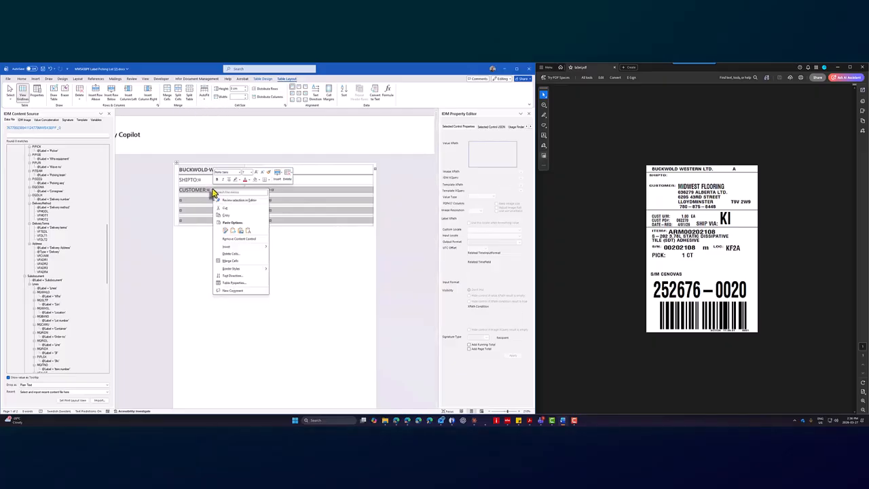
click(250, 283)
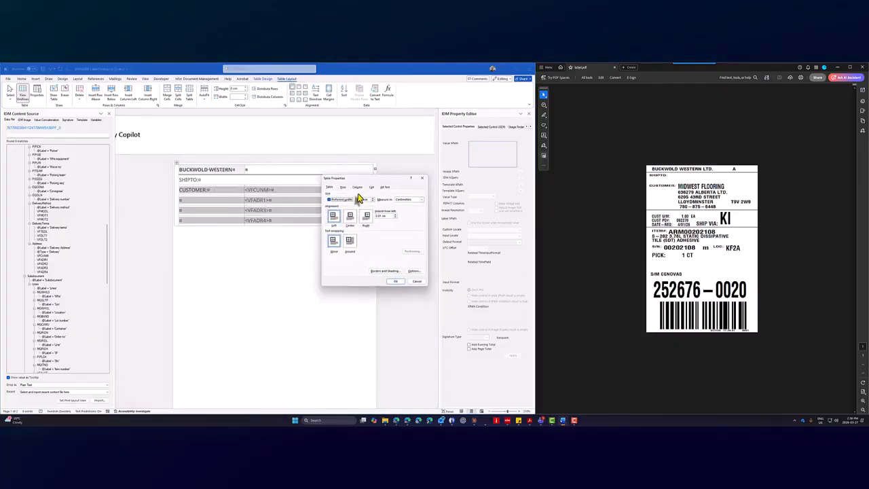
click(372, 187)
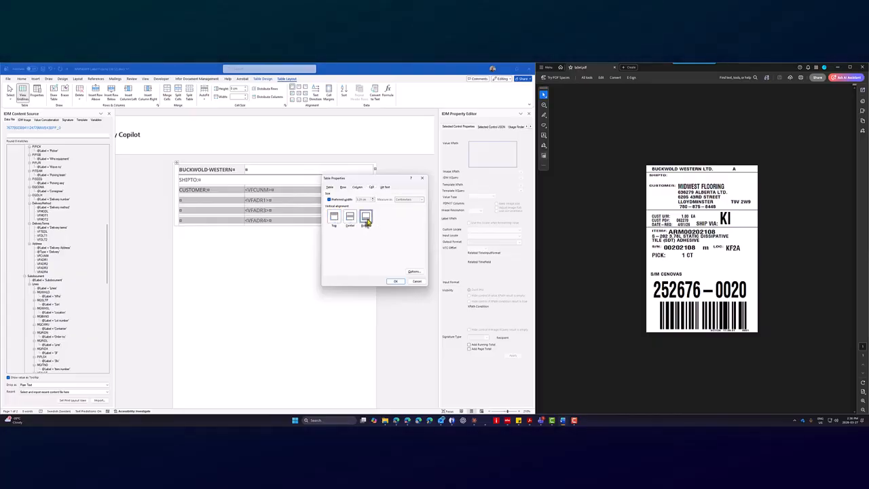
click(357, 188)
click(345, 187)
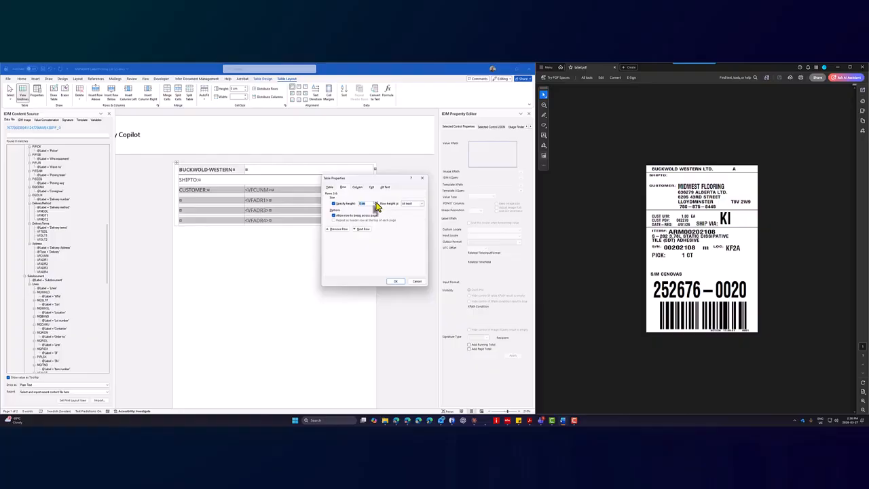
click(421, 204)
click(411, 207)
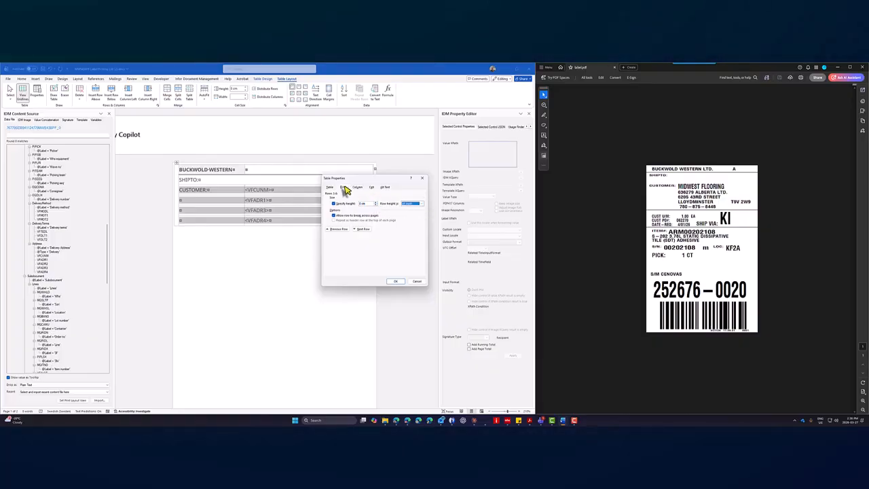
click(331, 188)
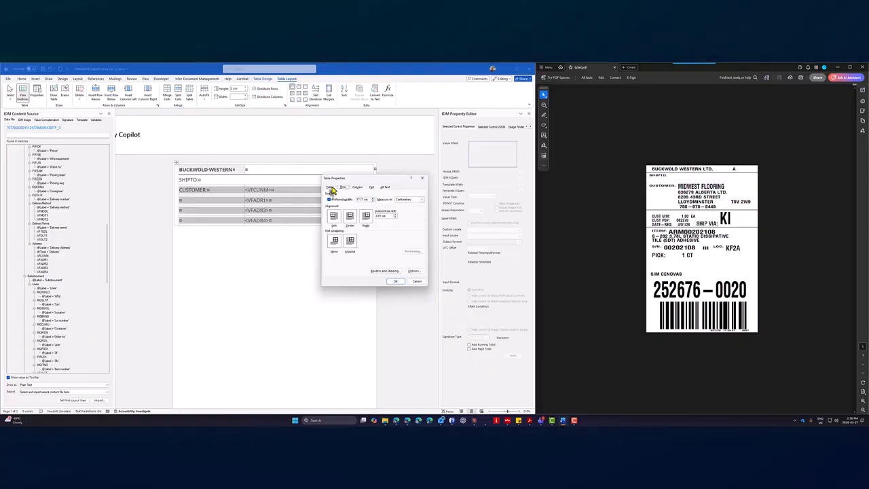
click(395, 281)
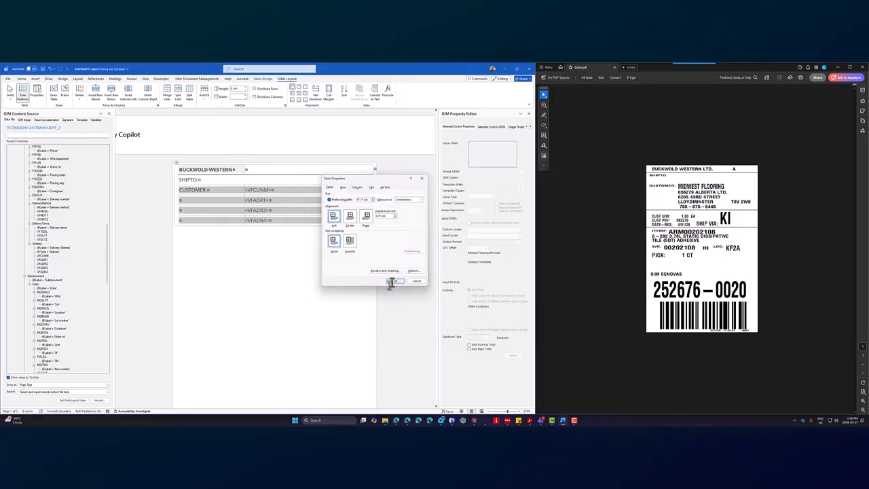
Generate a test PDF preview of the label template and look through its pages.
click(22, 79)
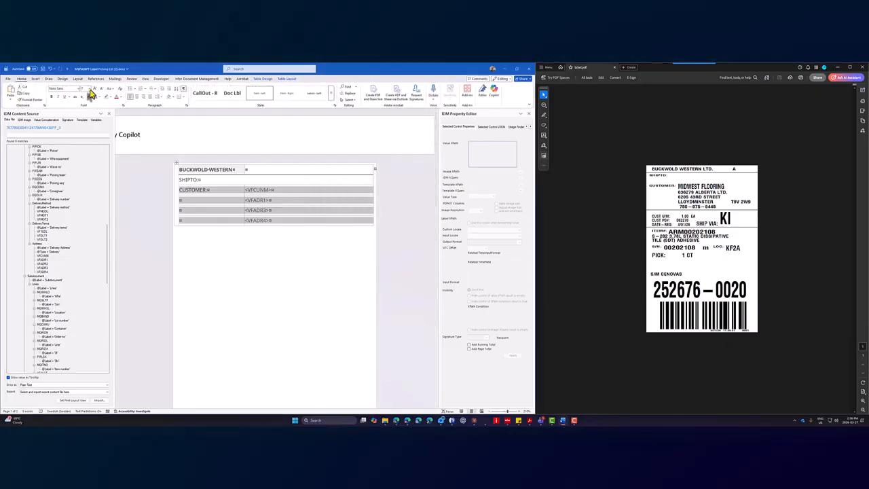
click(271, 235)
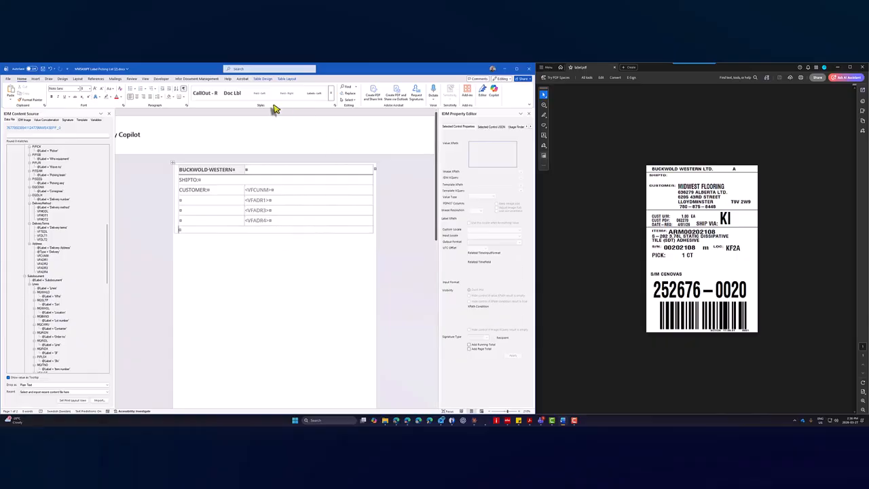
click(195, 79)
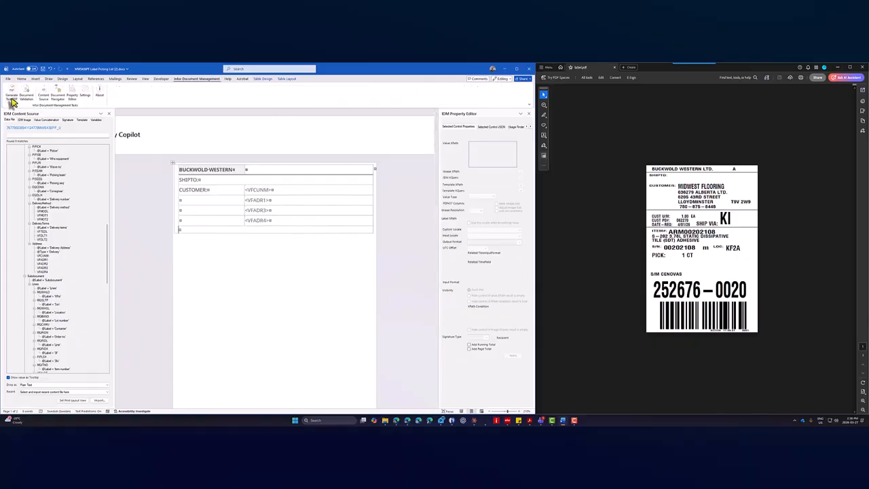
click(11, 95)
click(89, 145)
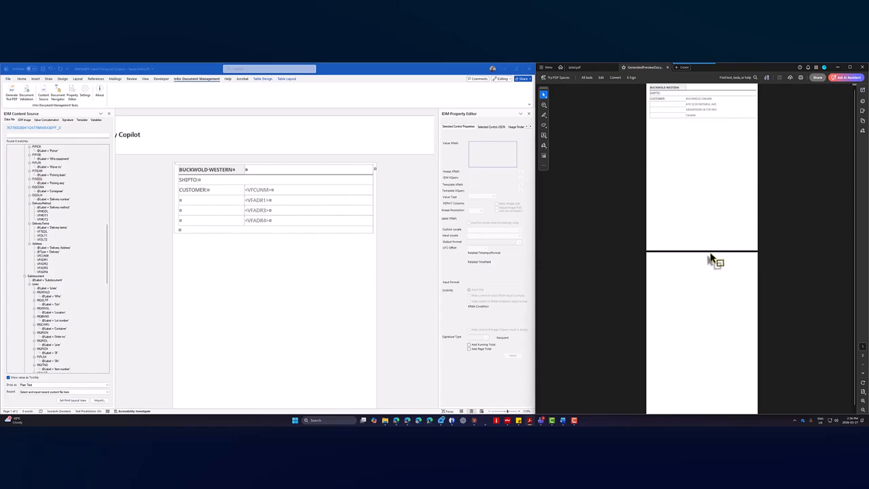
scroll(698, 314, down, 1)
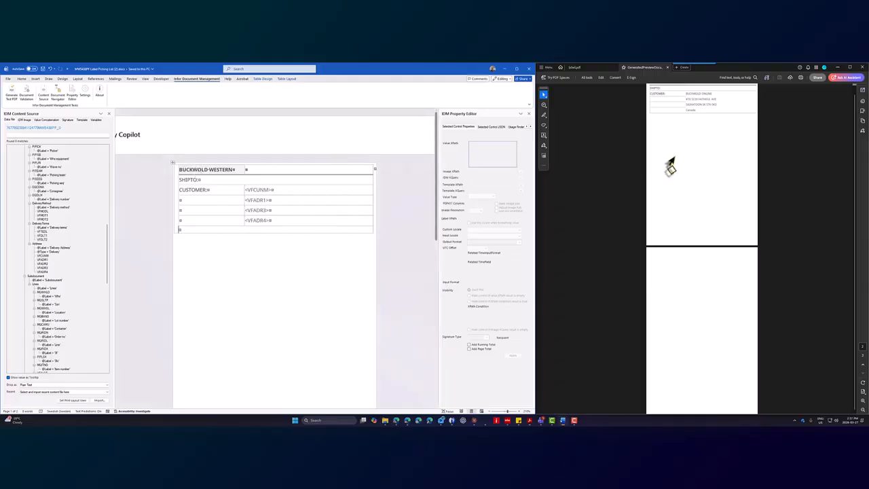
scroll(676, 158, up, 1)
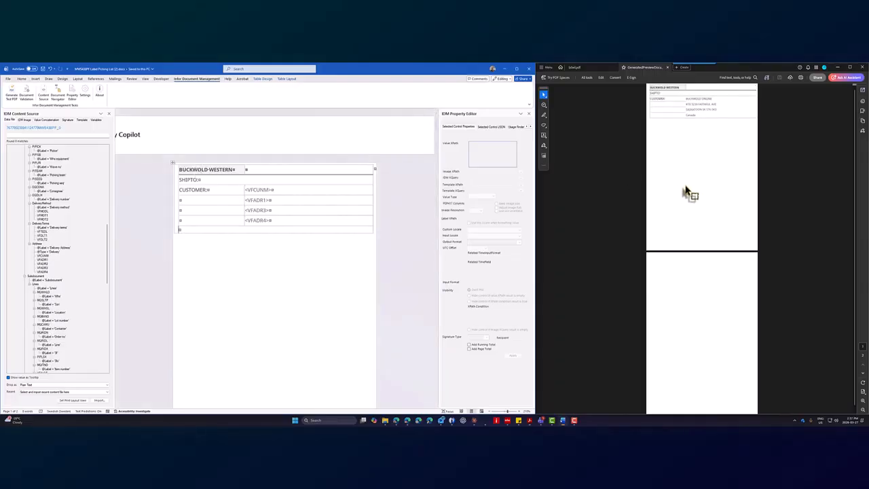
Delete the empty outer table row that spills onto the template's second page.
scroll(373, 243, down, 5)
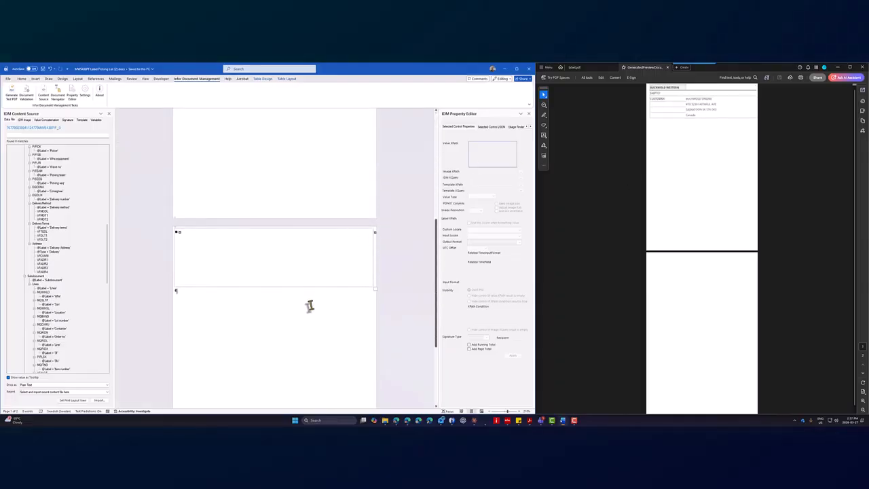
scroll(310, 303, down, 3)
scroll(310, 303, up, 2)
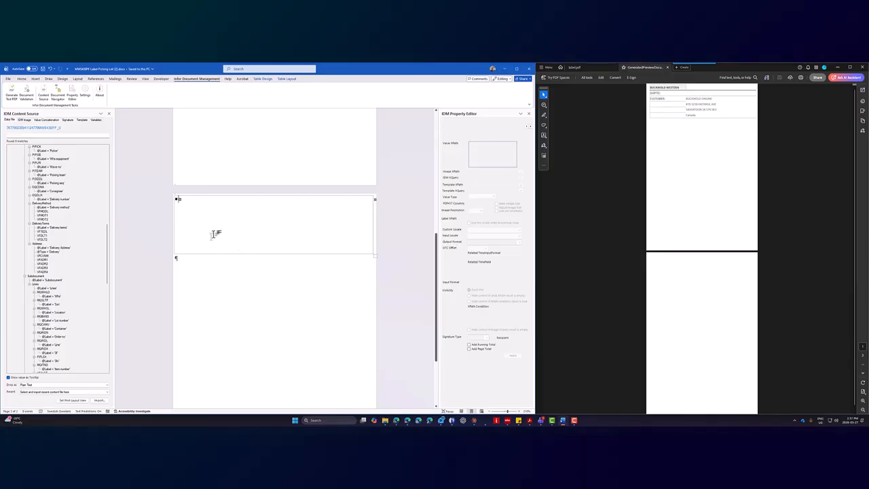
click(208, 259)
scroll(213, 167, up, 8)
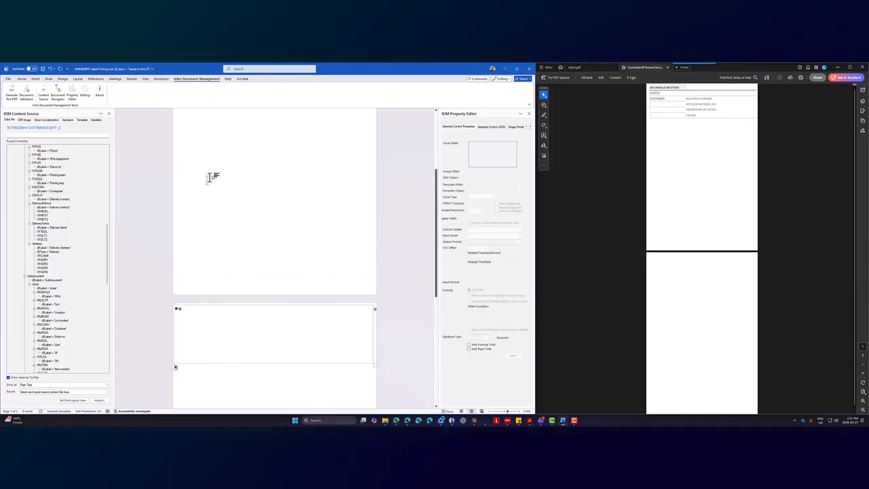
click(212, 275)
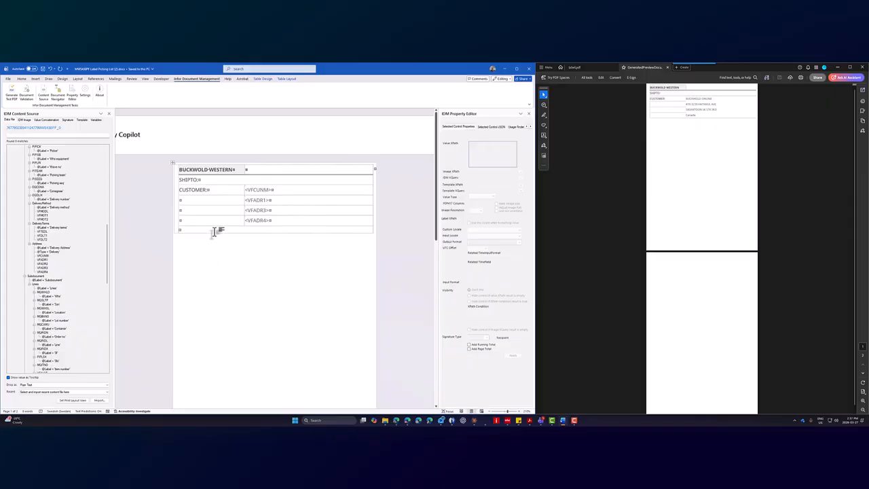
scroll(262, 272, down, 5)
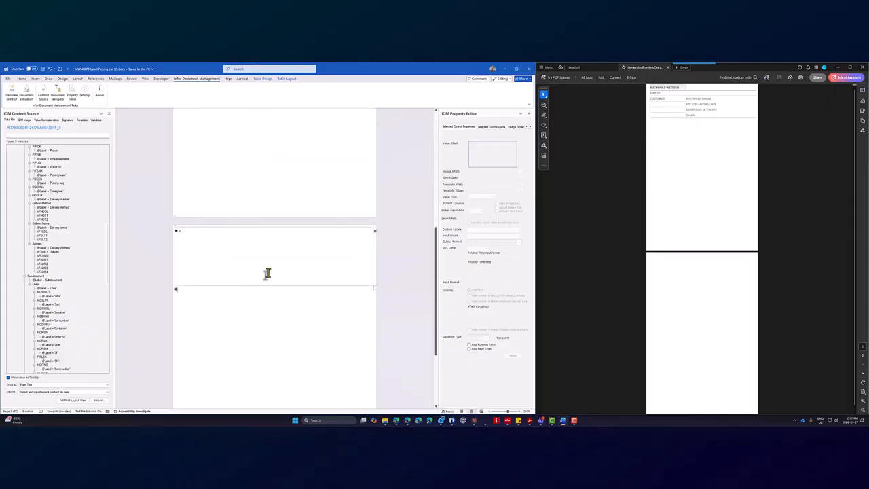
click(176, 207)
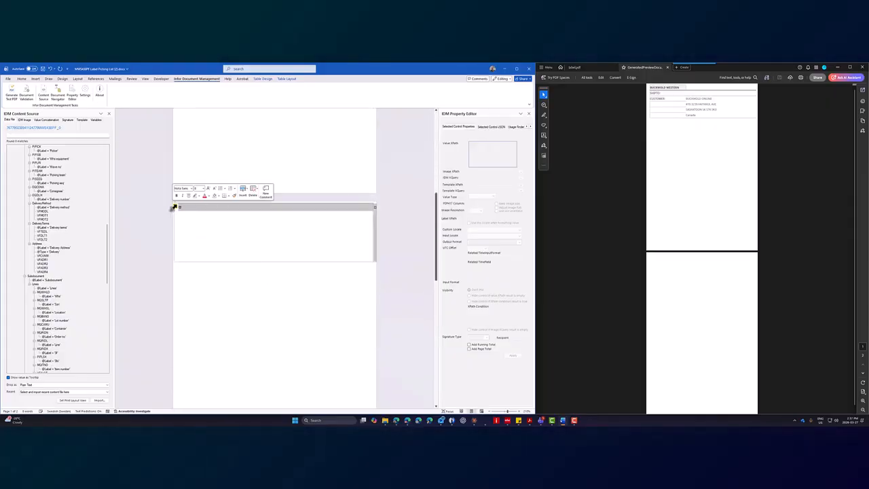
right_click(177, 209)
click(196, 228)
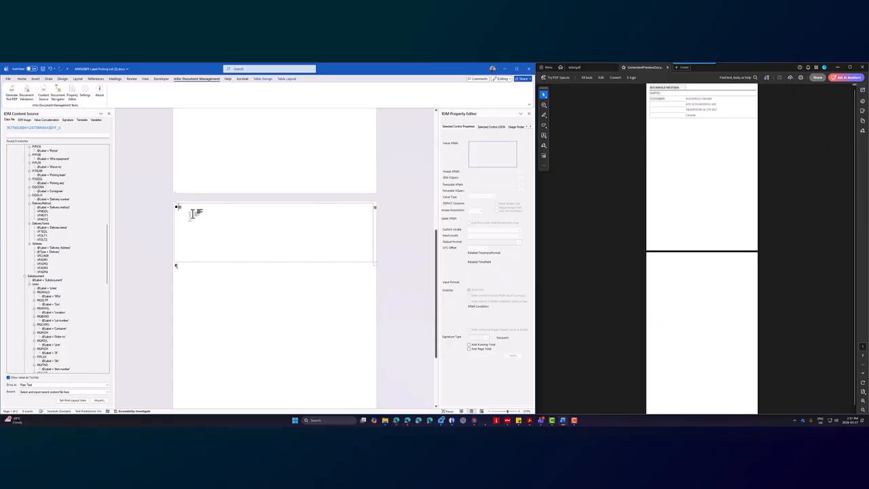
right_click(193, 213)
click(236, 290)
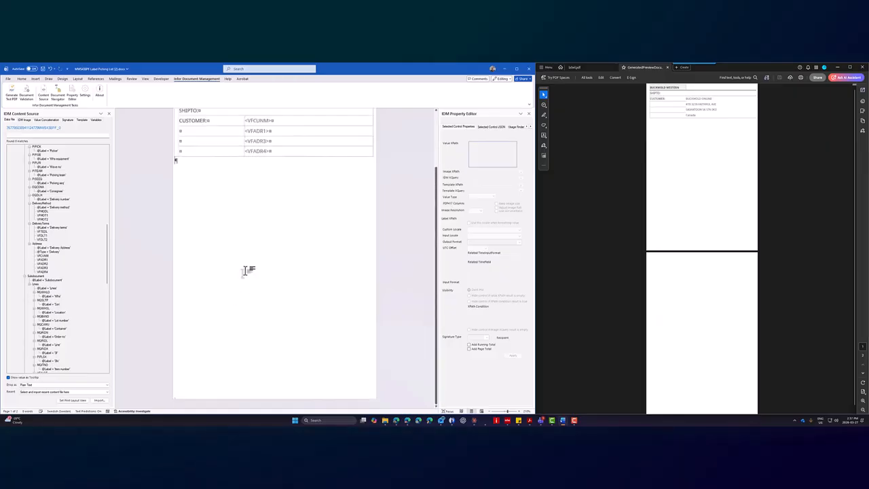
Check the remaining page layout and generate a new test PDF from the corrected template.
scroll(246, 271, up, 3)
scroll(415, 275, down, 3)
scroll(417, 273, up, 3)
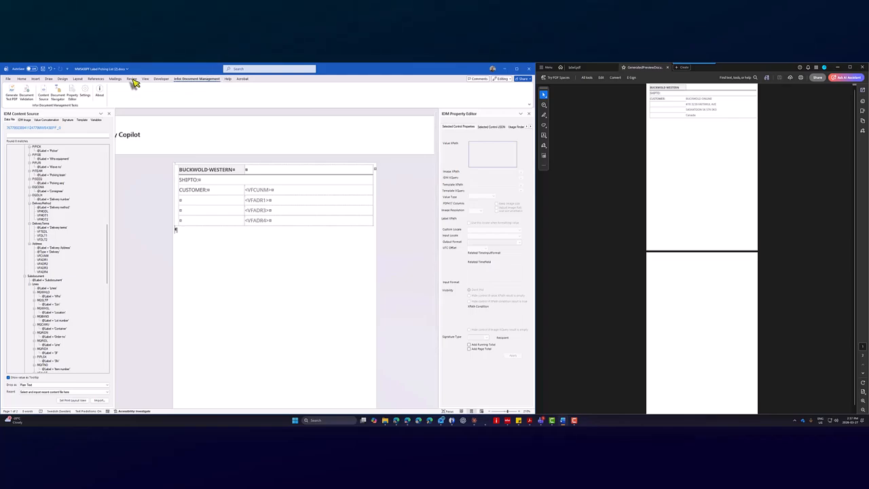
click(15, 97)
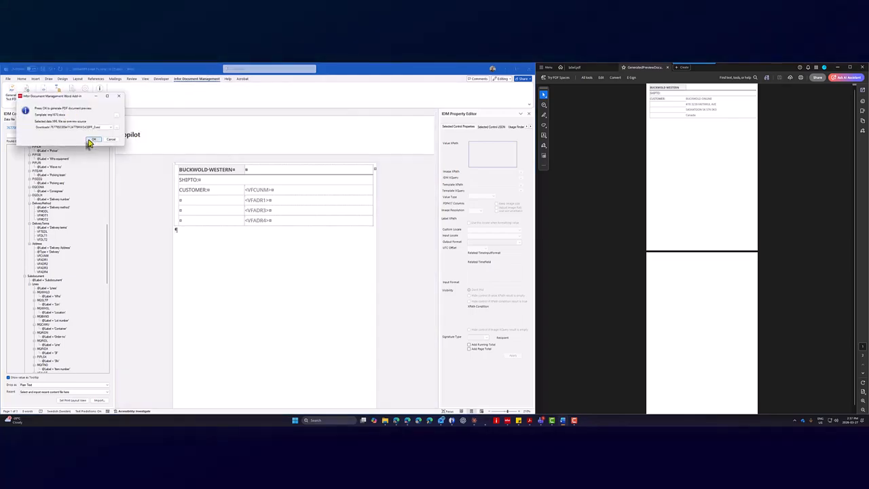
click(93, 140)
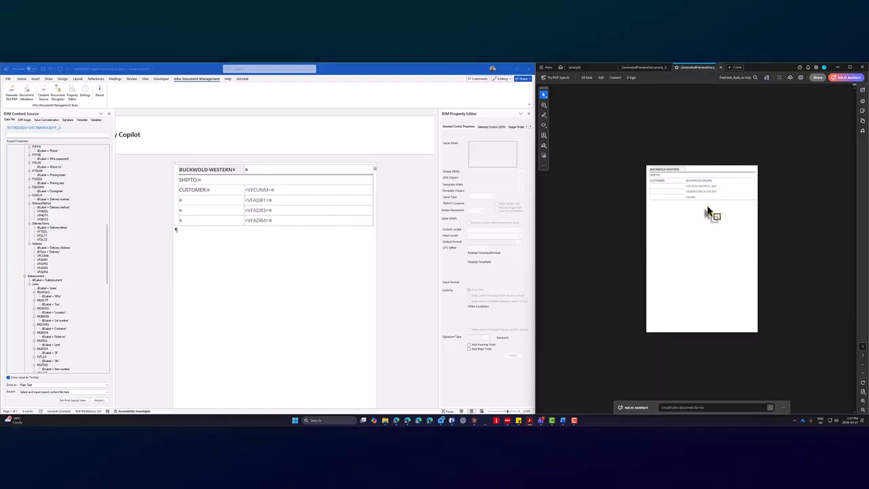
click(178, 171)
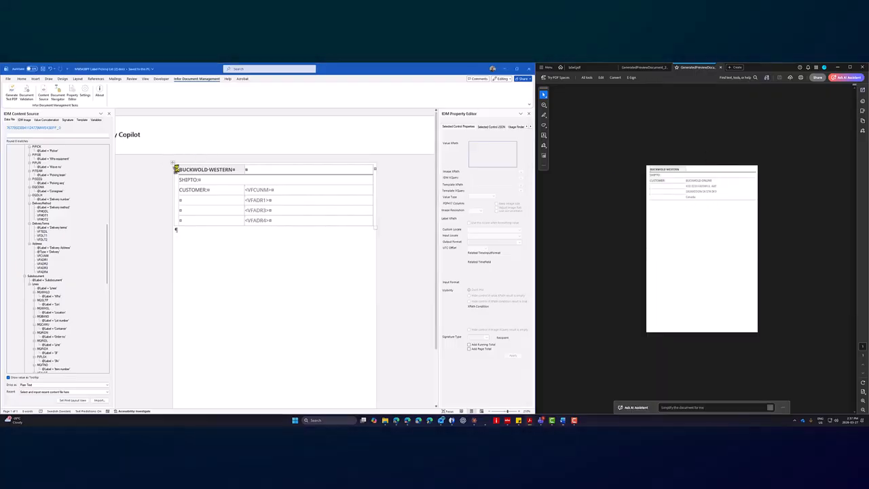
drag(256, 163, 245, 171)
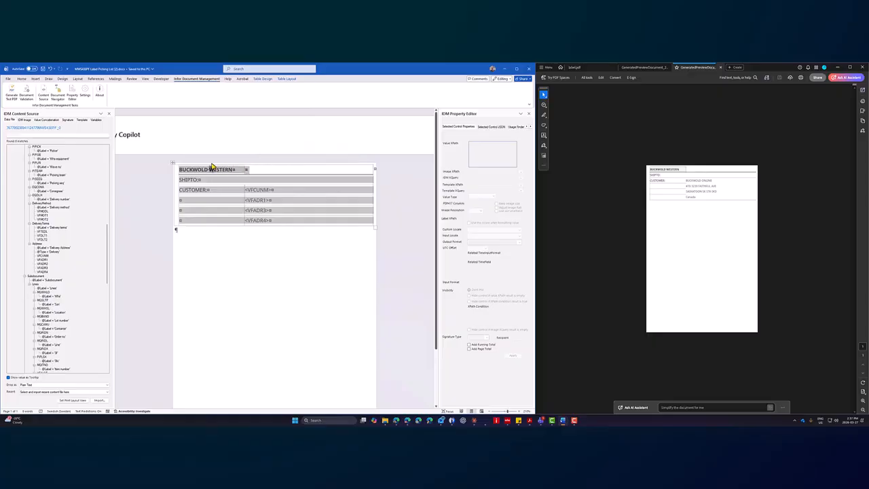
click(384, 215)
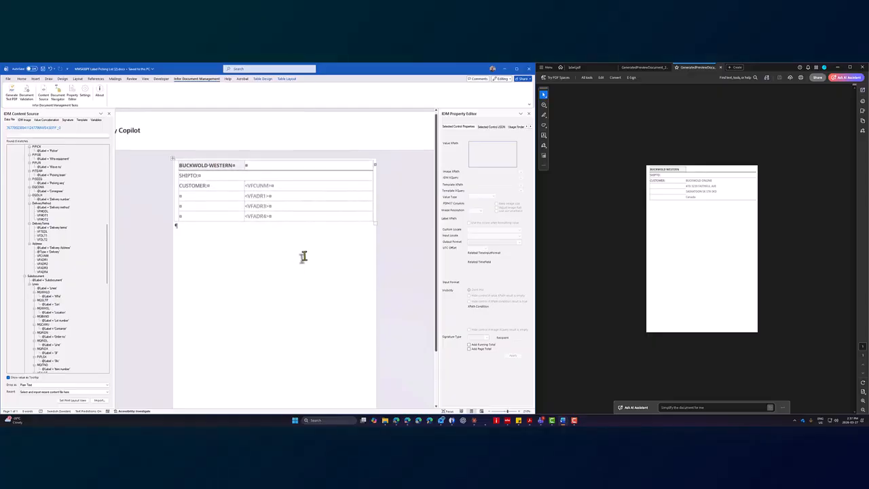
click(183, 167)
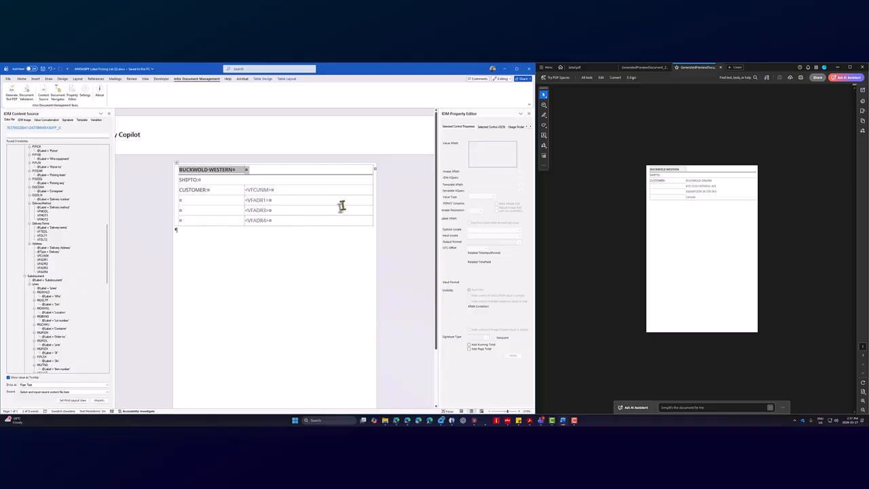
scroll(326, 212, down, 3)
scroll(305, 224, up, 3)
drag(105, 237, 120, 161)
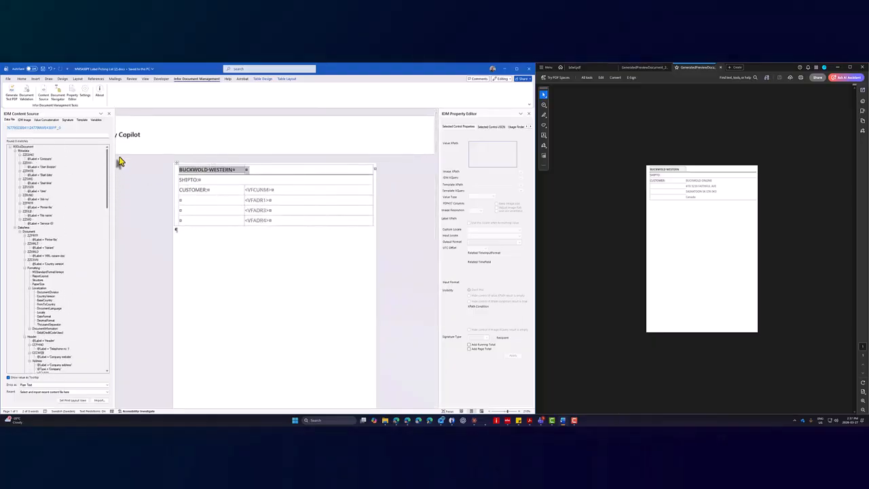
Undo the most recent edits in the label table.
click(373, 188)
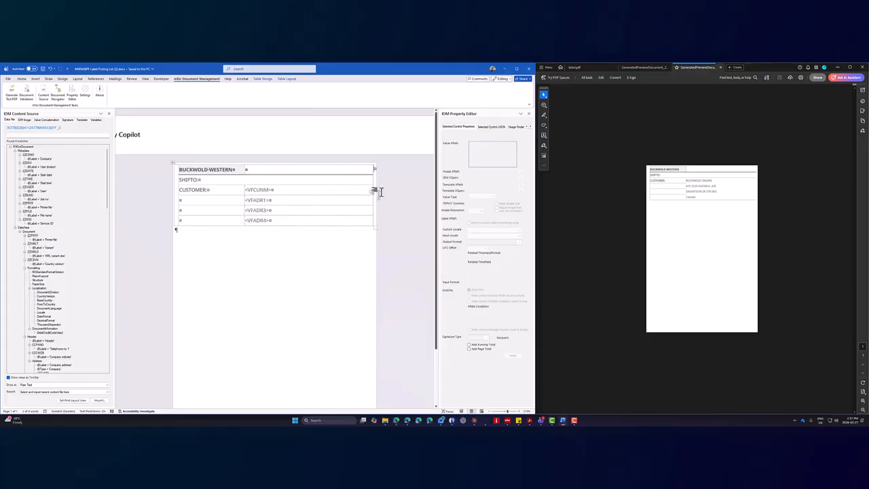
key(ctrl+z)
key(ctrl+z)
key(ctrl+z)
key(ctrl+z)
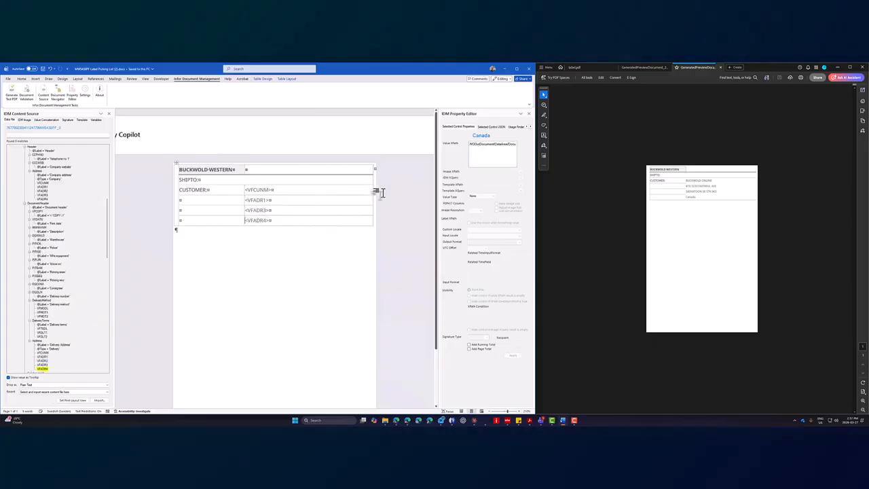
Try to wrap the existing label table in a repeating section content control.
key(ctrl+z)
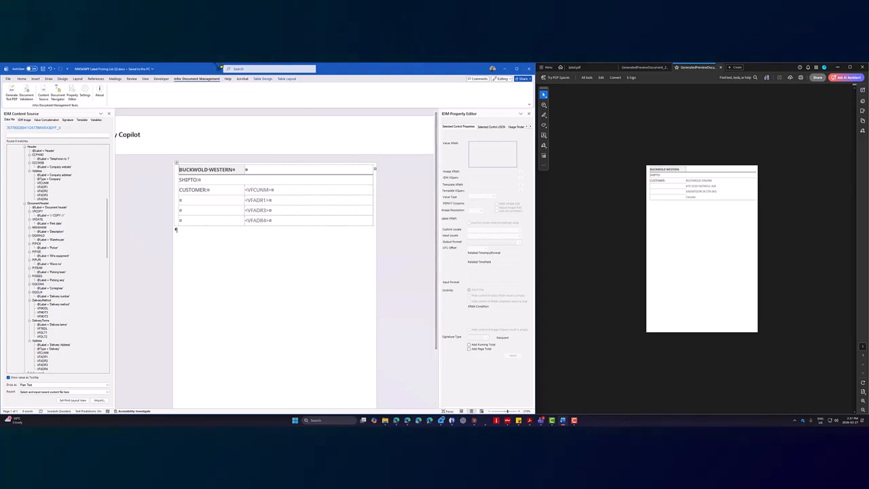
click(166, 80)
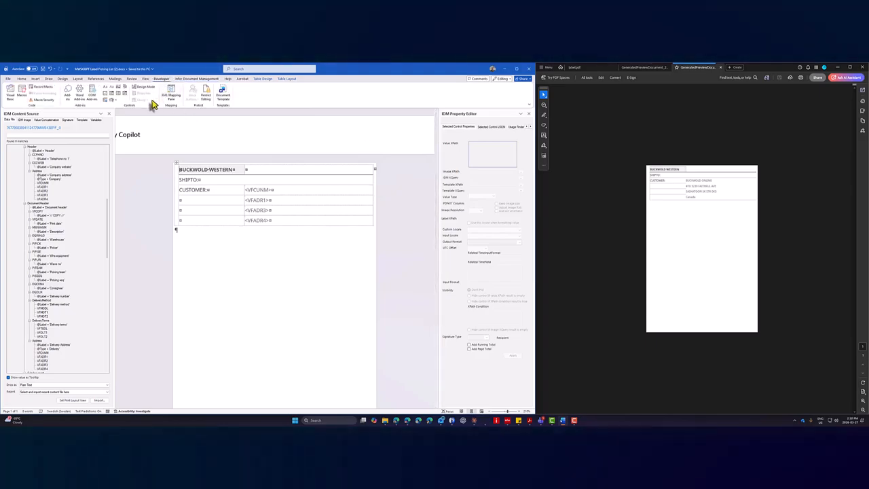
click(105, 101)
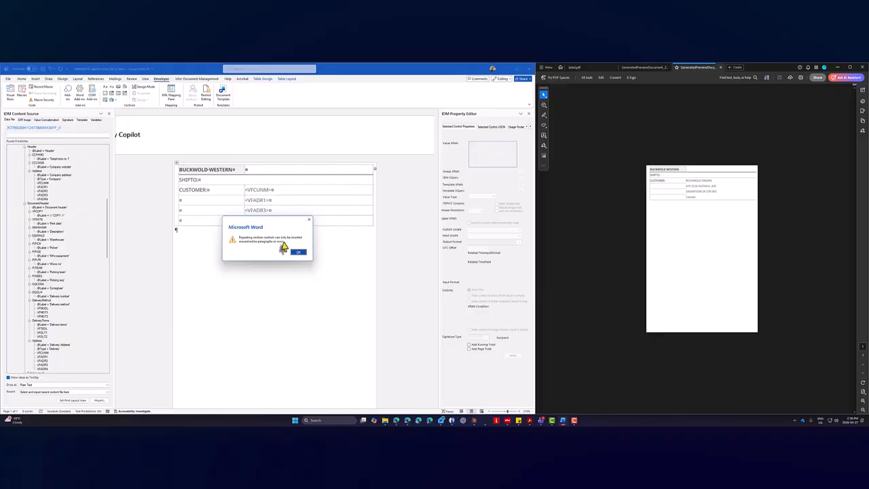
click(297, 253)
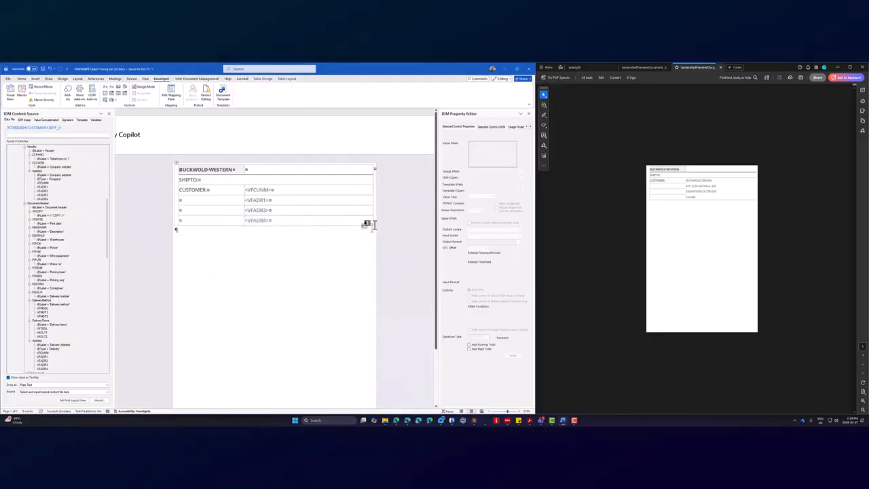
click(171, 170)
click(181, 163)
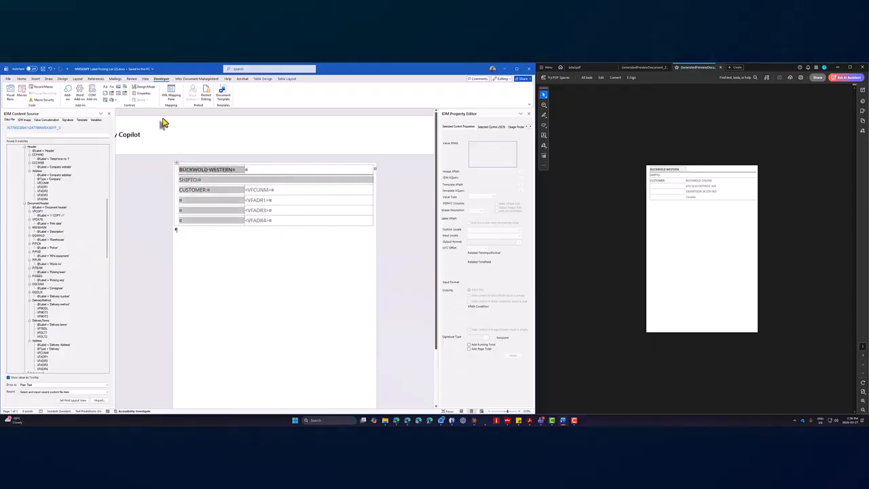
click(105, 102)
click(298, 252)
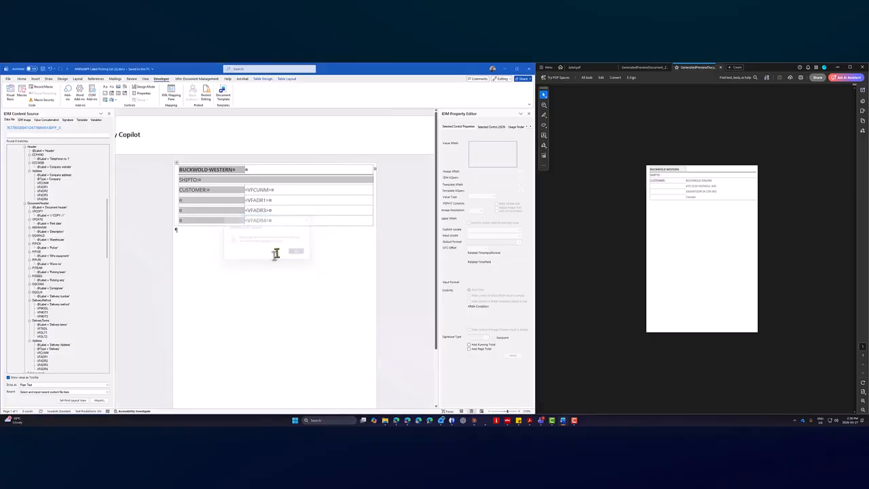
Delete the whole label table and insert a repeating section content control on the empty page.
click(183, 240)
drag(182, 231, 170, 183)
key(BackSpace)
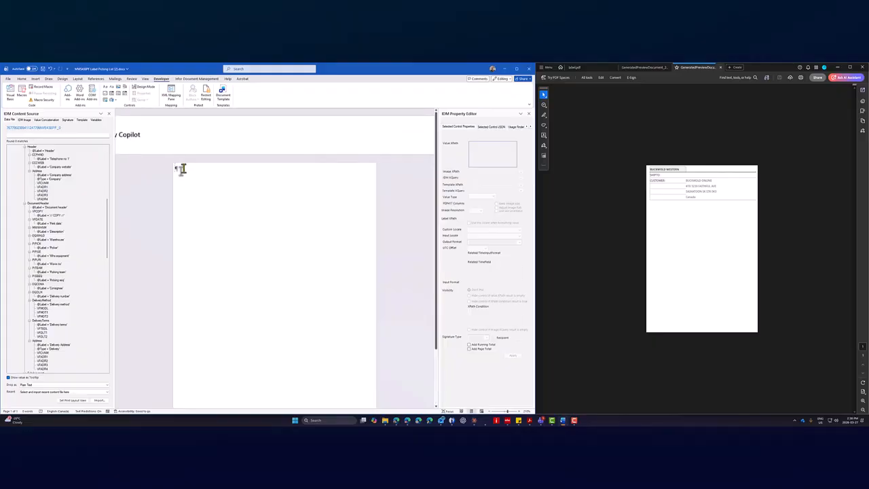
click(105, 99)
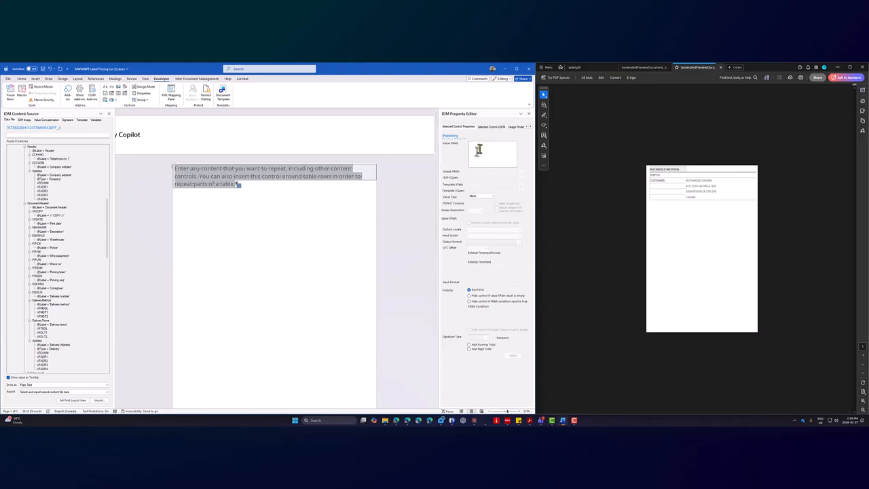
Copy the XPath of the Subdocument node and apply it as the repeating section's value XPath.
scroll(68, 192, up, 8)
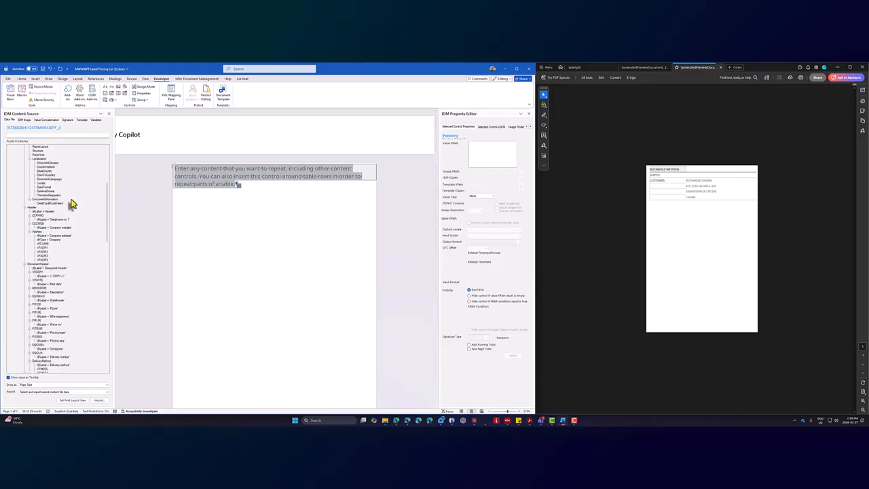
scroll(73, 206, up, 3)
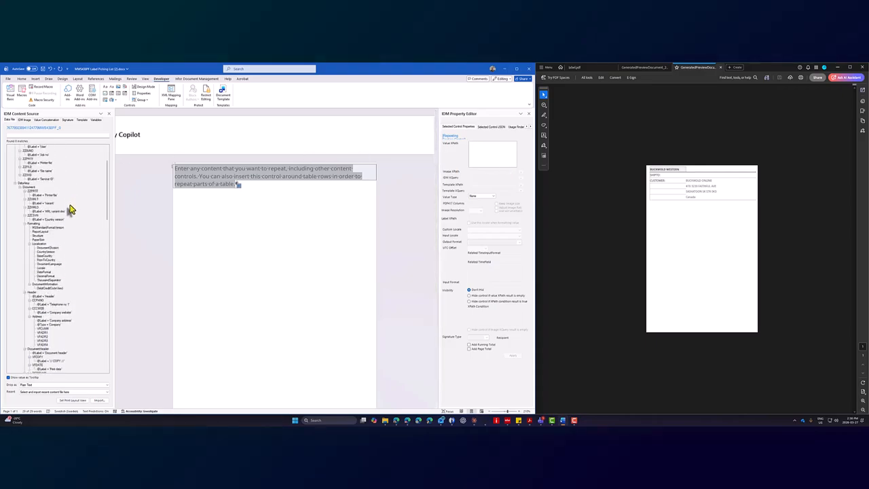
scroll(71, 209, down, 15)
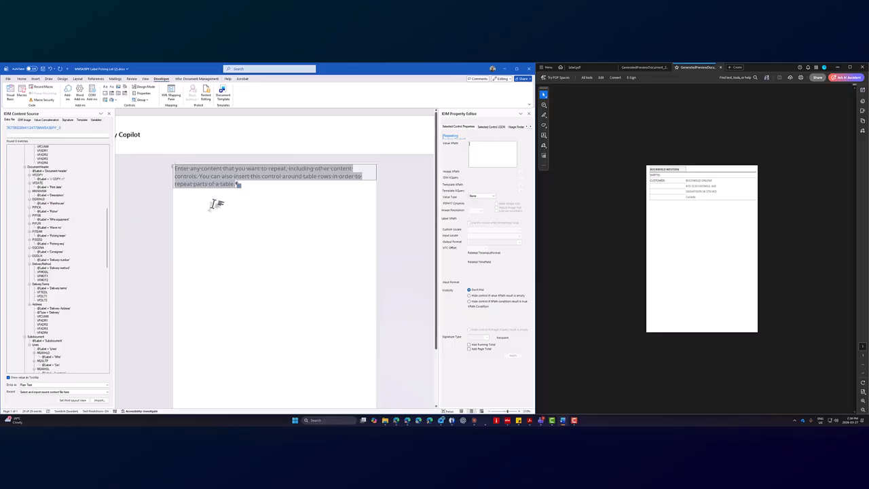
scroll(53, 301, down, 2)
right_click(38, 292)
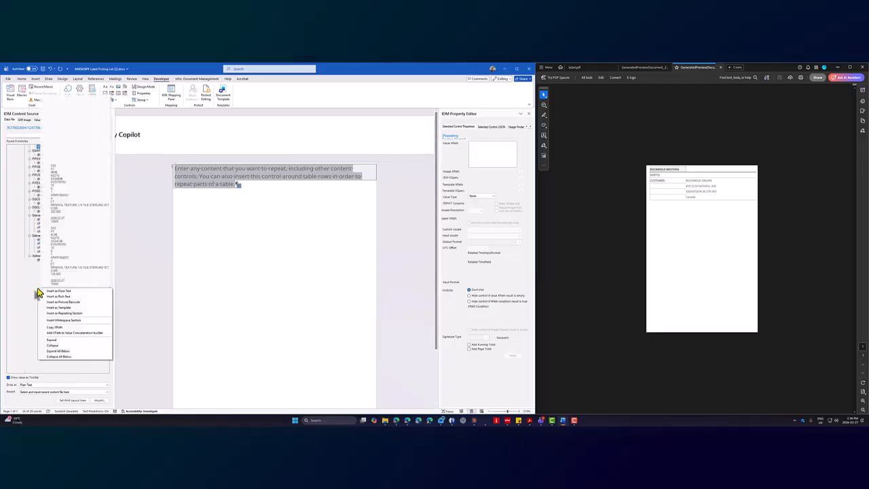
click(70, 329)
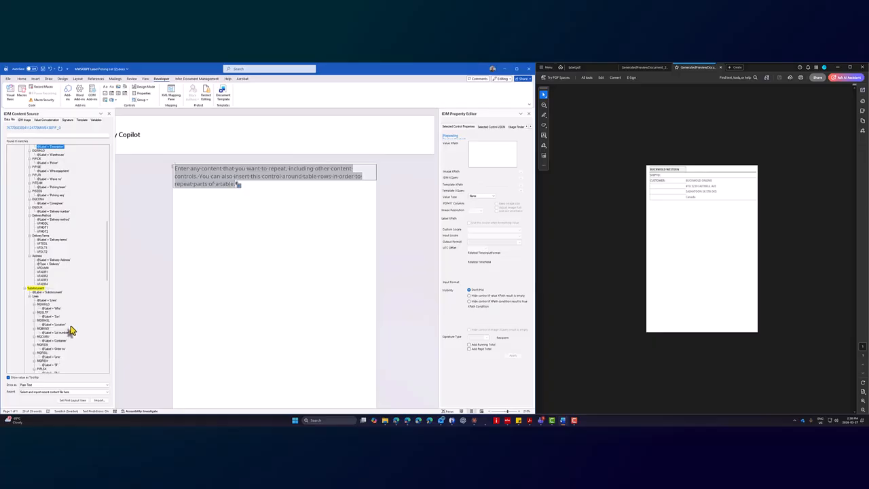
right_click(471, 145)
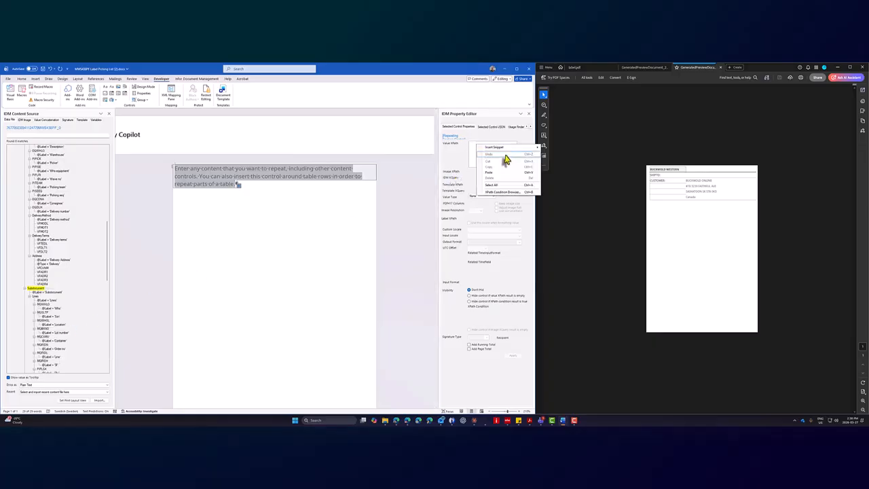
click(505, 178)
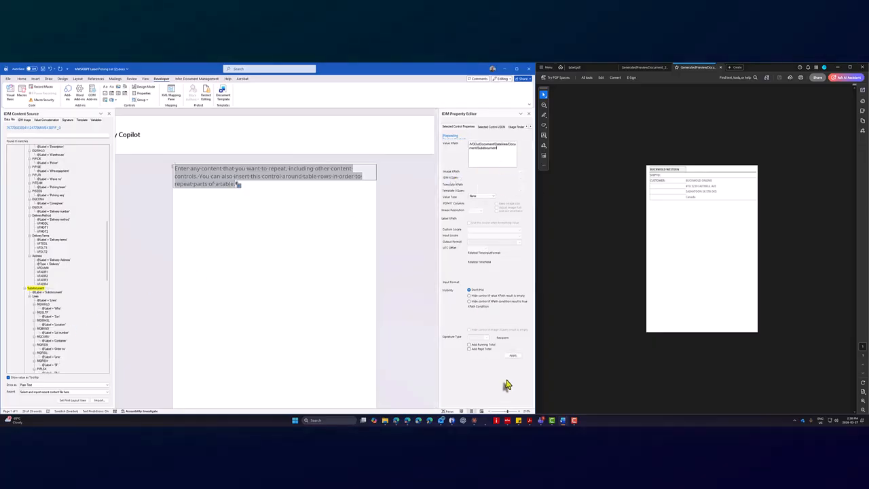
click(512, 356)
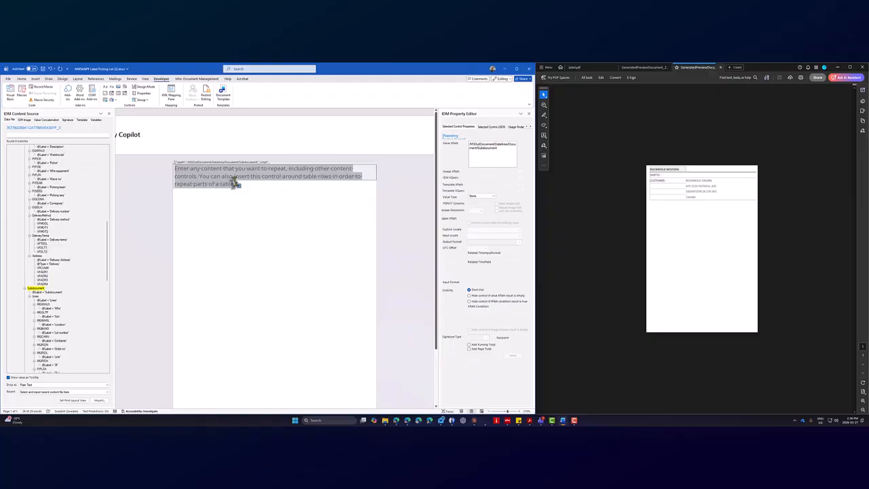
Nest a second repeating section control inside the first and apply Lines/Line as its value XPath.
click(206, 182)
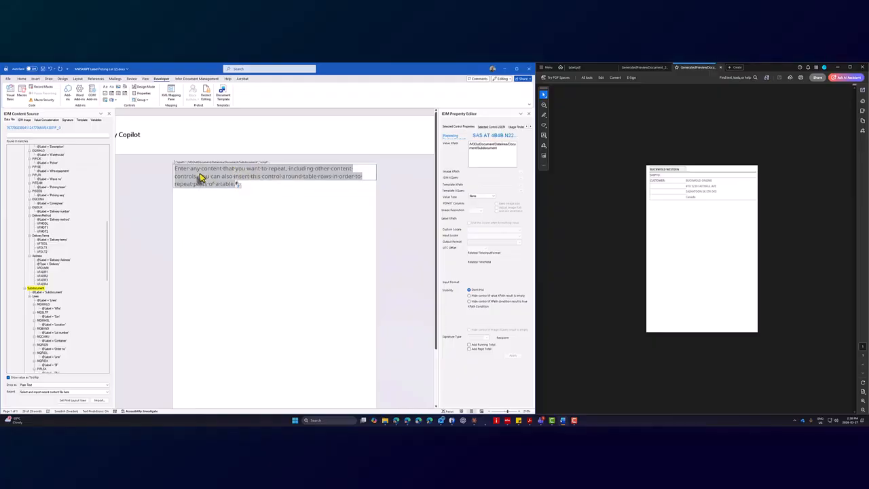
click(106, 100)
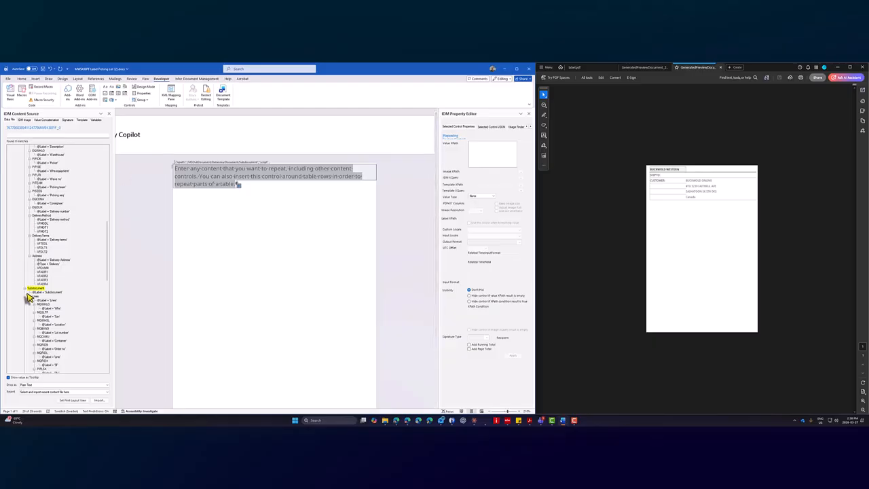
drag(31, 292, 489, 153)
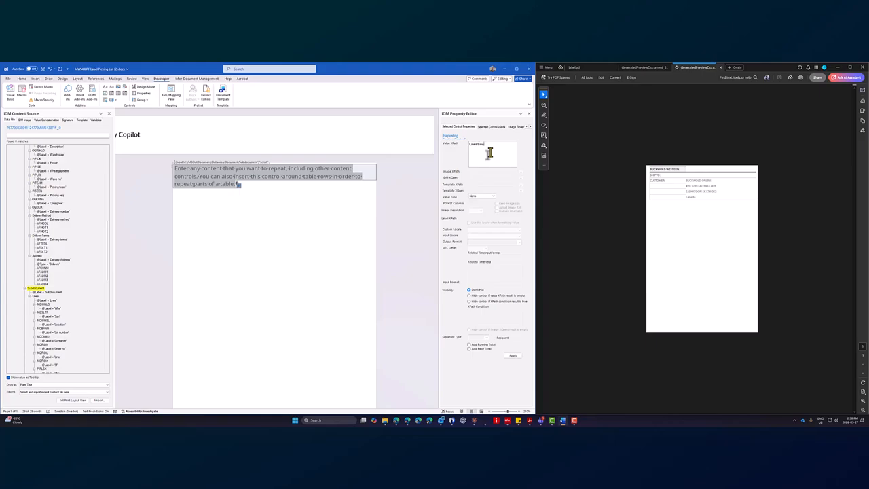
click(514, 360)
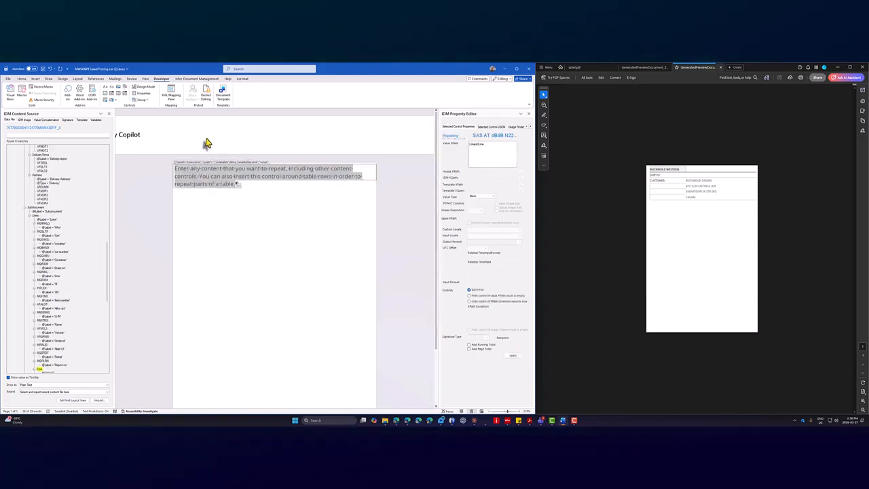
Insert a one-column, six-row table inside the inner repeating section.
click(35, 78)
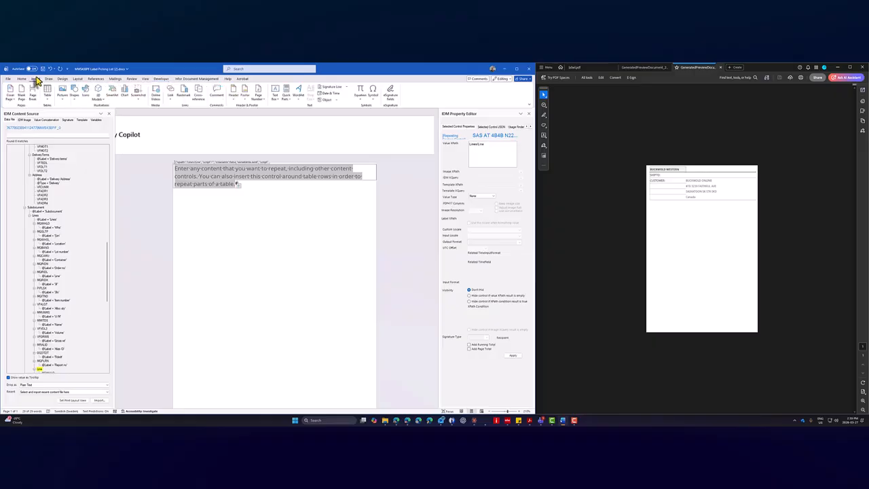
click(47, 94)
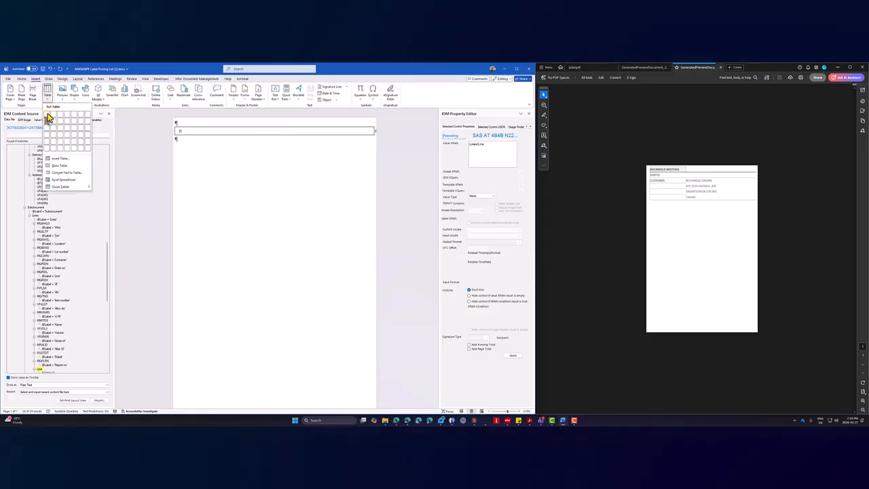
click(45, 151)
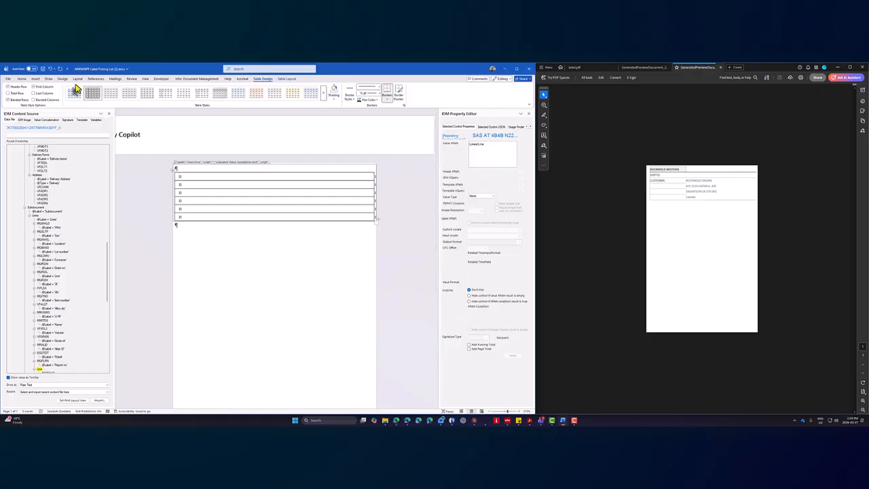
Turn on Page break before in the paragraph settings of the new table's first row.
click(21, 79)
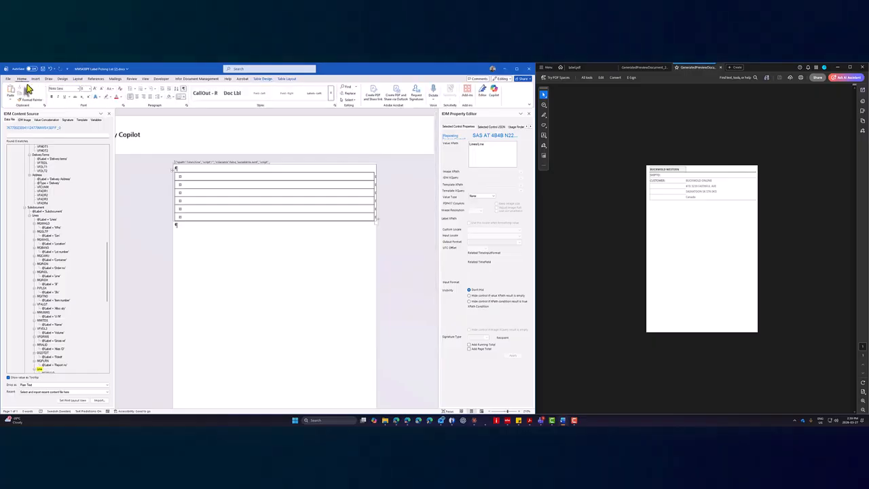
click(186, 107)
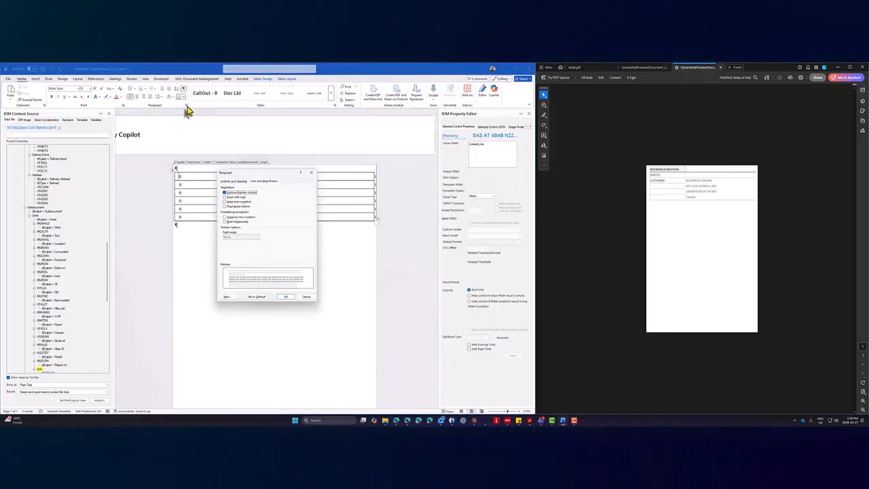
click(231, 207)
click(286, 300)
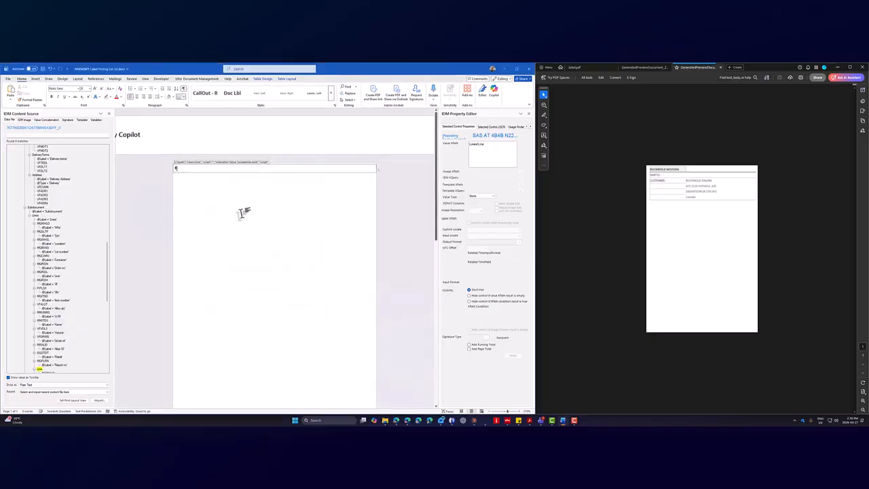
Delete the empty paragraph above the table in the repeating section.
scroll(266, 303, up, 3)
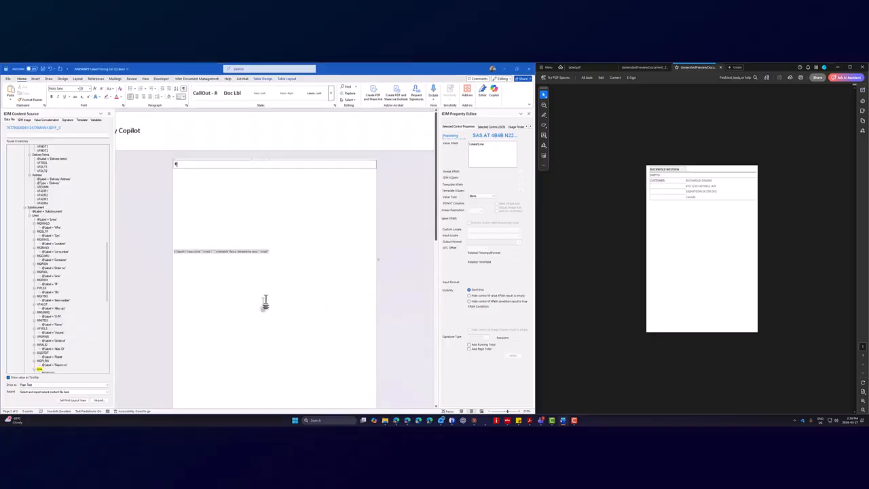
click(178, 170)
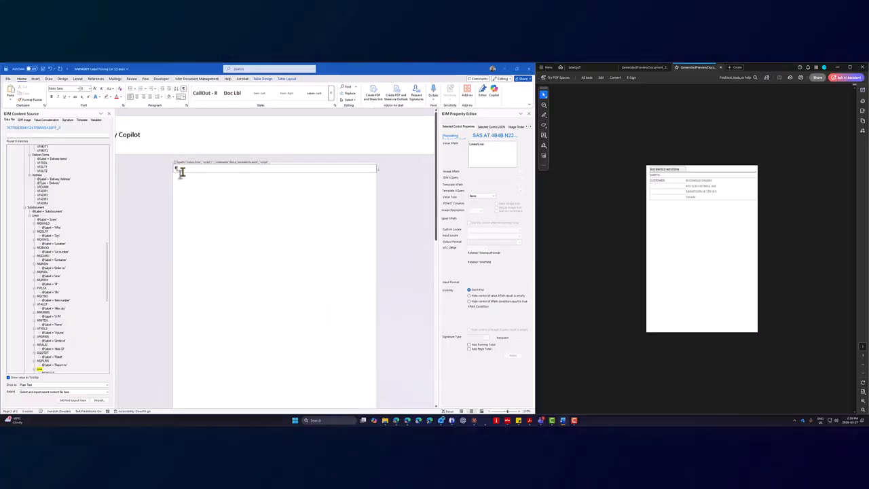
key(Delete)
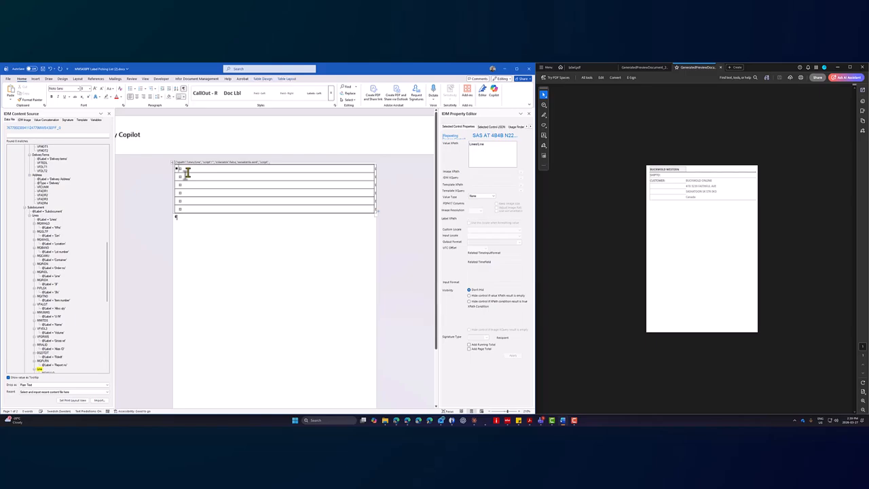
Enter BUCKWOLD WESTERN in the table's first row and set its font colour to Automatic.
text(BUCKWOLD WESTERN)
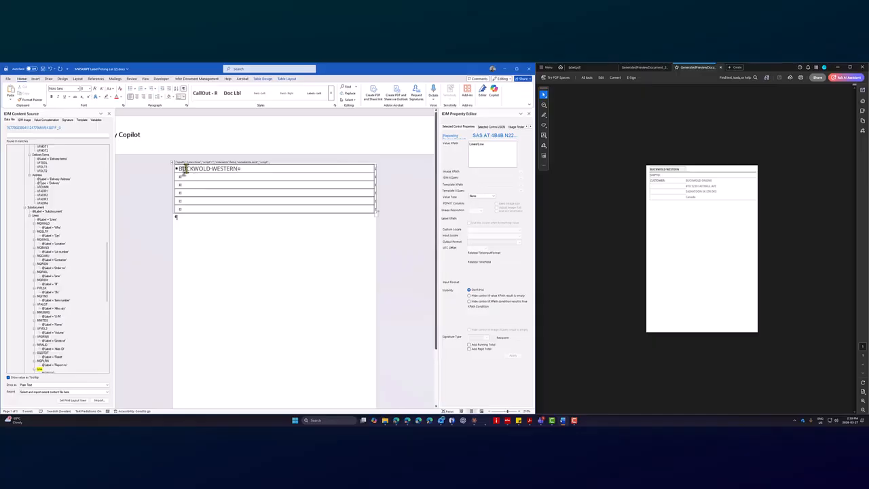
drag(177, 169, 238, 169)
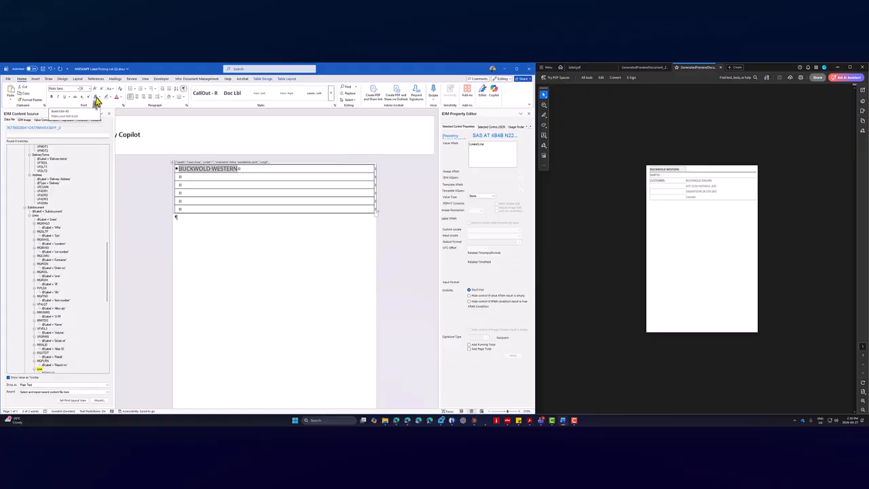
click(120, 99)
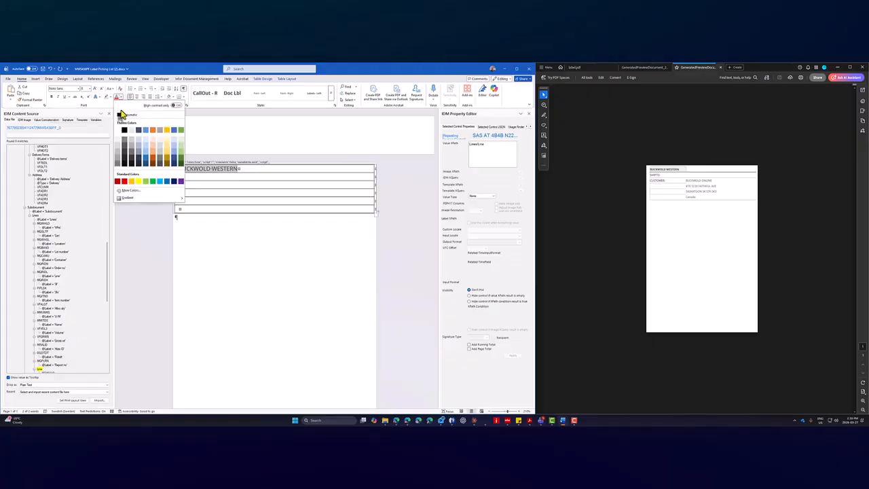
click(127, 115)
click(248, 225)
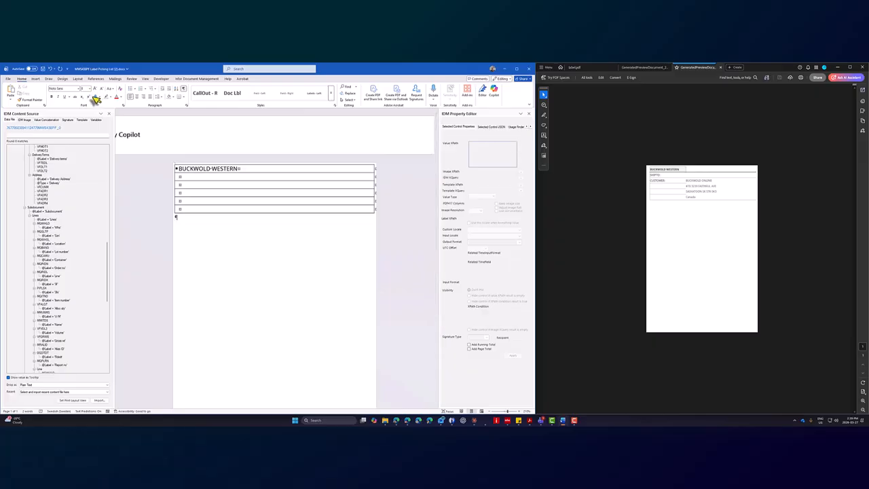
Generate a test PDF of the template with the repeating label table.
click(187, 79)
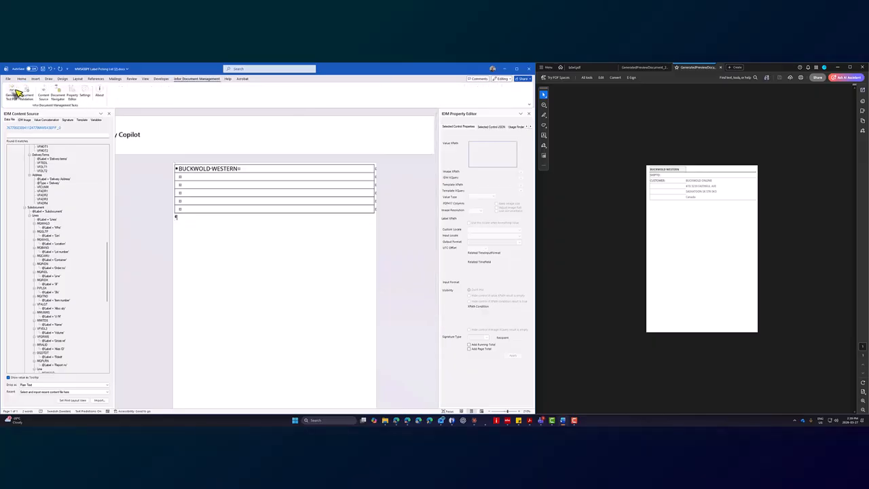
click(14, 92)
click(87, 139)
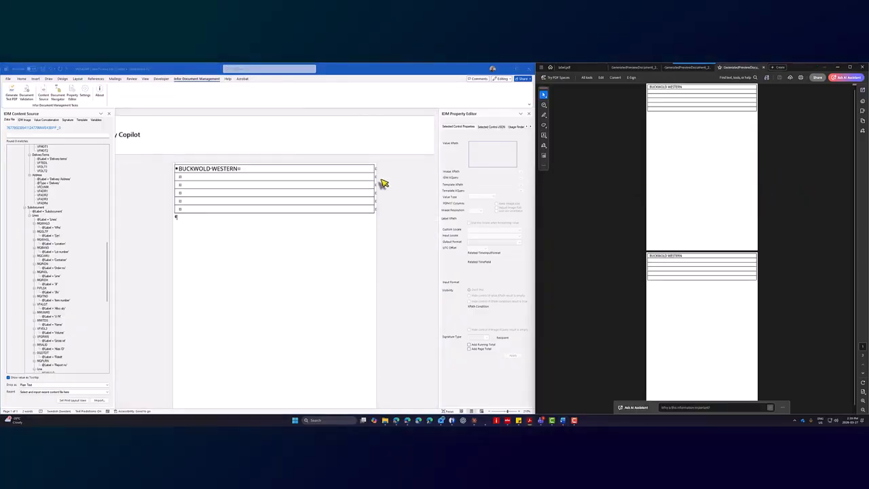
Remove all borders from the five table rows below the BUCKWOLD WESTERN row.
click(184, 177)
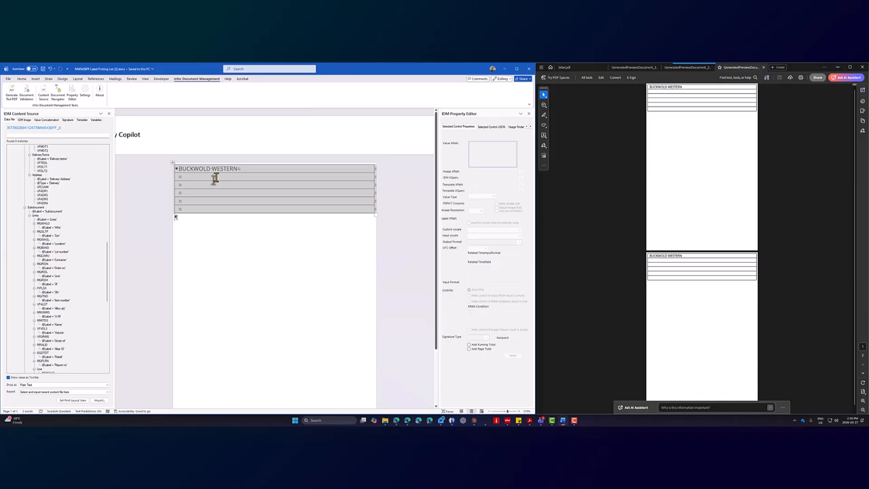
click(302, 175)
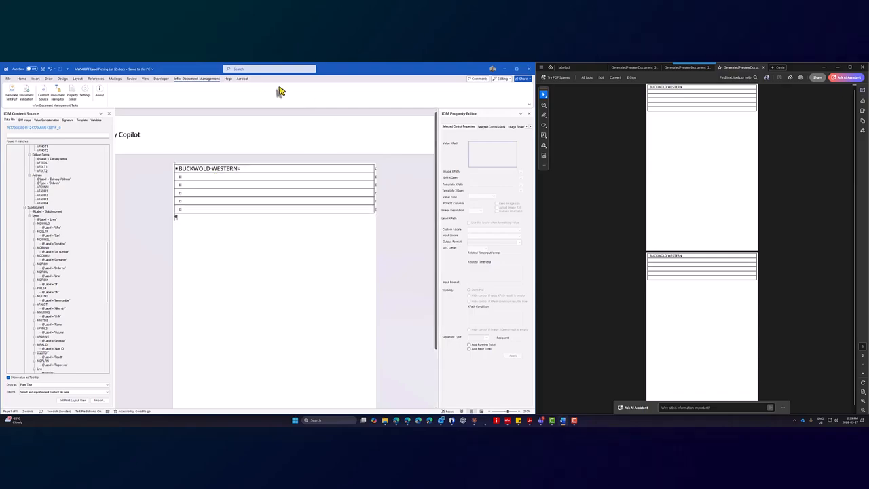
click(23, 79)
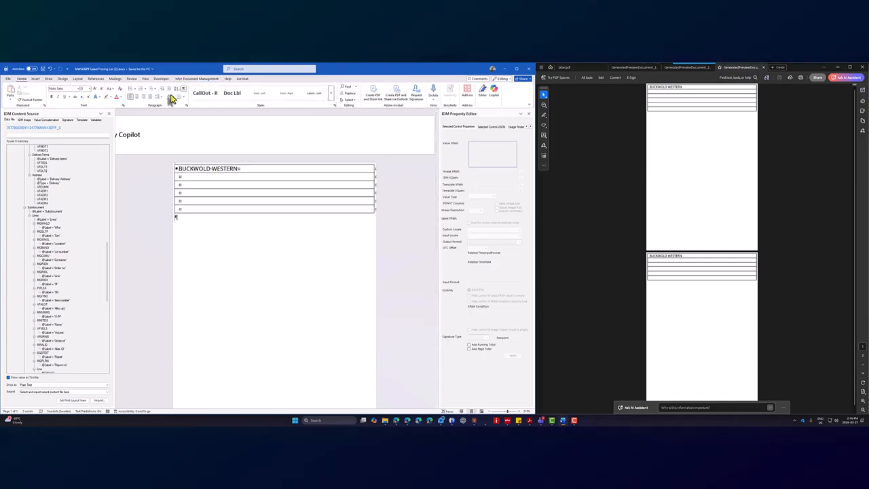
click(247, 182)
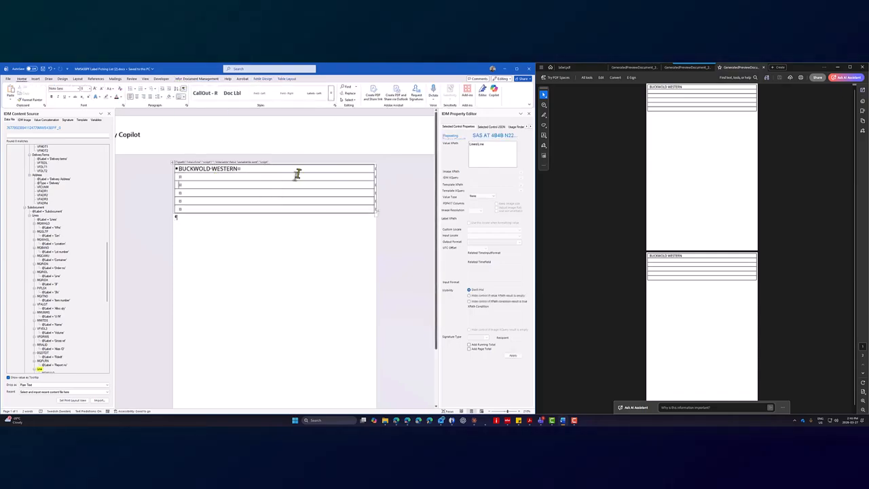
click(263, 79)
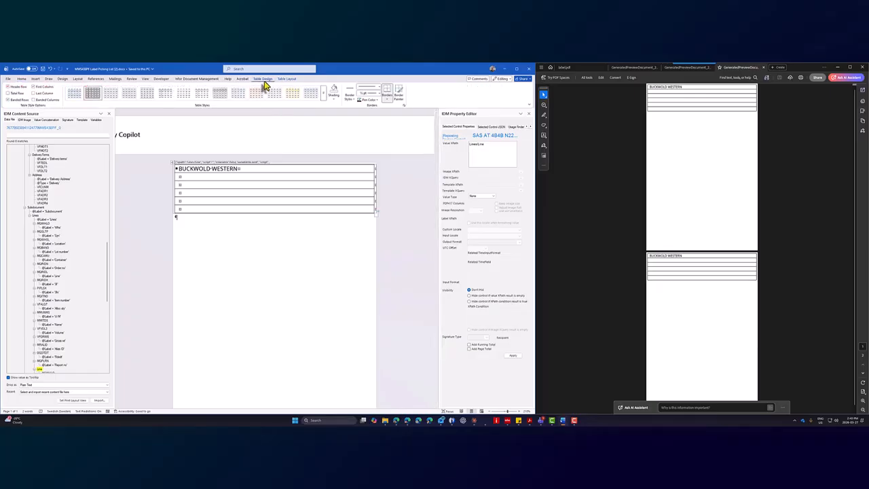
click(388, 100)
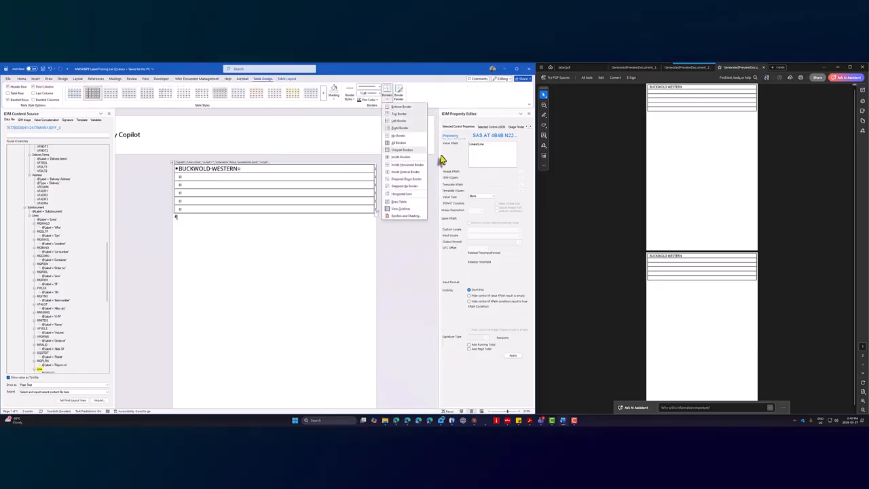
click(406, 139)
click(227, 226)
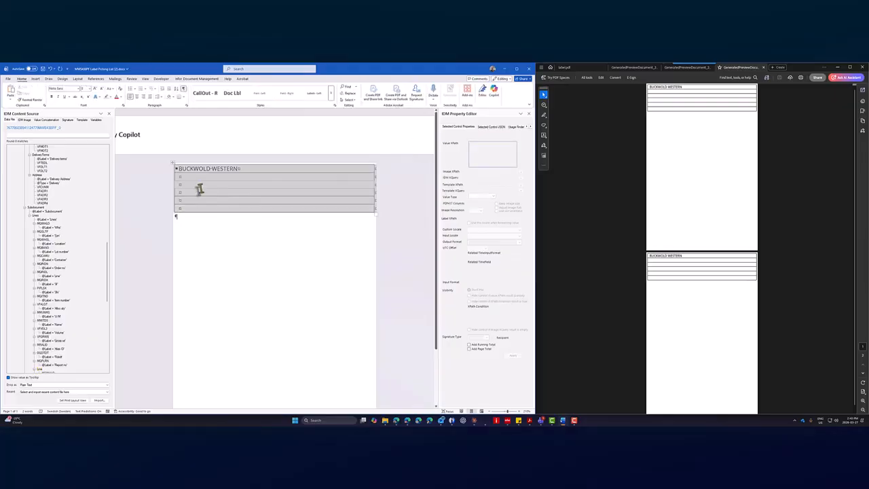
drag(190, 178, 191, 207)
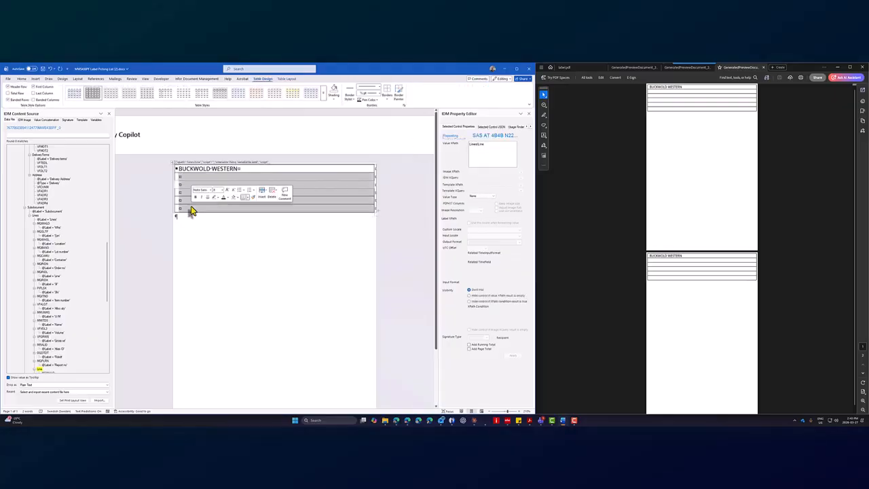
click(391, 100)
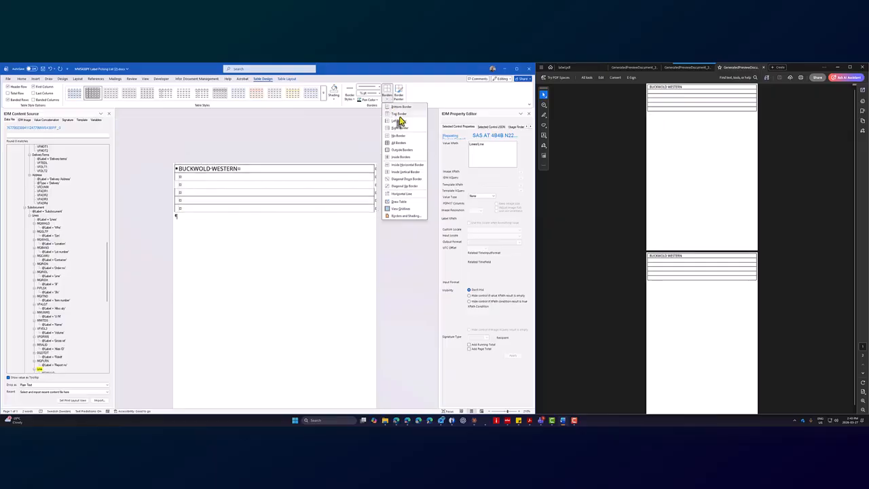
click(395, 141)
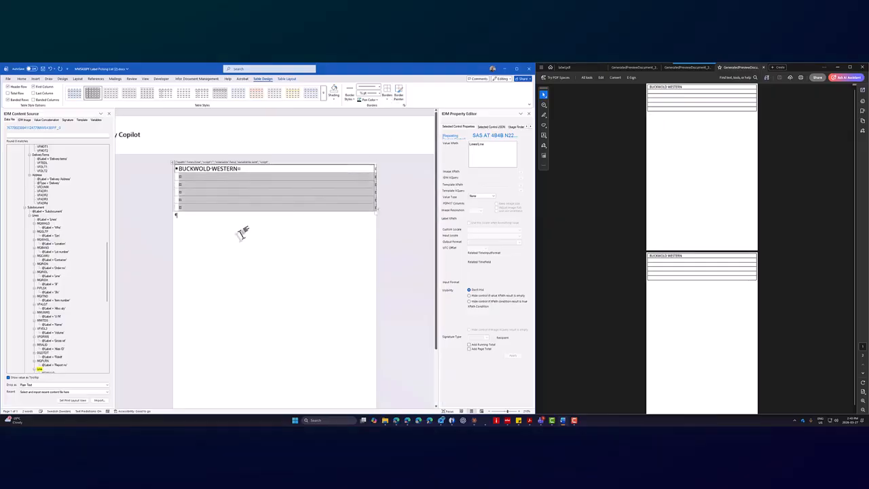
click(252, 256)
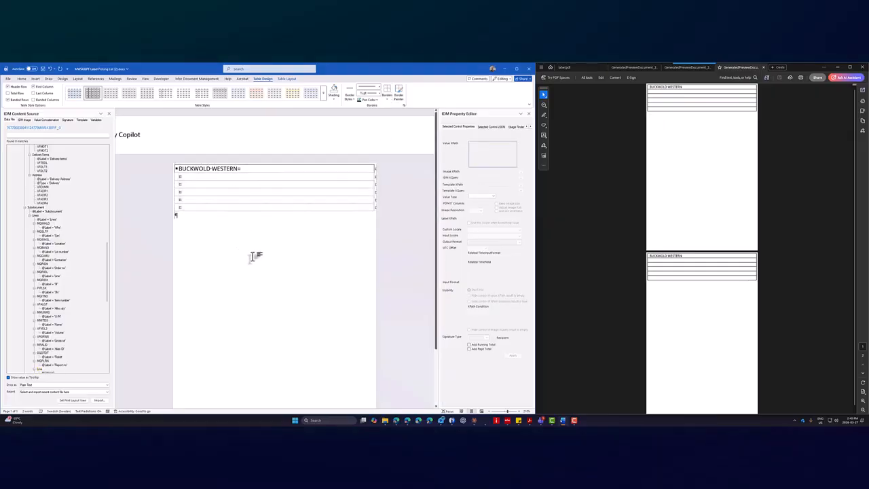
Clear the borders of the BUCKWOLD WESTERN row and give it only a bottom border.
click(259, 171)
click(389, 102)
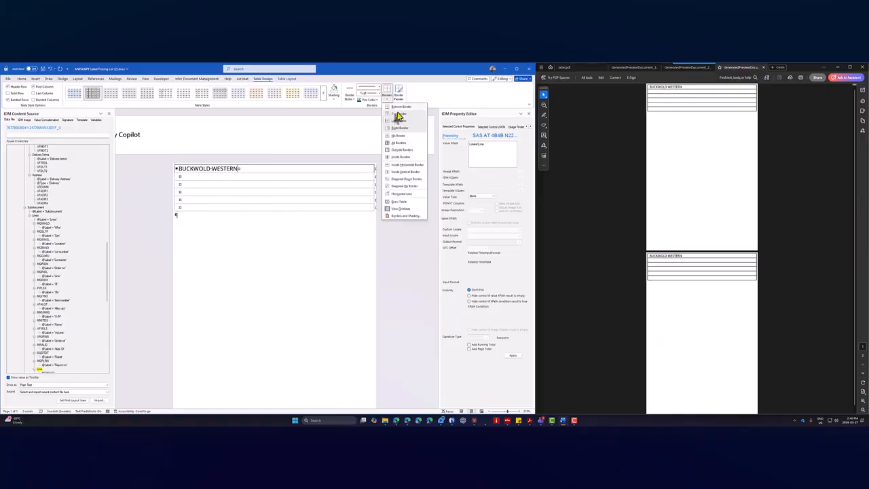
click(398, 142)
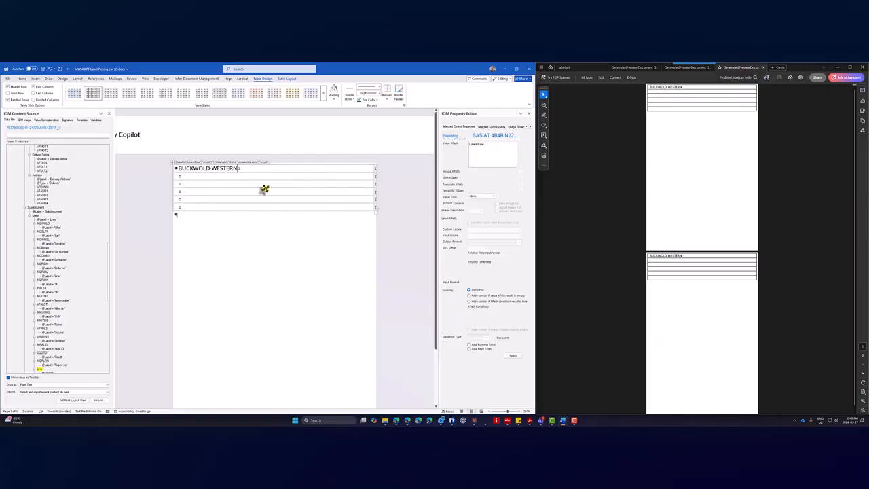
click(388, 100)
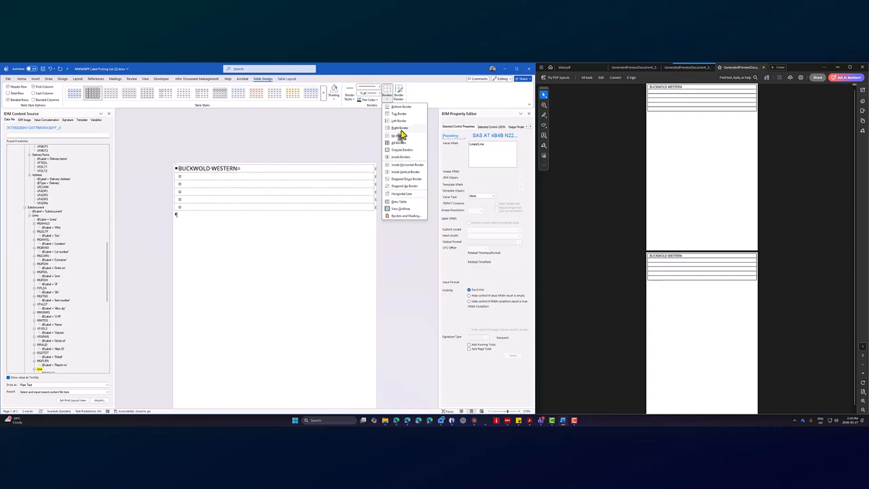
click(399, 115)
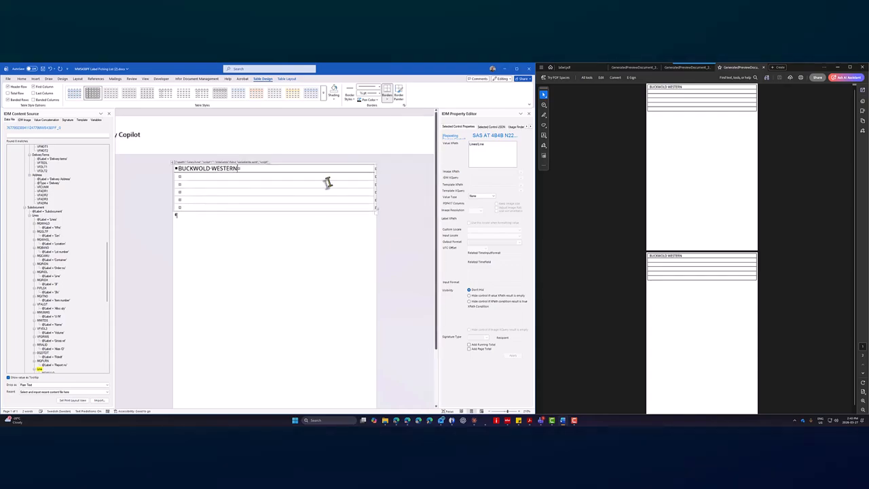
click(250, 260)
Enter SHIPTO: in the table's second row and set its font colour to Automatic.
click(193, 177)
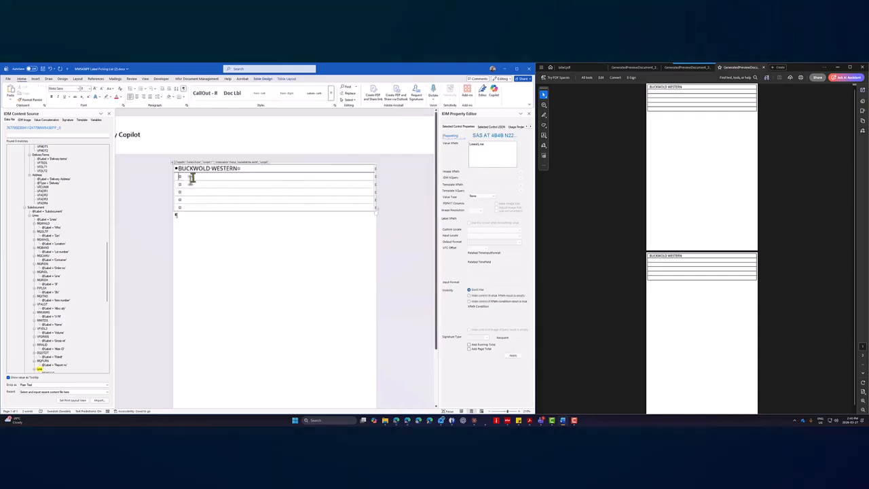
text(SHIPTO)
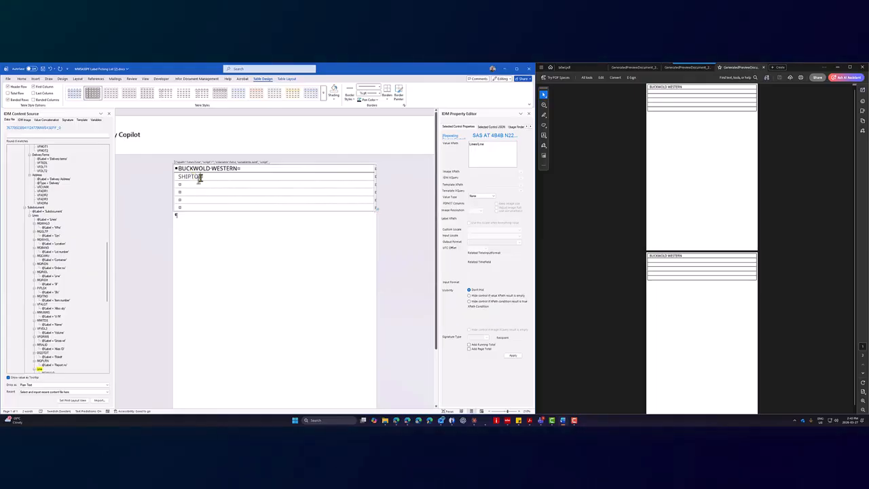
drag(200, 177, 178, 177)
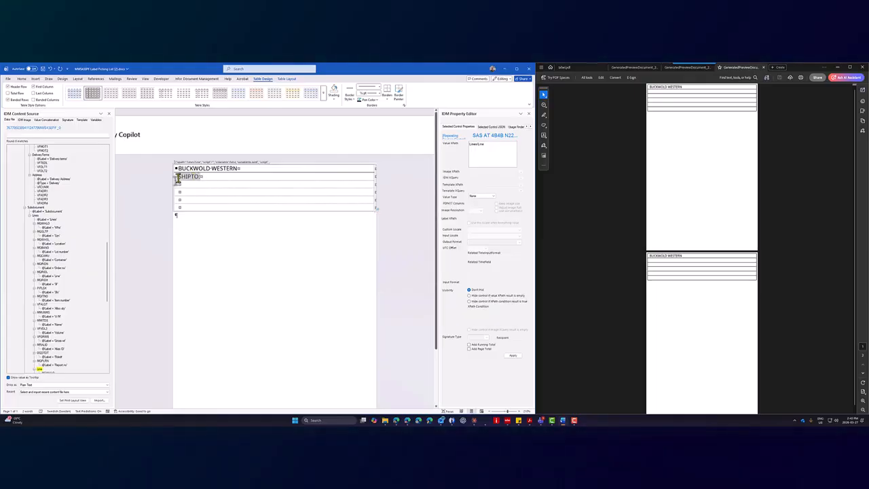
click(22, 79)
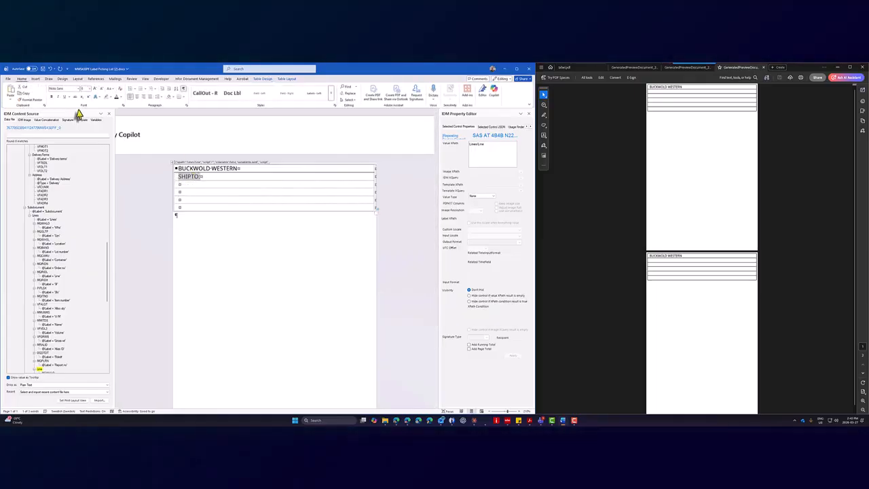
Enter CUSTOMER: in the table's fourth row and split that cell into two columns.
click(182, 184)
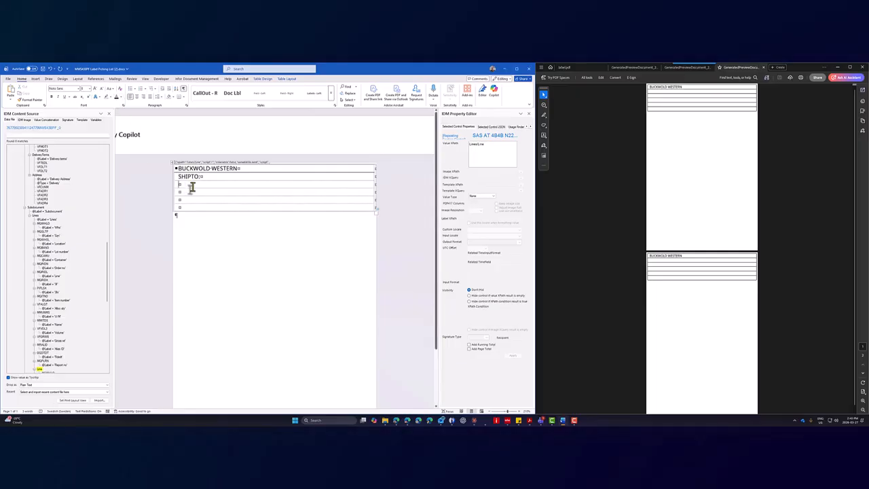
text(CUSTOMER:)
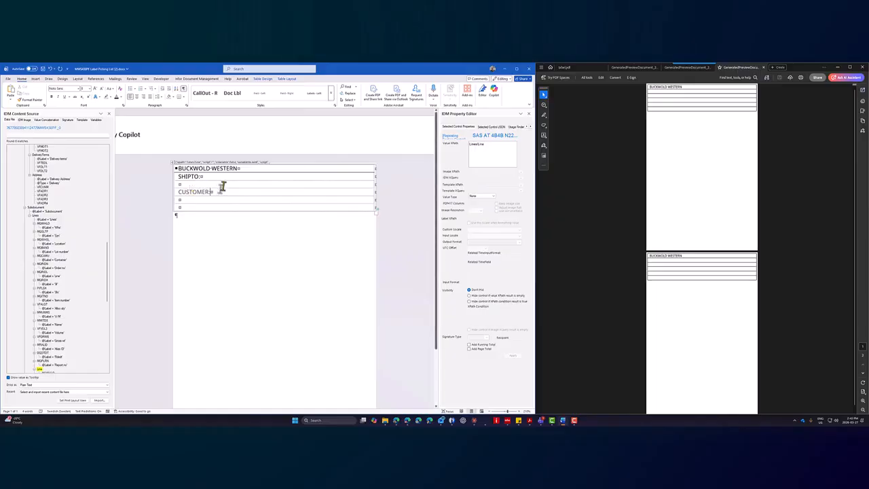
right_click(220, 193)
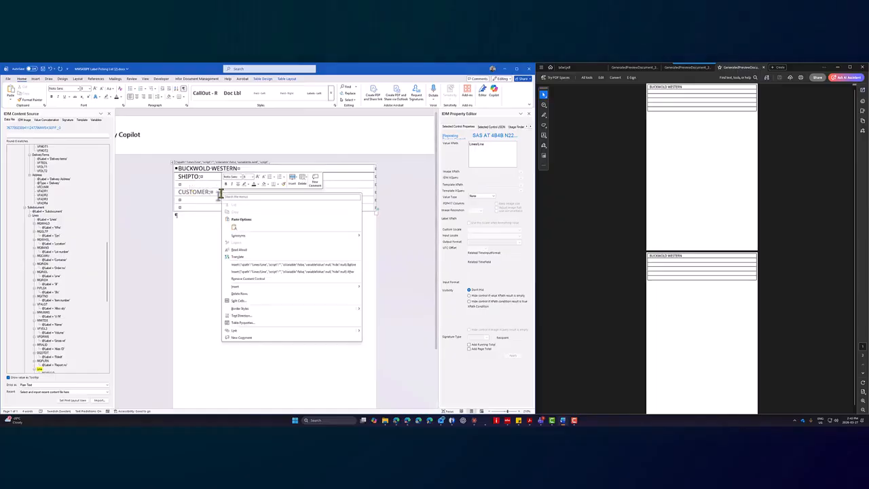
click(263, 303)
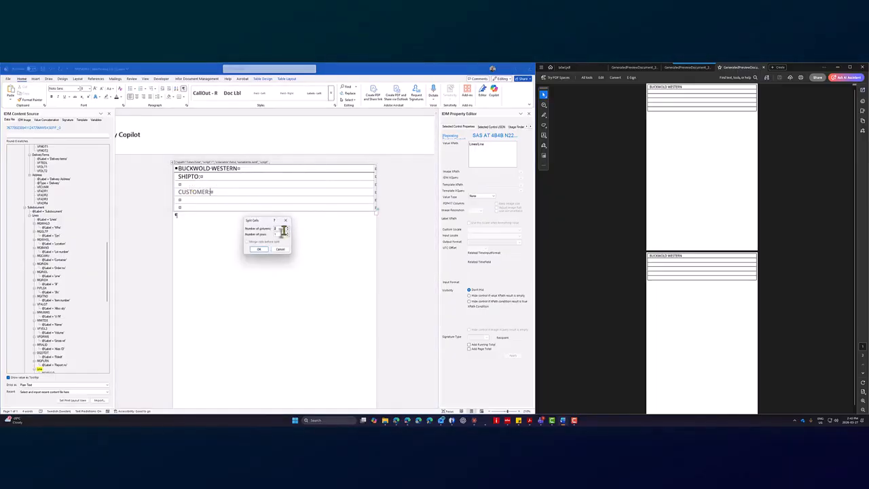
click(261, 250)
Narrow the CUSTOMER: cell to about a third of the row's width.
click(287, 195)
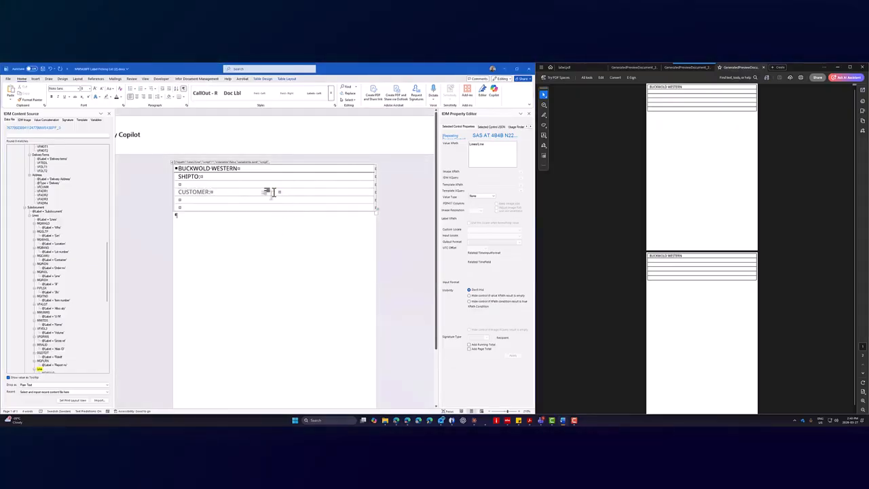
drag(272, 192, 217, 193)
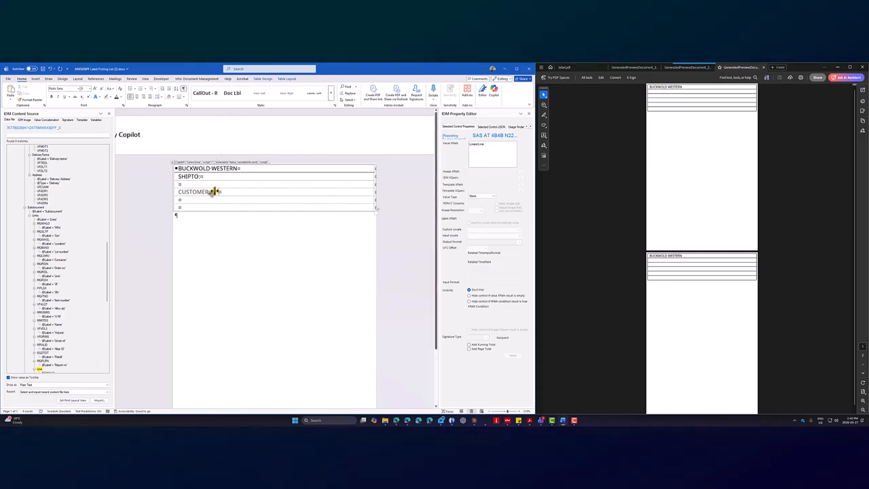
drag(215, 192, 240, 191)
Insert VFCUNM from the Delivery Address as plain text in the cell beside CUSTOMER: and set its font colour to Automatic.
scroll(82, 258, down, 5)
scroll(82, 263, up, 5)
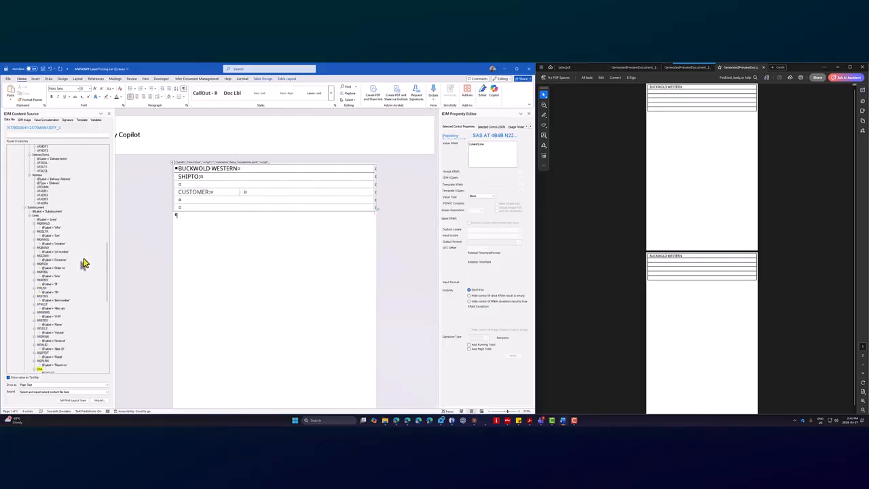
scroll(84, 264, up, 10)
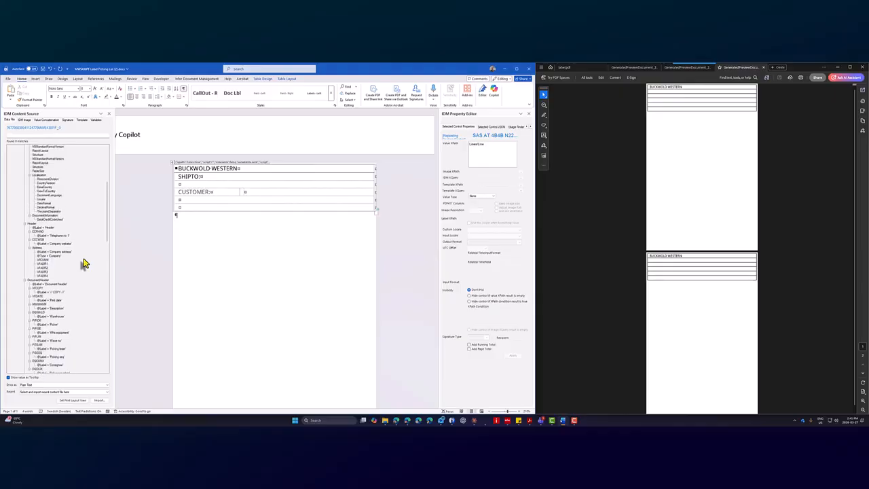
scroll(85, 263, up, 2)
scroll(85, 269, down, 4)
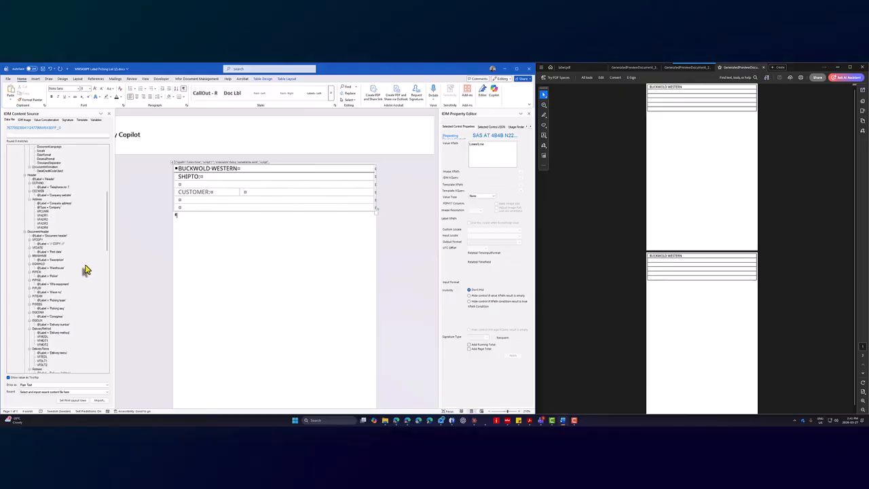
scroll(85, 270, down, 4)
scroll(85, 270, down, 2)
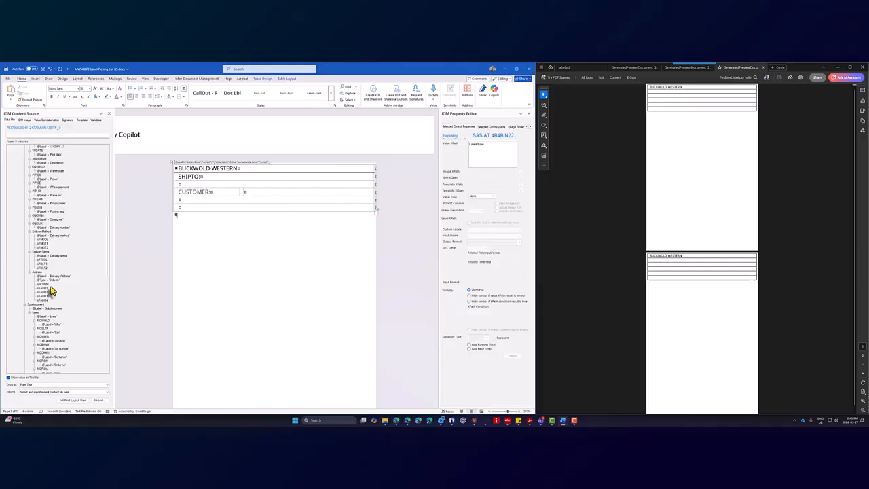
right_click(47, 285)
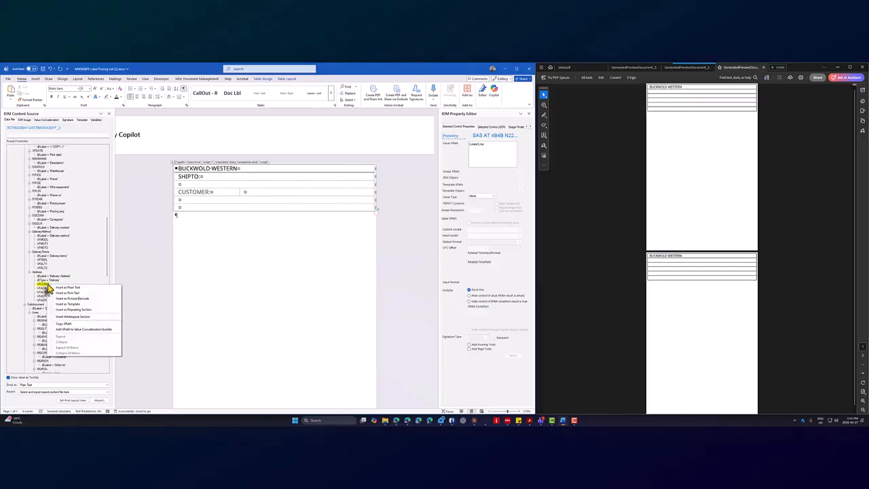
click(64, 289)
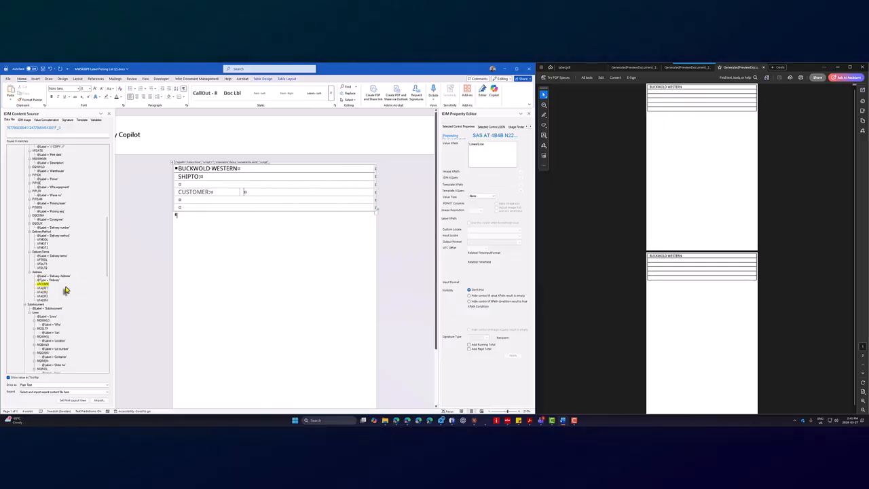
click(285, 192)
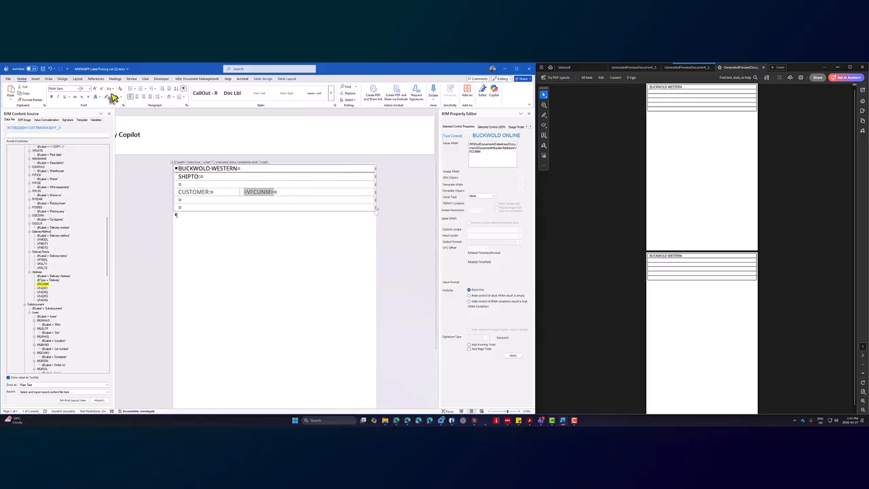
Set the font colour of the CUSTOMER: label in the table's fourth row to Automatic.
click(194, 191)
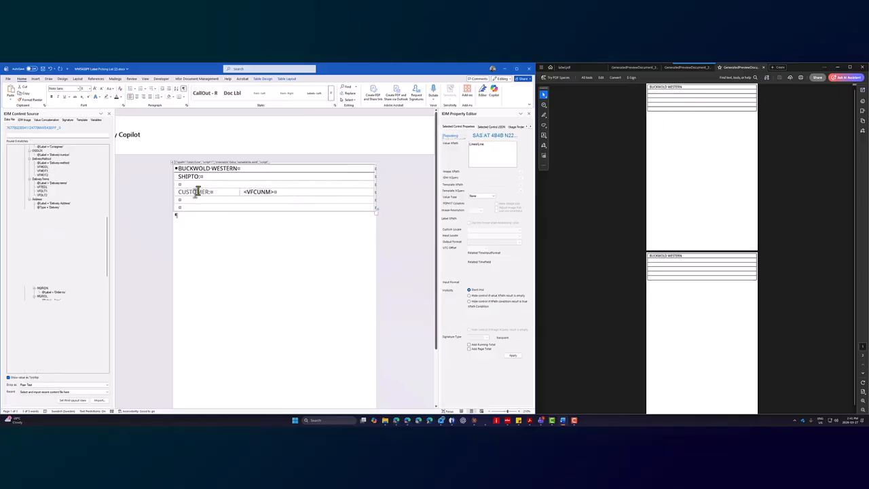
drag(215, 192, 200, 194)
click(198, 195)
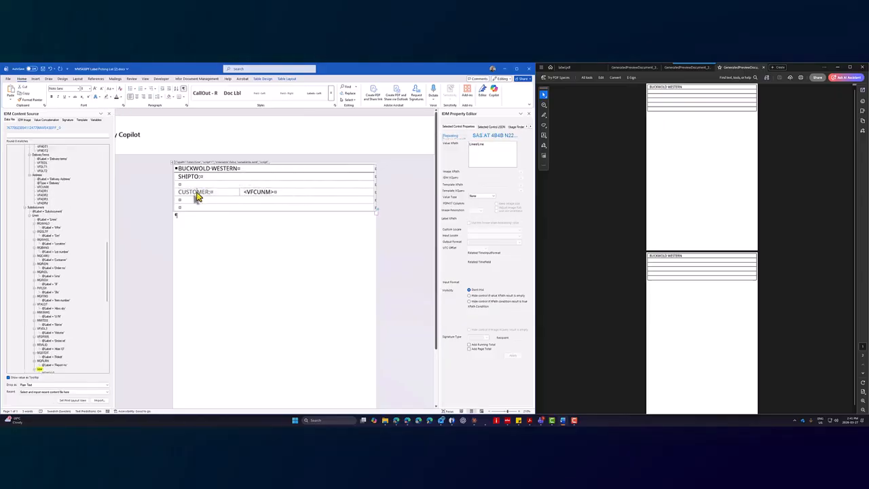
double_click(195, 192)
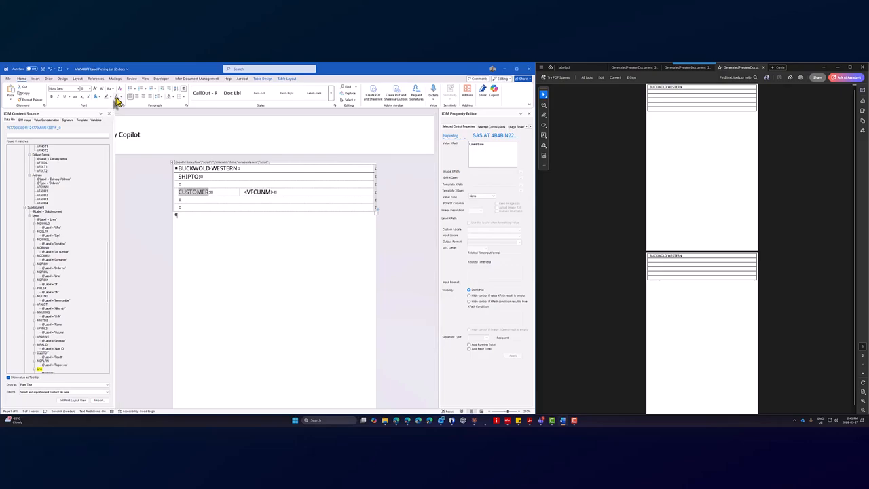
click(208, 195)
Split the table's fifth row into two columns and align its divider with the edge of the CUSTOMER: cell above.
right_click(238, 202)
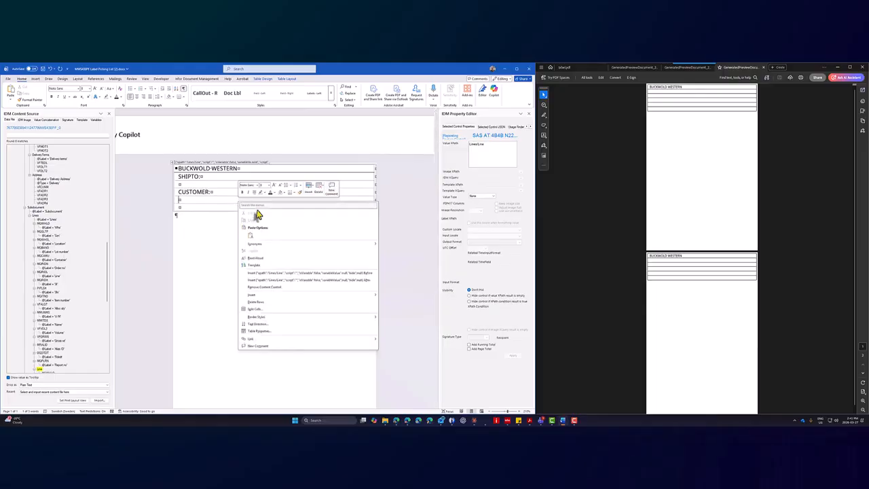
click(275, 309)
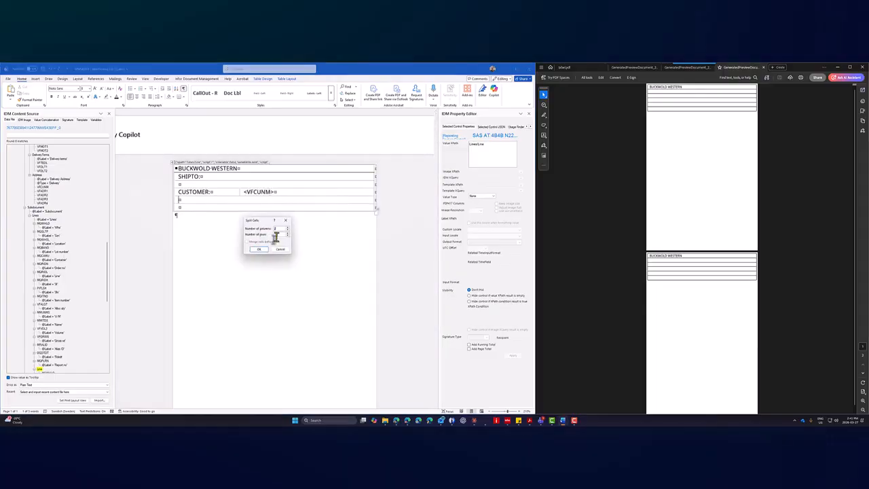
click(261, 253)
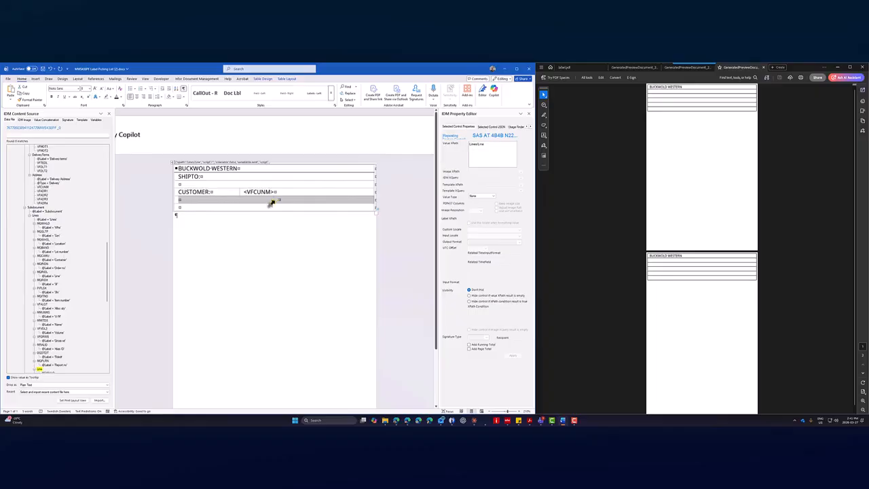
drag(273, 200, 243, 199)
click(257, 202)
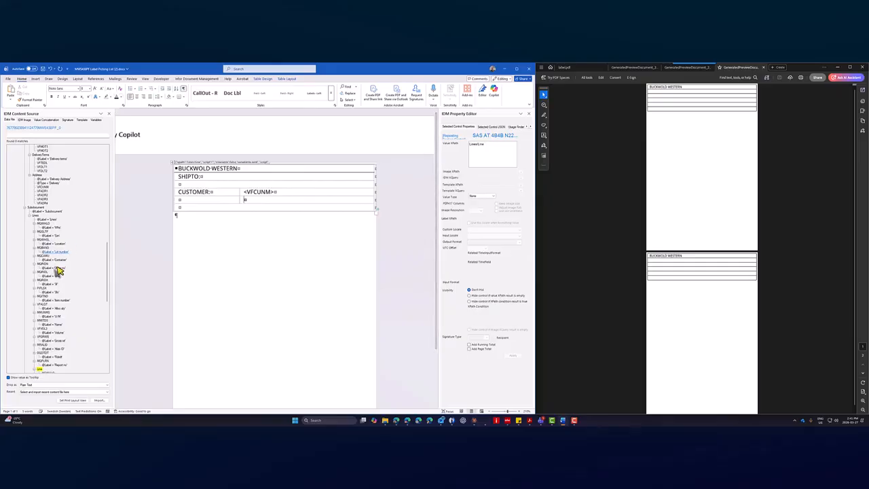
Insert VFADR1 from the Delivery Address as plain text in the cell below VFCUNM and set its font colour to Automatic.
scroll(57, 324, down, 2)
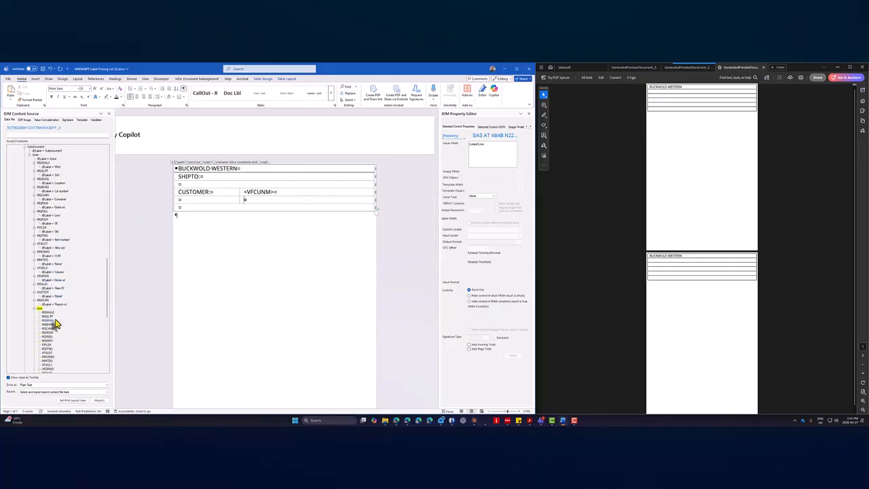
scroll(57, 324, up, 3)
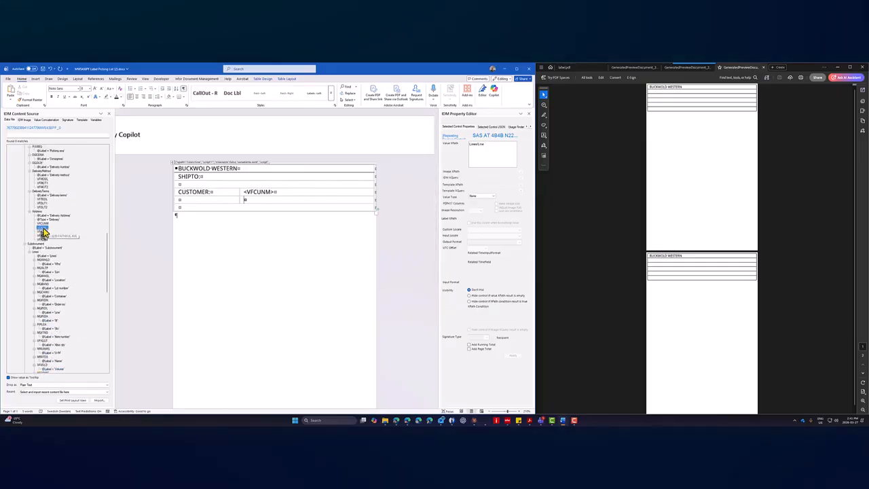
right_click(43, 232)
click(73, 238)
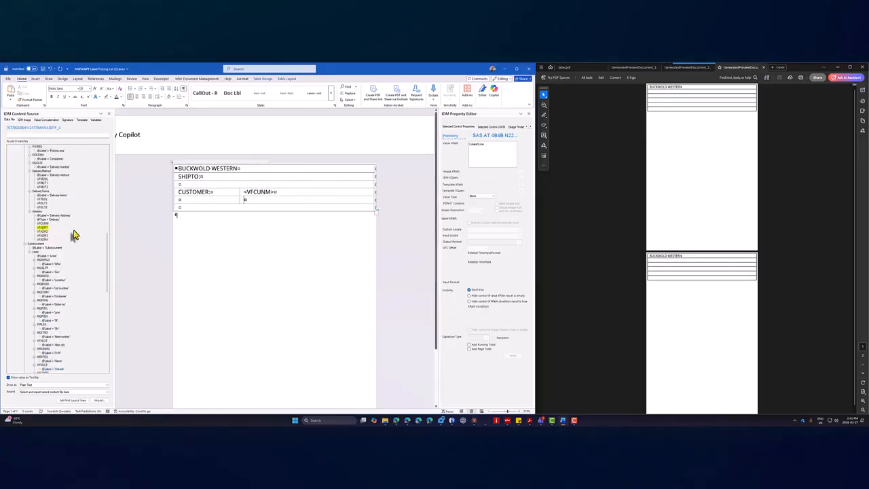
click(246, 201)
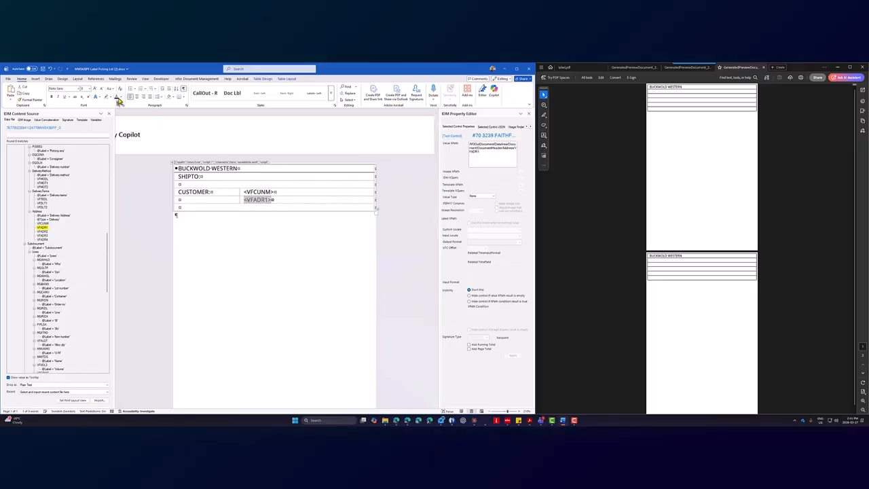
Add two rows below the table's last row.
click(244, 208)
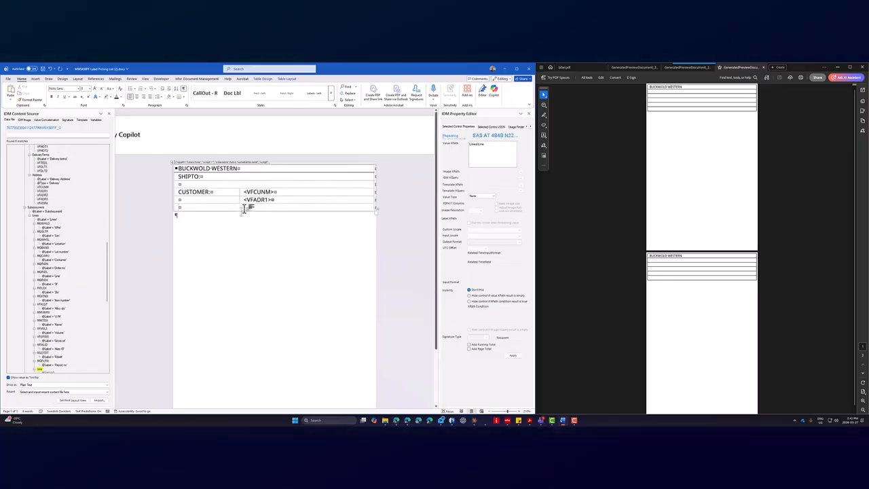
right_click(243, 208)
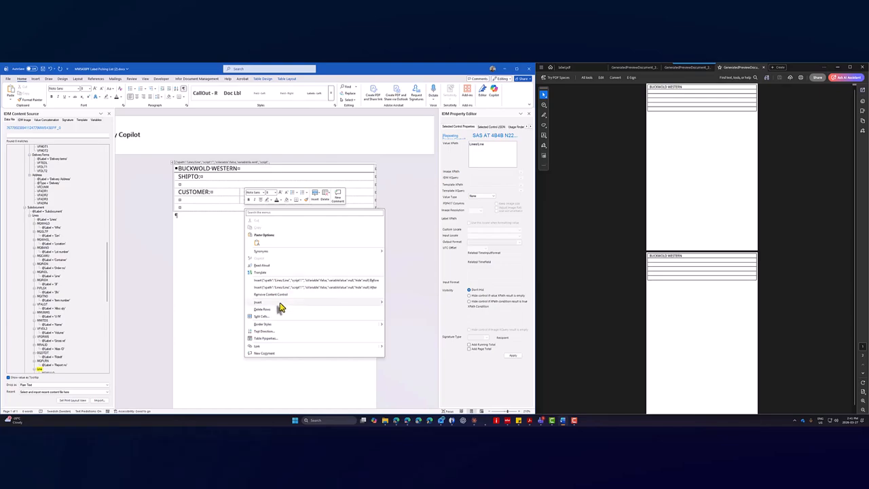
mouse_move(279, 304)
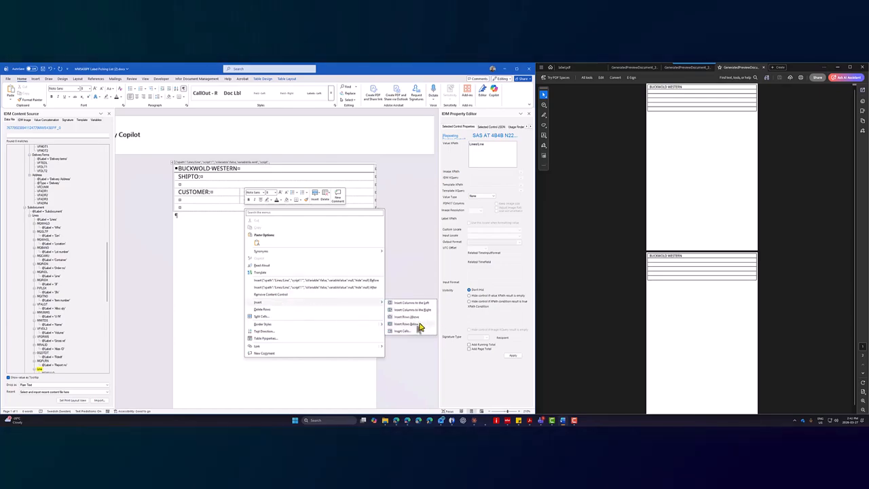
click(420, 327)
right_click(199, 217)
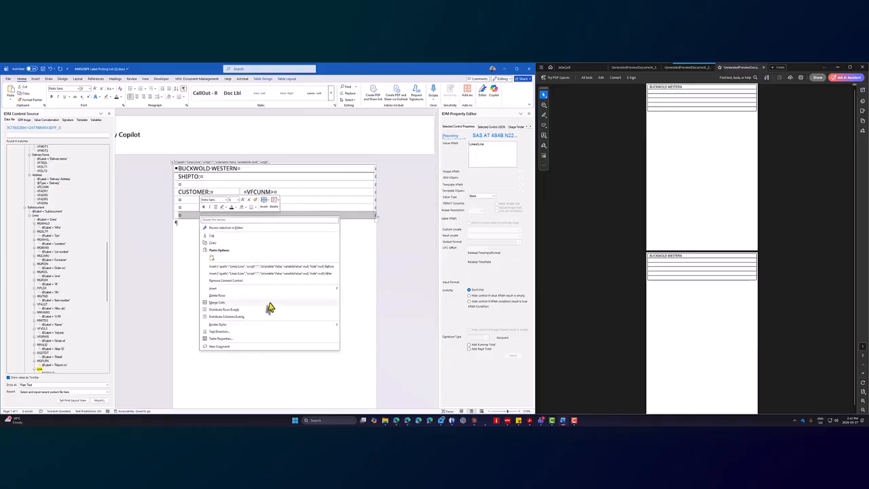
mouse_move(282, 291)
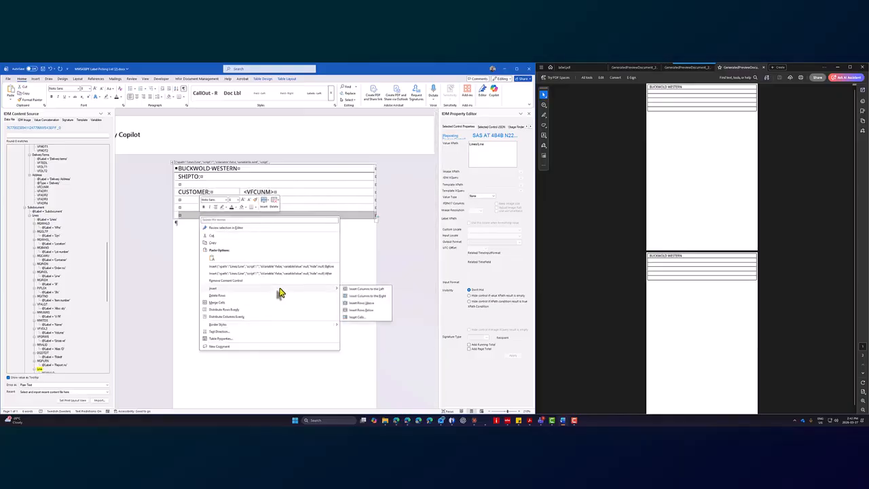
click(366, 310)
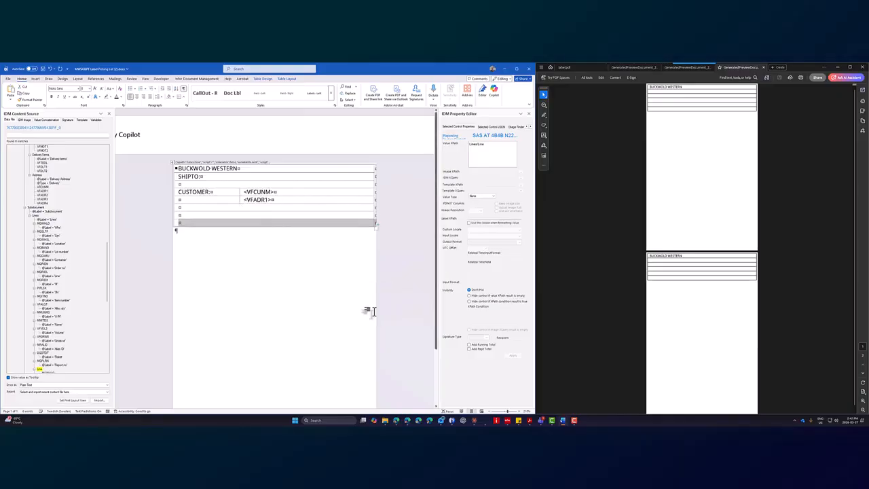
Split the sixth and seventh rows into two columns each and align their dividers with the edge of the CUSTOMER: cell.
right_click(239, 206)
click(266, 316)
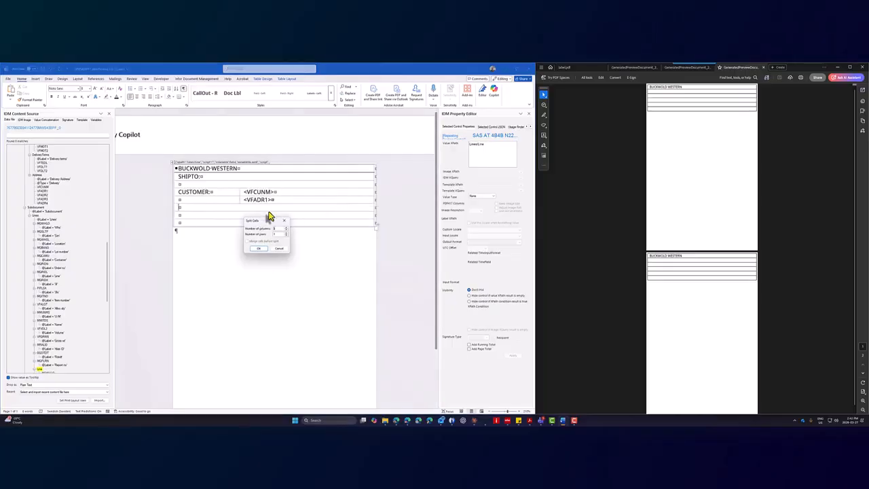
click(258, 249)
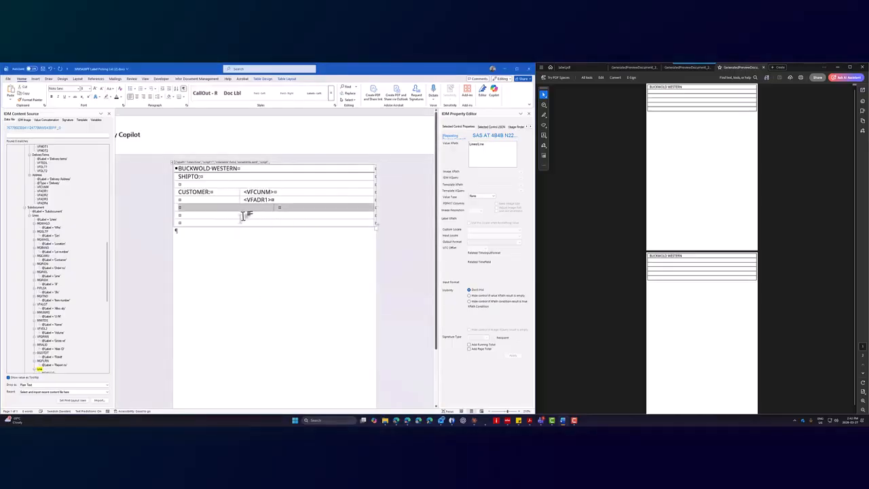
click(243, 215)
right_click(244, 215)
click(274, 324)
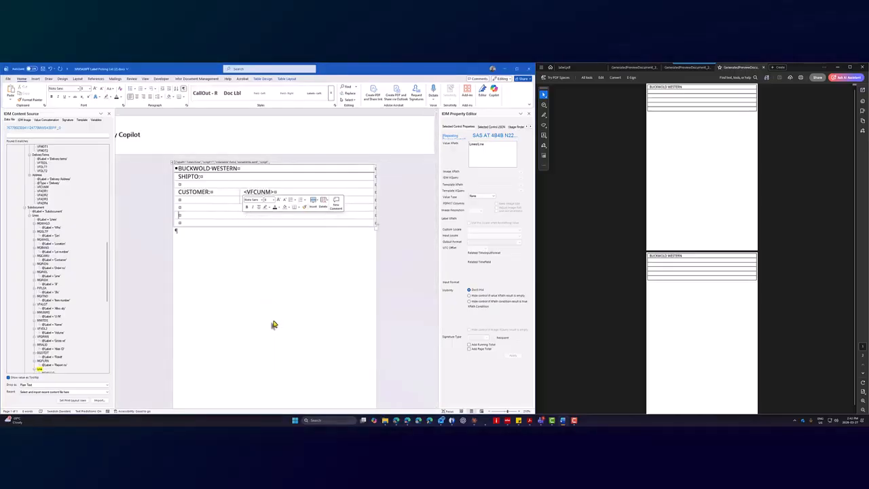
click(266, 249)
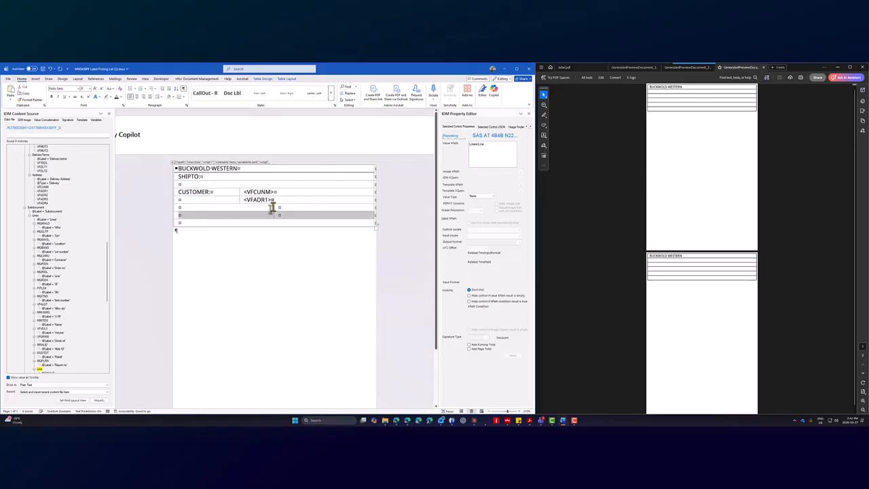
drag(274, 208, 243, 208)
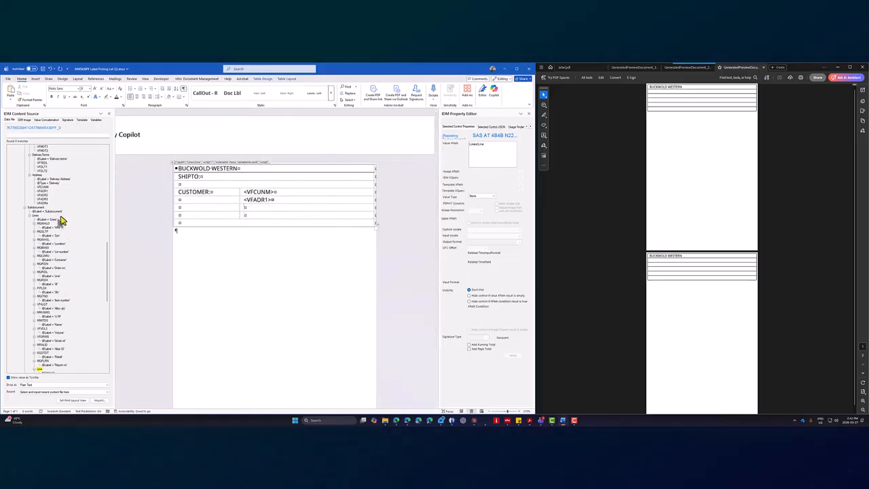
Insert VFADR3 and VFADR4 from the Delivery Address as plain text in the two cells below VFADR1.
right_click(45, 200)
click(66, 205)
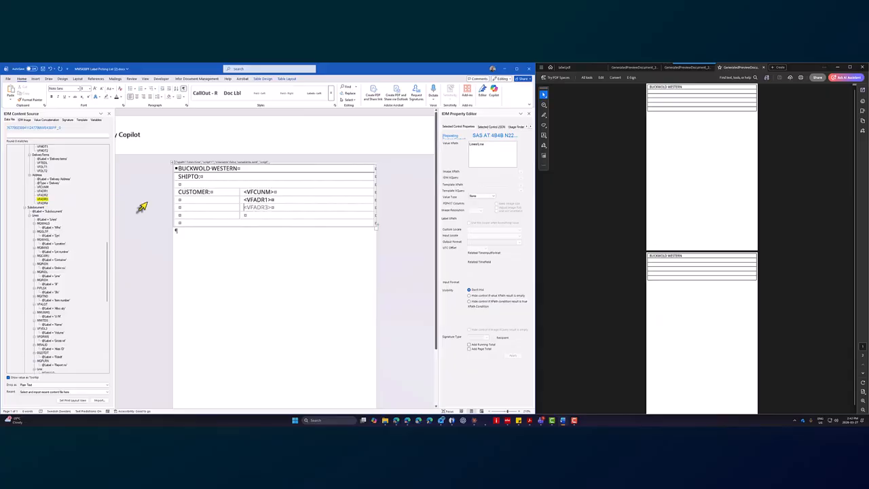
right_click(43, 206)
click(68, 211)
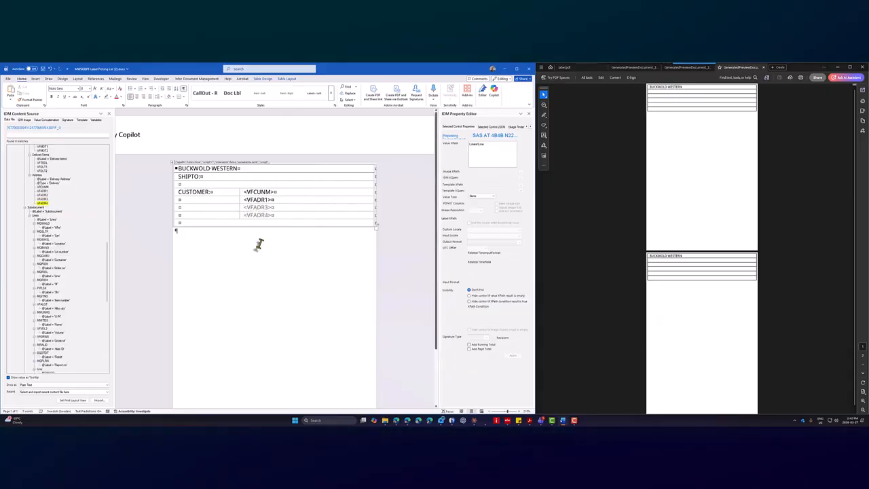
Generate a test PDF of the label template from the selected XML data file.
click(182, 79)
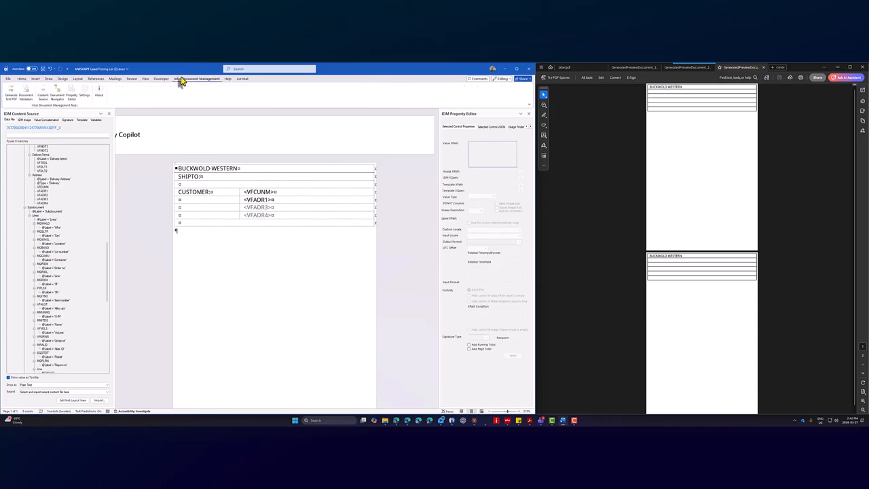
click(19, 96)
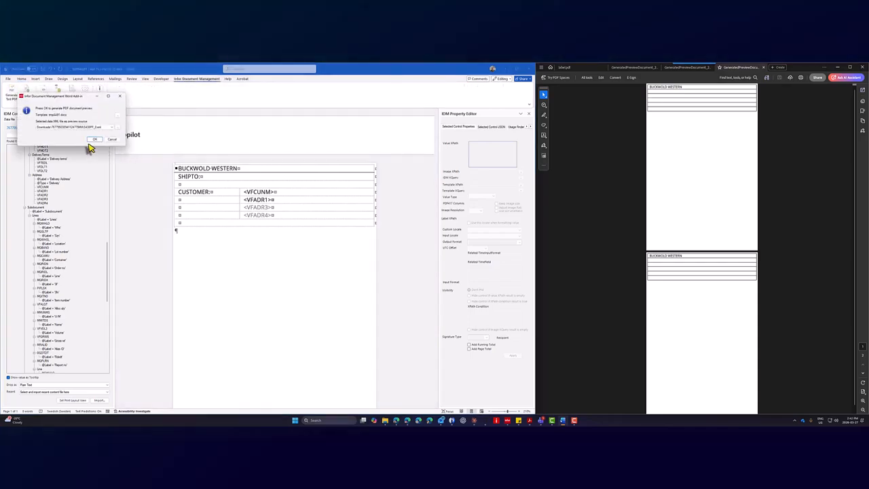
click(93, 140)
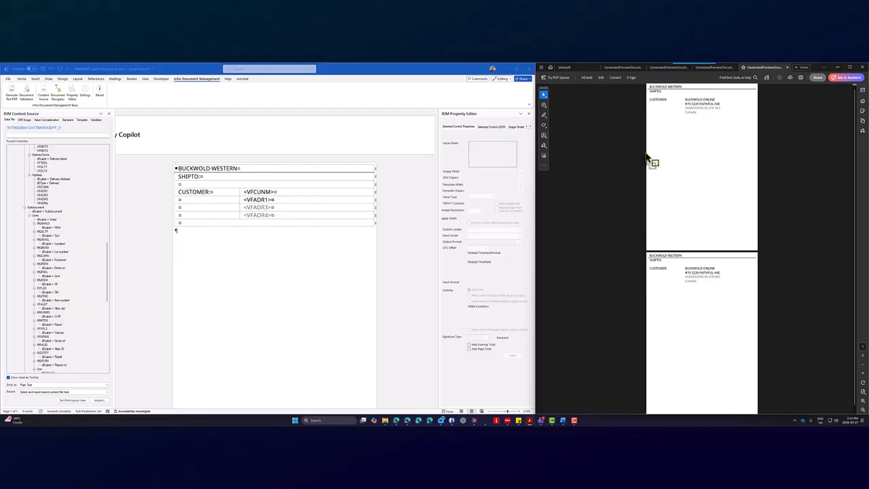
Set the font colour of the VFADR3 field to Automatic.
click(268, 213)
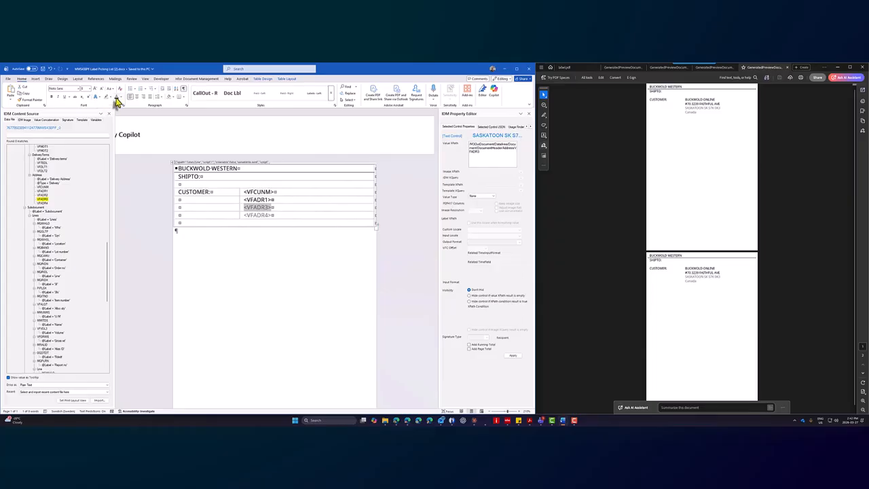
click(123, 99)
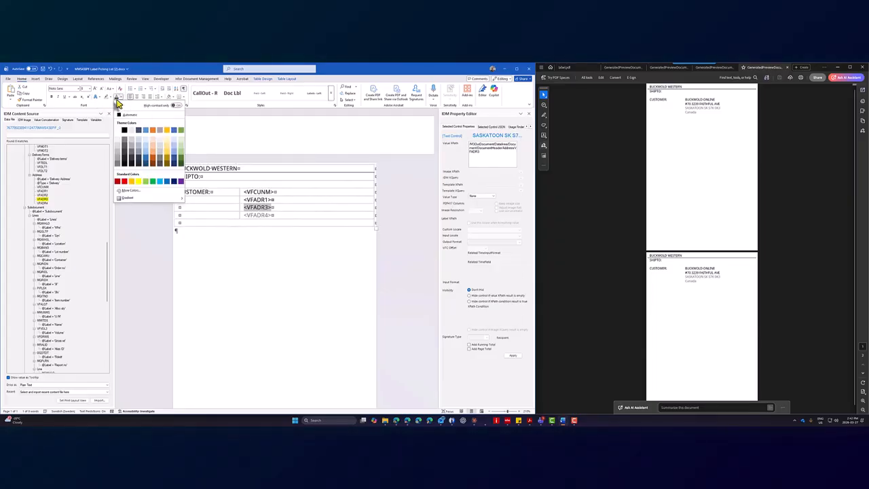
click(113, 101)
right_click(115, 97)
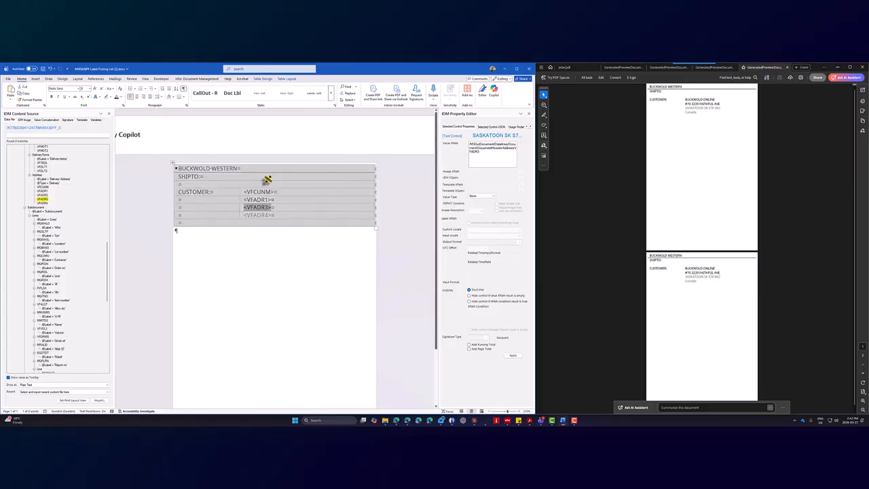
Change the text colour of the VFADR4 address field to black to match the other address lines.
click(257, 215)
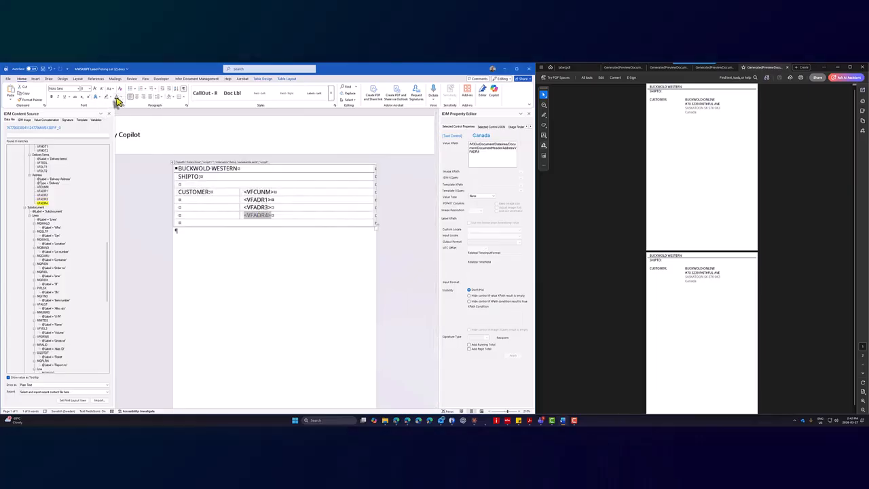
Close the generated preview PDFs in Acrobat, keeping only the label.pdf reference open.
click(645, 68)
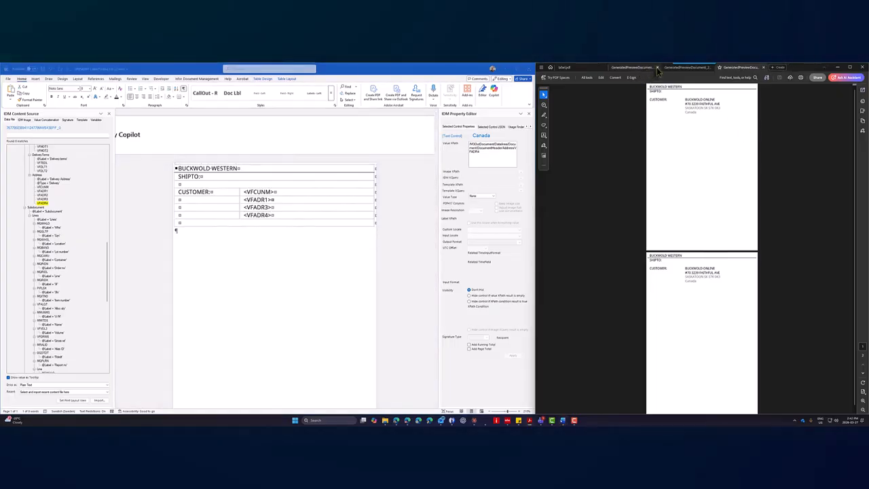
click(658, 68)
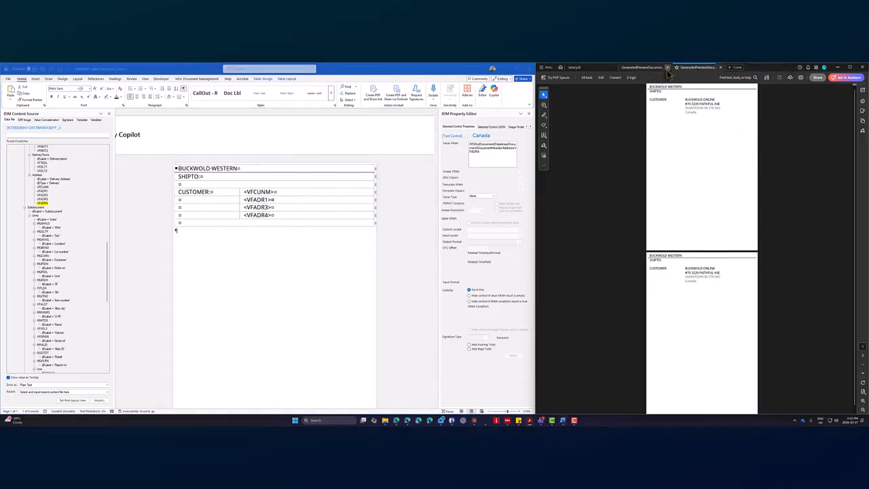
click(667, 69)
click(669, 68)
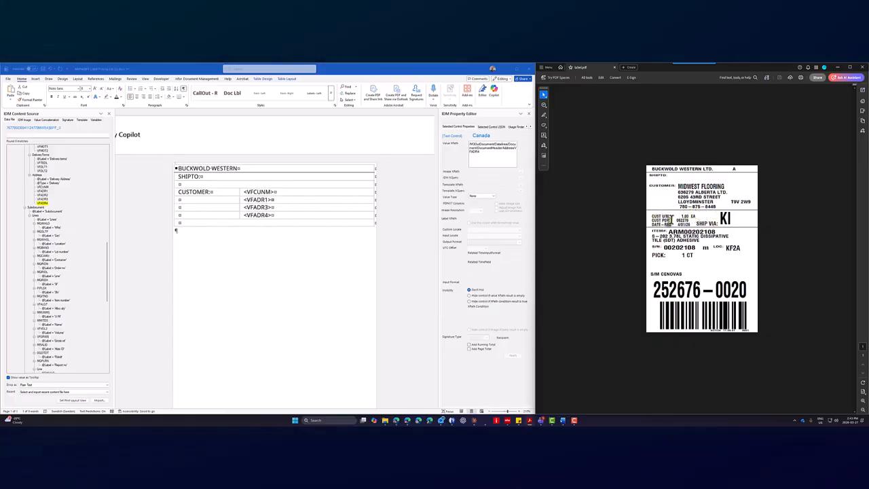
Add a bottom border under the VFADR4 row of the label table in Word.
click(204, 224)
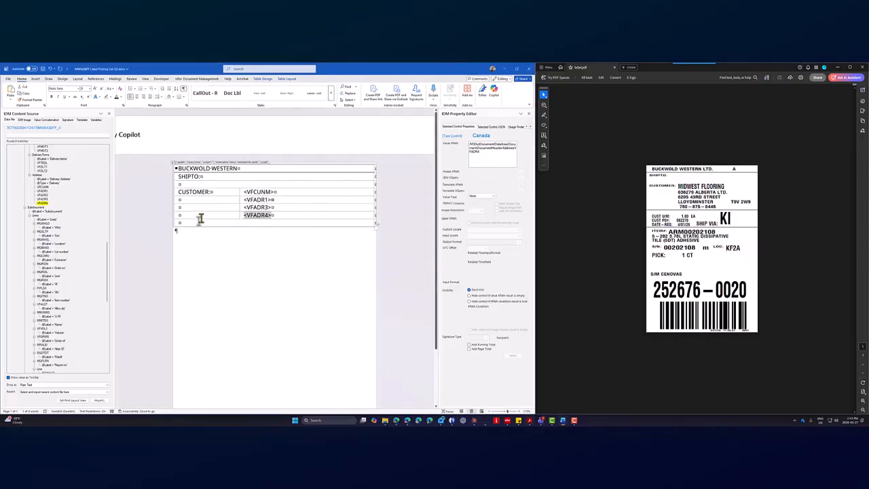
click(196, 216)
drag(191, 216, 295, 219)
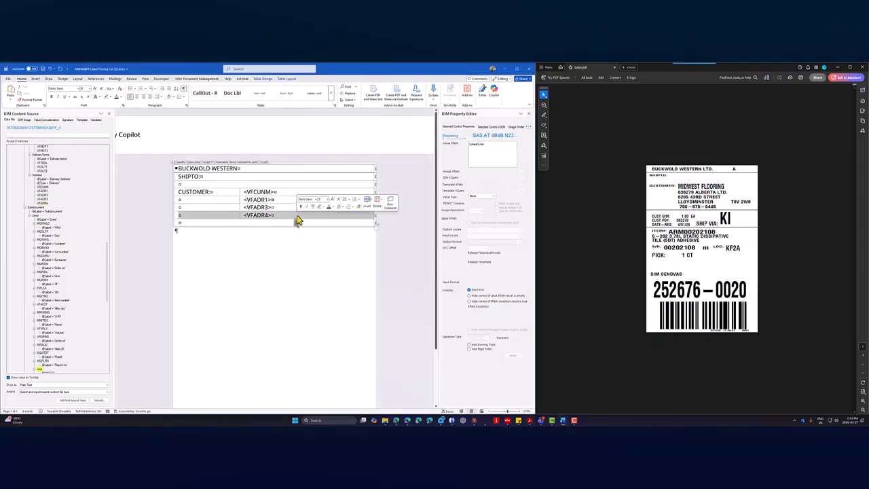
click(286, 79)
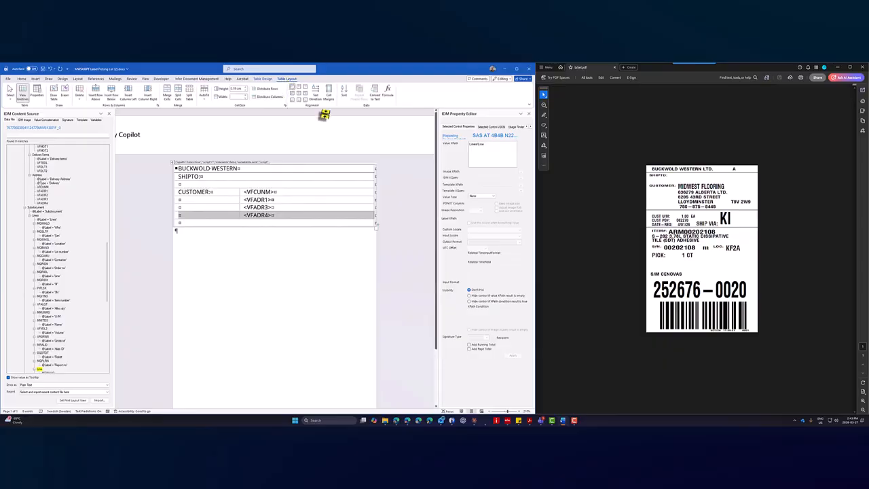
click(261, 79)
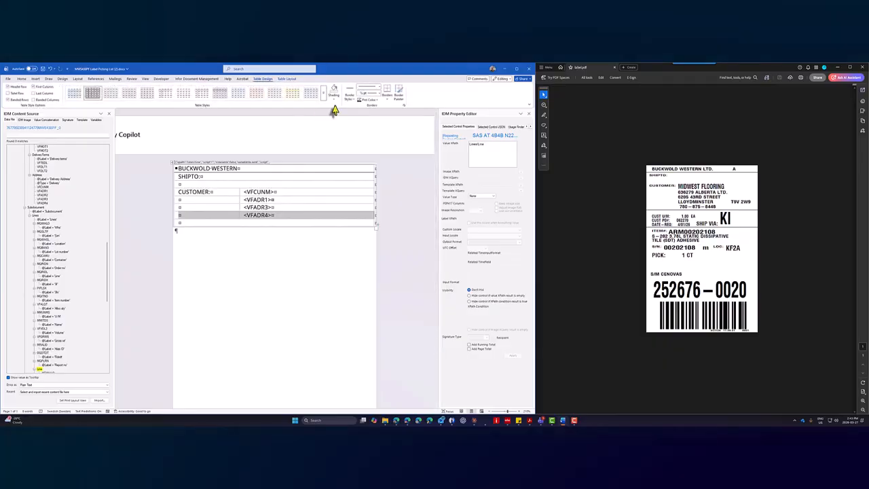
click(389, 95)
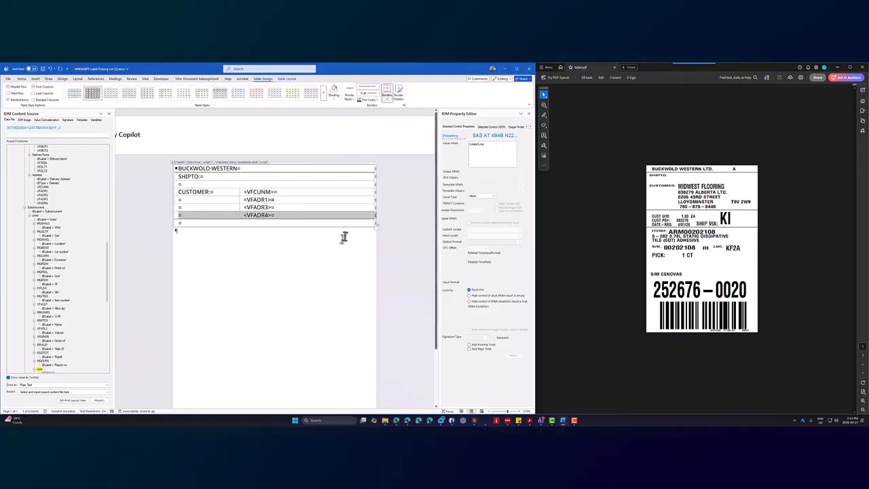
click(180, 220)
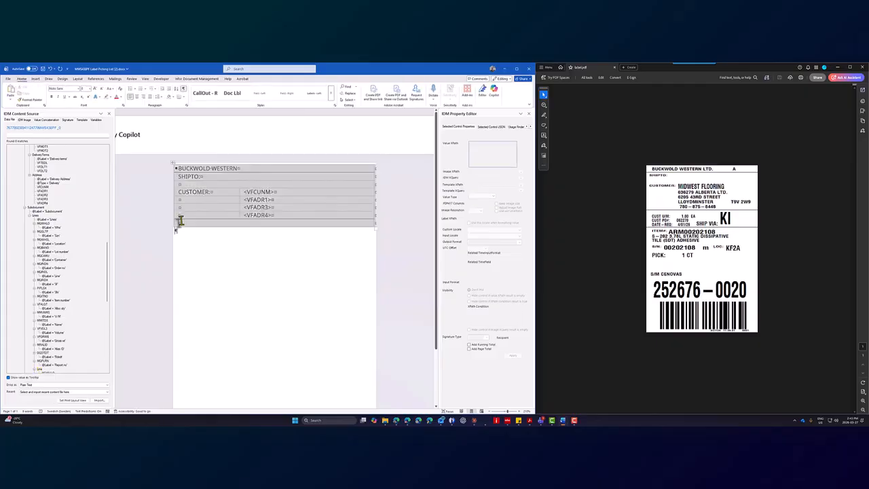
click(245, 216)
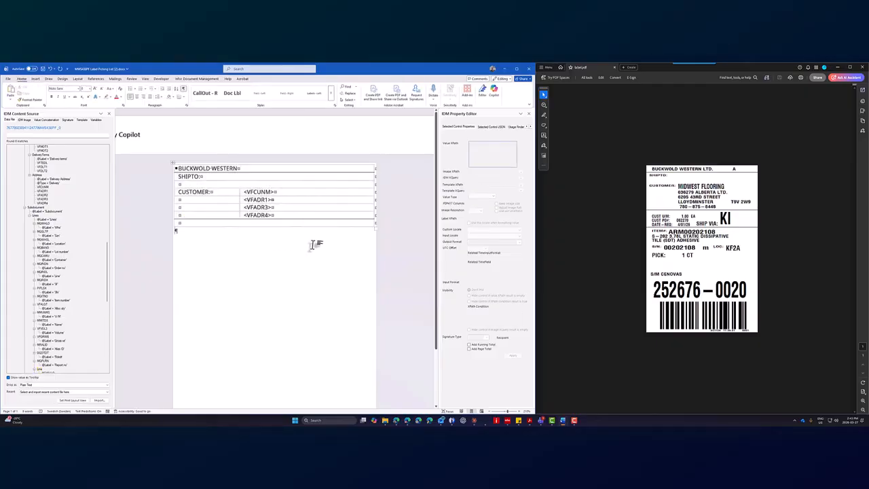
Insert a new table row below the empty last row of the label table.
scroll(314, 245, down, 2)
scroll(242, 201, up, 2)
click(204, 203)
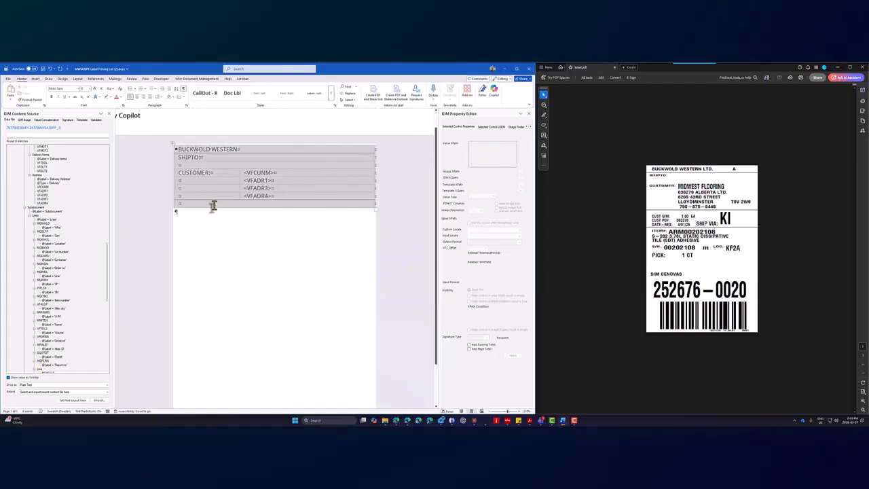
click(206, 207)
right_click(192, 205)
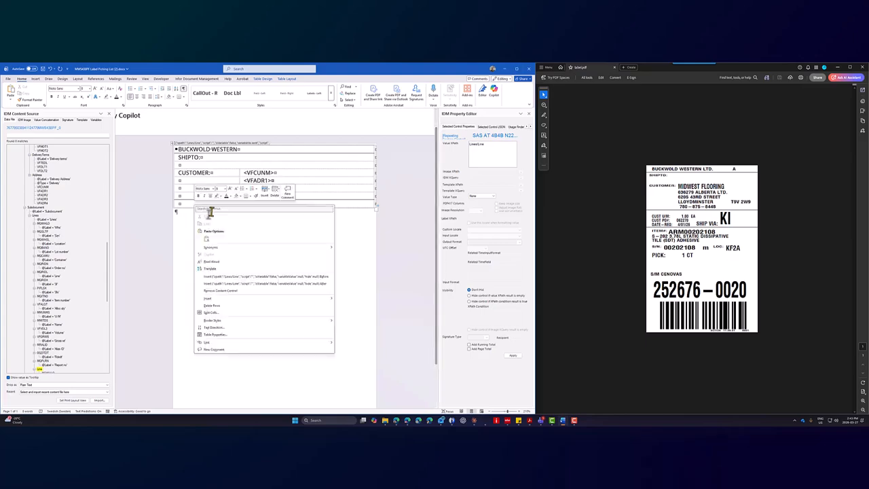
mouse_move(296, 299)
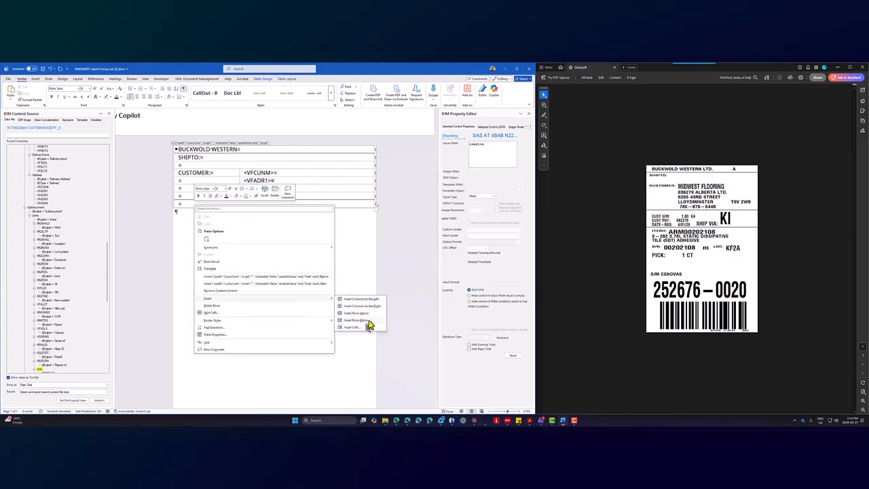
click(360, 320)
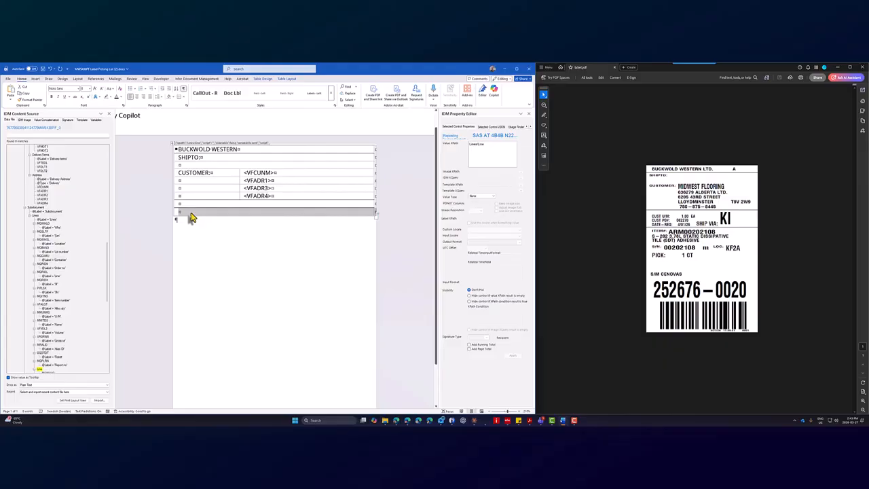
Insert five more empty rows at the end of the label table.
click(264, 80)
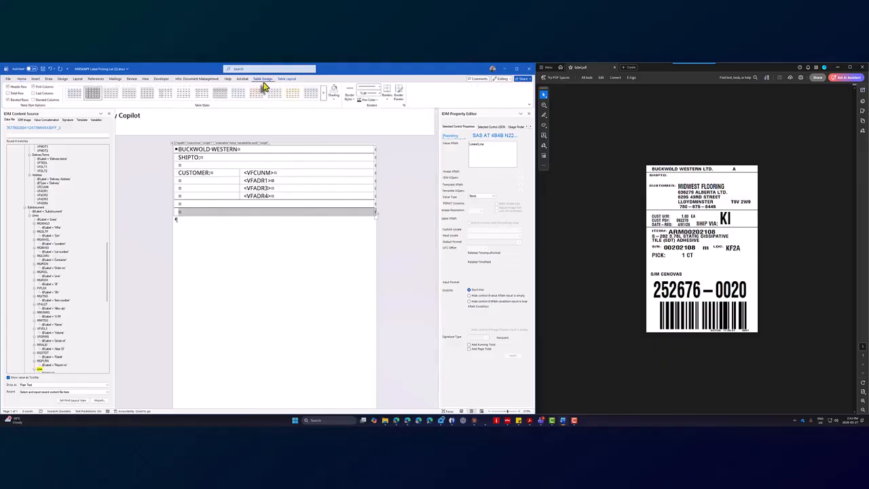
click(286, 79)
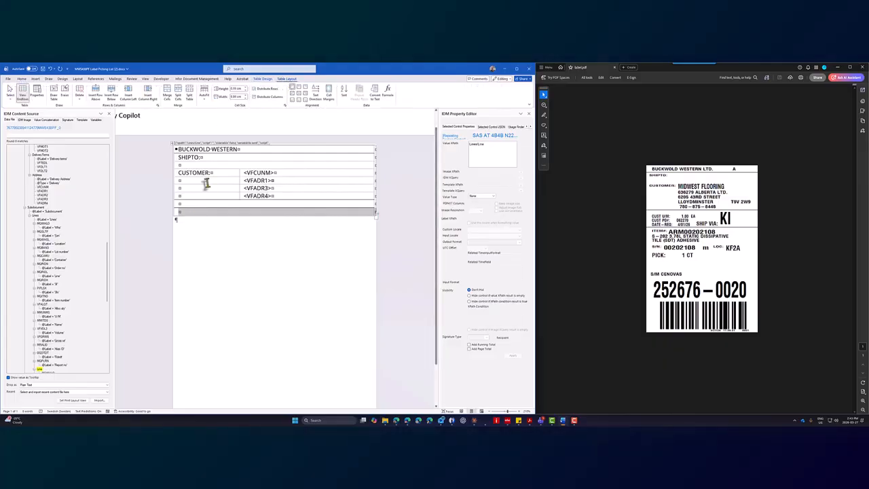
click(192, 213)
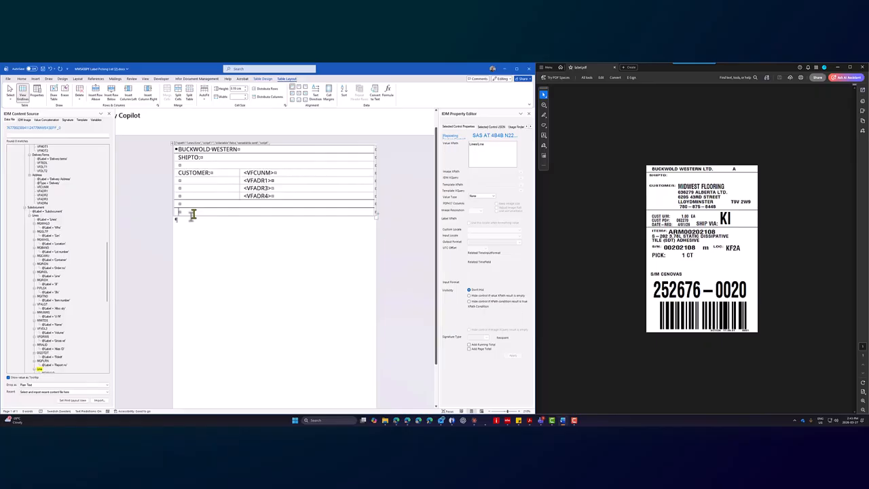
click(113, 101)
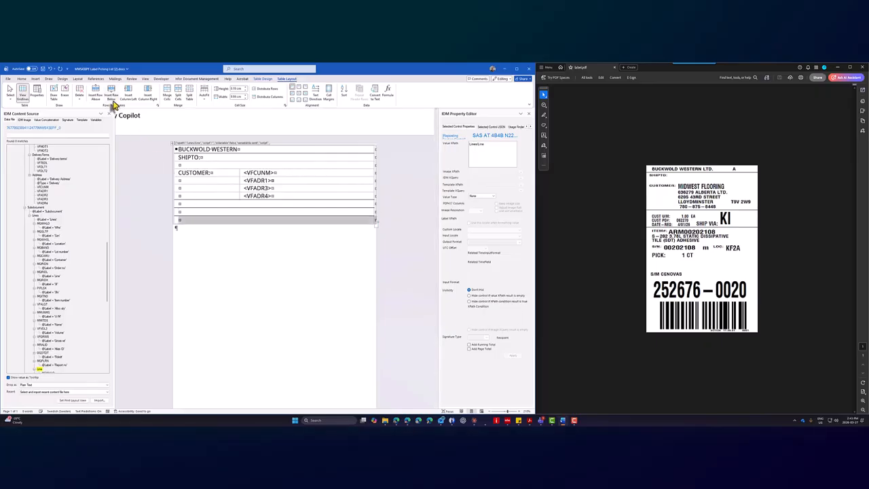
click(113, 101)
click(113, 101)
click(113, 100)
click(113, 100)
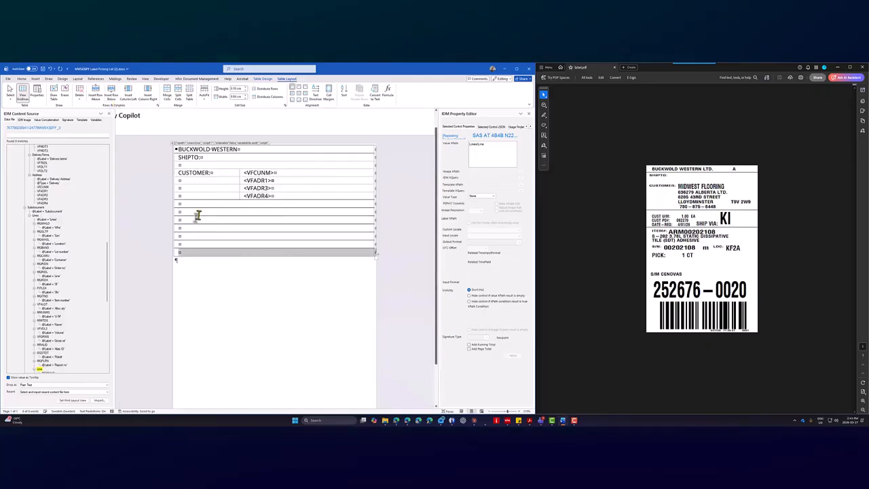
Remove all borders from the six newly added empty rows.
drag(198, 214, 196, 254)
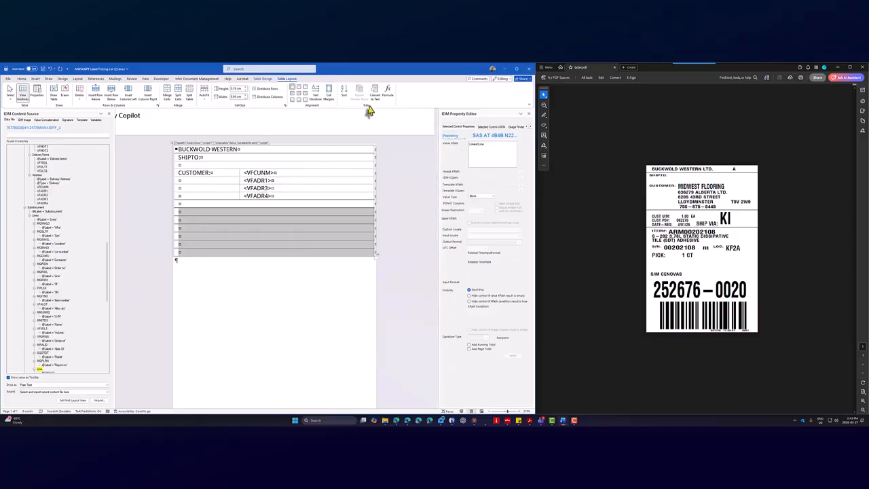
click(265, 78)
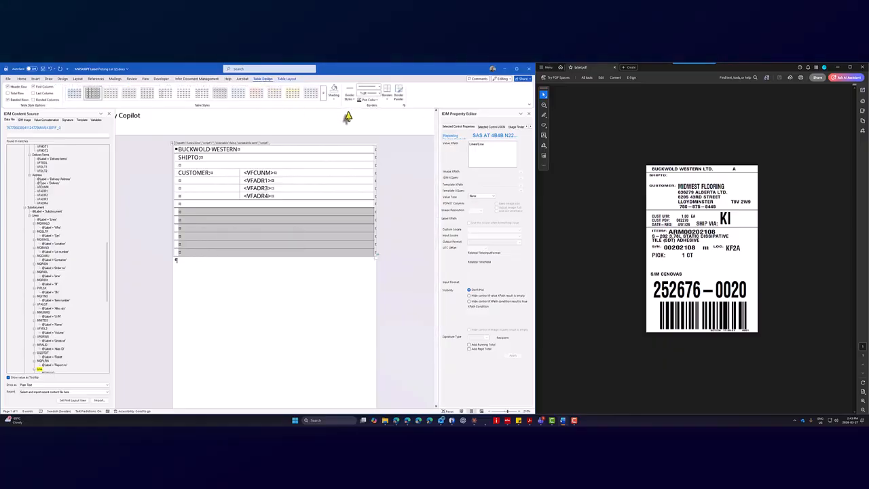
click(386, 101)
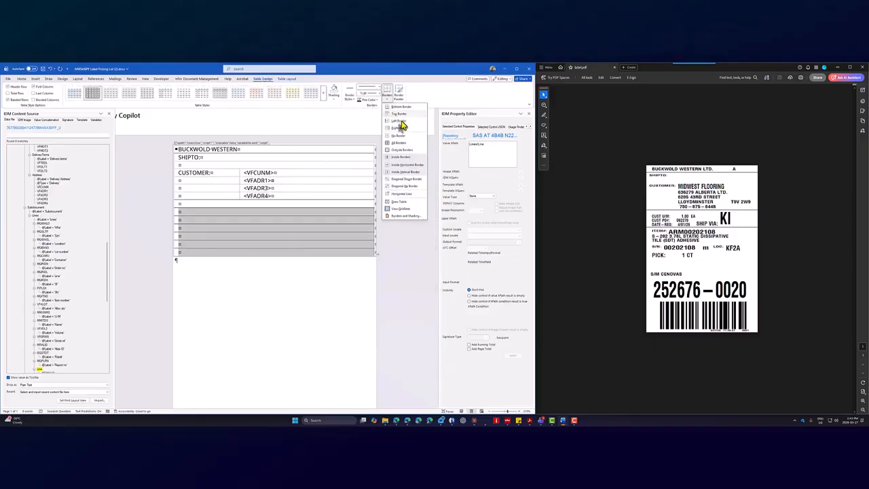
click(398, 141)
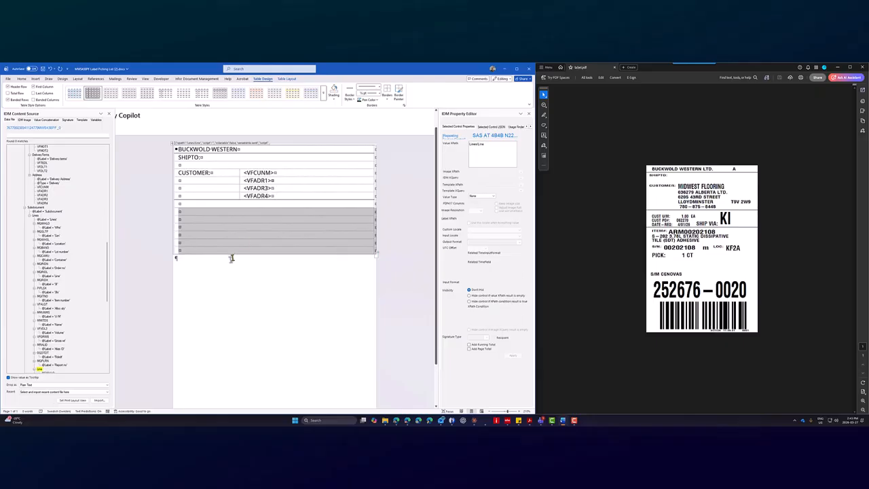
key(ctrl+a)
Enter the label QTY U/M: in the first borderless row and split its cell into three columns.
click(194, 213)
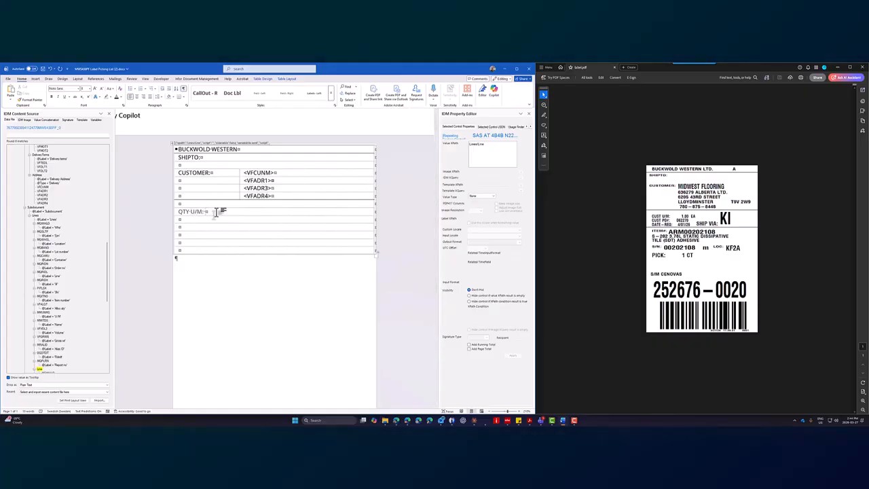
right_click(215, 212)
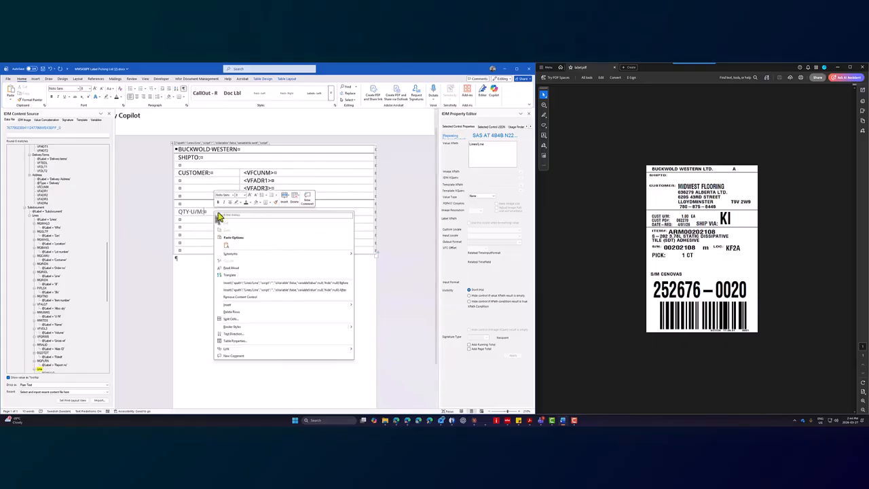
click(255, 318)
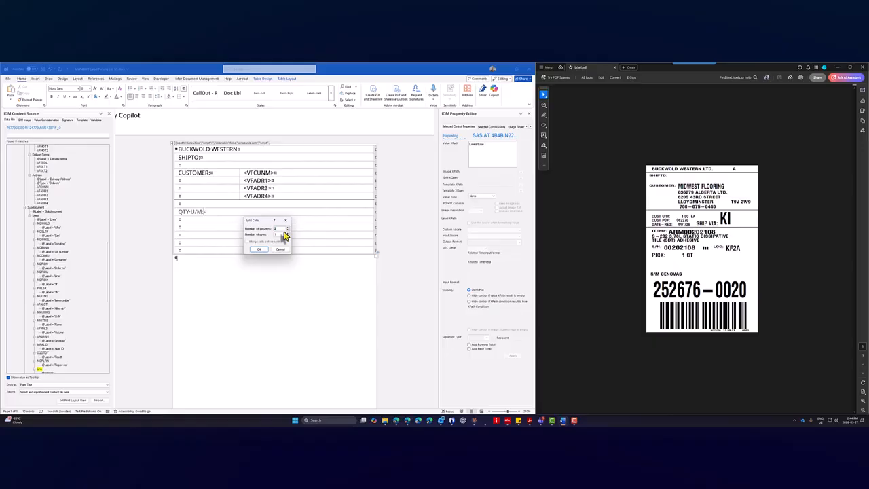
click(259, 249)
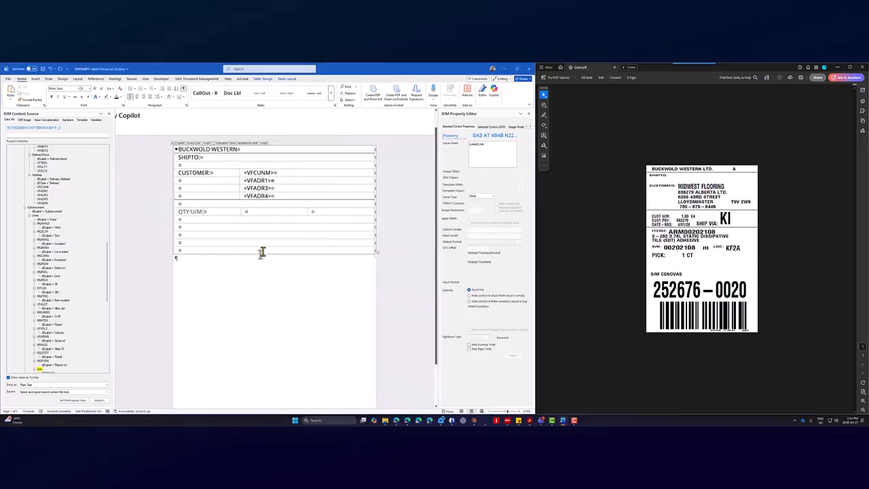
Narrow the first column holding the CUSTOMER: and QTY U/M: labels, bringing the value column closer.
click(239, 216)
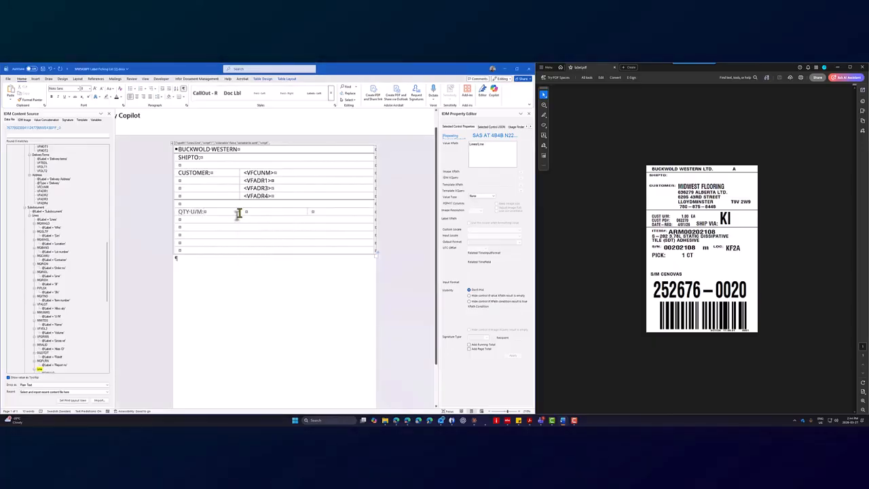
drag(241, 213, 216, 212)
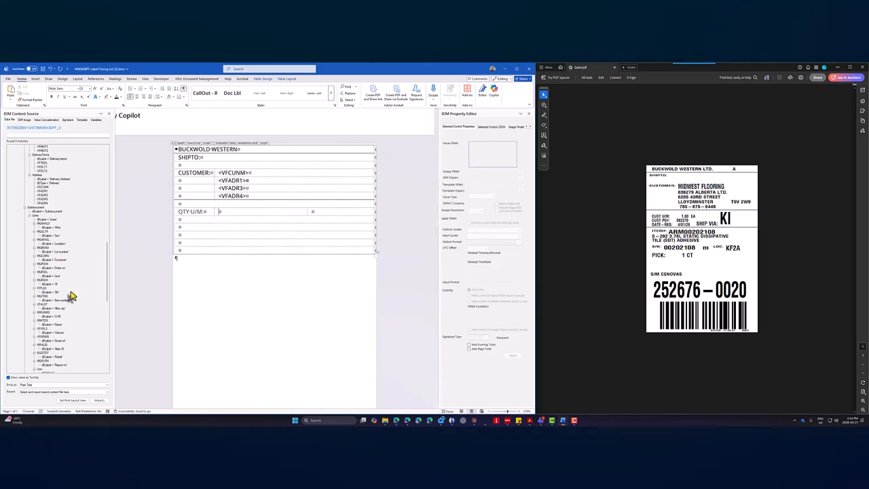
Insert the VFALQT data field from the Line node as plain text into the cell beside QTY U/M:.
scroll(71, 296, down, 3)
scroll(71, 296, down, 3)
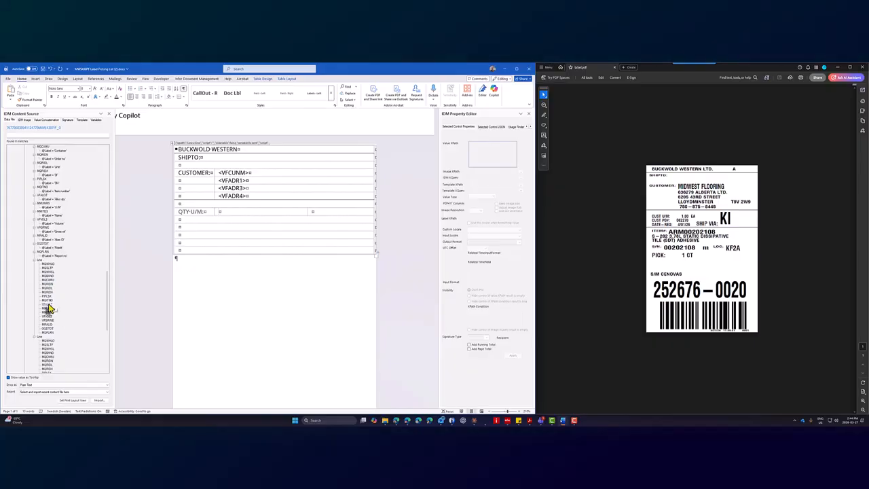
right_click(47, 309)
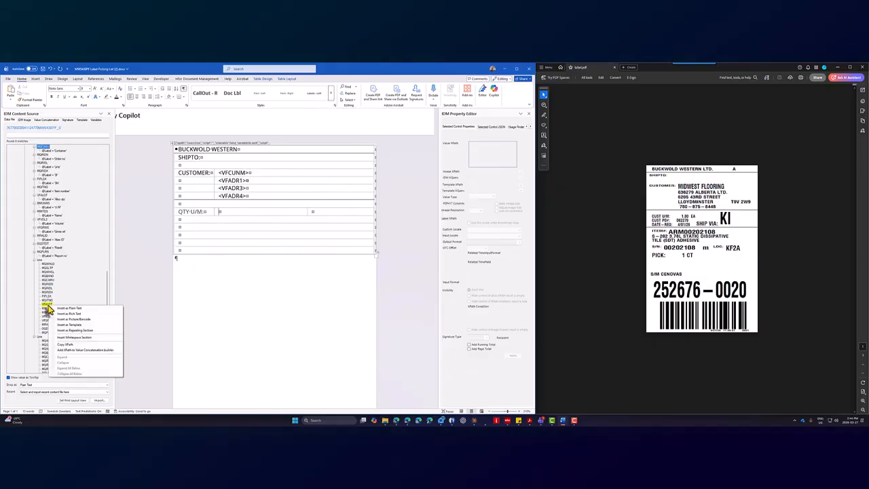
click(65, 311)
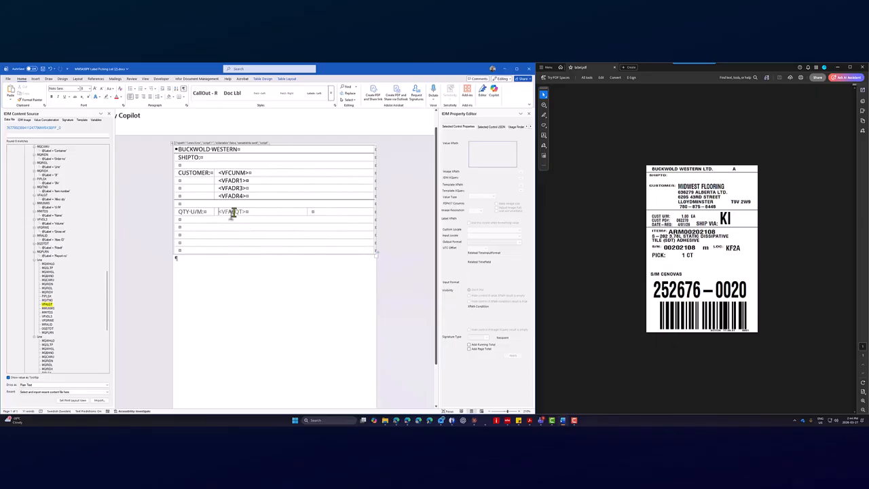
Insert the MMUNMS data field as plain text into the third cell of the QTY U/M: row.
click(321, 213)
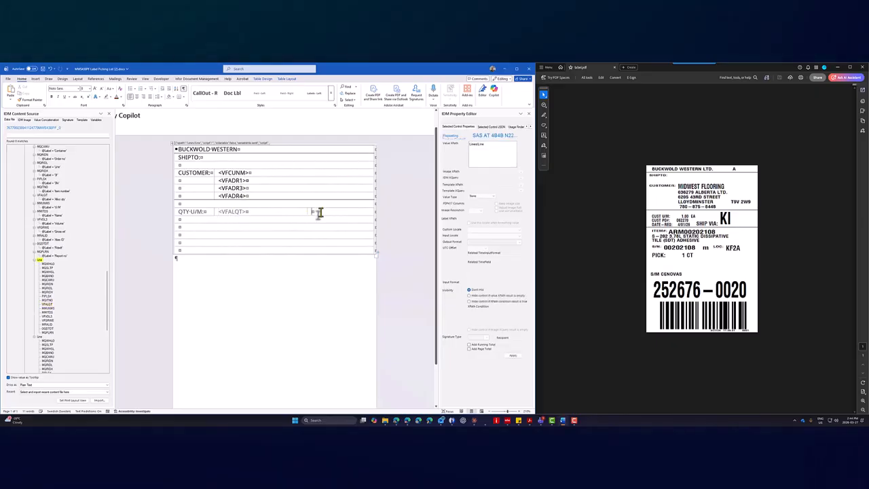
right_click(49, 309)
click(64, 311)
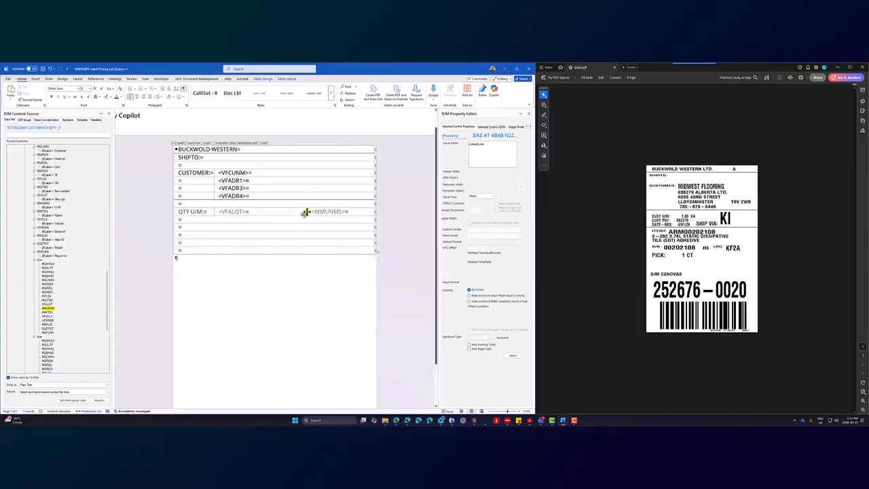
Narrow the VFALQT column to bring MMUNMS closer, and give both fields black text with VFALQT right-aligned in its cell.
drag(306, 212, 252, 212)
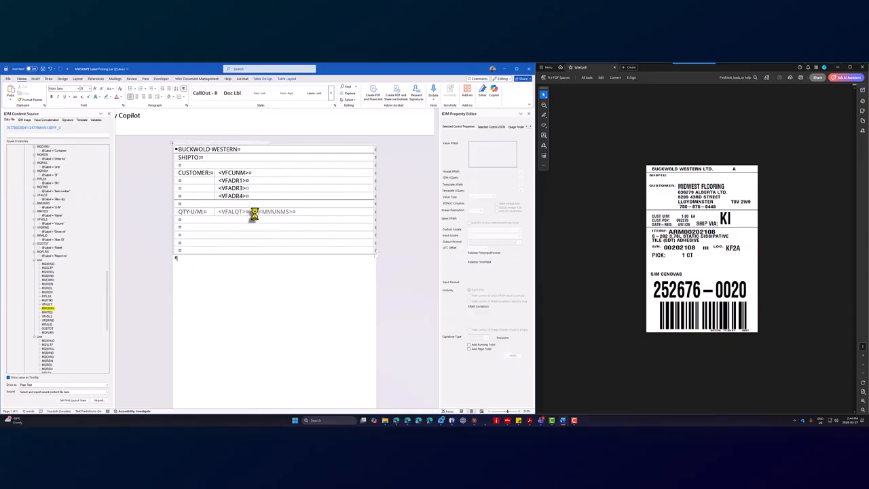
click(230, 212)
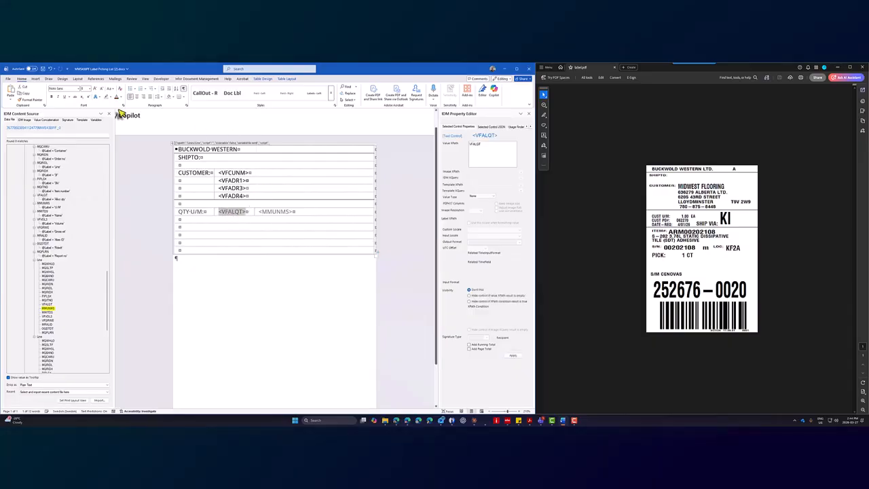
click(279, 213)
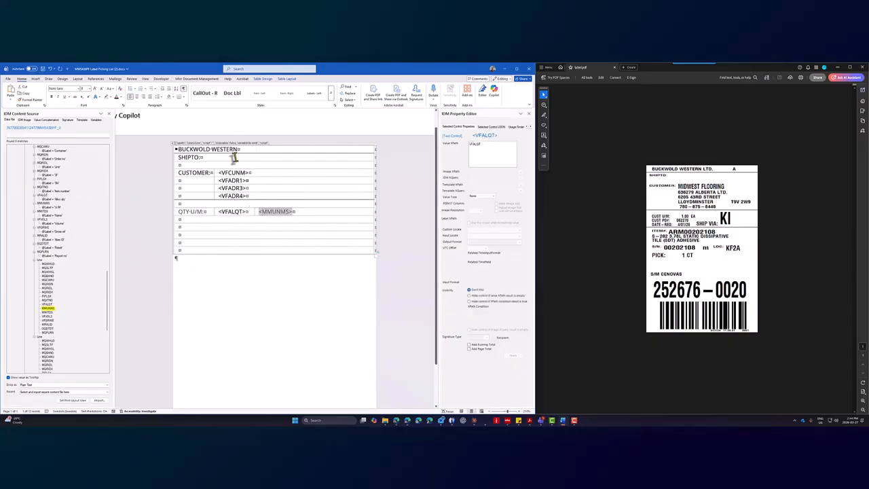
click(234, 210)
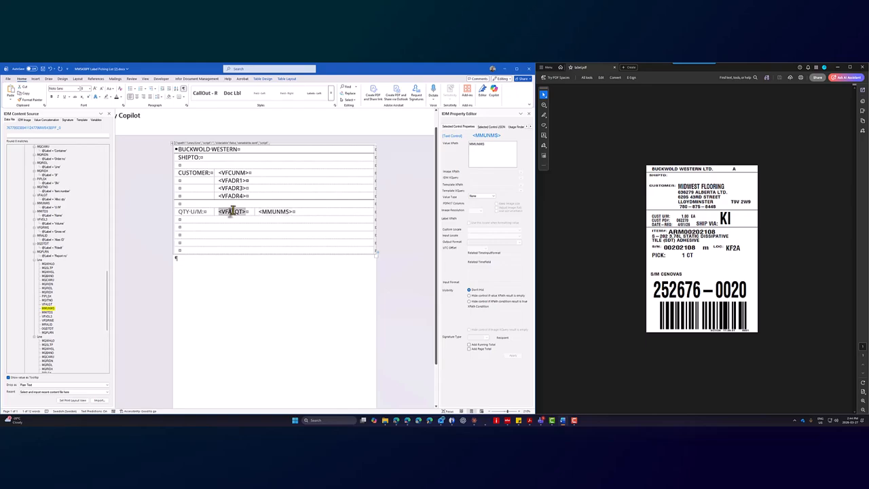
click(301, 266)
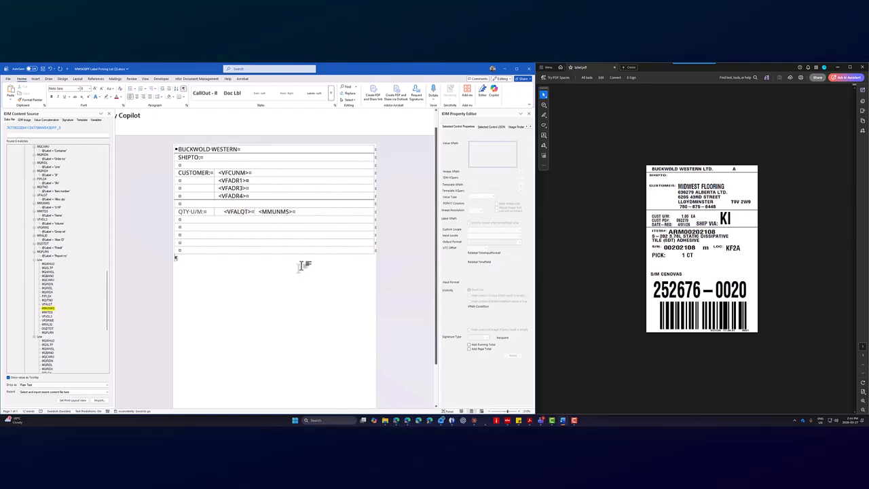
Generate a test PDF of the template and compare the preview with the reference label.pdf.
click(197, 79)
click(11, 95)
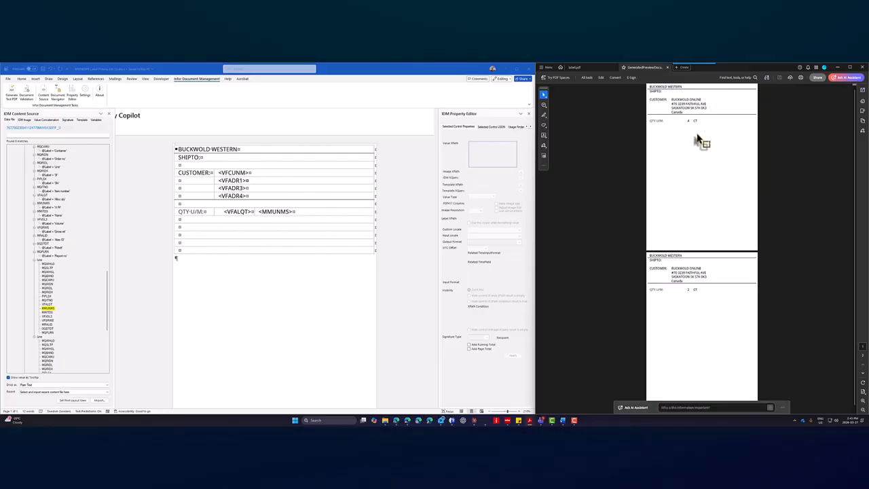
click(590, 68)
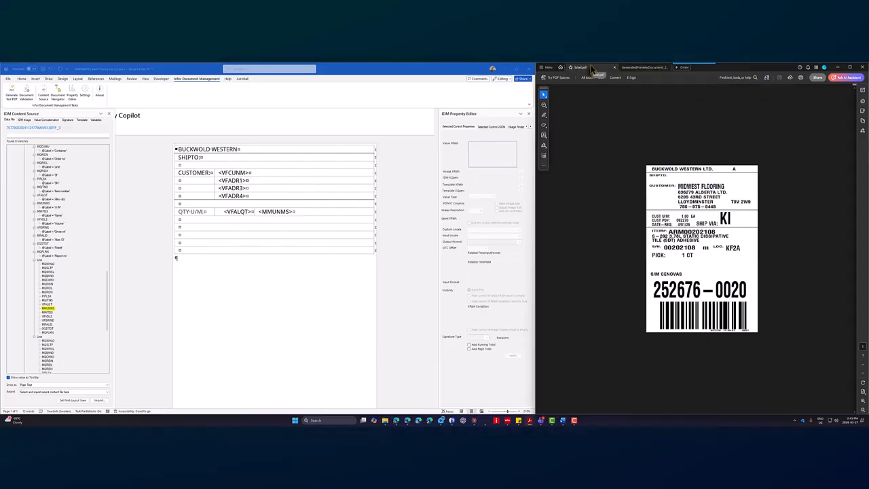
click(635, 67)
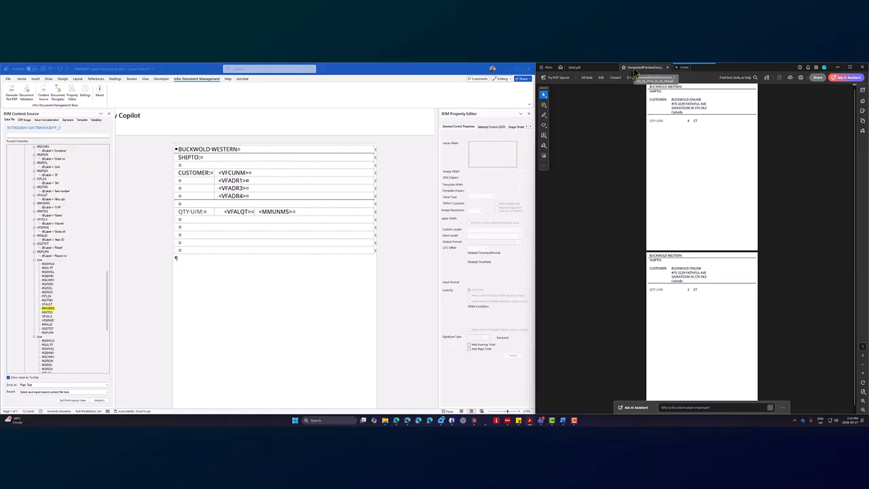
click(591, 67)
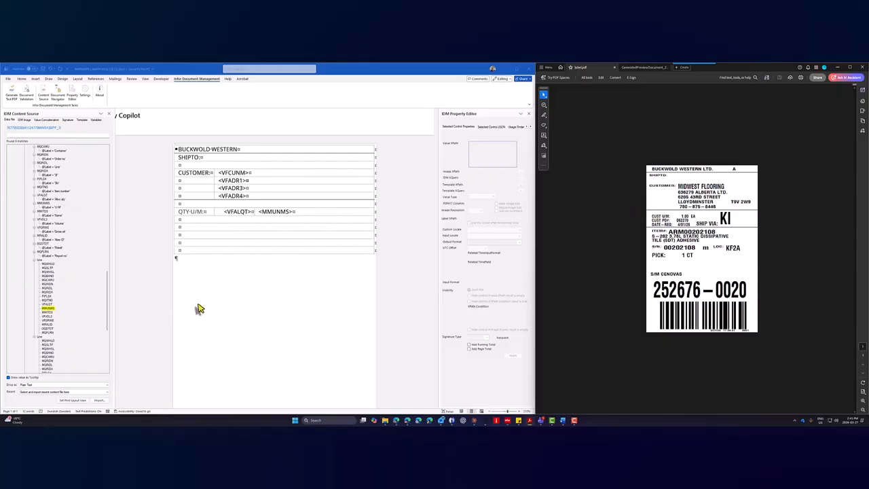
Examine the header, delivery and line fields in the data tree for content that suits the next label row.
scroll(91, 303, up, 2)
scroll(90, 303, up, 1)
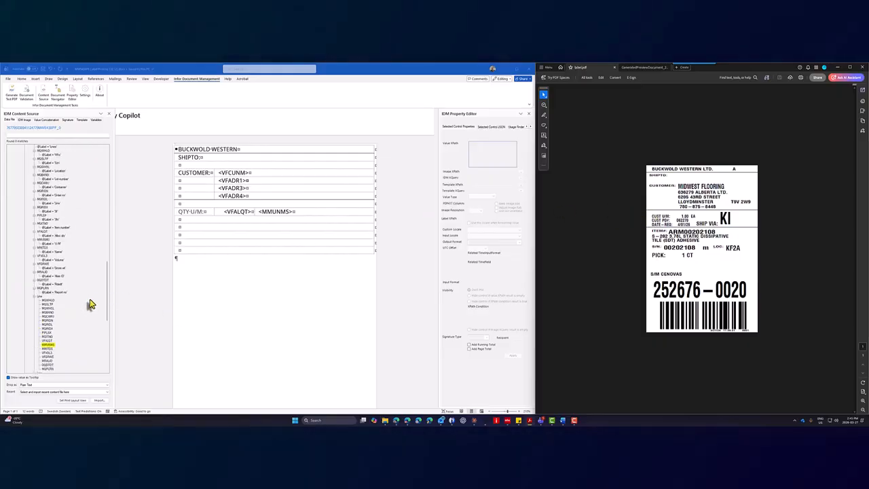
scroll(73, 304, up, 3)
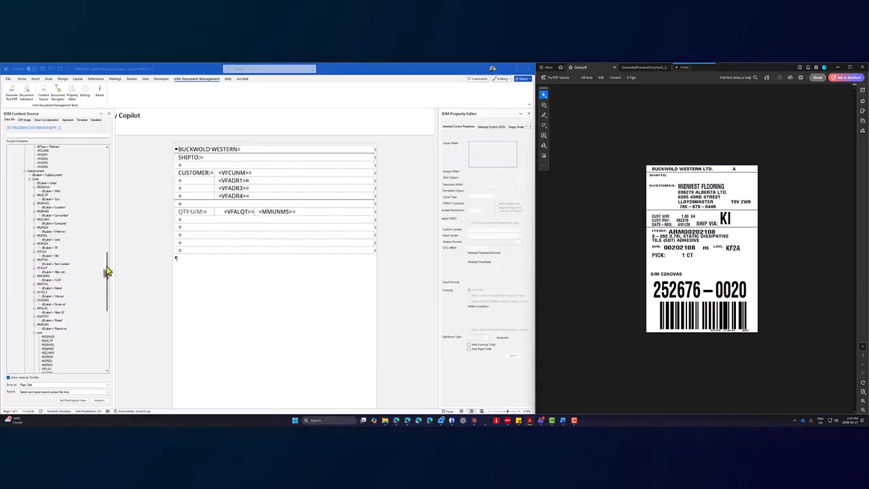
drag(106, 272, 113, 199)
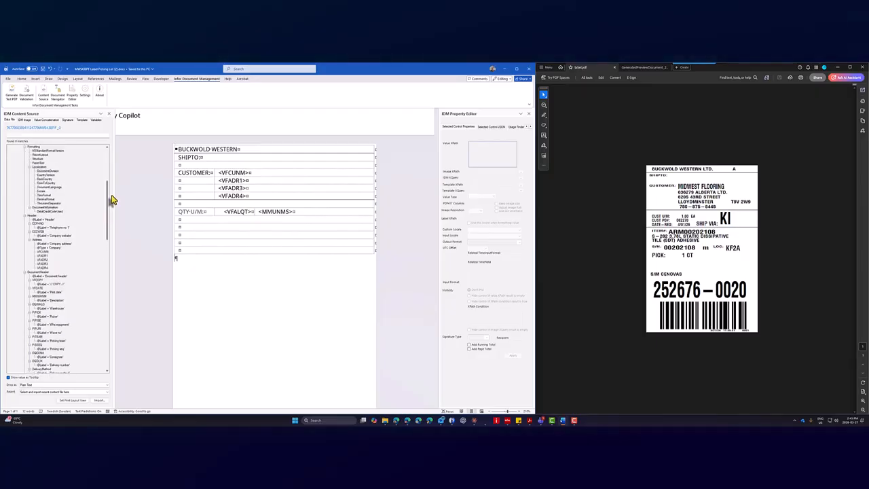
drag(113, 199, 113, 191)
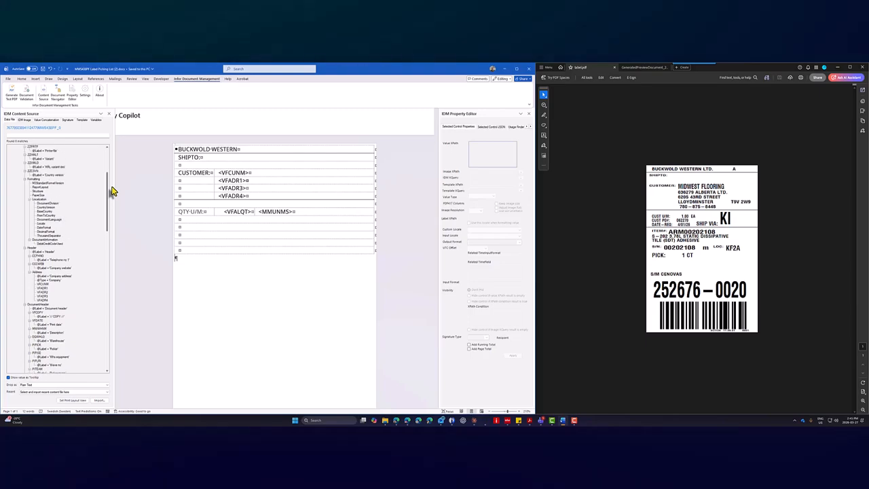
drag(111, 188, 115, 220)
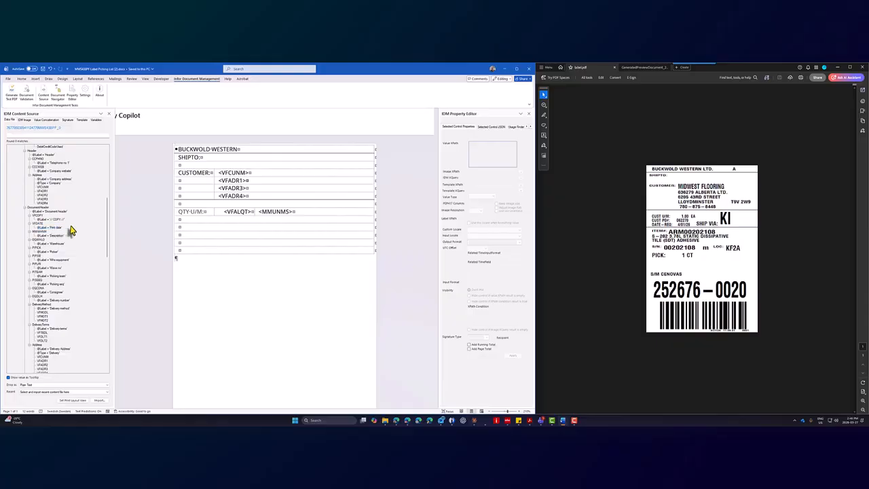
mouse_move(108, 220)
mouse_down()
mouse_move(114, 169)
mouse_move(121, 330)
mouse_up()
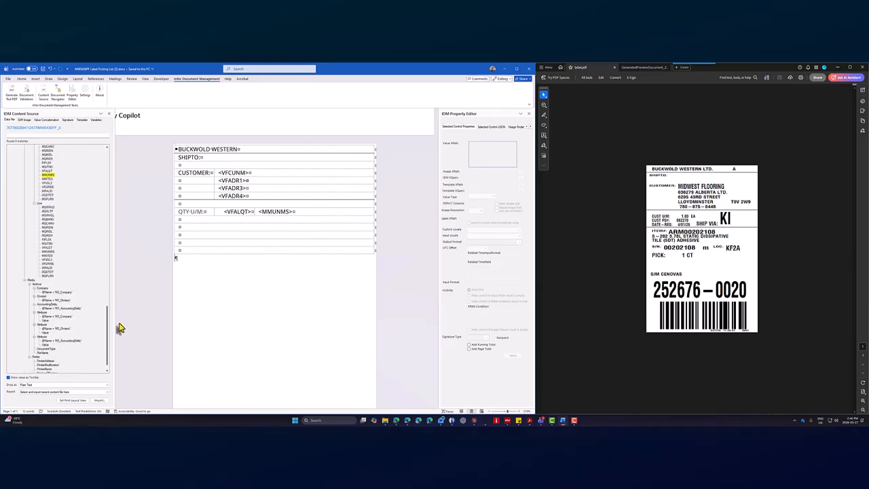
Enter the label DEL MTD: in the row below QTY U/M: and locate the DeliveryMethod node in the data tree.
click(270, 226)
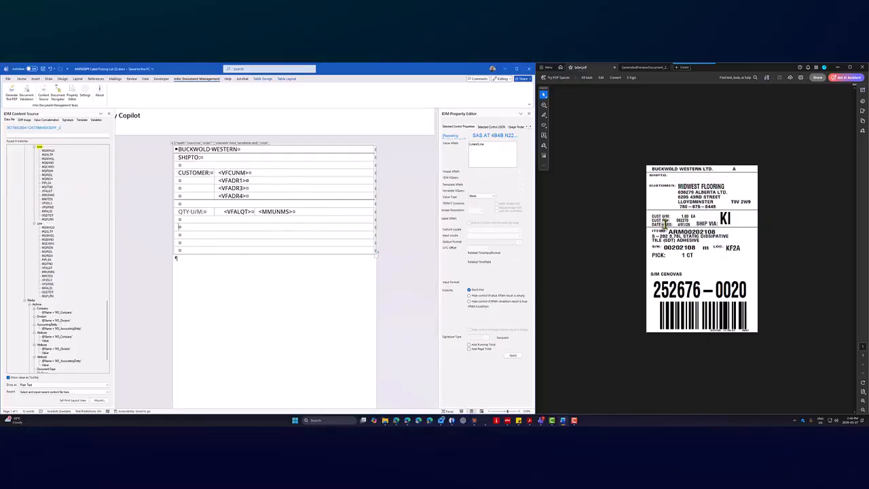
click(192, 222)
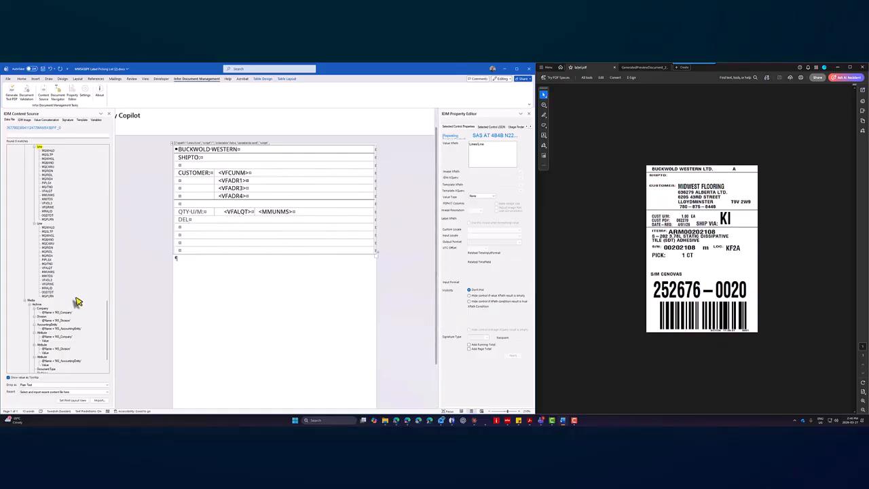
scroll(76, 302, up, 5)
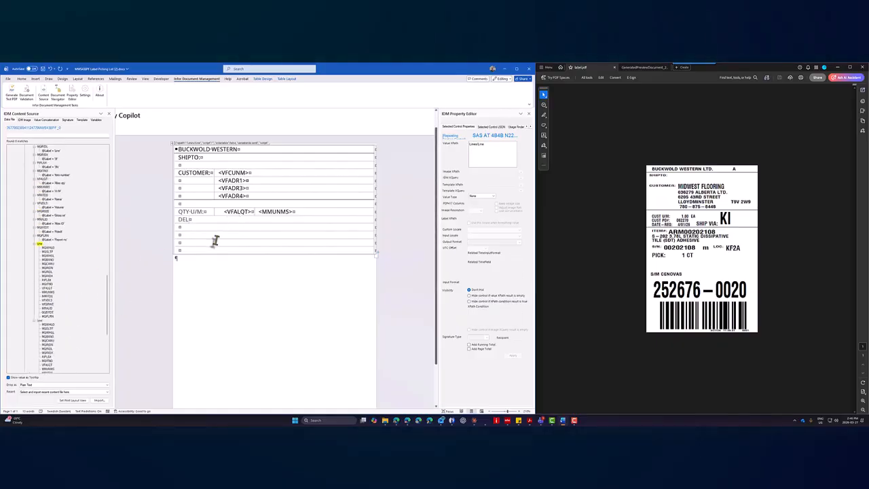
text(-MTD)
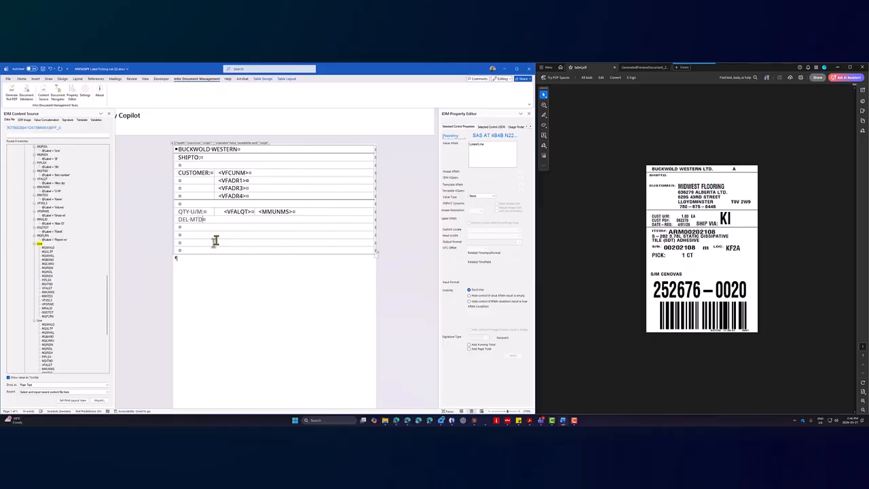
scroll(82, 277, up, 4)
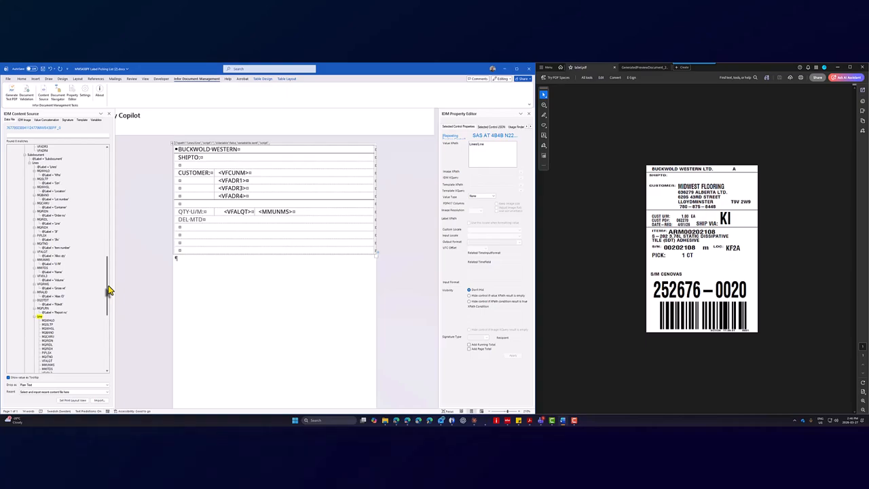
drag(108, 290, 115, 261)
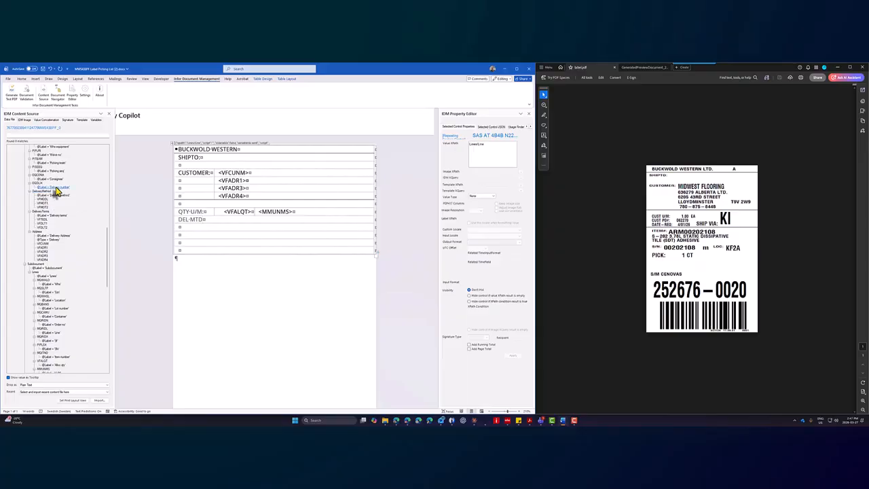
Split the DEL MTD: cell into two columns and narrow the label column so the value cell sits beneath VFALQT.
right_click(213, 219)
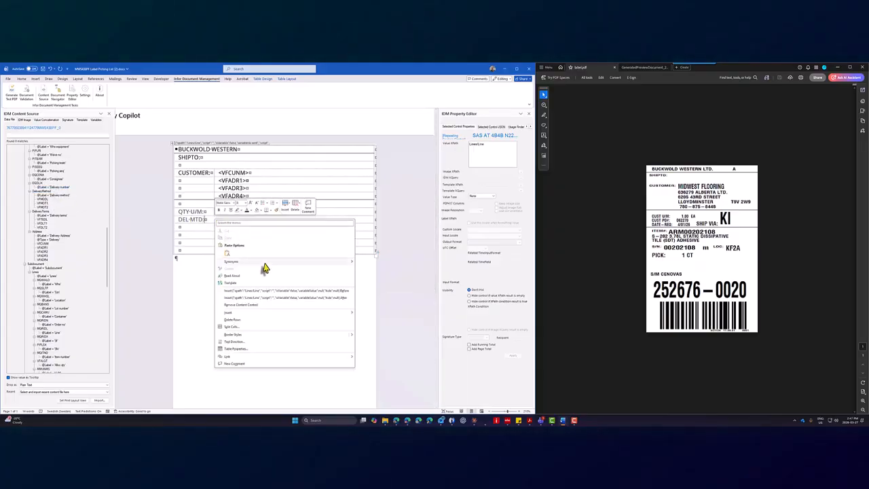
click(239, 327)
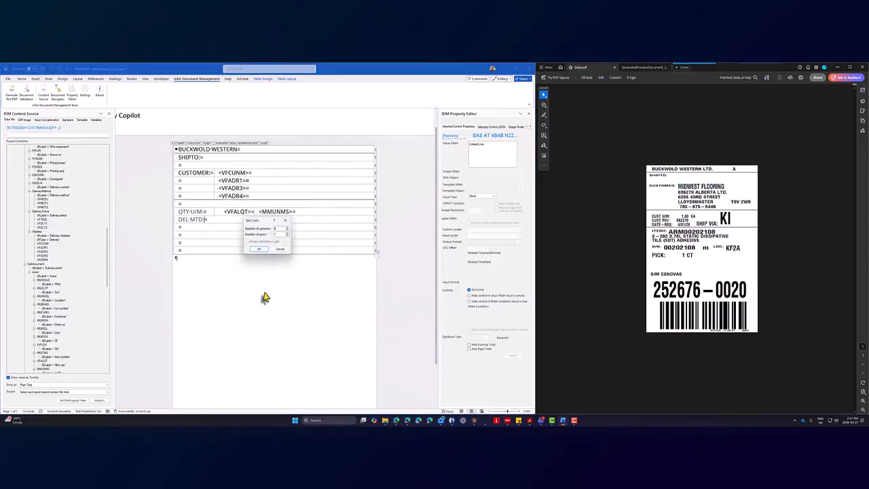
click(258, 250)
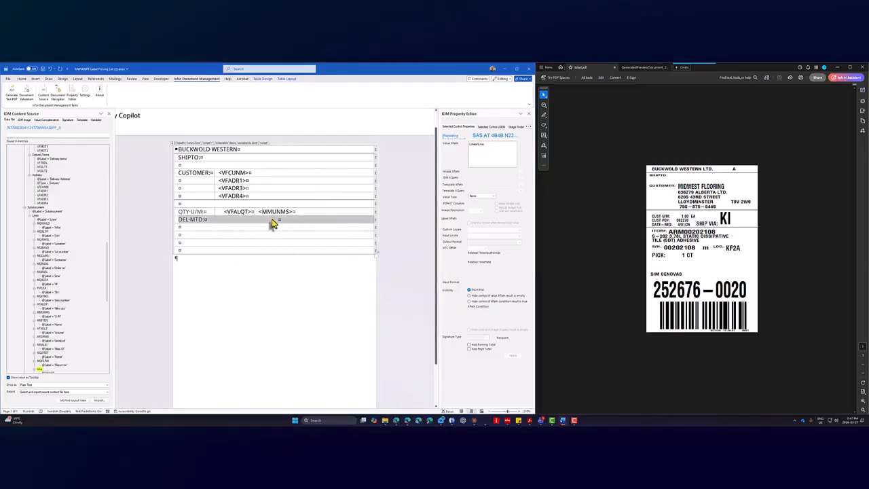
drag(272, 219, 222, 220)
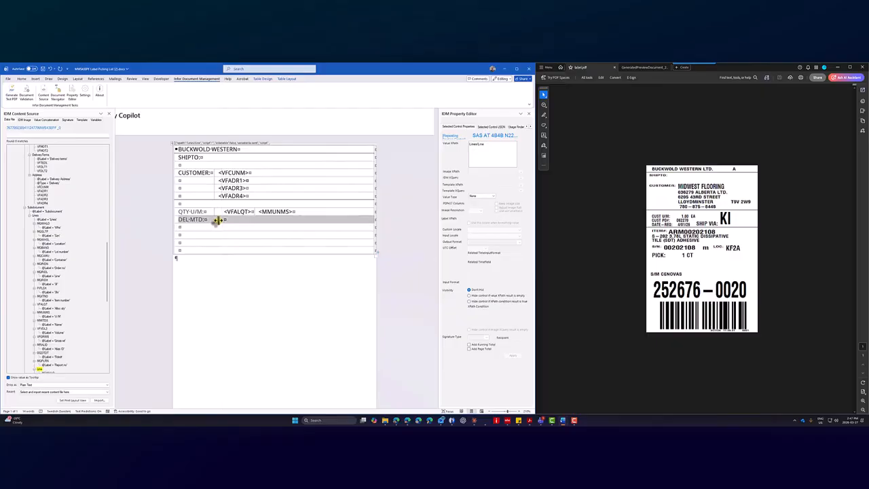
Insert the VFMODL data field from the DeliveryMethod node as plain text into the cell beside DEL MTD:.
click(241, 222)
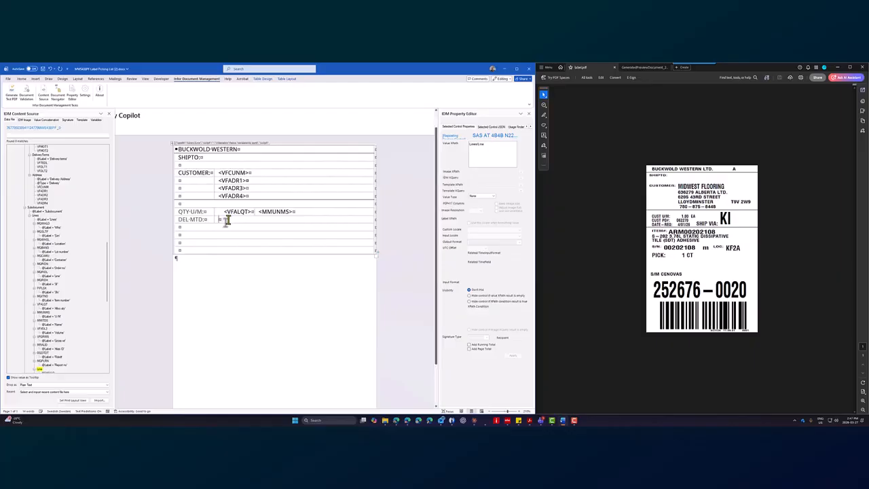
scroll(58, 283, down, 4)
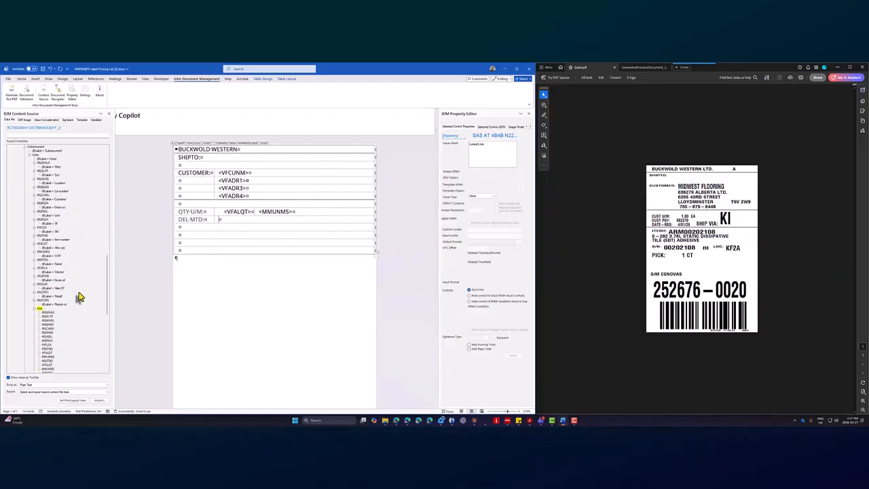
scroll(79, 297, down, 2)
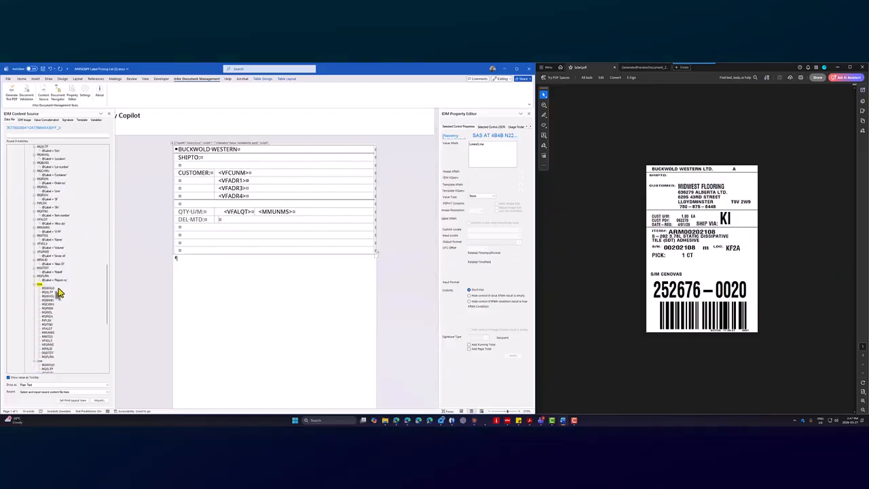
scroll(70, 331, up, 4)
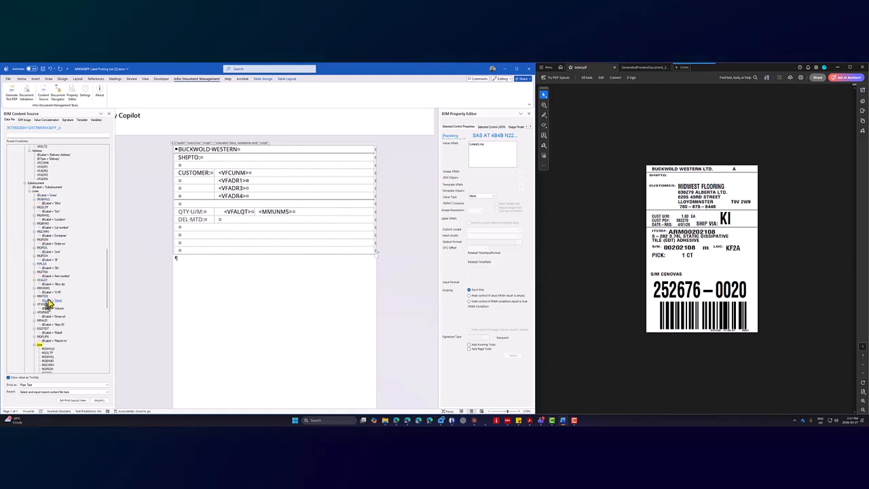
scroll(48, 304, up, 3)
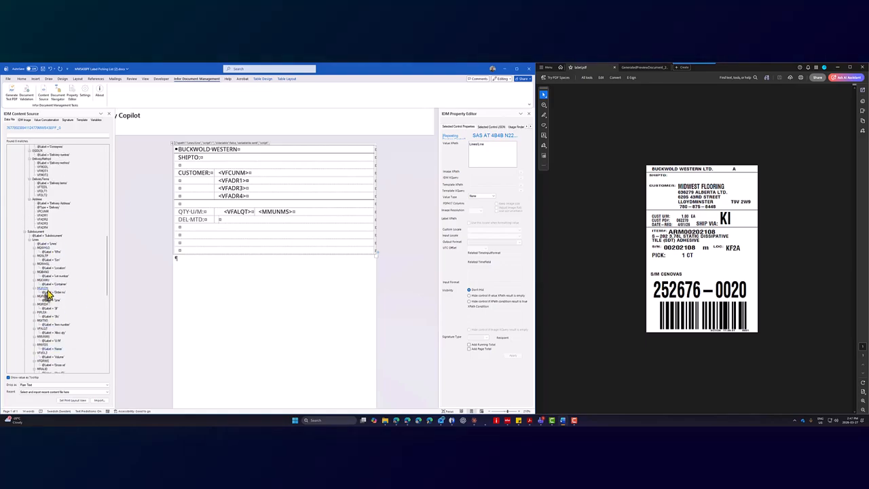
scroll(48, 293, up, 6)
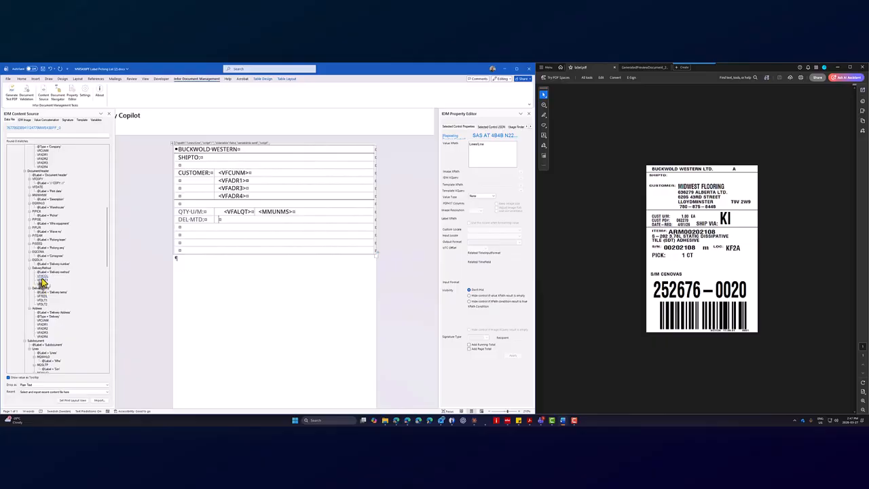
right_click(42, 278)
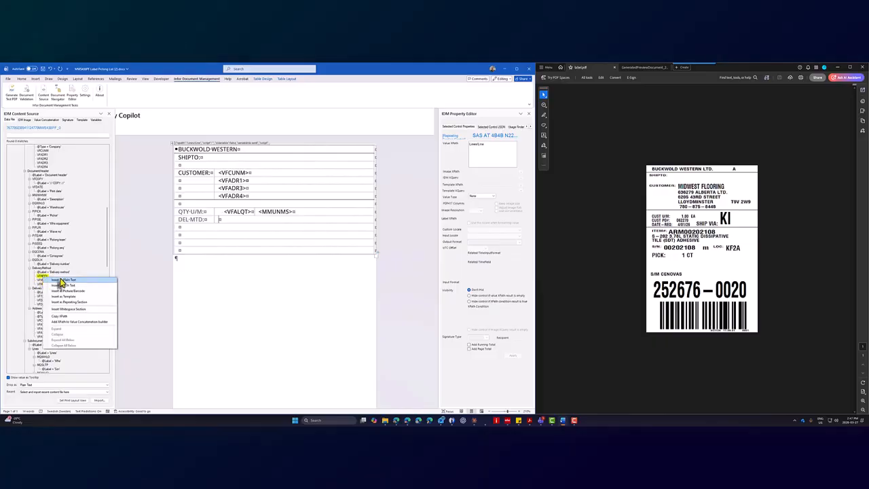
click(60, 280)
Change the text colour of the VFMODL field and the QTY U/M: and DEL MTD: labels to black.
click(226, 220)
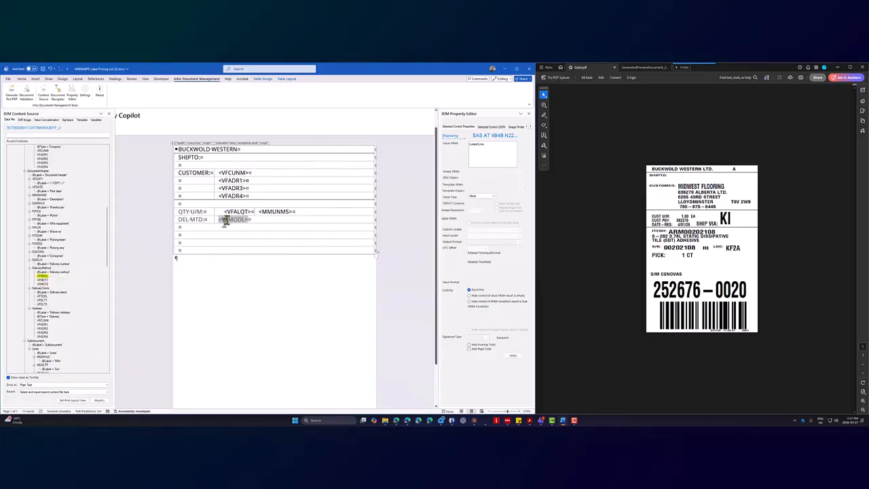
click(22, 79)
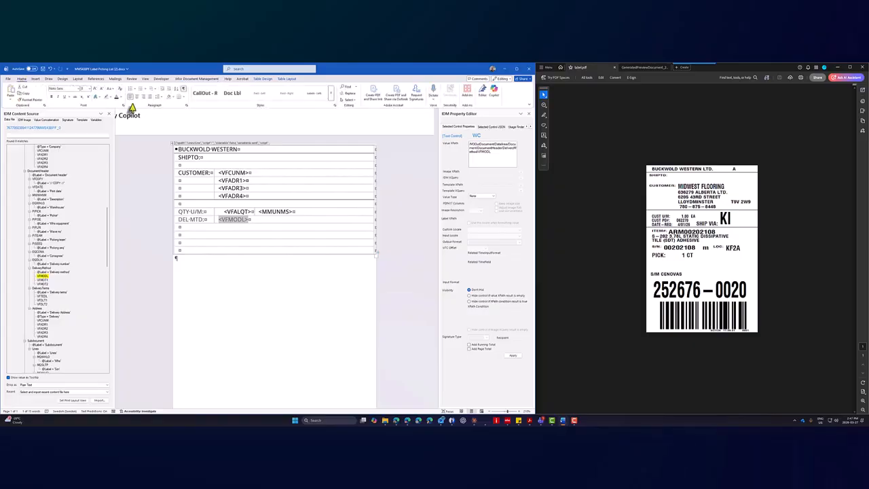
click(189, 212)
drag(201, 212, 178, 219)
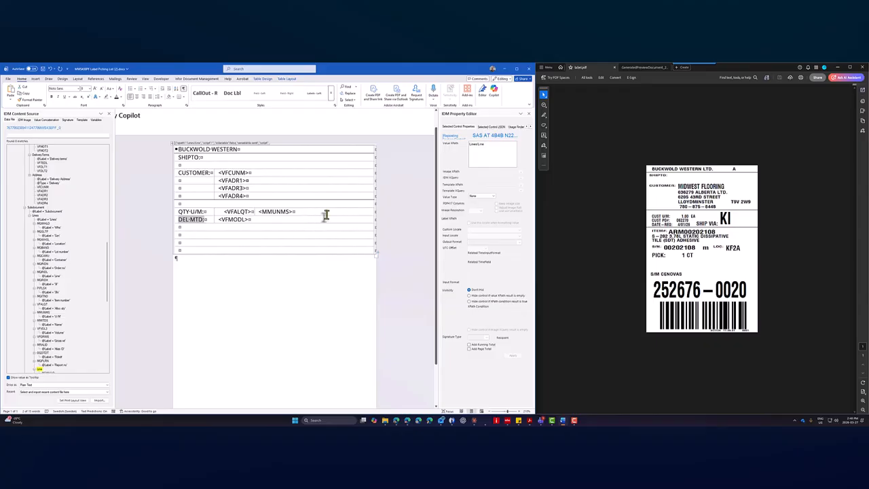
Add a bottom border to the whole DEL MTD: row of the label table.
click(283, 219)
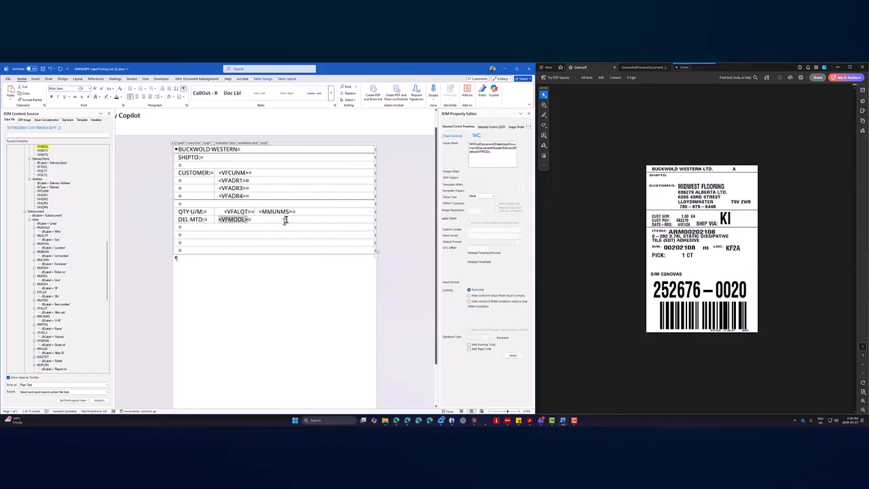
click(203, 222)
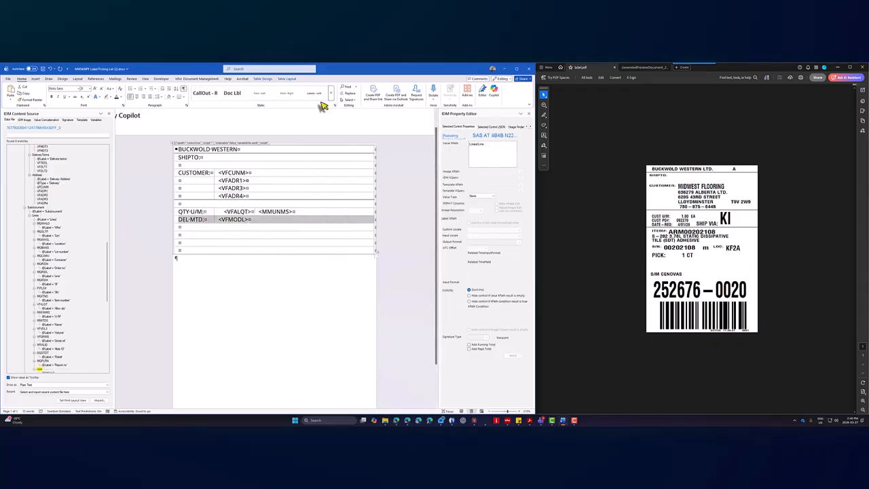
click(262, 79)
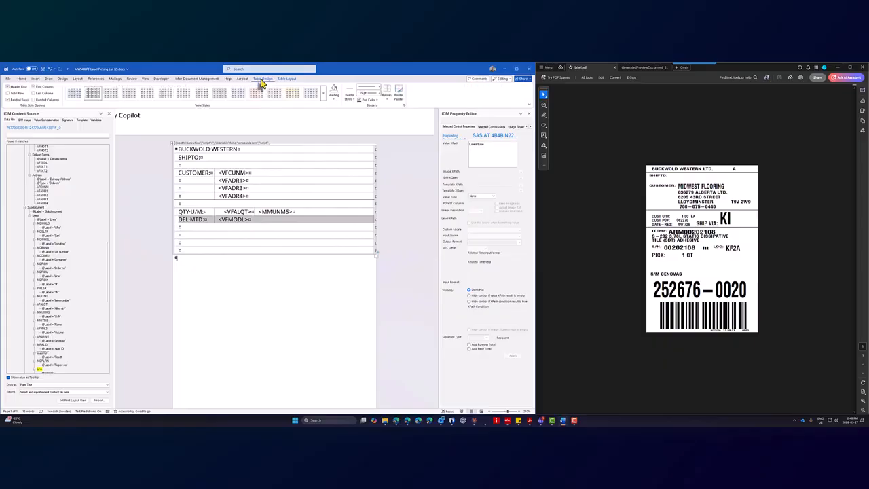
click(387, 101)
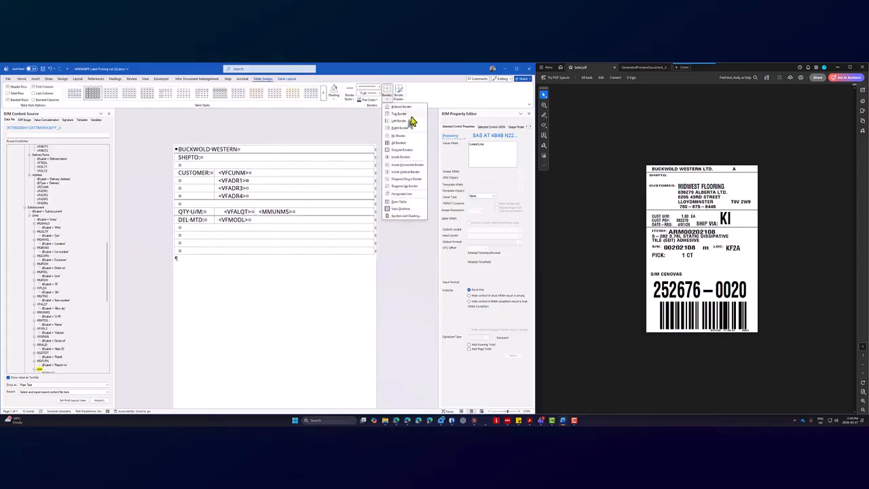
click(399, 108)
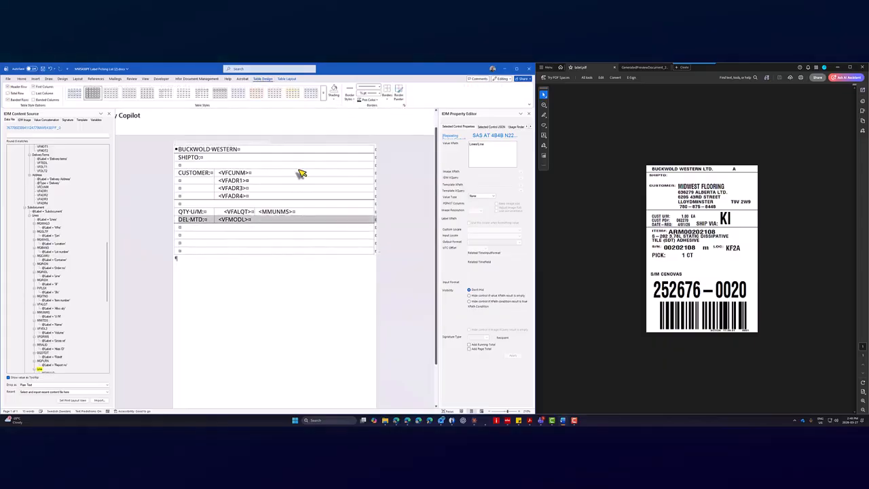
Enter the label ITEM#: in the row below DEL MTD: and make its text black.
click(193, 230)
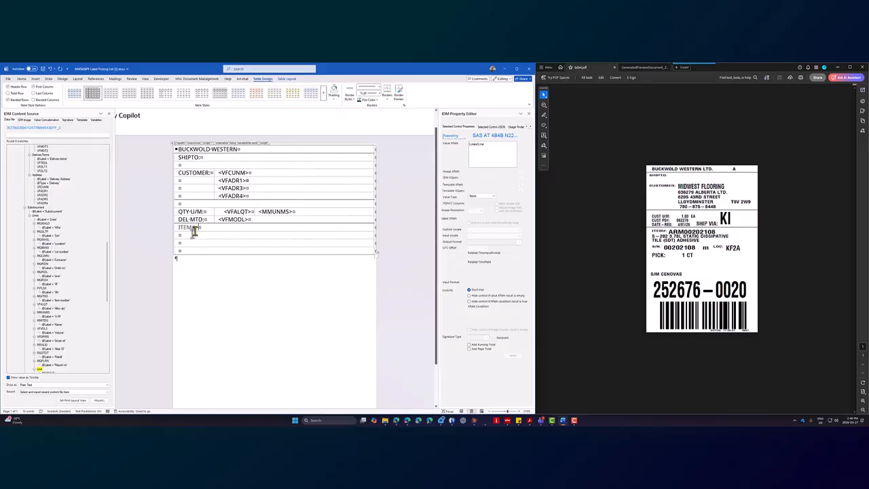
drag(194, 231, 178, 230)
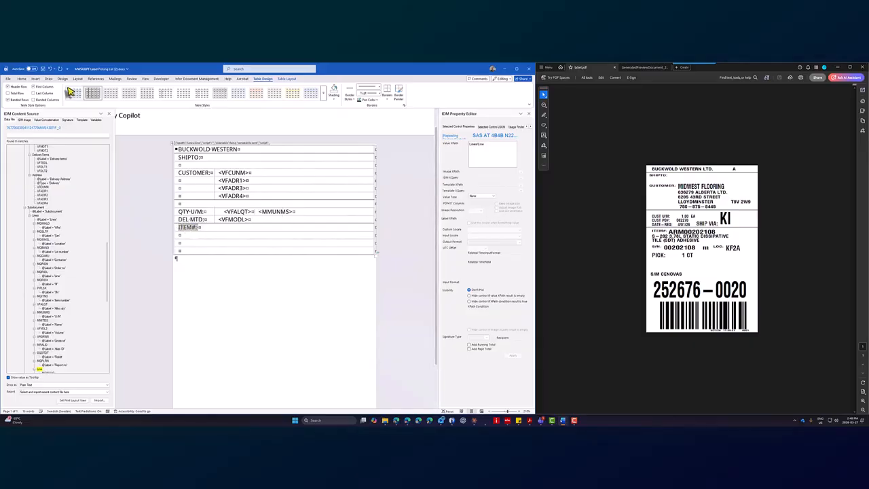
click(22, 79)
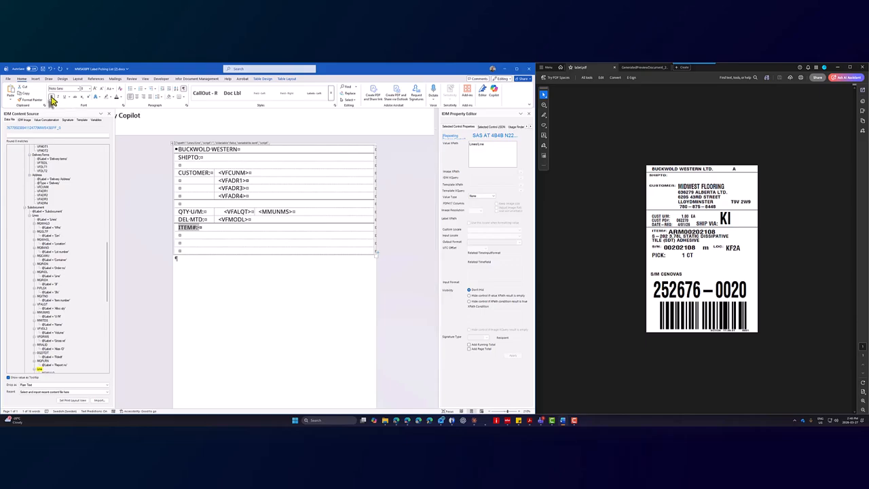
click(116, 98)
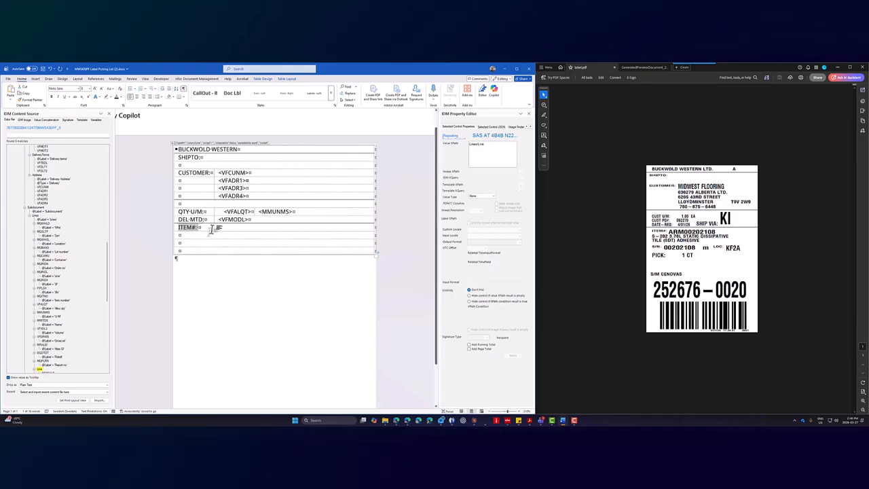
Split the ITEM#: cell into two columns and narrow the label column to fit its text.
click(212, 228)
right_click(212, 228)
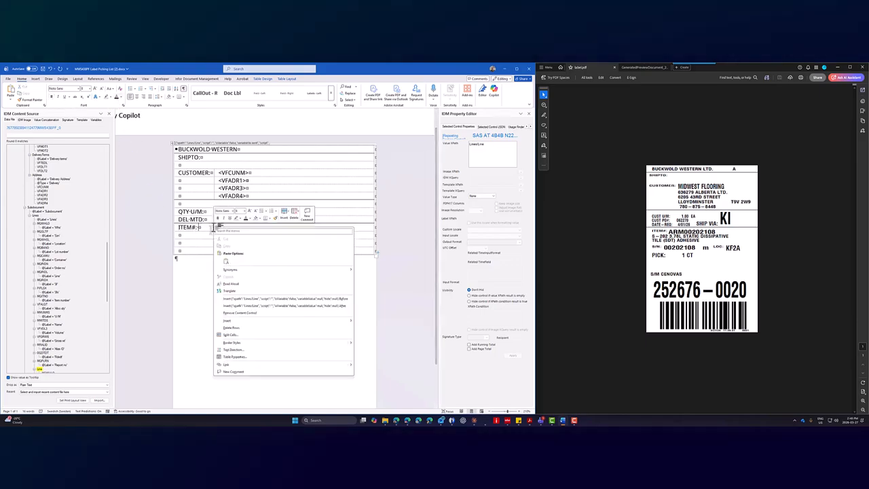
click(249, 317)
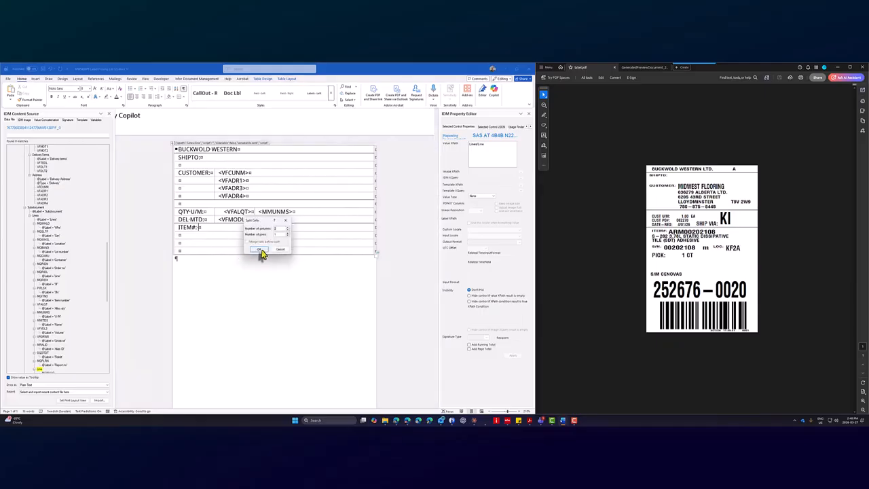
click(258, 248)
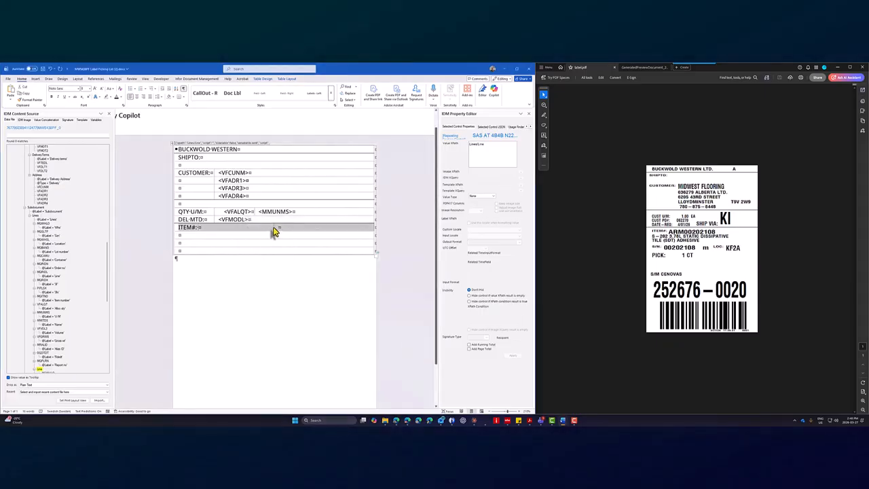
drag(272, 227, 204, 229)
Insert the MQITNO data field from the Line node as plain text into the cell beside ITEM#:.
click(229, 234)
scroll(75, 268, down, 5)
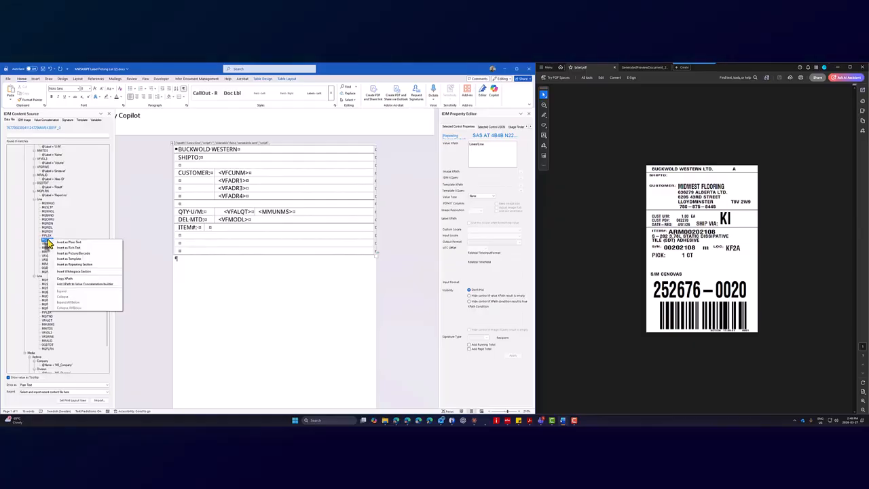
drag(60, 242, 214, 229)
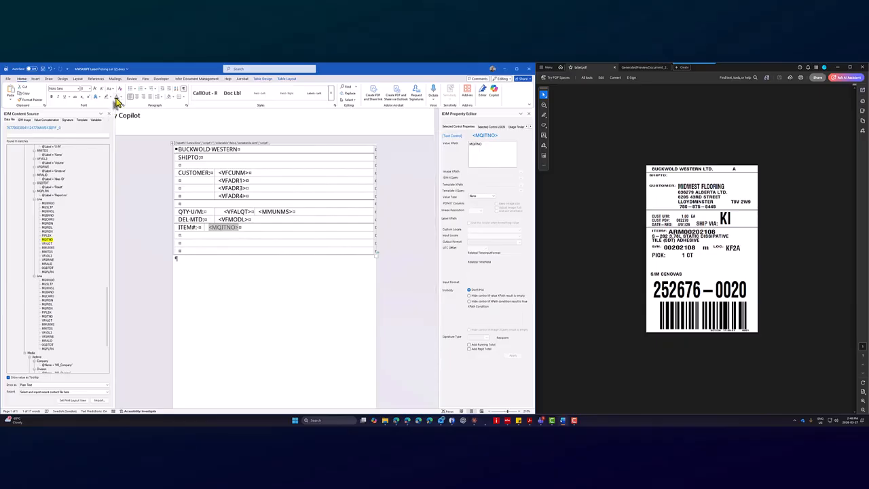
Increase the font size of the MQITNO field so the item number stands out as on the reference label.
click(90, 89)
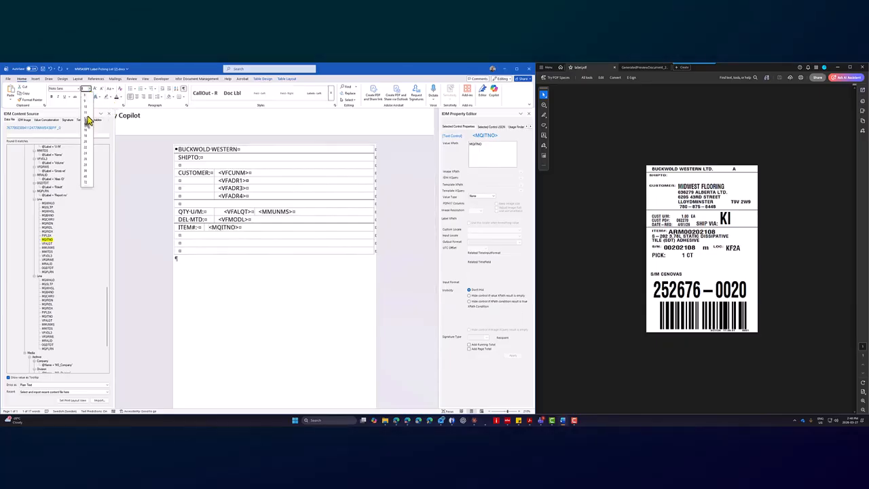
click(87, 118)
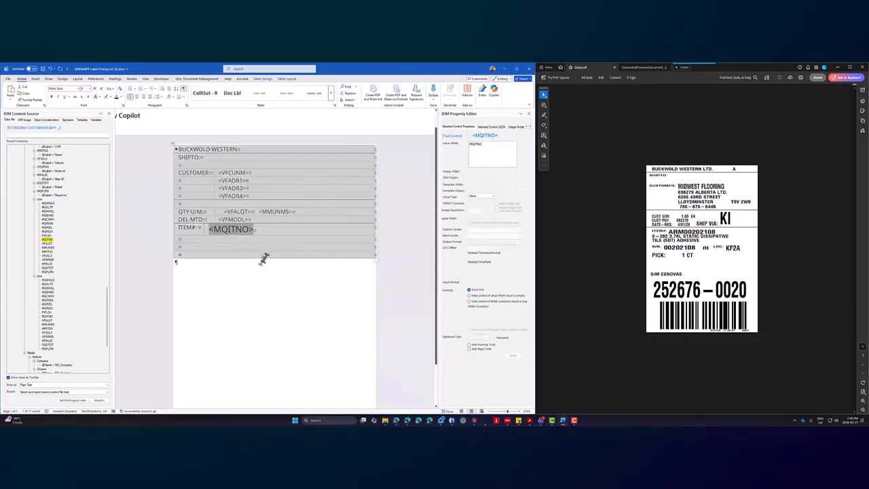
click(236, 268)
Insert the MMITDS data field as plain text in the row below ITEM#: and make it black.
click(190, 241)
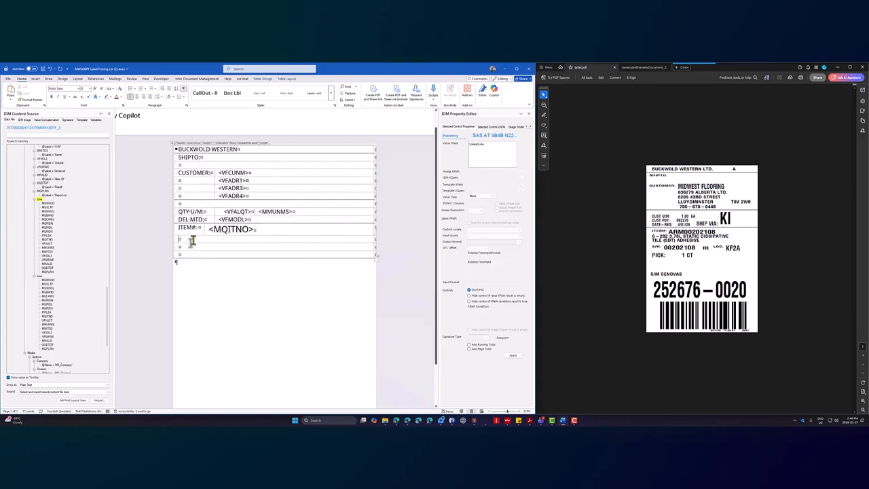
right_click(49, 253)
click(68, 260)
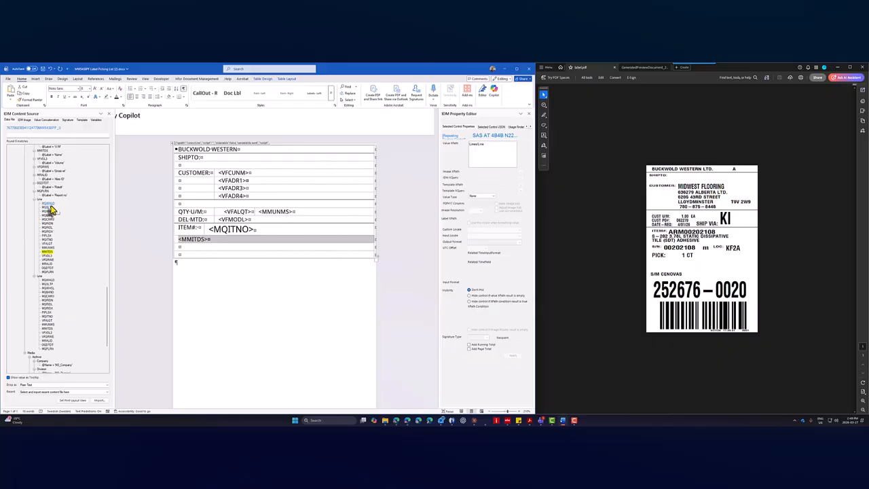
drag(53, 209, 257, 299)
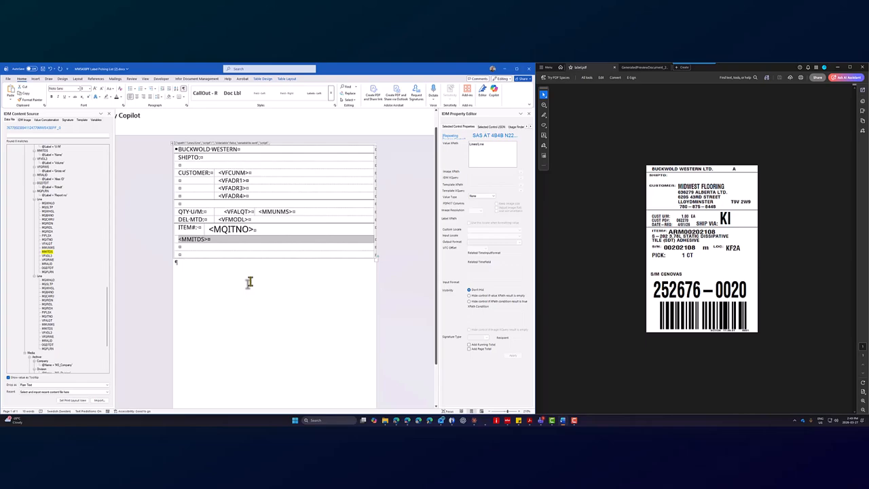
Enter the label LOT#: in the row below MMITDS and make its text black.
drag(249, 282, 191, 249)
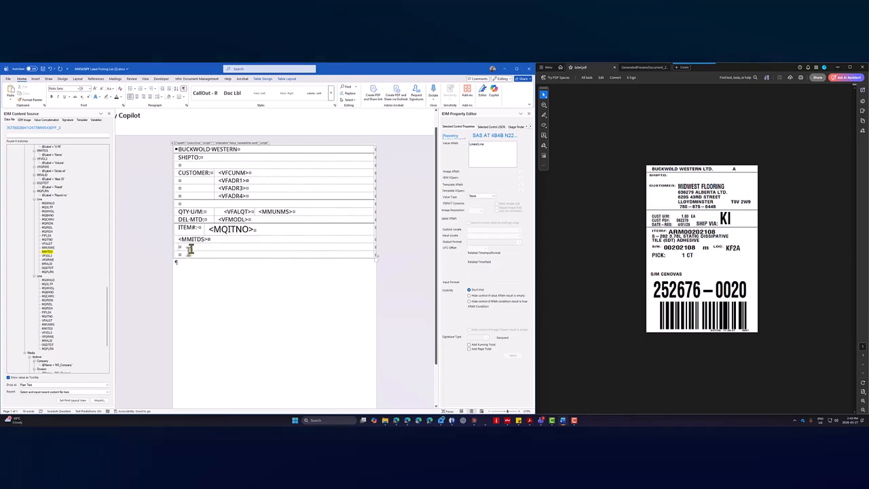
drag(191, 250, 190, 249)
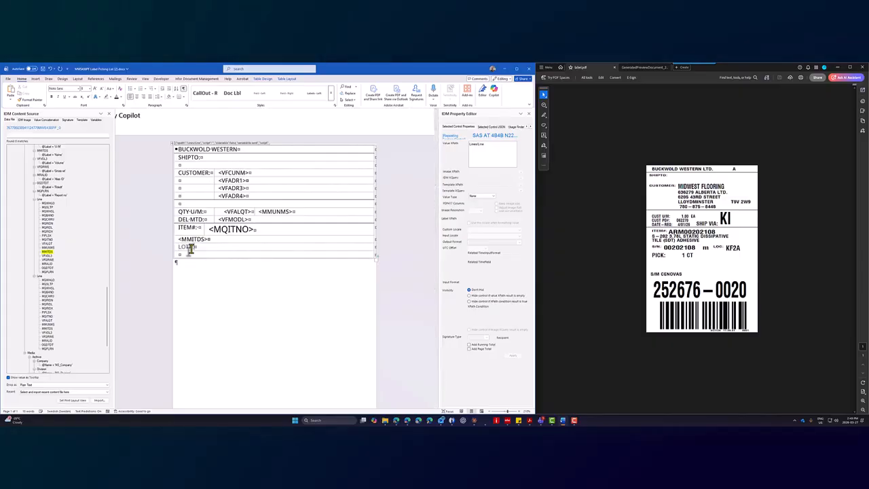
drag(196, 249, 178, 248)
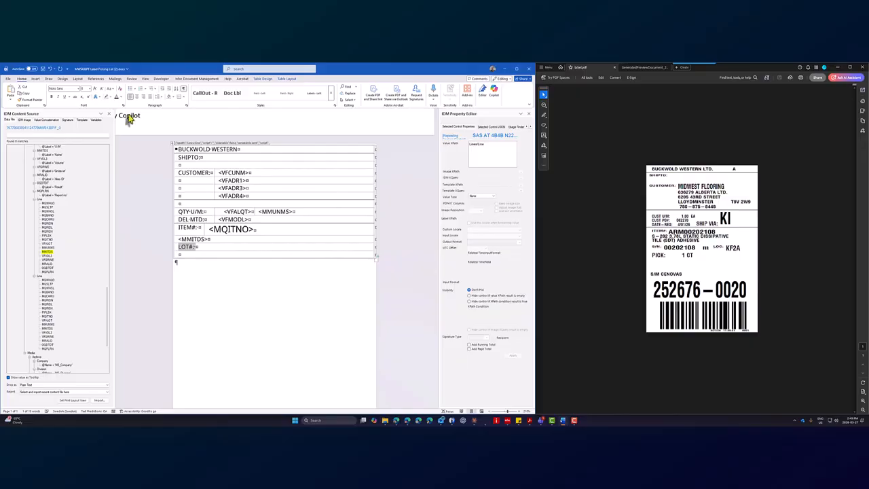
click(212, 247)
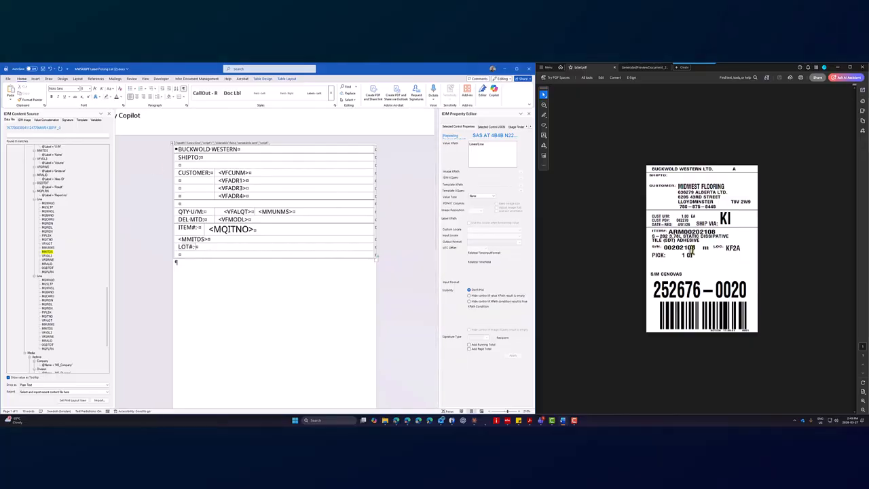
Split the LOT#: cell into four columns and narrow the first column to fit the label.
right_click(201, 247)
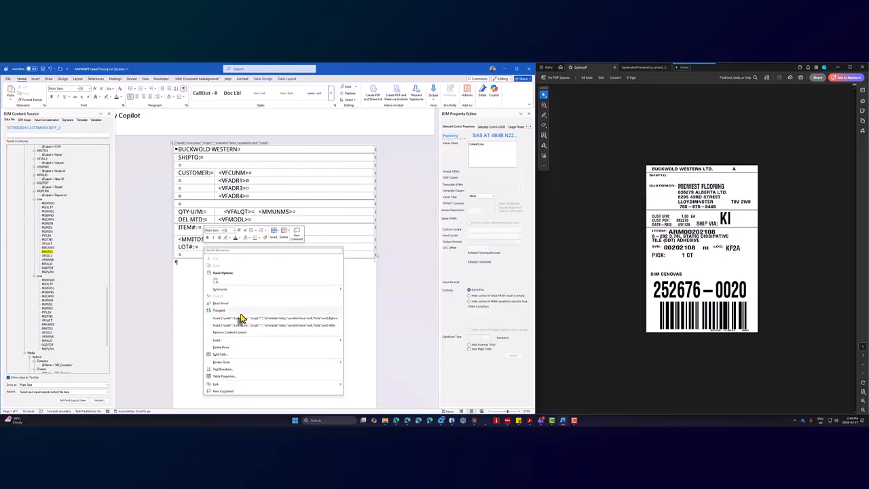
click(239, 355)
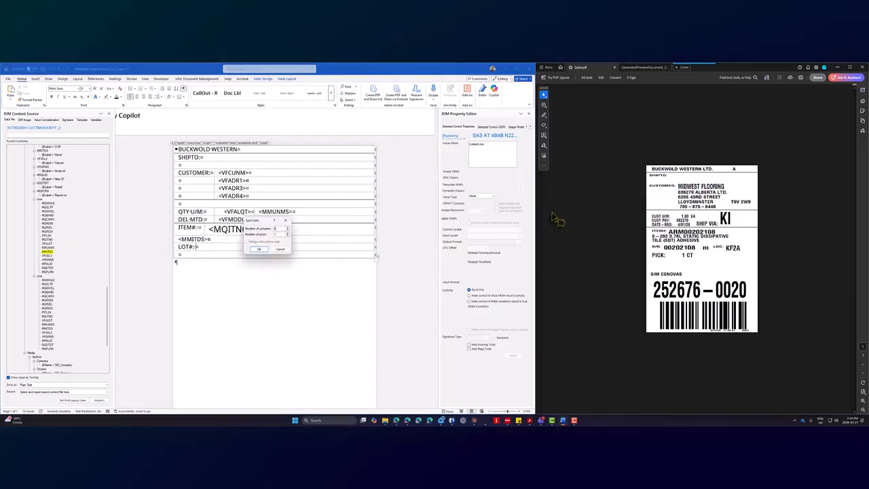
click(259, 249)
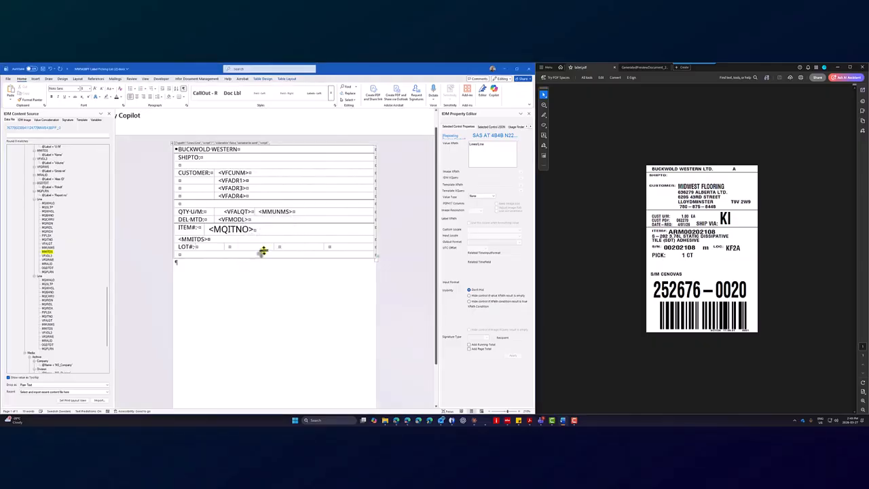
click(706, 248)
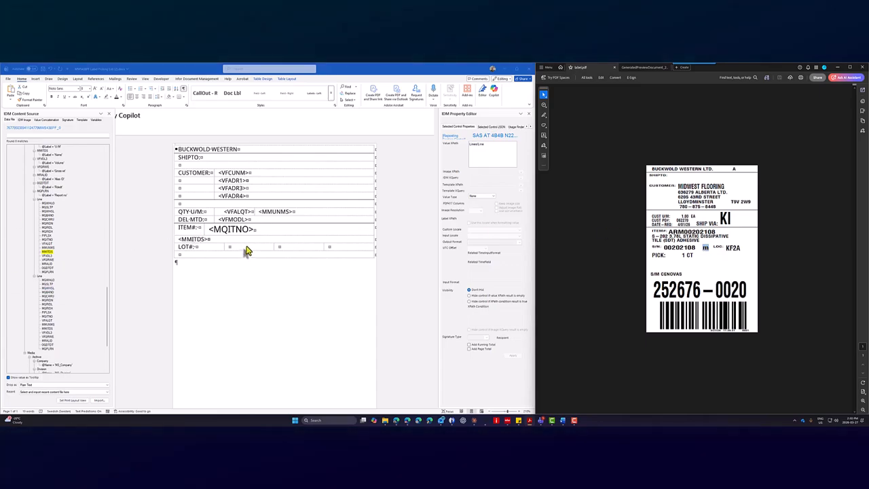
click(209, 251)
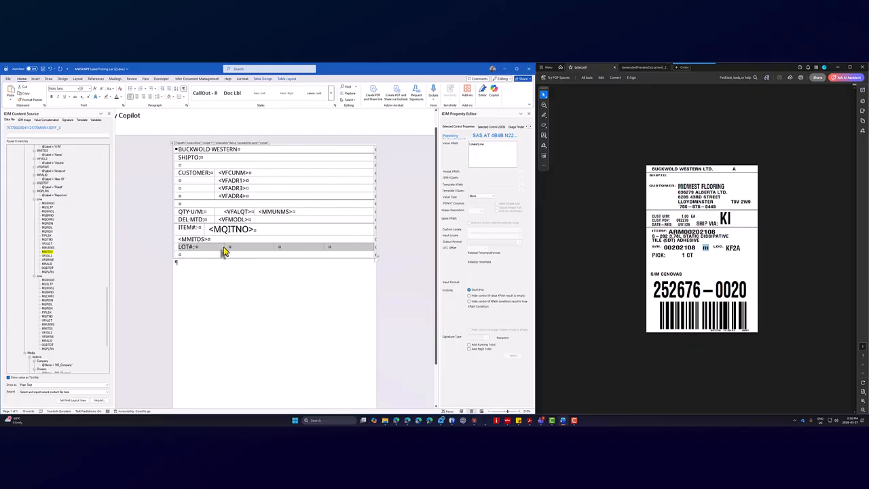
drag(223, 246, 197, 247)
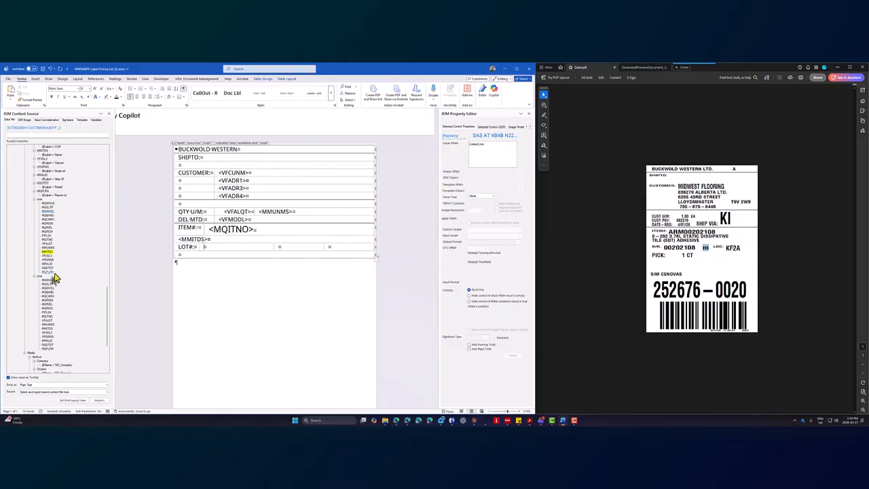
Insert the MQBANO data field as plain text into the cell beside LOT#: and format it black and bold.
right_click(49, 219)
click(64, 224)
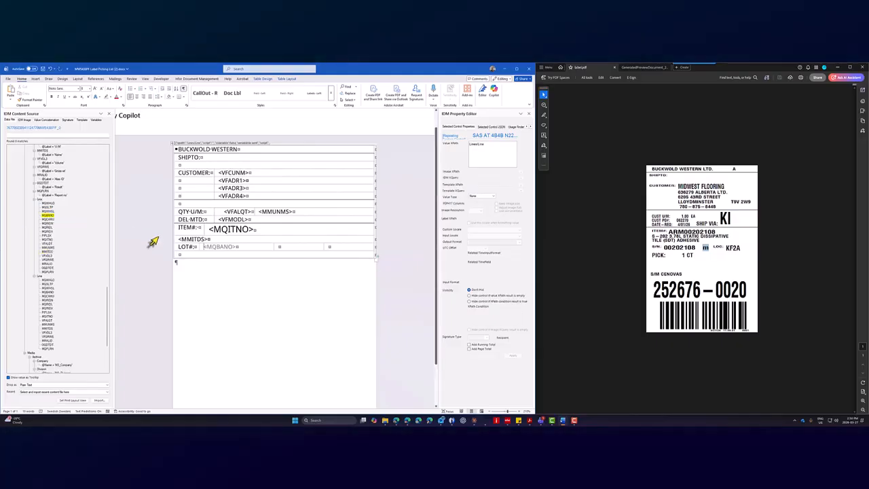
click(216, 247)
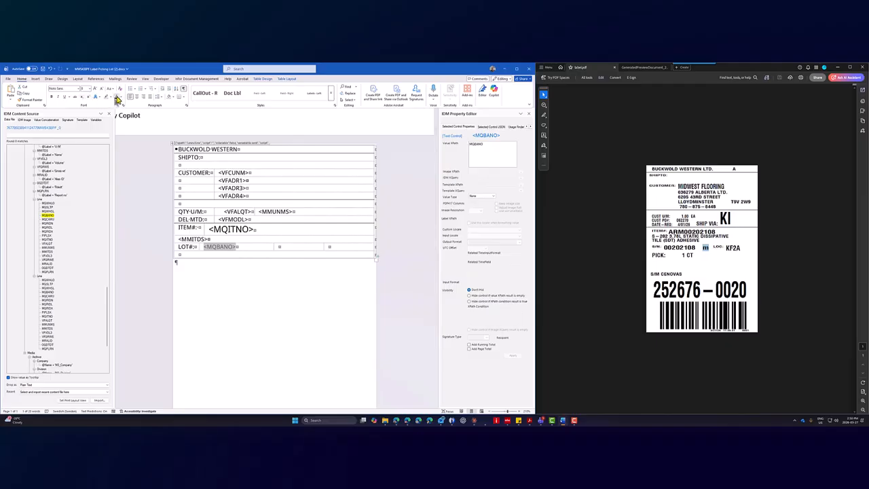
click(291, 247)
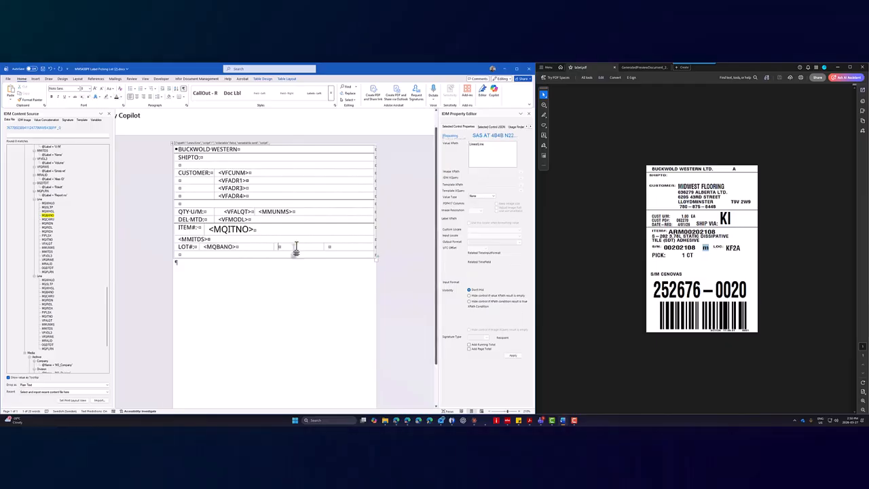
click(210, 246)
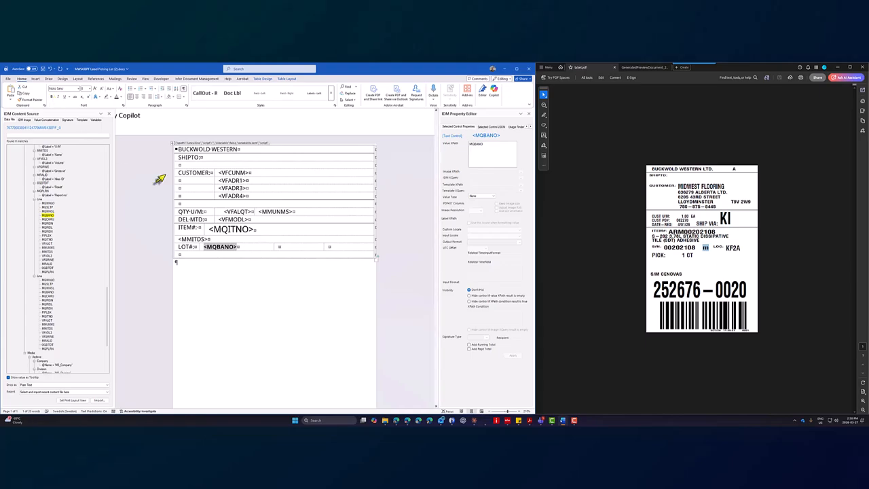
Enter the label LOC: in the third cell of the LOT#: row.
click(285, 248)
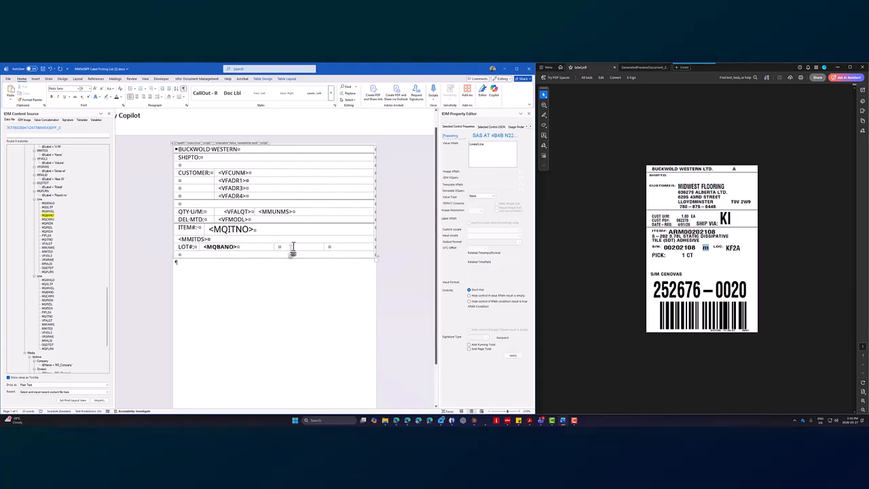
text(LOC:)
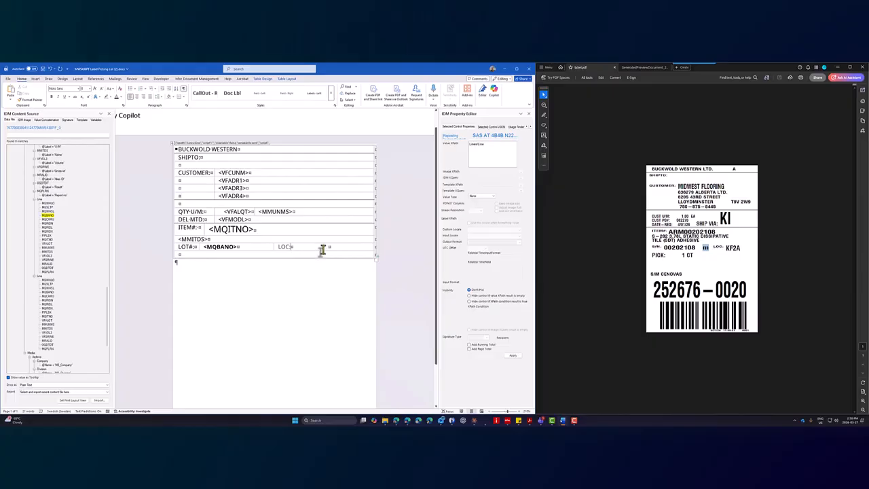
Narrow the LOC: cell and insert the MQWHSL data field as plain text beside it, formatted black and bold.
drag(324, 248, 294, 249)
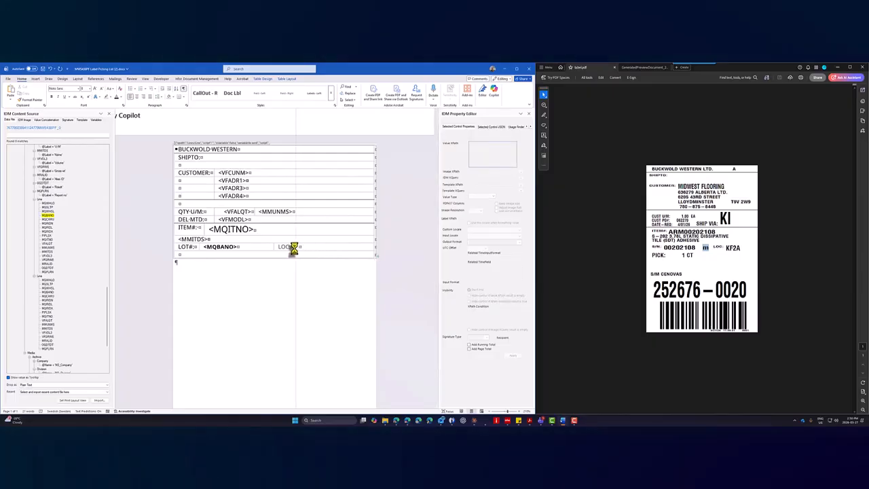
click(307, 248)
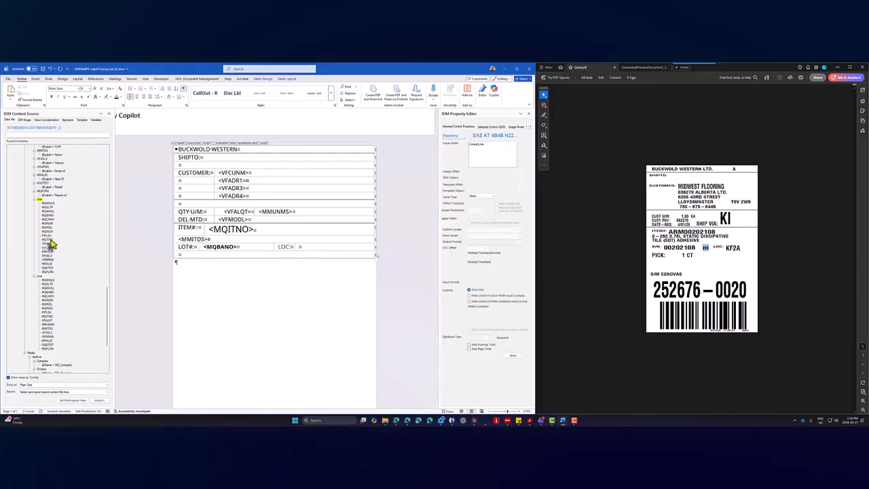
right_click(50, 211)
click(72, 215)
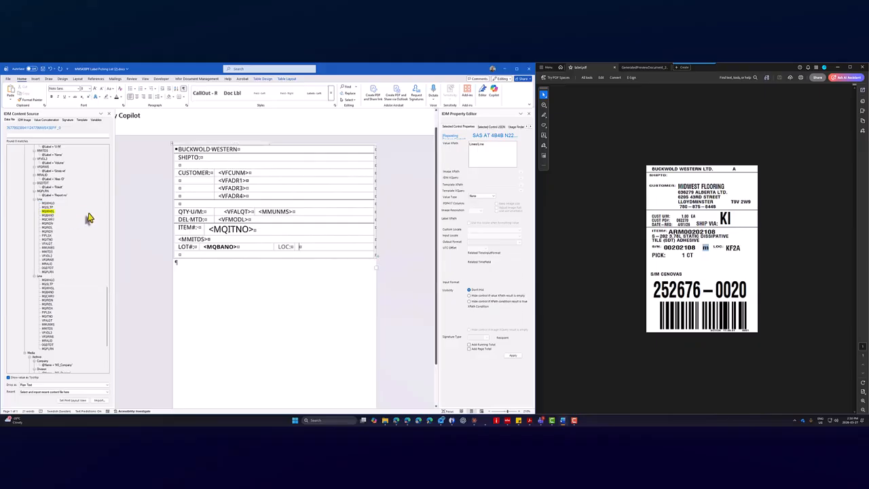
click(306, 247)
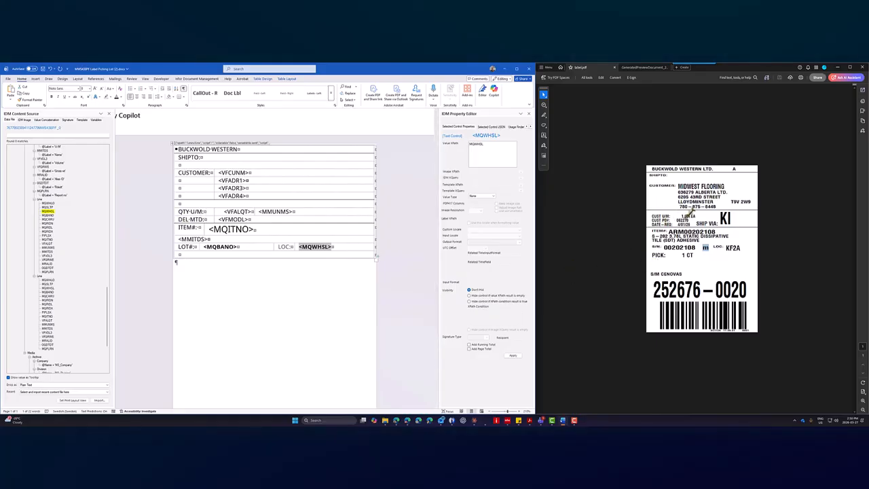
Insert four table rows with the same four-column layout below the LOT#: row.
drag(652, 216, 696, 216)
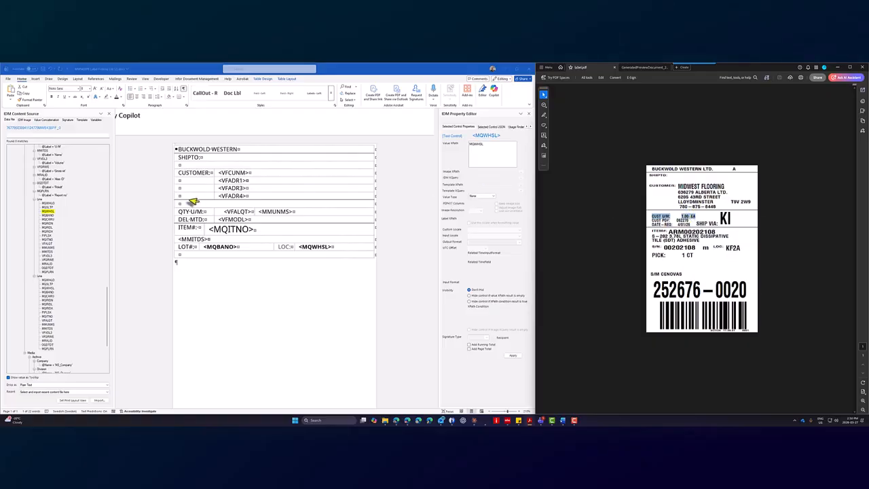
click(348, 251)
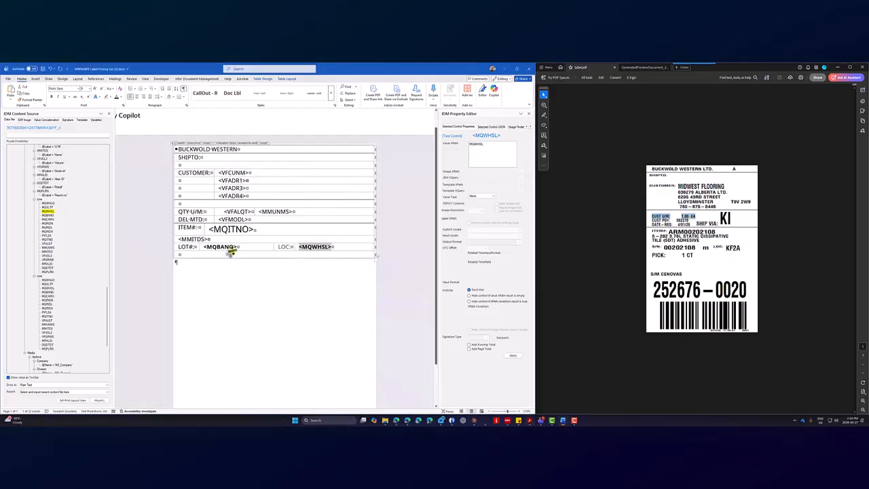
click(353, 250)
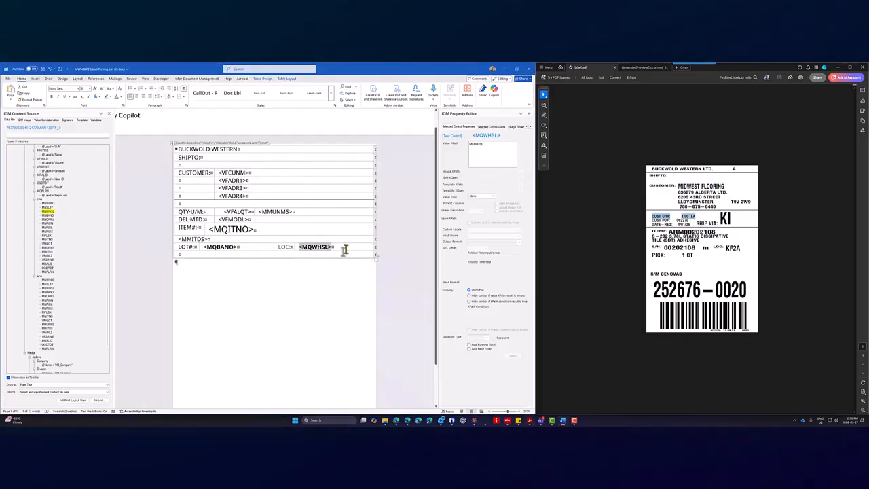
click(243, 79)
click(286, 80)
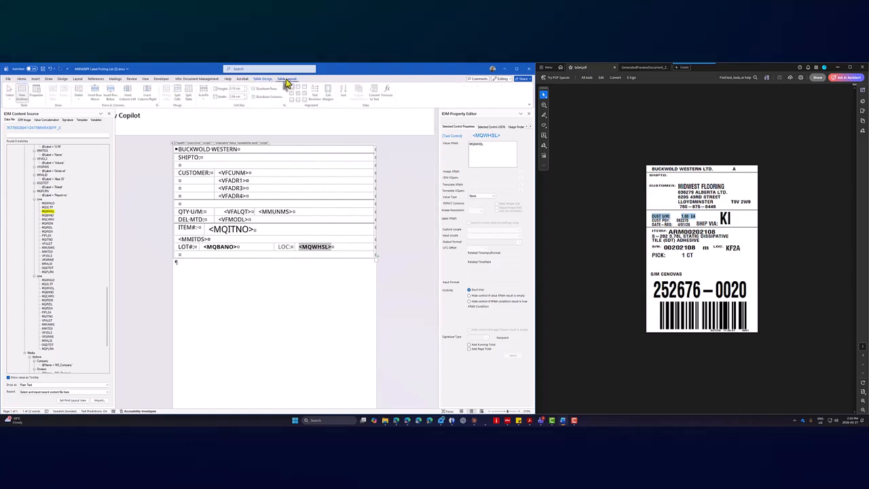
click(110, 99)
click(110, 99)
click(110, 100)
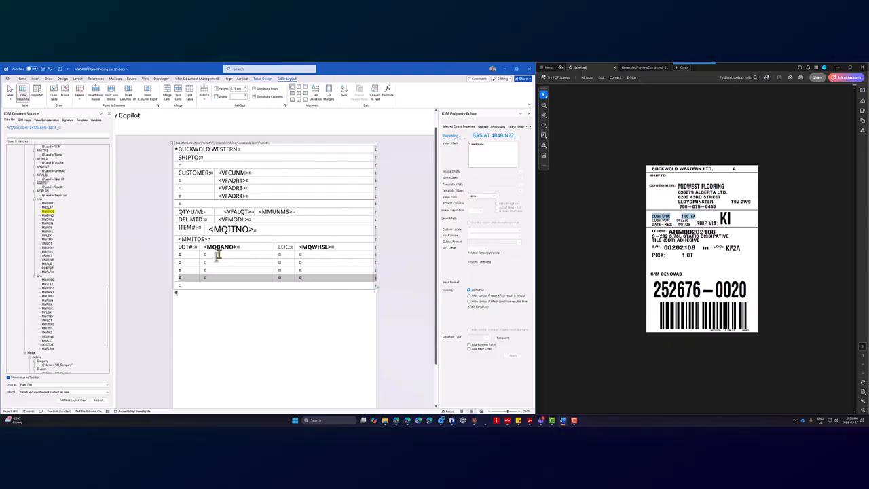
Enter the label CAMU: in the cell directly beneath LOC:.
click(284, 257)
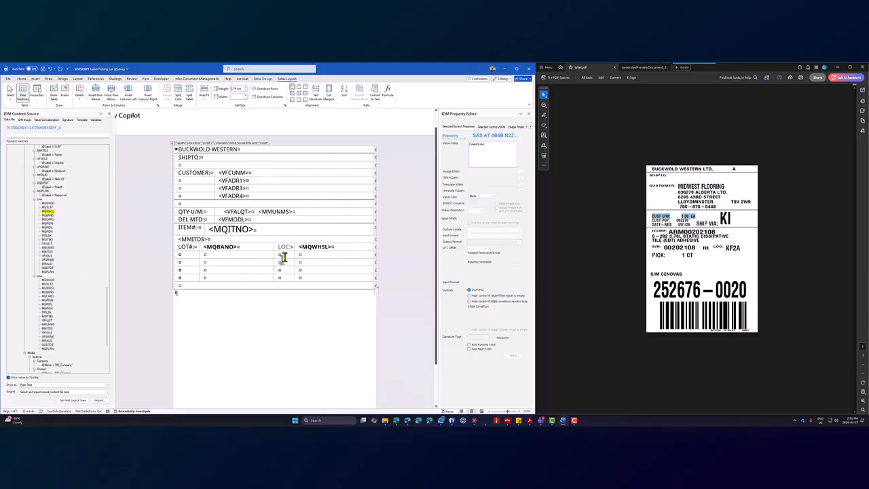
text(CON)
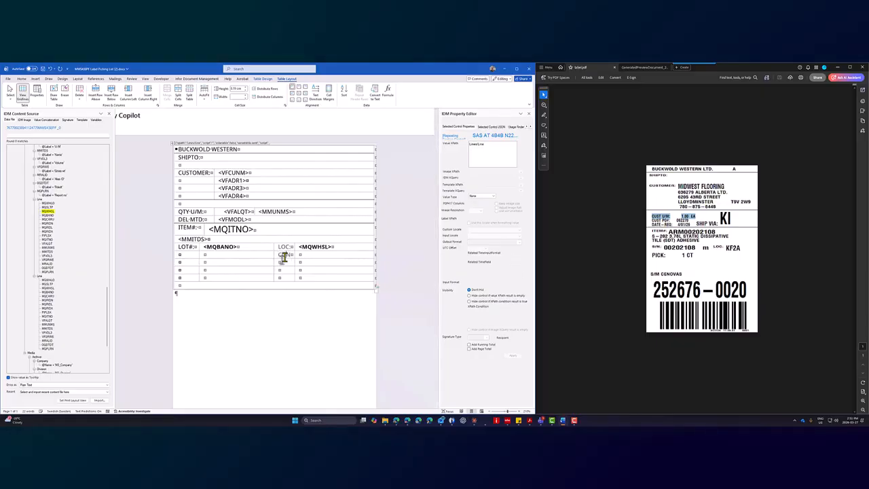
text(T)
key(BackSpace)
key(BackSpace)
key(BackSpace)
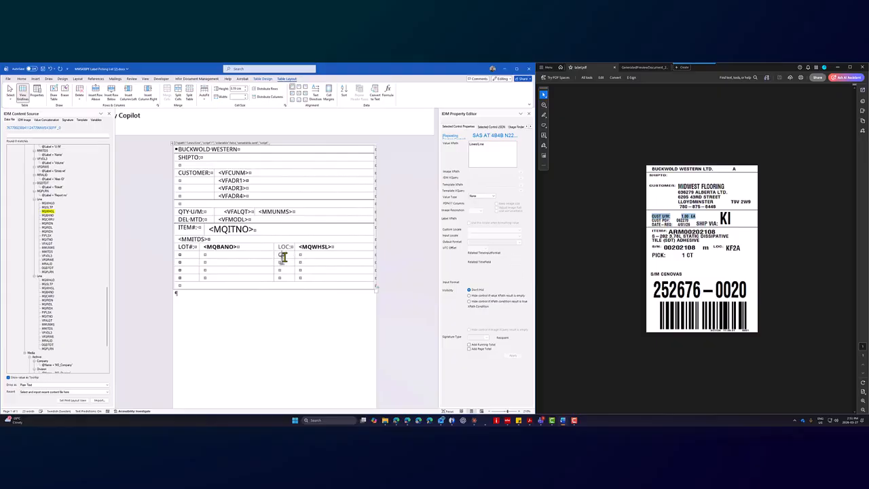
text(ARU)
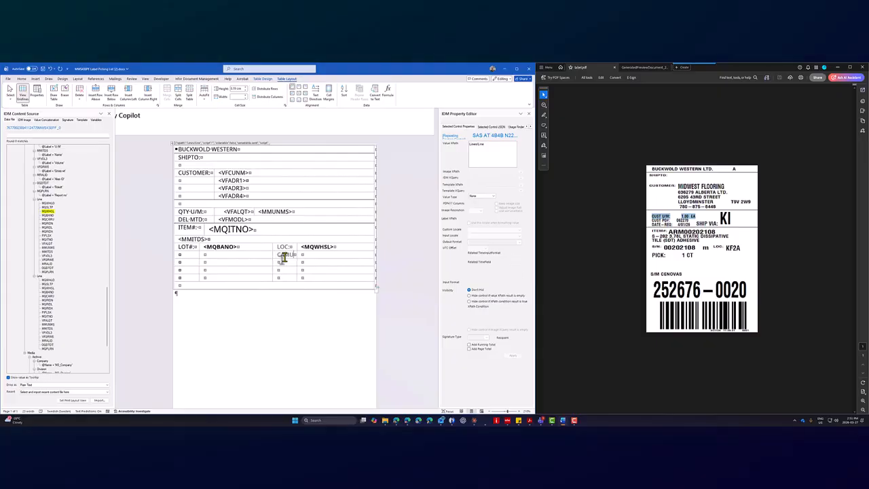
text(:)
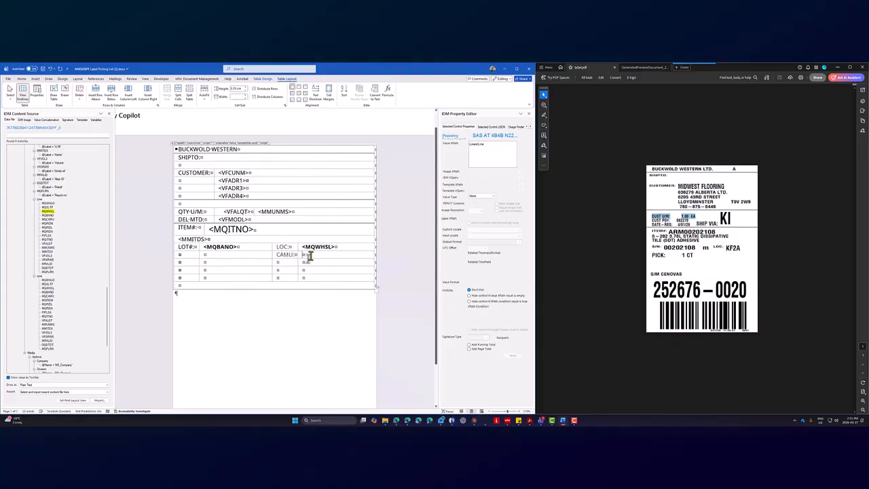
Insert the MQCAMU data field as plain text into the cell beside CAMU: and format it black and bold.
right_click(48, 219)
click(66, 224)
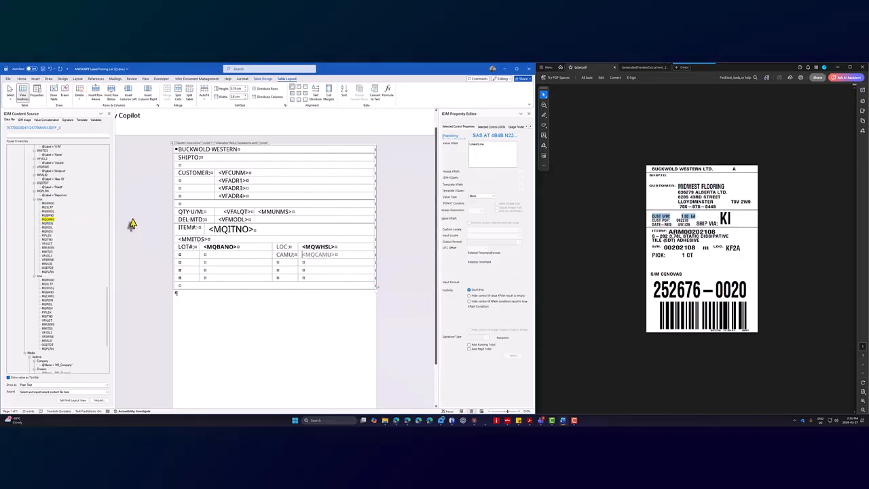
click(317, 255)
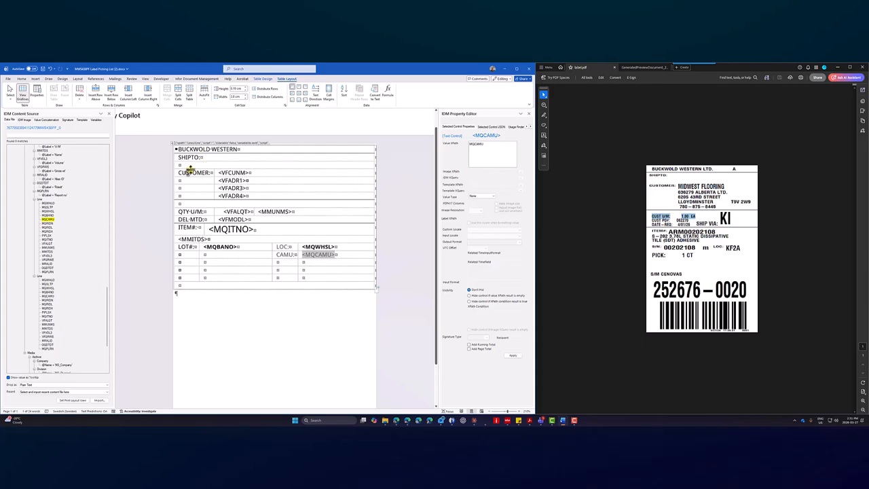
click(23, 79)
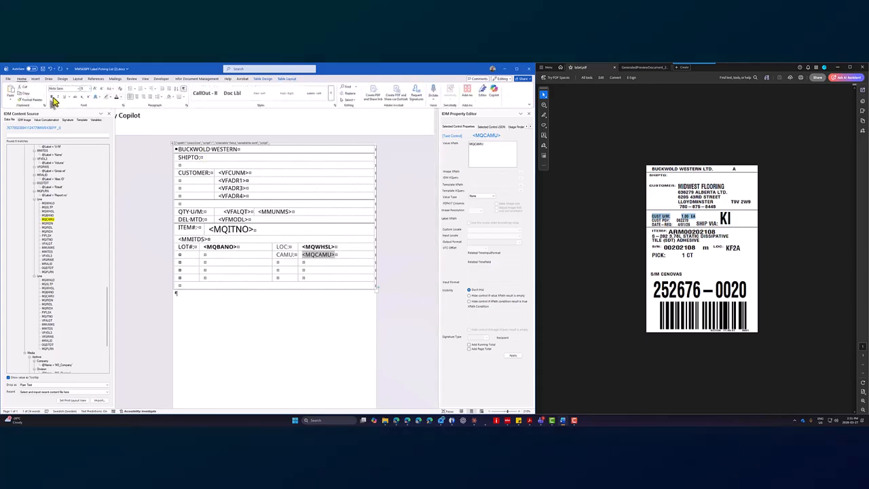
Set the font size of the MQWHSL, MQBANO and MQCAMU fields to 12.
click(310, 248)
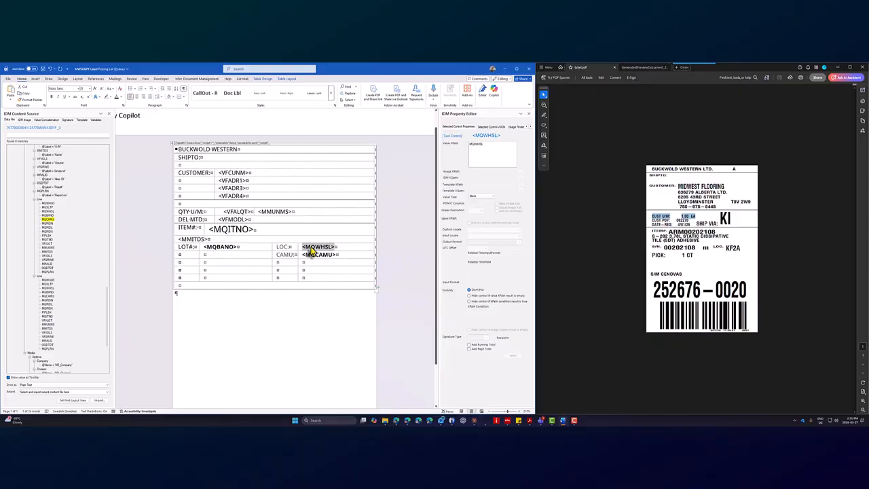
click(89, 89)
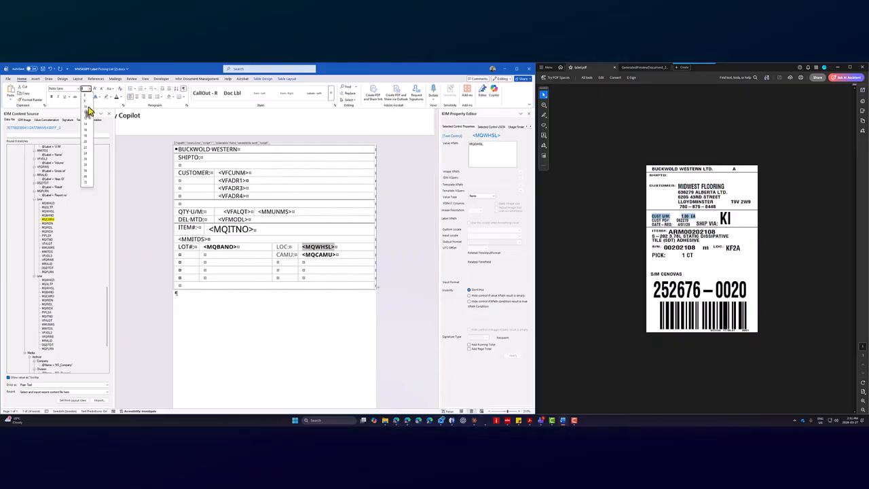
click(87, 119)
click(214, 247)
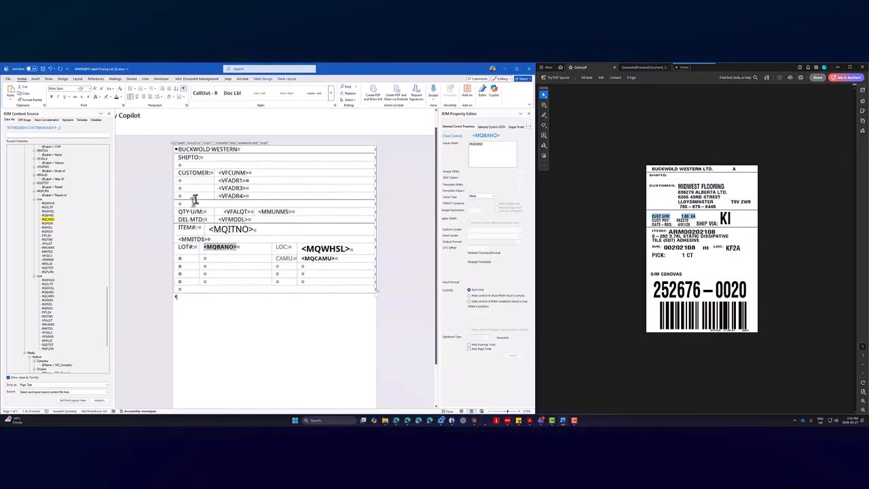
click(89, 88)
click(88, 120)
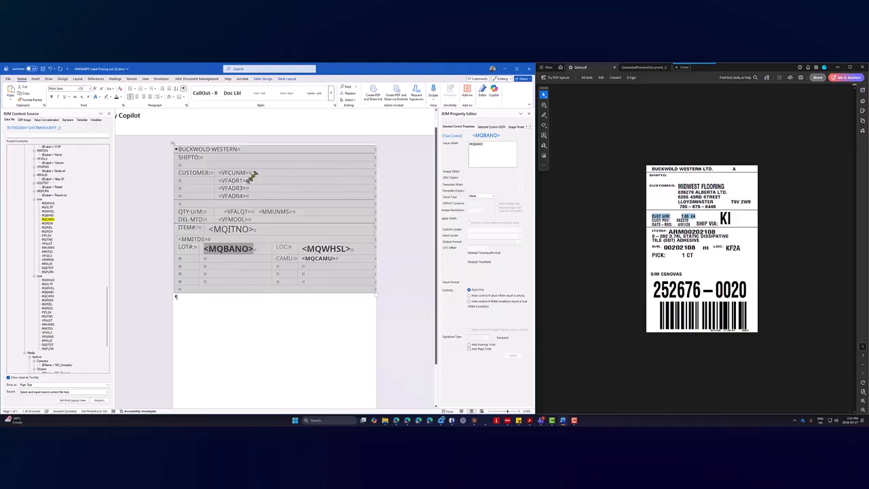
click(323, 261)
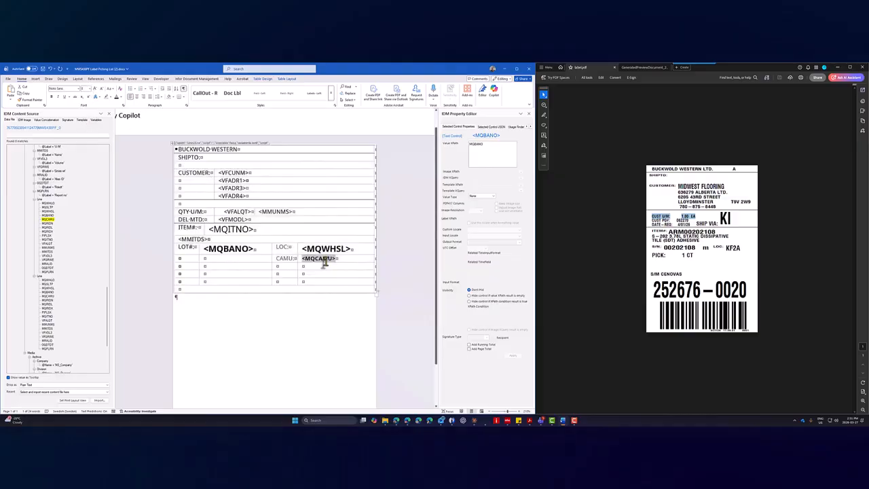
click(88, 89)
click(88, 120)
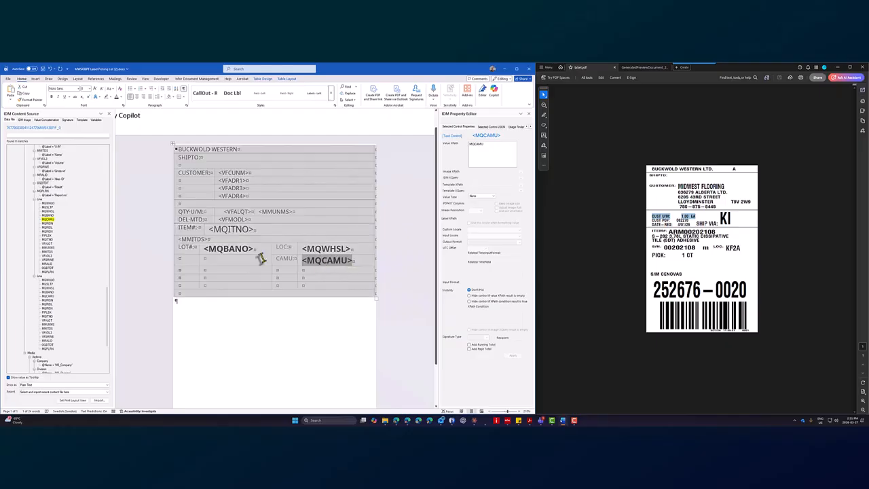
Enter the label PICK: in the first cell two rows below LOT#:, and narrow the column holding MQBANO.
click(184, 273)
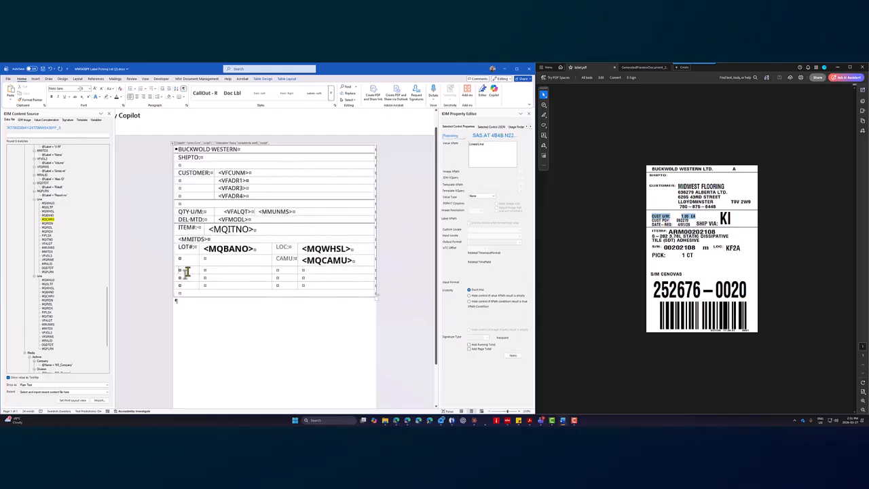
text(PICK:)
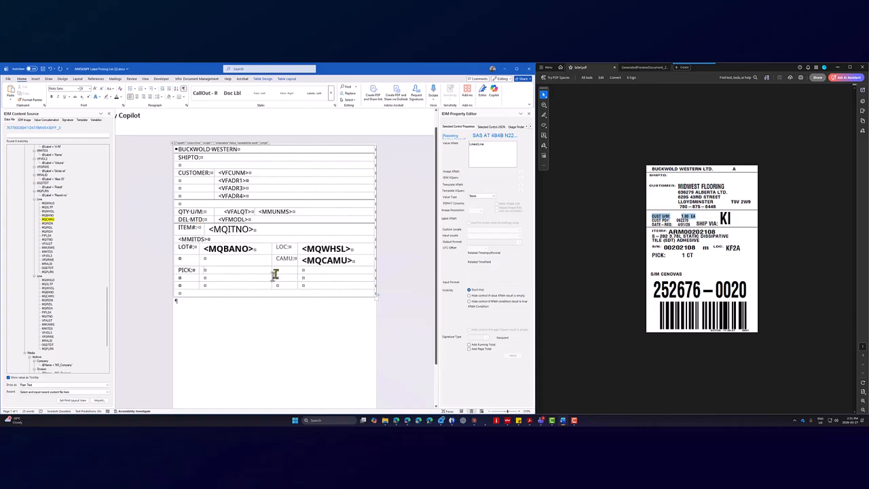
mouse_move(271, 270)
mouse_down()
mouse_move(225, 270)
mouse_move(259, 271)
mouse_up()
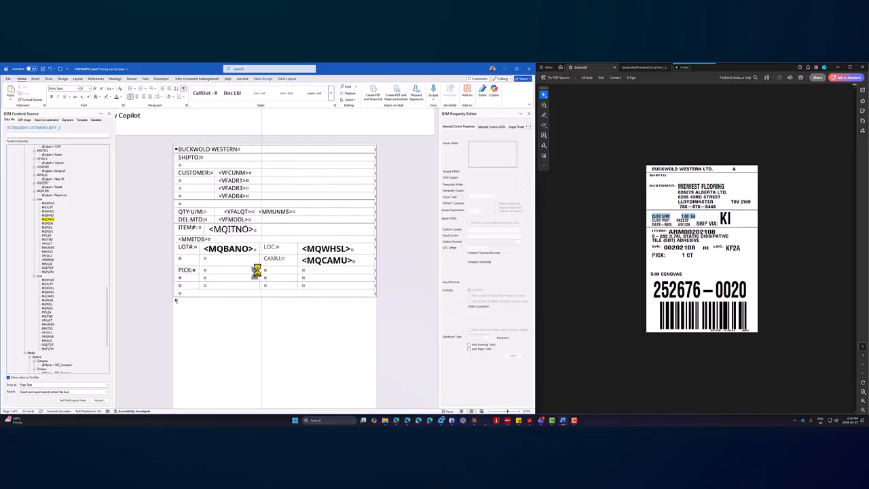
click(256, 272)
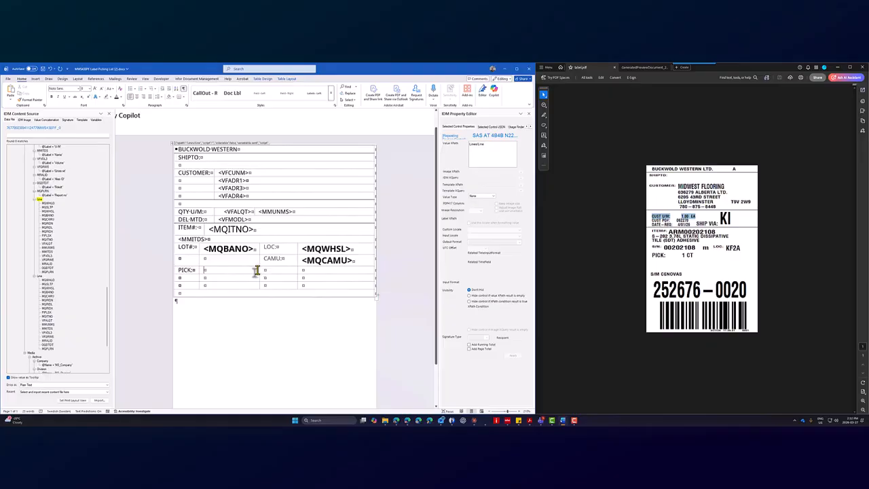
drag(258, 271, 255, 271)
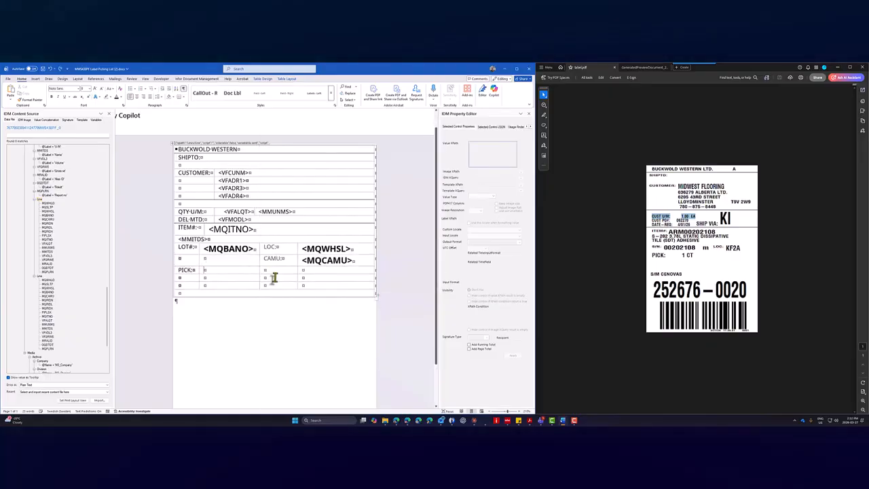
Merge the three empty cells beside PICK: into one cell.
drag(309, 289, 186, 271)
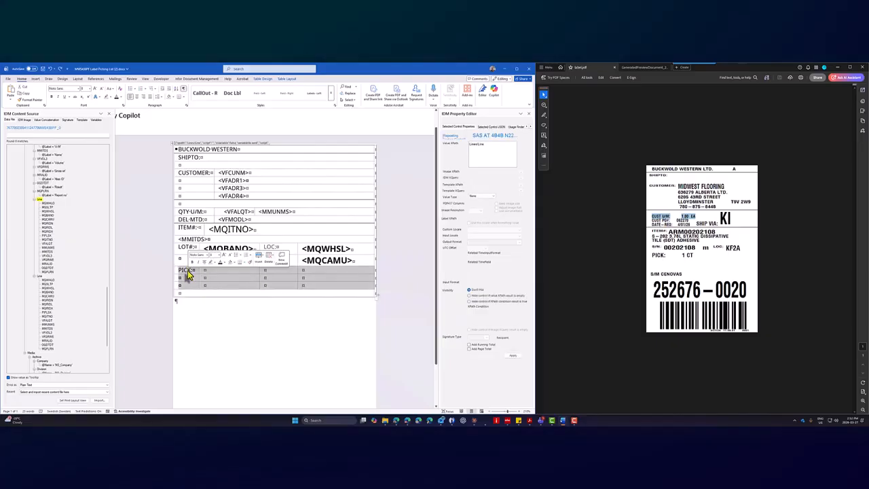
click(265, 279)
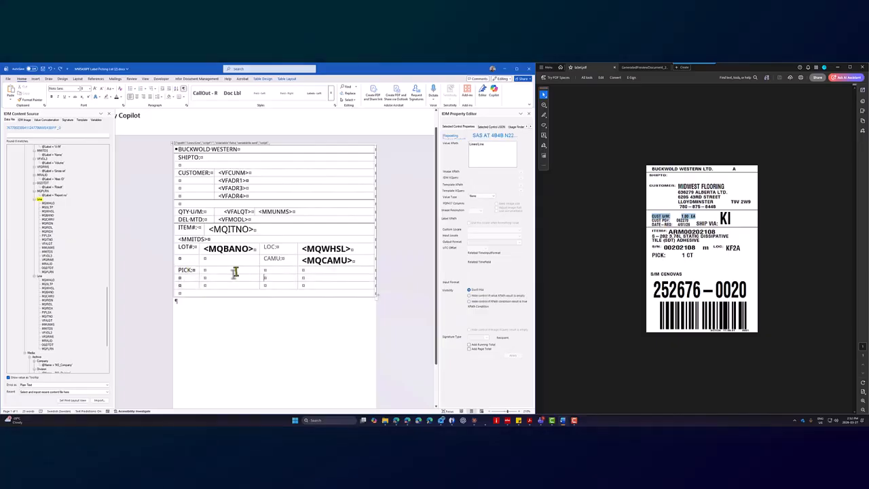
drag(230, 271, 305, 272)
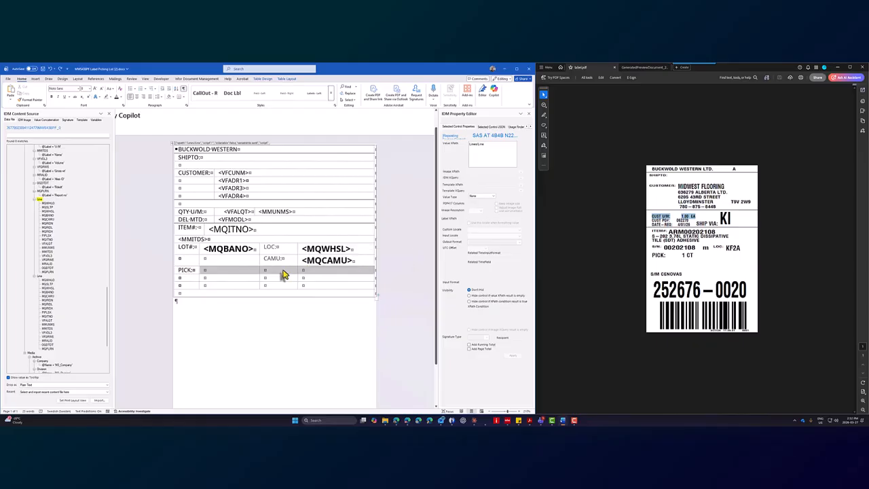
right_click(284, 273)
click(326, 357)
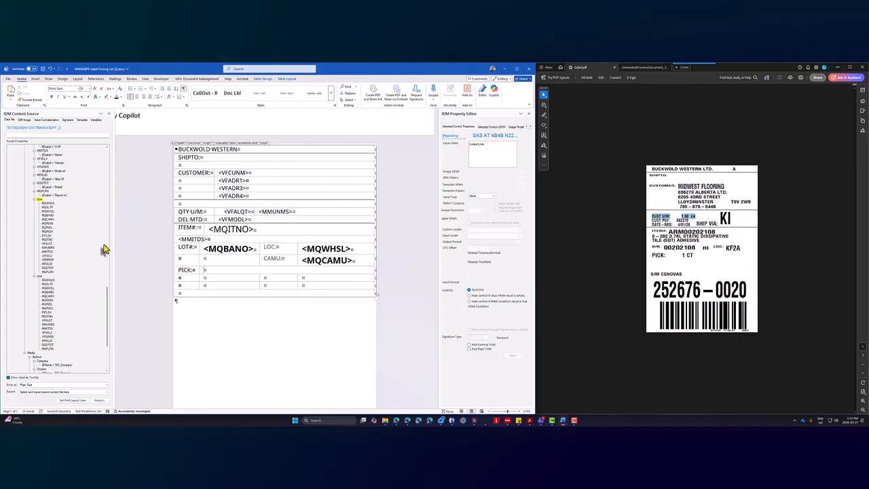
Insert the VFALQT data field as plain text into the cell beside PICK:.
right_click(47, 243)
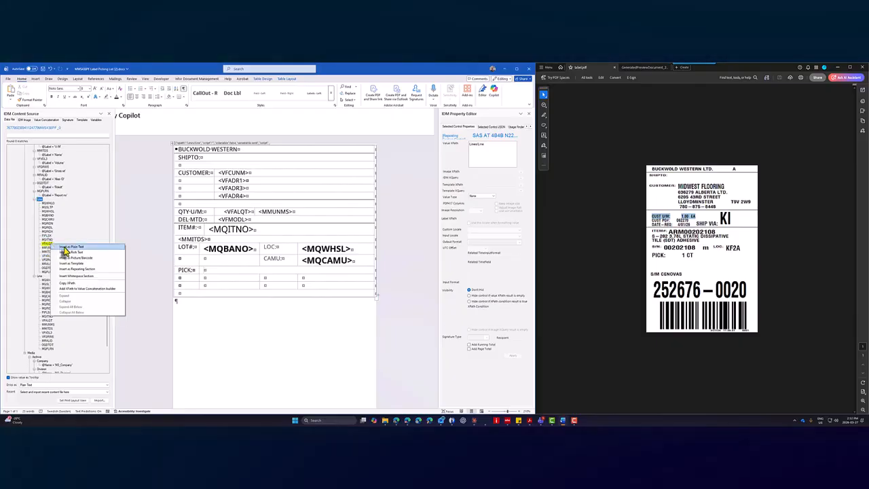
click(65, 250)
drag(66, 251, 216, 271)
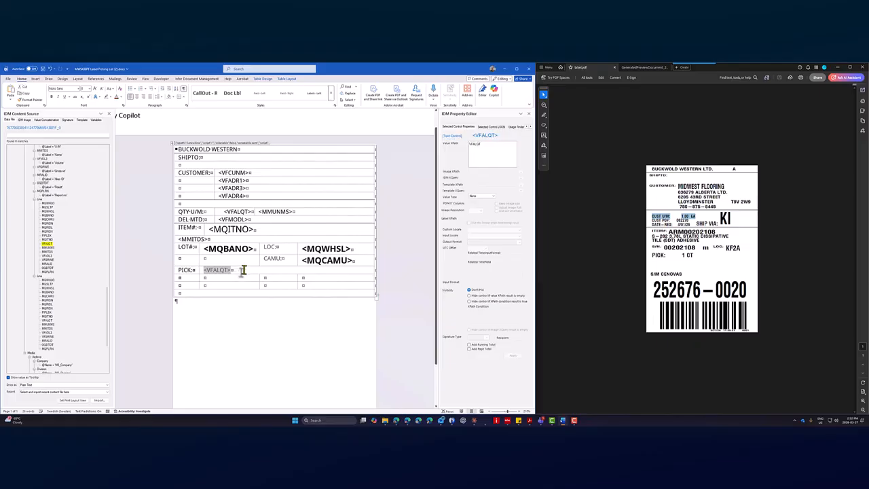
right_click(245, 273)
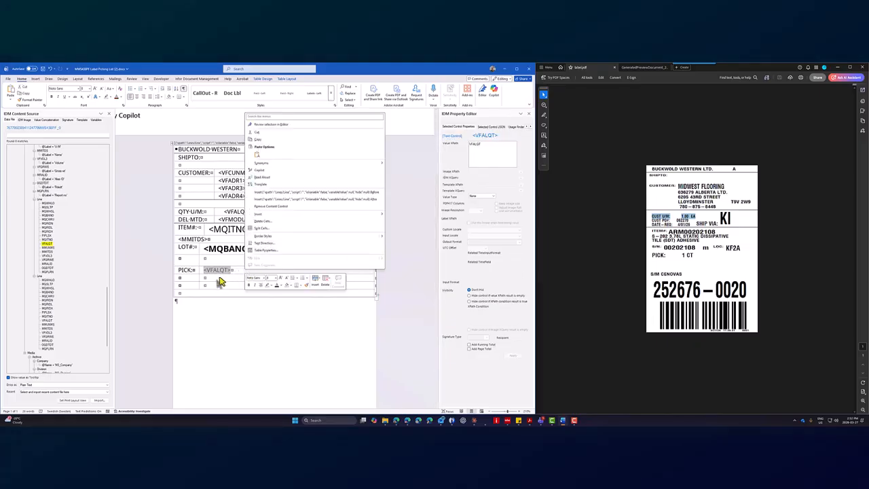
click(216, 279)
Try to merge the empty cells of both rows below VFALQT, excluding the first column, into one cell.
drag(205, 278, 300, 284)
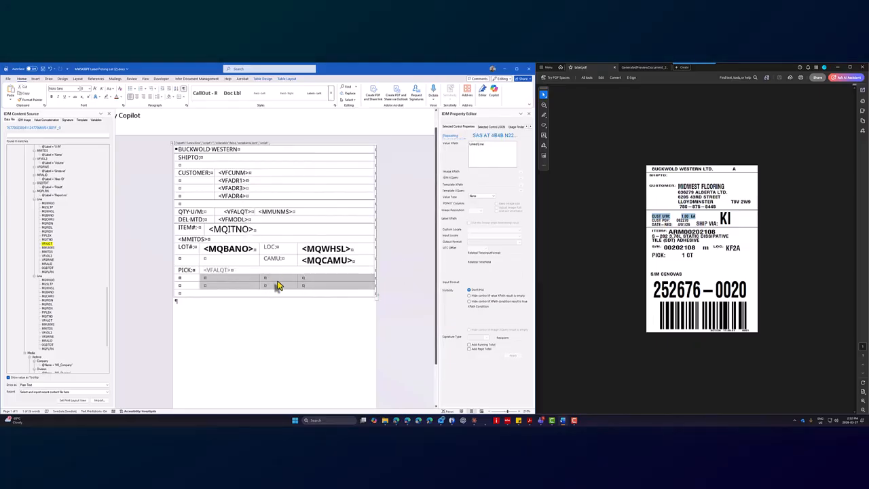
right_click(278, 285)
click(319, 366)
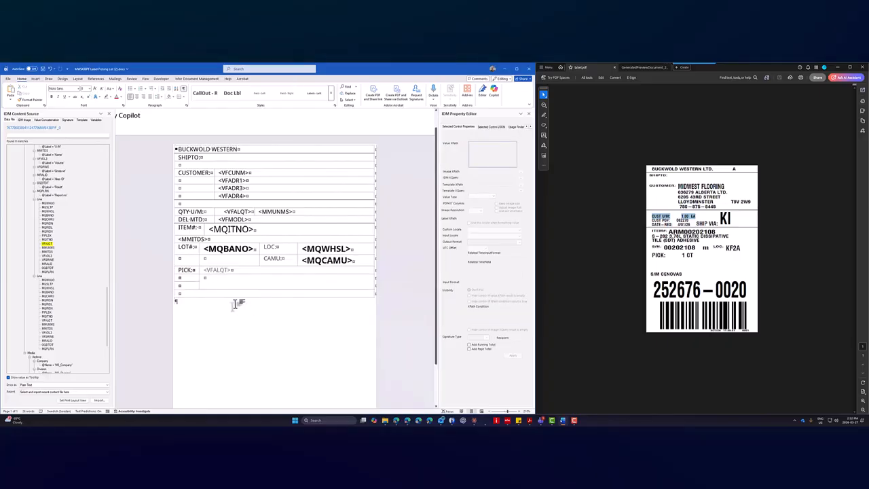
key(ctrl+z)
Merge the cells of each of the two rows below PICK: into one full-width cell per row.
drag(231, 282, 303, 283)
right_click(304, 282)
click(331, 365)
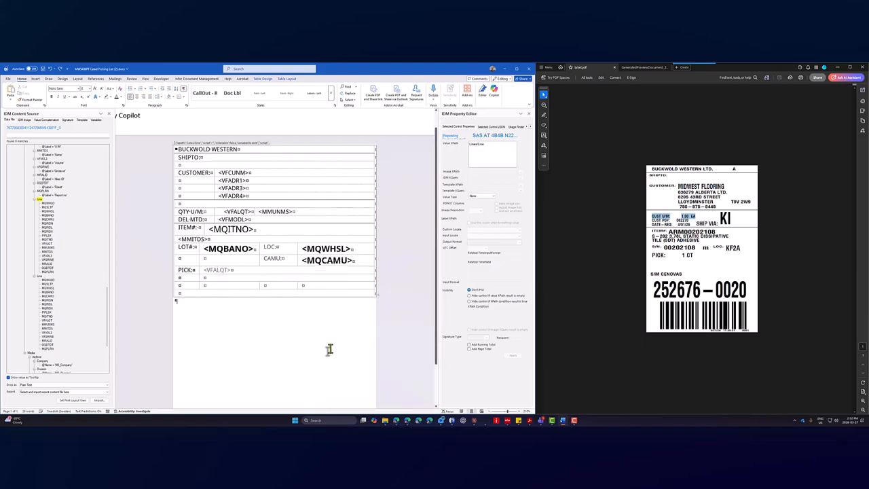
right_click(221, 278)
click(253, 364)
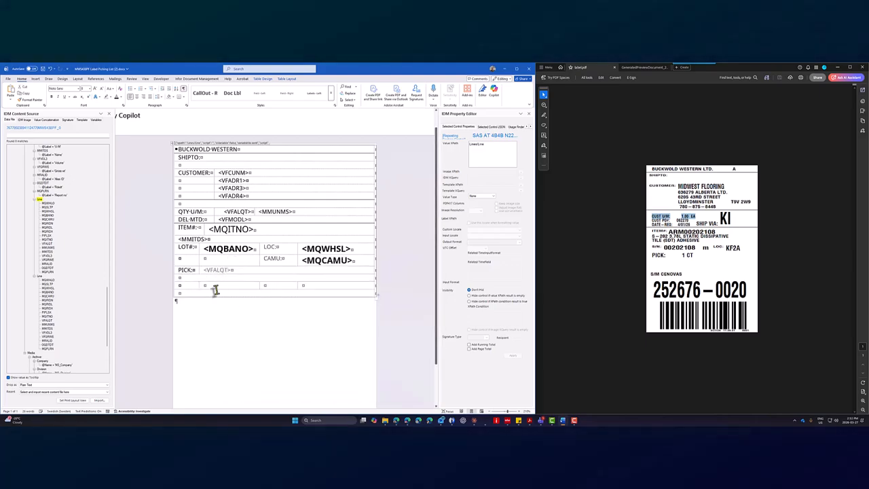
drag(193, 285, 312, 286)
right_click(312, 286)
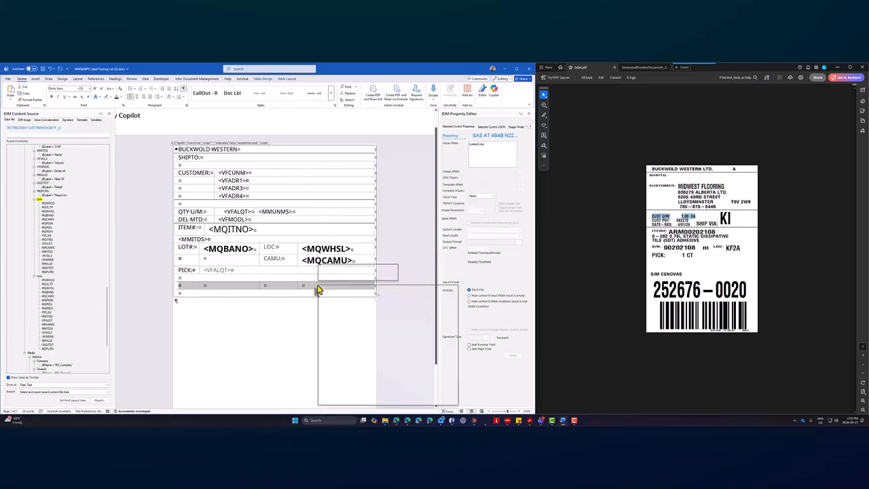
click(346, 372)
Split the cell holding VFALQT beside PICK: into two columns.
click(245, 270)
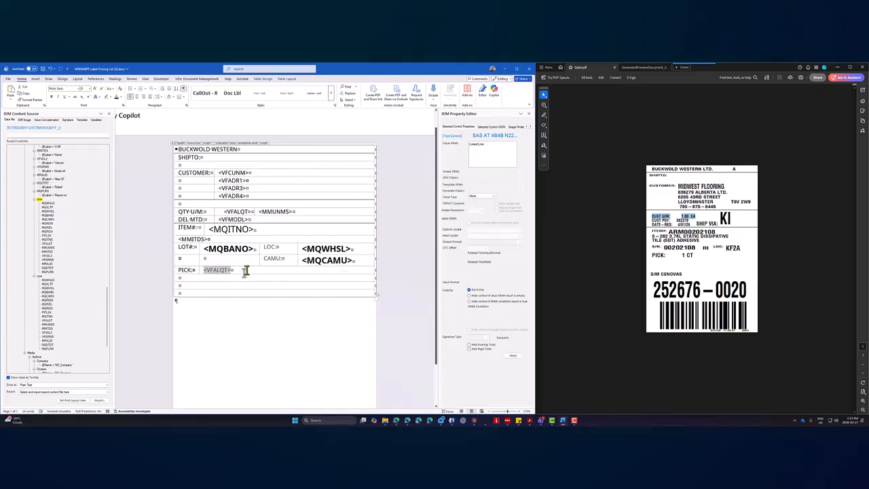
right_click(246, 271)
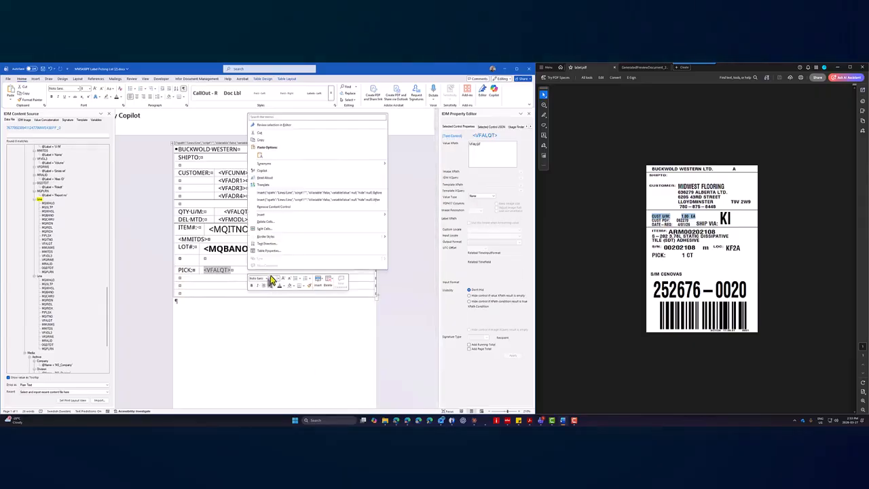
click(273, 229)
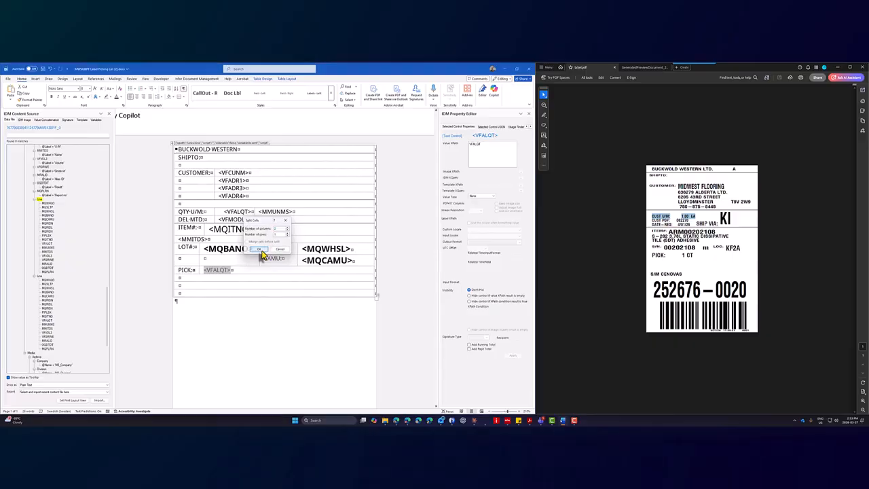
click(262, 252)
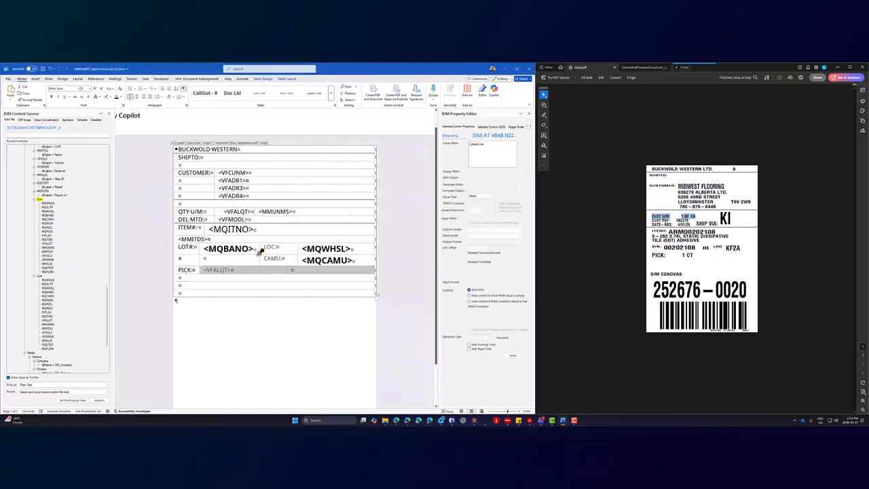
Narrow the VFALQT cell beside PICK: to just wider than its field and right-align the field.
click(287, 270)
drag(288, 270, 244, 271)
click(268, 273)
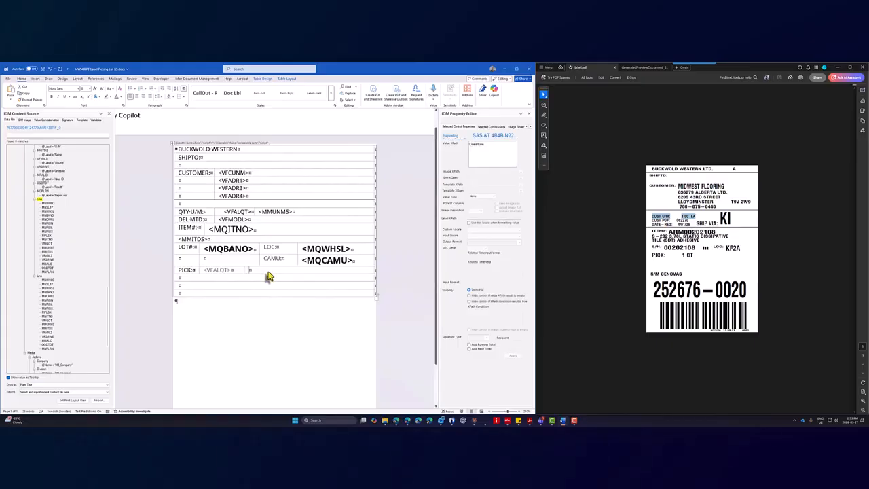
click(221, 270)
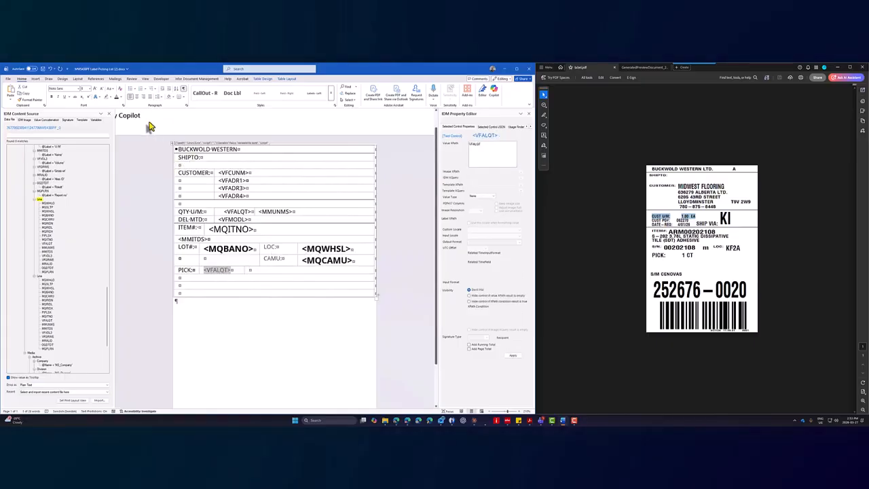
key(ctrl+r)
Insert the MMUNMS field as plain text beside VFALQT in the PICK: row and color both fields black.
click(262, 270)
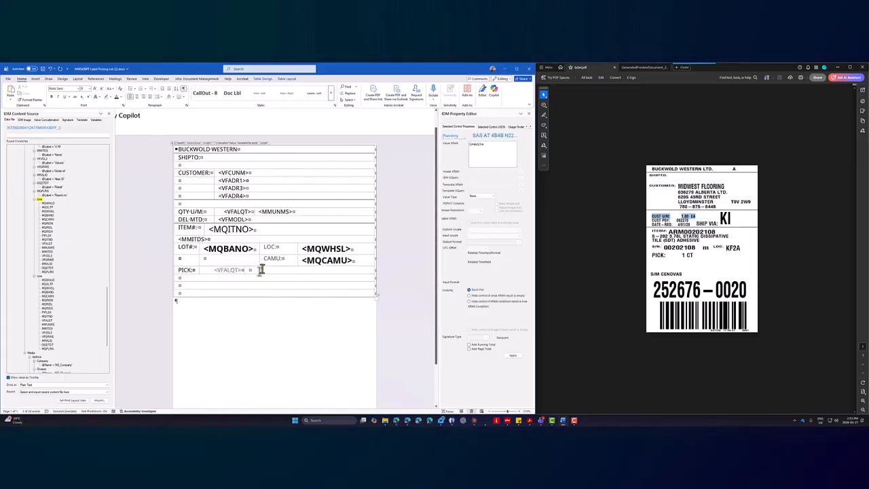
right_click(49, 249)
click(72, 254)
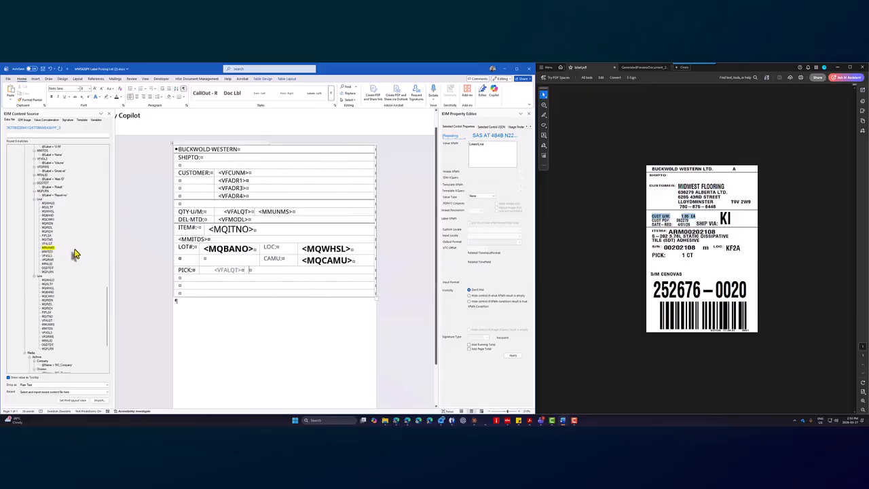
click(226, 270)
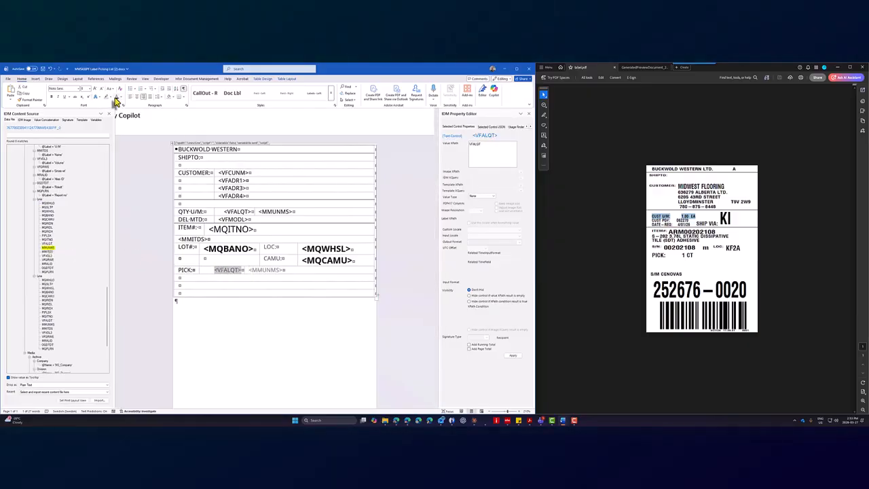
click(268, 270)
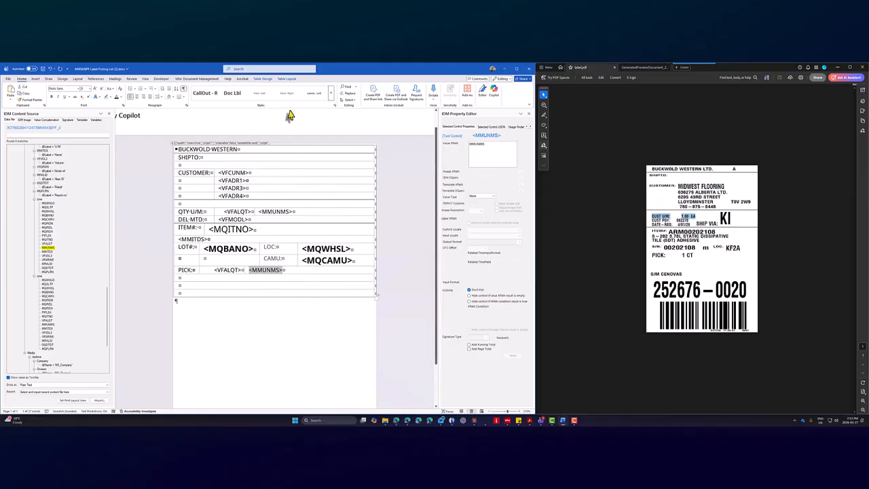
Generate a test PDF of the template to check the PICK: row, and return to the reference label.pdf.
click(200, 79)
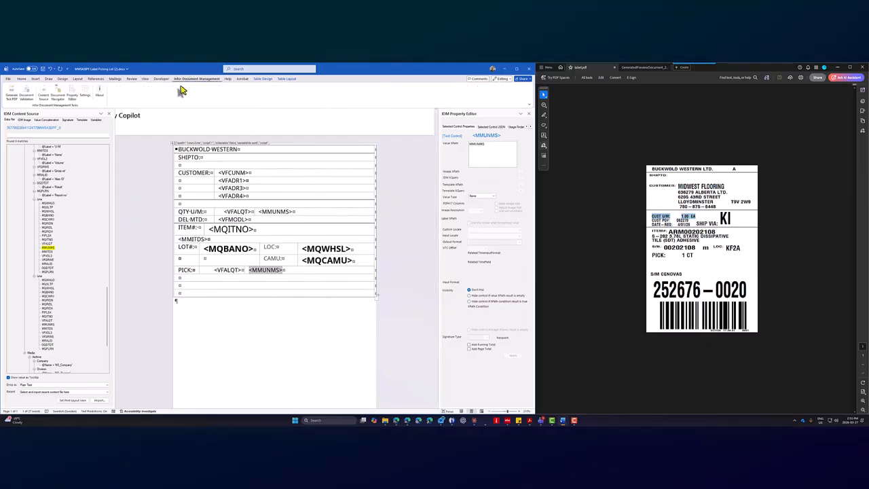
click(11, 95)
click(89, 144)
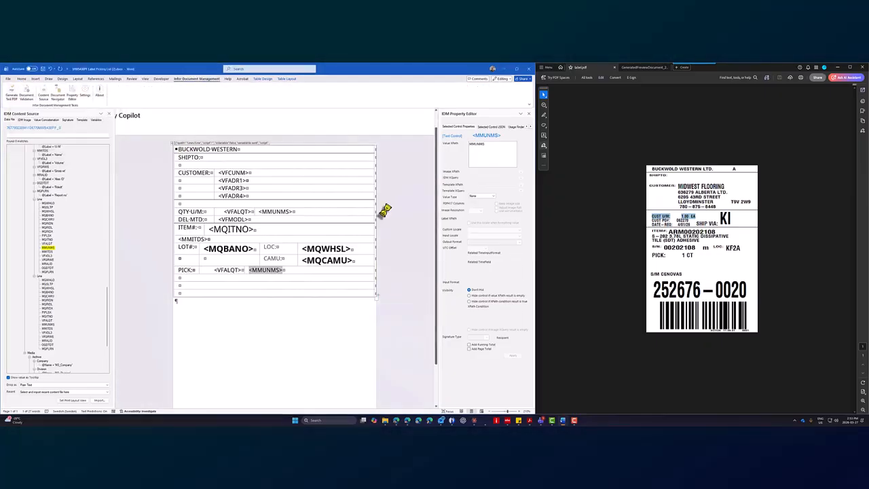
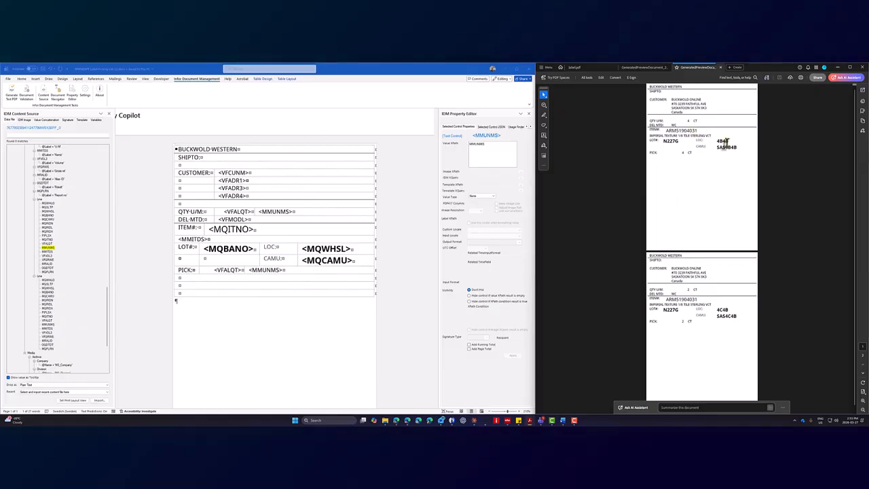
click(199, 281)
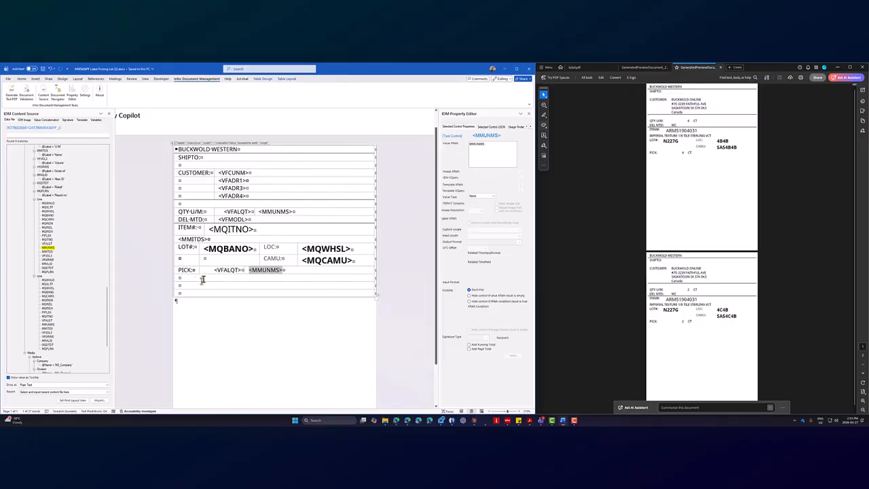
click(202, 280)
click(583, 68)
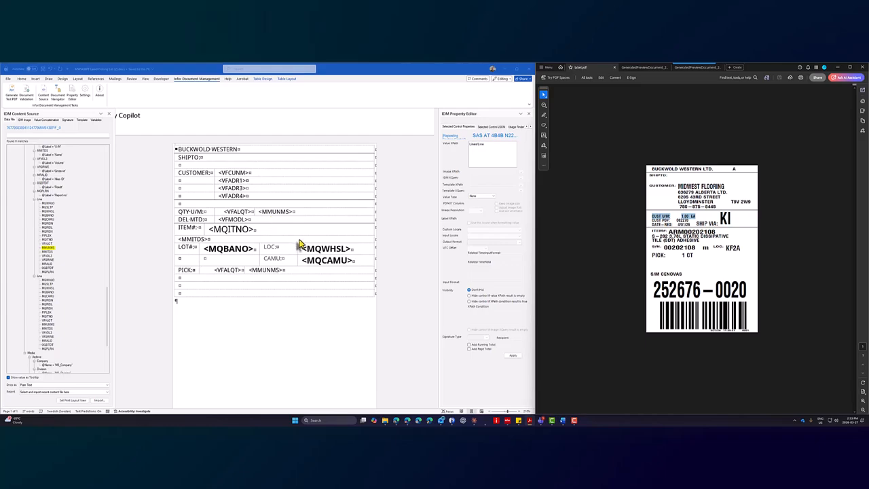
Enter the label DELIVERY NUMBER: in the second row below PICK:.
scroll(326, 297, down, 2)
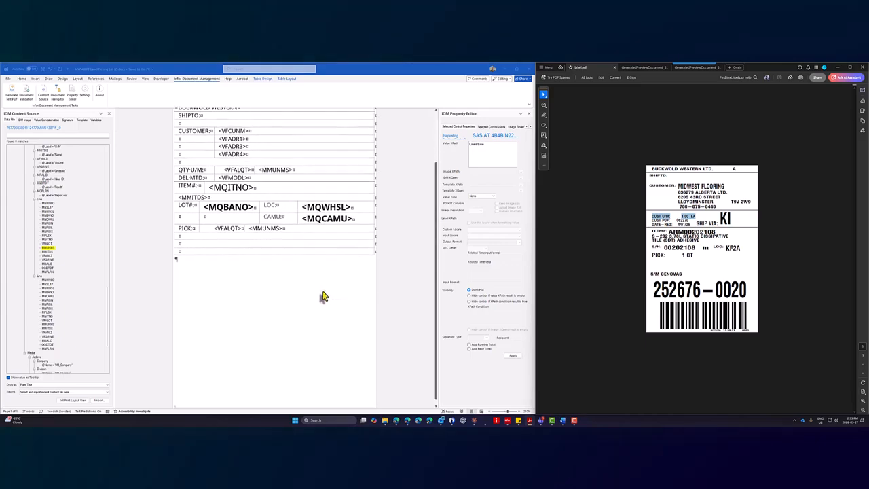
scroll(326, 296, up, 3)
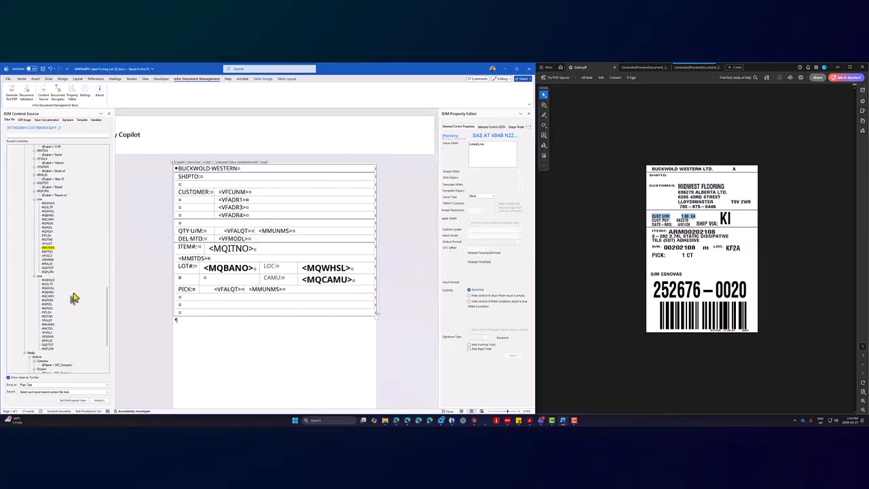
scroll(75, 304, down, 3)
scroll(74, 303, up, 3)
scroll(74, 303, up, 6)
scroll(75, 304, down, 5)
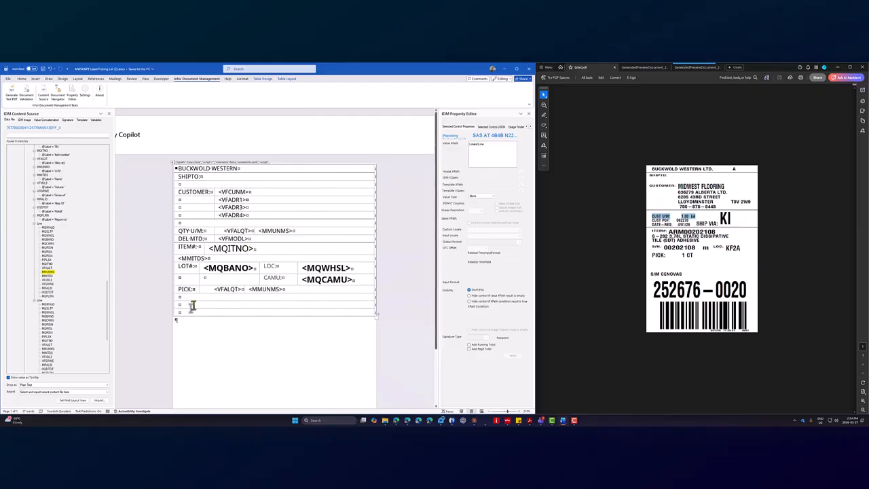
text(DELIVERY NUMBER:)
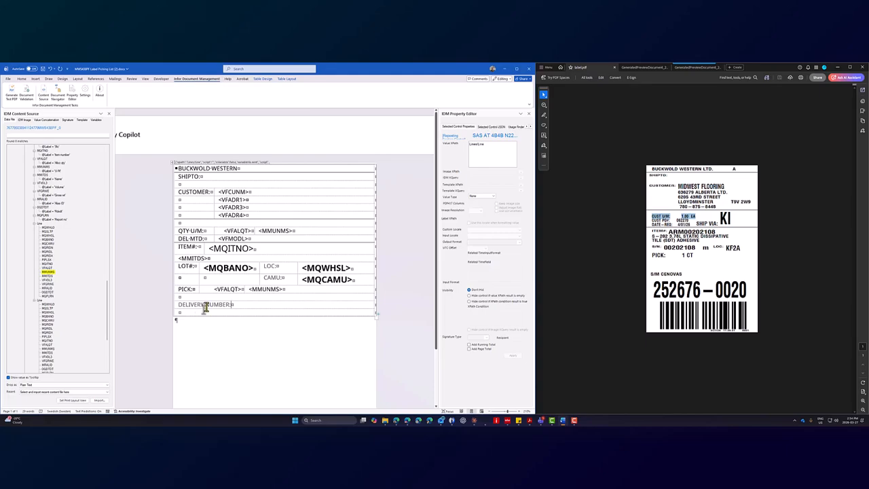
Insert a new table row below the DELIVERY NUMBER: row.
right_click(245, 304)
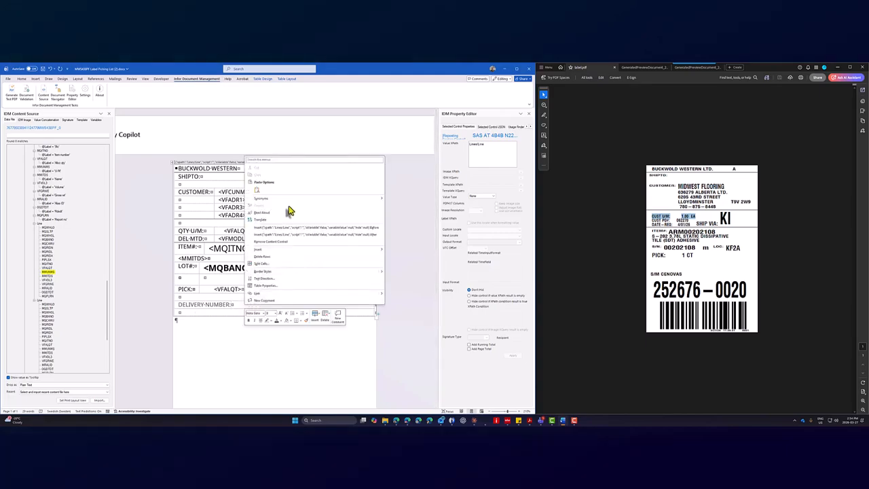
mouse_move(295, 252)
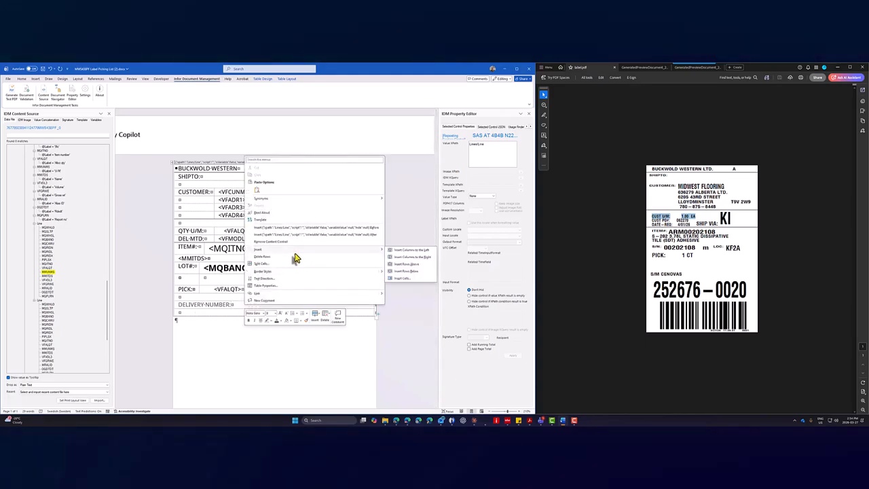
click(418, 272)
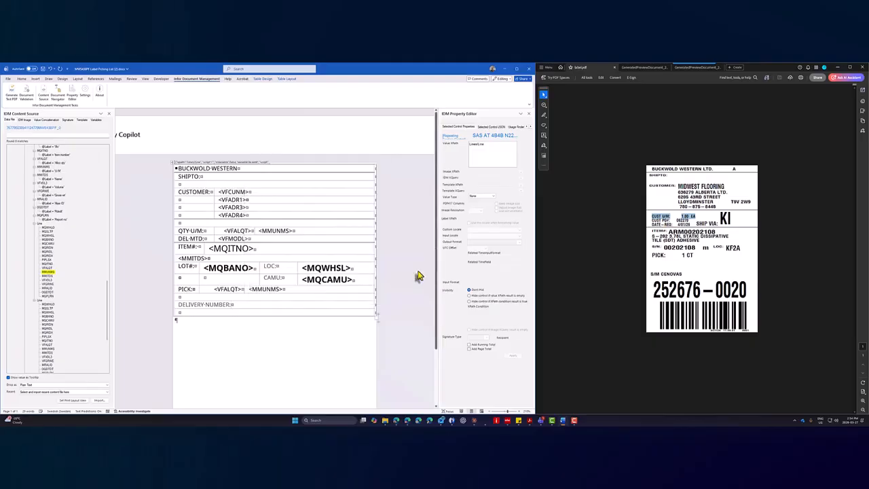
click(196, 313)
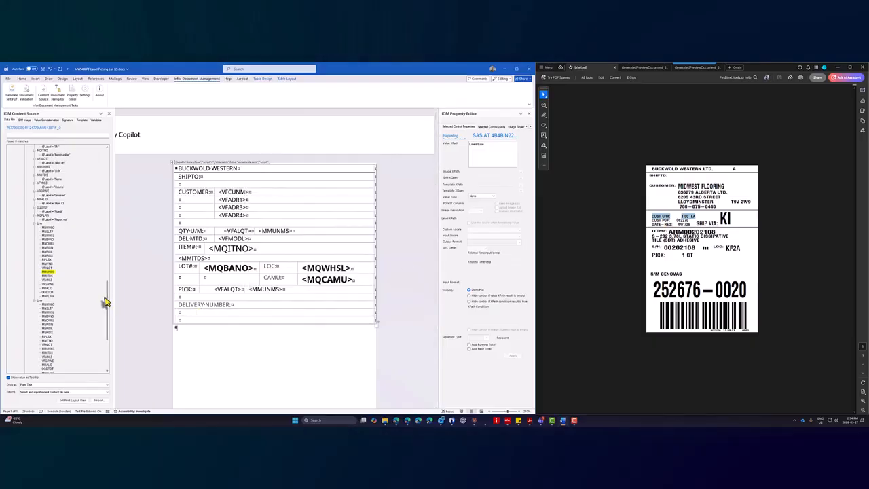
Split the DELIVERY NUMBER: cell into two columns and narrow the first to fit the label.
right_click(242, 307)
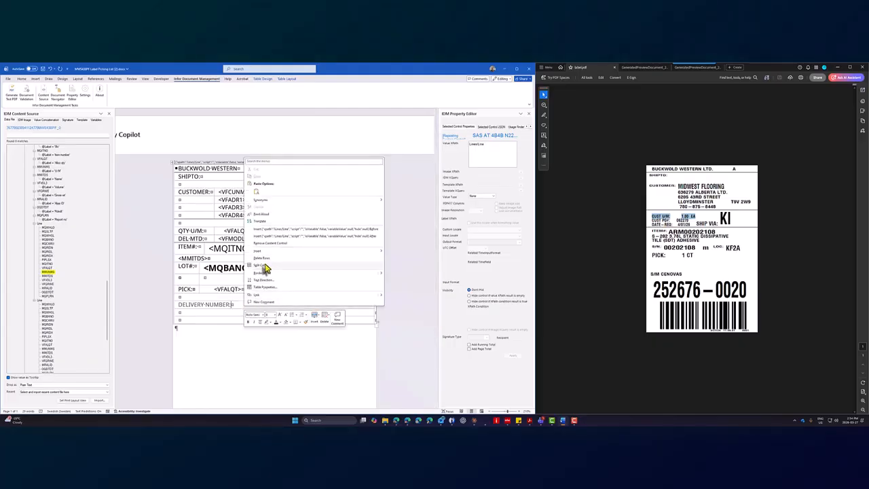
click(264, 268)
click(275, 254)
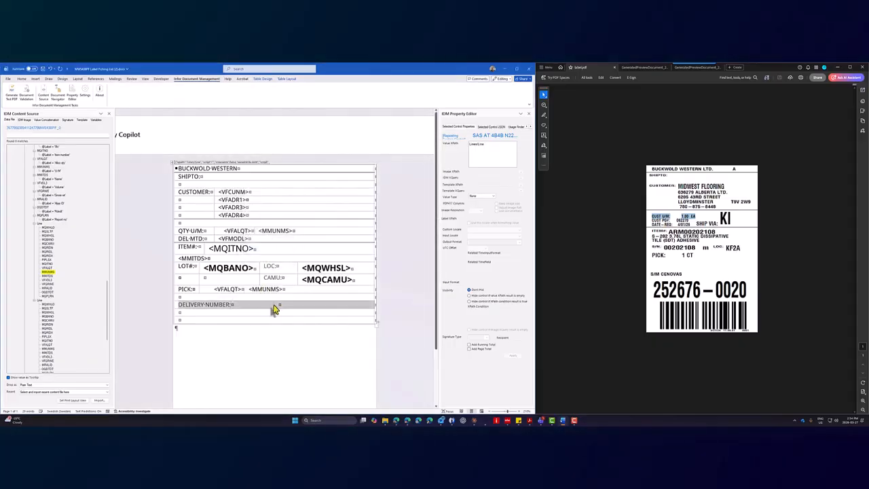
drag(274, 305, 236, 305)
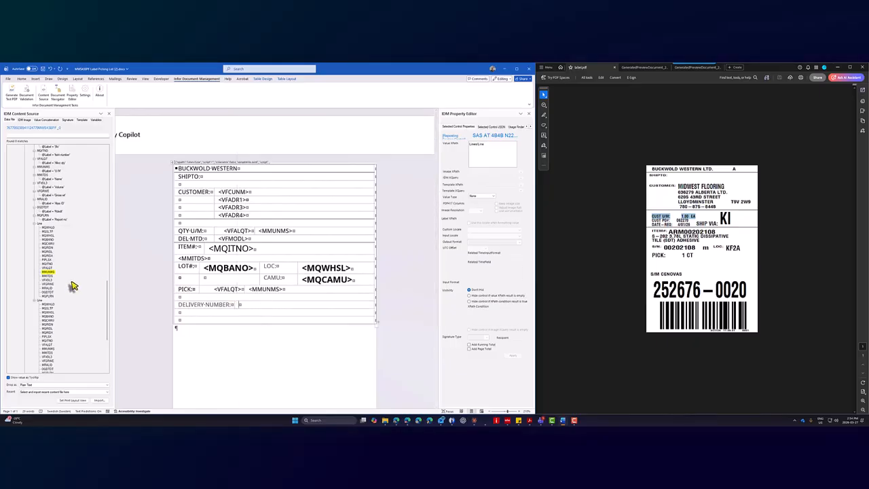
Insert the document header's delivery number field as a picture/barcode in the cell beside DELIVERY NUMBER:.
scroll(73, 286, up, 10)
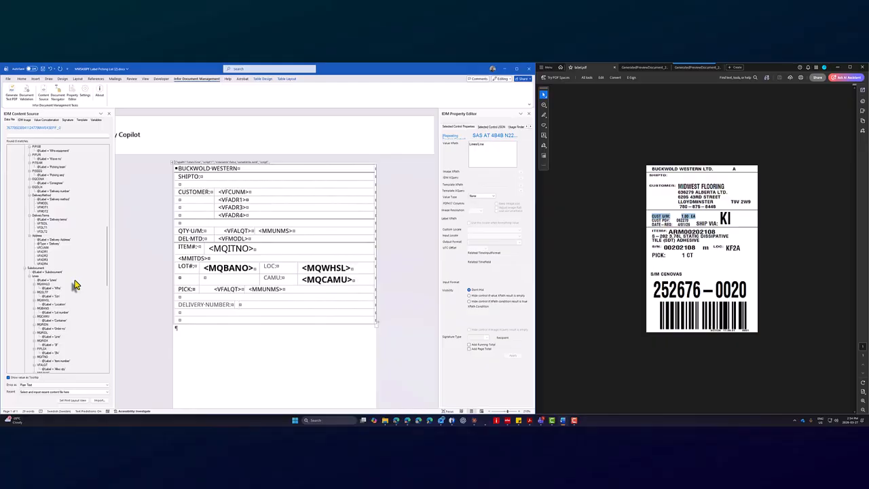
scroll(76, 286, up, 3)
scroll(75, 286, up, 3)
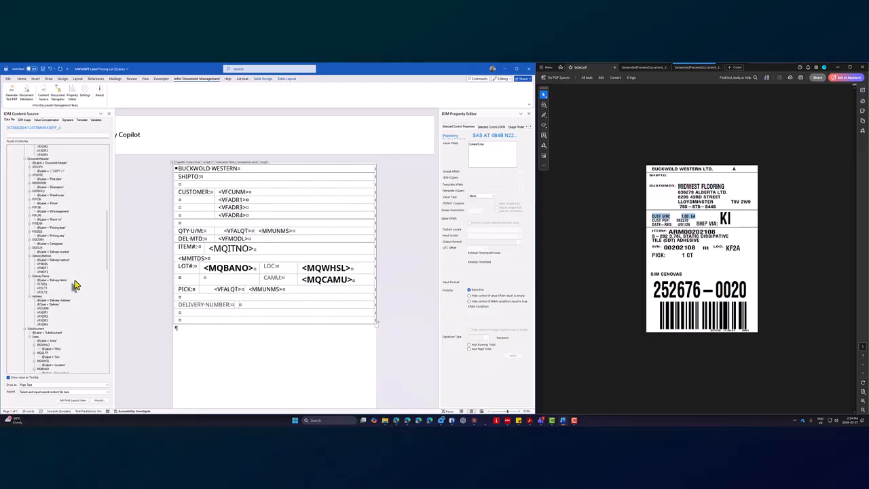
scroll(75, 286, up, 12)
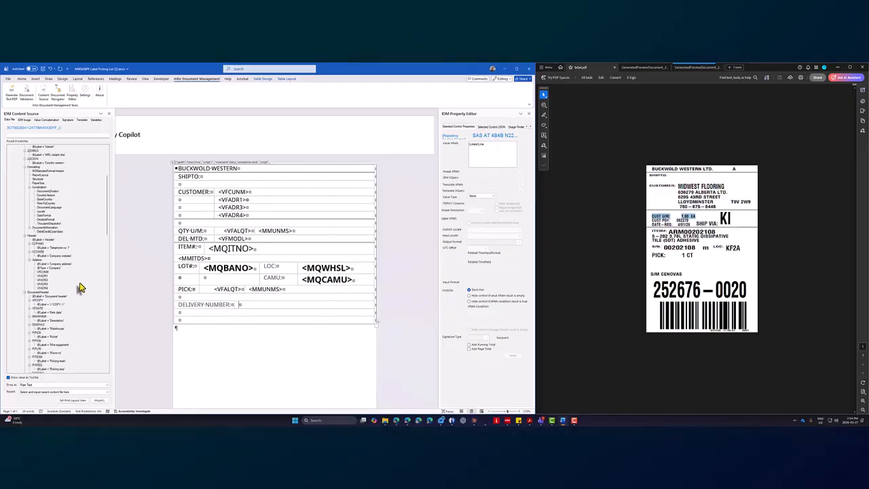
scroll(78, 287, down, 3)
scroll(78, 287, down, 3)
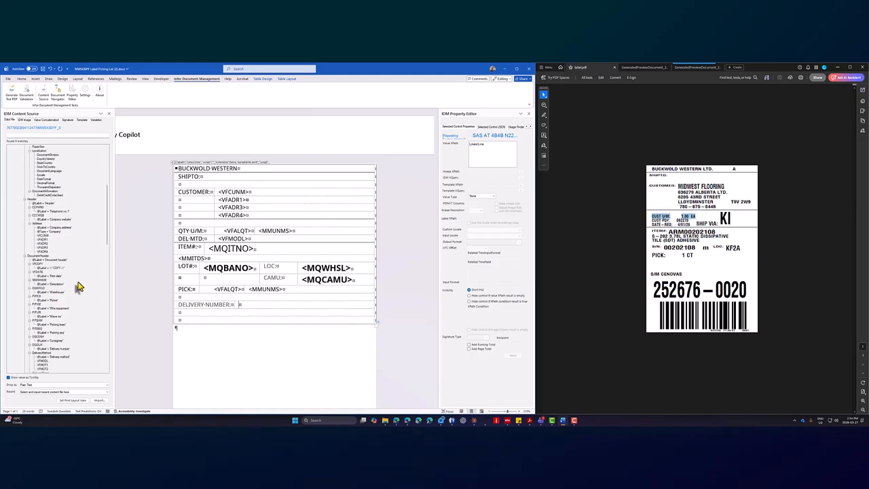
scroll(79, 287, down, 2)
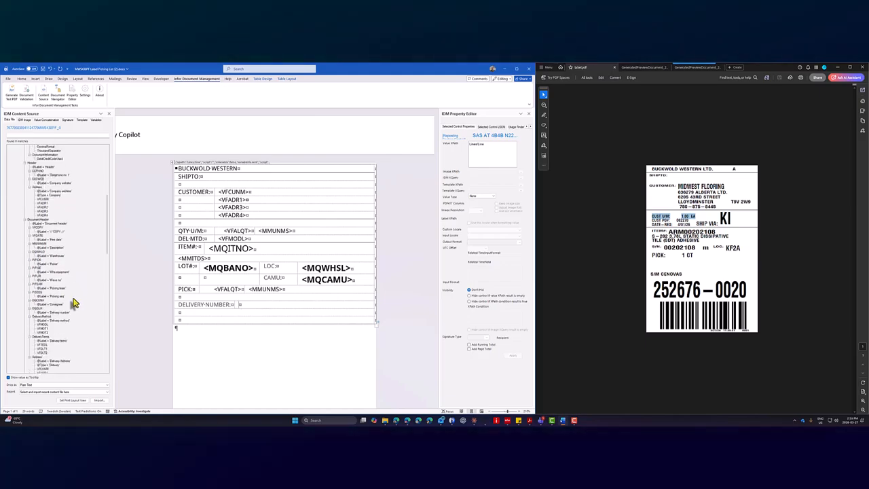
right_click(37, 313)
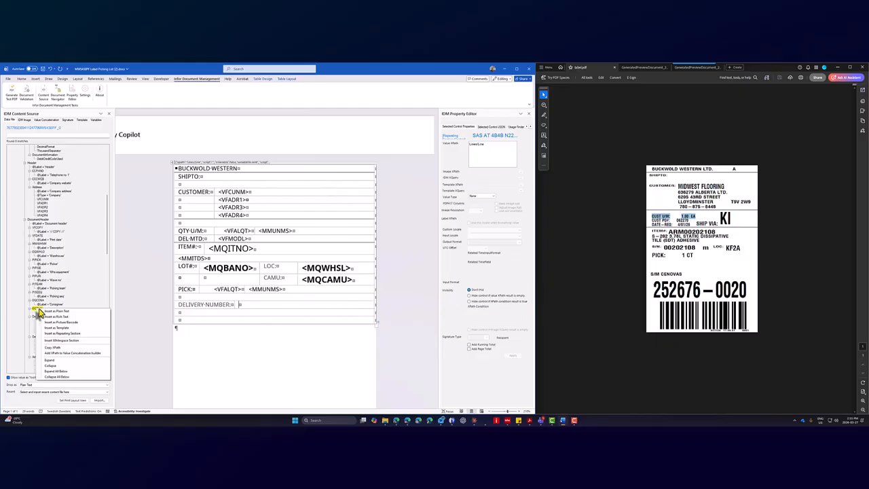
click(67, 321)
scroll(344, 332, down, 3)
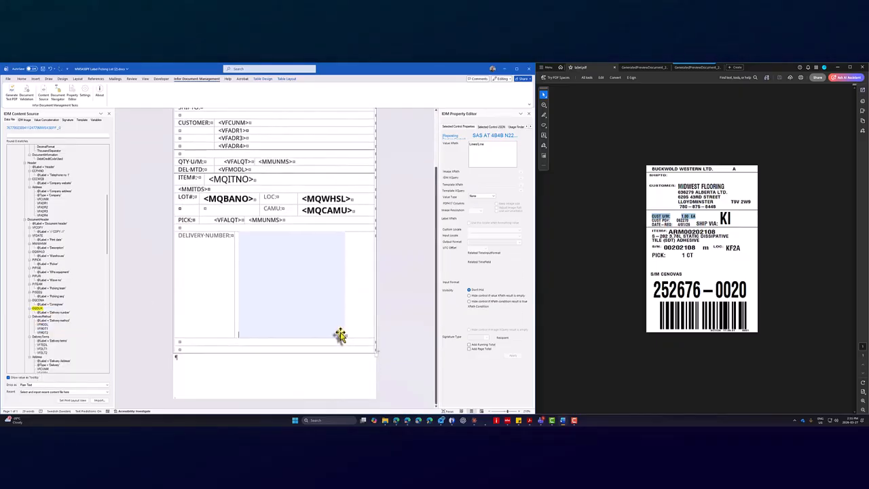
Shorten the delivery number barcode placeholder, widen it to fill the cell, and set its value type to Code128.
click(344, 336)
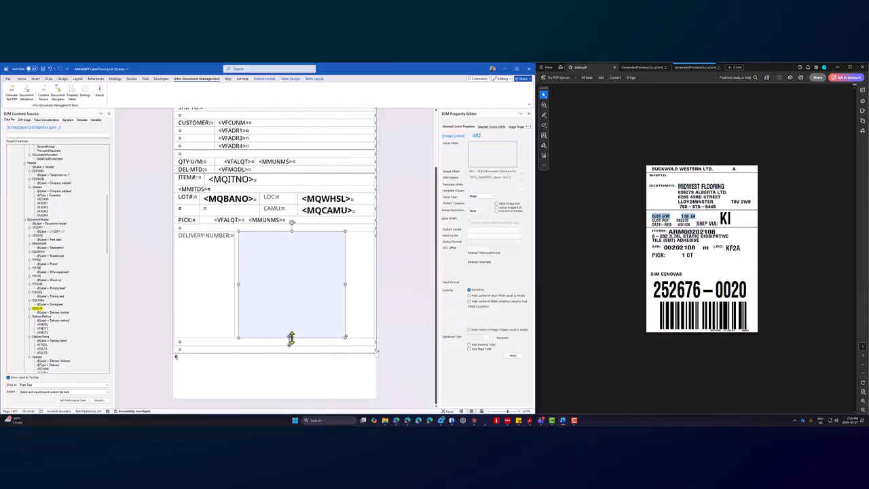
drag(291, 338, 292, 252)
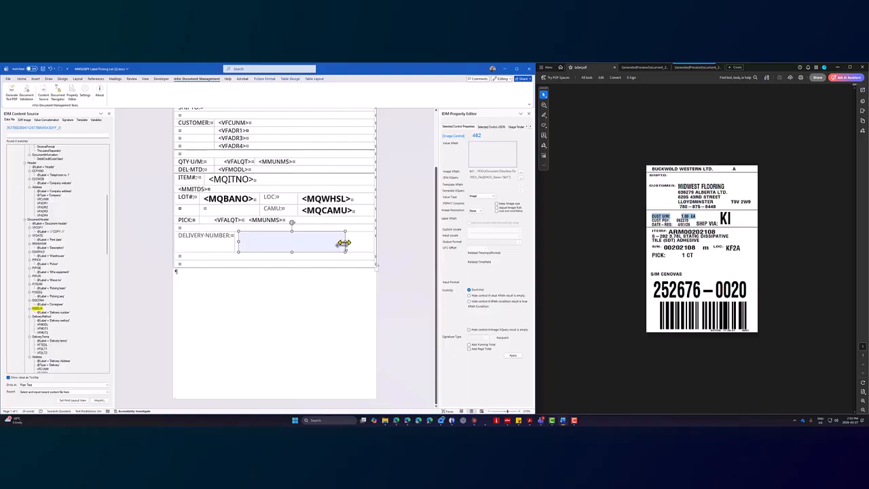
drag(344, 242, 370, 245)
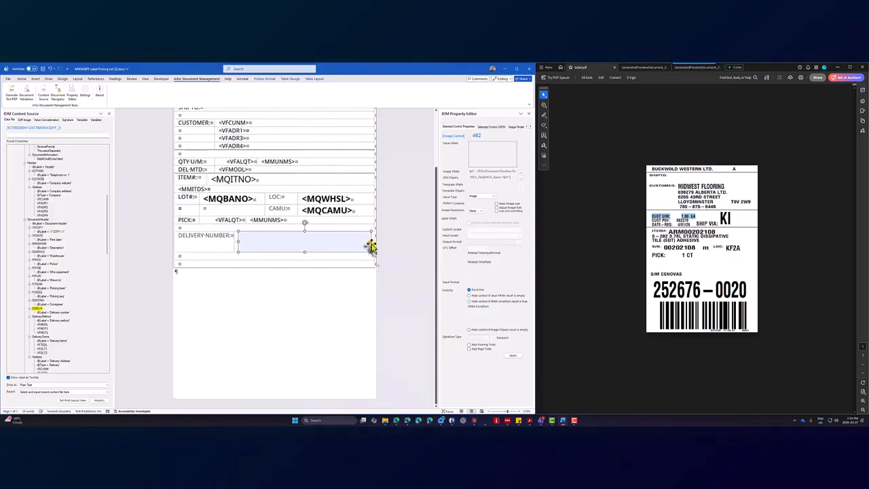
click(493, 201)
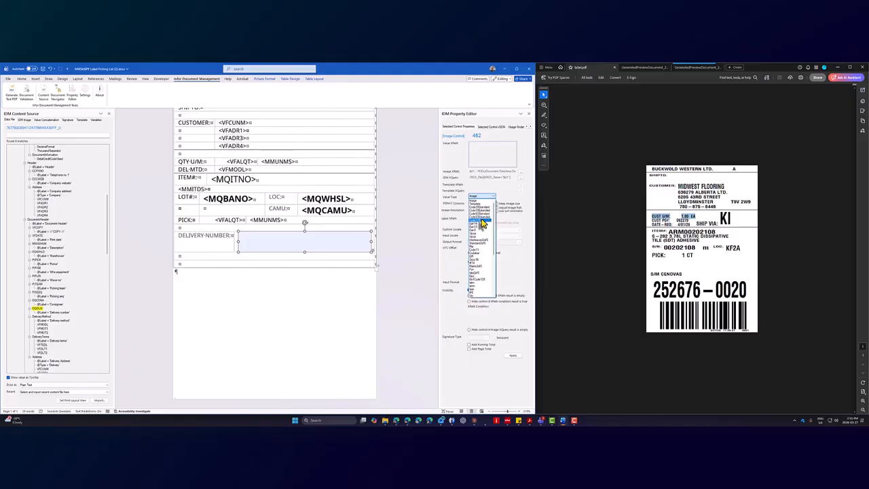
click(482, 221)
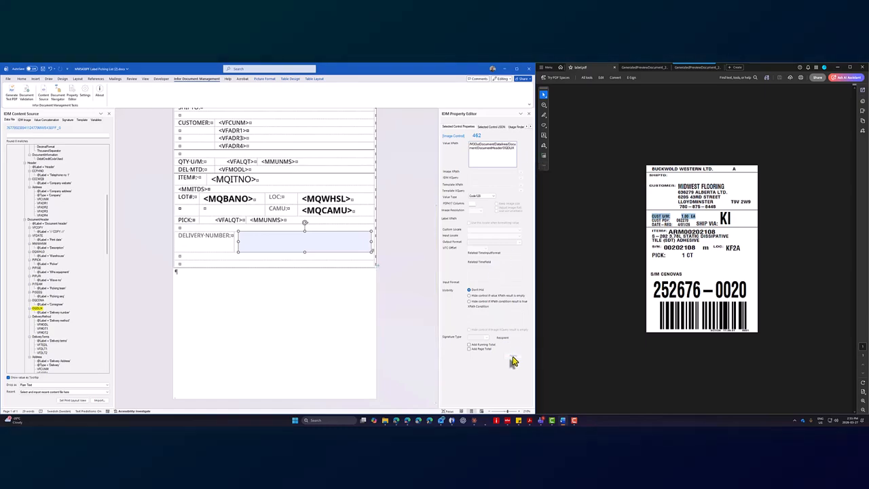
Review the value XPaths of the location, lot, item number and delivery barcode controls alongside the previous test PDF.
click(696, 69)
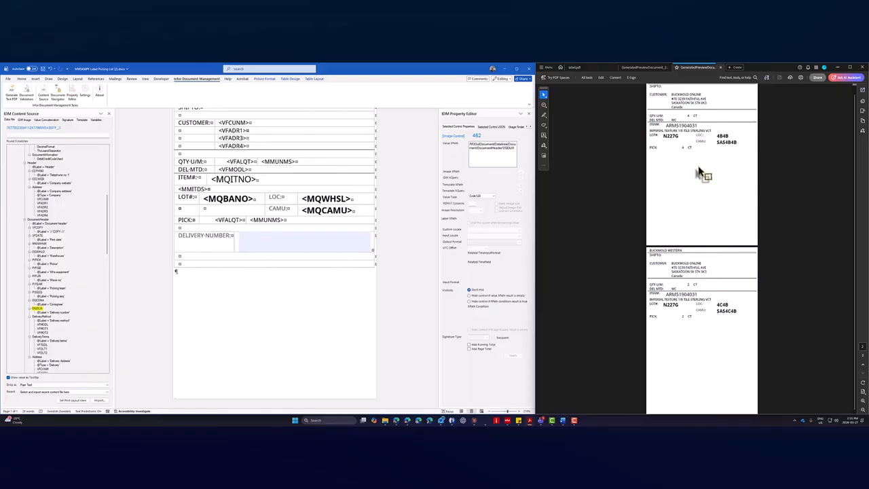
click(331, 198)
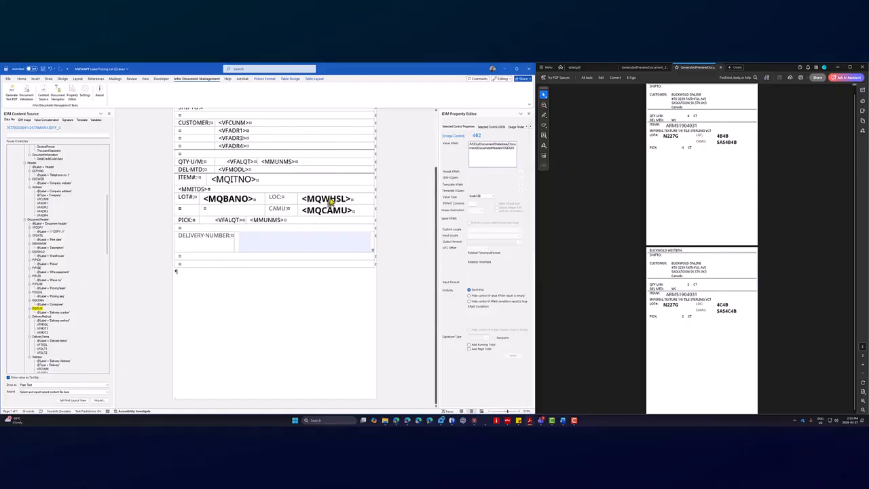
click(330, 198)
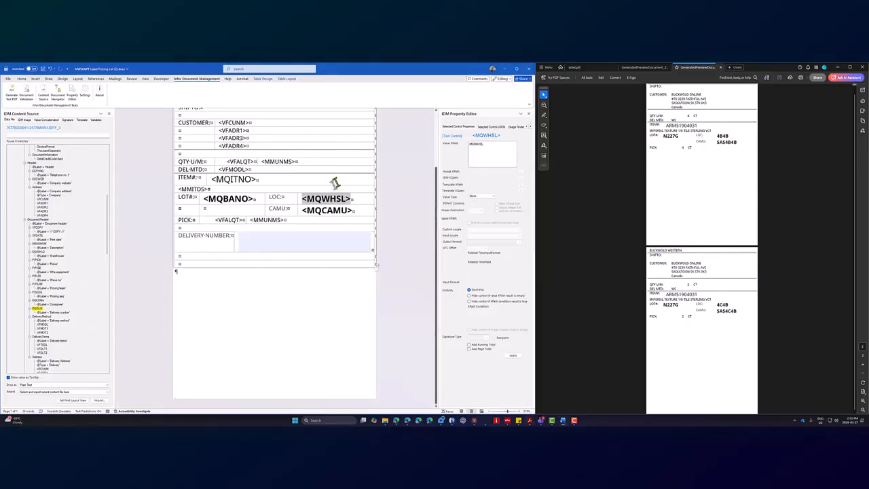
click(316, 210)
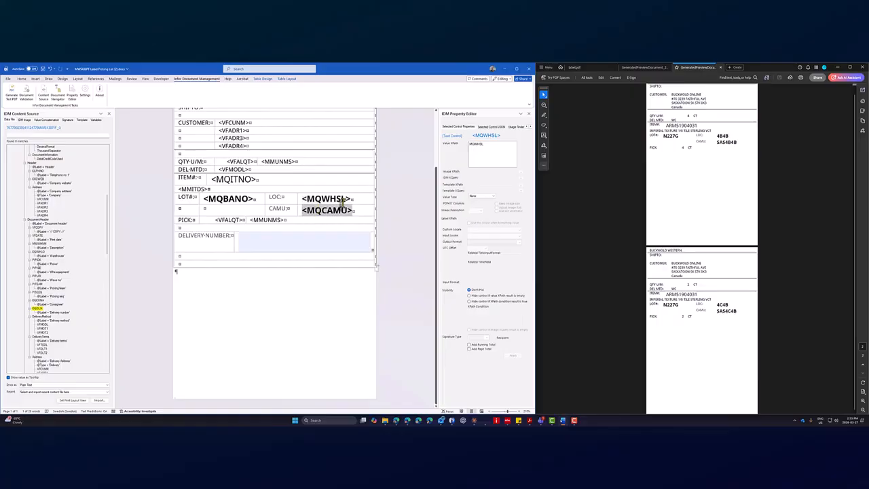
click(224, 197)
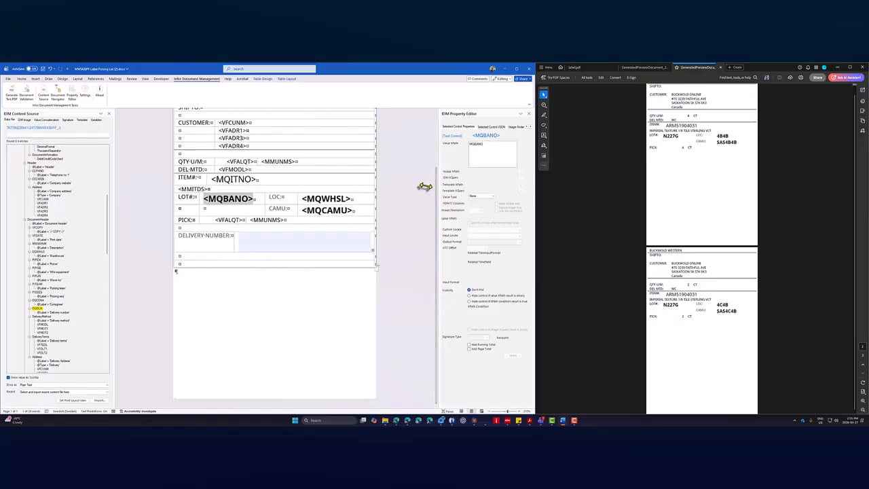
click(363, 239)
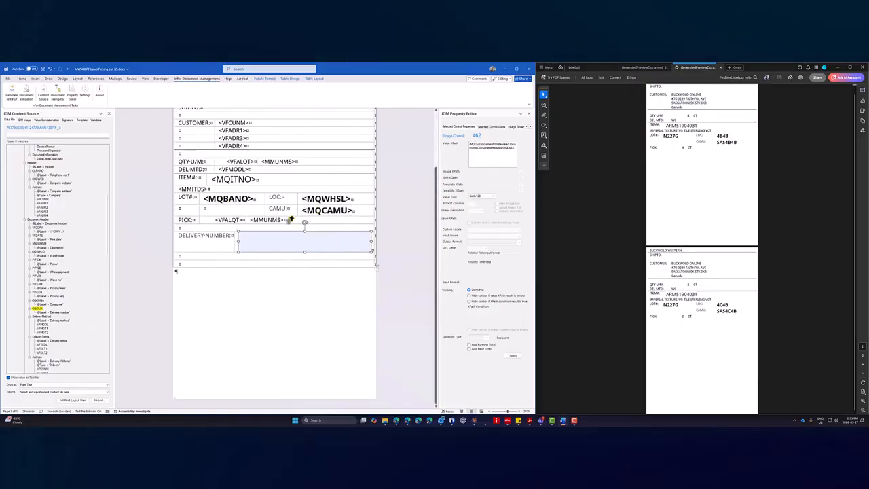
double_click(502, 149)
click(510, 151)
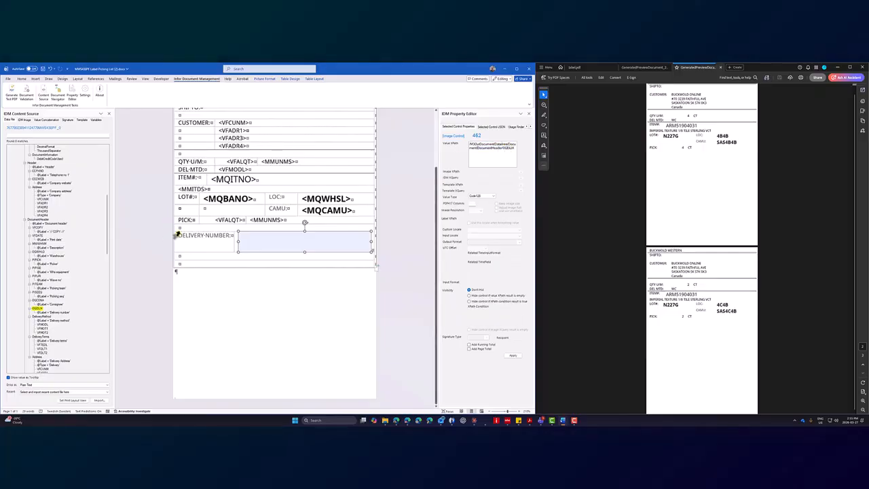
click(224, 182)
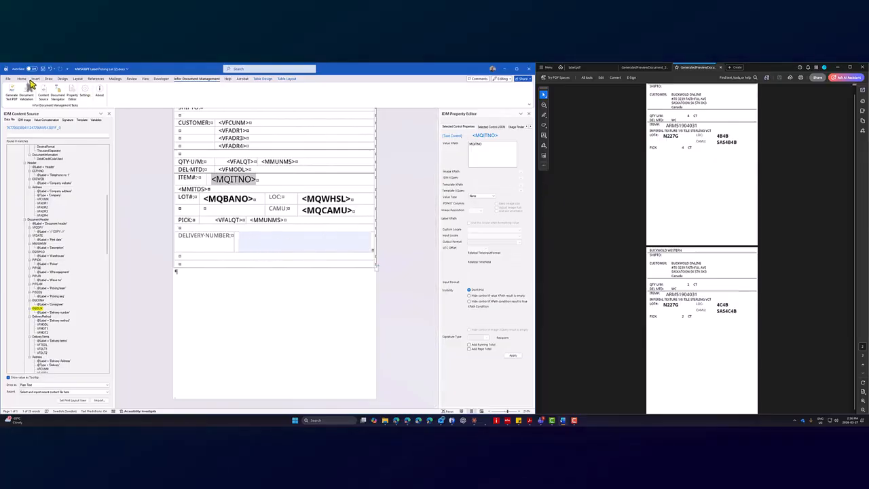
Generate a test PDF to check the delivery number barcode, and compare it with label.pdf and the previous preview.
click(13, 99)
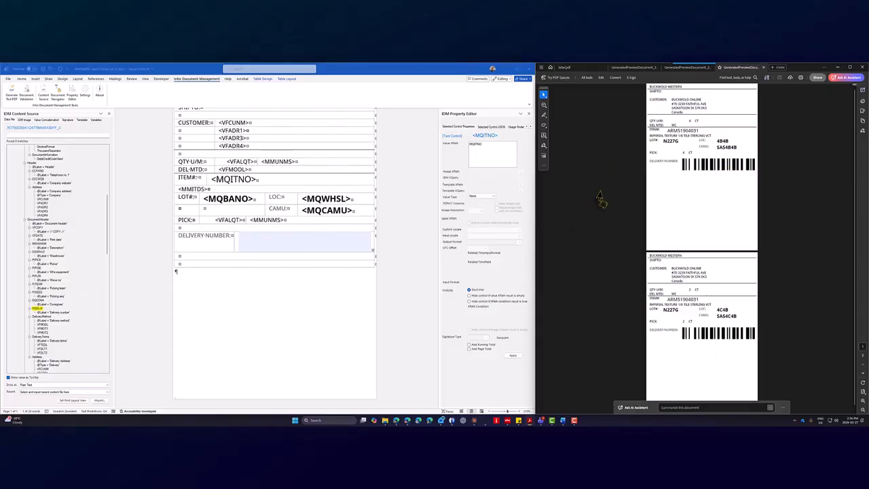
click(189, 258)
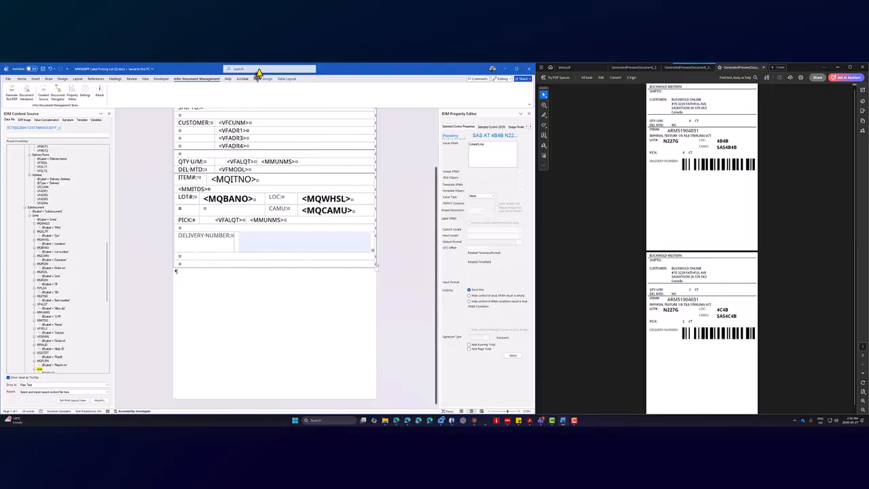
click(569, 68)
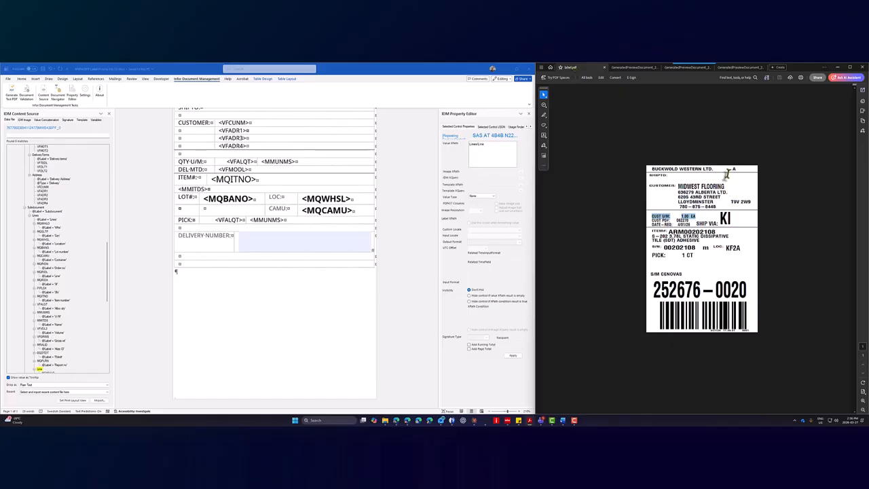
click(683, 68)
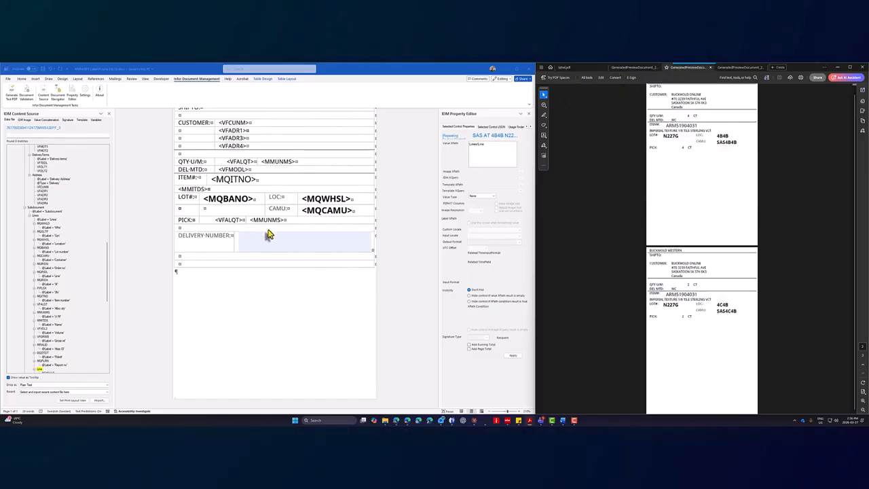
Enter the label RPRT#: in the last table row and locate the report number field in the line data.
click(196, 269)
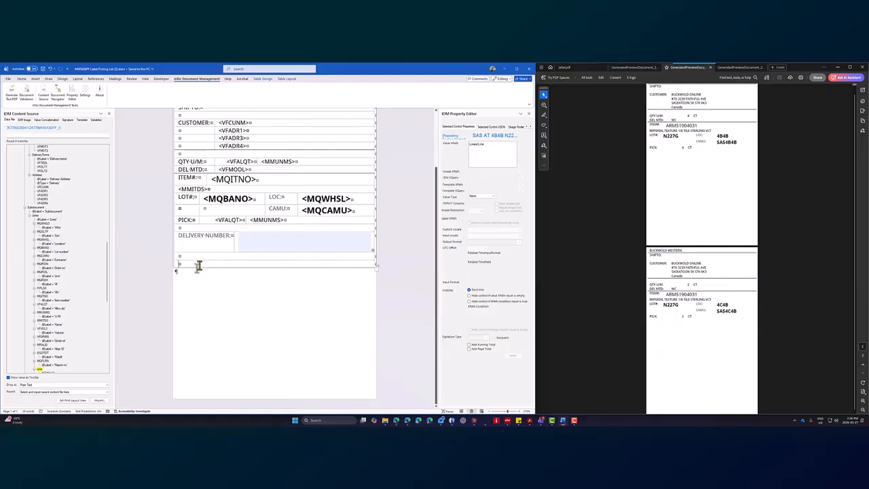
text(RE)
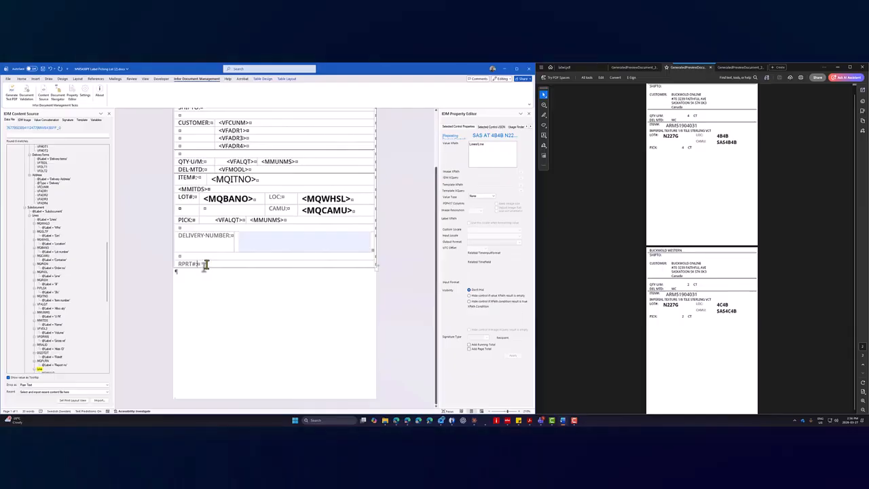
right_click(206, 265)
scroll(98, 280, down, 6)
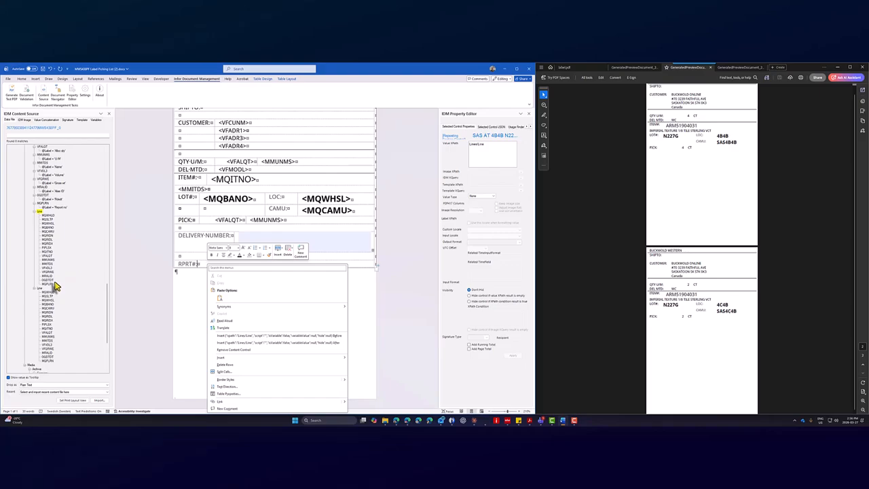
click(43, 285)
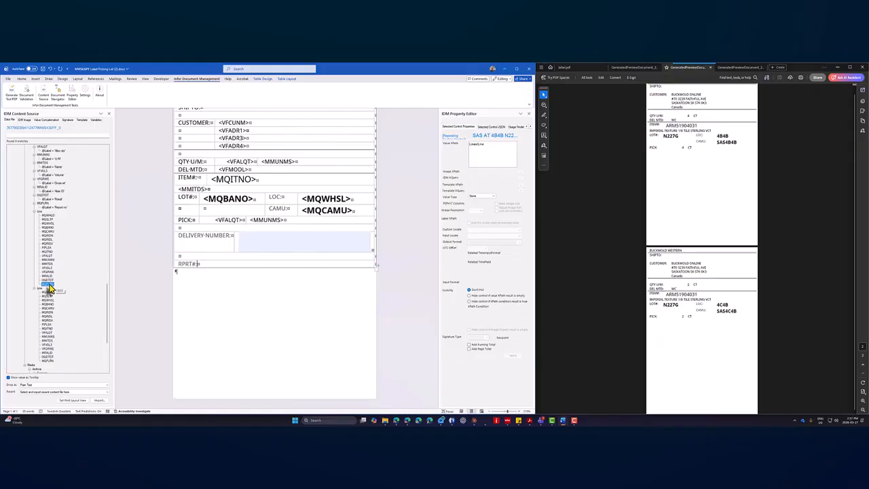
scroll(50, 292, down, 2)
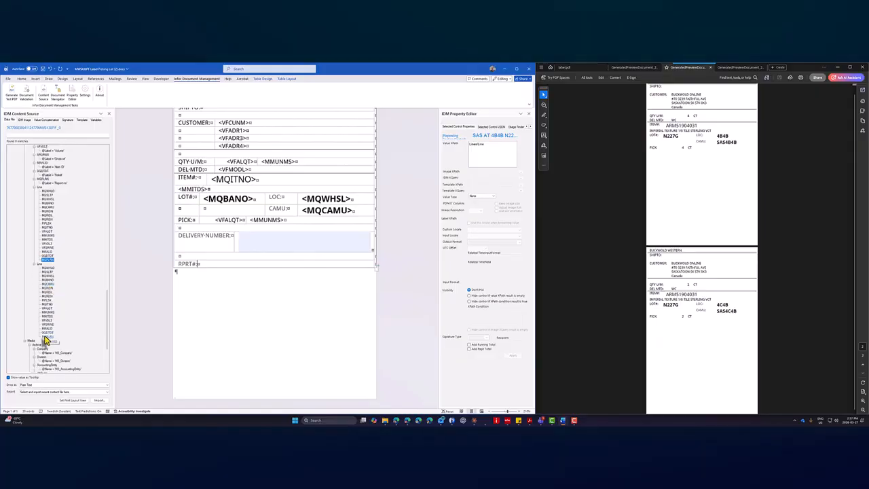
drag(45, 339, 216, 268)
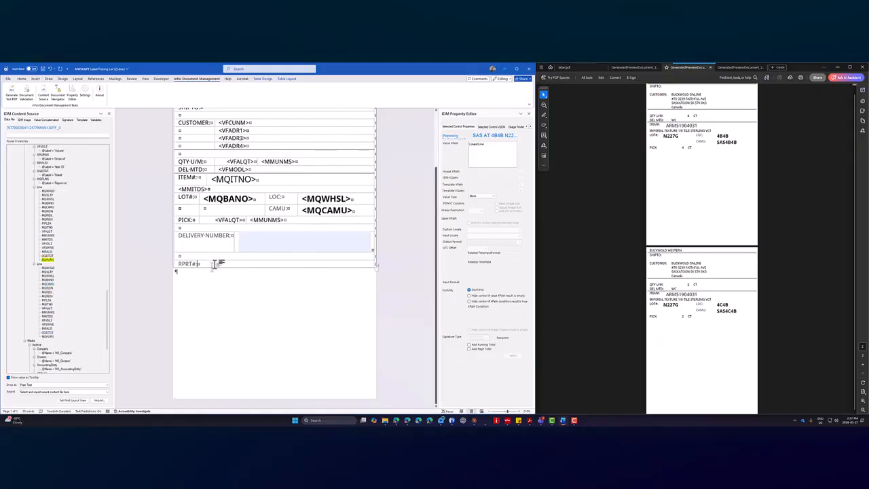
Split the RPRT#: cell into two columns and align their divider with the one in the DELIVERY NUMBER: row.
right_click(216, 265)
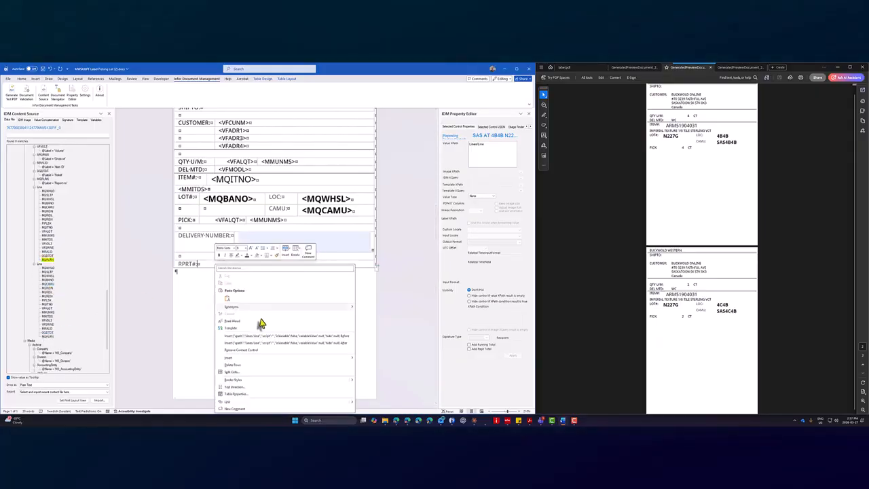
click(253, 372)
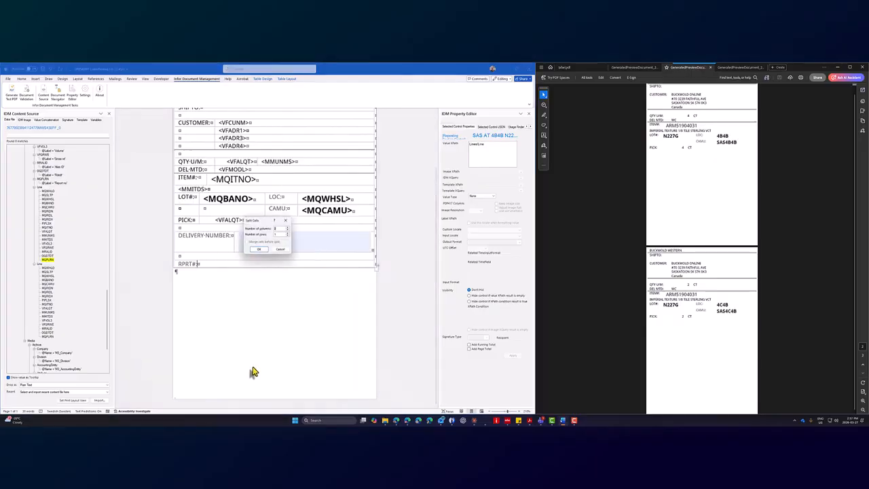
click(259, 249)
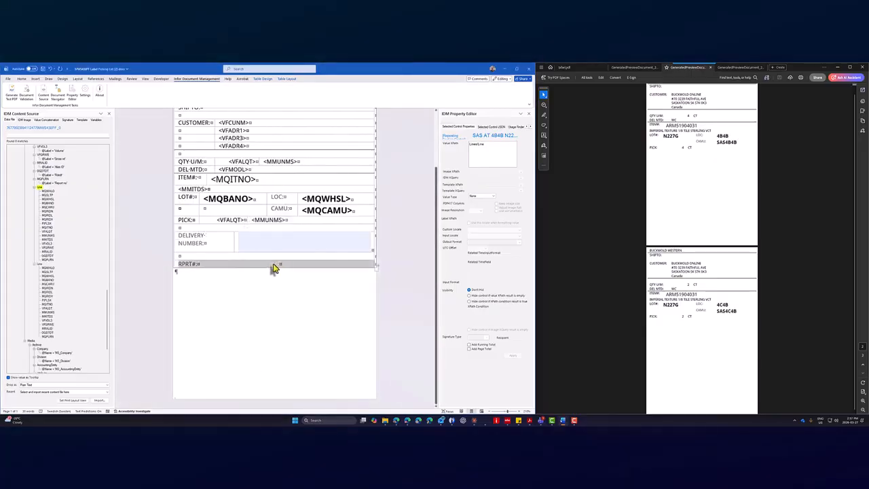
drag(274, 264, 232, 264)
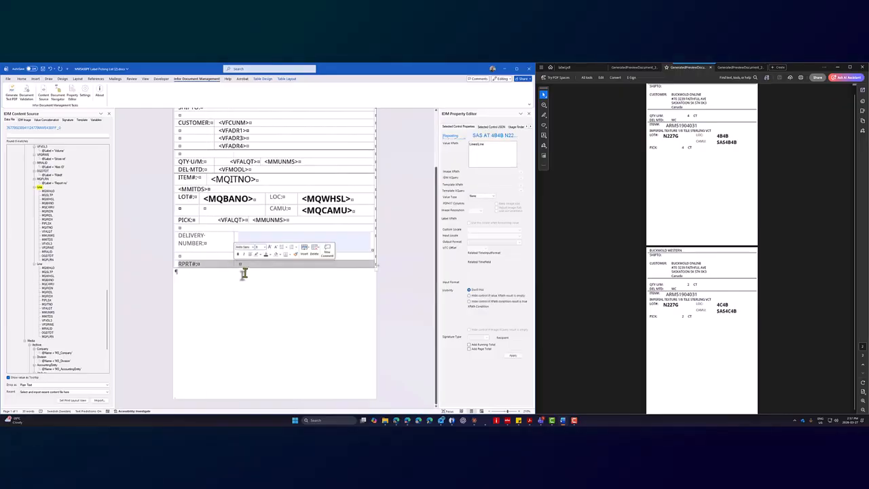
click(246, 272)
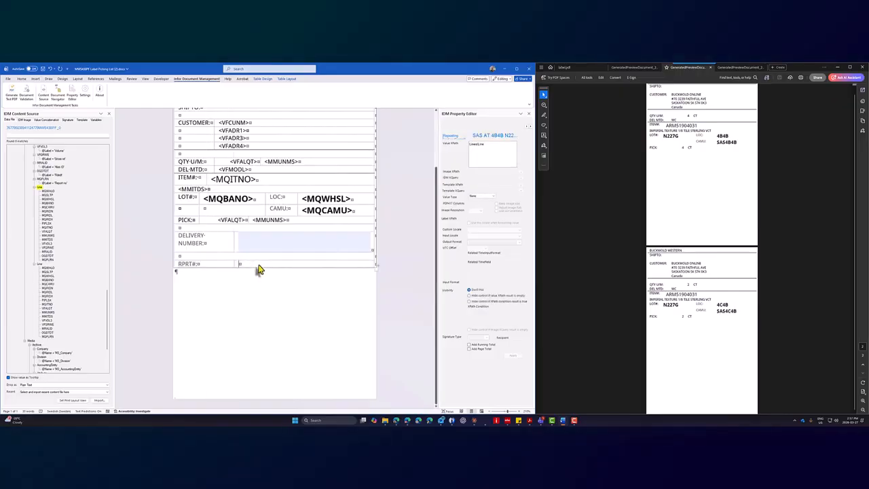
Insert the MQPLRN line field as a picture barcode beside RPRT#:, widening it to fill the cell and reducing its height.
right_click(57, 261)
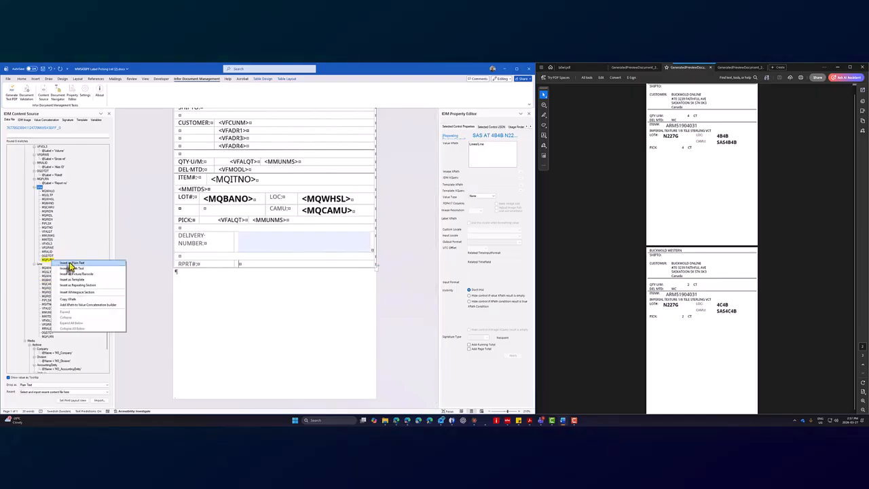
click(78, 274)
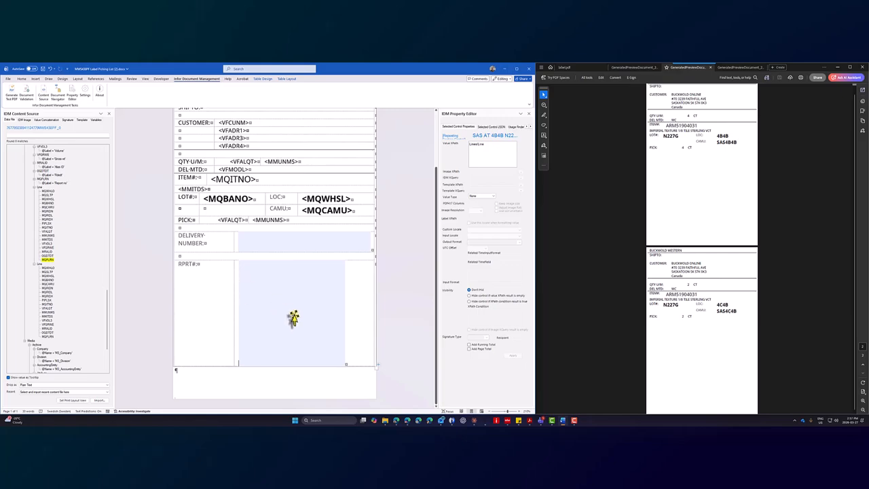
click(343, 354)
drag(351, 312, 371, 313)
drag(303, 367, 308, 301)
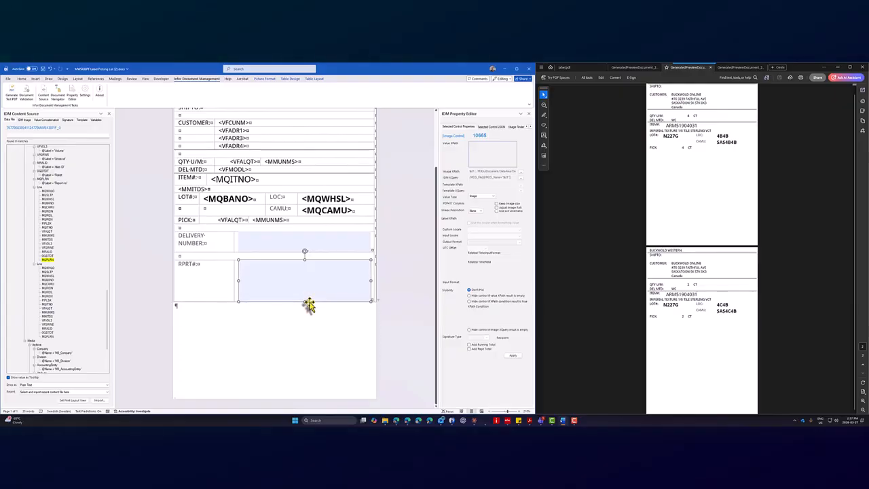
Set the report number barcode's value type to Code128 and compare its value XPath with the delivery number barcode's.
click(493, 197)
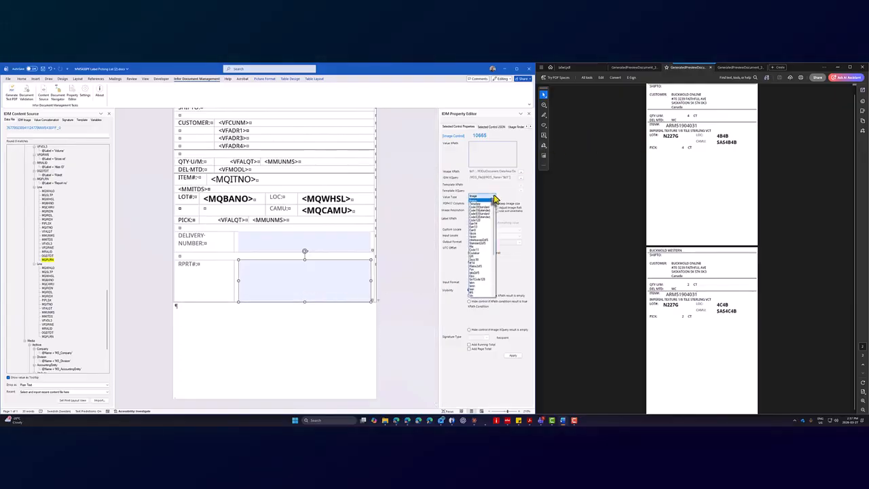
click(486, 220)
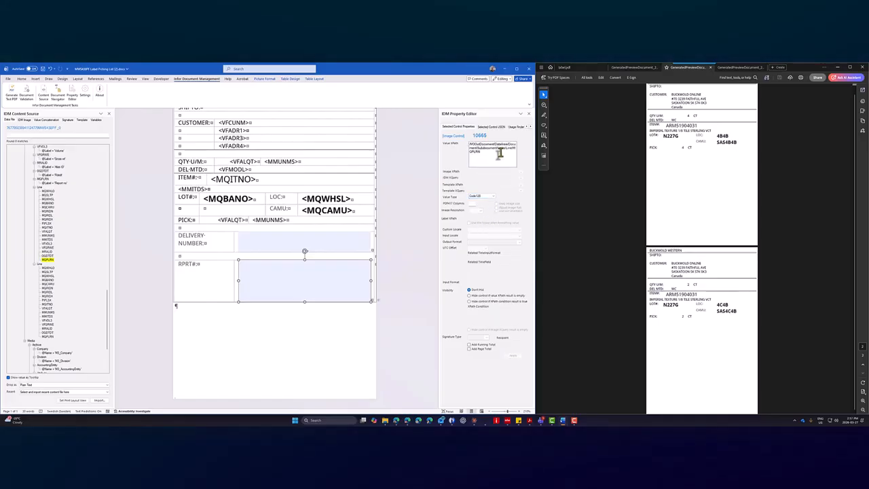
click(297, 242)
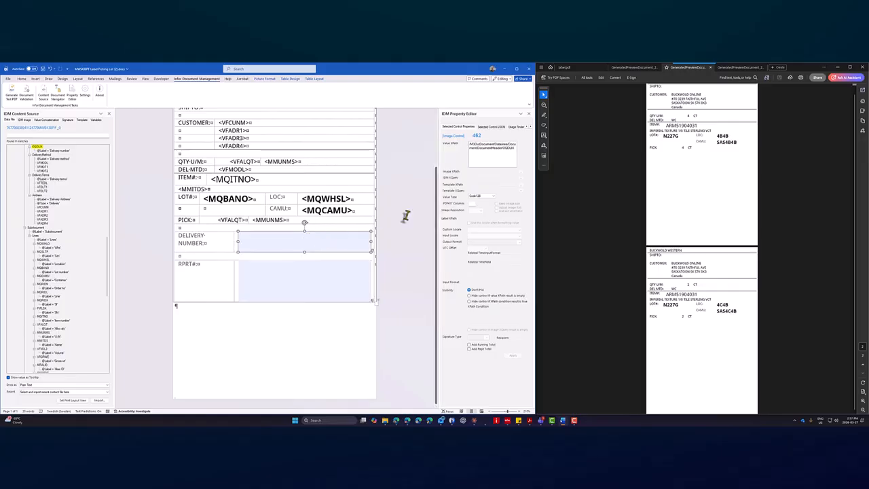
click(297, 280)
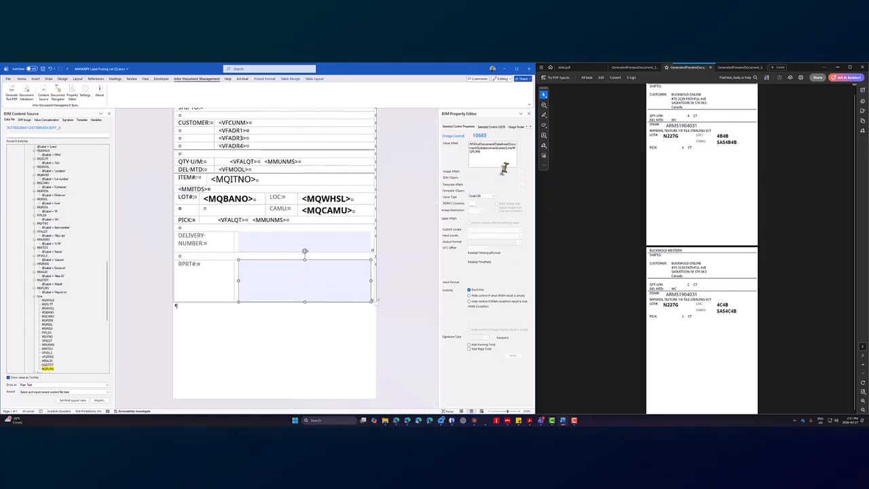
click(203, 267)
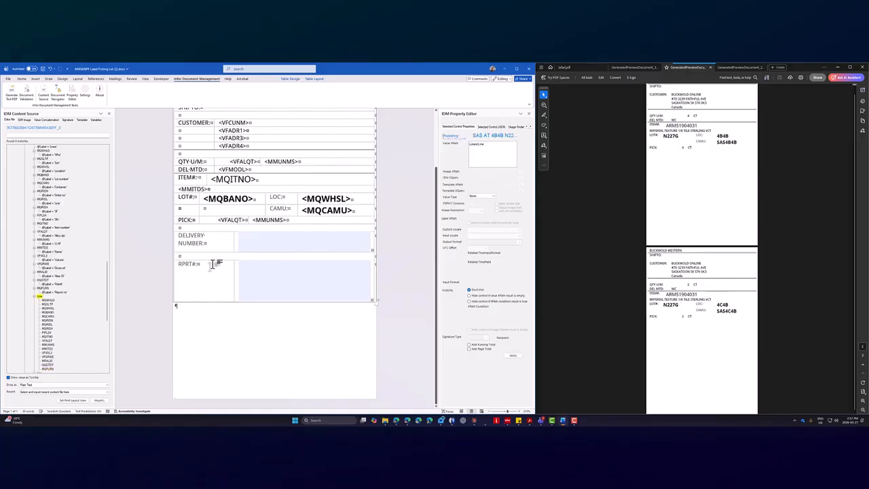
click(324, 285)
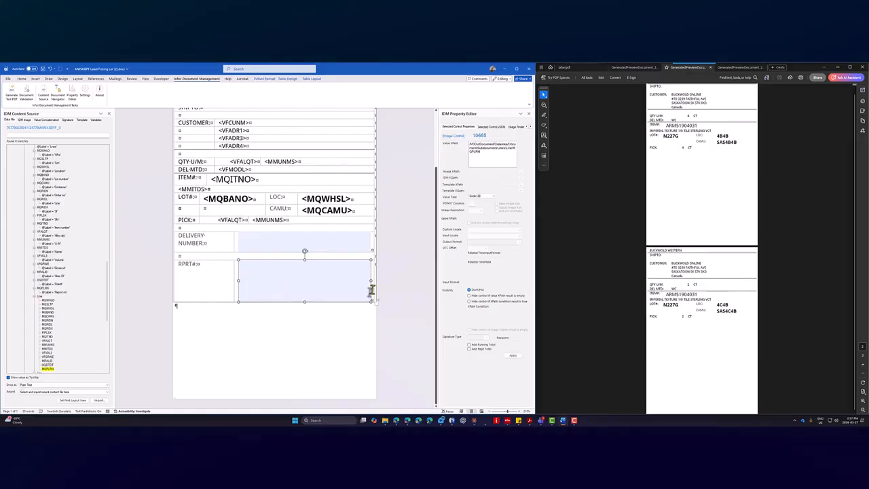
Add the OQDLIX delivery number as plain text on a new line under its barcode and center it.
click(373, 240)
key(Return)
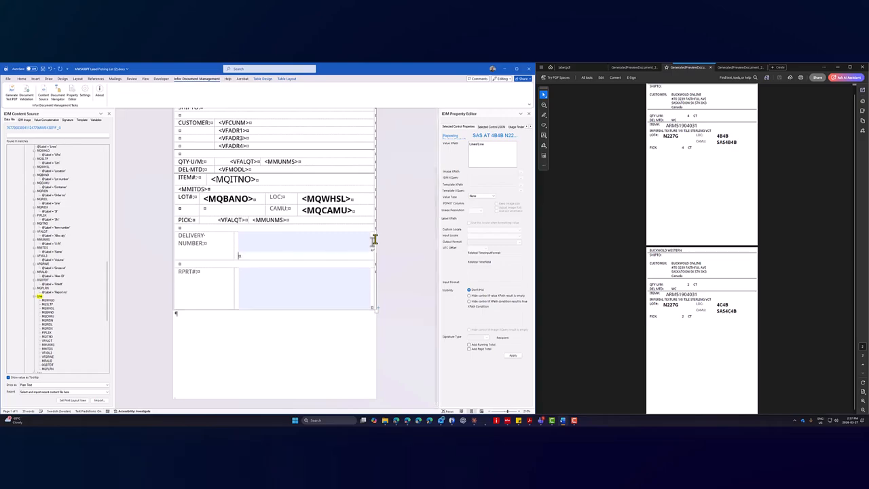
scroll(42, 244, up, 1)
scroll(42, 245, up, 1)
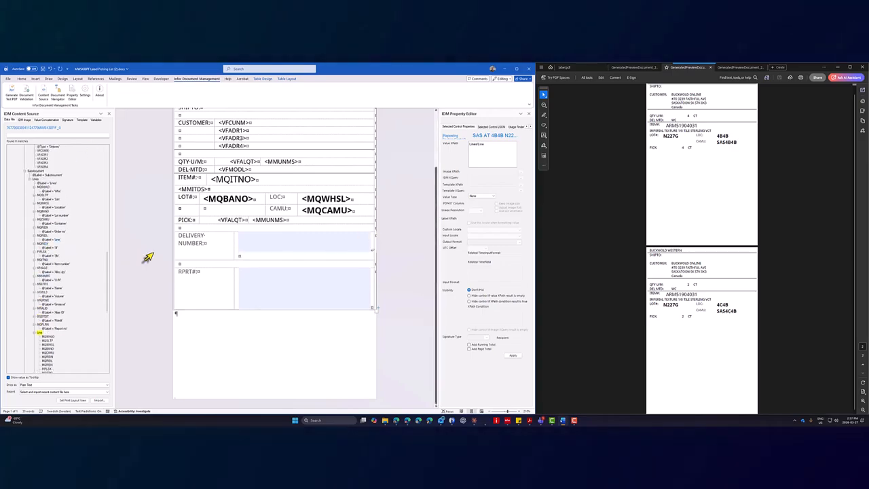
scroll(86, 297, up, 4)
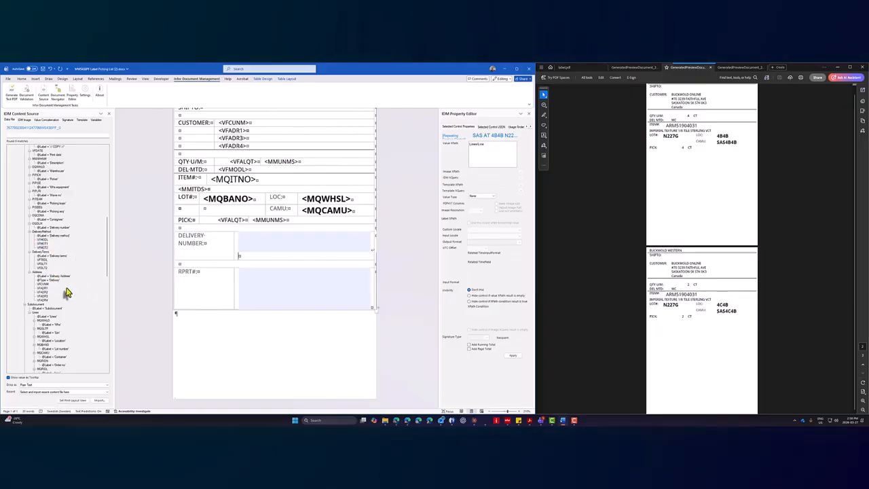
scroll(68, 292, up, 2)
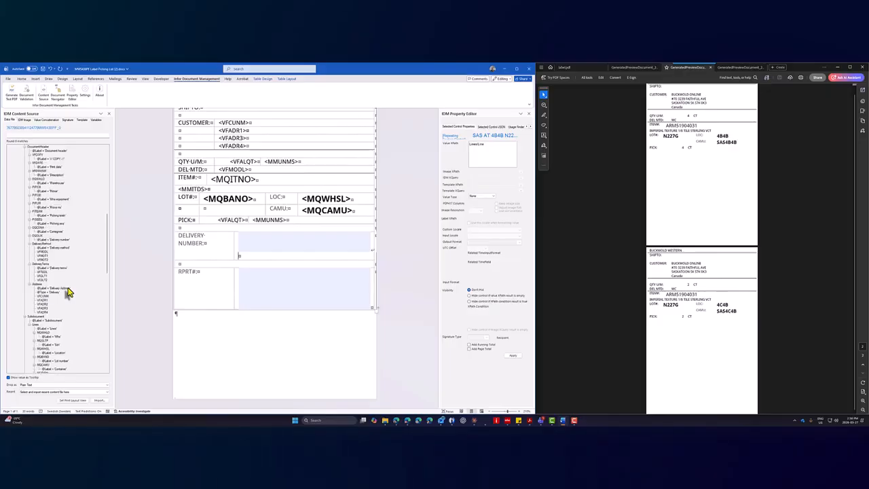
right_click(39, 235)
click(53, 239)
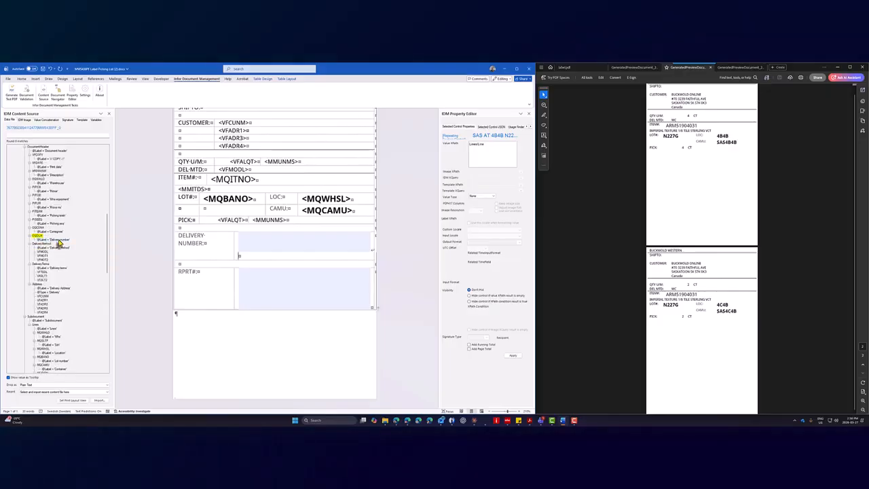
click(243, 256)
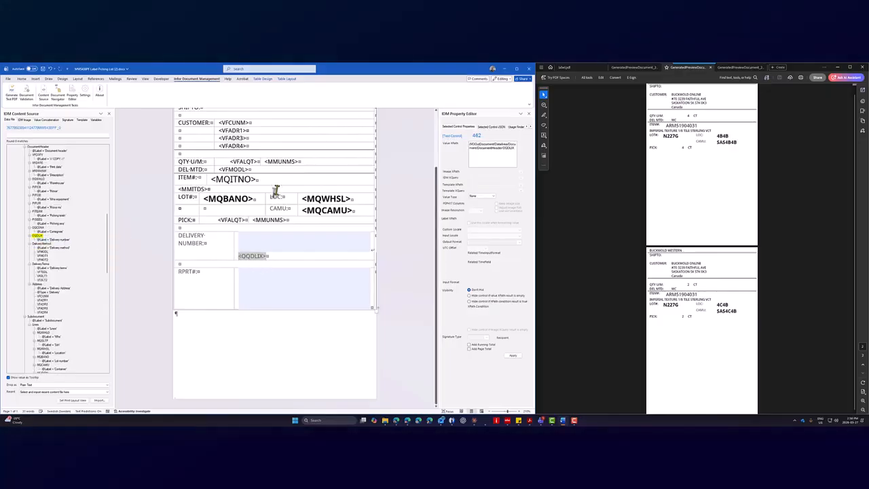
click(22, 79)
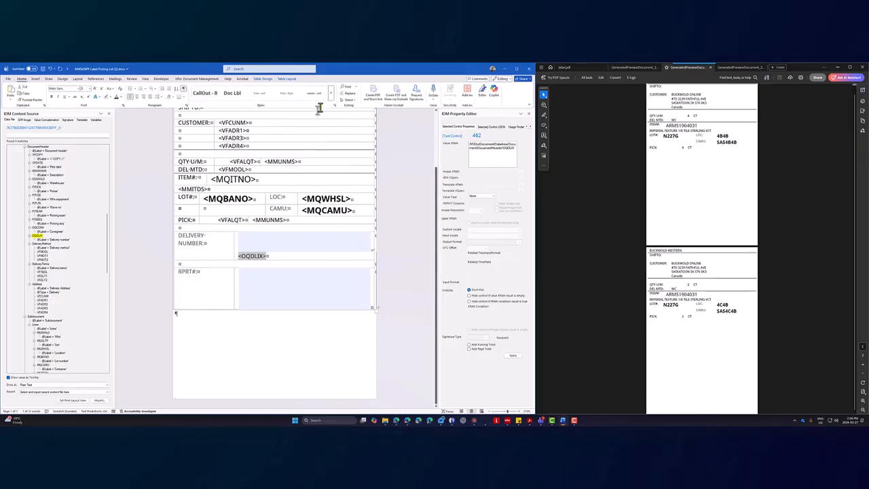
click(137, 97)
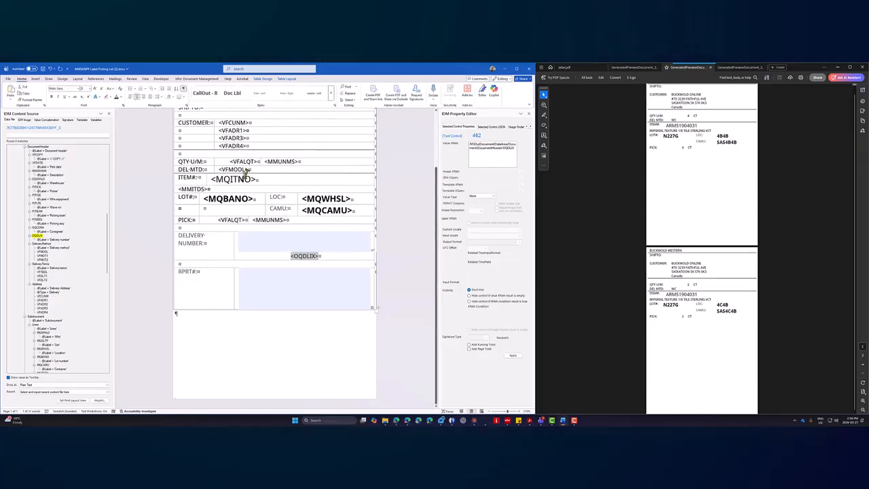
Add the MQPLRN report number as plain text on a new line under the RPRT#: barcode and center it.
click(371, 293)
double_click(371, 295)
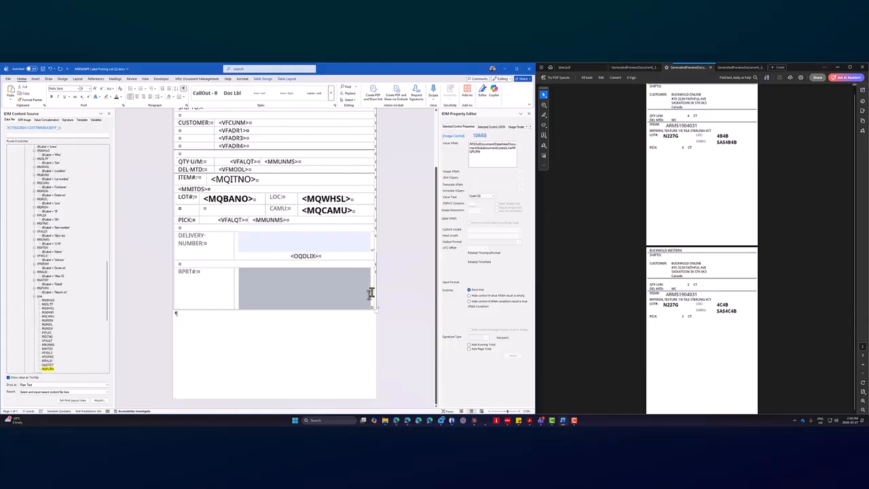
click(372, 294)
key(Return)
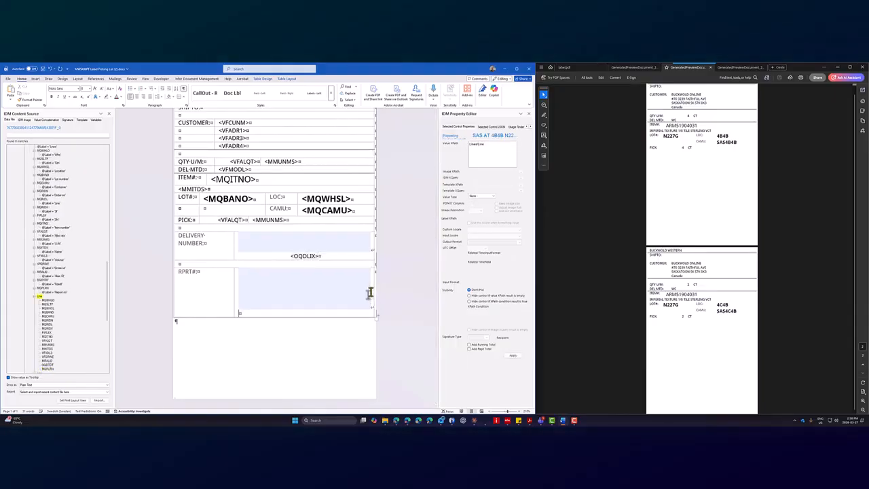
scroll(95, 328, down, 1)
scroll(94, 329, down, 3)
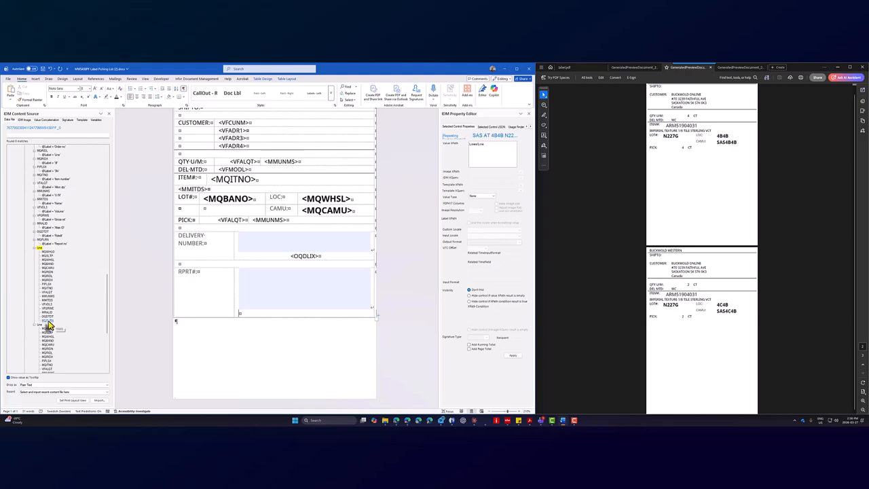
right_click(47, 321)
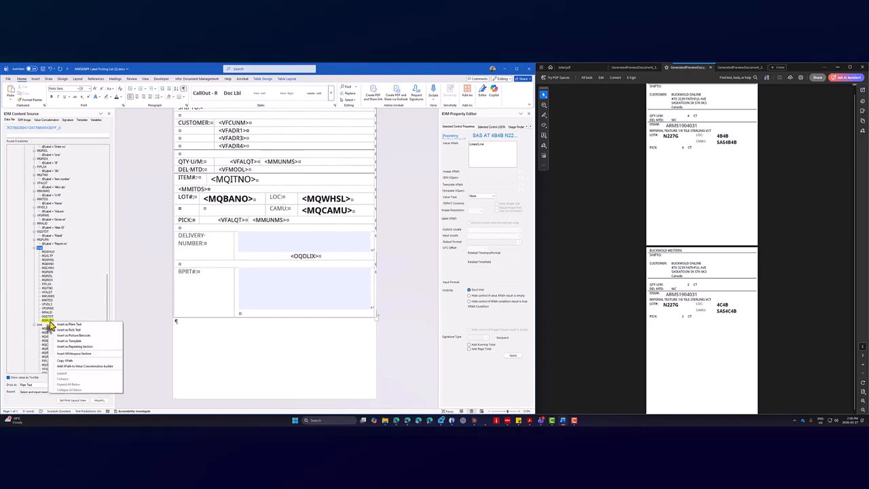
click(72, 325)
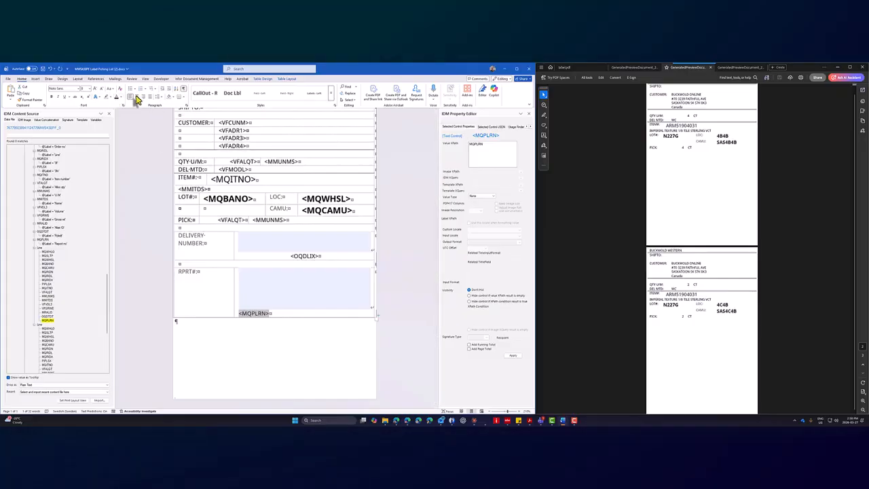
click(136, 97)
Shorten the report number barcode's value XPath to MQPLRN, apply it, and check the neighbouring controls' XPaths.
click(310, 293)
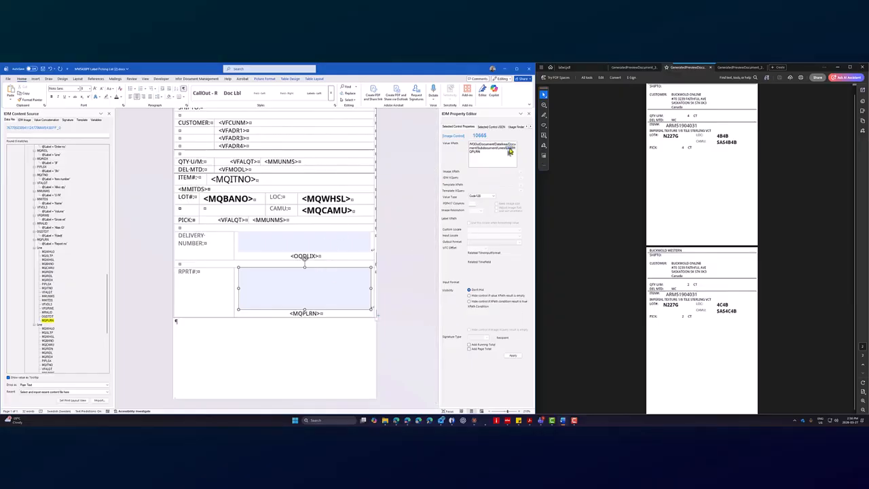
drag(510, 150, 465, 148)
key(BackSpace)
click(514, 355)
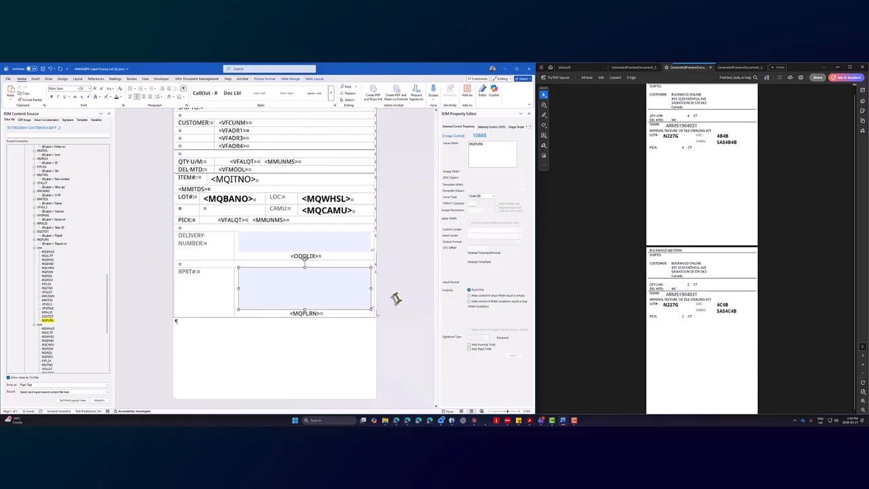
click(307, 246)
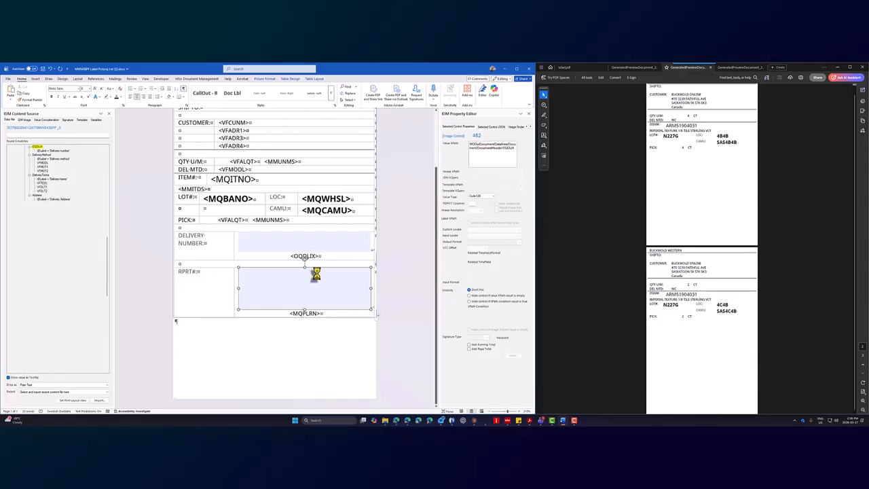
click(312, 312)
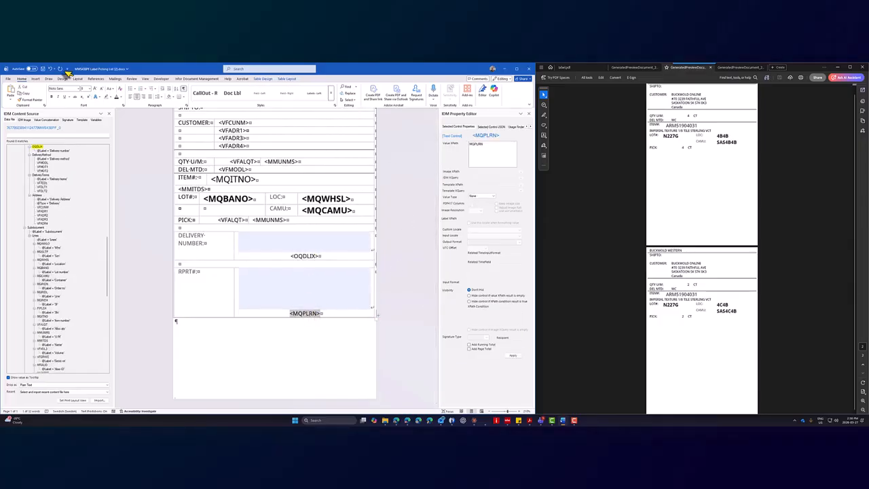
Generate a test PDF to check both barcodes and their captions, and compare the layout with label.pdf.
click(179, 79)
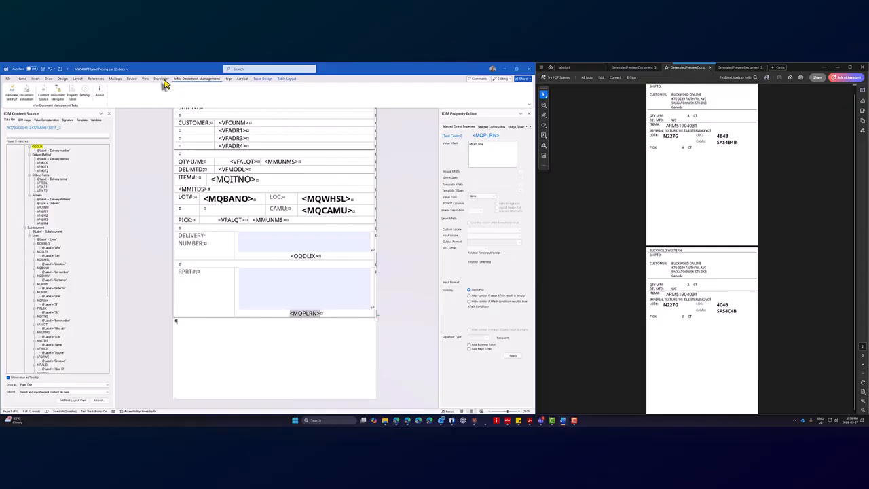
click(19, 91)
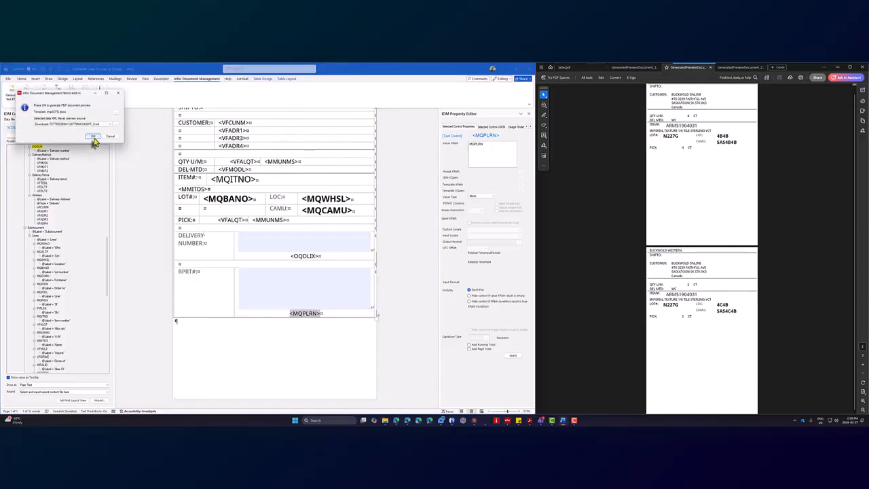
click(95, 136)
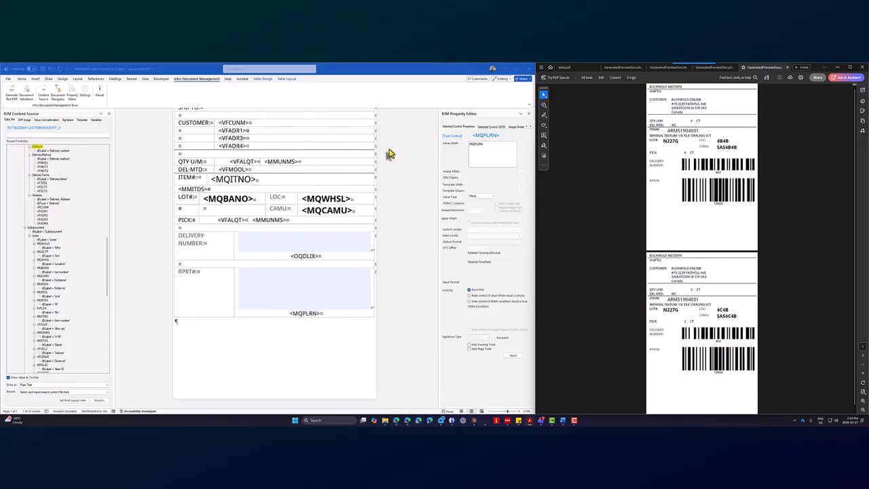
scroll(334, 163, up, 2)
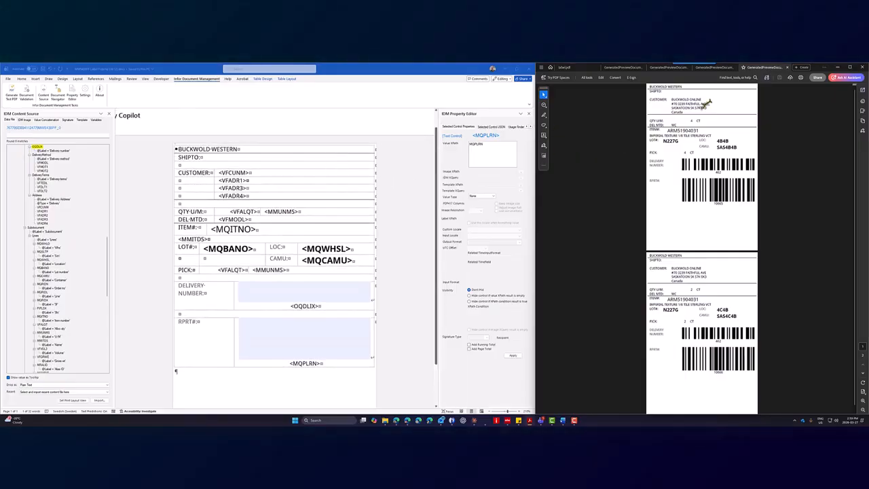
click(572, 68)
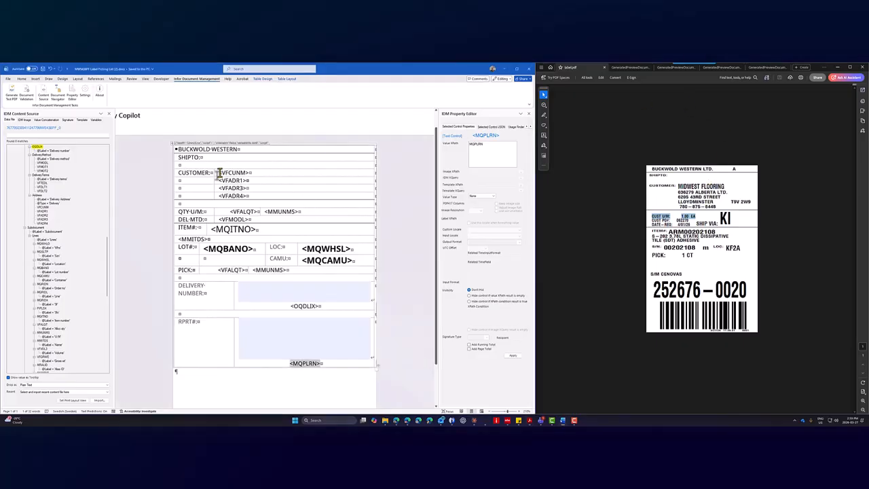
Make the VFCUNM, VFADR1, VFADR3 and VFADR4 customer fields bold and increase their font size.
drag(221, 175, 239, 196)
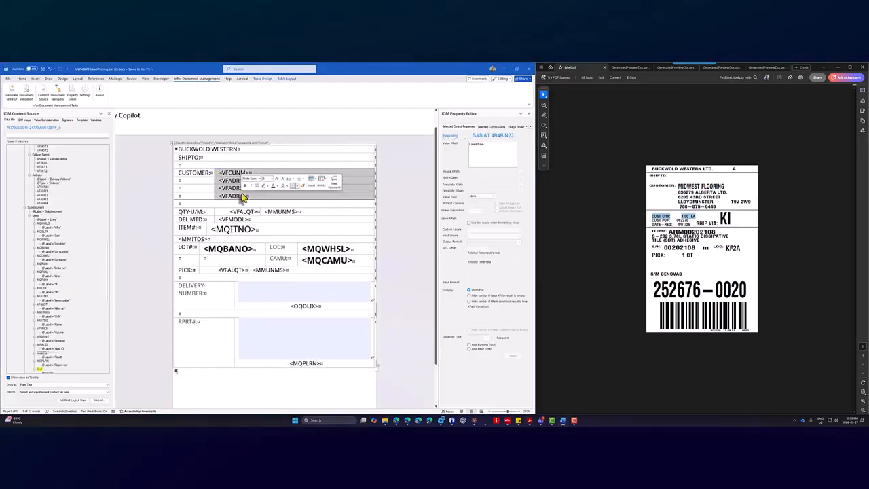
click(21, 80)
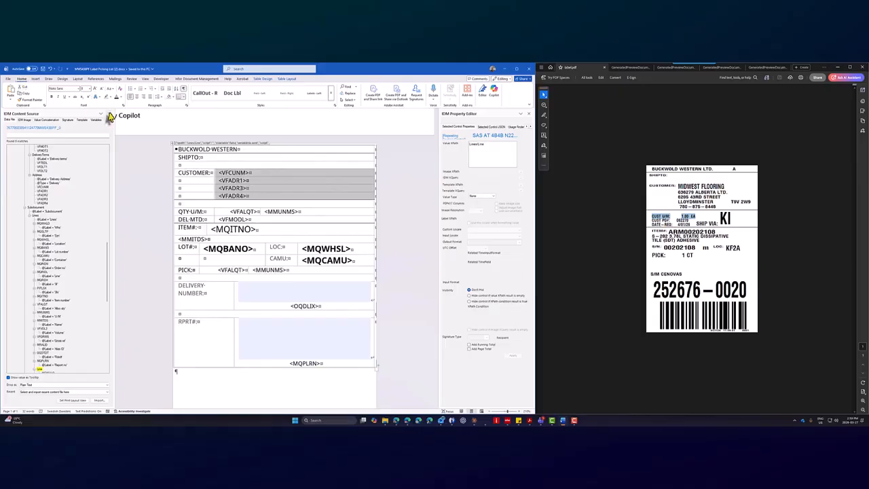
click(51, 97)
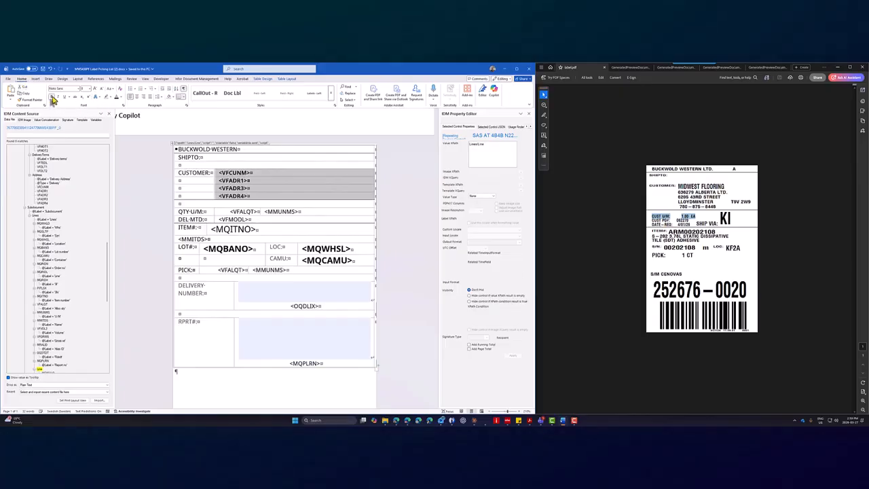
click(87, 89)
click(87, 121)
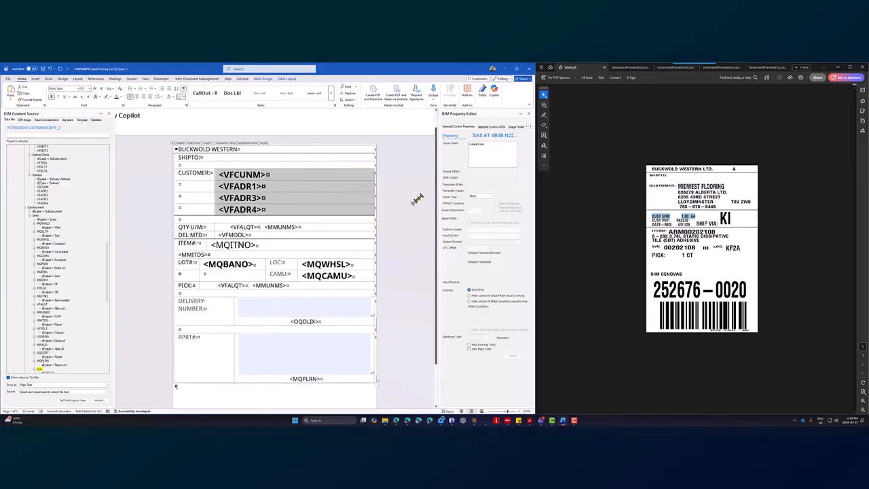
Generate a test PDF to check the enlarged customer fields, and compare it with label.pdf.
click(397, 196)
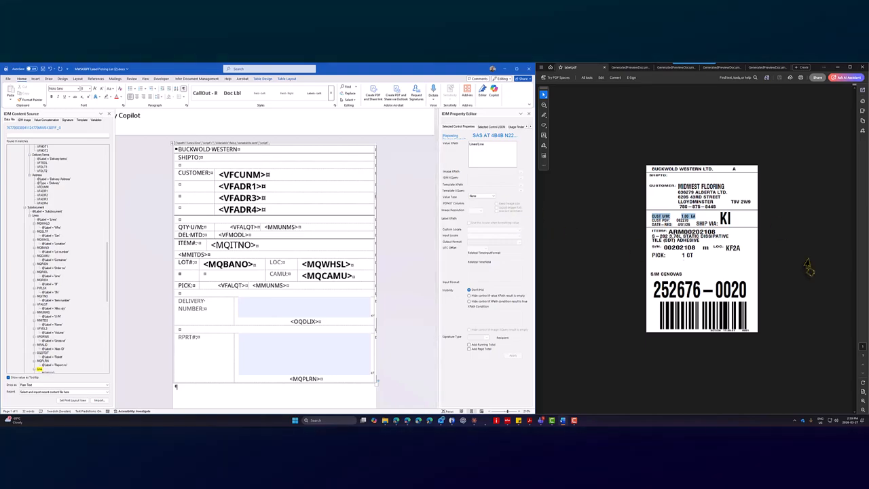
click(178, 79)
click(11, 92)
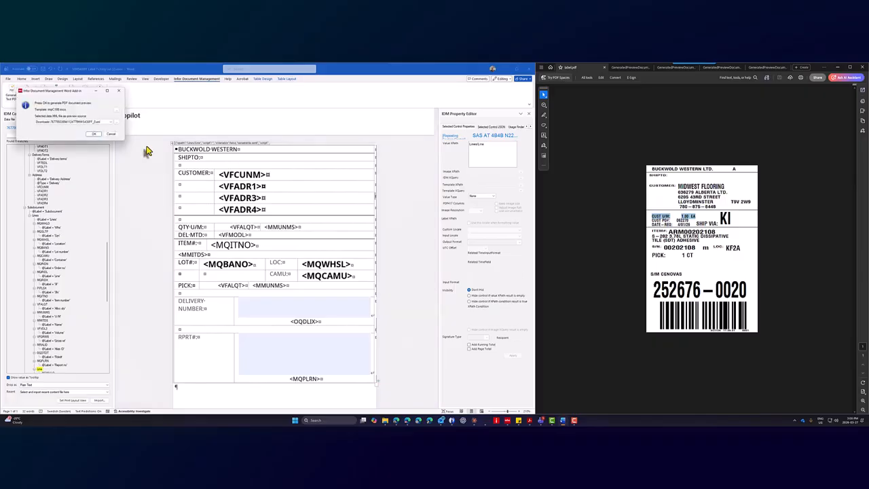
click(94, 135)
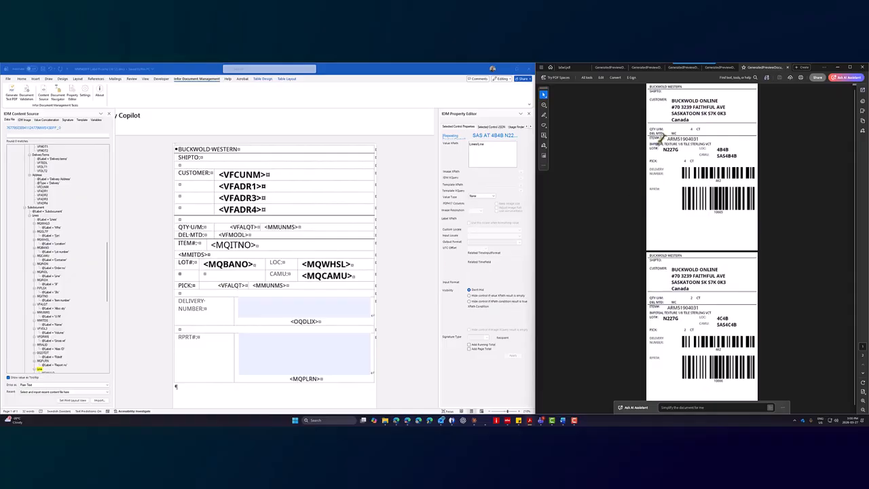
click(571, 69)
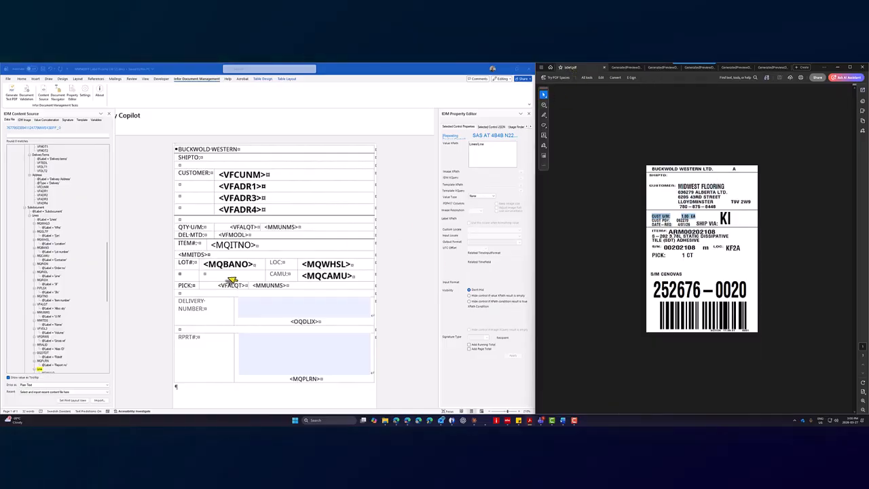
Increase the font size of the whole PICK row and shift its column borders so the label and quantity fit on one line.
drag(178, 285, 275, 288)
click(22, 79)
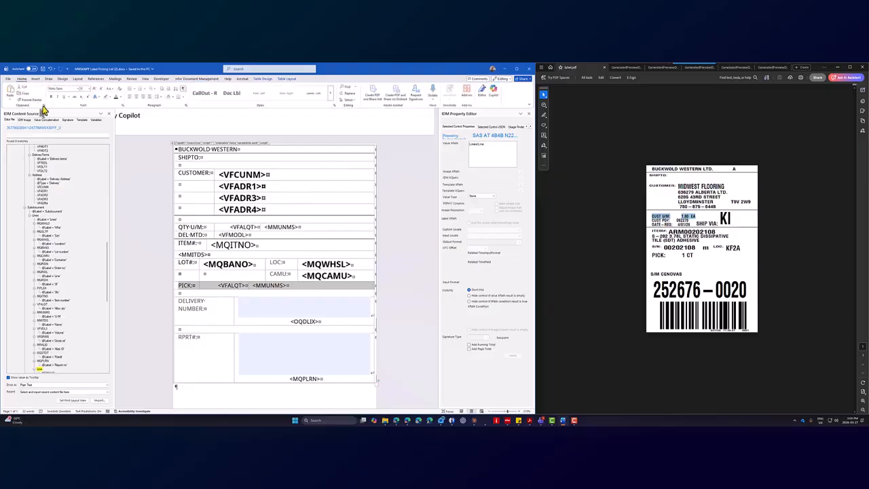
click(87, 90)
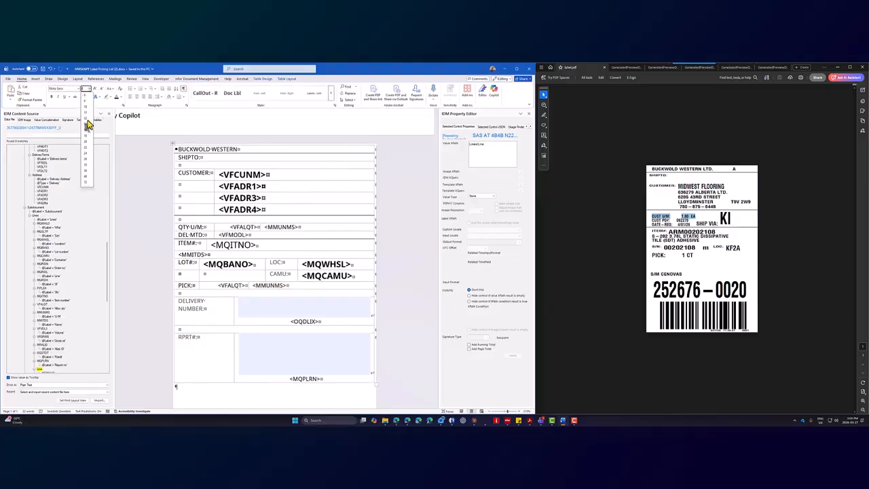
click(86, 120)
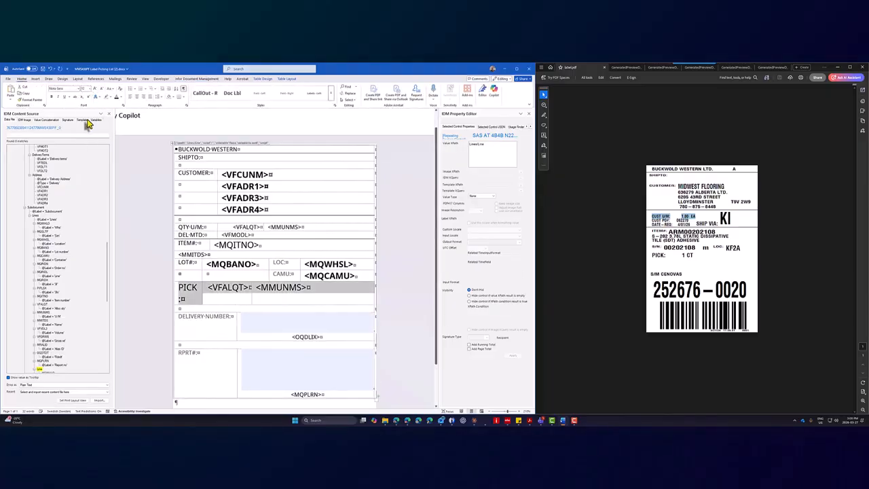
click(196, 284)
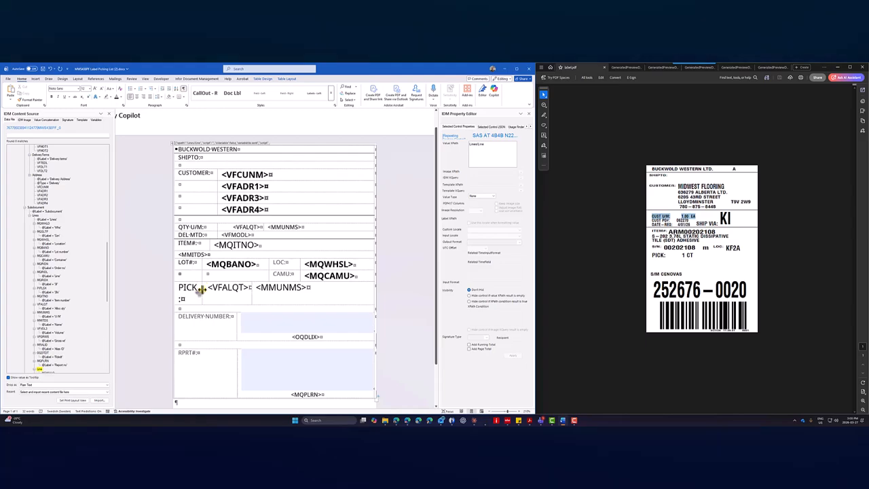
drag(202, 290, 204, 290)
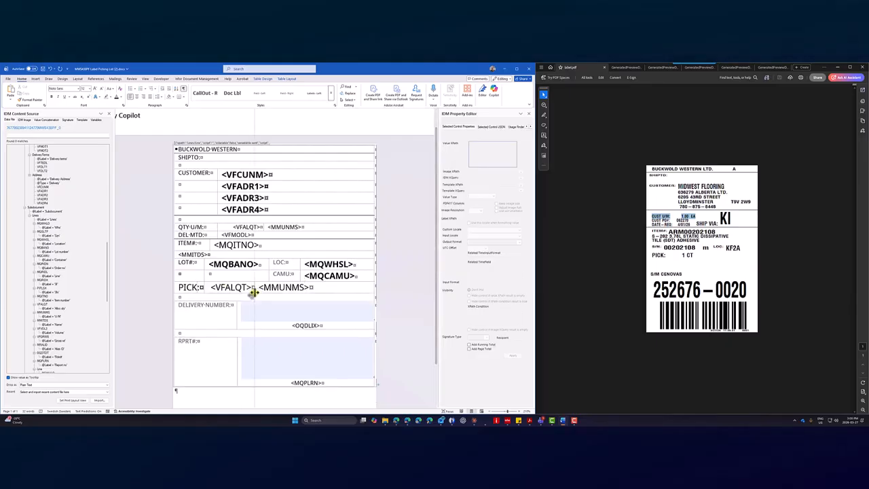
drag(250, 293, 255, 293)
click(394, 286)
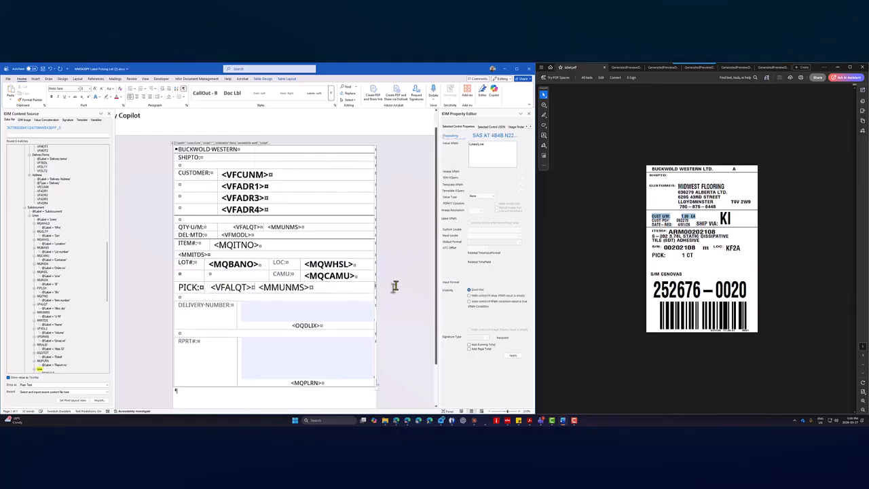
Save a copy of the template in Downloads as BWL MWS438PF Label Picking List.
click(8, 80)
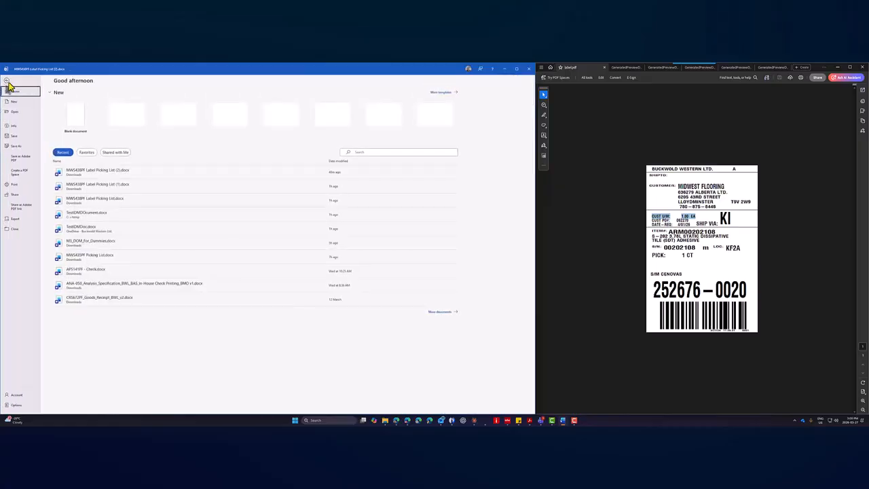
click(21, 147)
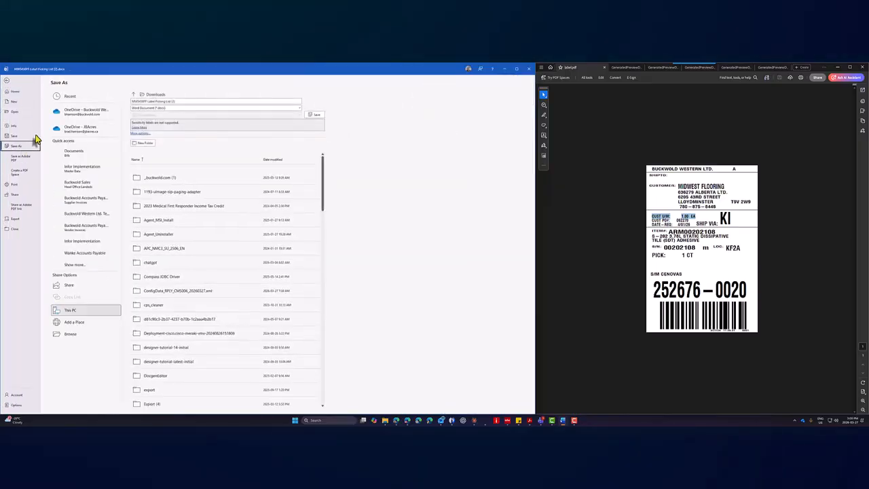
click(188, 101)
click(194, 101)
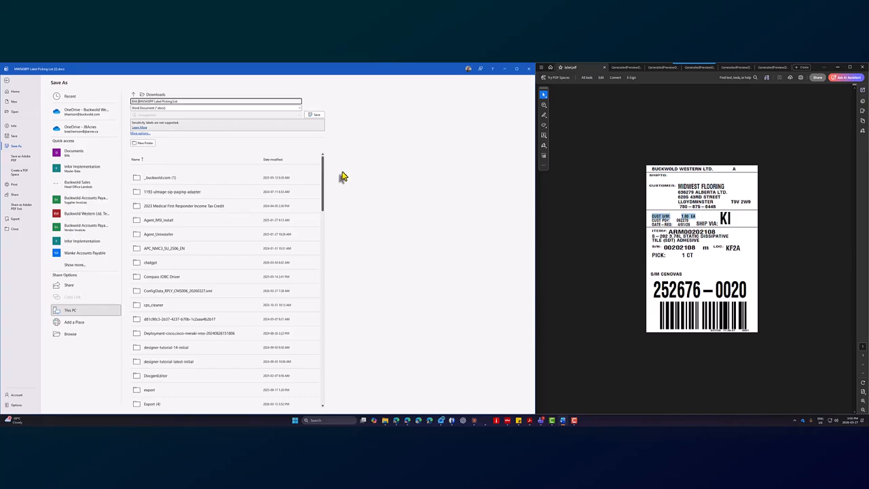
click(315, 116)
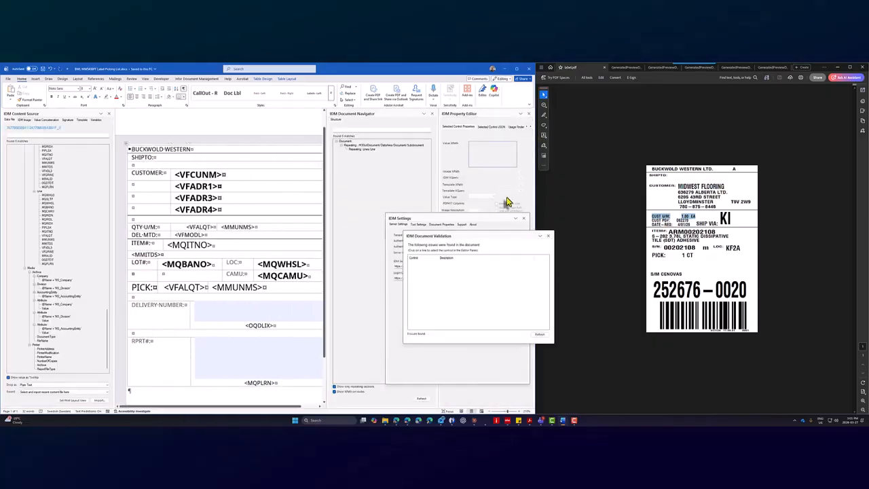
Switch to Infor Document Management in the browser, look through Templates and My Documents, and search for the existing M3 Layout documents.
click(505, 69)
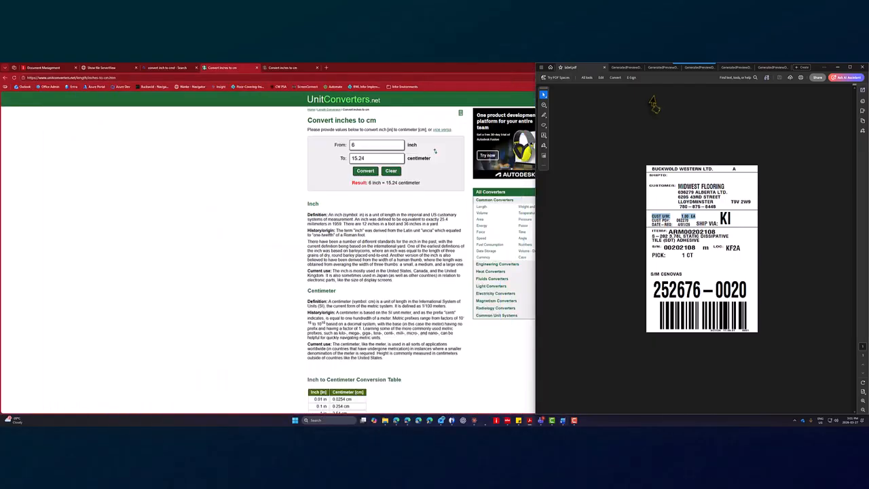
double_click(51, 69)
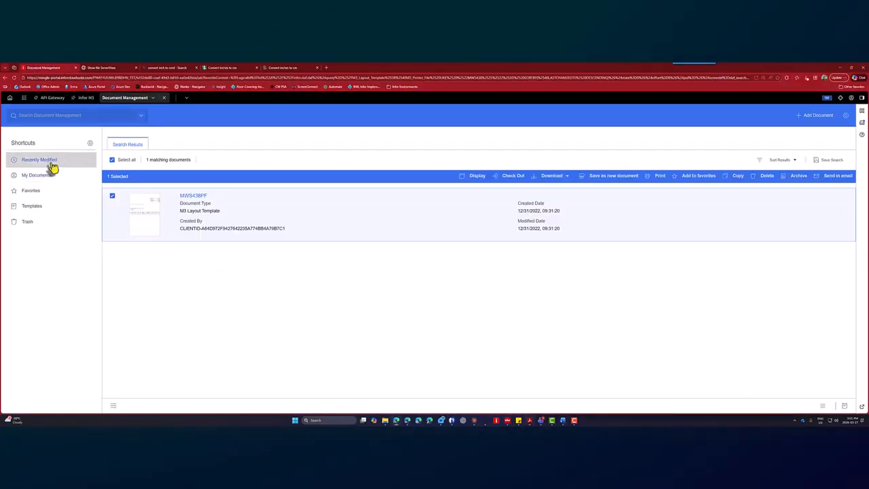
click(30, 206)
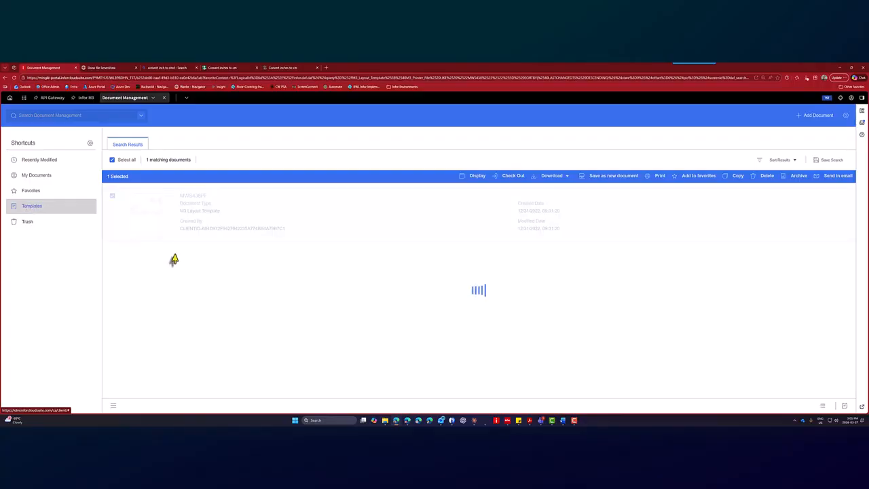
click(32, 175)
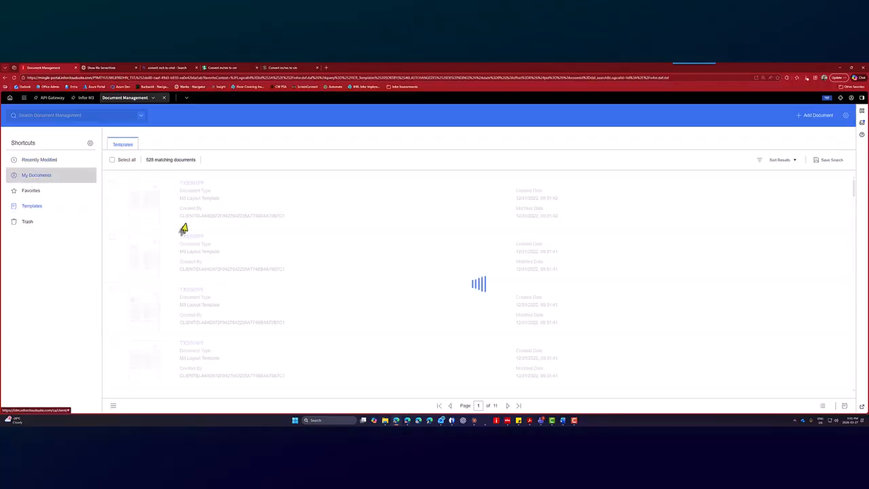
scroll(212, 290, down, 5)
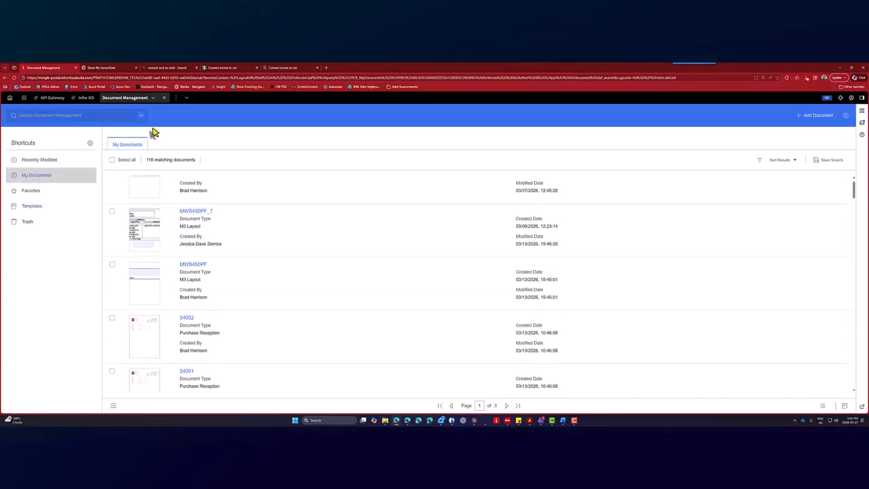
scroll(188, 275, up, 5)
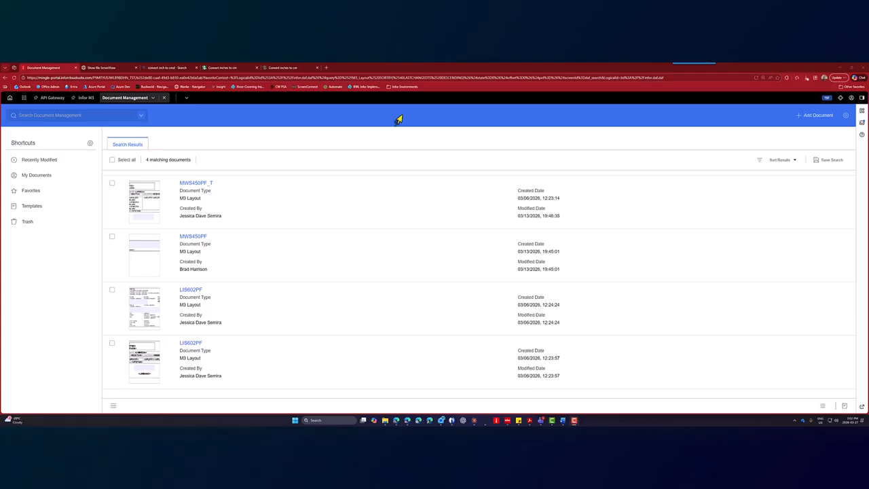
Create a new document of type M3 Layout.
click(806, 115)
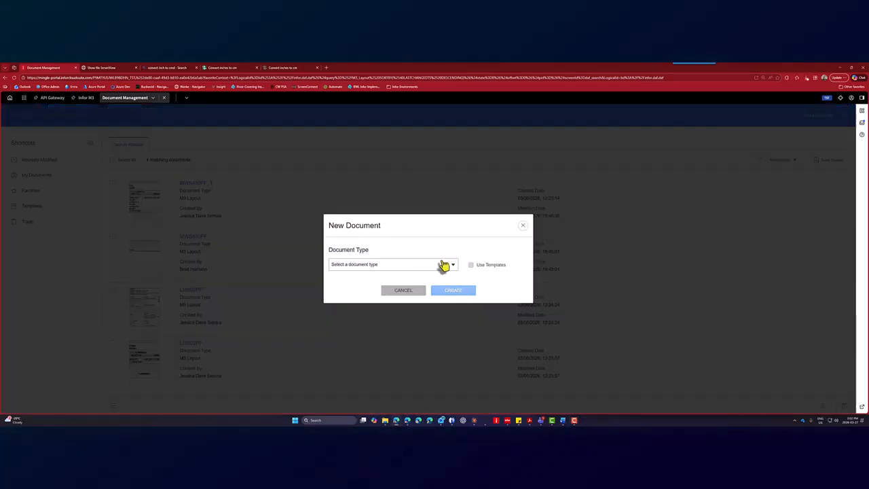
click(448, 266)
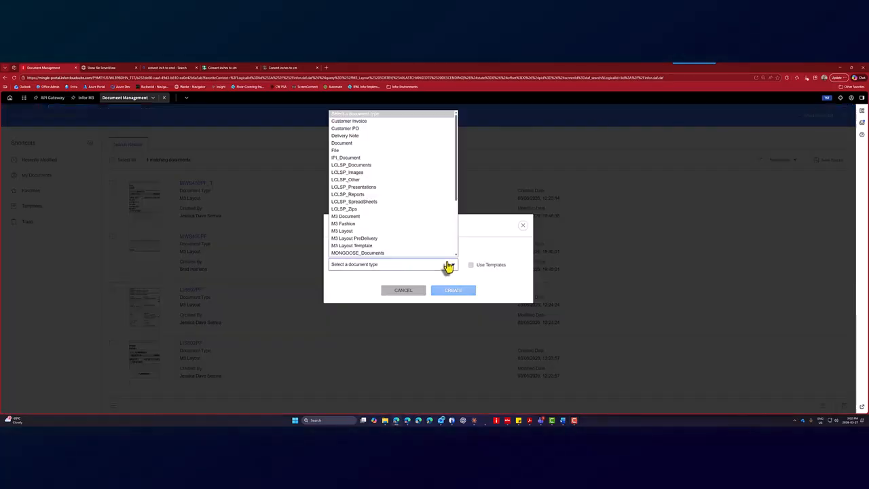
click(341, 232)
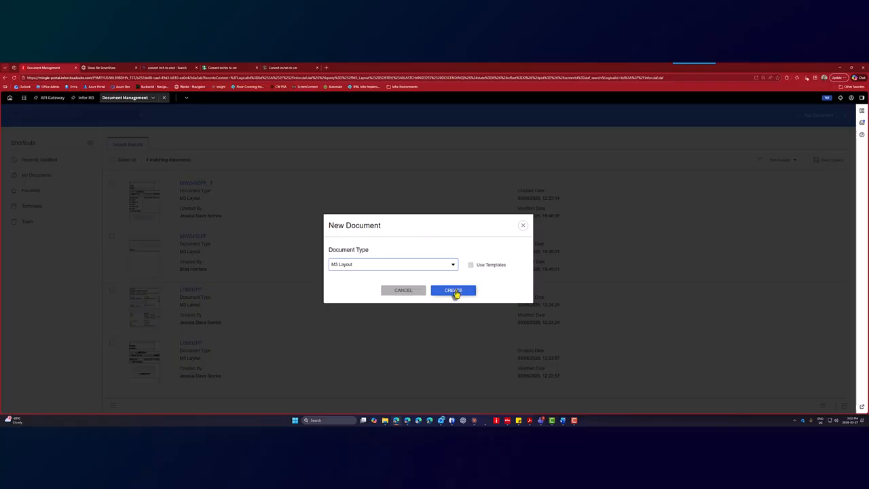
click(454, 292)
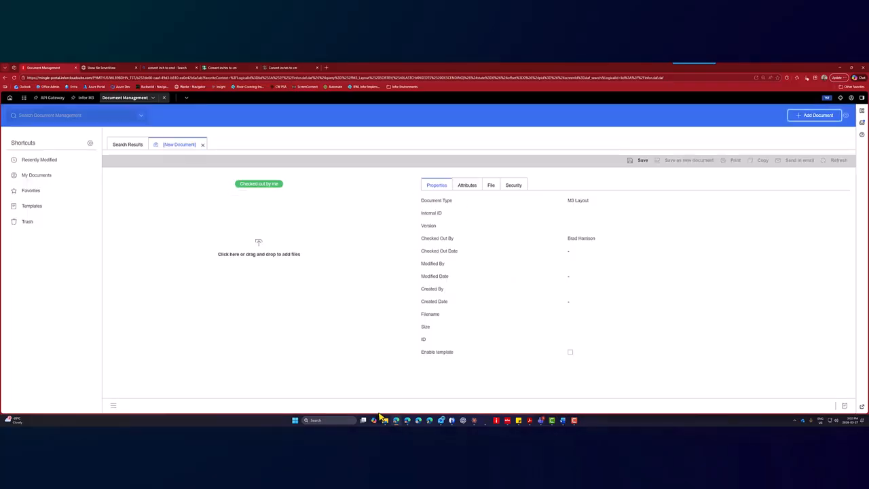
Add BWL MWS438PF Label Picking List.docx from the Downloads folder as the new document's file.
mouse_move(385, 421)
click(405, 406)
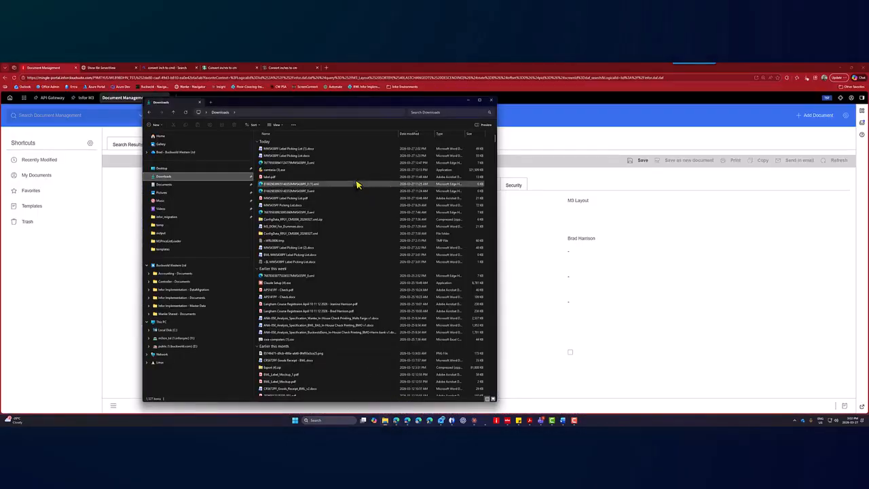
click(186, 113)
drag(297, 113, 674, 127)
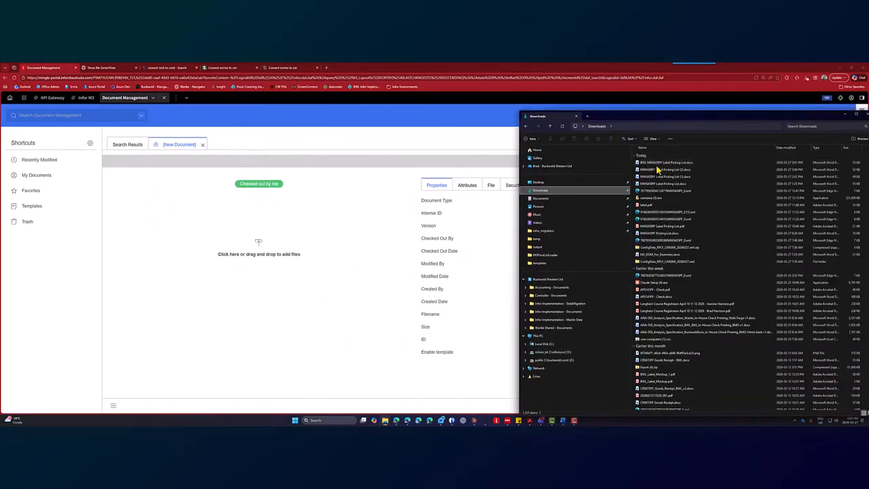
drag(656, 164, 256, 263)
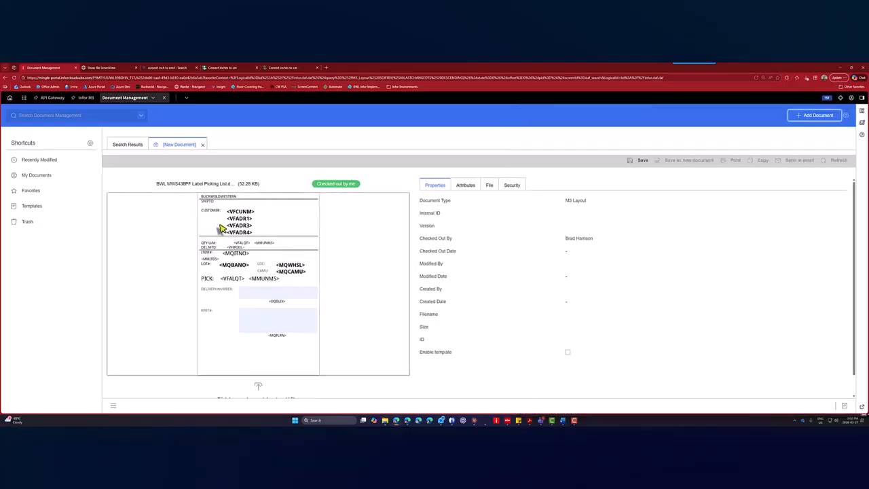
Set the new document's Printer file attribute to MWS438PF and save the document.
click(465, 186)
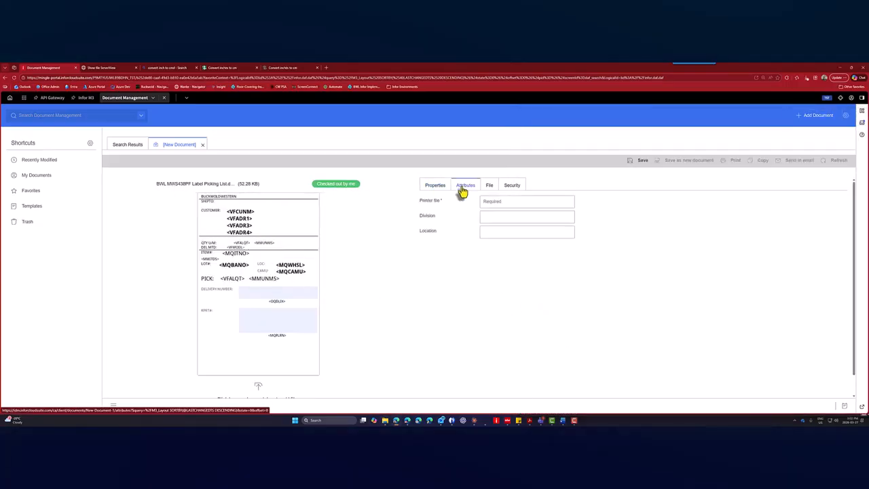
click(507, 203)
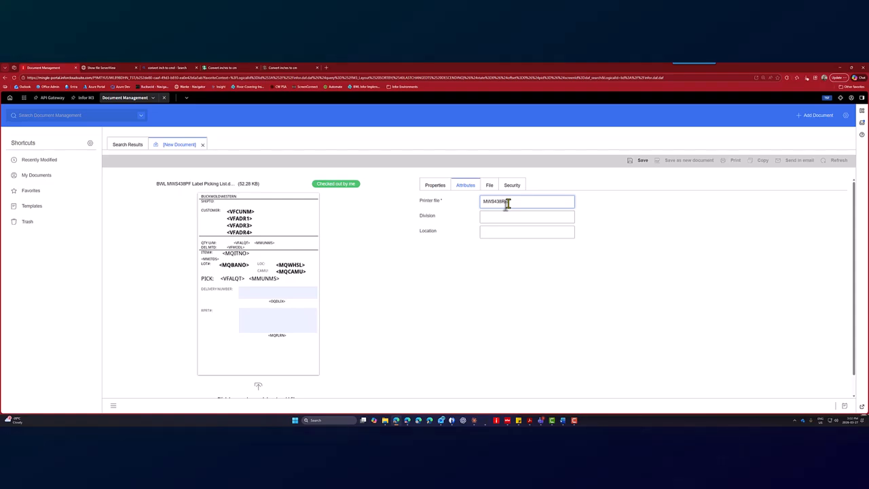
click(487, 191)
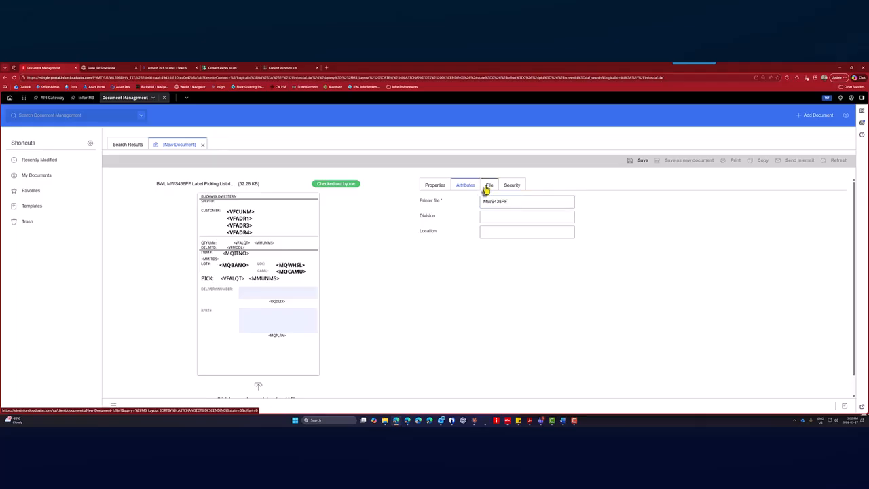
click(466, 187)
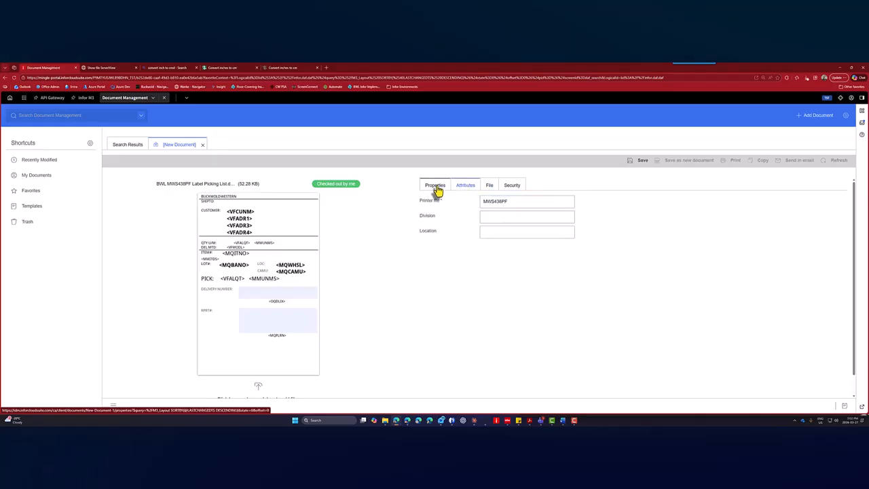
click(438, 190)
click(461, 189)
click(638, 161)
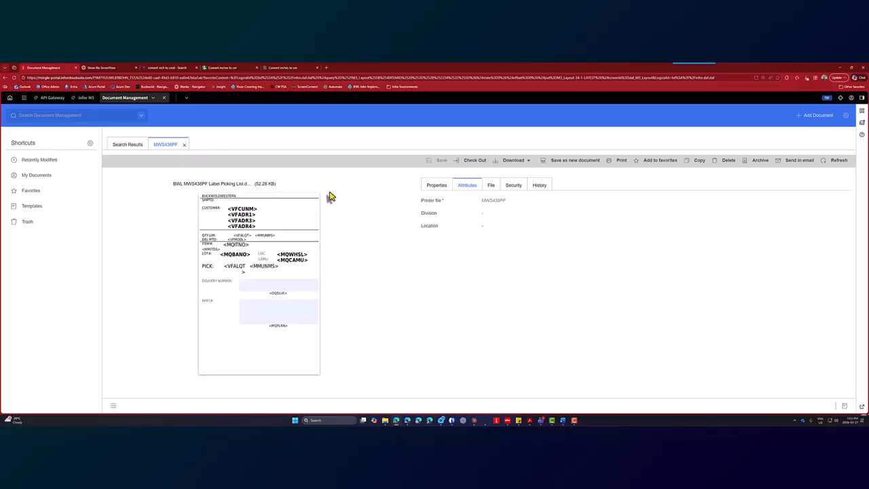
In Infor M3, open the picking lists of the delivery listed in MWS410 Delivery Toolbox and print a copy of its picking list.
click(86, 100)
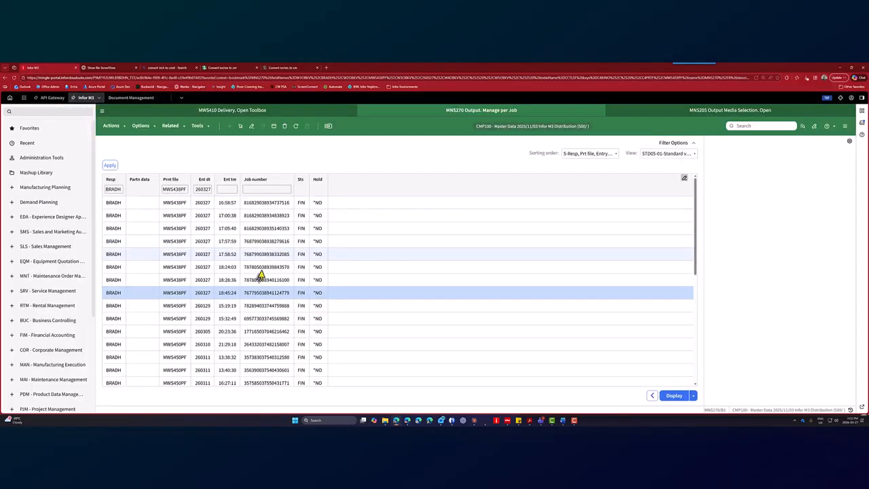
click(244, 113)
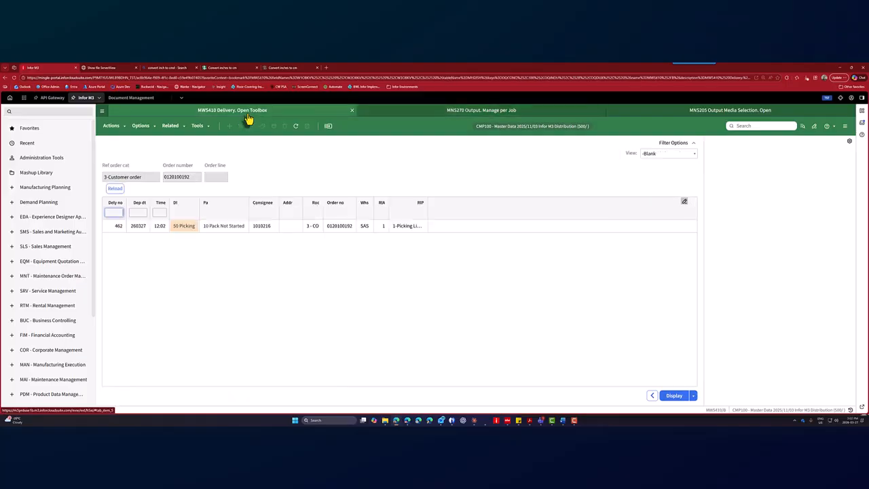
right_click(222, 230)
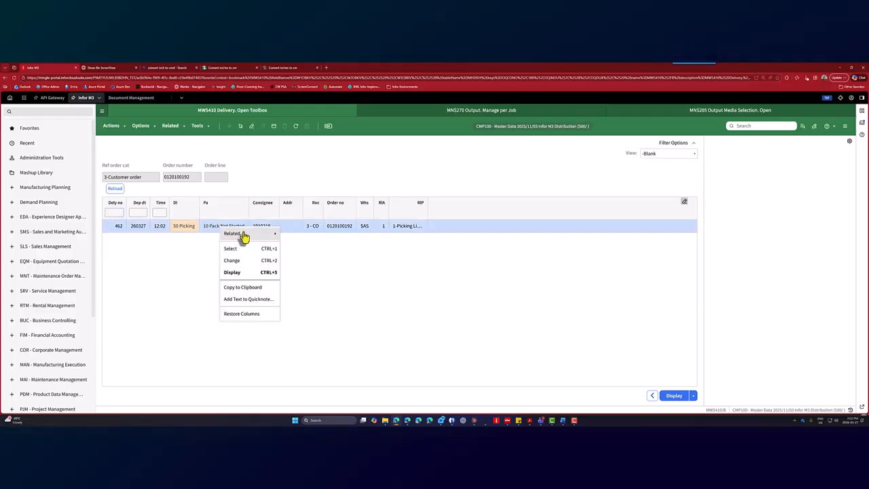
mouse_move(243, 236)
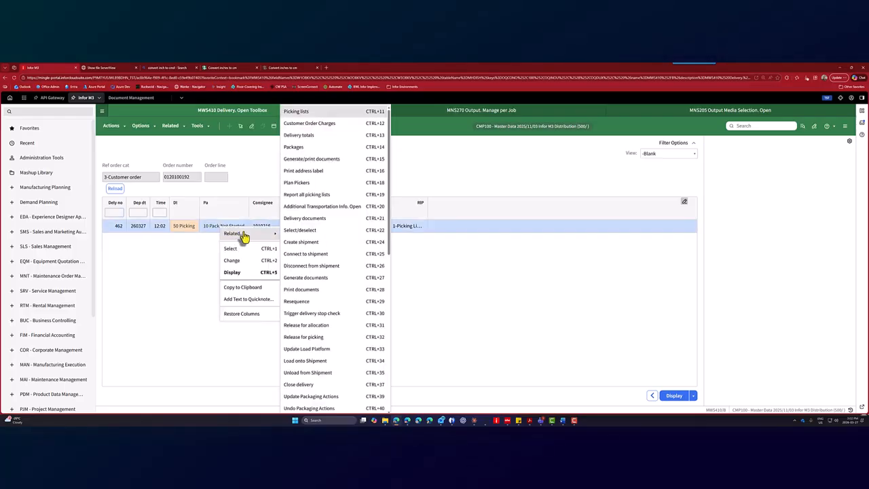
click(307, 116)
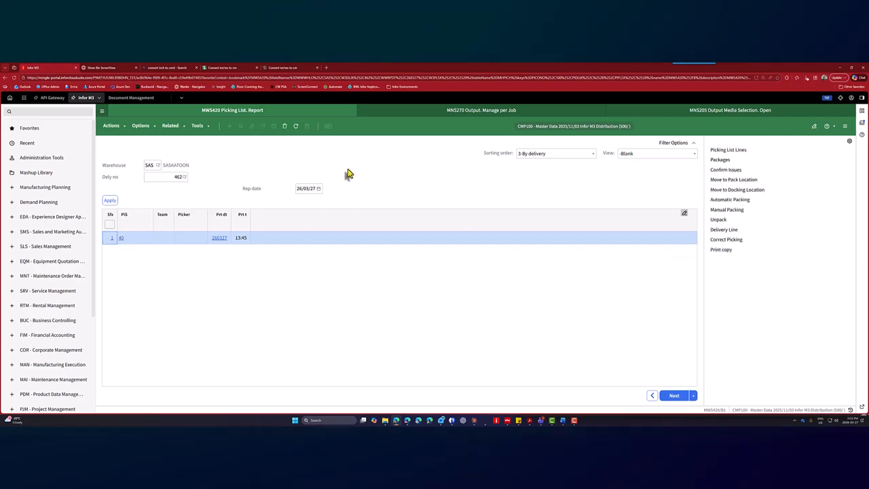
Switch to Document Management and open the newest MWS438PF_0.pdf from My Documents to check the generated label.
click(140, 98)
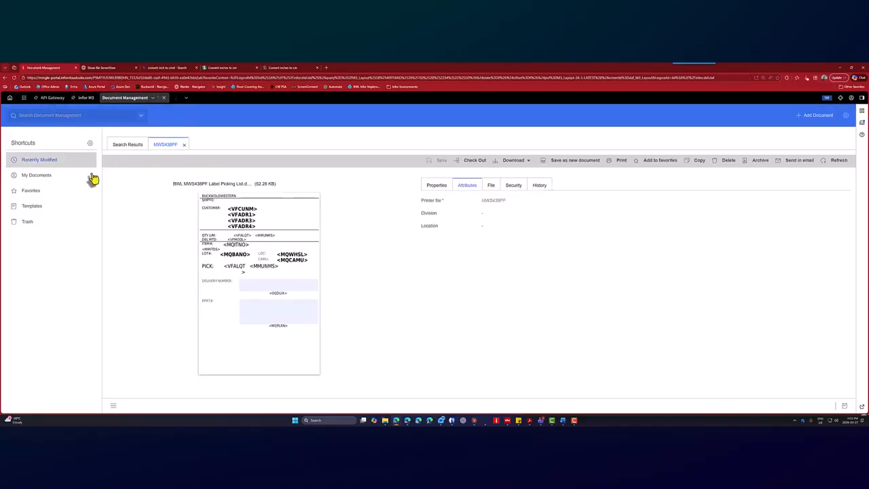
click(42, 176)
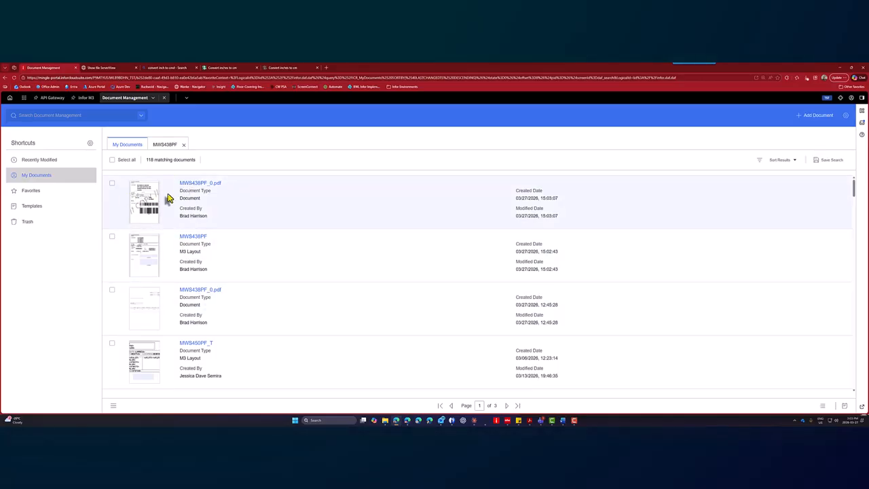
double_click(198, 199)
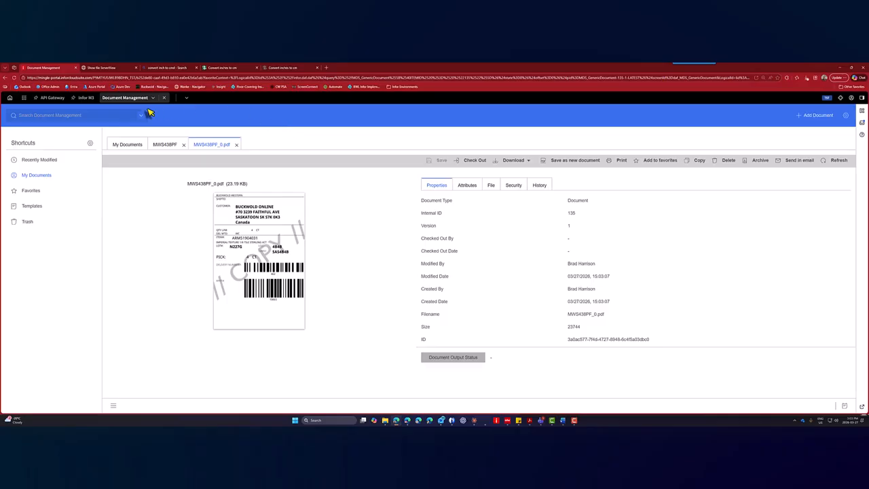
In Infor M3's Output Media Selection, set the printer of the MWS438PF *PRT entry to HOF-H9 and save it.
click(85, 98)
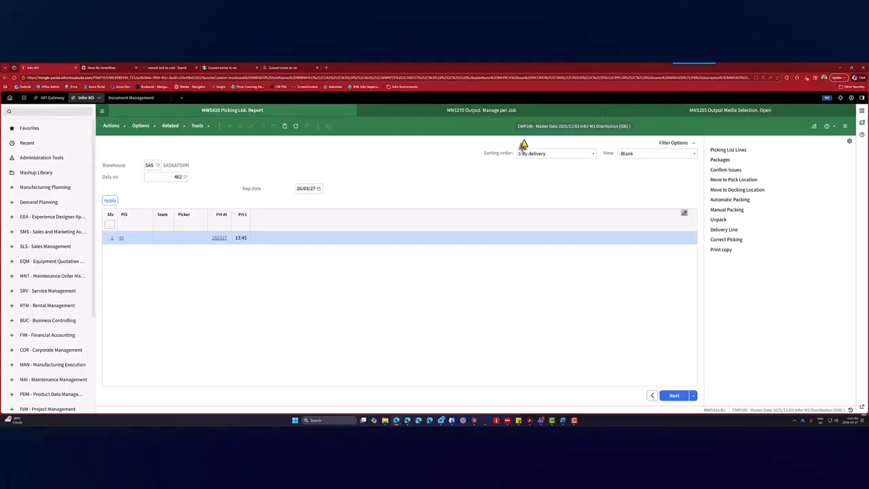
click(692, 113)
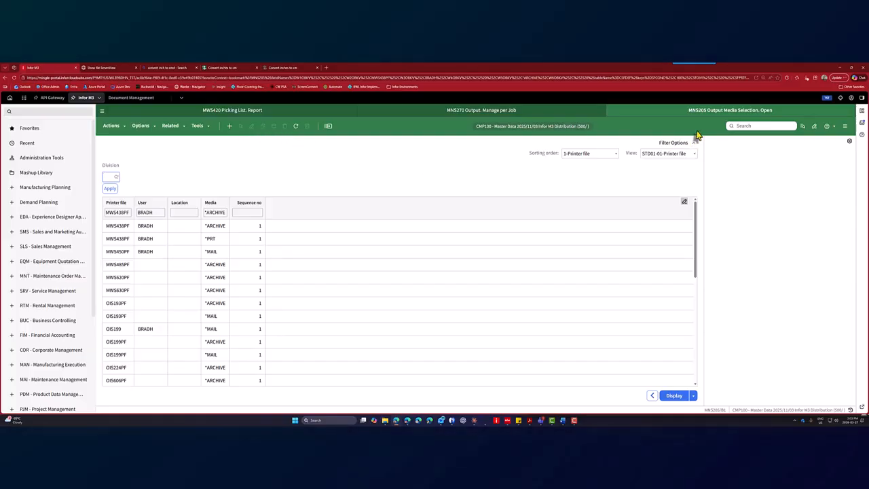
click(119, 240)
right_click(143, 244)
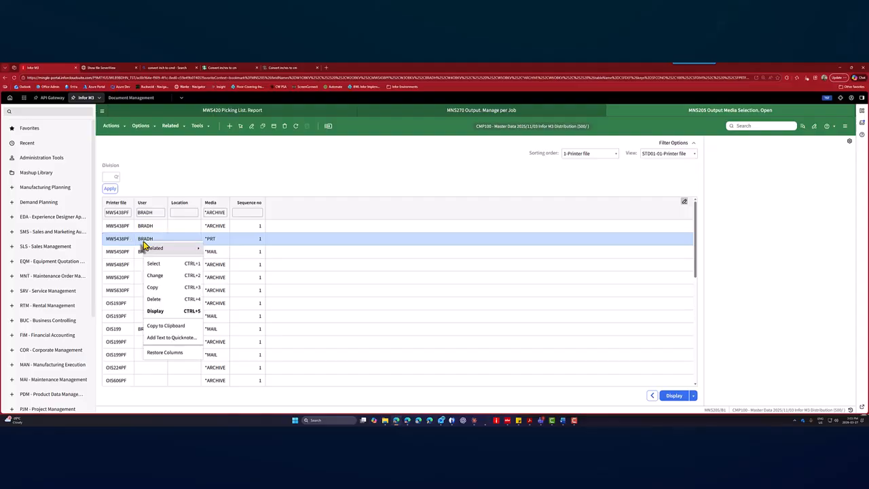
click(172, 279)
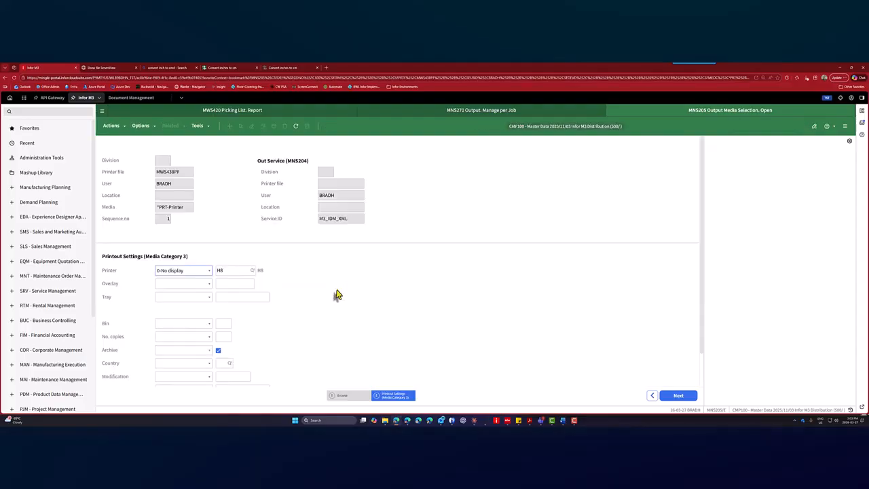
click(252, 271)
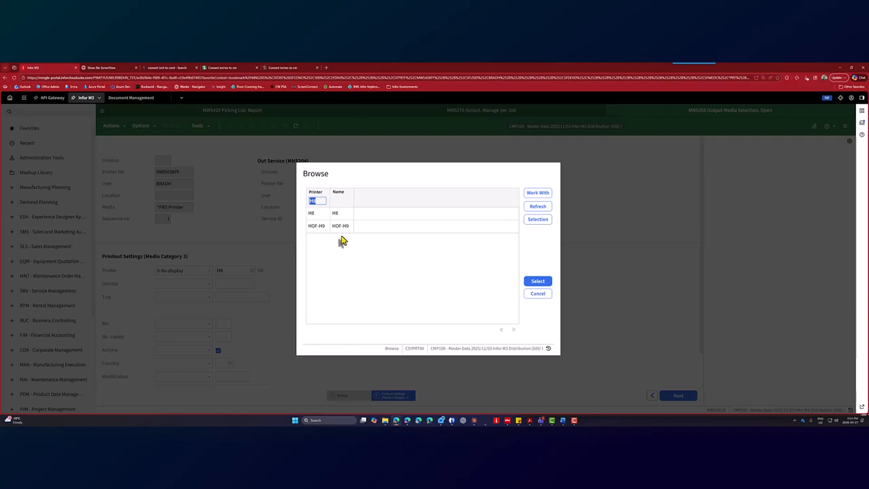
click(320, 227)
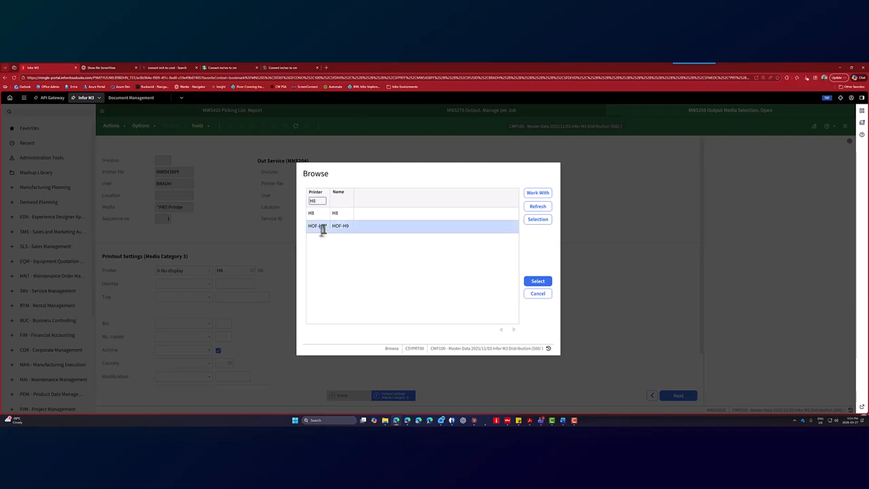
click(538, 281)
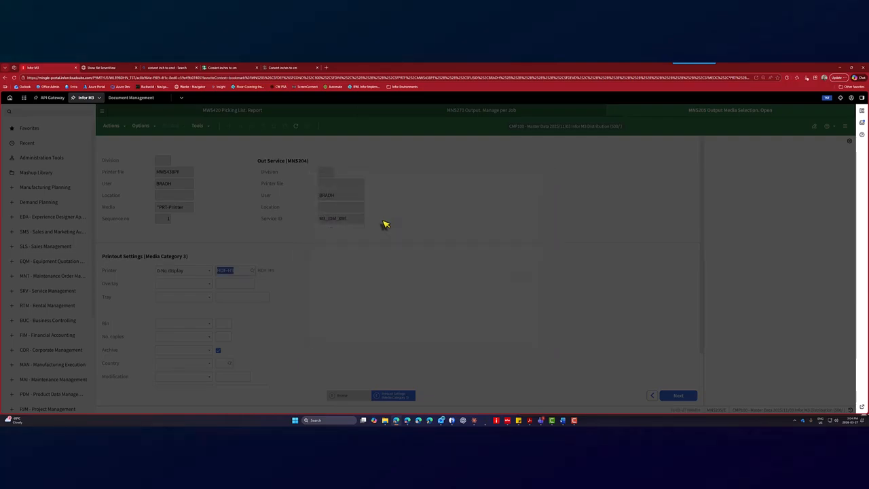
click(679, 395)
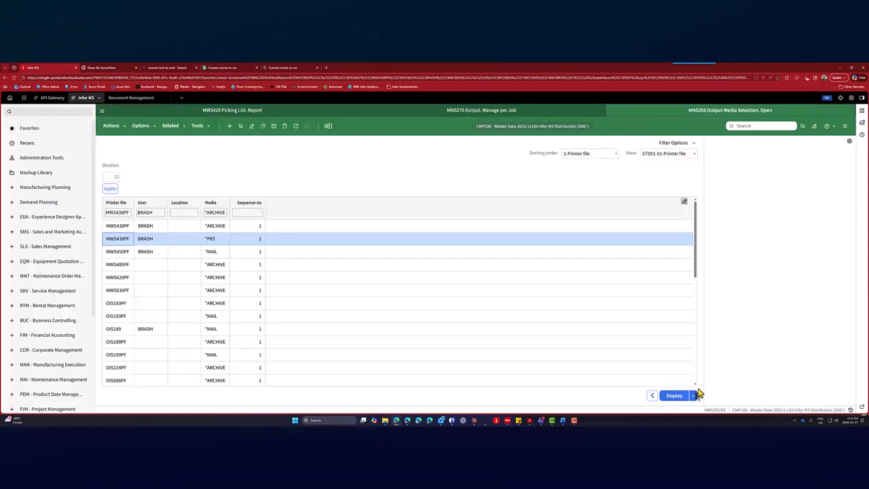
Go back to the MWS420 picking list report and print another copy of the delivery's picking list.
click(248, 114)
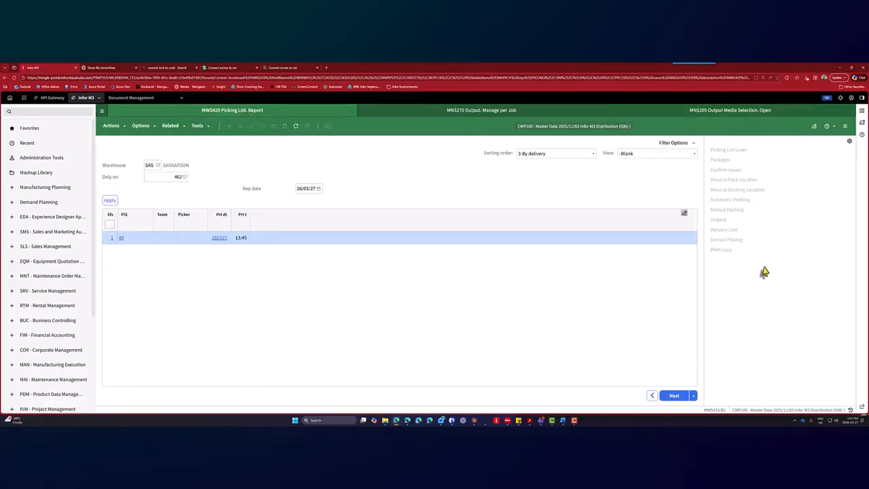